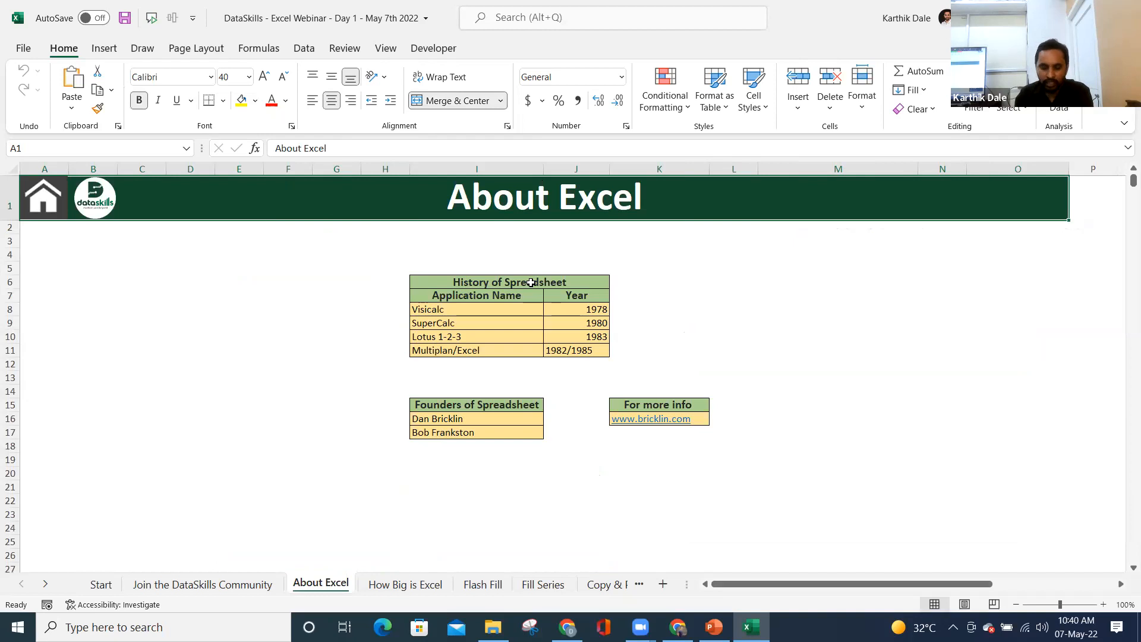
# - Review the history table entries: Visicalc, SuperCalc (1980), Lotus 1-2-3 and Multiplan/Excel (1982/1985)
pyautogui.click(455, 308)
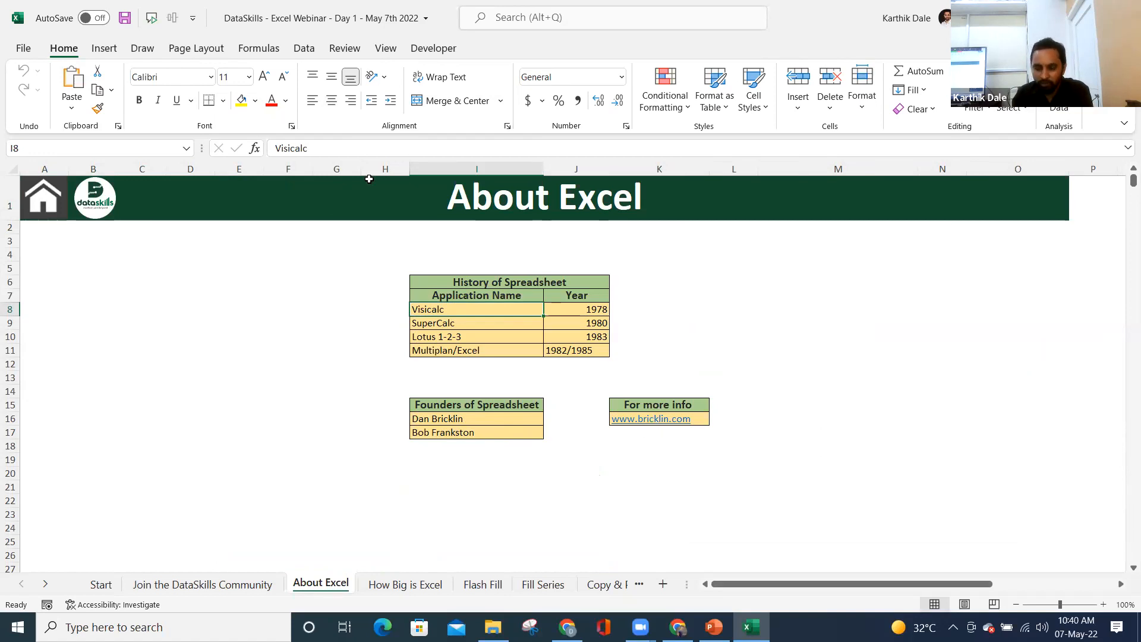
pyautogui.click(435, 324)
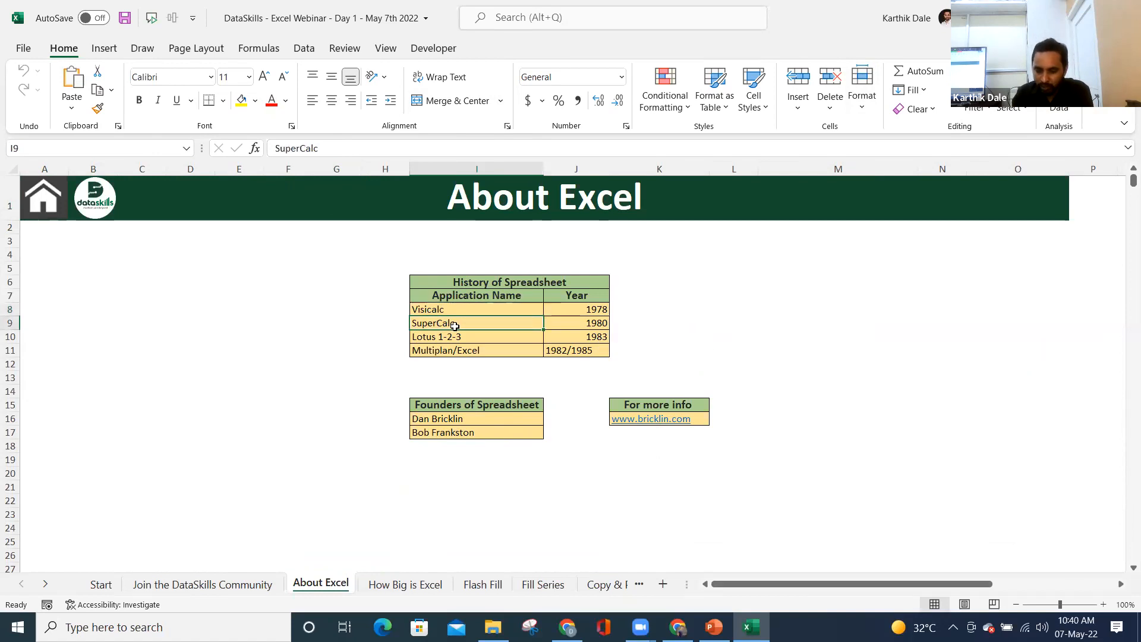
pyautogui.click(599, 323)
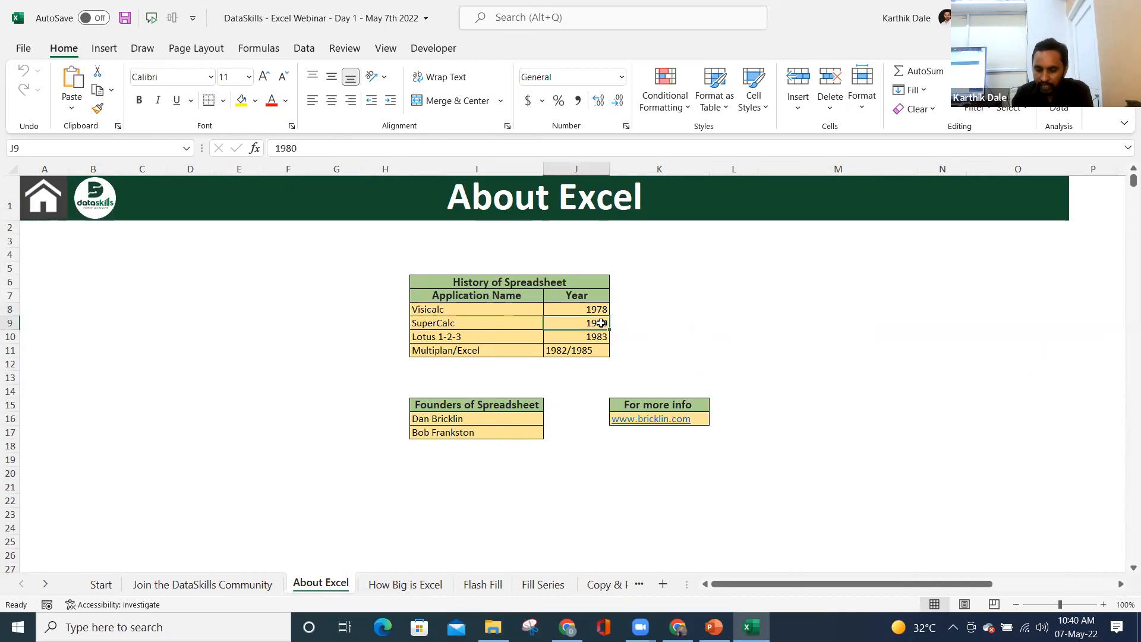
pyautogui.click(431, 339)
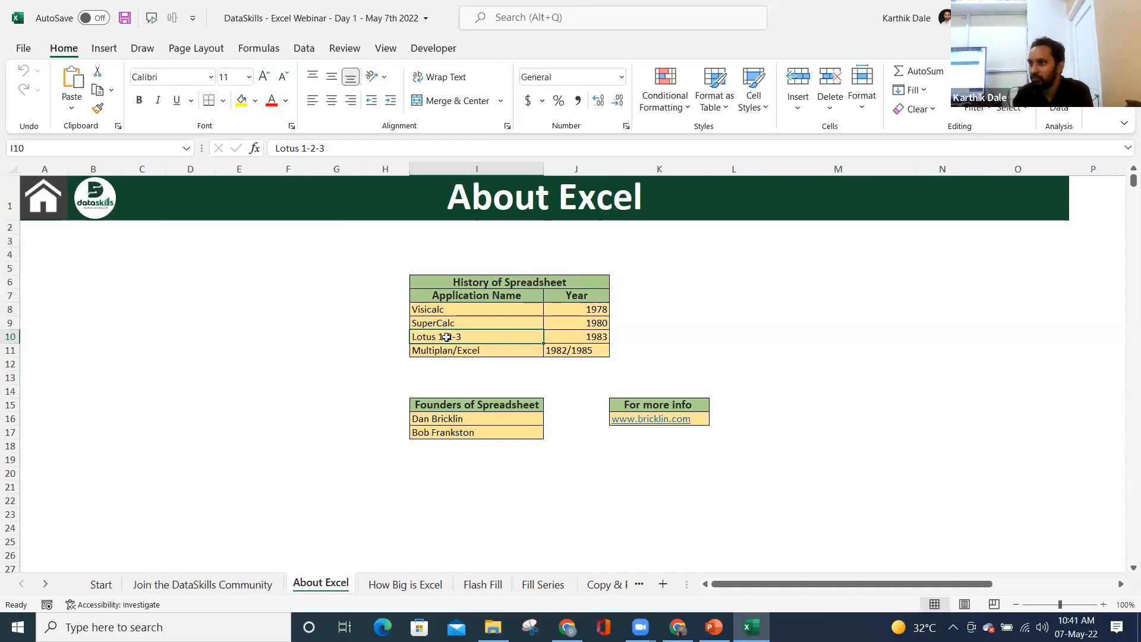
pyautogui.click(438, 352)
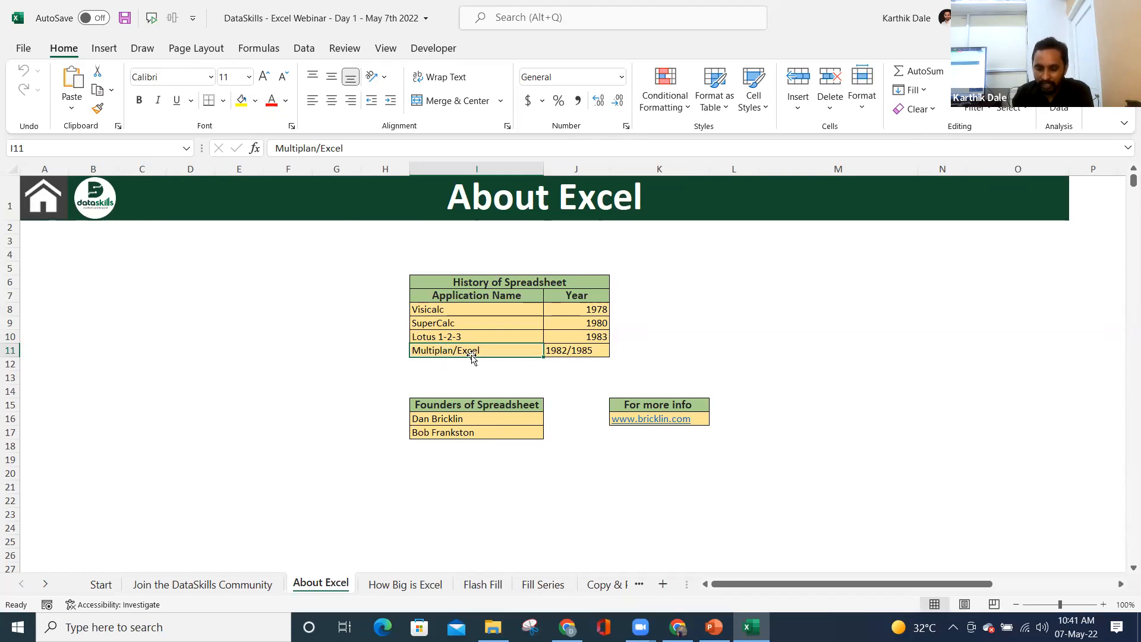
pyautogui.click(591, 349)
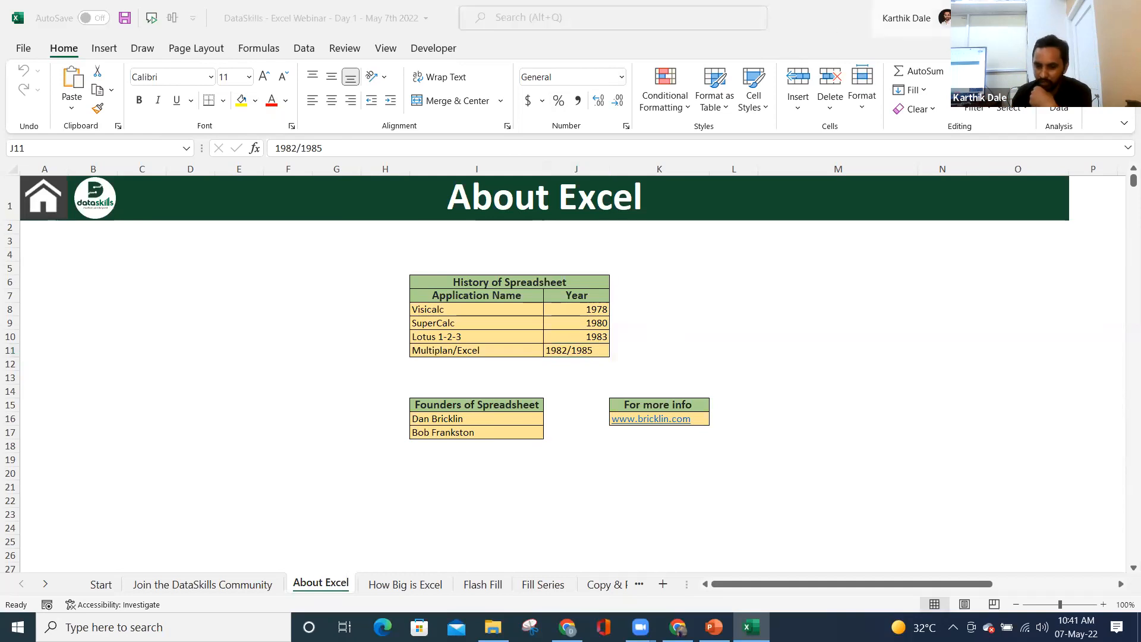
# - Check the account and product version information, then return to the worksheet
pyautogui.click(821, 33)
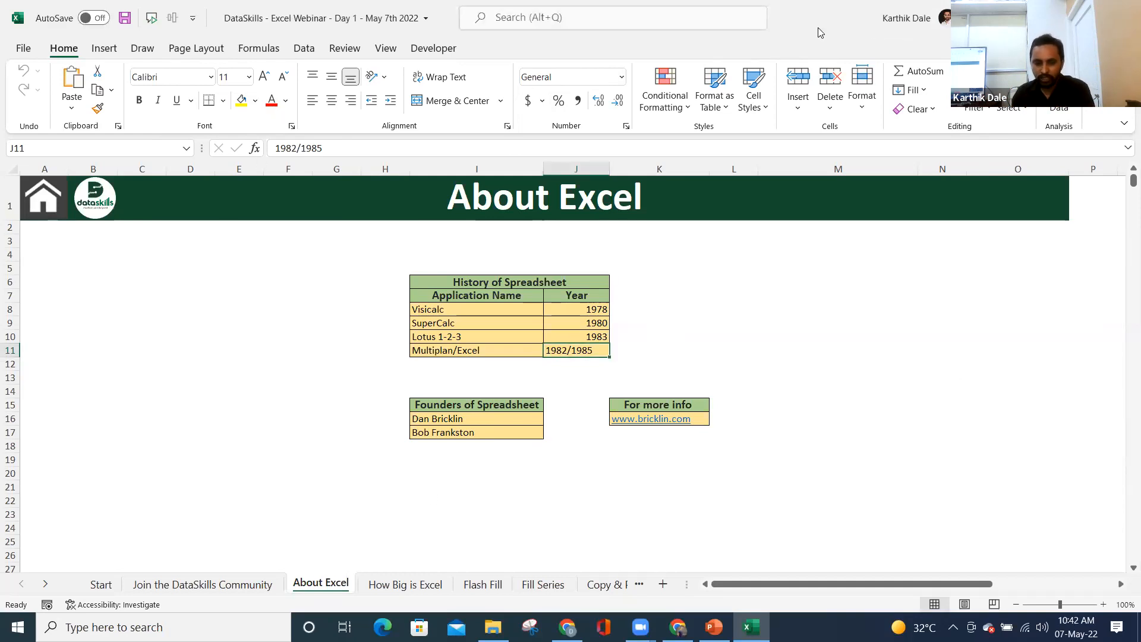
pyautogui.click(23, 49)
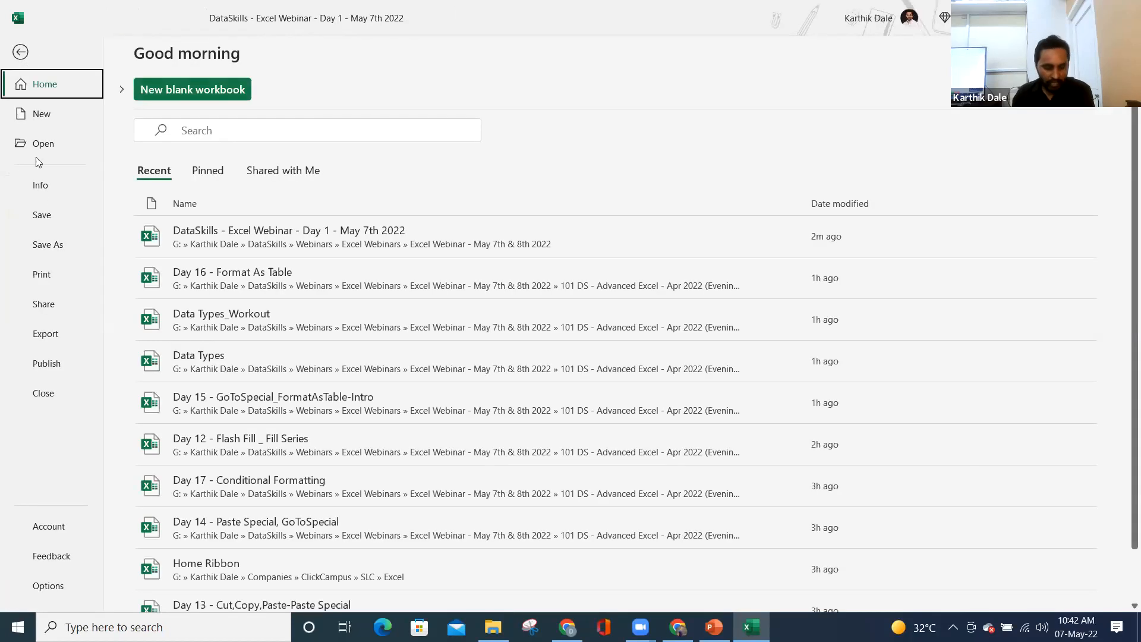
pyautogui.click(49, 528)
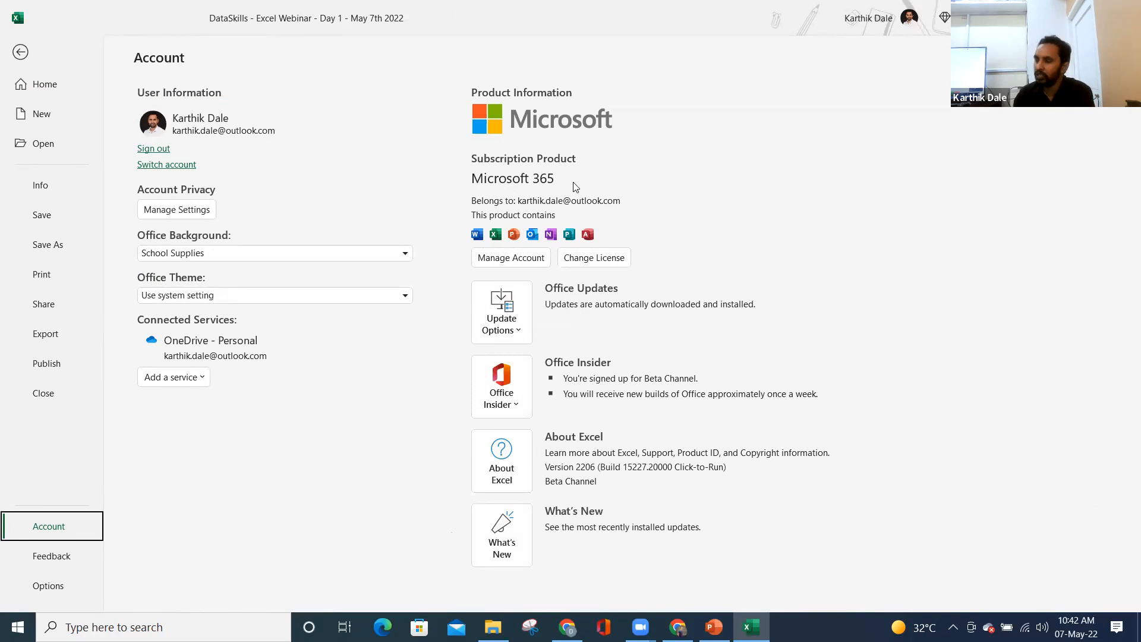
pyautogui.click(20, 52)
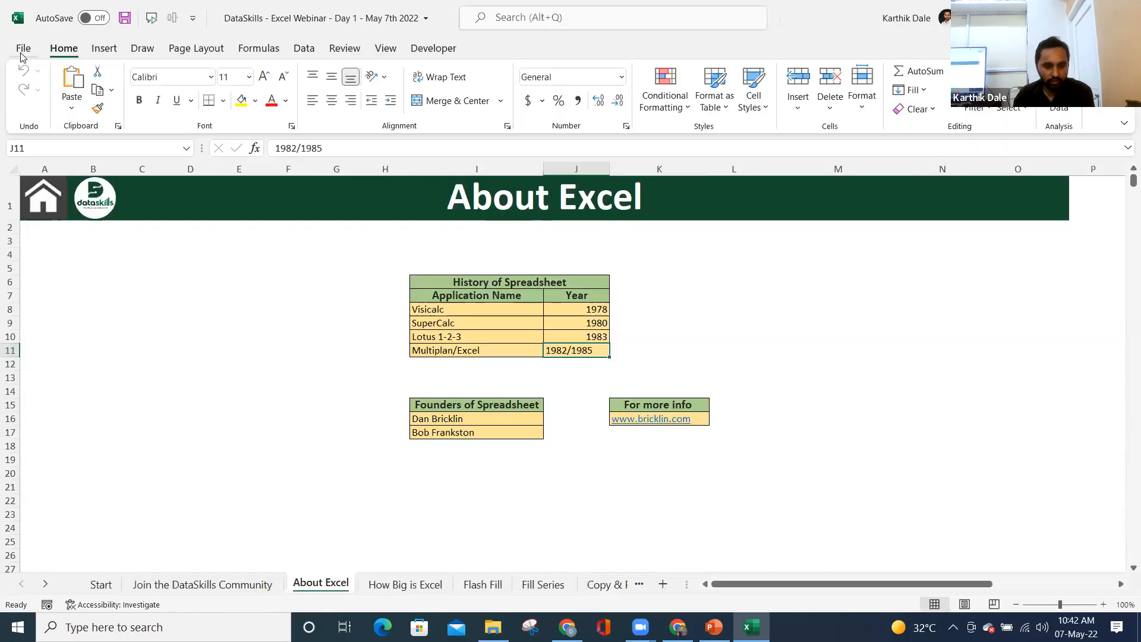
# - Go to the Start sheet and on to the Flash Fill sheet
pyautogui.click(771, 243)
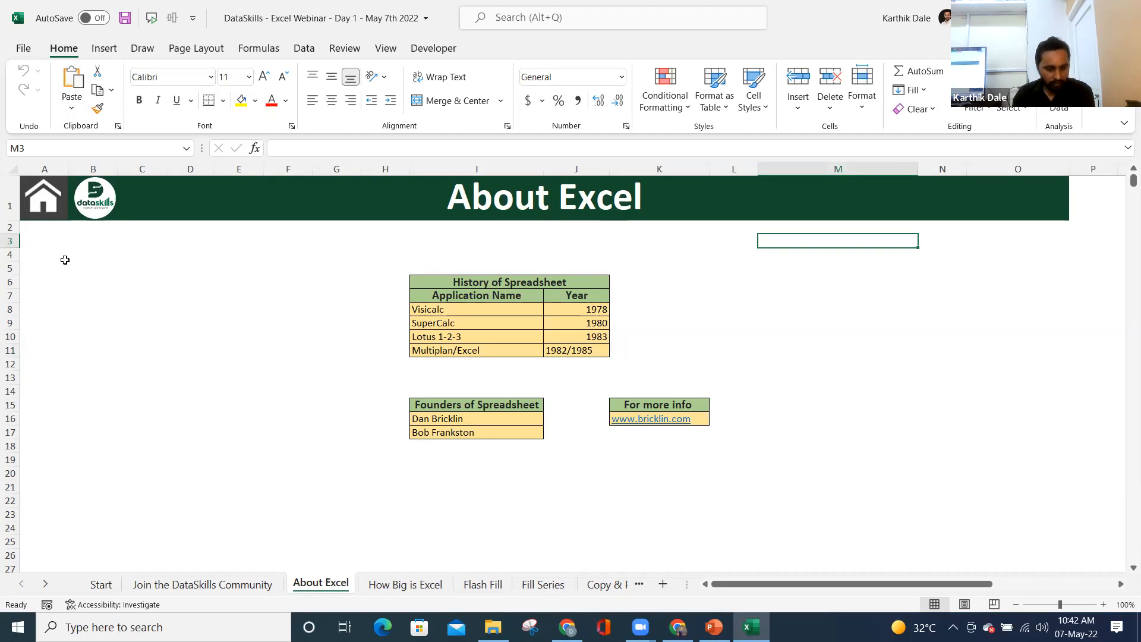
pyautogui.click(44, 196)
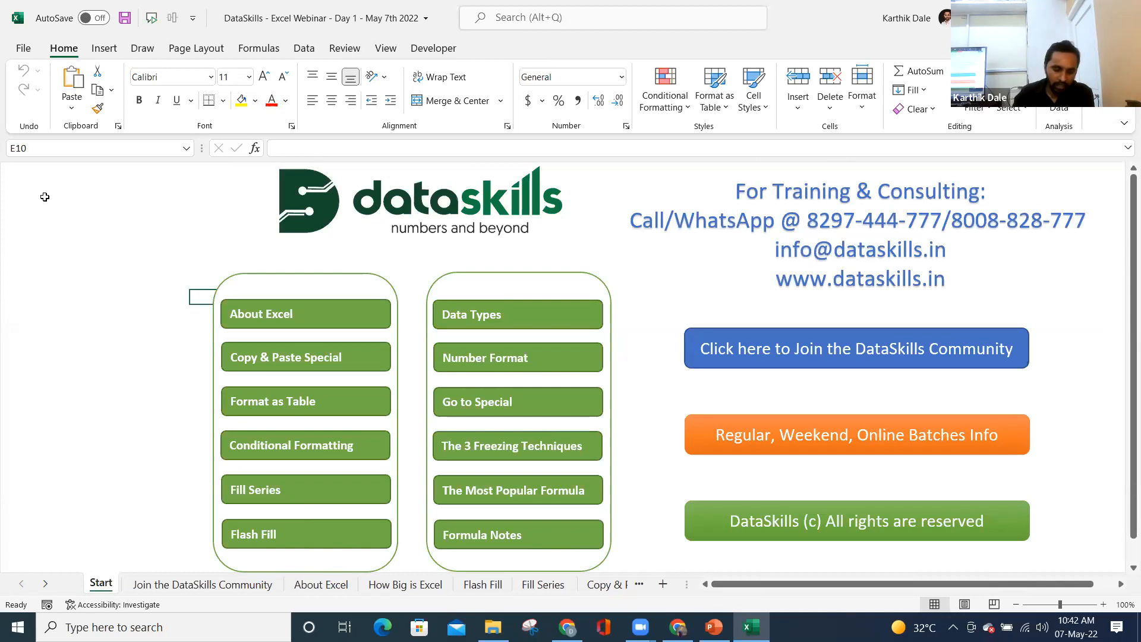
pyautogui.click(257, 539)
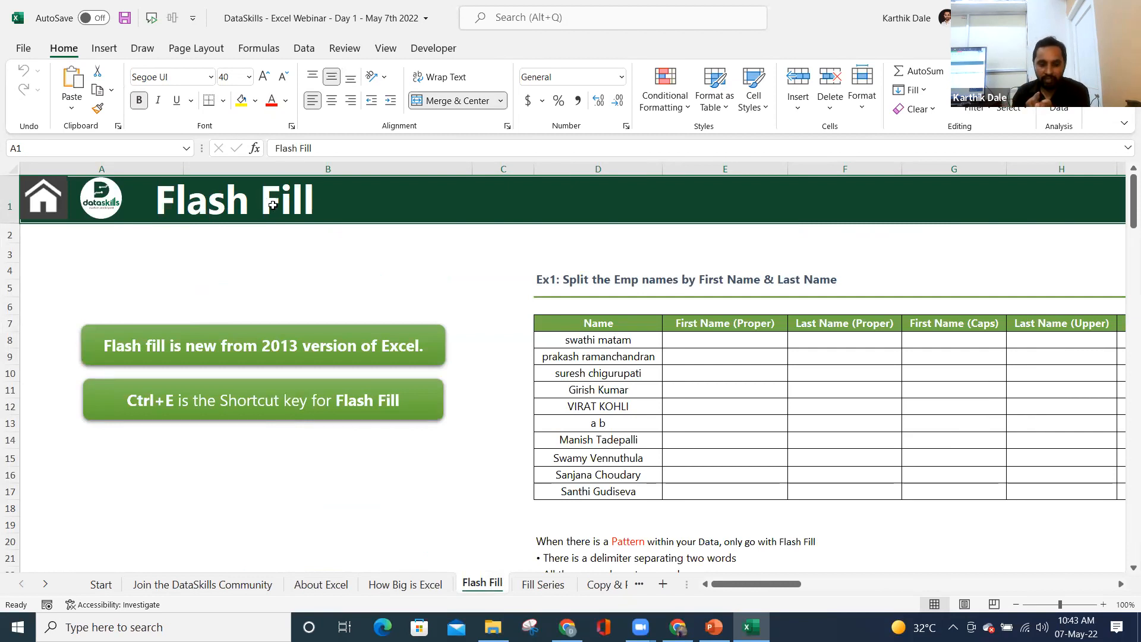
# - Review the ten employee names and select the first First Name (Proper) cell
pyautogui.moveTo(596, 344); pyautogui.dragTo(595, 476)
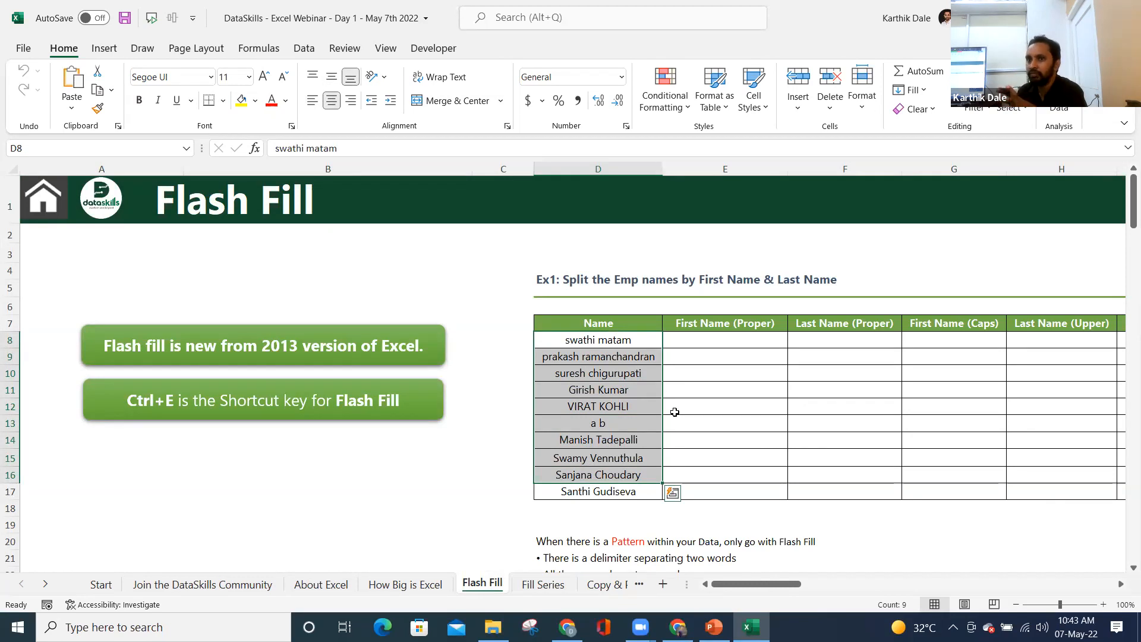
pyautogui.click(586, 345)
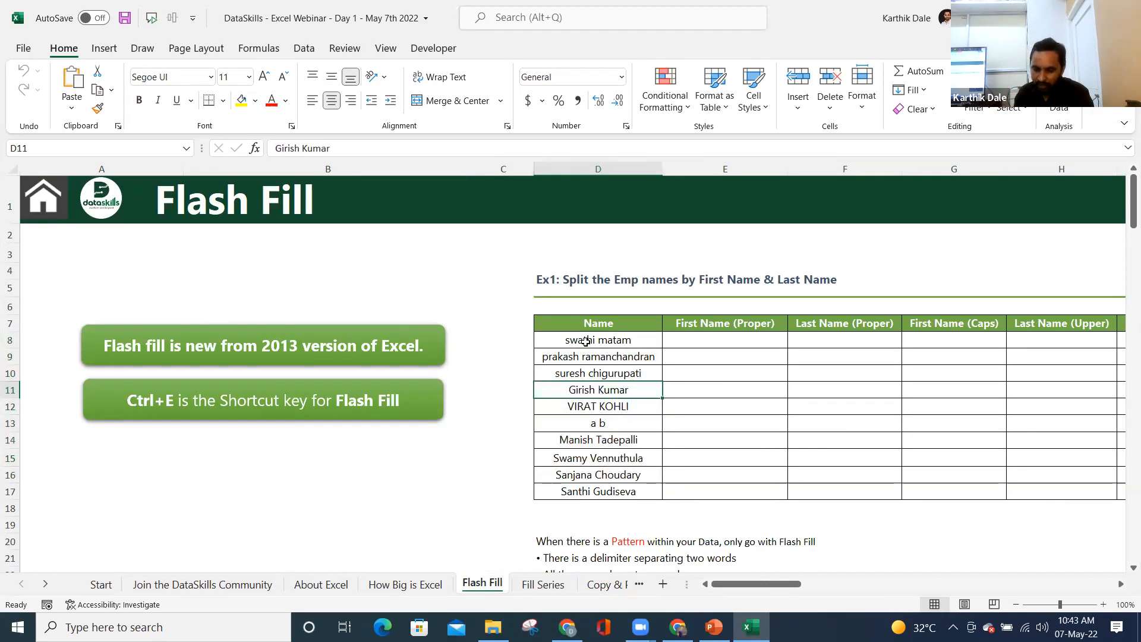
pyautogui.moveTo(587, 340); pyautogui.dragTo(589, 498)
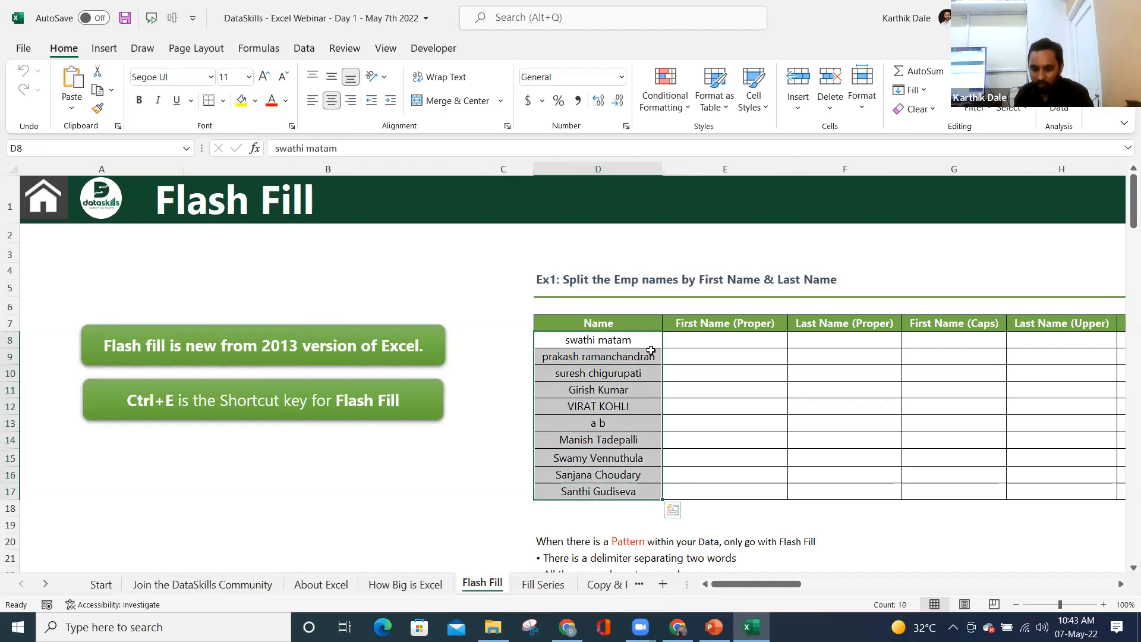
pyautogui.click(707, 327)
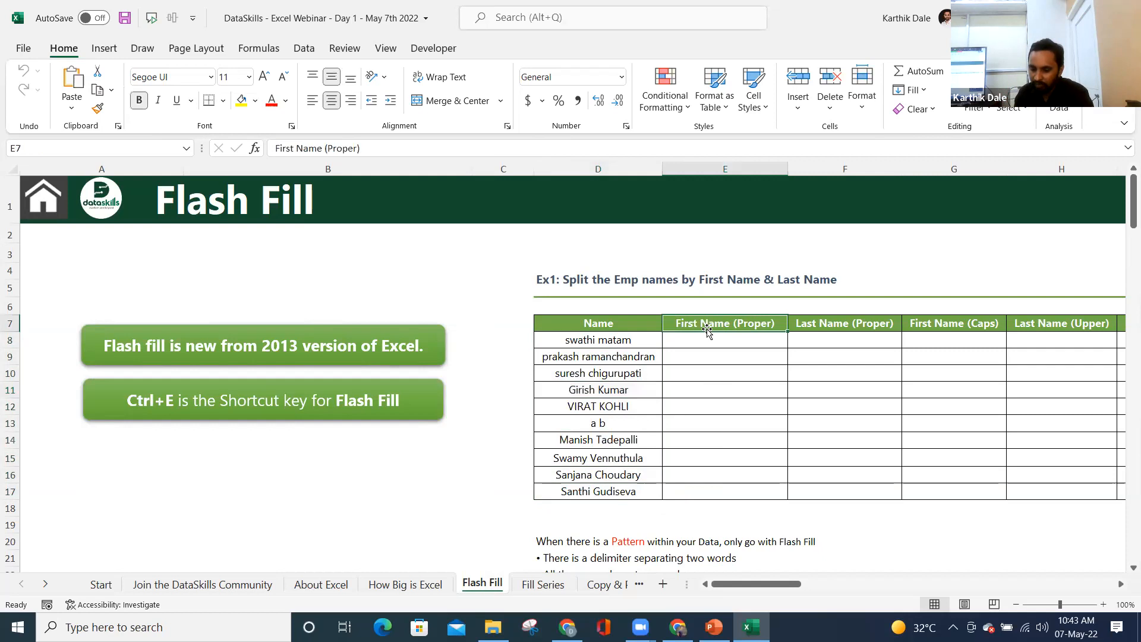
pyautogui.click(576, 340)
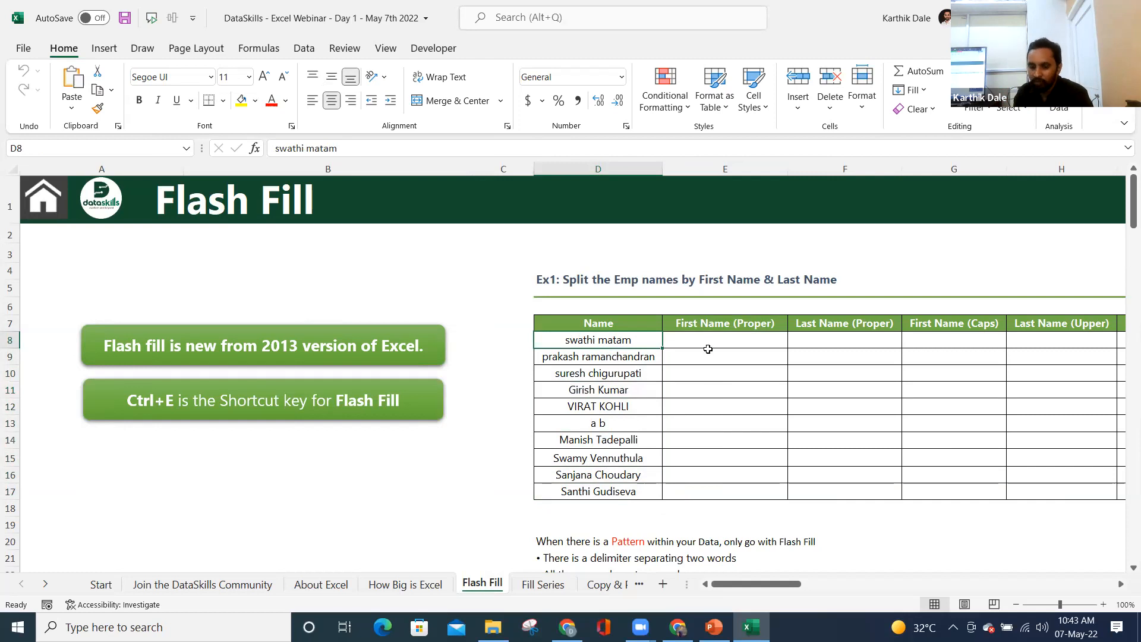
pyautogui.click(697, 324)
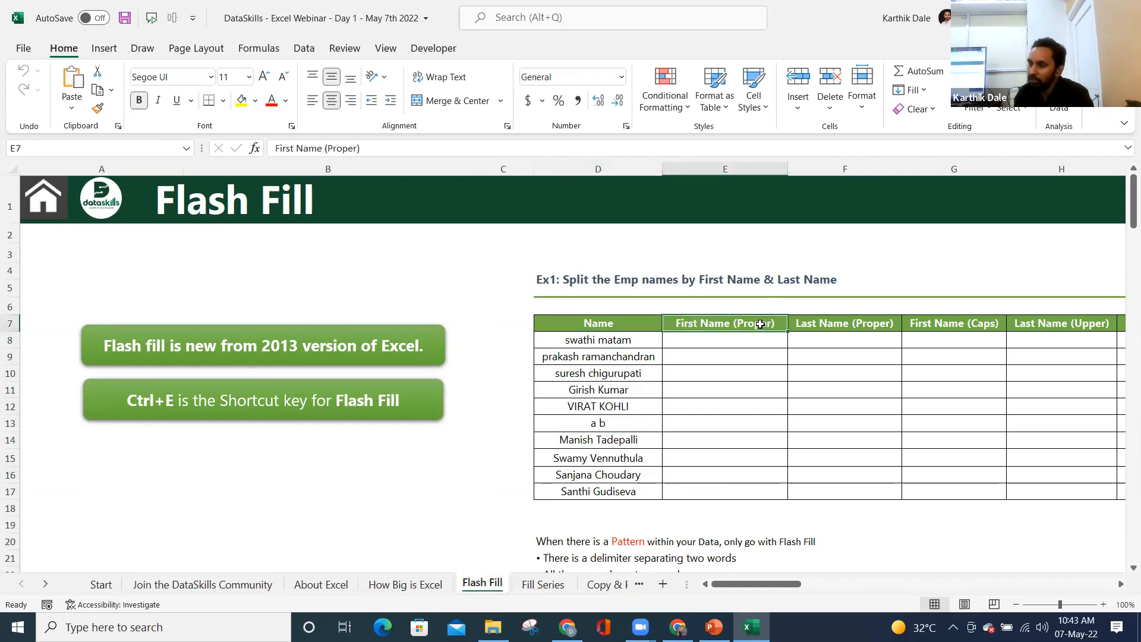
pyautogui.click(676, 342)
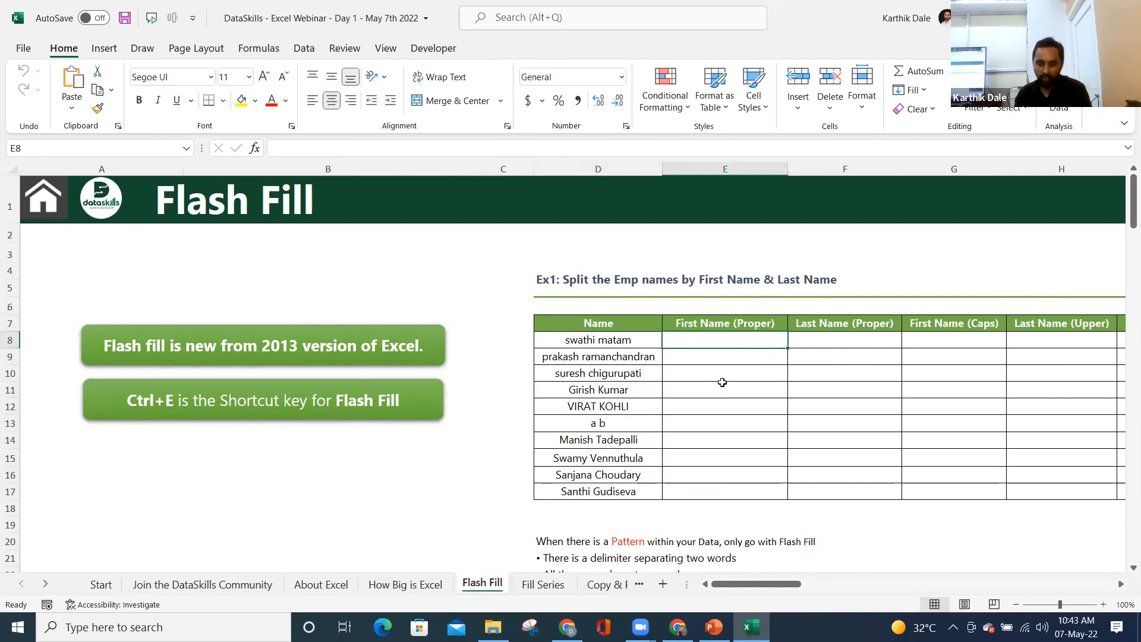
# - Enter Swathi as the example and Flash Fill the remaining first names with Ctrl+E
pyautogui.write('Swathi')
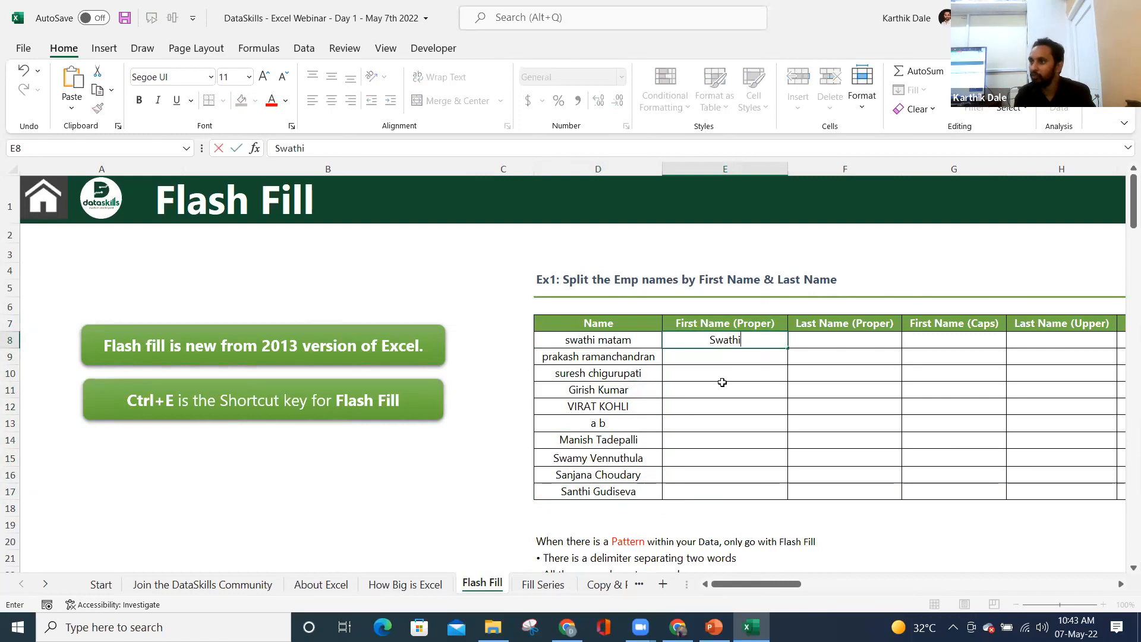
pyautogui.press('Return')
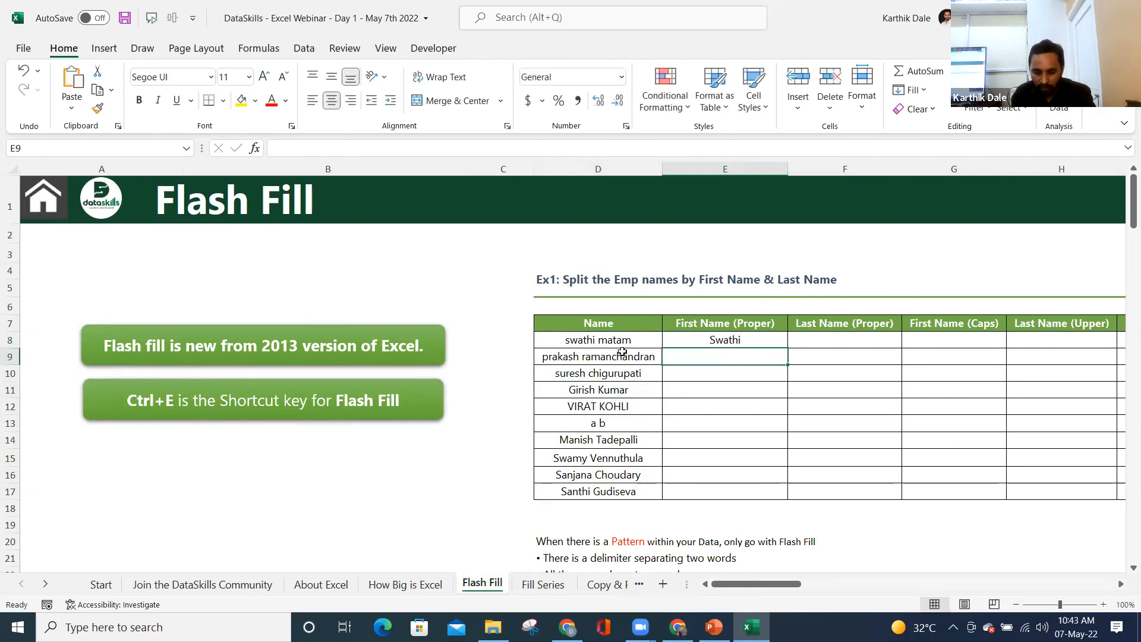
pyautogui.moveTo(587, 343); pyautogui.dragTo(586, 494)
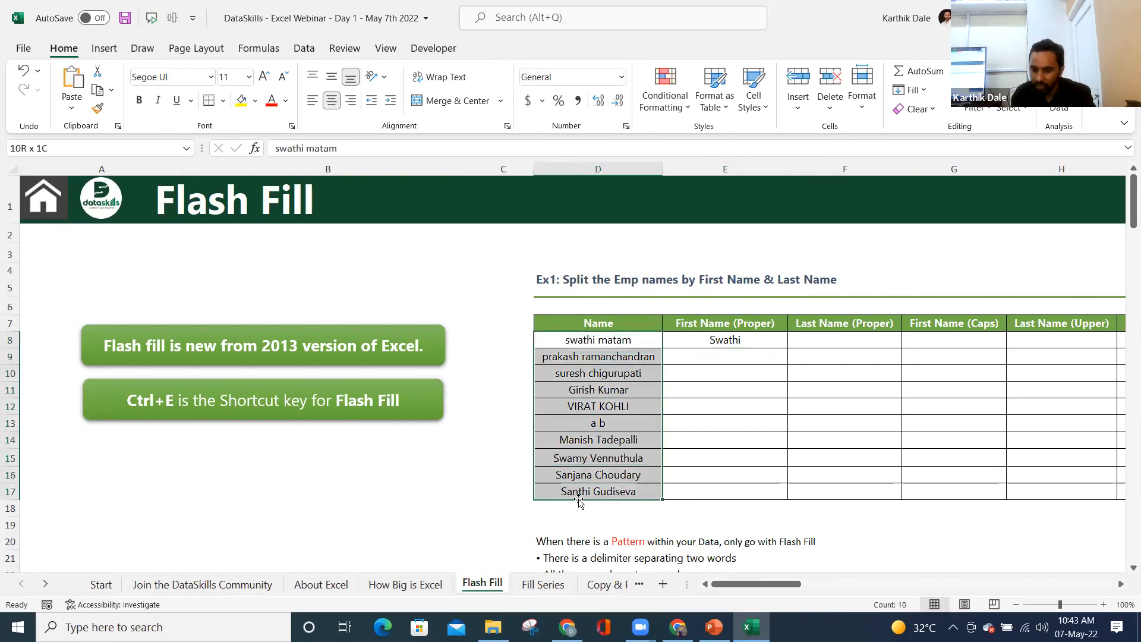
pyautogui.click(705, 358)
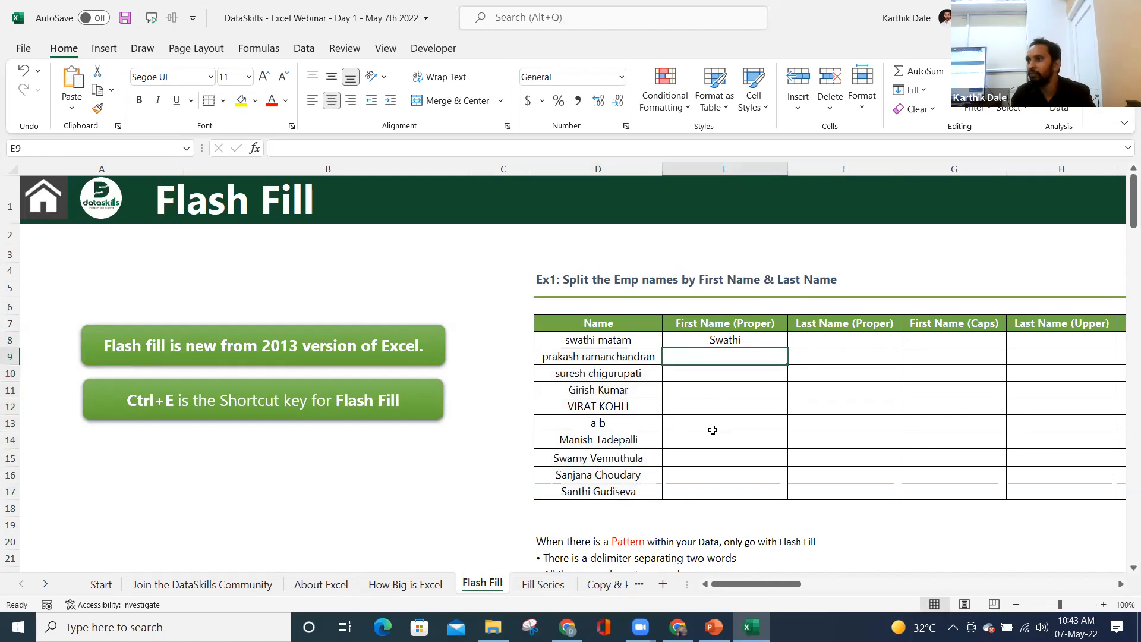
pyautogui.click(701, 336)
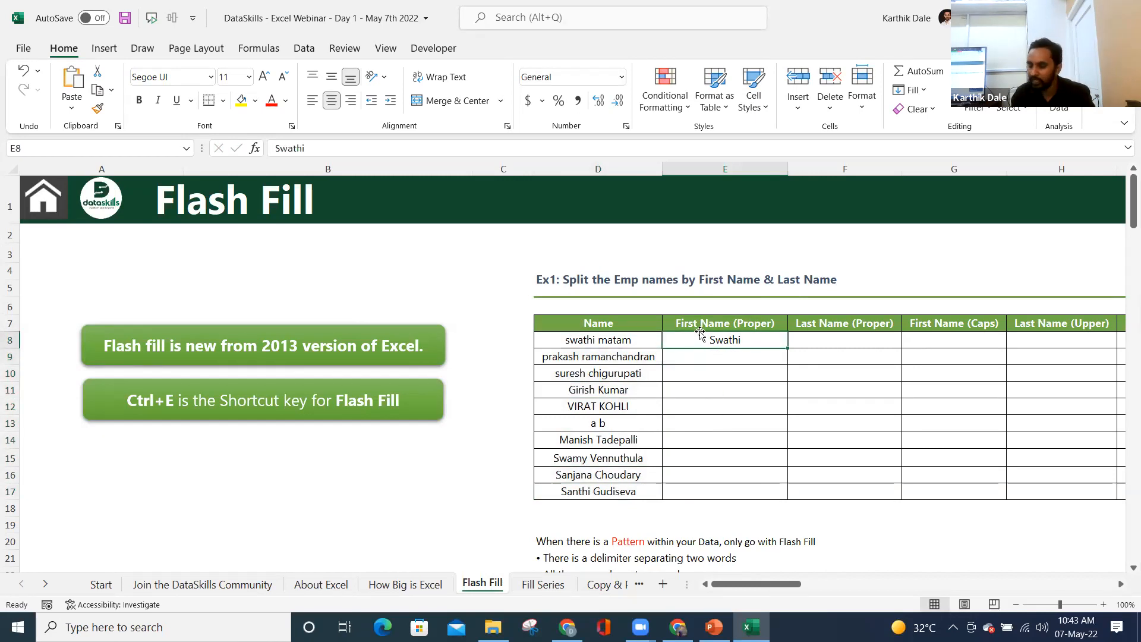
pyautogui.click(720, 360)
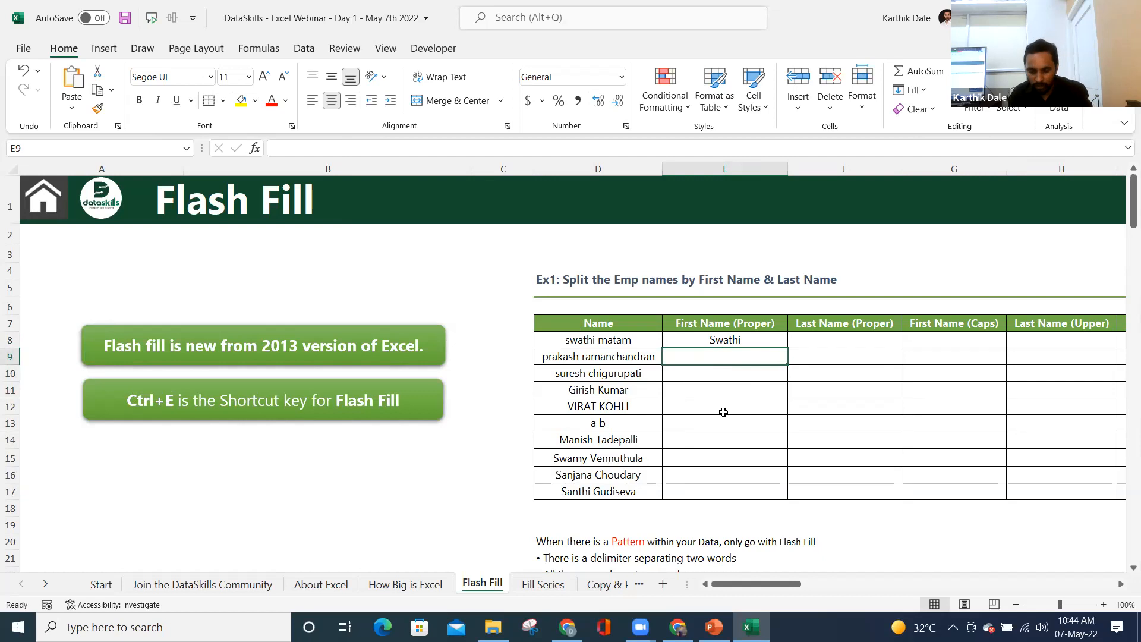
pyautogui.hotkey('ctrl', 'e')
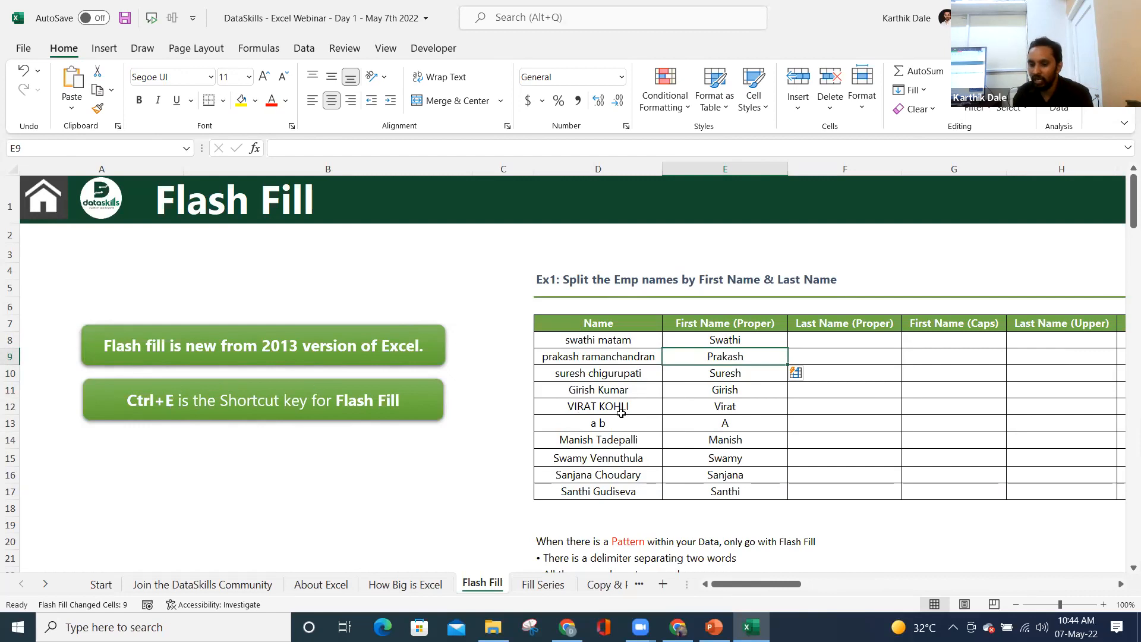
# - Compare the flash-filled first names, Swathi through Santhi, against the full names in the Name column
pyautogui.moveTo(587, 339); pyautogui.dragTo(586, 503)
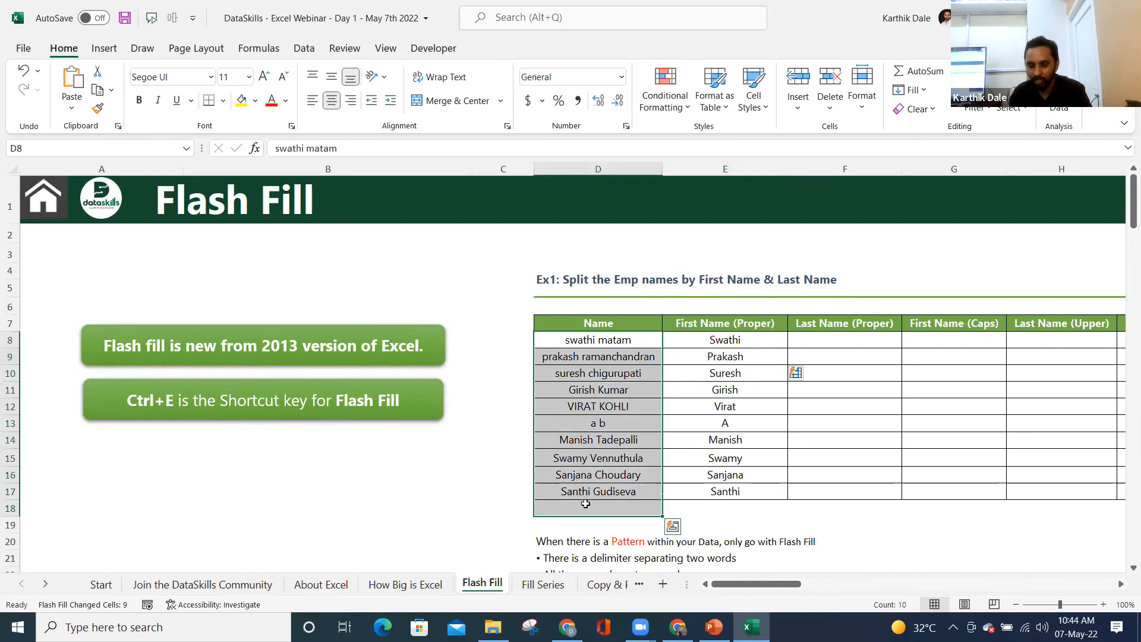
pyautogui.click(723, 341)
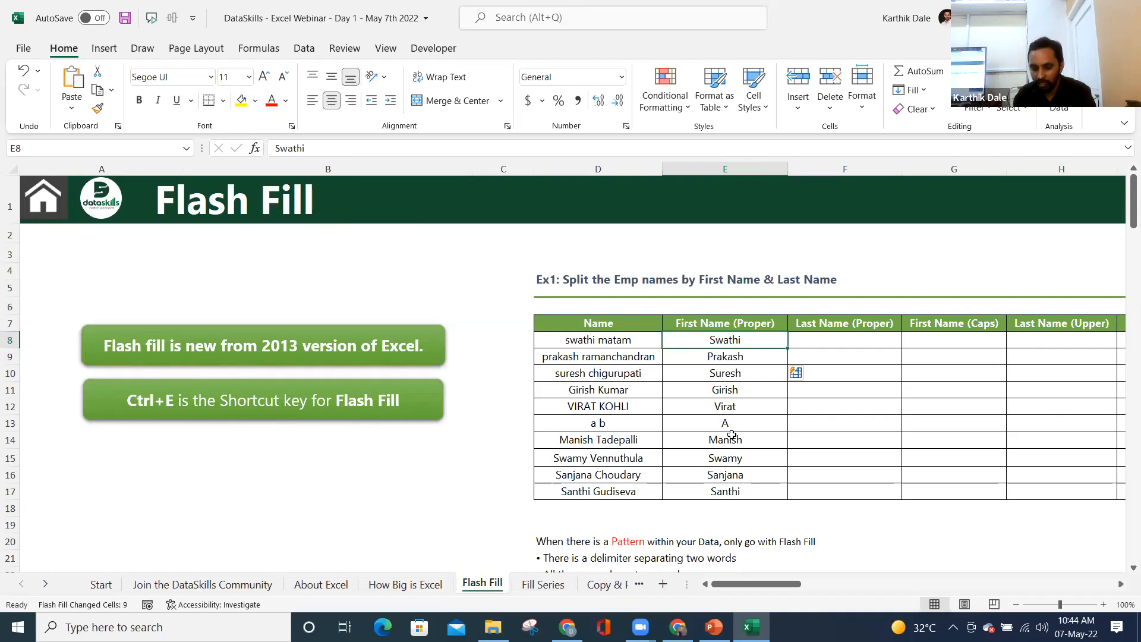
pyautogui.scroll(-1, 730, 434)
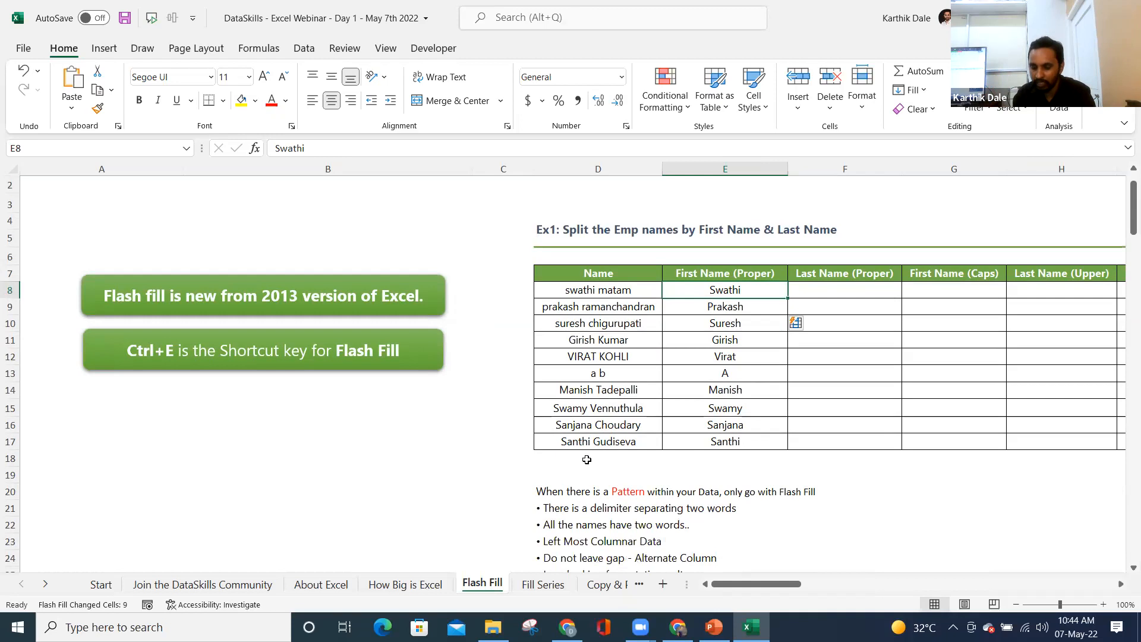
pyautogui.moveTo(592, 493); pyautogui.dragTo(598, 538)
pyautogui.moveTo(719, 320); pyautogui.dragTo(716, 377)
pyautogui.click(751, 520)
pyautogui.click(584, 391)
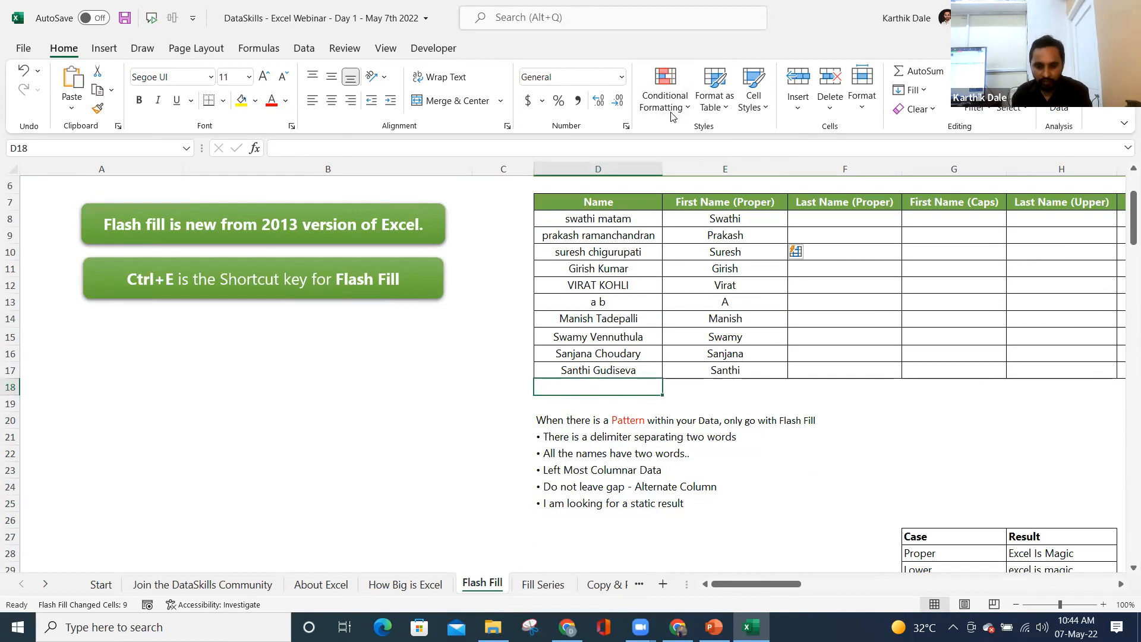
# - Give the employee name cells a light blue fill colour
pyautogui.moveTo(581, 218); pyautogui.dragTo(578, 373)
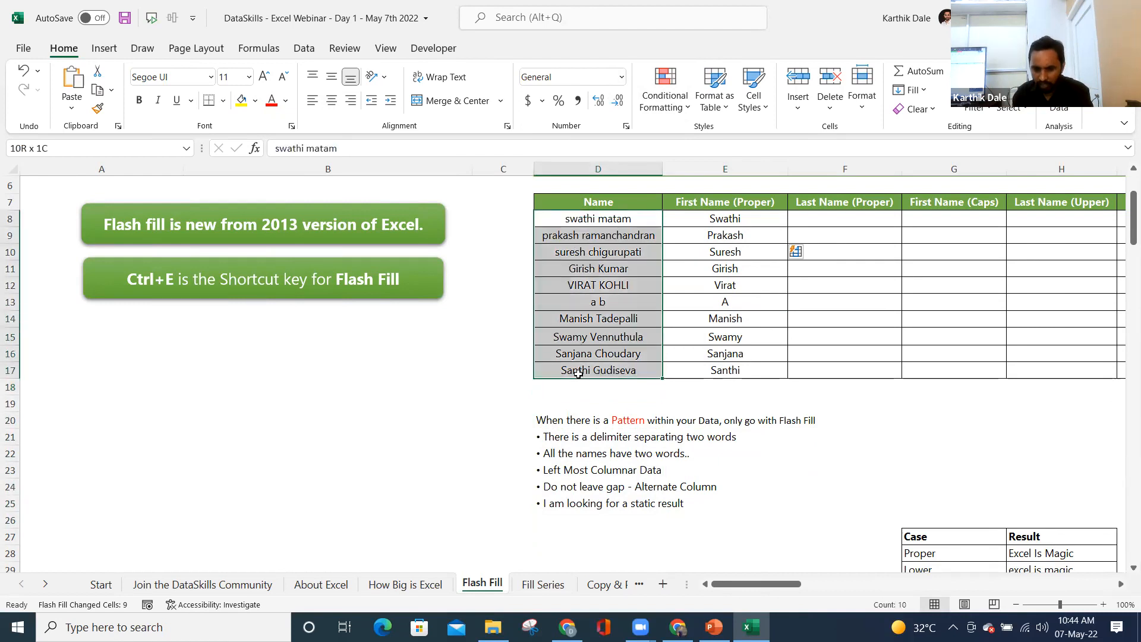
pyautogui.click(255, 100)
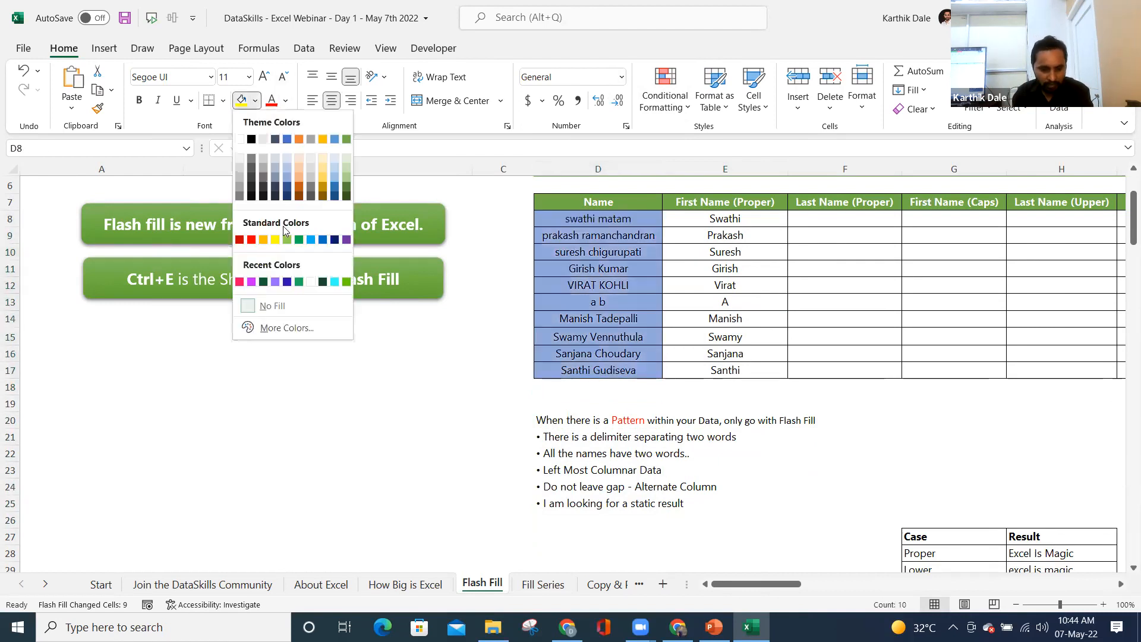
pyautogui.click(287, 179)
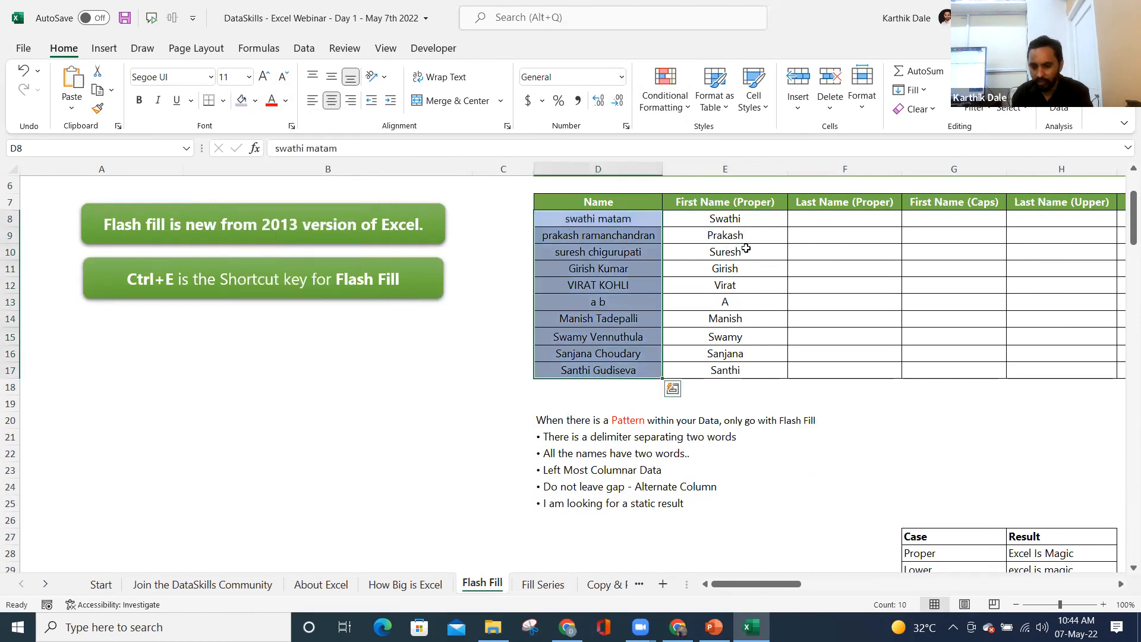
pyautogui.click(743, 250)
pyautogui.moveTo(726, 216); pyautogui.dragTo(726, 366)
pyautogui.click(812, 219)
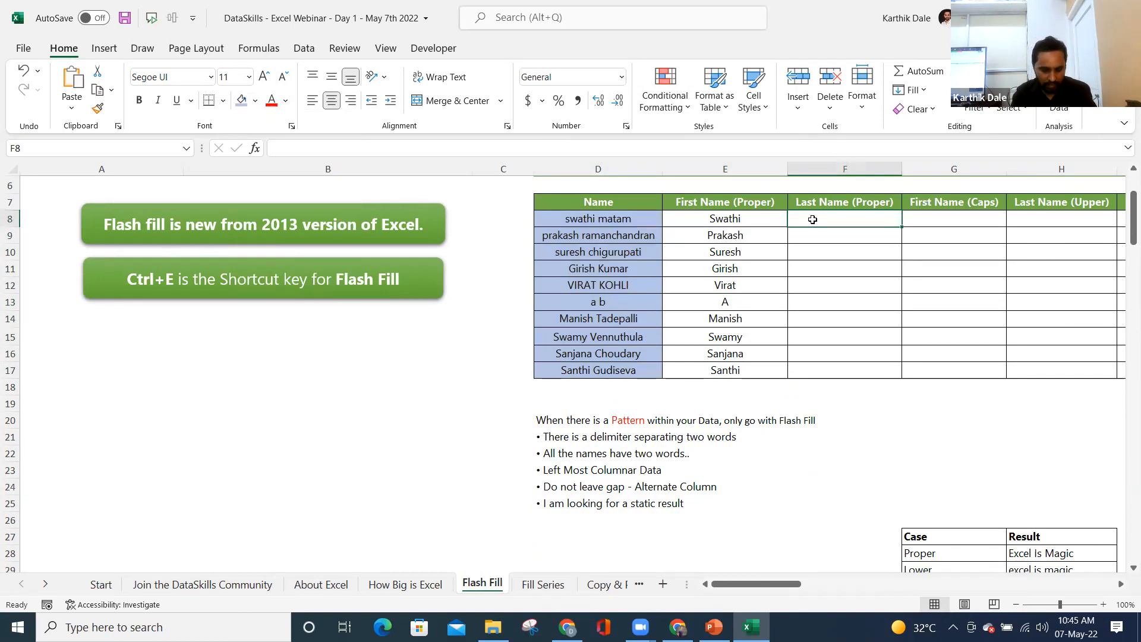
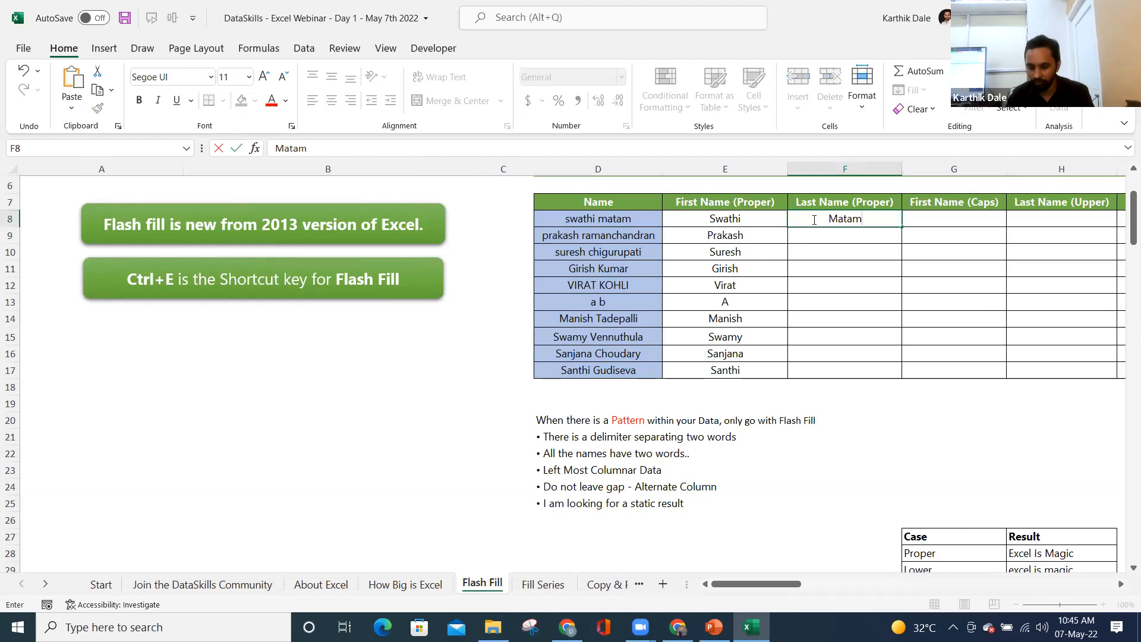
pyautogui.press('Return')
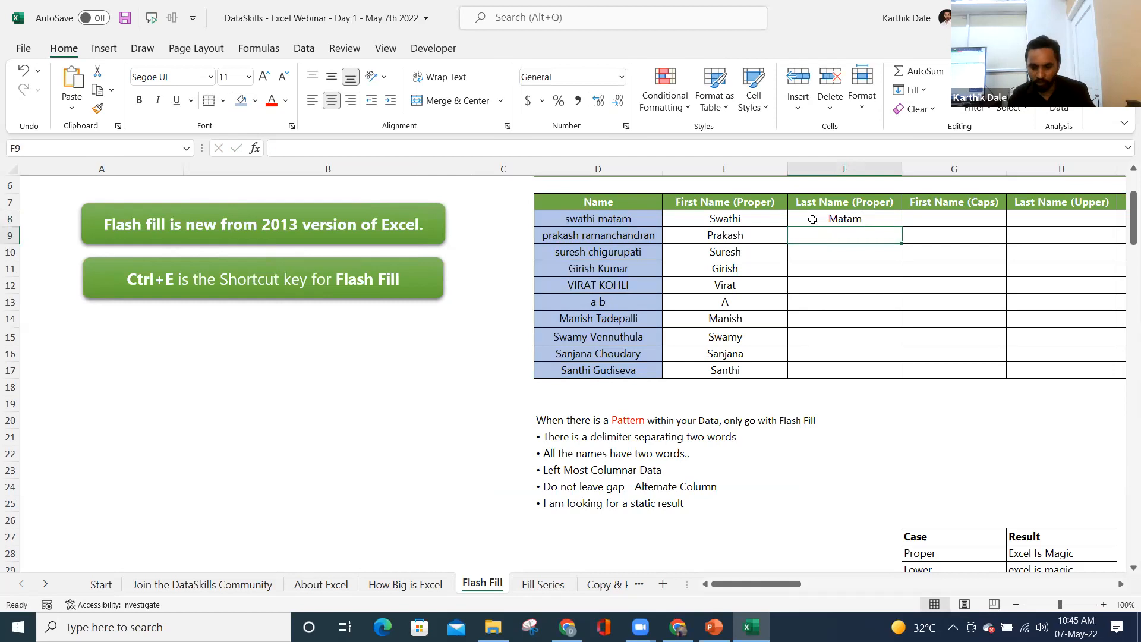
pyautogui.hotkey('ctrl', 'e')
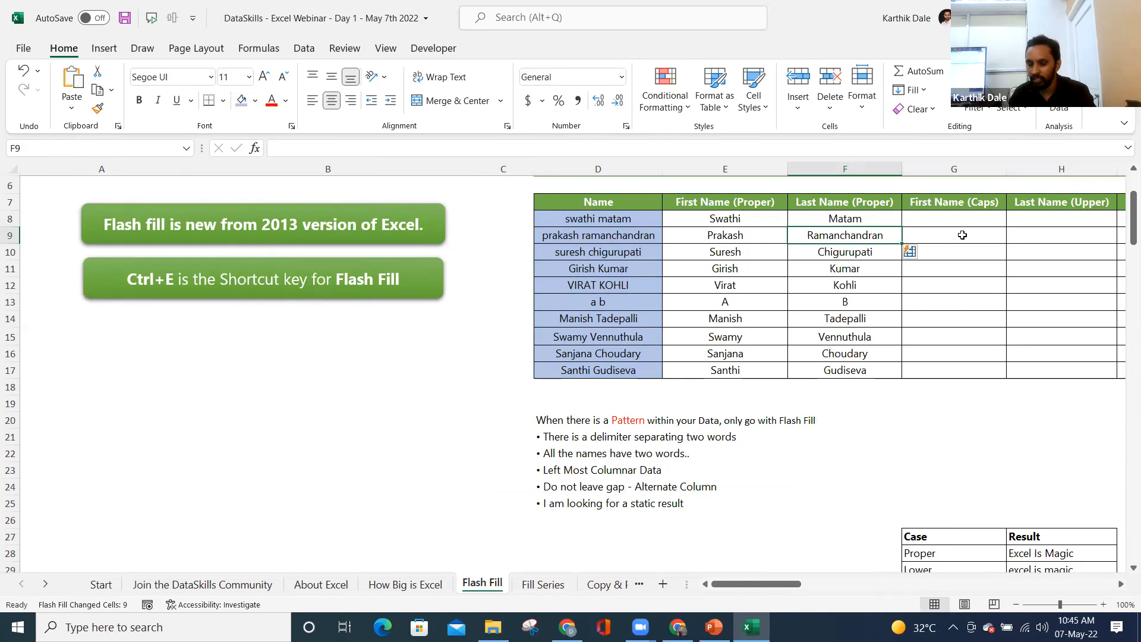
# - Enter SWATHI in G8 and Flash Fill the remaining First Name (Caps) cells
pyautogui.click(943, 202)
pyautogui.click(946, 220)
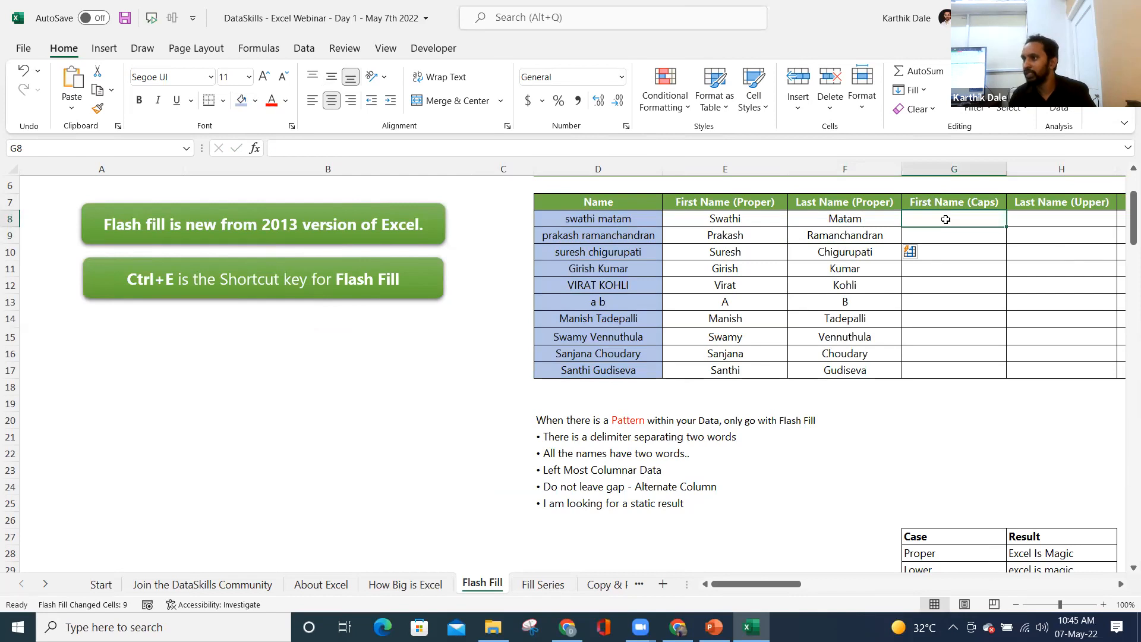
pyautogui.write('sw')
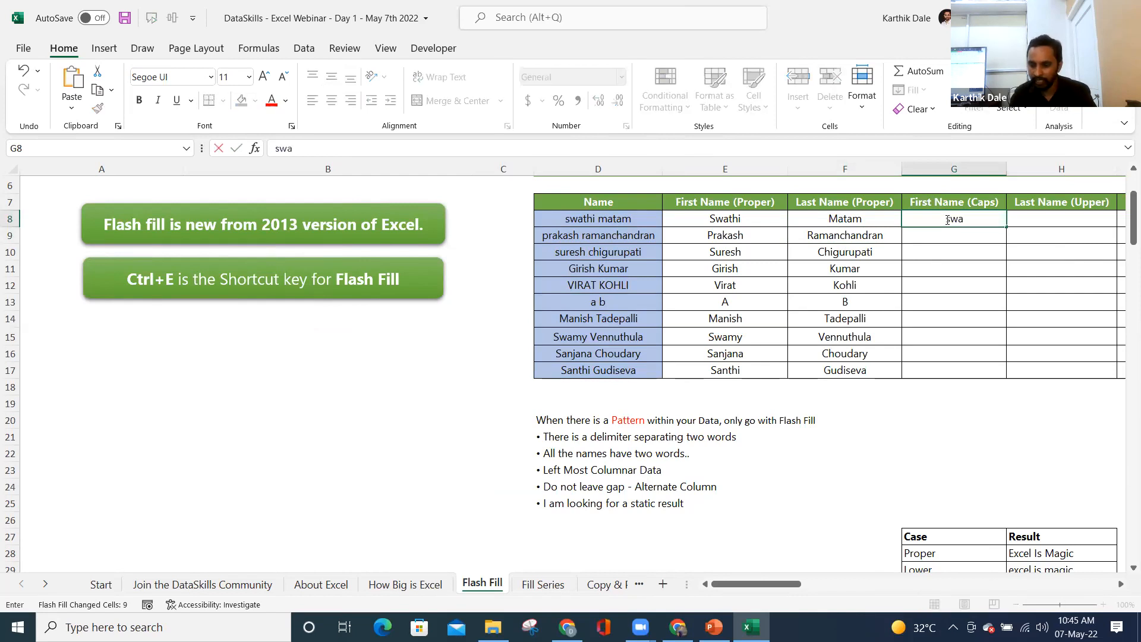
pyautogui.press('BackSpace')
pyautogui.press('BackSpace')
pyautogui.write('SWATHI')
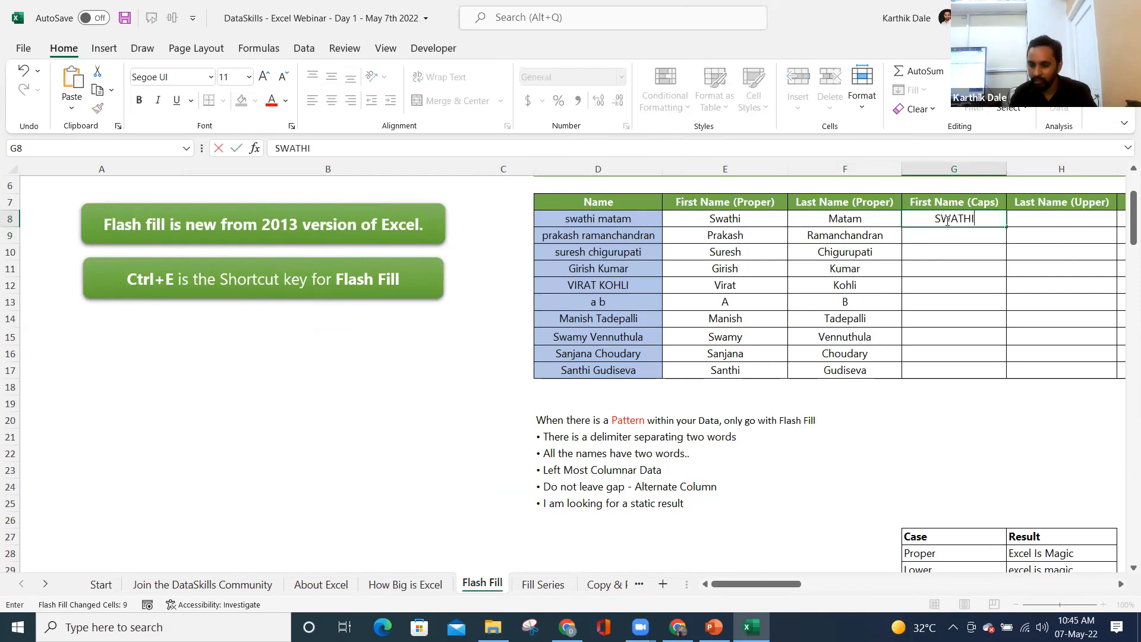
pyautogui.press('Return')
pyautogui.hotkey('ctrl', 'e')
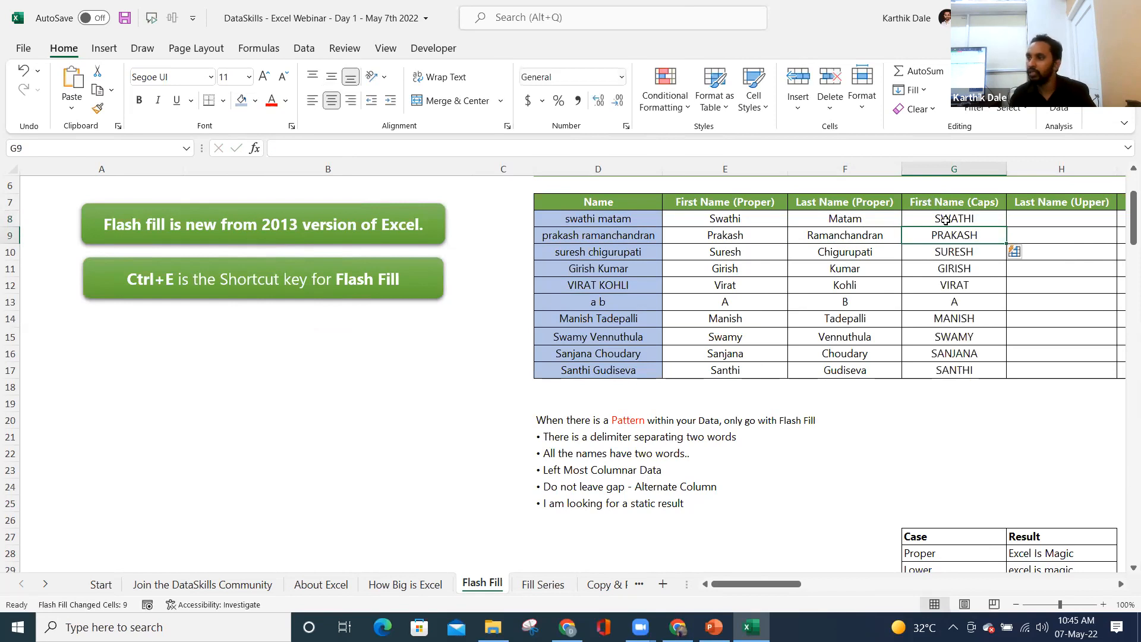
pyautogui.press('Up')
pyautogui.press('Right')
pyautogui.hscroll(2, 946, 220)
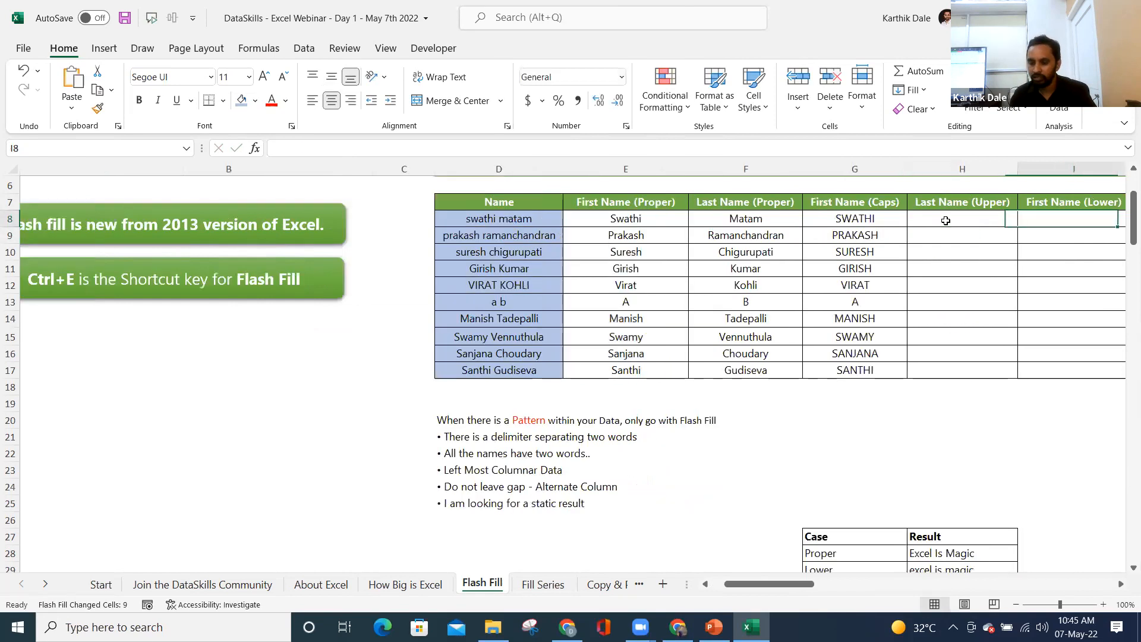
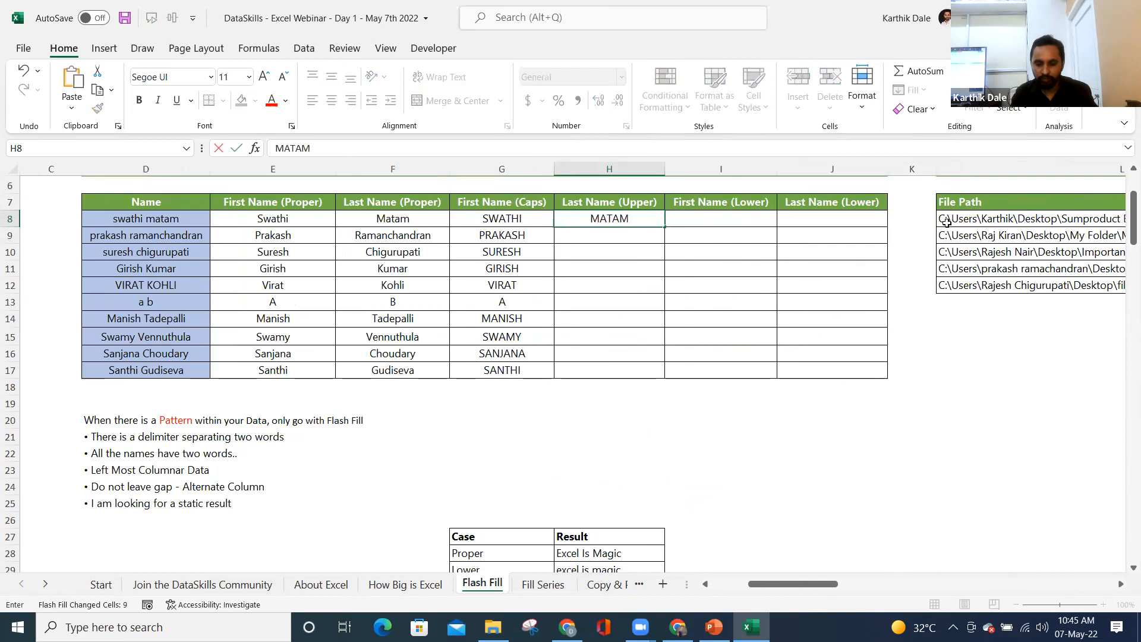
pyautogui.press('Return')
pyautogui.hotkey('ctrl', 'e')
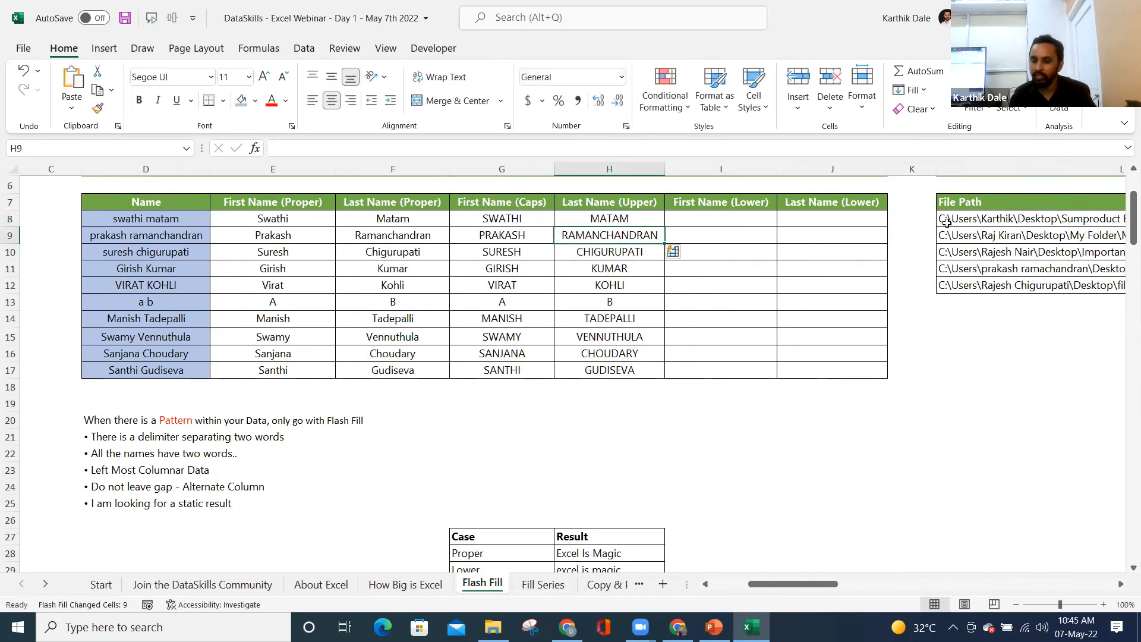
pyautogui.press('Right')
pyautogui.press('Up')
pyautogui.press('Up')
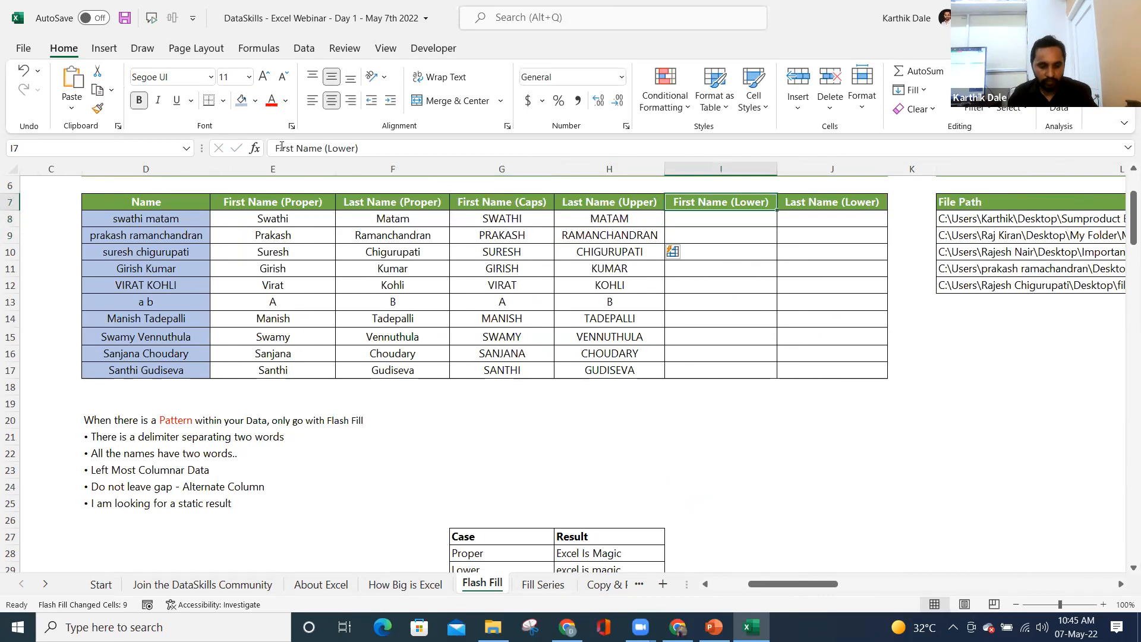
# - Change the I7 heading to 'Last Name then First Name' and drag column I wider to fit it
pyautogui.doubleClick(281, 147)
pyautogui.write('k')
pyautogui.press('BackSpace')
pyautogui.write('l')
pyautogui.press('BackSpace')
pyautogui.write('Last Name ')
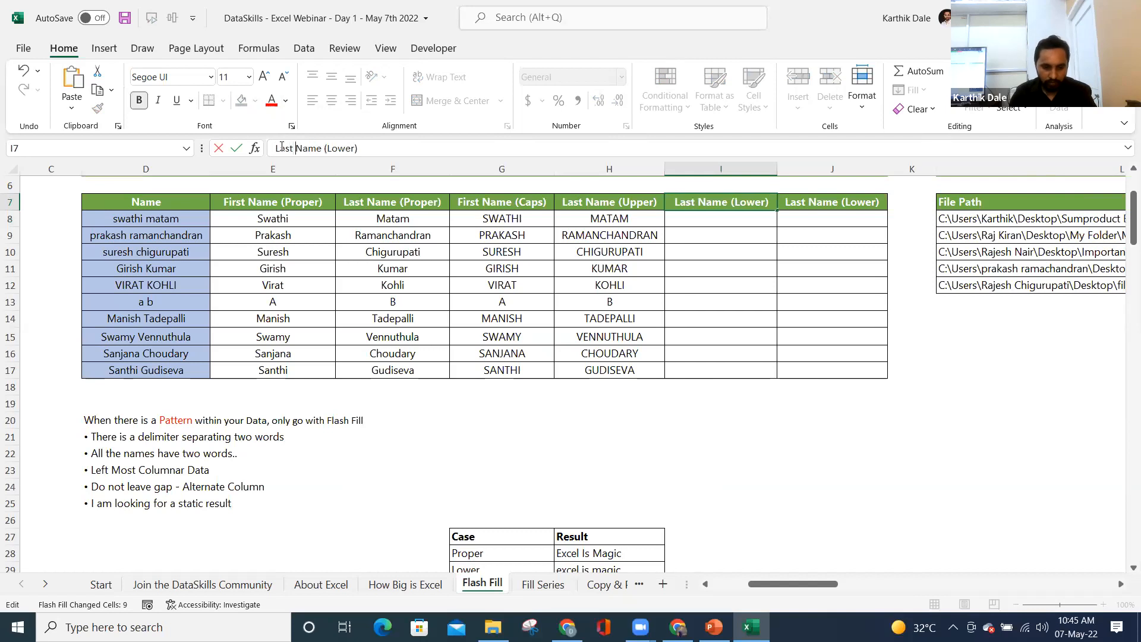
pyautogui.write('&')
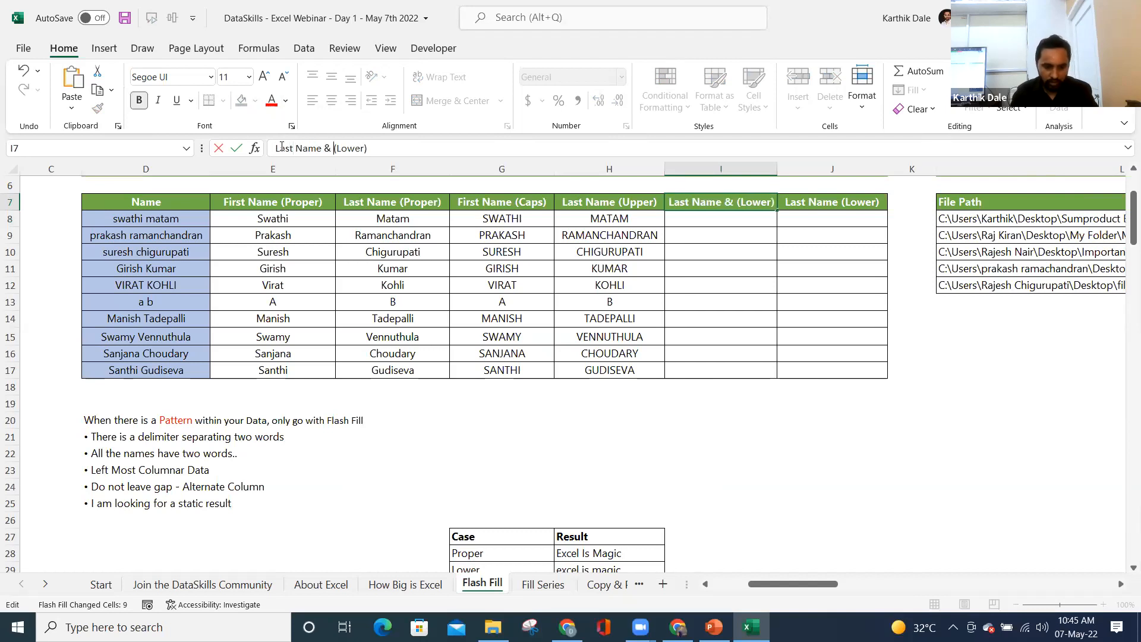
pyautogui.press('BackSpace')
pyautogui.press('BackSpace')
pyautogui.write('then Firs')
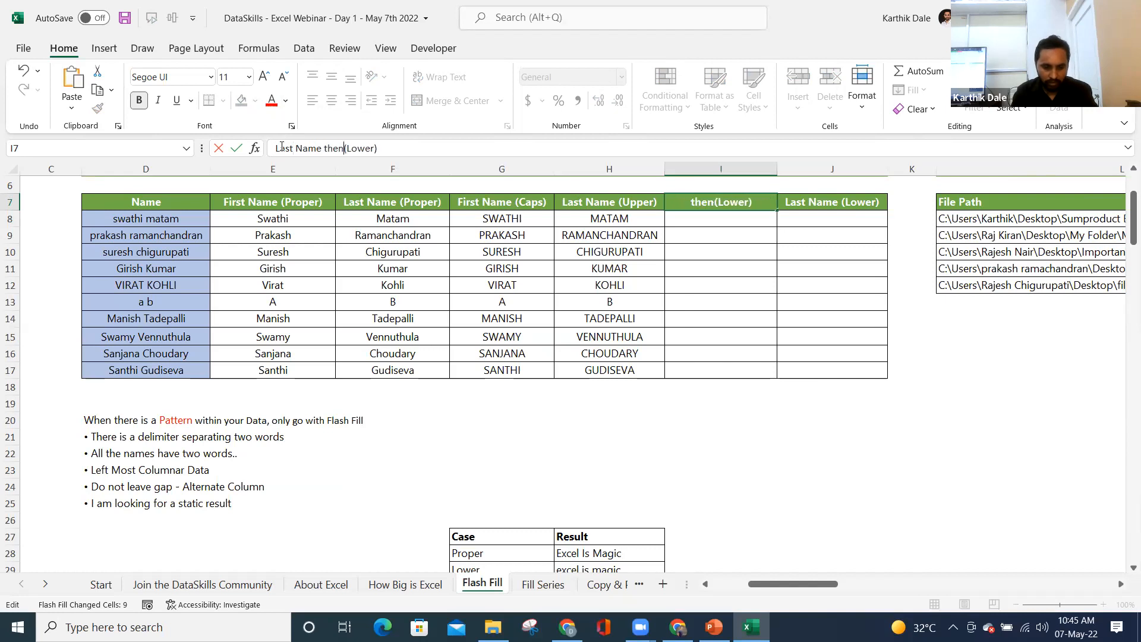
pyautogui.write('t Name')
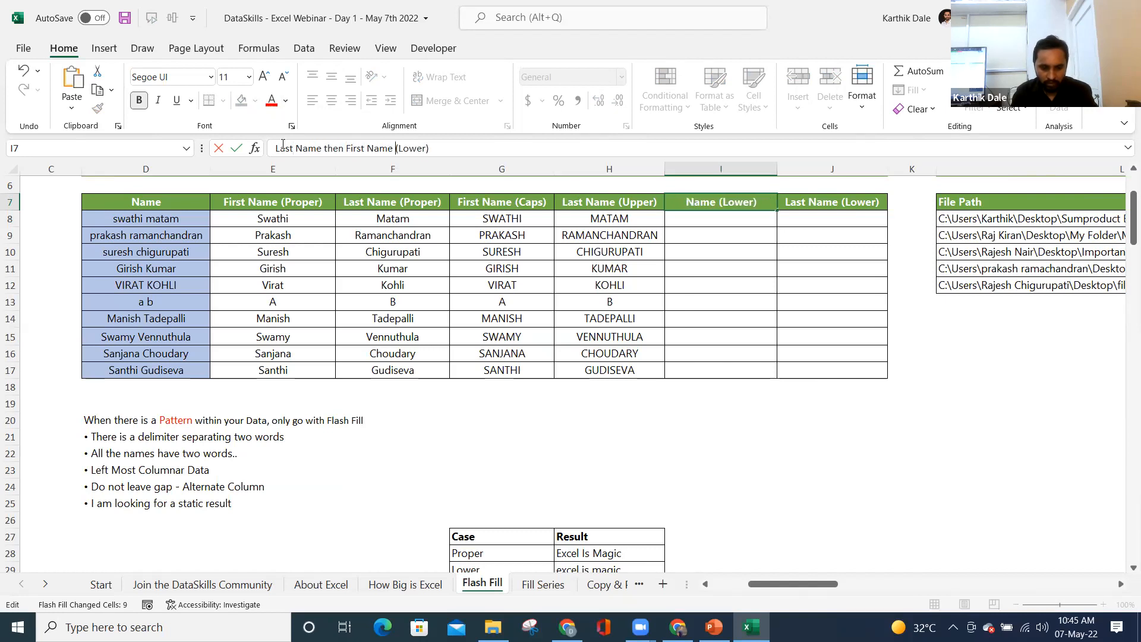
pyautogui.hotkey('ctrl', 'shift', 'Right')
pyautogui.write('lower')
pyautogui.press('Return')
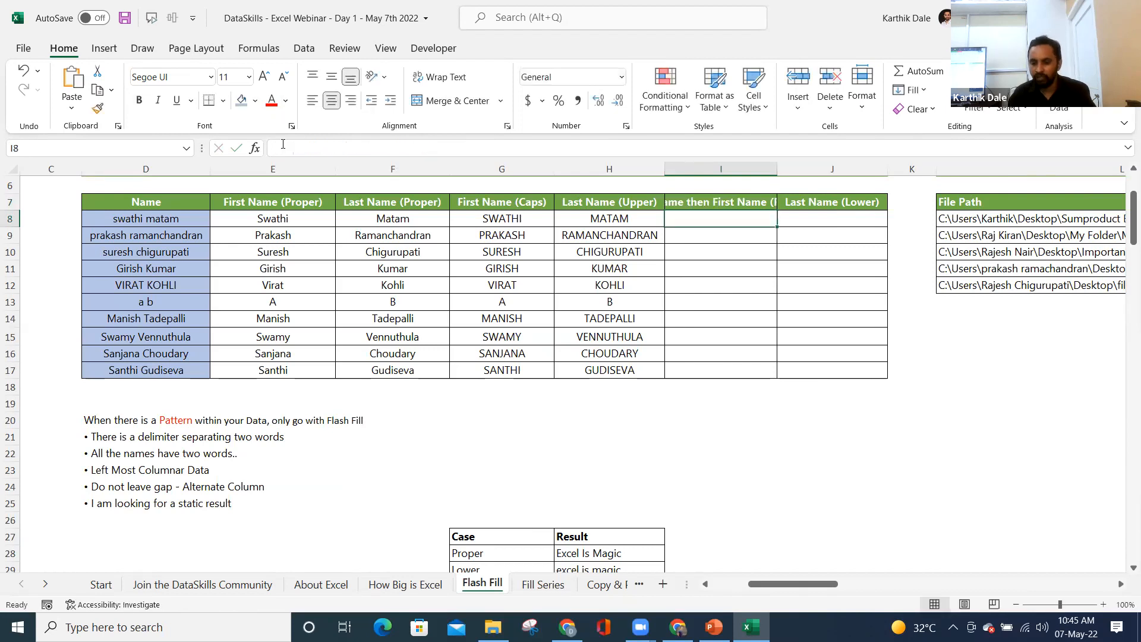
pyautogui.moveTo(777, 169); pyautogui.dragTo(845, 166)
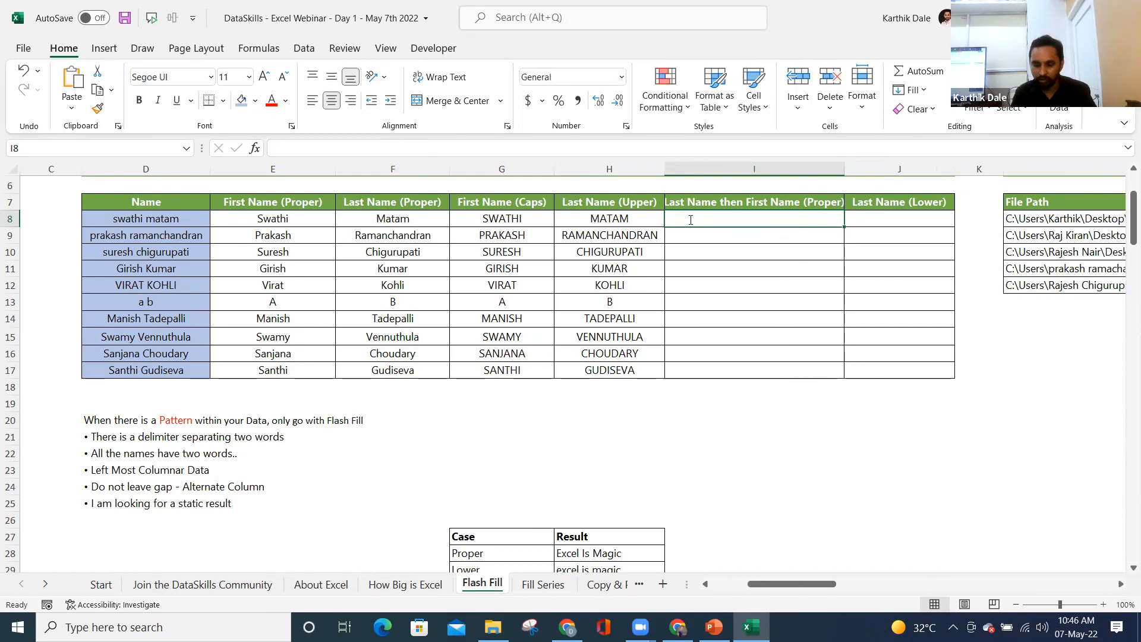
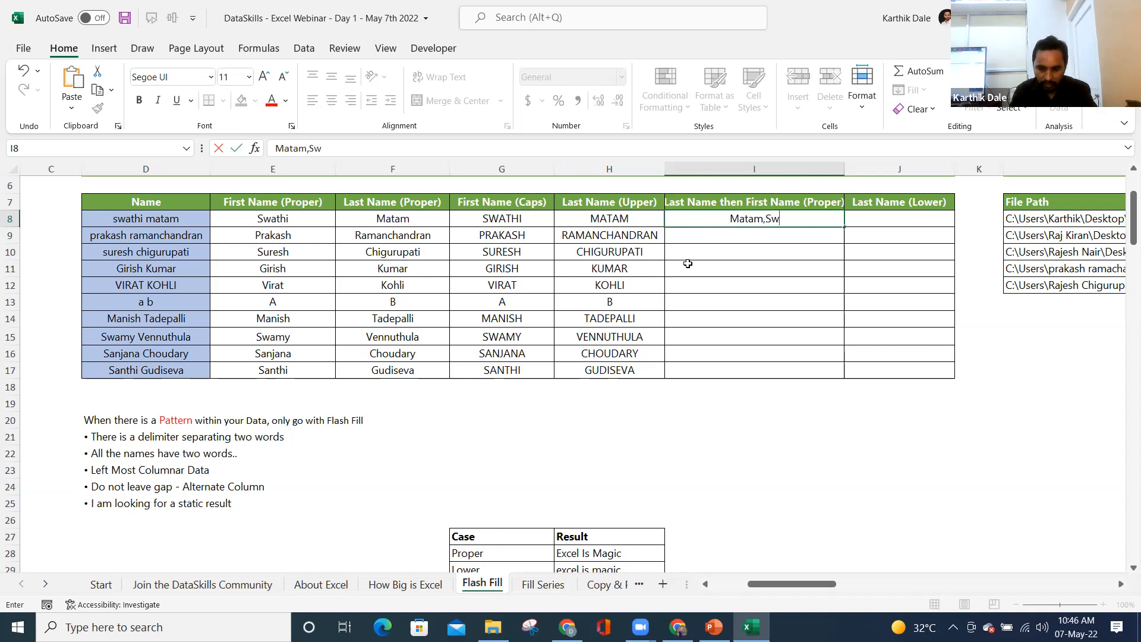
pyautogui.press('Return')
pyautogui.hotkey('ctrl', 'e')
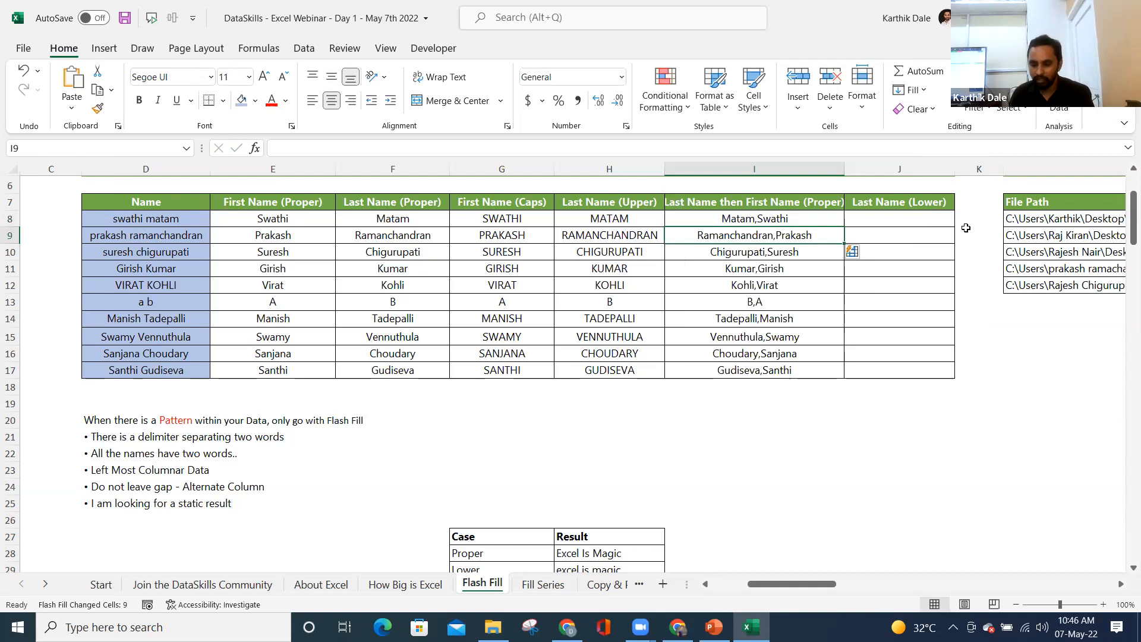
pyautogui.click(900, 222)
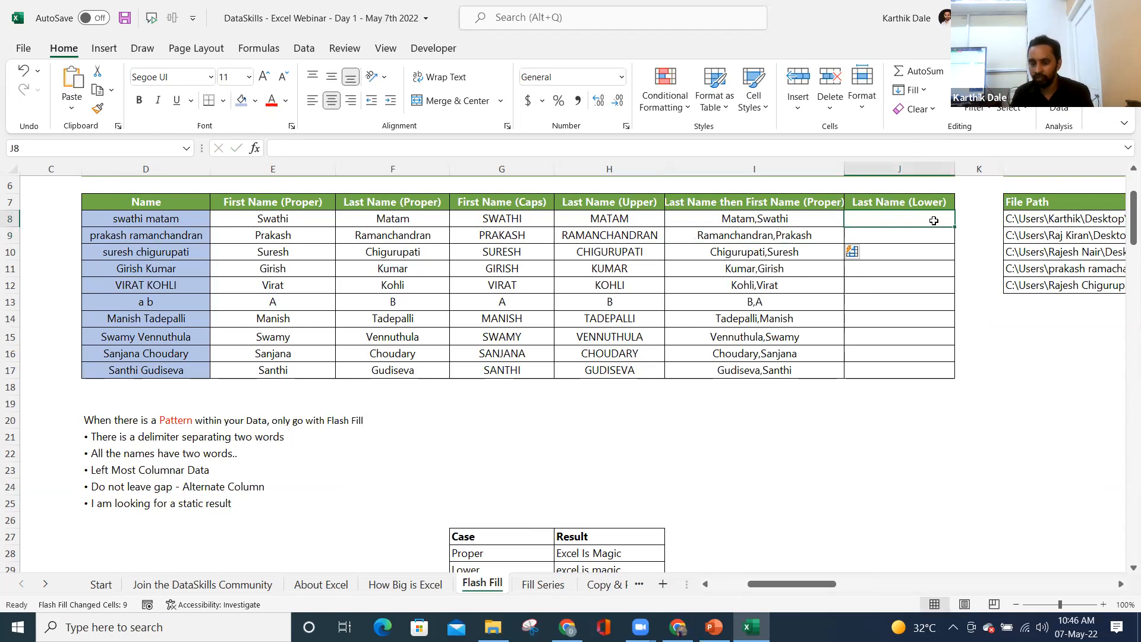
# - Try Flash Fill in the empty column, then review the five file paths in L8:L12
pyautogui.press('Right')
pyautogui.press('Right')
pyautogui.press('Right')
pyautogui.hotkey('ctrl', 'e')
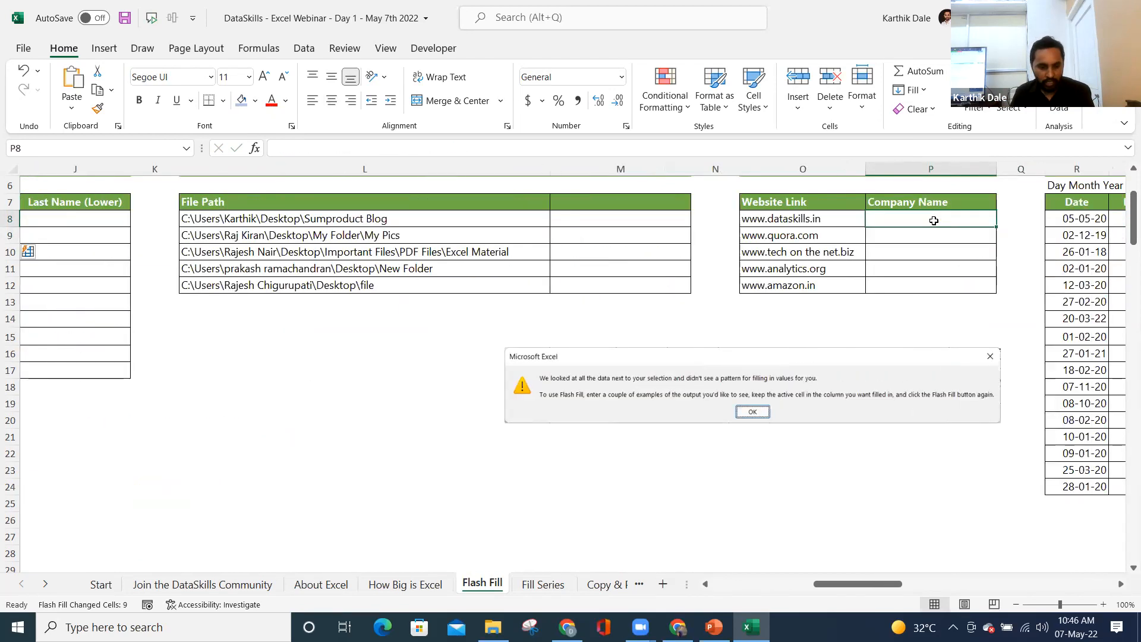
pyautogui.press('Left')
pyautogui.hotkey('ctrl', 'shift', 'Down')
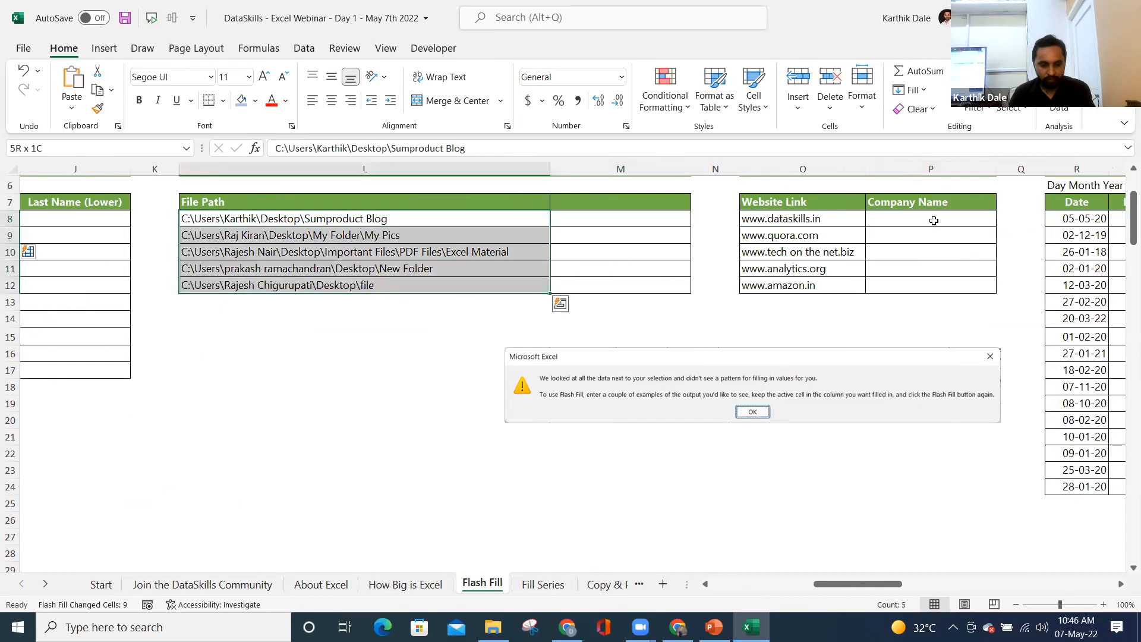
pyautogui.moveTo(247, 219); pyautogui.dragTo(247, 288)
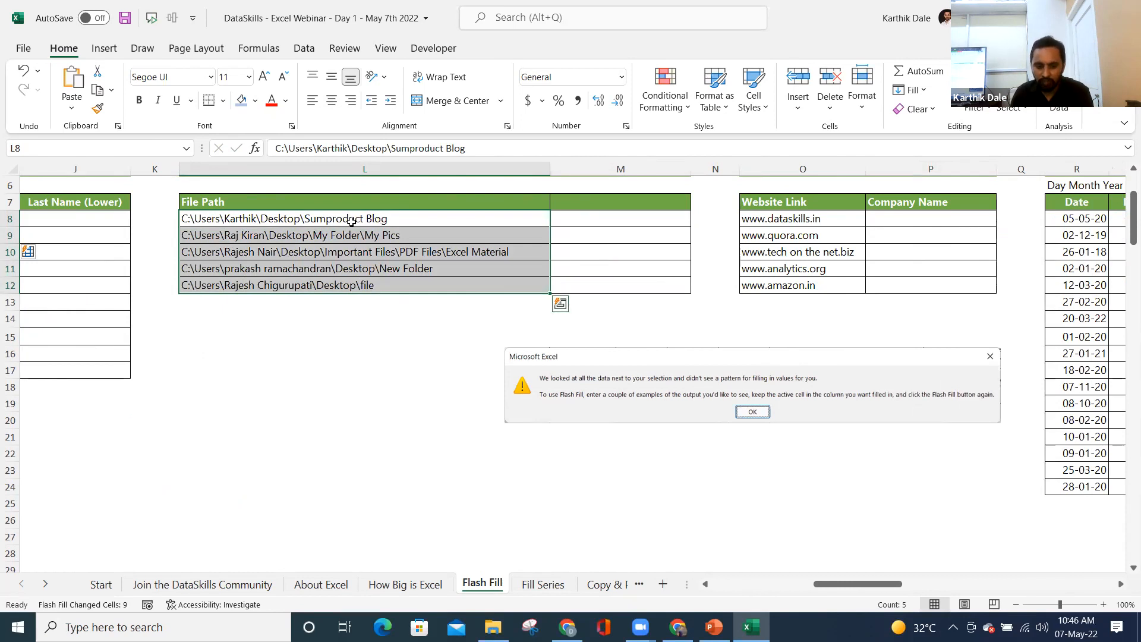
pyautogui.click(305, 226)
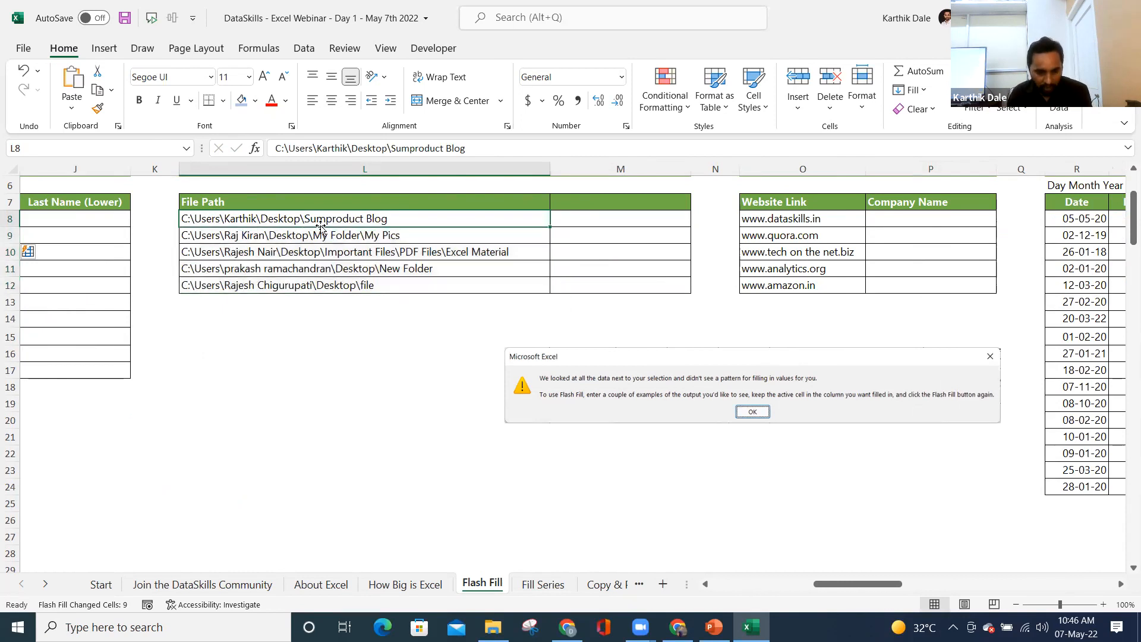
pyautogui.press('alt')
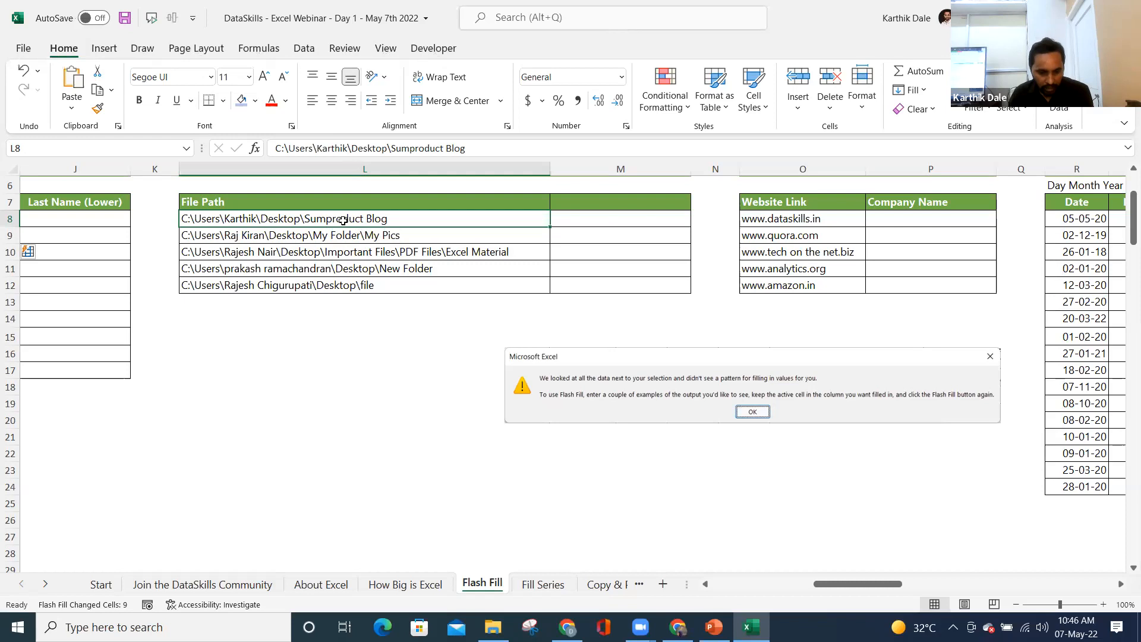
pyautogui.click(577, 222)
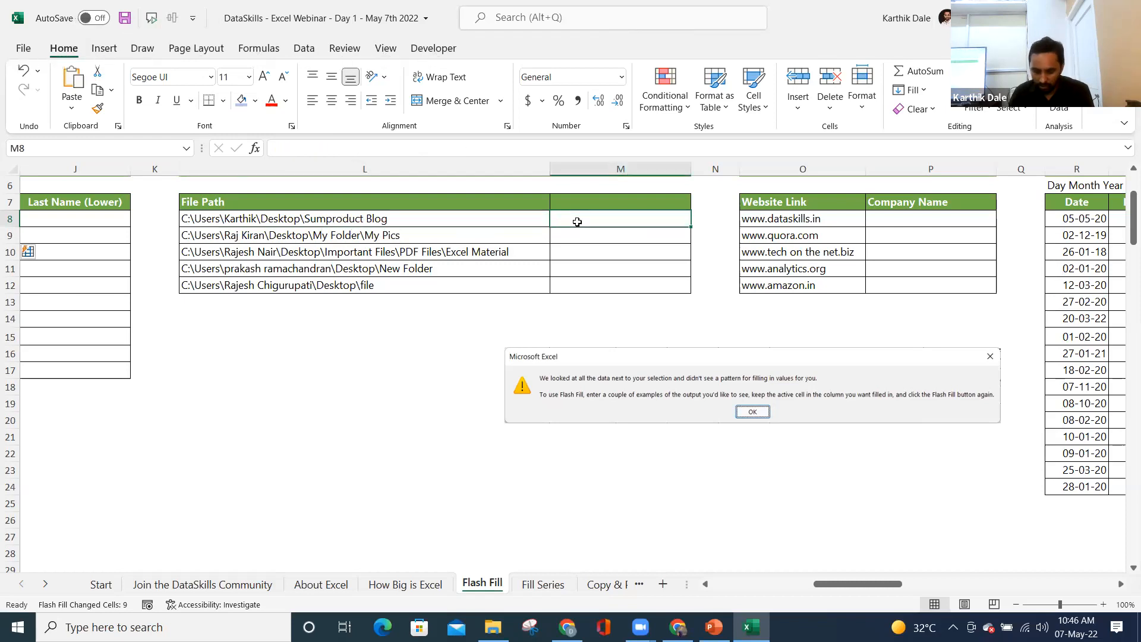
# - Enter 'Sumproduct Blog' as the example and Flash Fill the remaining folder names
pyautogui.write('Su')
pyautogui.write('mpro')
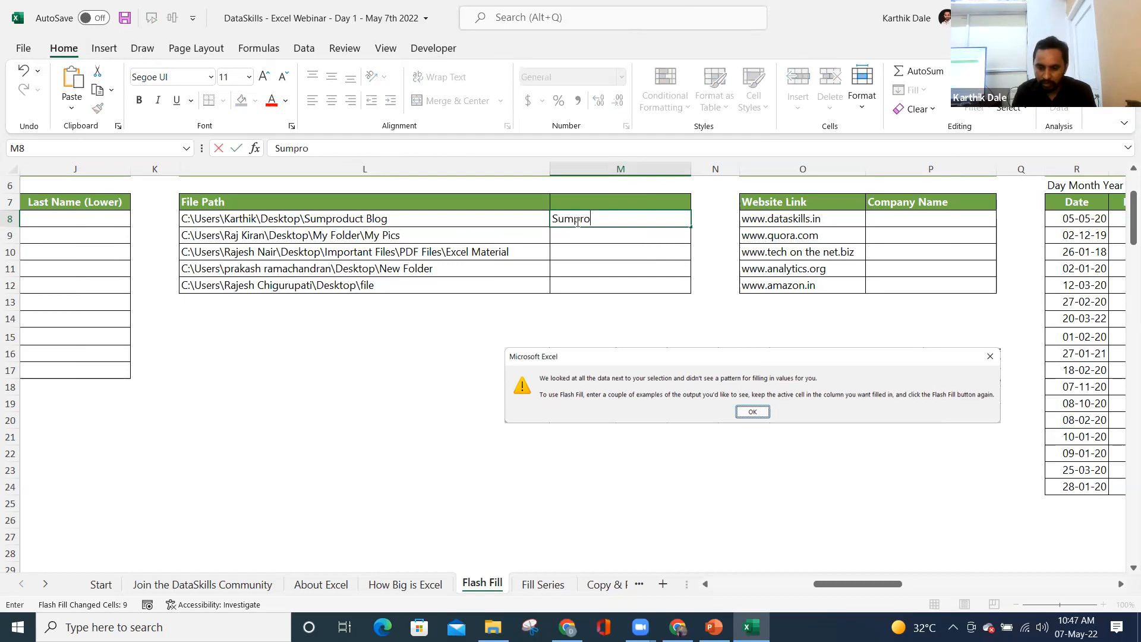
pyautogui.write('duct Blog')
pyautogui.press('Return')
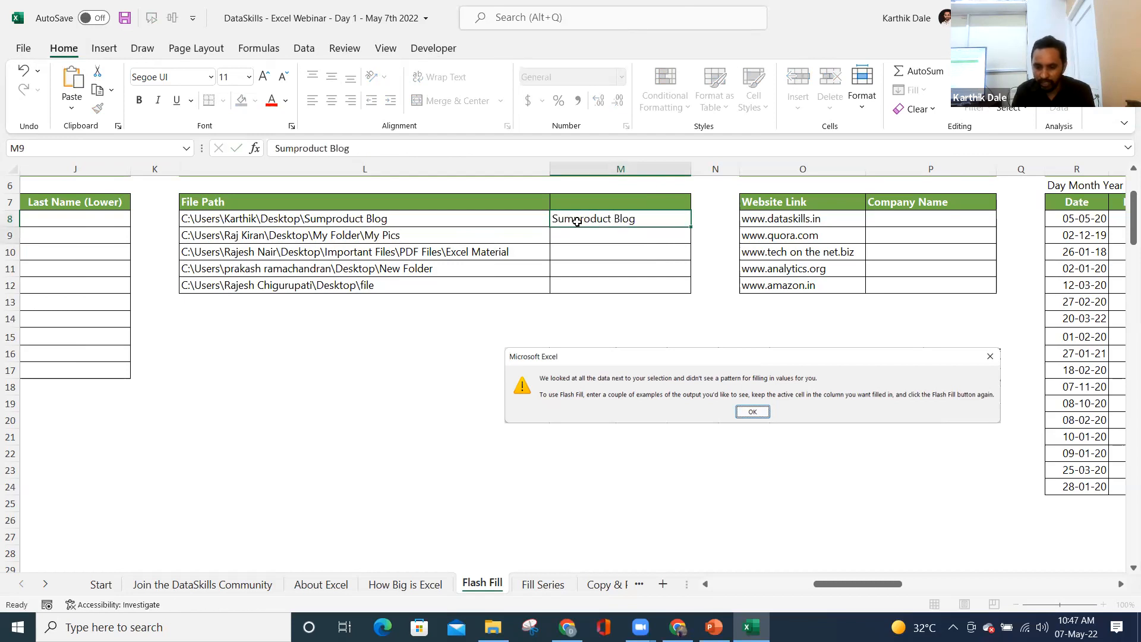
pyautogui.hotkey('ctrl', 'e')
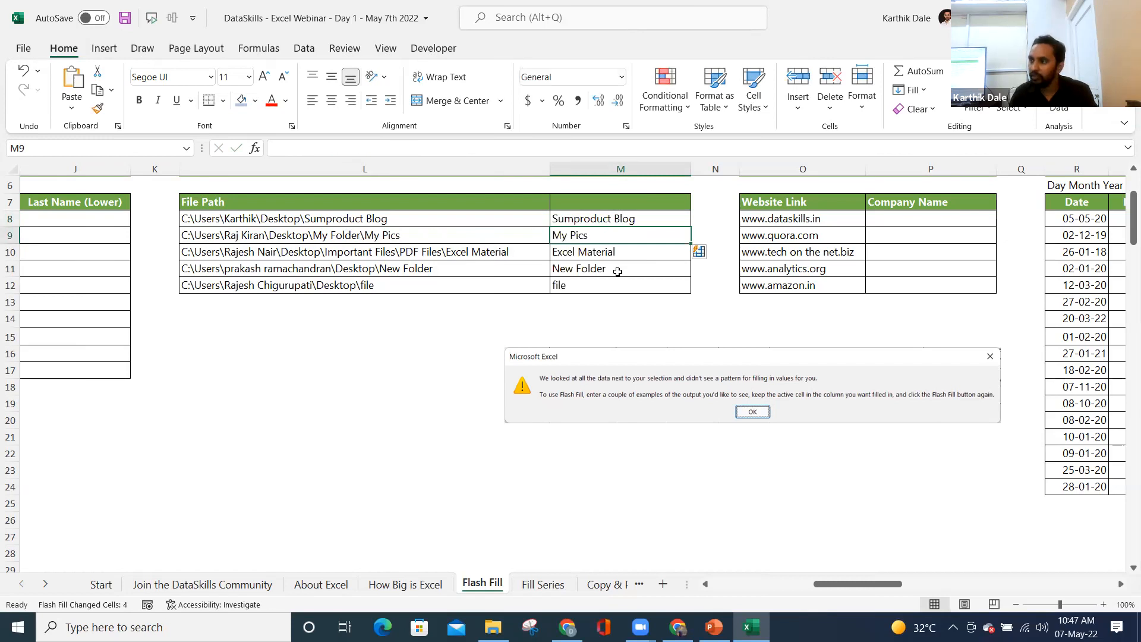
pyautogui.click(797, 225)
pyautogui.moveTo(786, 222); pyautogui.dragTo(784, 279)
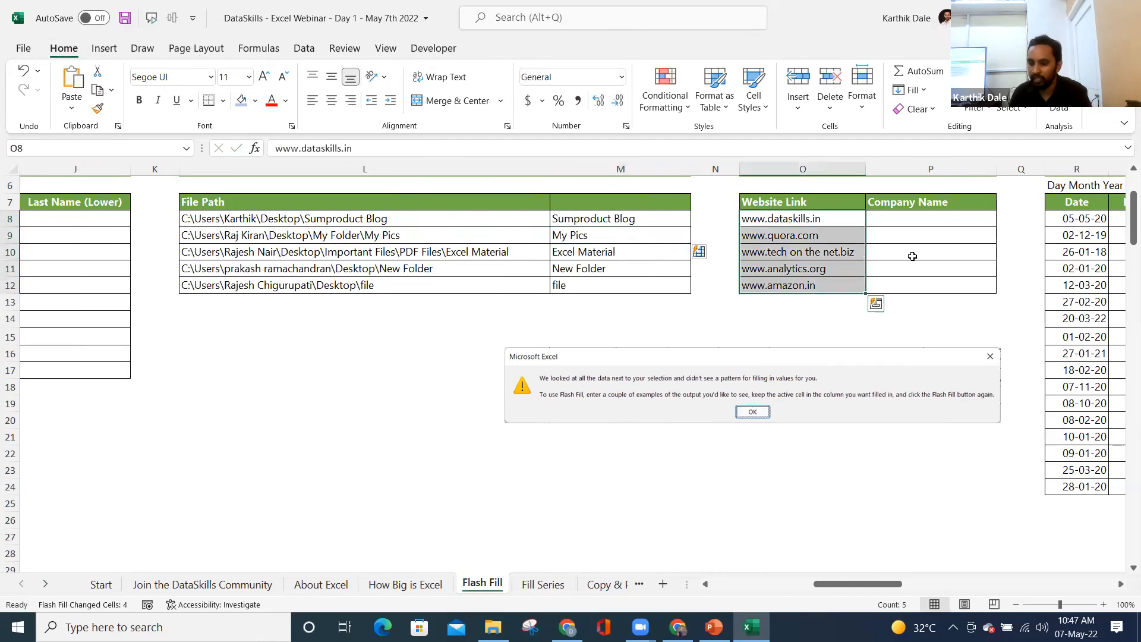
# - Enter dataskills in P8 and use Home > Fill > Flash Fill for the remaining company names
pyautogui.click(903, 221)
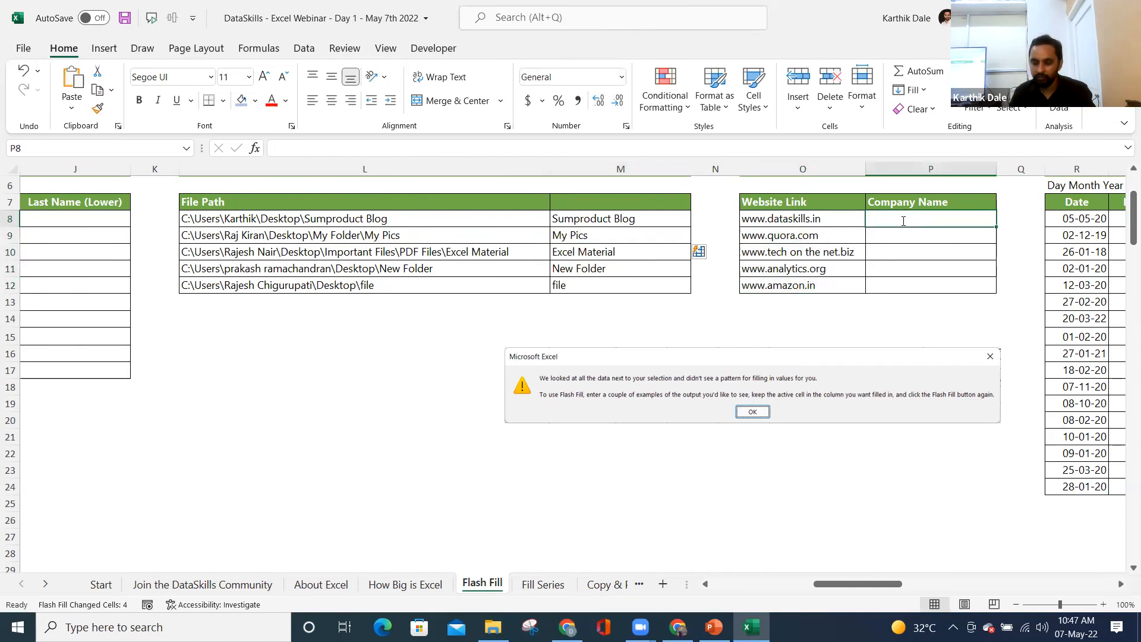
pyautogui.write('dataskills')
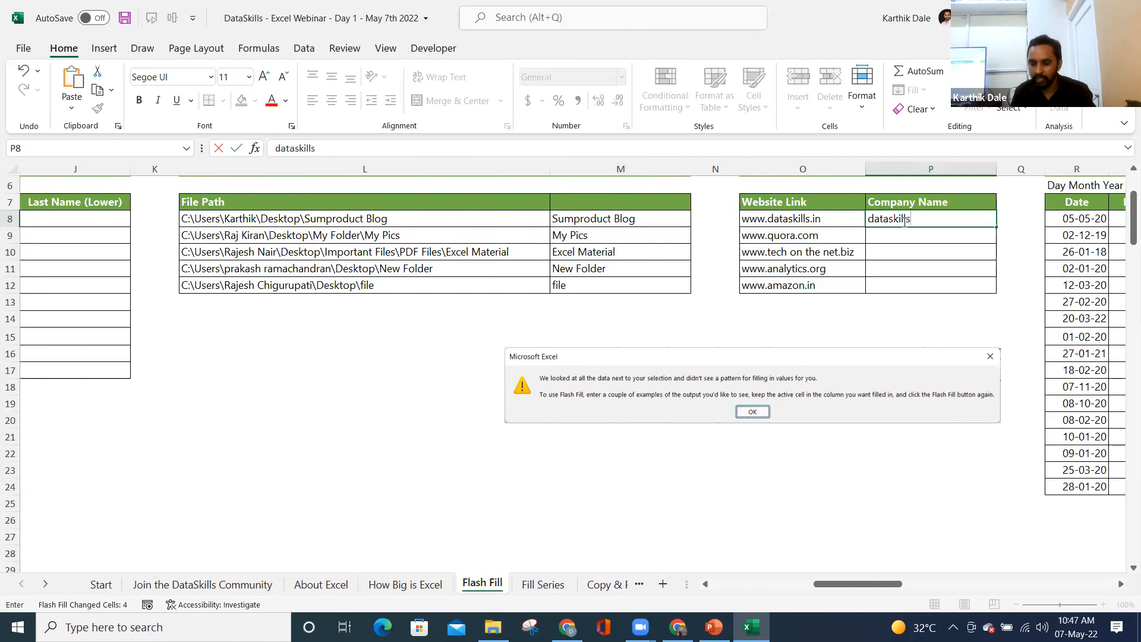
pyautogui.press('Return')
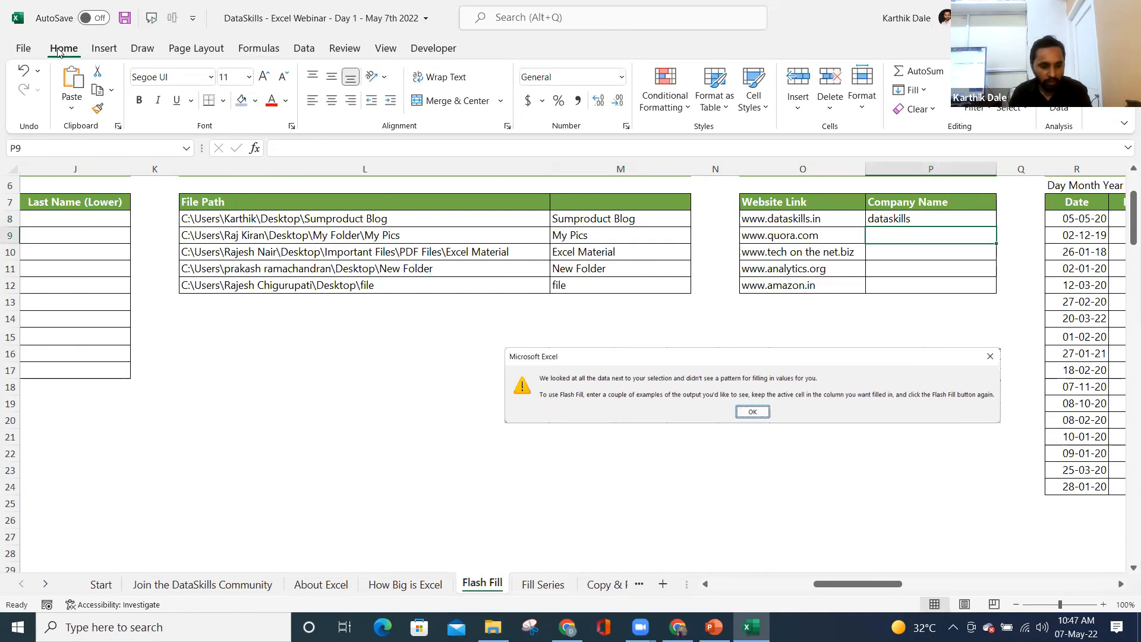
pyautogui.click(921, 91)
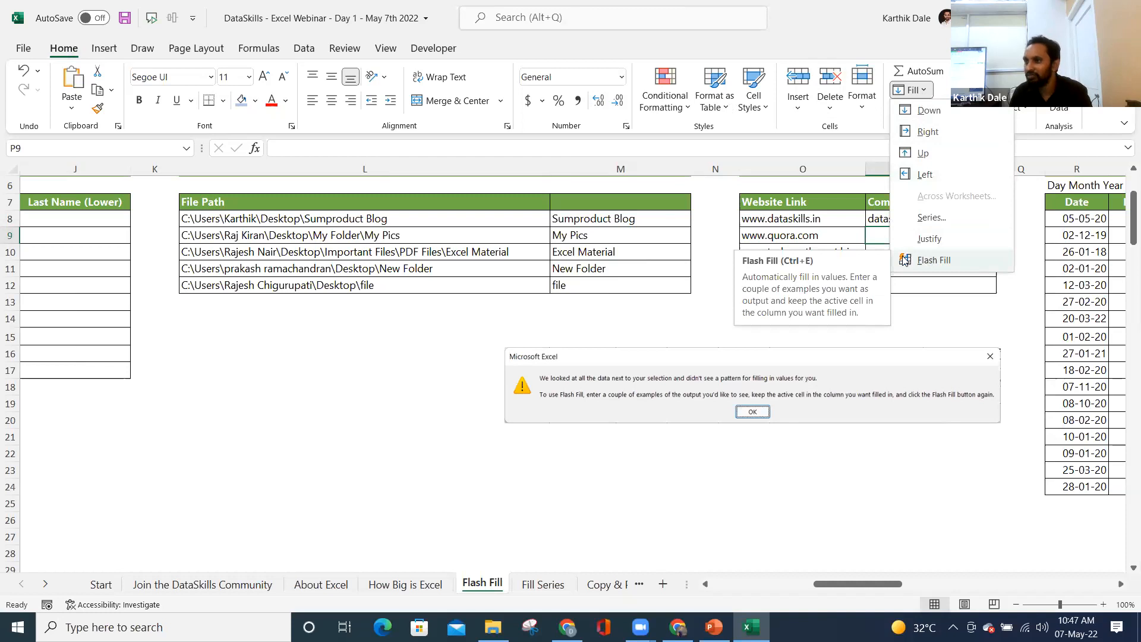
pyautogui.click(937, 262)
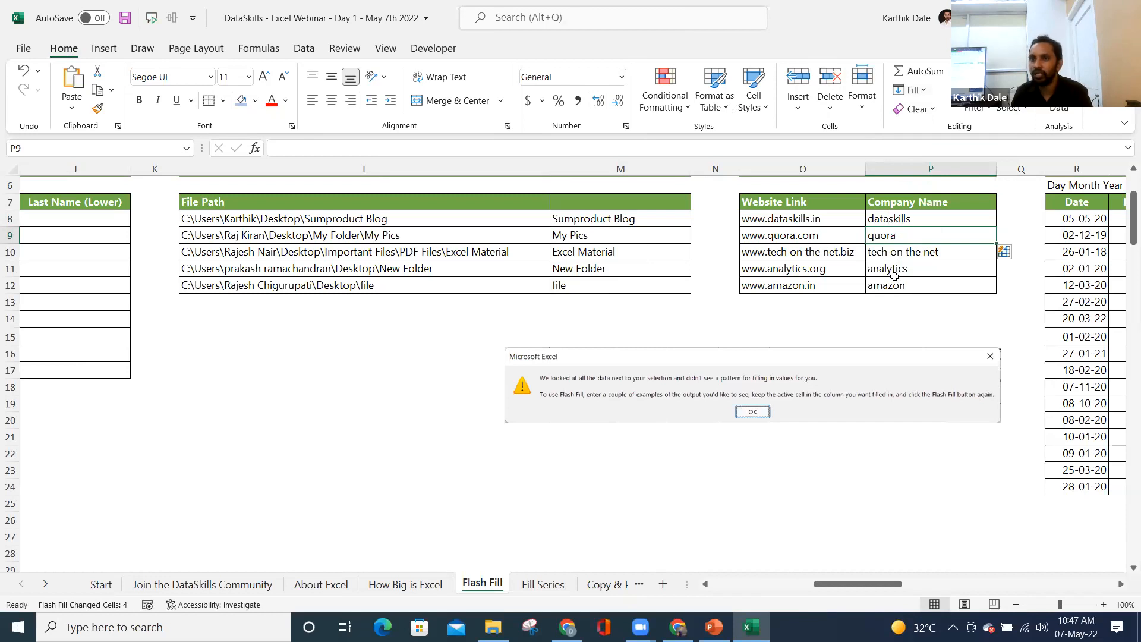
pyautogui.press('Right')
pyautogui.press('Right')
pyautogui.press('Right')
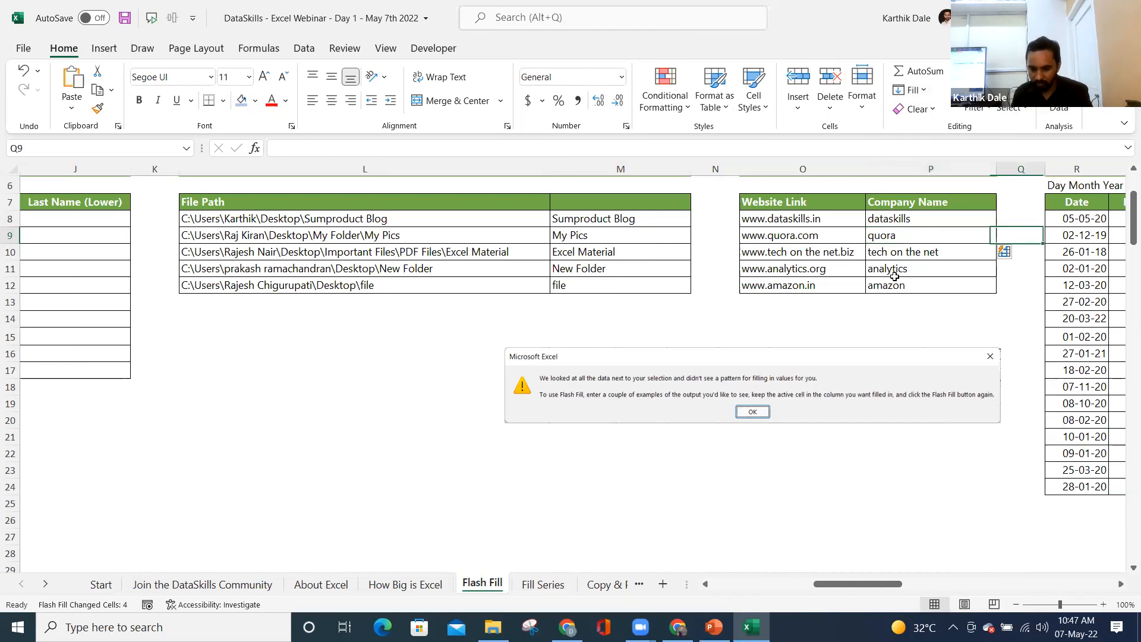
pyautogui.hotkey('ctrl', 'Right')
pyautogui.press('Left')
pyautogui.press('Left')
pyautogui.press('Left')
pyautogui.press('Left')
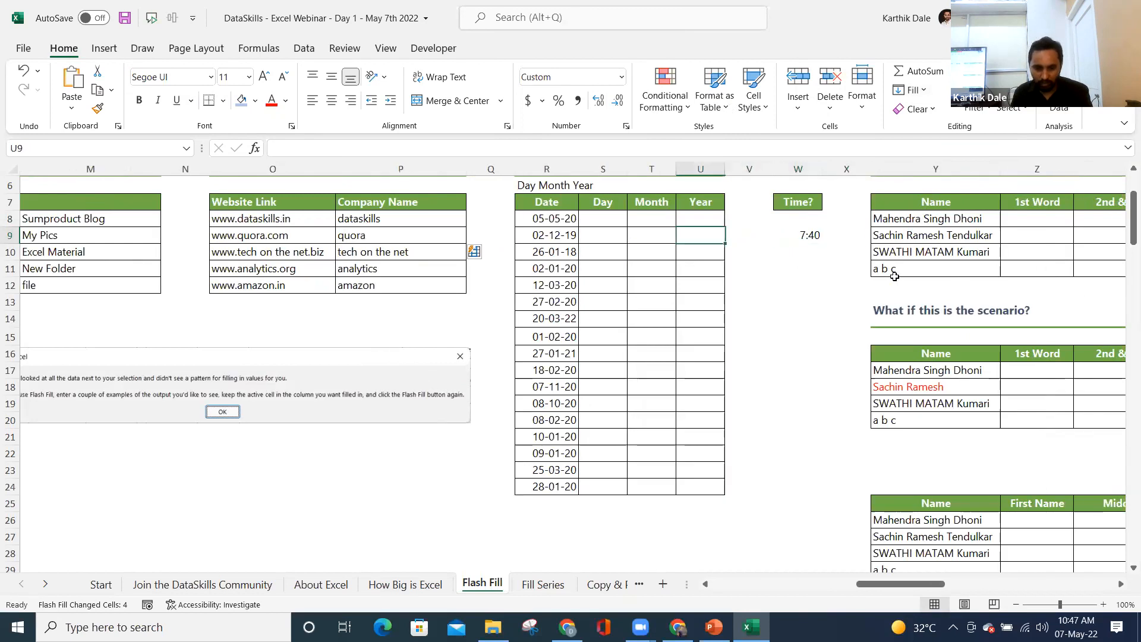
# - Change the first date from 05-05-2020 to 05-07-2020 in the formula bar
pyautogui.moveTo(536, 218); pyautogui.dragTo(543, 489)
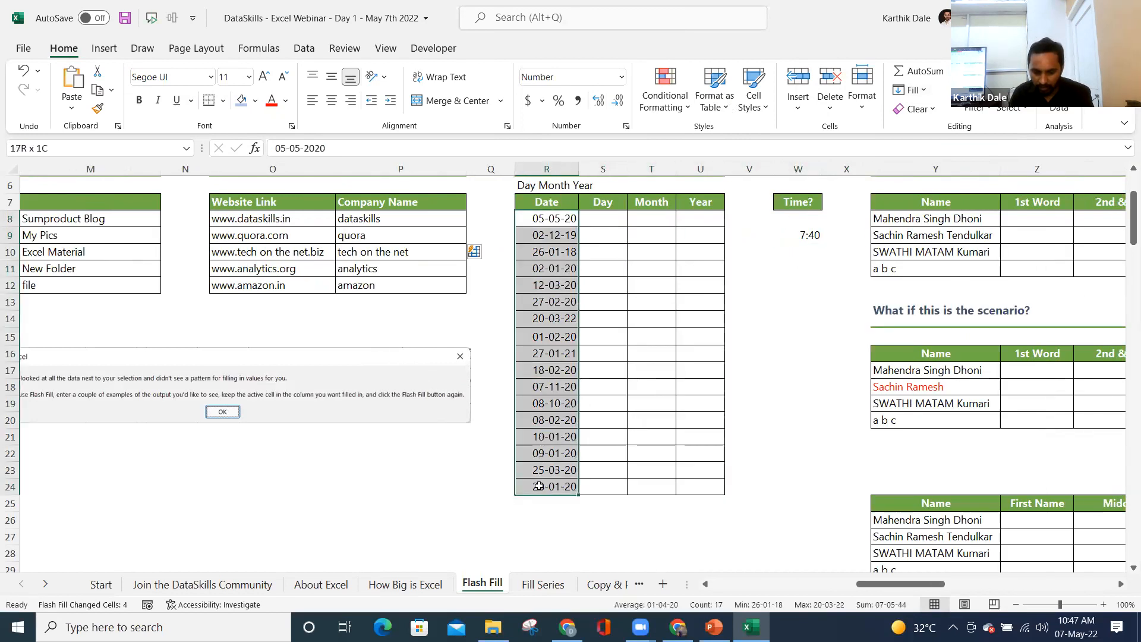
pyautogui.click(604, 222)
pyautogui.click(654, 220)
pyautogui.click(711, 223)
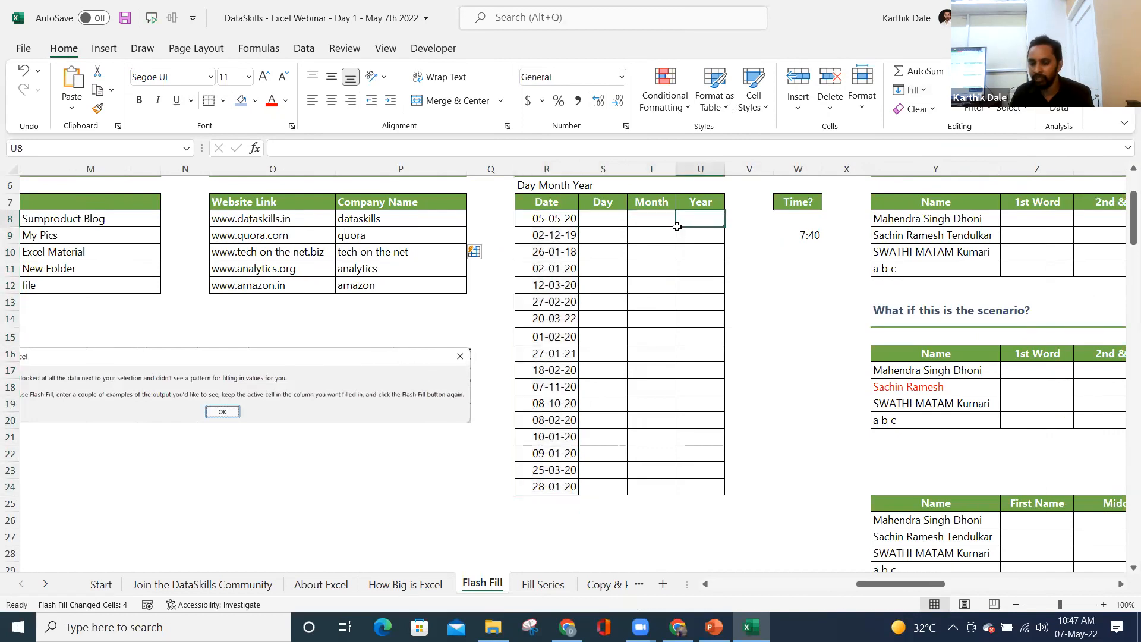
pyautogui.click(588, 218)
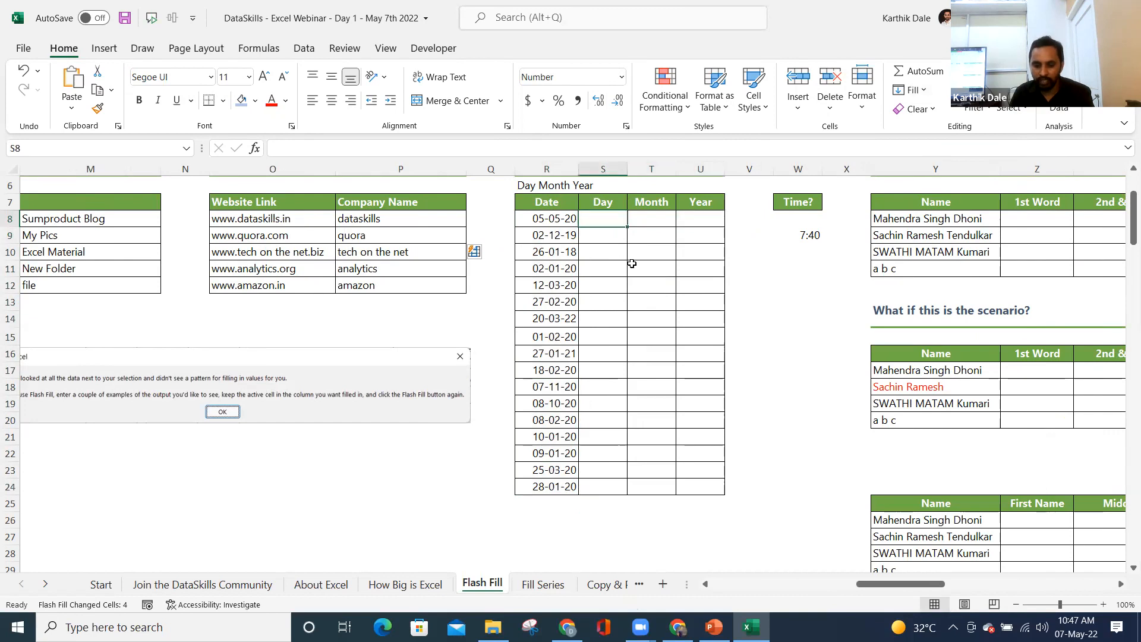
pyautogui.click(544, 217)
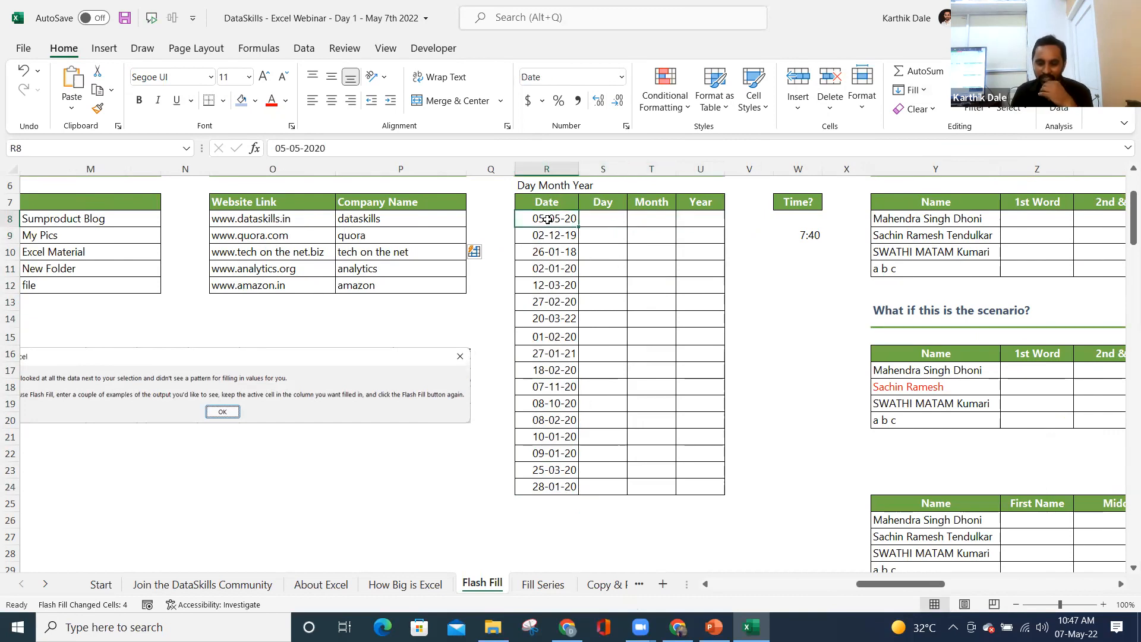
pyautogui.click(301, 149)
pyautogui.press('BackSpace')
pyautogui.write('7')
pyautogui.press('Return')
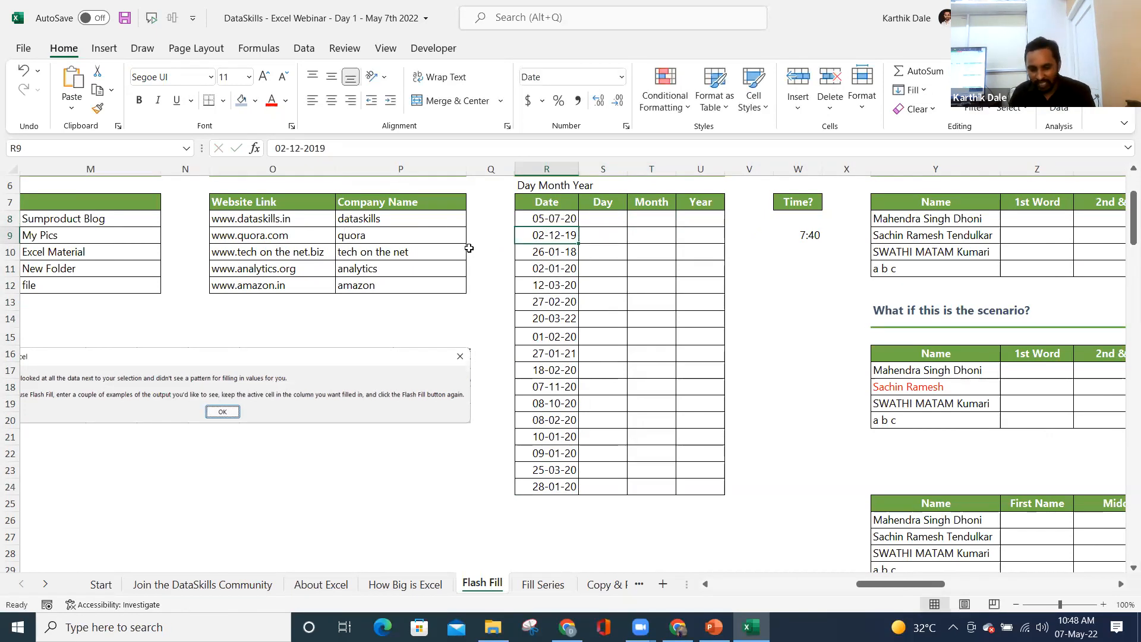
pyautogui.click(538, 219)
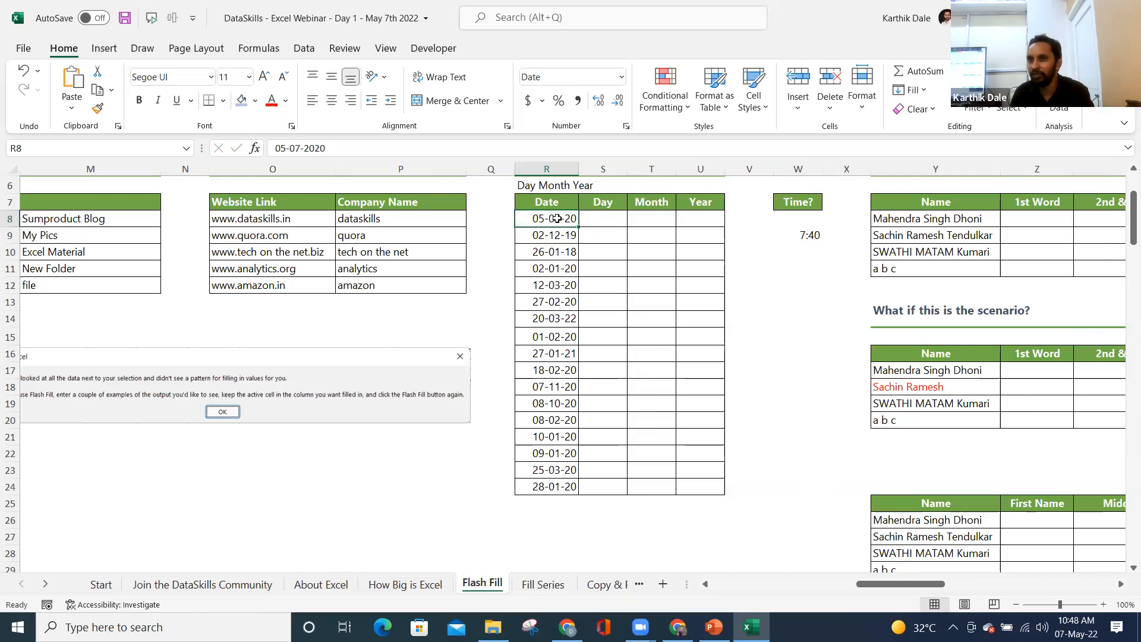
pyautogui.click(535, 257)
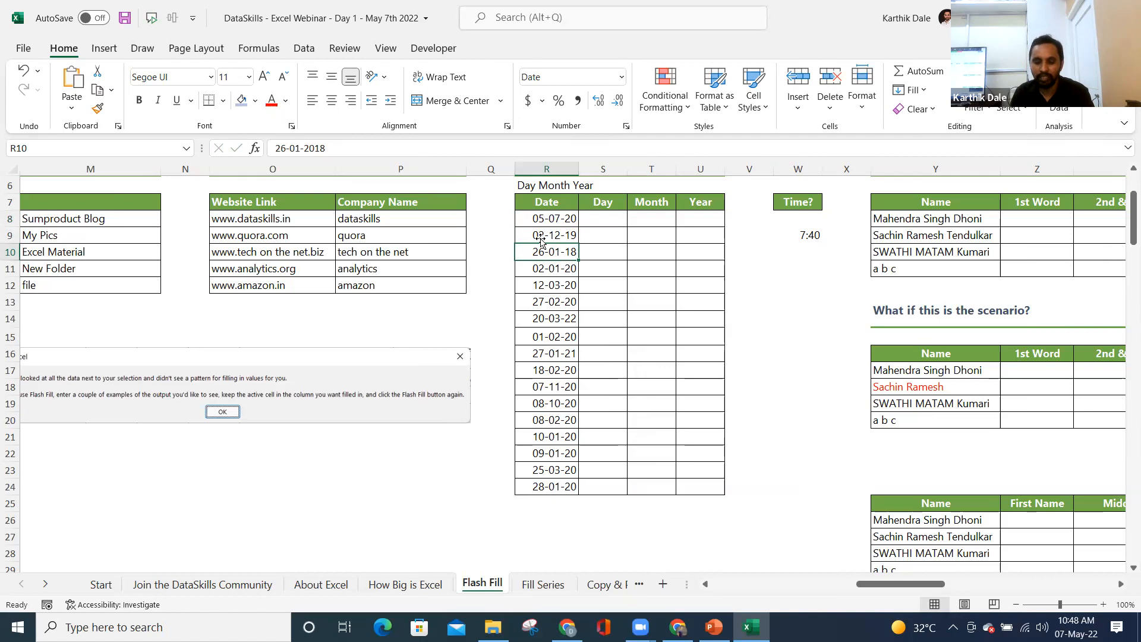
# - Enter 05 and 02 as the first two days, try Flash Fill, and dismiss the no-pattern warning
pyautogui.click(611, 218)
pyautogui.write('05')
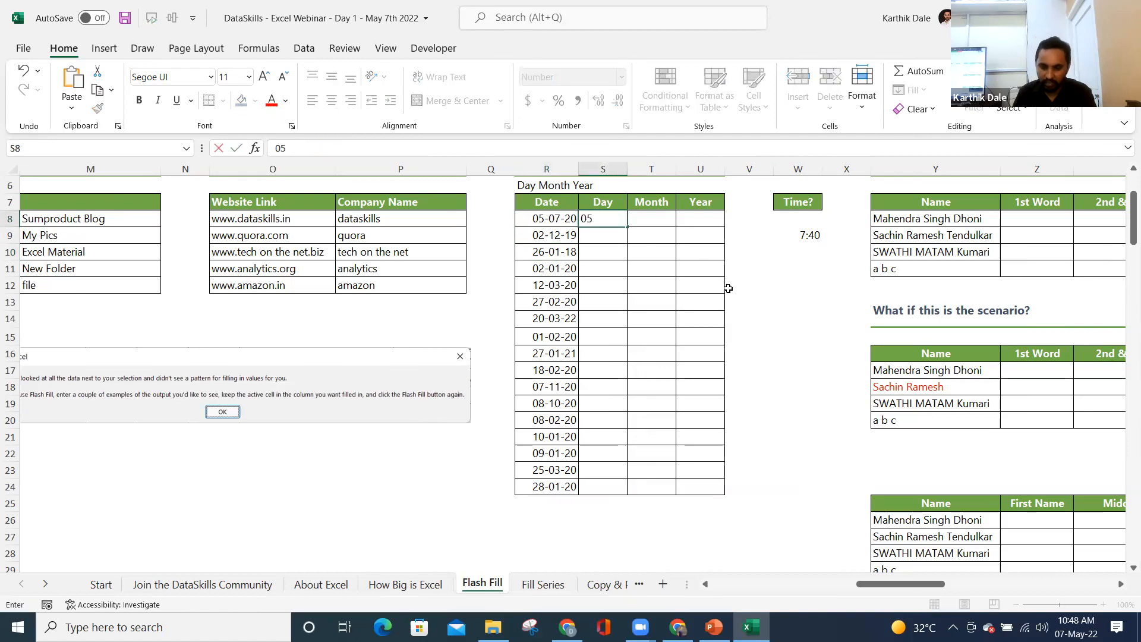
pyautogui.press('Return')
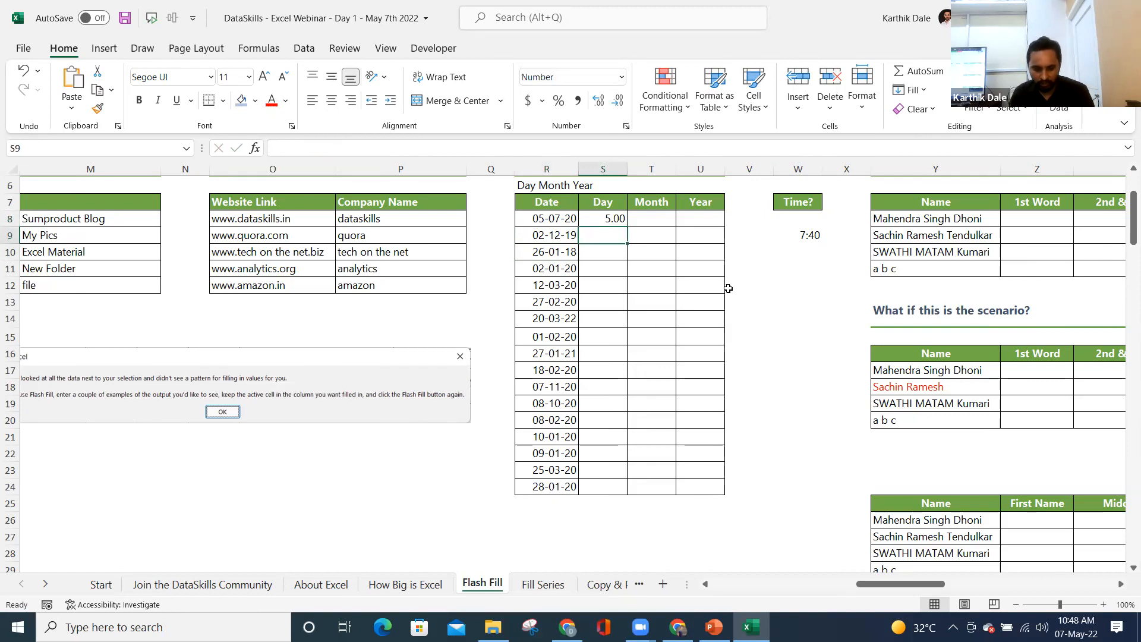
pyautogui.write('02')
pyautogui.press('Return')
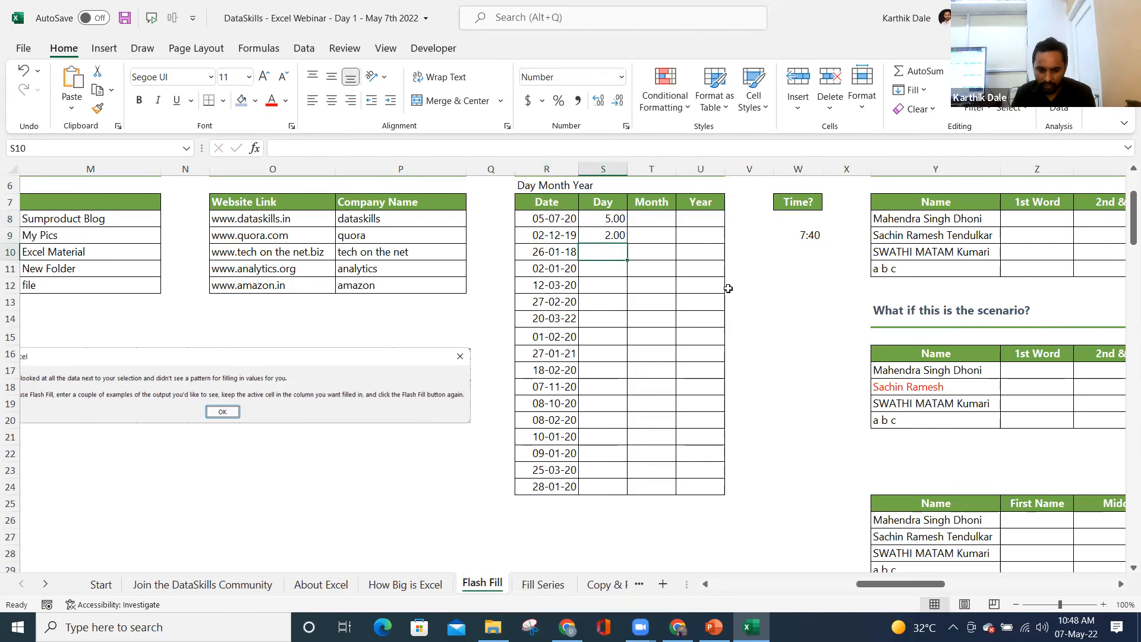
pyautogui.hotkey('ctrl', 'e')
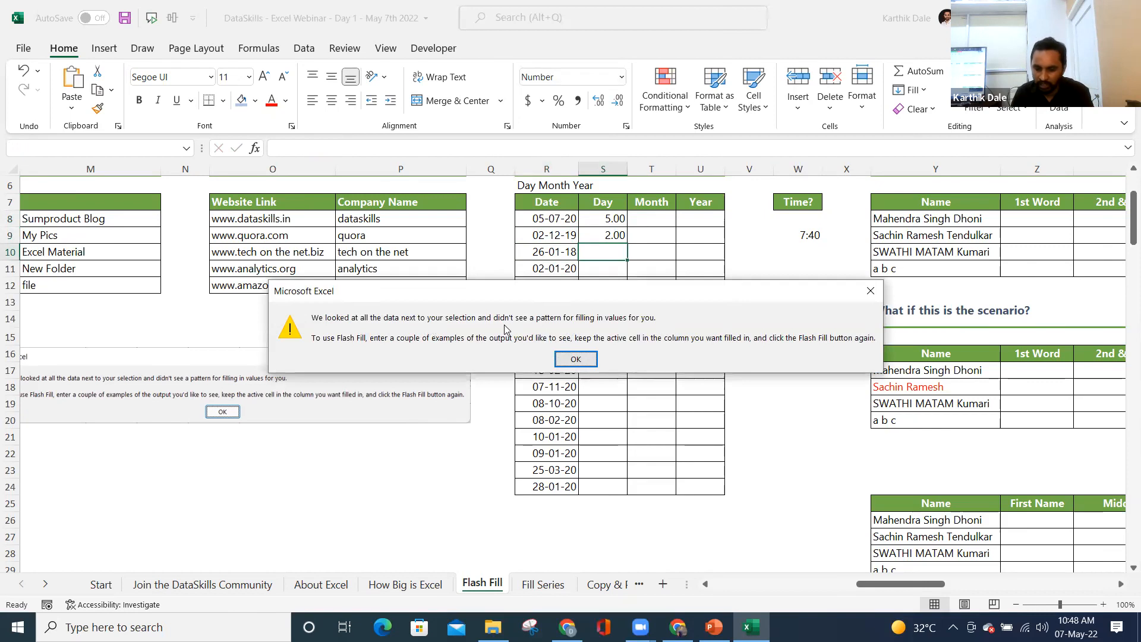
pyautogui.click(585, 358)
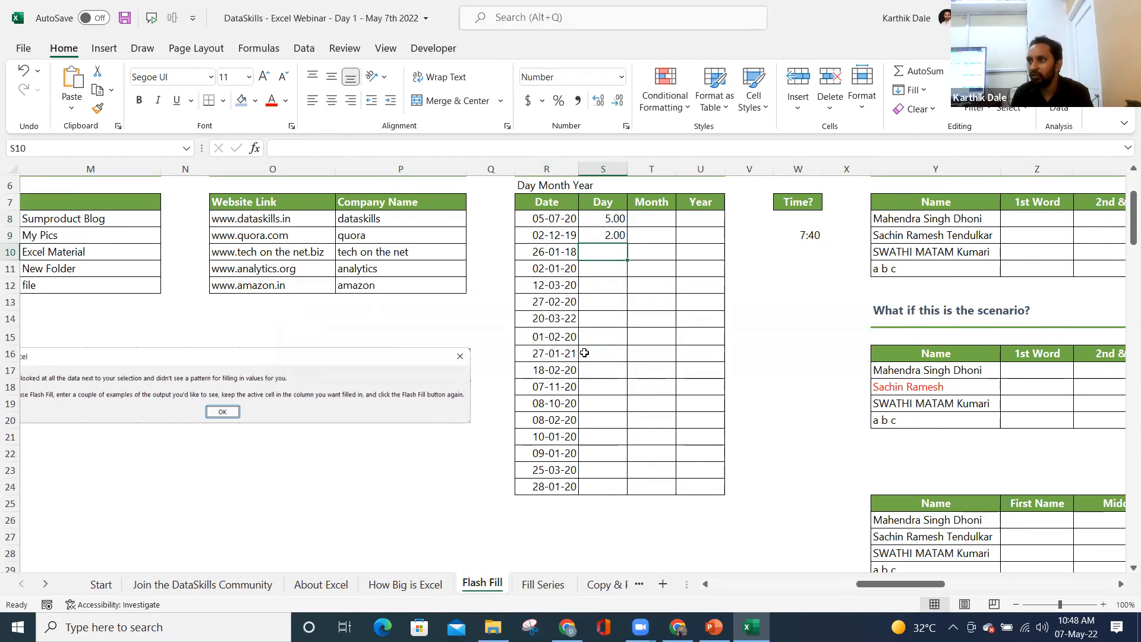
pyautogui.moveTo(607, 223); pyautogui.dragTo(705, 490)
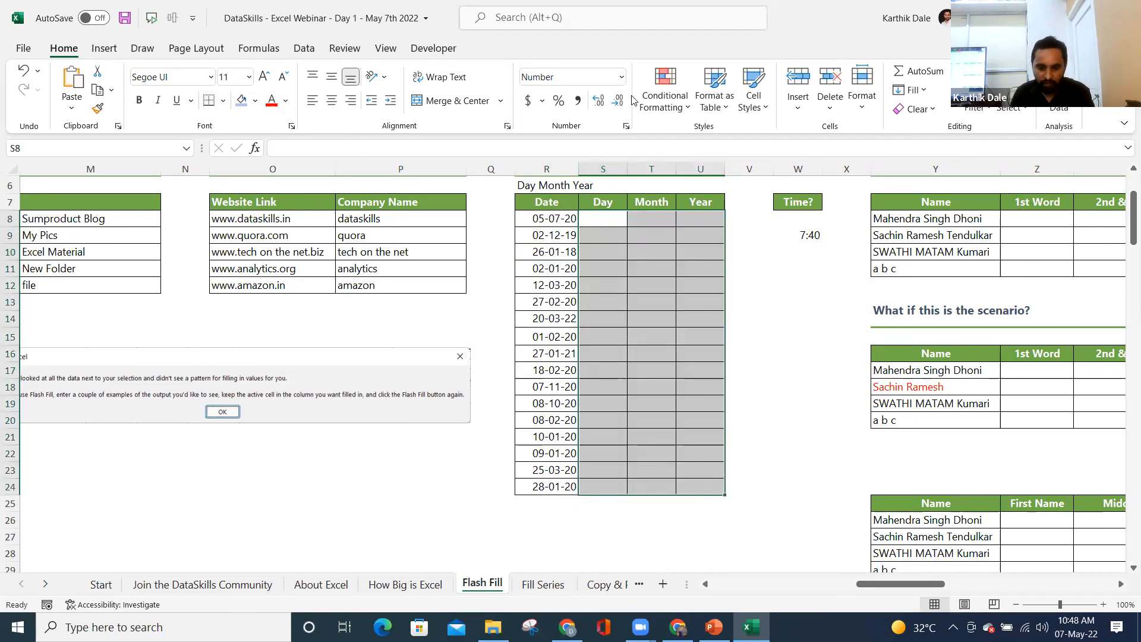
# - Apply the General number format to the Day, Month and Year cells and enter 5 as the first day
pyautogui.click(621, 76)
pyautogui.click(599, 112)
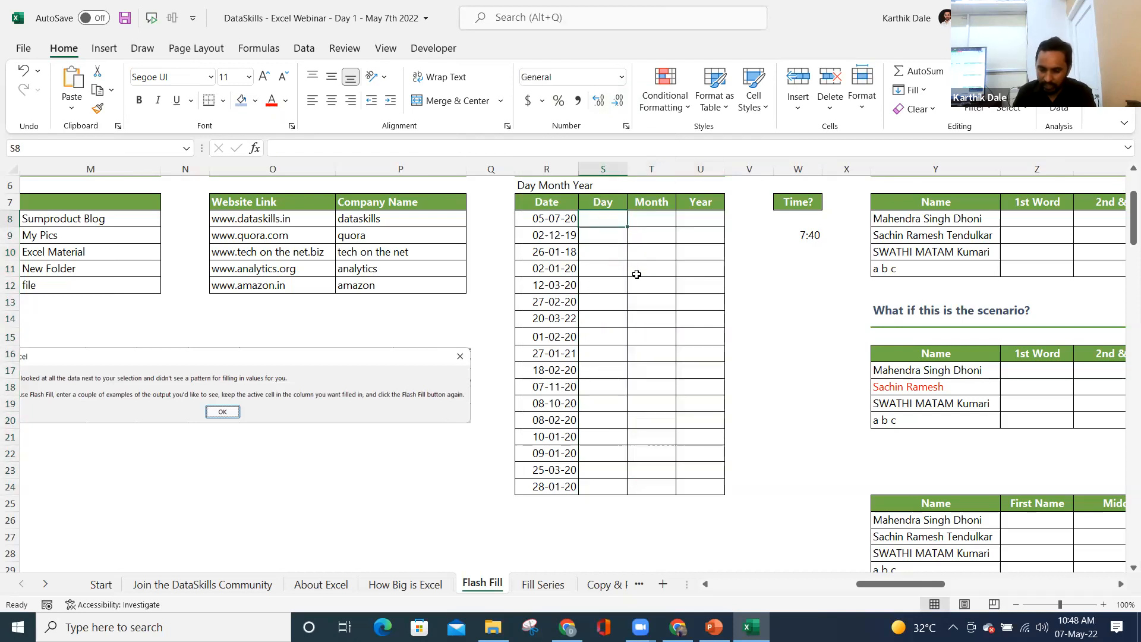
pyautogui.write('0')
pyautogui.press('BackSpace')
pyautogui.write('5')
pyautogui.press('Return')
pyautogui.press('Up')
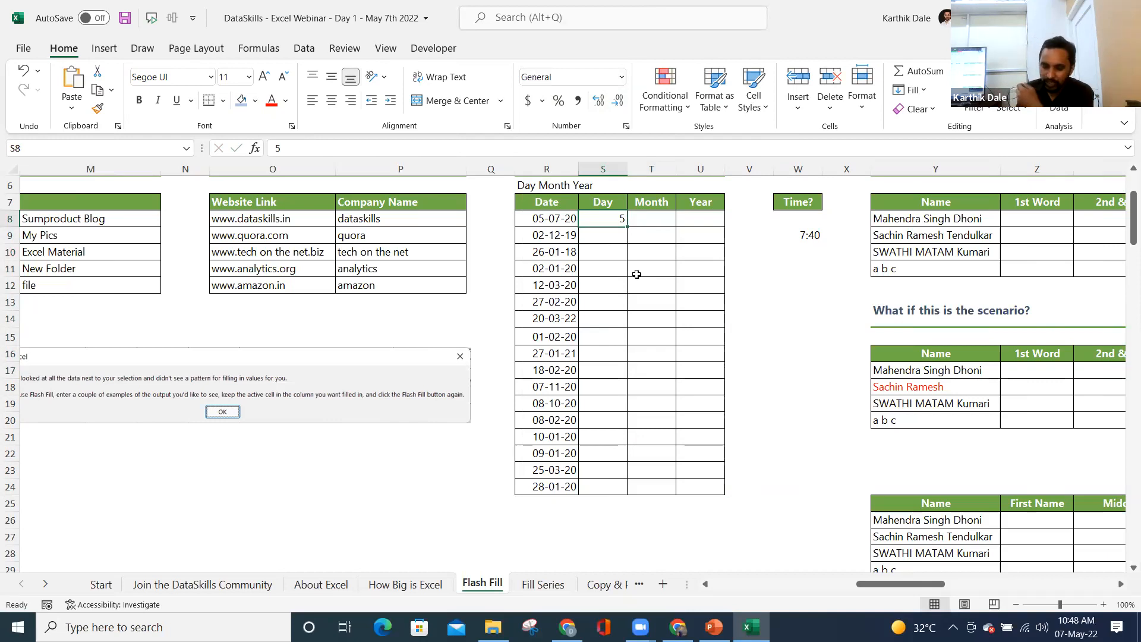
# - Re-enter the first day as text '05 and retry Flash Fill twice, dismissing the no-pattern warnings
pyautogui.press('BackSpace')
pyautogui.write("'05")
pyautogui.press('Return')
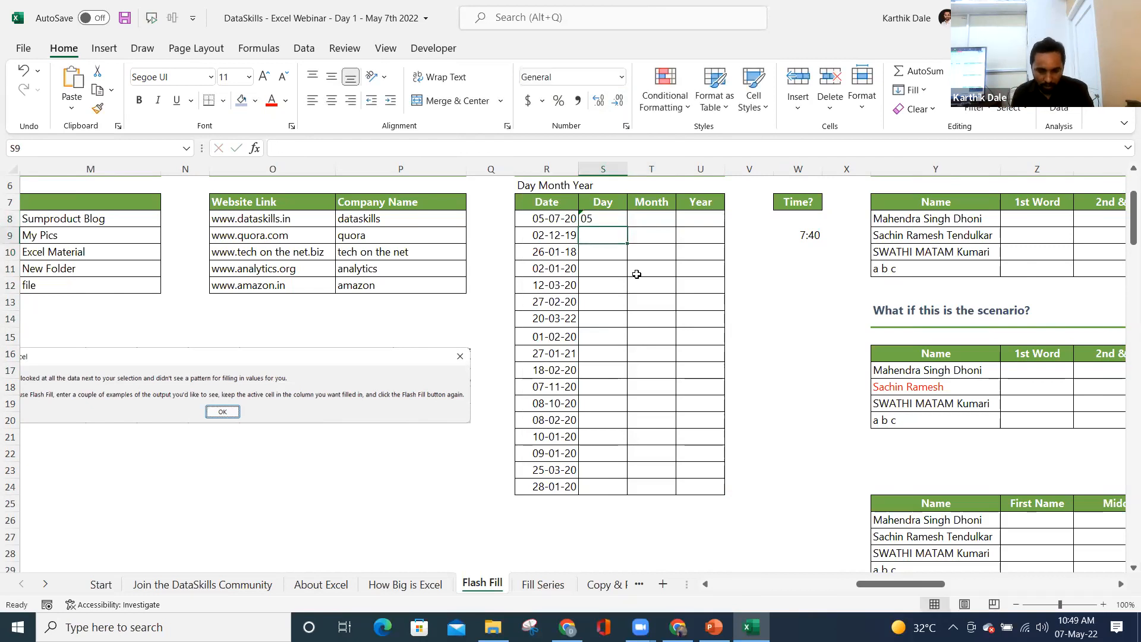
pyautogui.hotkey('ctrl', 'e')
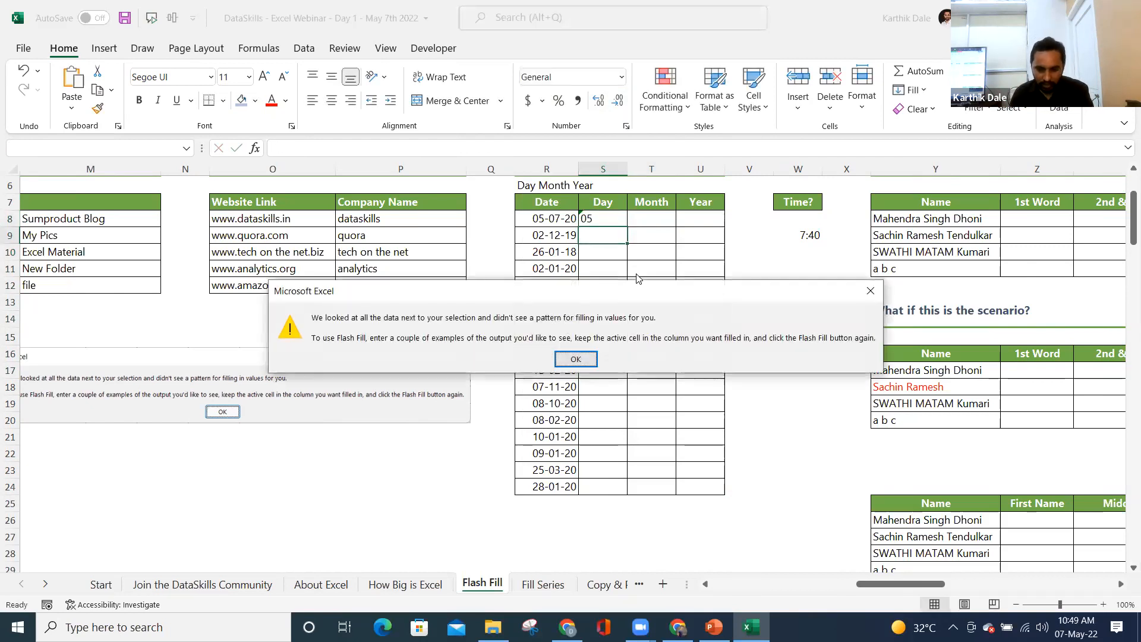
pyautogui.click(577, 359)
pyautogui.hotkey('ctrl', 'e')
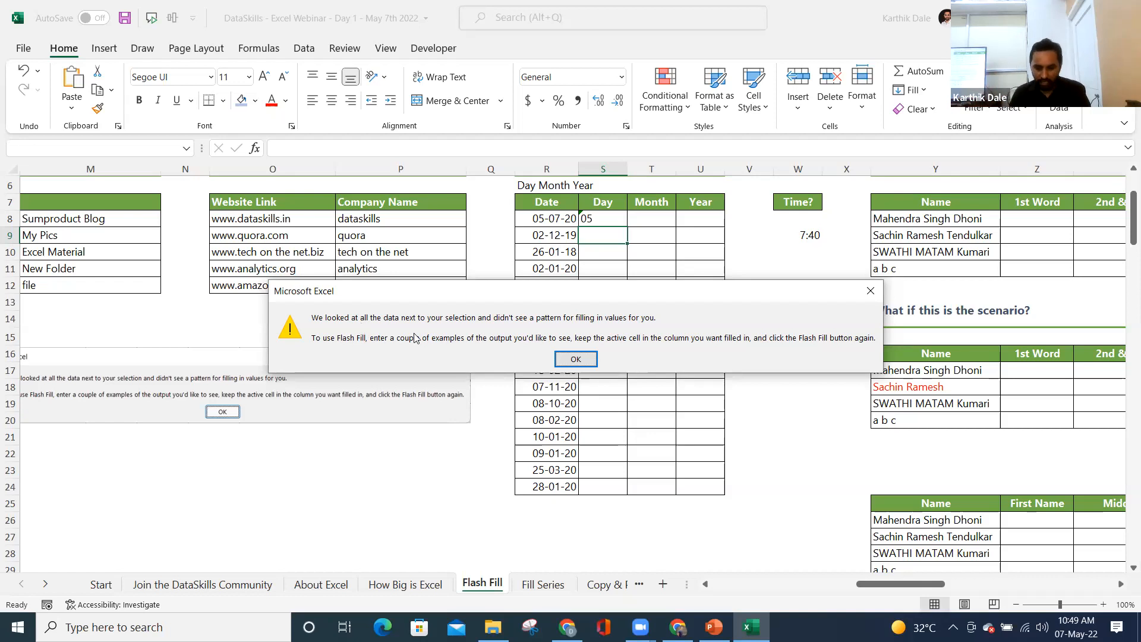
pyautogui.click(589, 355)
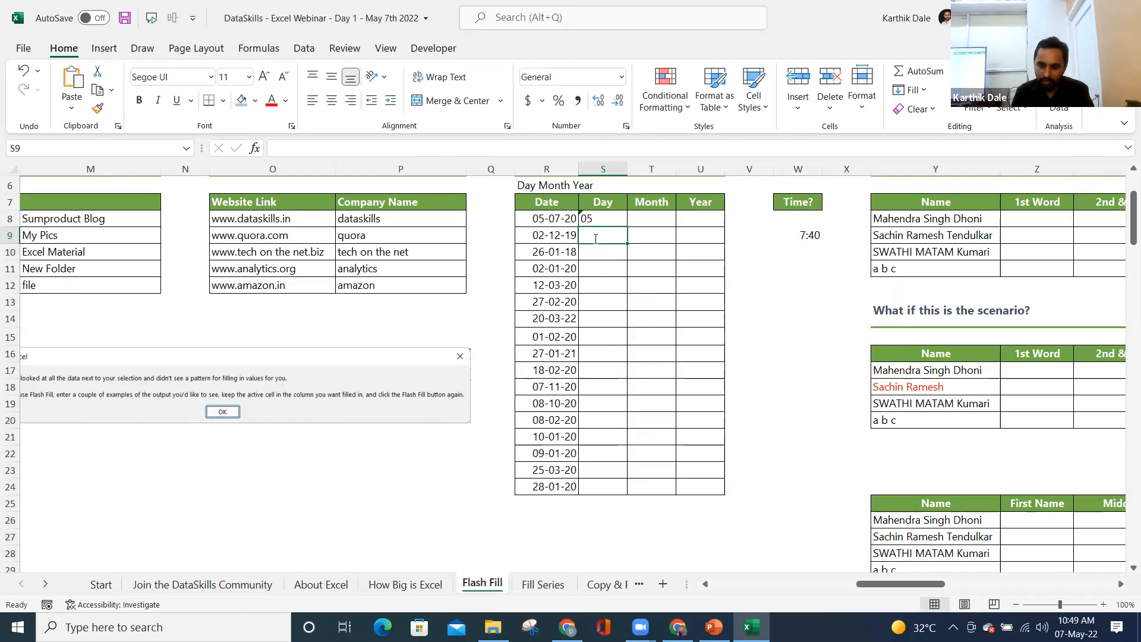
# - Enter trial day values 02, 26 and 02; Flash Fill finds no pattern each time
pyautogui.write('02')
pyautogui.press('Return')
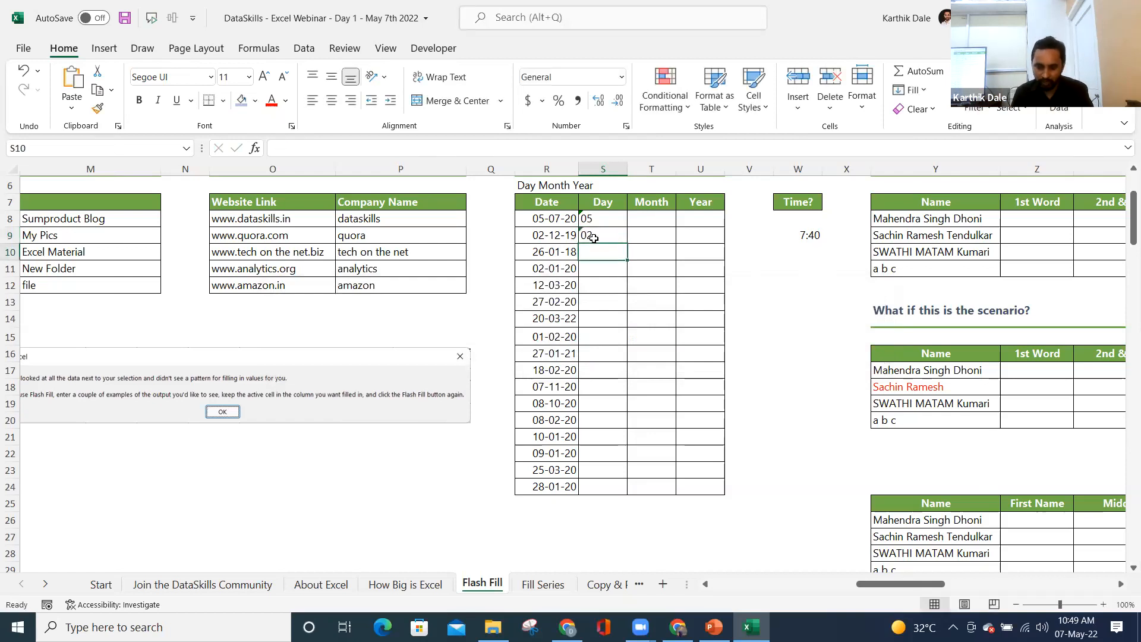
pyautogui.hotkey('ctrl', 'e')
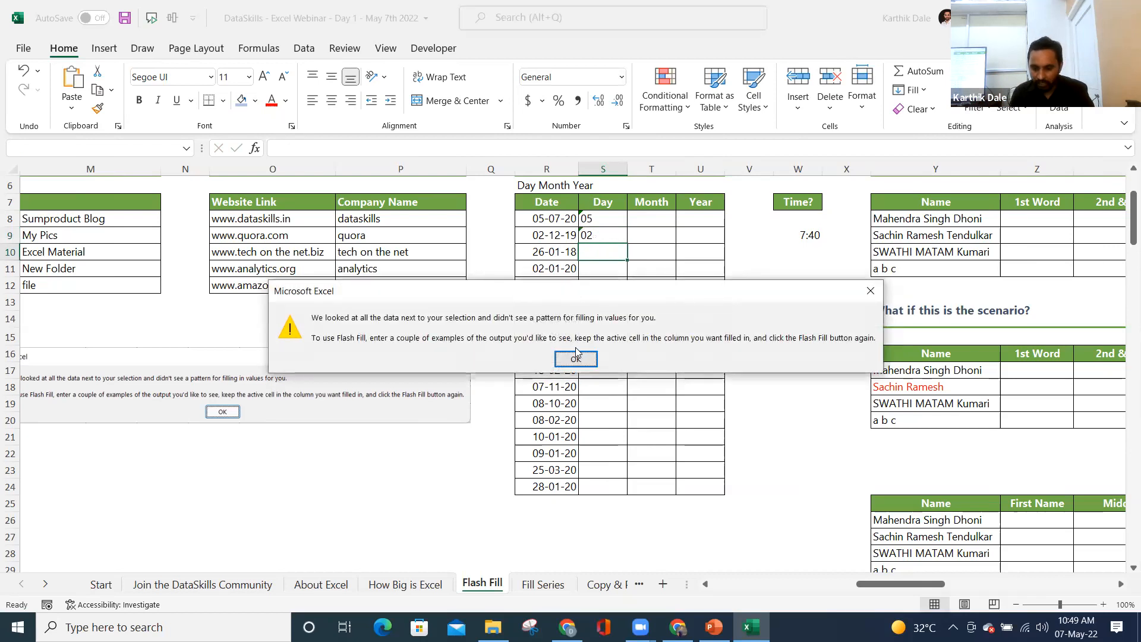
pyautogui.click(576, 358)
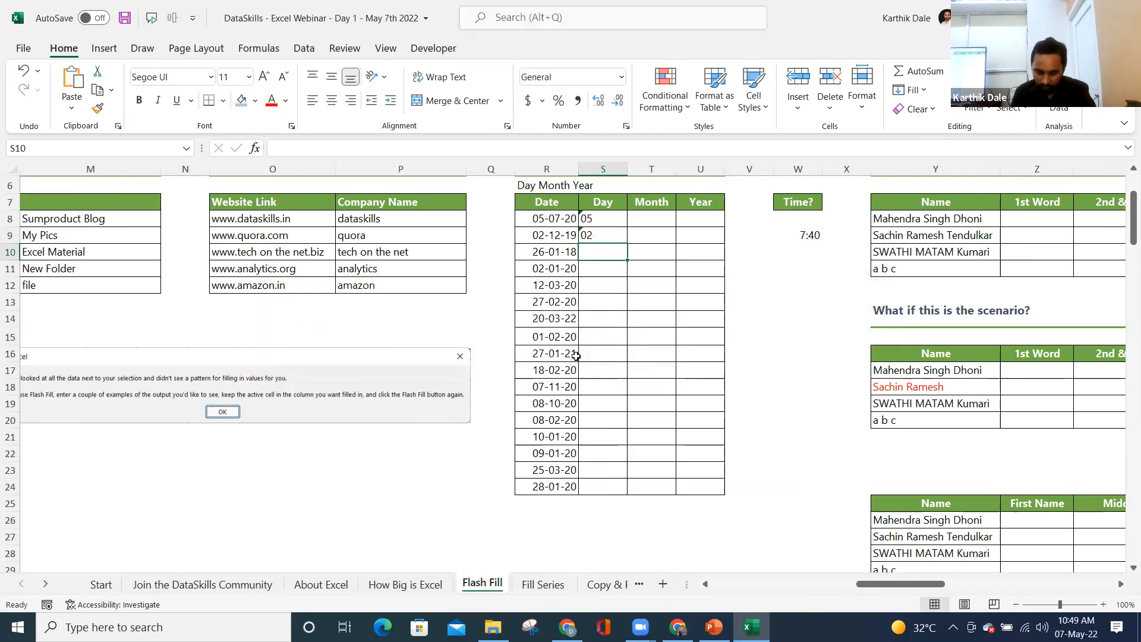
pyautogui.write('26')
pyautogui.press('Return')
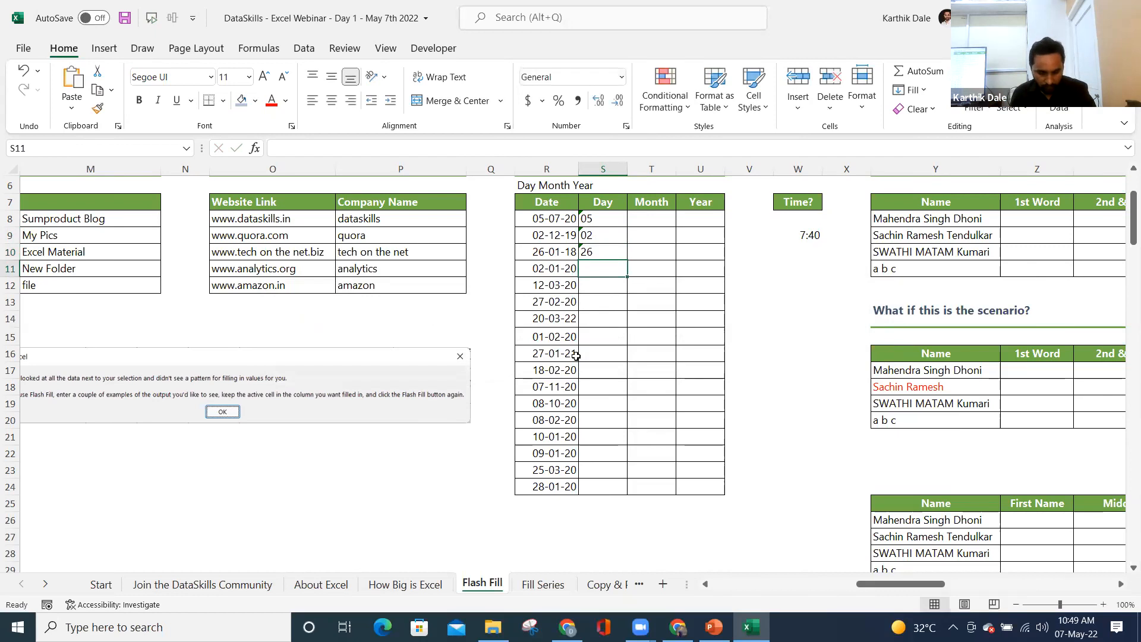
pyautogui.hotkey('ctrl', 'e')
pyautogui.click(576, 356)
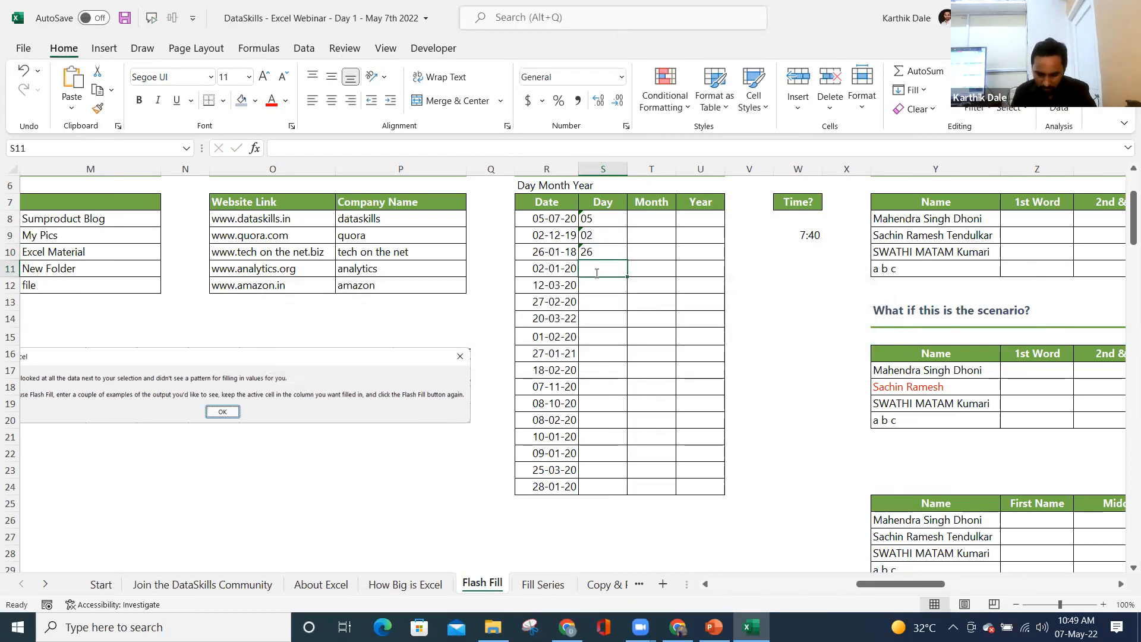
pyautogui.write('02')
pyautogui.press('Return')
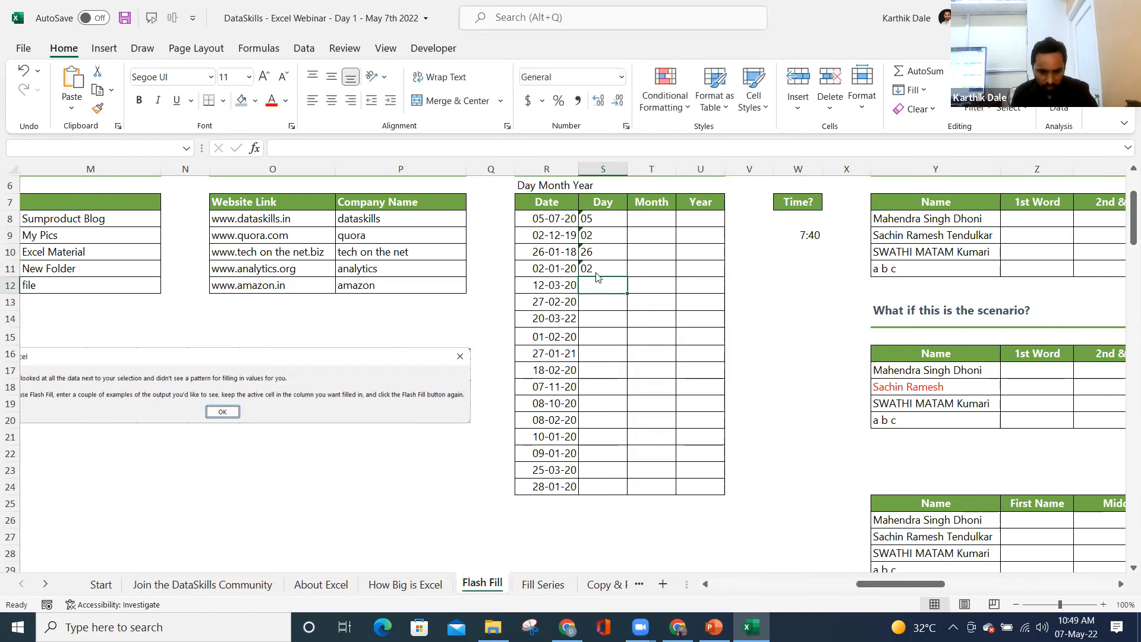
pyautogui.hotkey('ctrl', 'e')
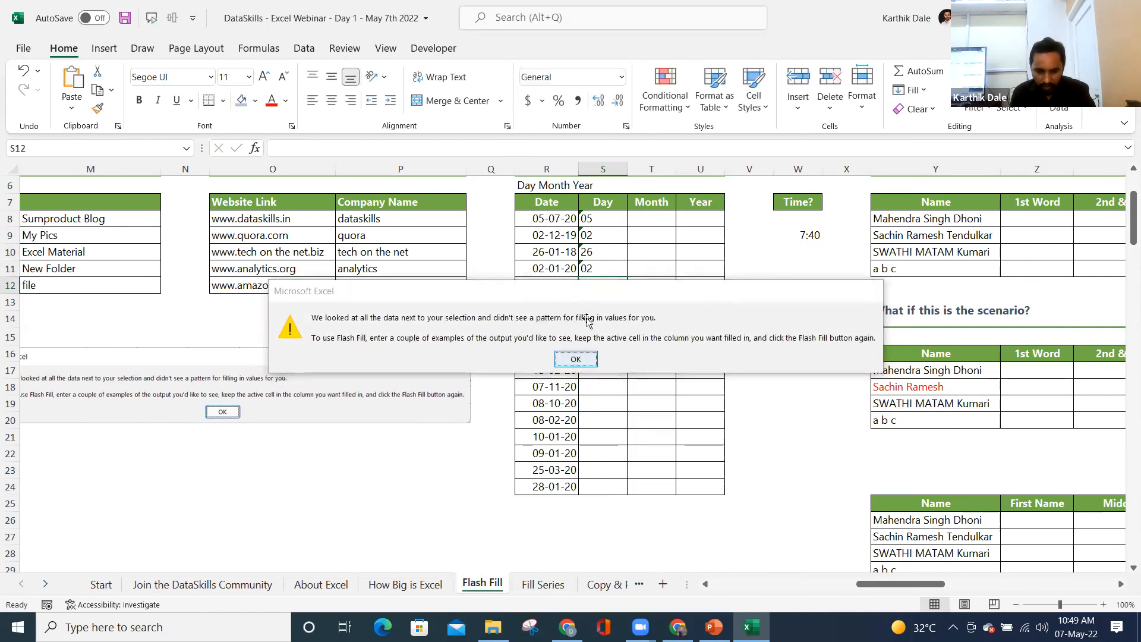
pyautogui.press('Return')
# - Clear the trial days and re-enter 5, 2 and 26; Flash Fill still finds no pattern
pyautogui.moveTo(596, 218); pyautogui.dragTo(598, 271)
pyautogui.press('Delete')
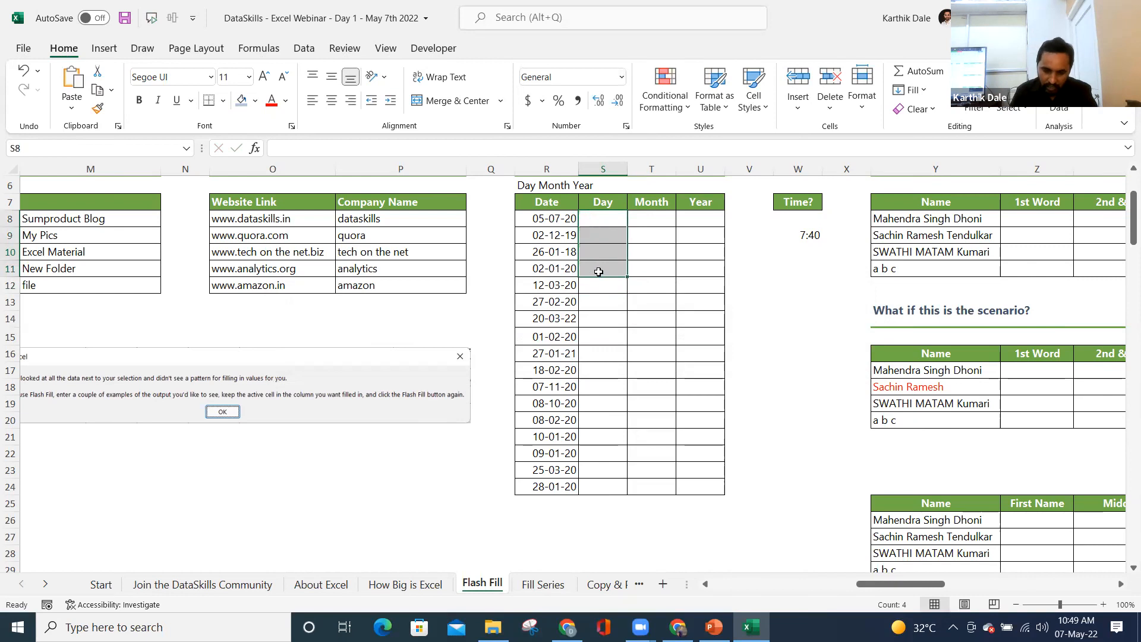
pyautogui.press('Up')
pyautogui.press('Down')
pyautogui.write('5')
pyautogui.press('Return')
pyautogui.write('2')
pyautogui.press('Return')
pyautogui.write('26')
pyautogui.press('Return')
pyautogui.hotkey('ctrl', 'e')
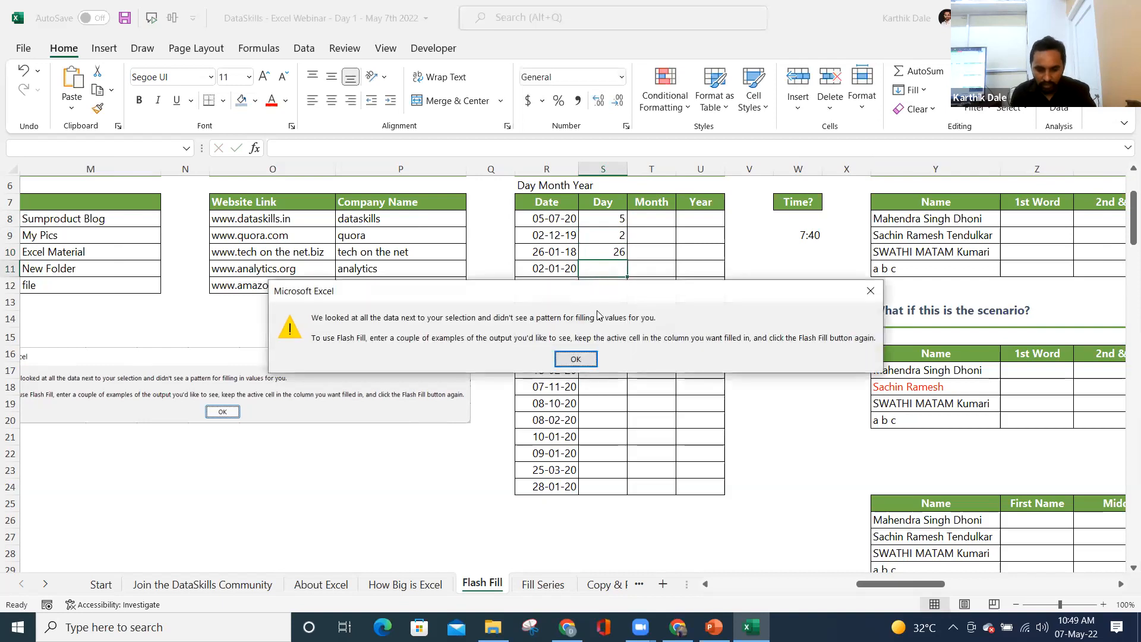
pyautogui.click(588, 357)
pyautogui.scroll(2, 588, 347)
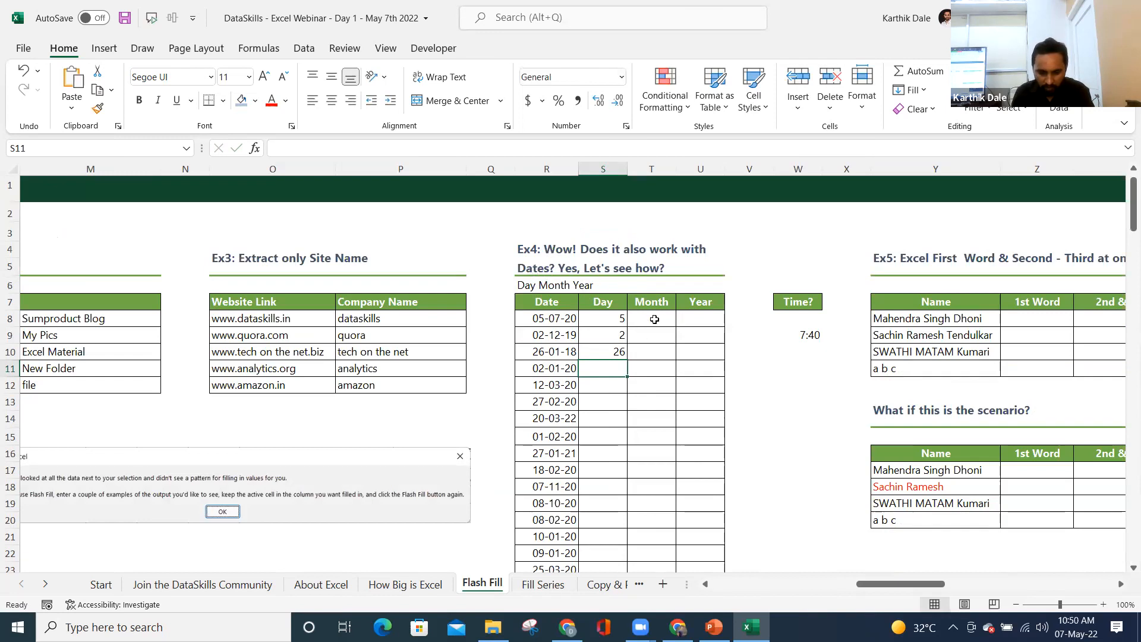
# - Change the first date from 05-07-2020 to 15-07-2020 in the formula bar
pyautogui.click(540, 321)
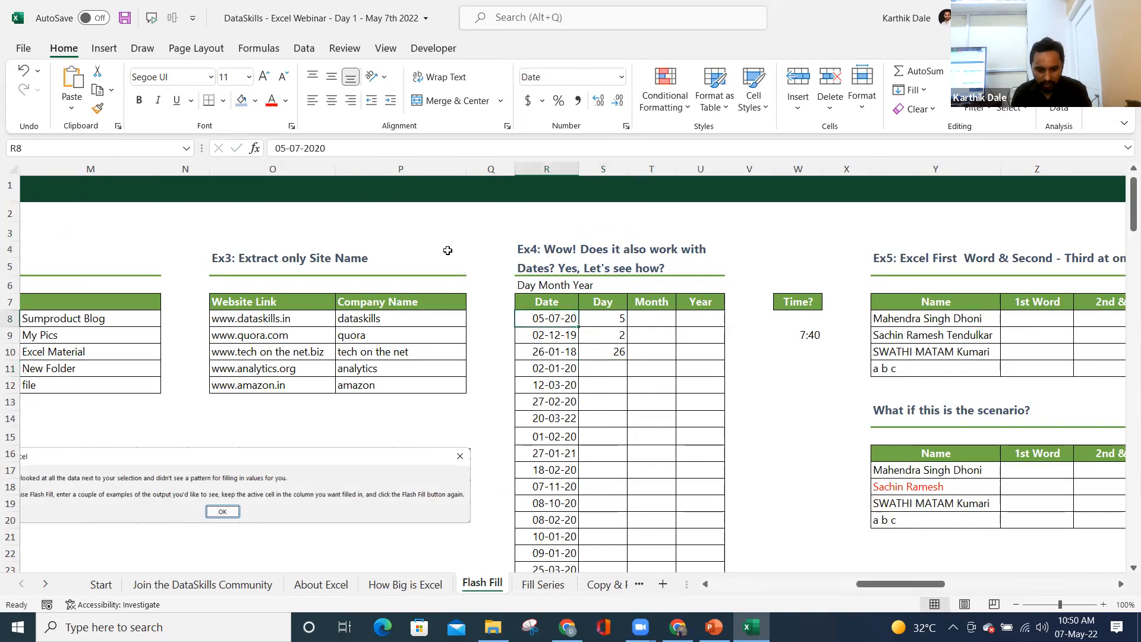
pyautogui.click(288, 149)
pyautogui.press('BackSpace')
pyautogui.press('BackSpace')
pyautogui.write('15')
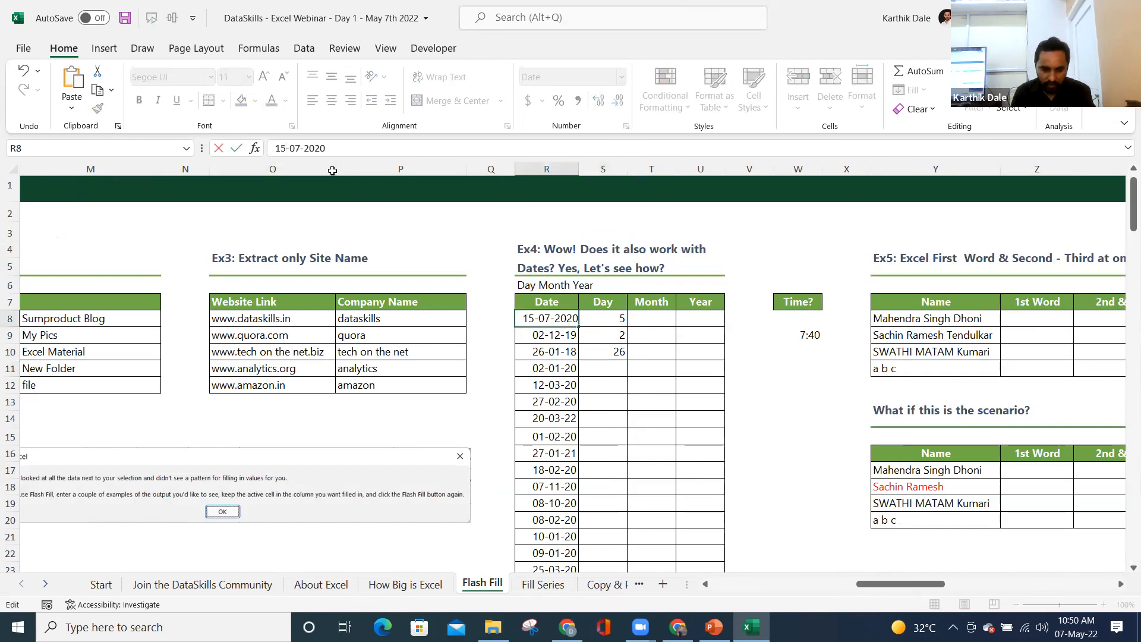
pyautogui.press('Return')
# - Clear the old day values and enter 15 as the first day; Flash Fill finds no pattern
pyautogui.press('Up')
pyautogui.press('Right')
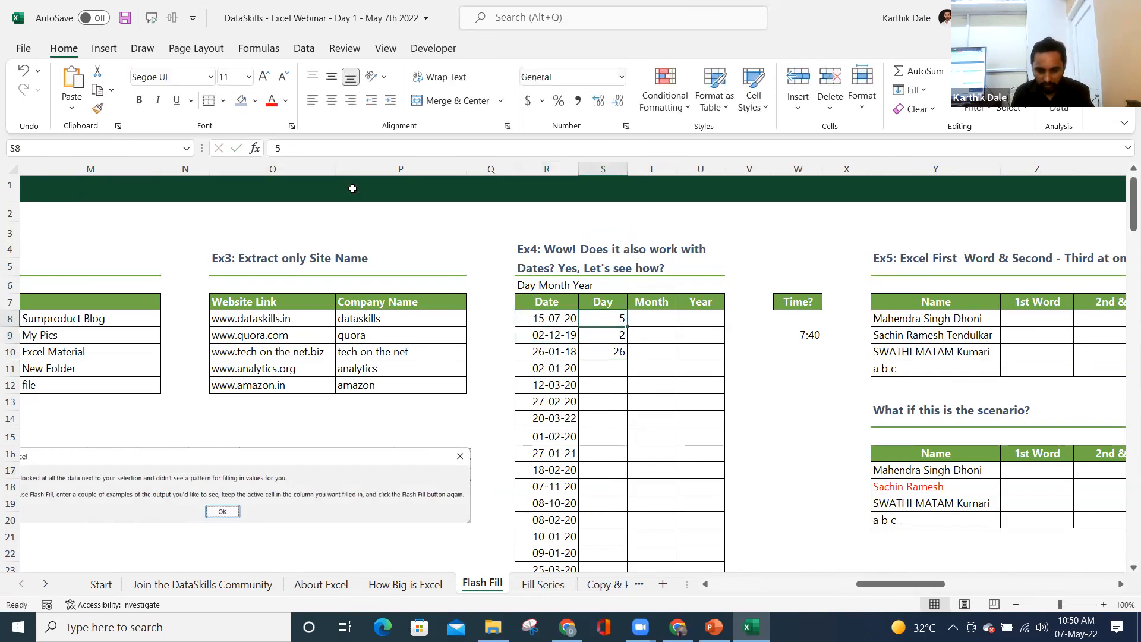
pyautogui.hotkey('shift', 'Down')
pyautogui.hotkey('shift', 'Down')
pyautogui.press('Delete')
pyautogui.press('Up')
pyautogui.press('Down')
pyautogui.write('15')
pyautogui.press('Return')
pyautogui.hotkey('ctrl', 'e')
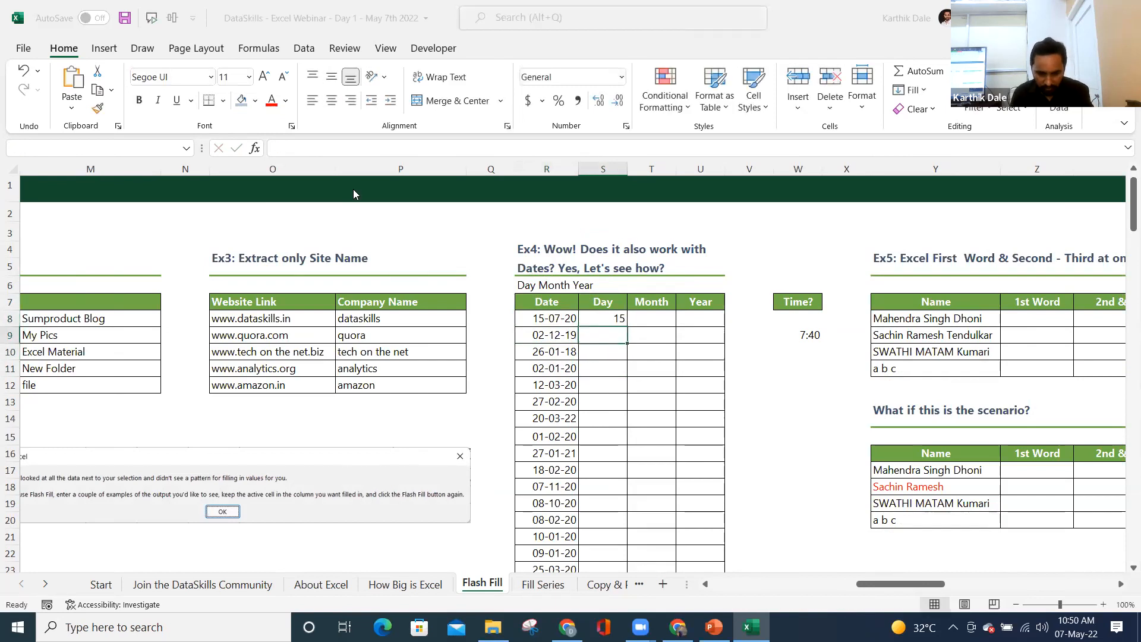
pyautogui.press('Return')
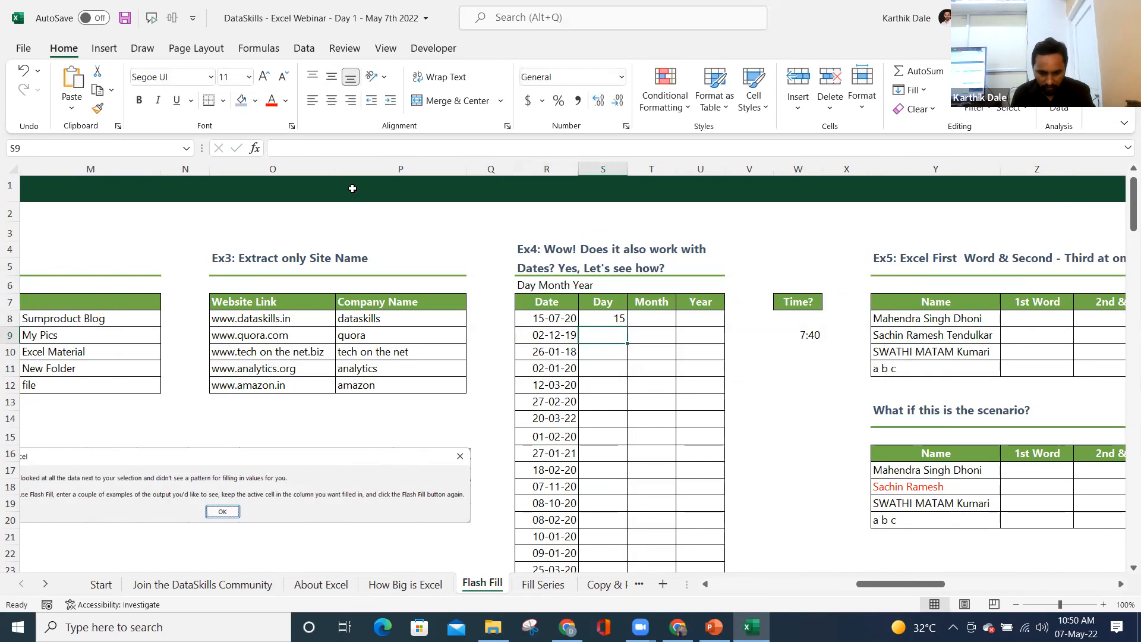
# - Add day values 2 and 26 below it; Flash Fill again finds no pattern
pyautogui.write('2')
pyautogui.press('Return')
pyautogui.write('26')
pyautogui.press('Return')
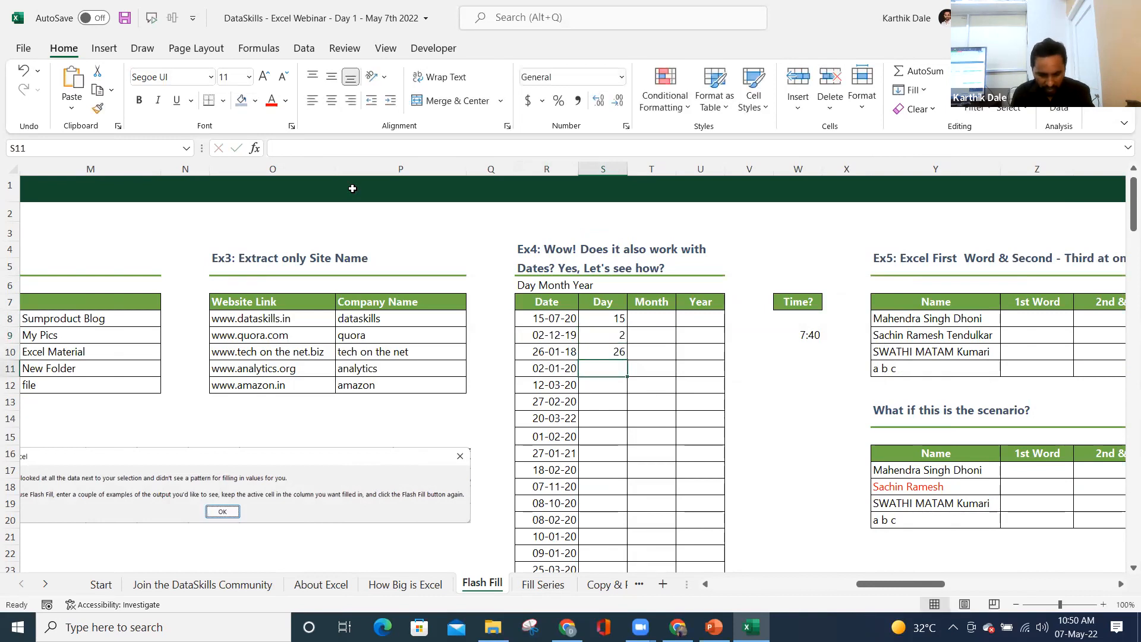
pyautogui.hotkey('ctrl', 'e')
pyautogui.press('Return')
# - Enter days 02 and 12 for the fourth and fifth dates; Flash Fill still fails
pyautogui.press('Up')
pyautogui.press('Up')
pyautogui.press('Up')
pyautogui.press('Right')
pyautogui.press('Right')
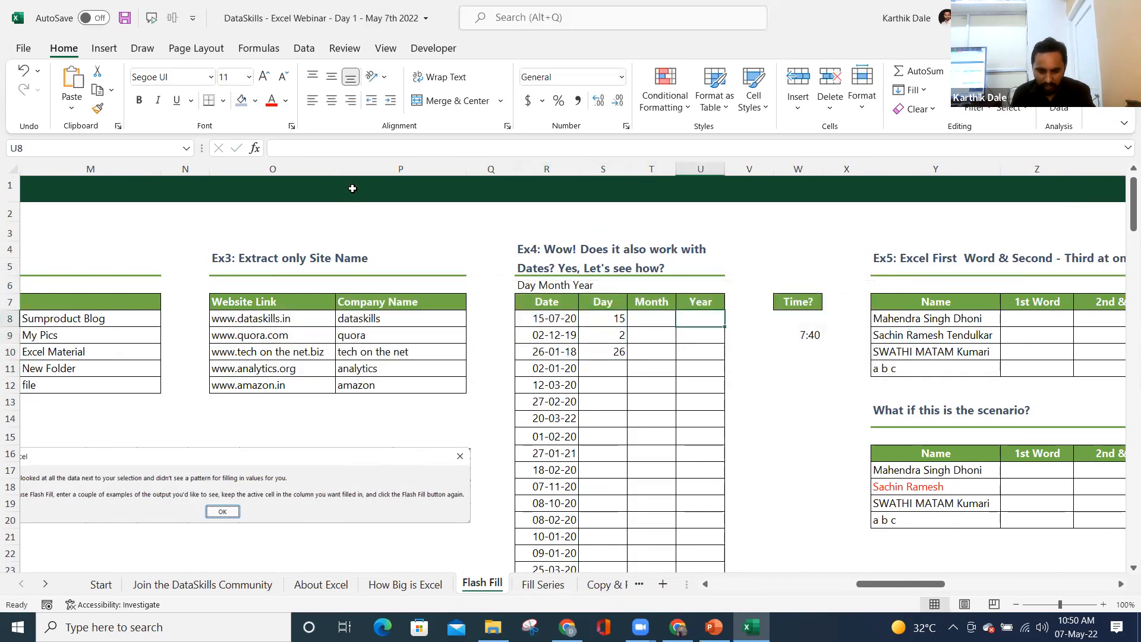
pyautogui.press('Left')
pyautogui.press('Left')
pyautogui.press('Down')
pyautogui.press('Down')
pyautogui.press('Down')
pyautogui.write('02')
pyautogui.press('Return')
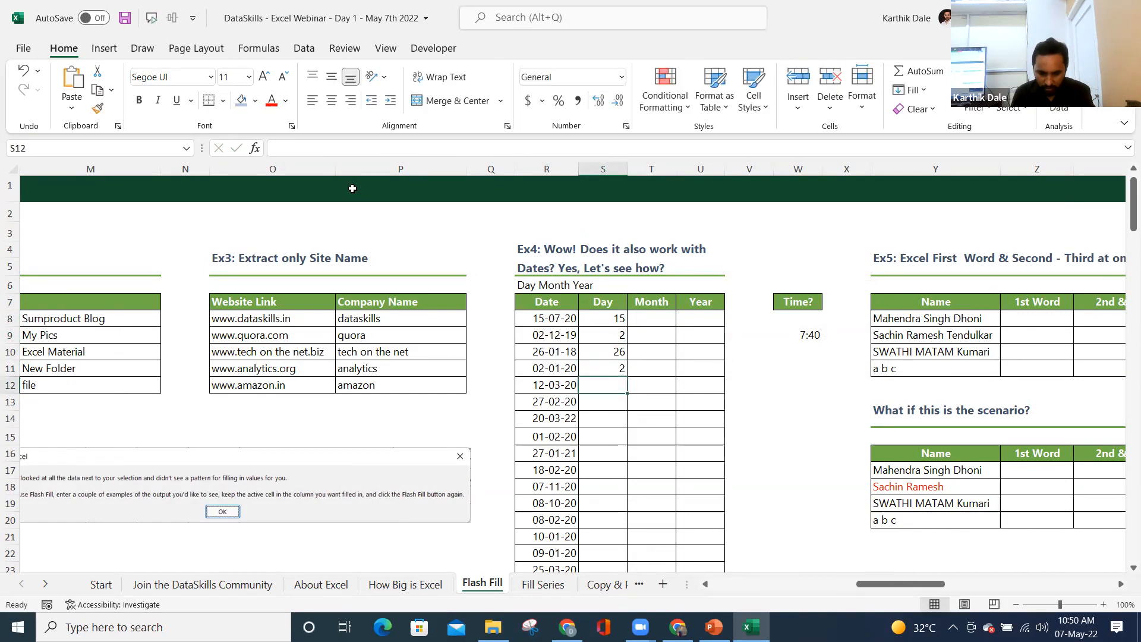
pyautogui.write('12')
pyautogui.press('Return')
pyautogui.hotkey('ctrl', 'e')
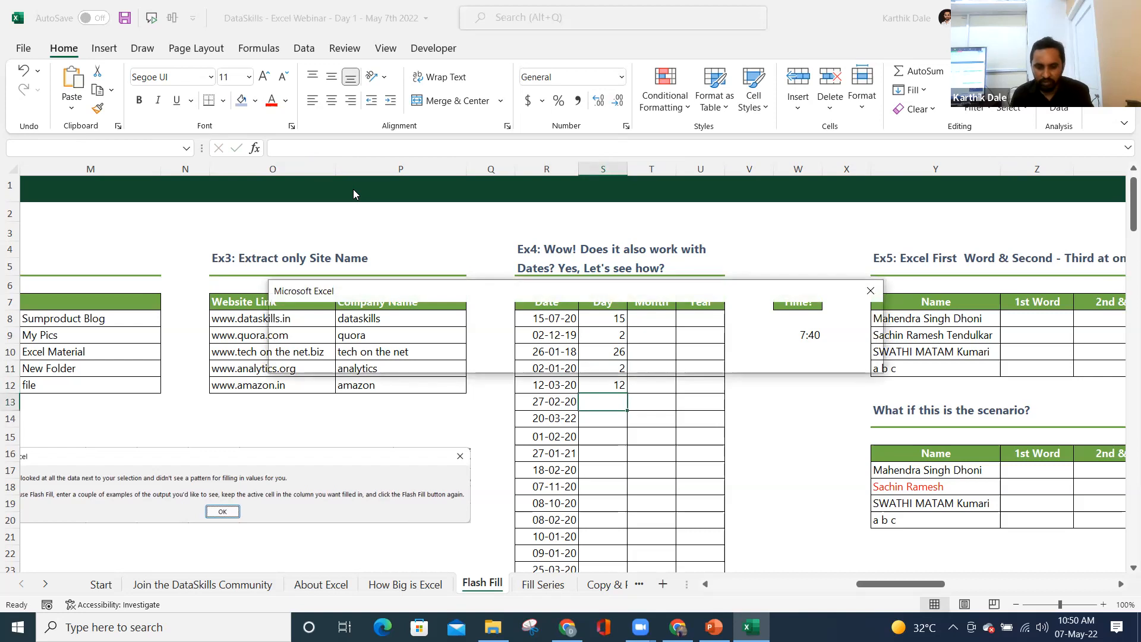
pyautogui.press('Return')
# - Clear all typed day values (15, 2, 26, 2, 12) from the Day column
pyautogui.click(605, 321)
pyautogui.moveTo(604, 334); pyautogui.dragTo(604, 395)
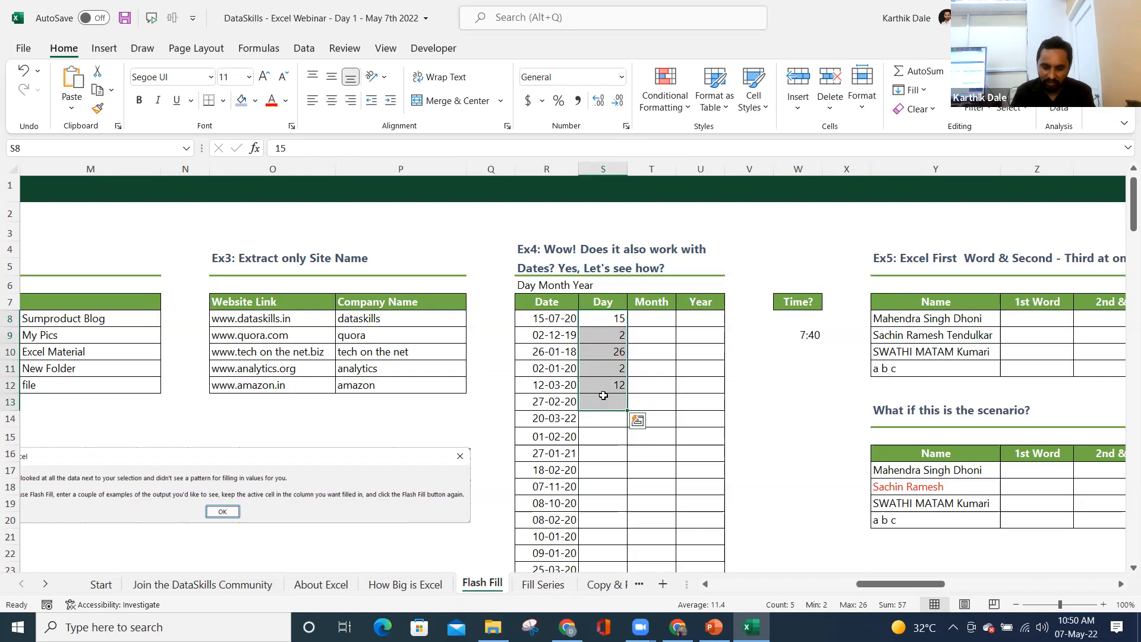
pyautogui.press('Delete')
pyautogui.click(541, 353)
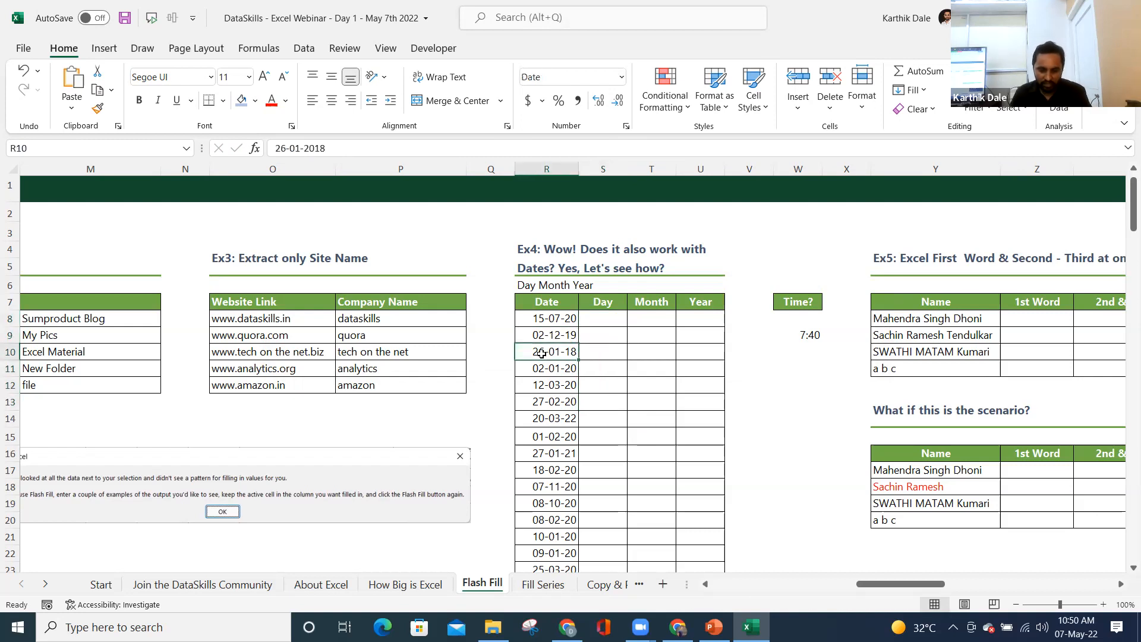
# - Copy 26-01-18 over the second date and widen the Date column
pyautogui.hotkey('ctrl', 'c')
pyautogui.press('Up')
pyautogui.press('Return')
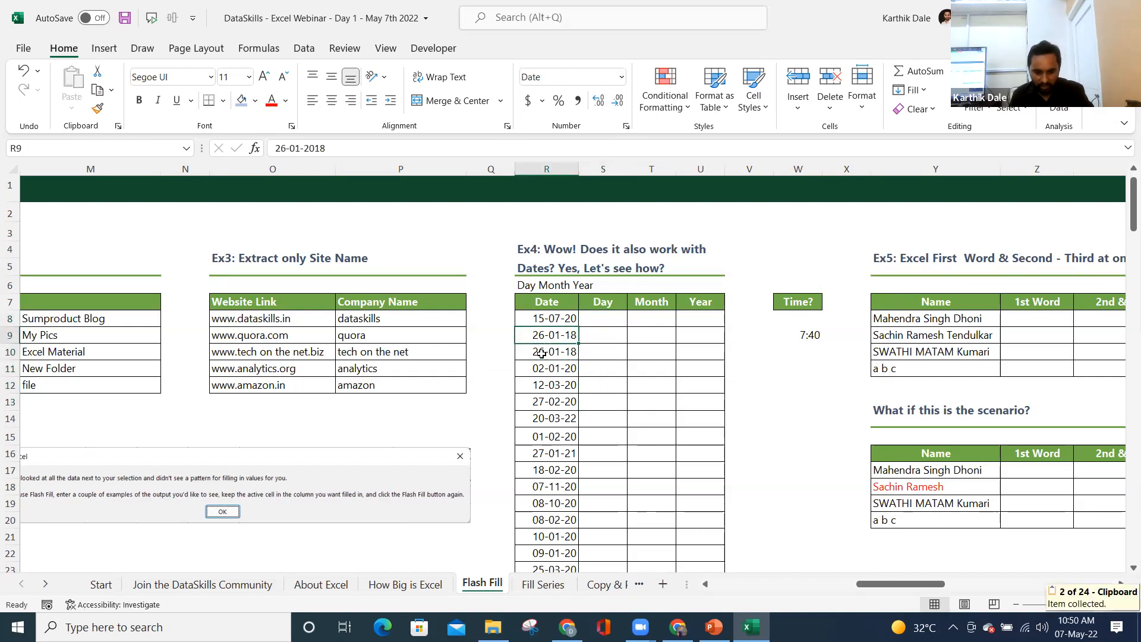
pyautogui.moveTo(578, 168); pyautogui.dragTo(617, 172)
# - Enter days 15 and 26 for the first two dates; Flash Fill finds no pattern
pyautogui.click(637, 323)
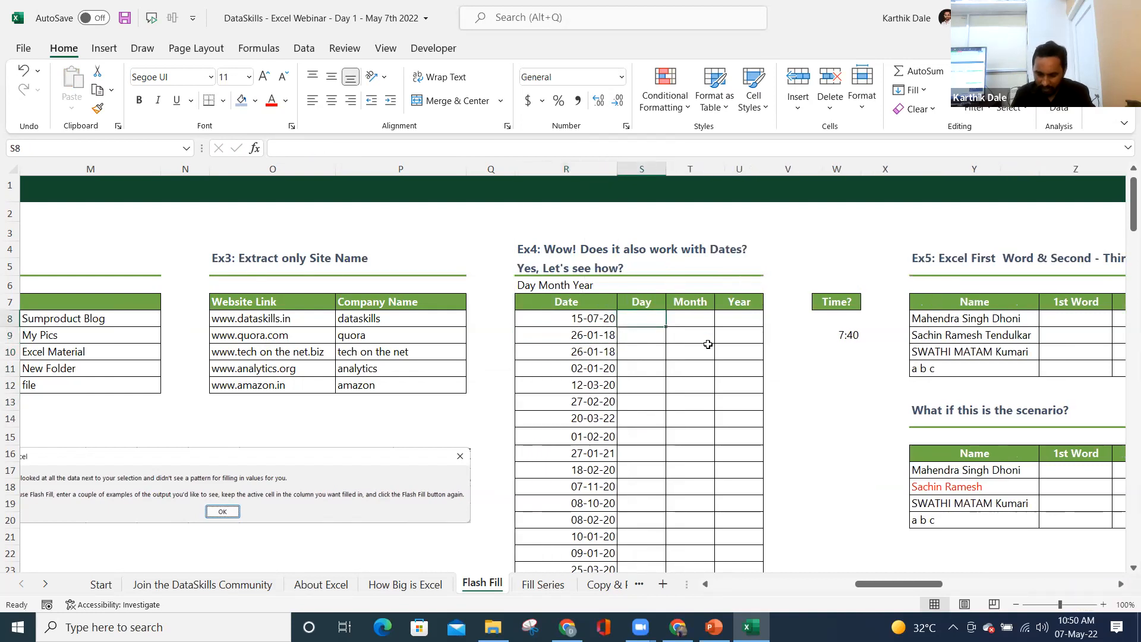
pyautogui.write('15')
pyautogui.press('Return')
pyautogui.write('26')
pyautogui.press('Return')
pyautogui.hotkey('ctrl', 'e')
pyautogui.press('Return')
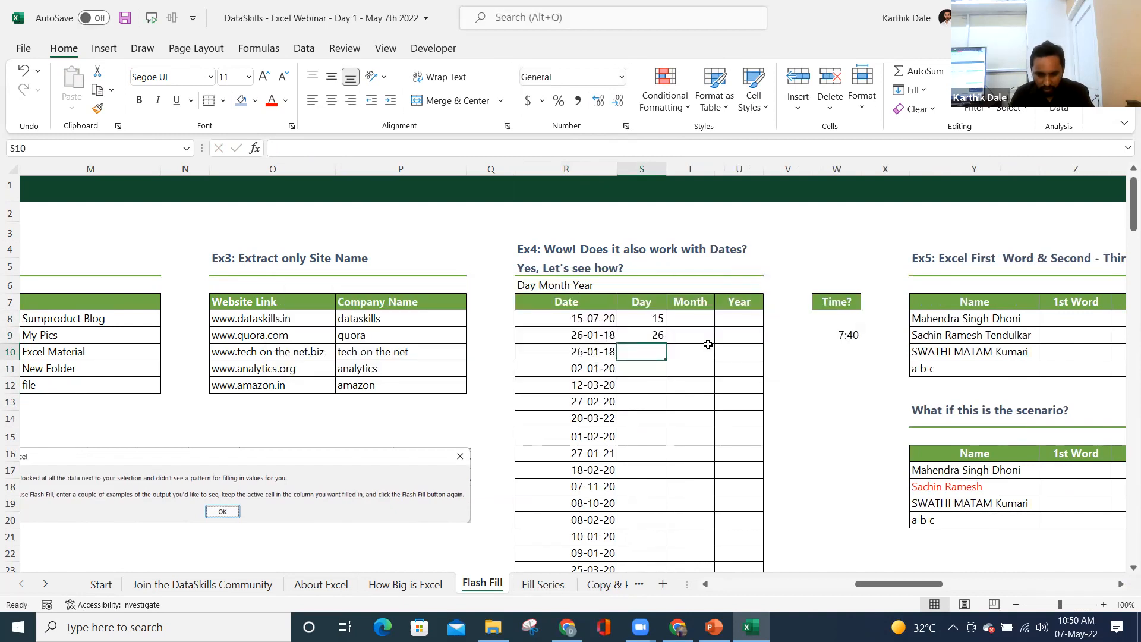
# - Enter 26 as the third day value; Flash Fill still finds no pattern
pyautogui.click(585, 319)
pyautogui.click(653, 318)
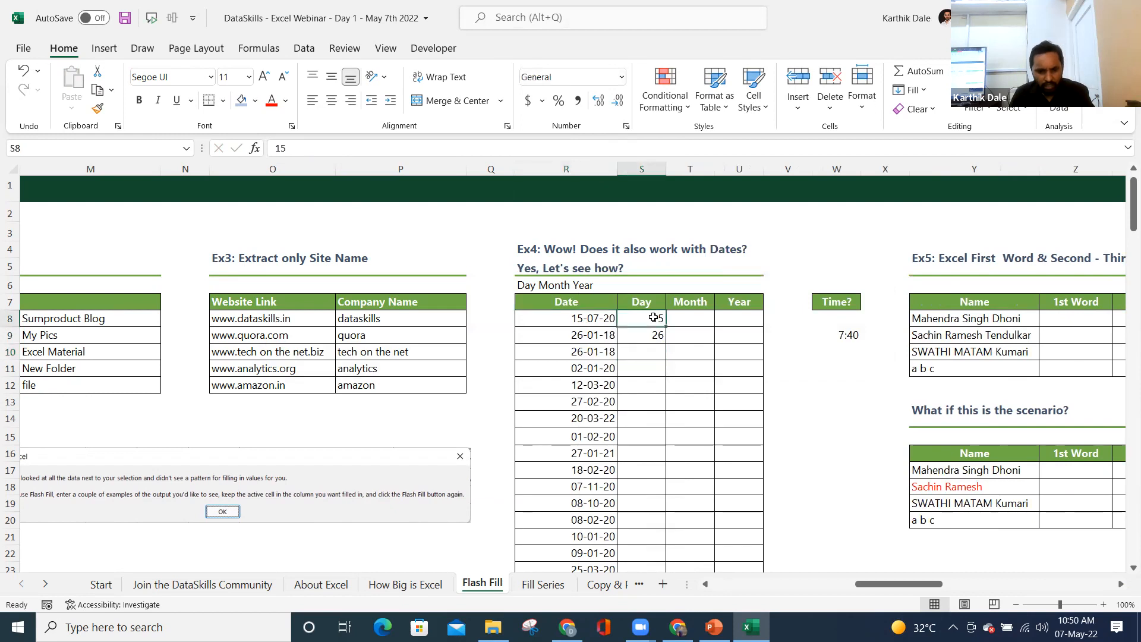
pyautogui.click(645, 400)
pyautogui.click(649, 351)
pyautogui.write('26')
pyautogui.press('Return')
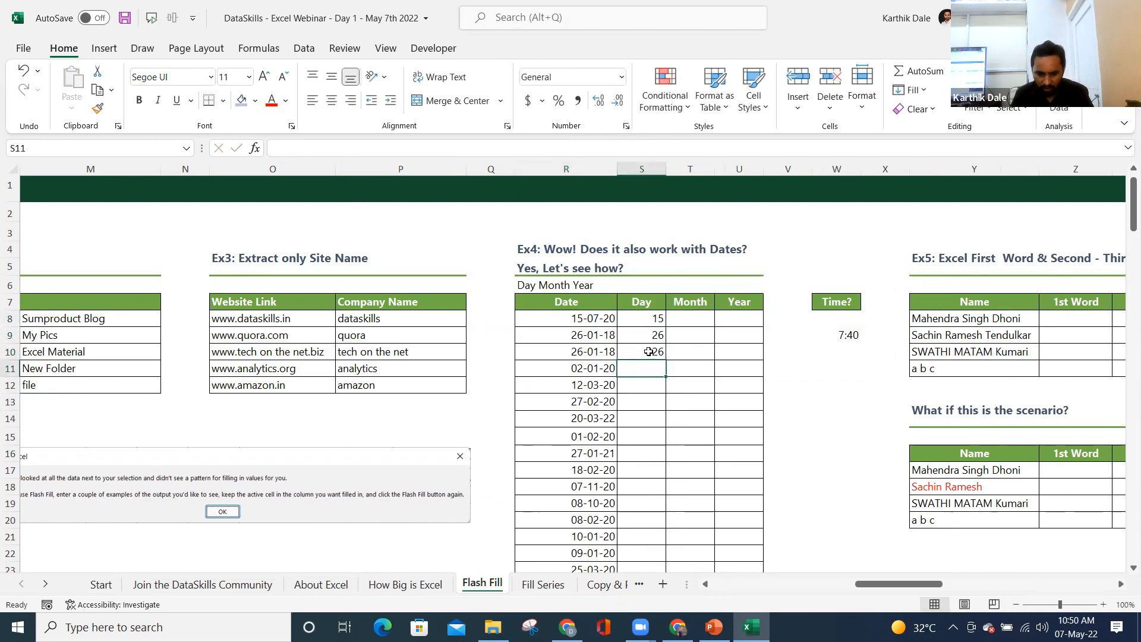
pyautogui.hotkey('ctrl', 'e')
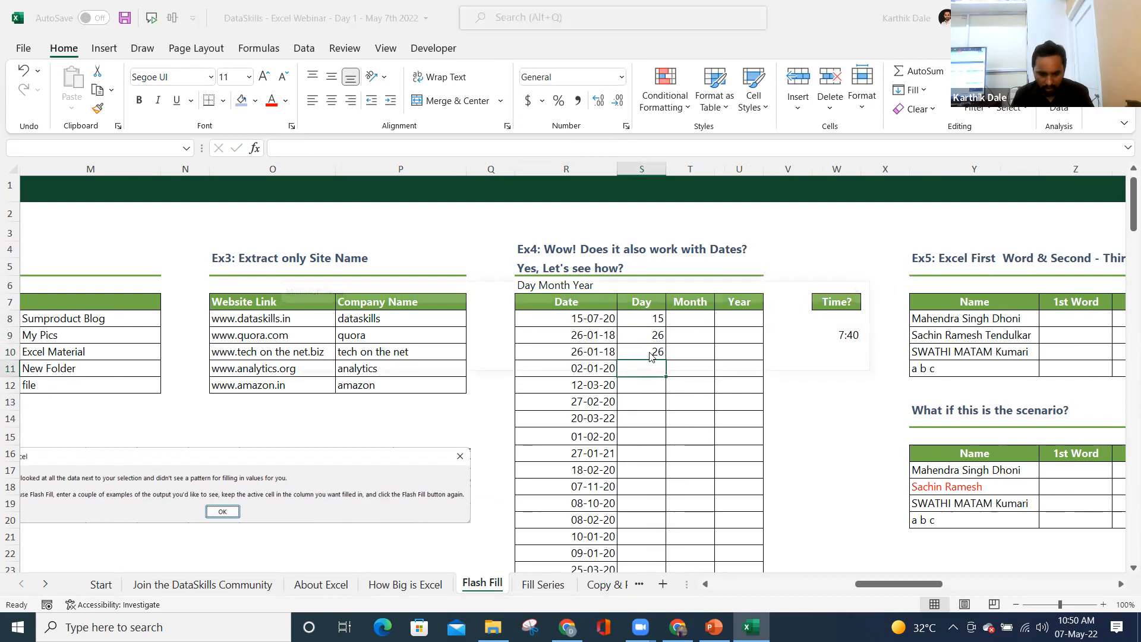
pyautogui.press('Return')
pyautogui.click(648, 316)
pyautogui.press('Right')
pyautogui.press('Right')
pyautogui.press('Right')
pyautogui.press('Right')
pyautogui.press('Right')
pyautogui.press('Right')
pyautogui.press('Right')
pyautogui.press('Right')
pyautogui.press('Right')
pyautogui.press('Right')
pyautogui.press('Right')
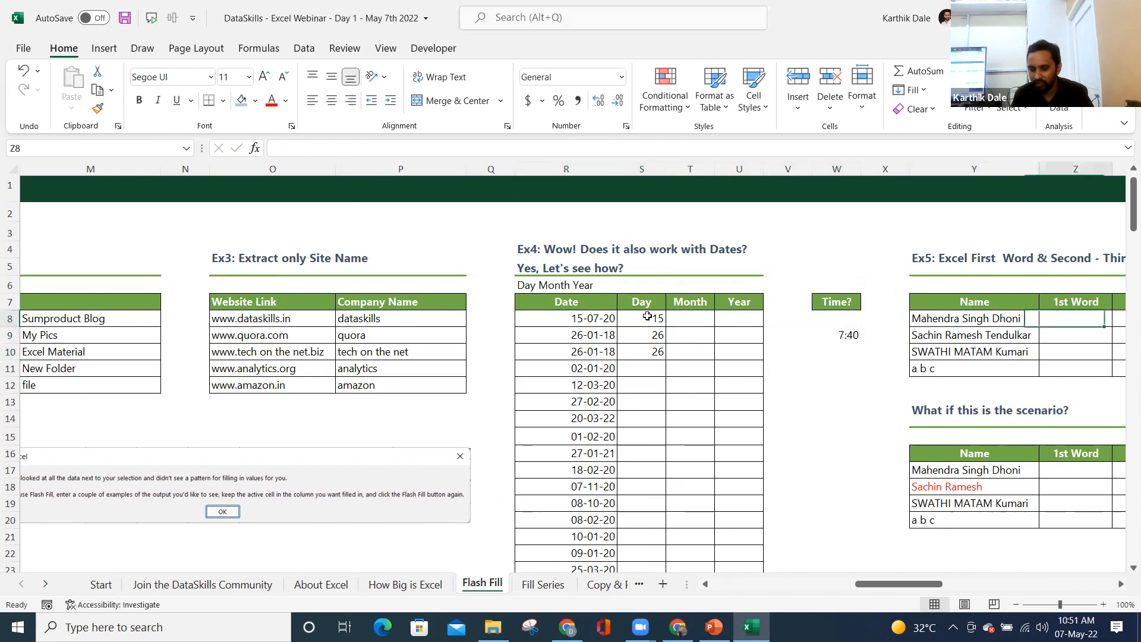
# - Type Mahendra as the first 1st Word and Flash Fill the remaining first names
pyautogui.press('Left')
pyautogui.press('Left')
pyautogui.press('Left')
pyautogui.press('Left')
pyautogui.press('Left')
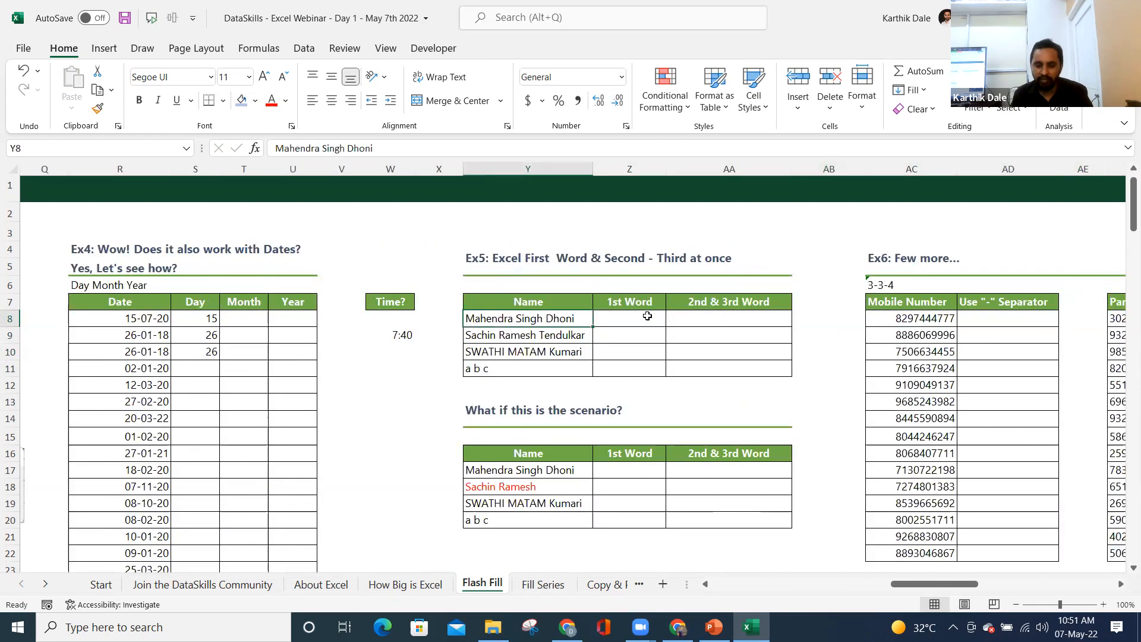
pyautogui.hotkey('ctrl', 'shift', 'Down')
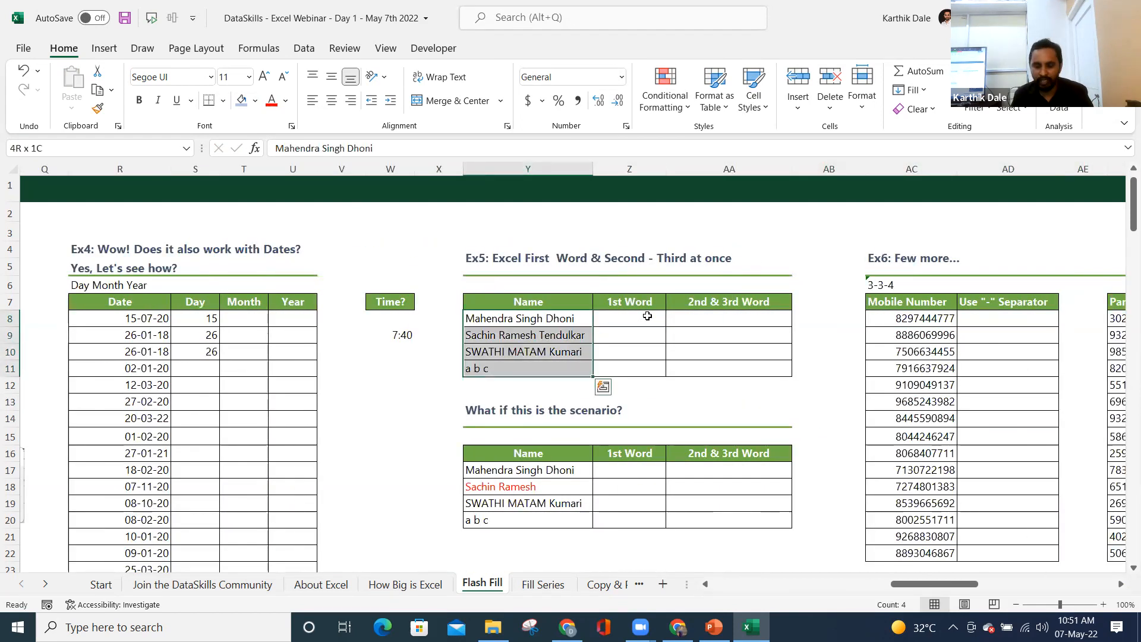
pyautogui.press('Right')
pyautogui.press('Left')
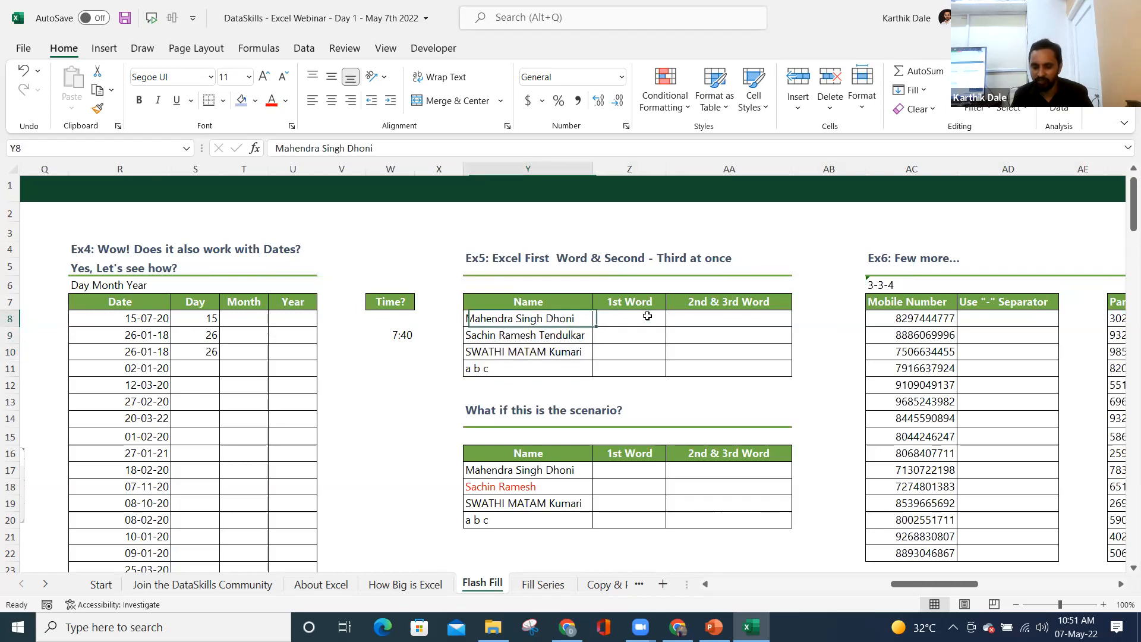
pyautogui.press('Right')
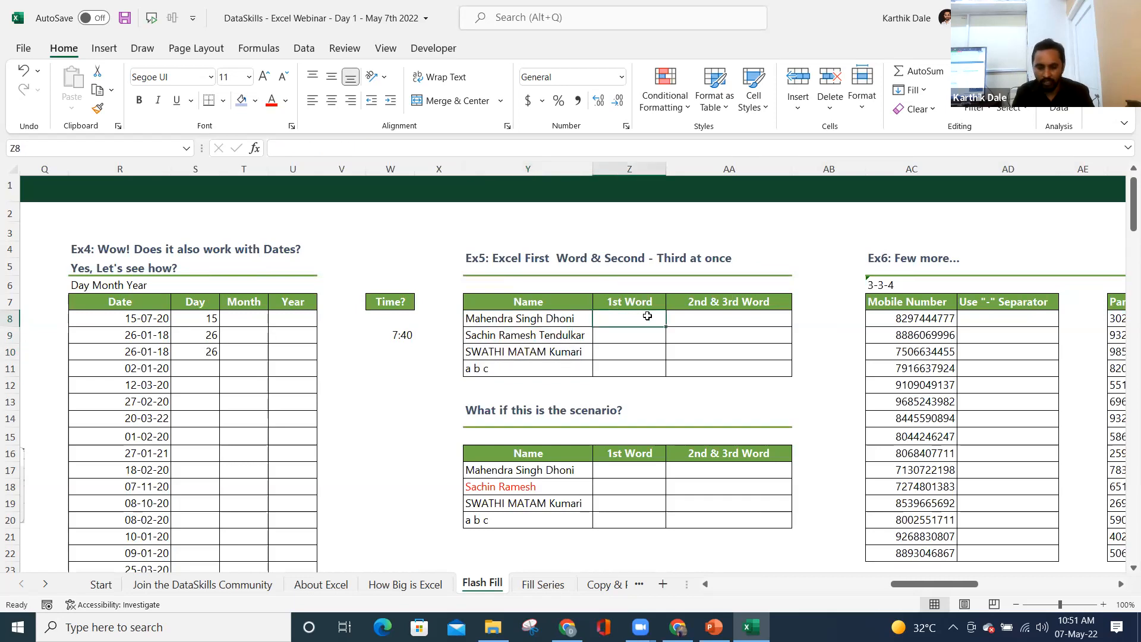
pyautogui.write('Mahendra')
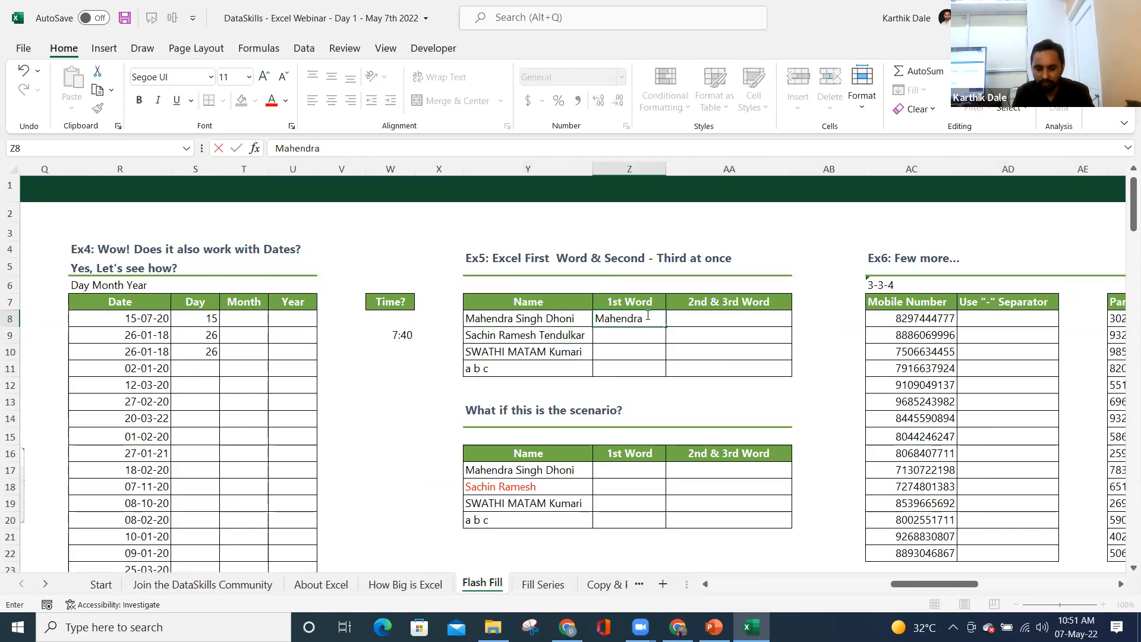
pyautogui.press('Return')
pyautogui.hotkey('ctrl', 'e')
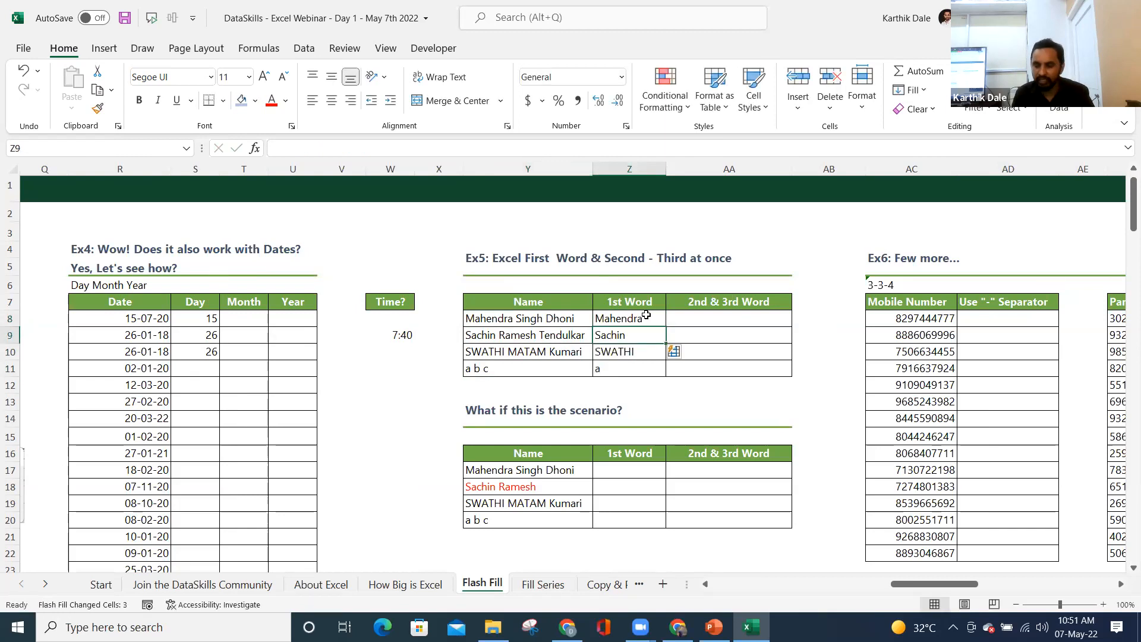
# - Enter Singh Dhoni as the first 2nd & 3rd Word so the remaining rows fill
pyautogui.press('Up')
pyautogui.press('Right')
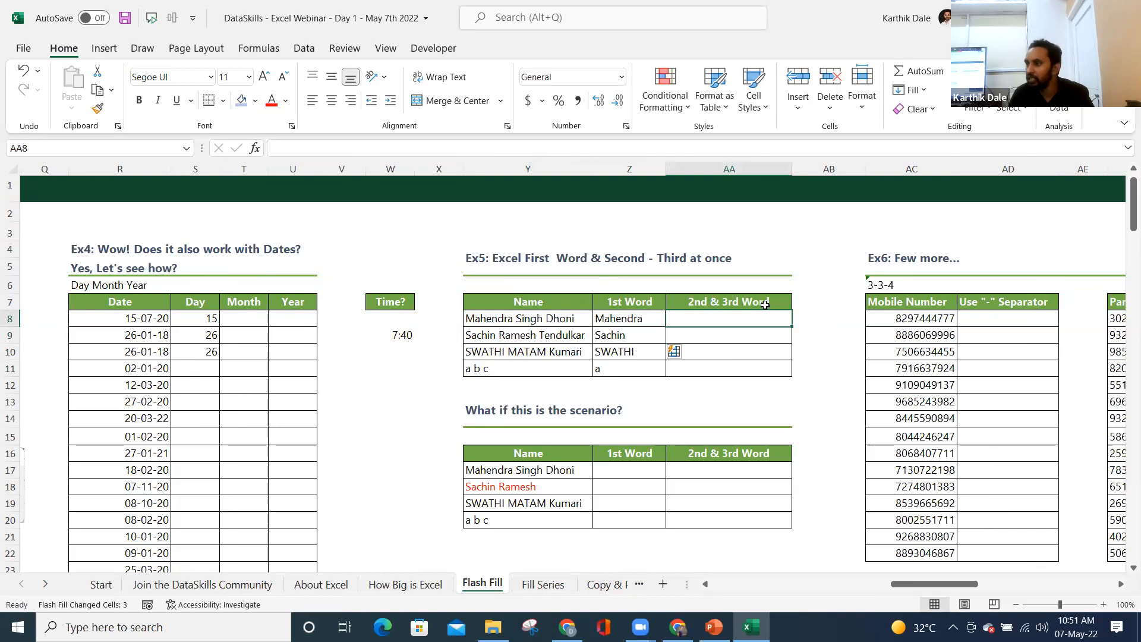
pyautogui.write('Sin')
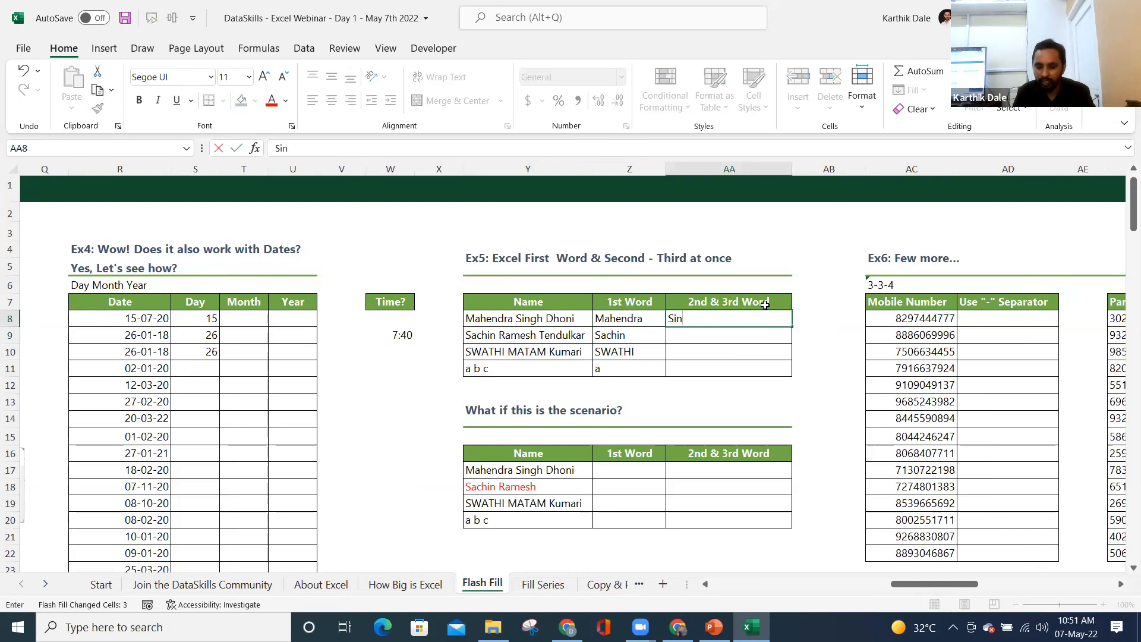
pyautogui.write('gh Dhoni')
pyautogui.press('Return')
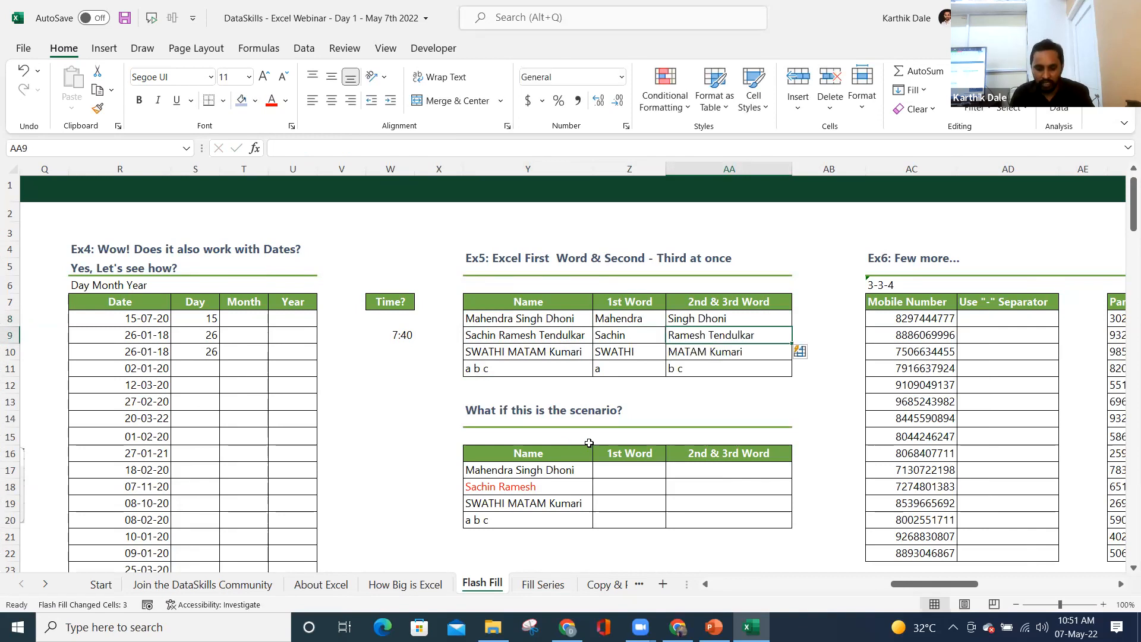
pyautogui.scroll(-1, 589, 444)
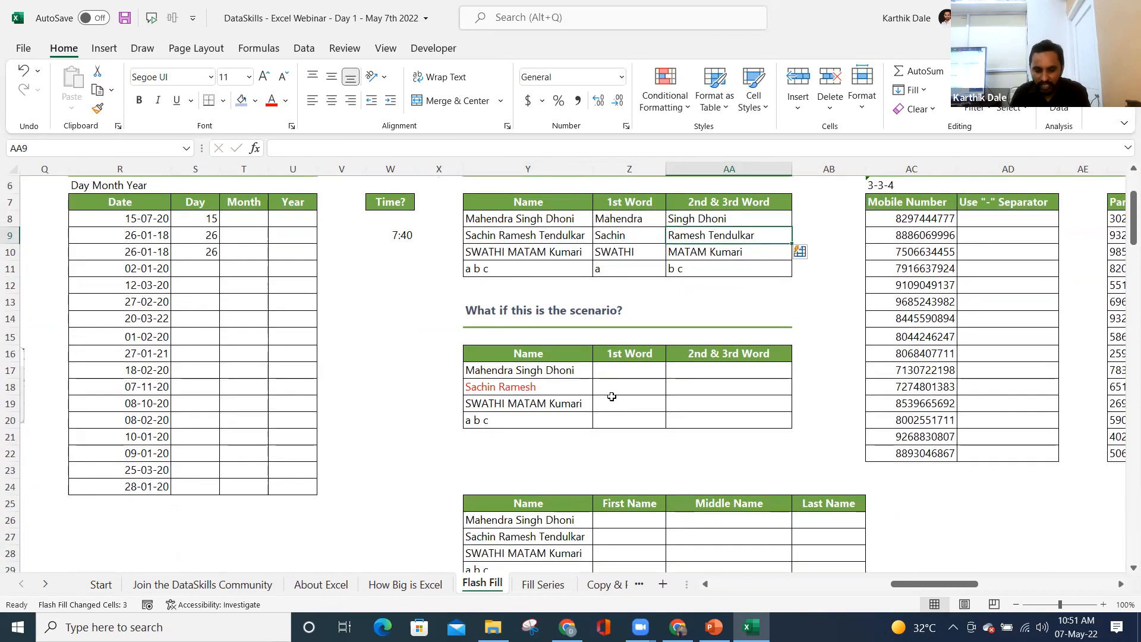
pyautogui.moveTo(517, 220); pyautogui.dragTo(510, 268)
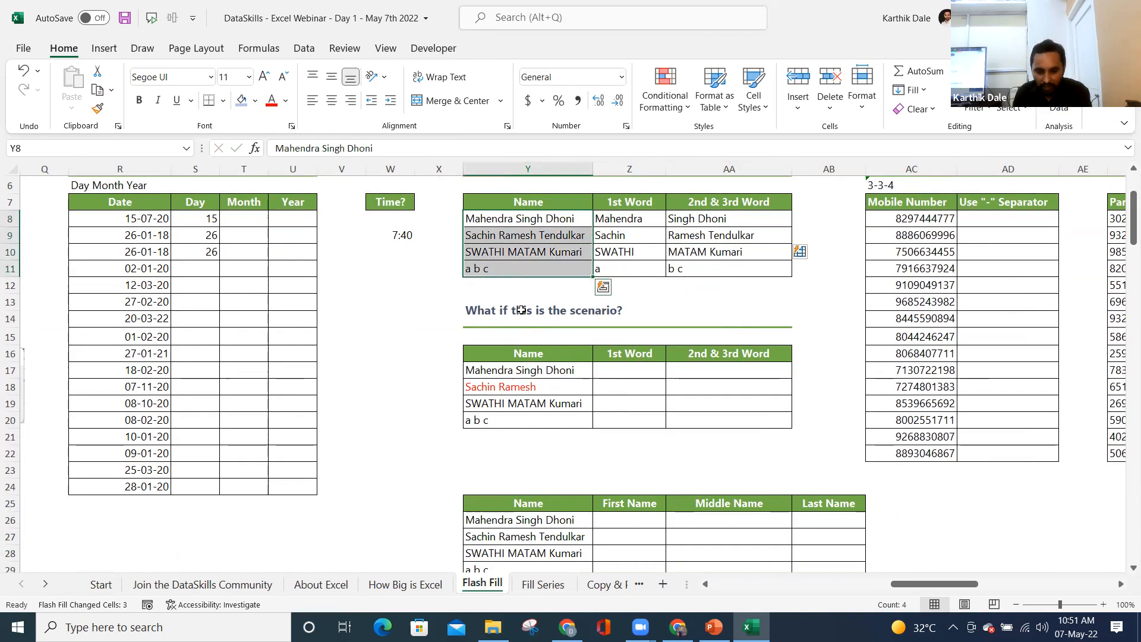
# - In the second table, type Mahendra as 1st Word and Flash Fill the first names
pyautogui.scroll(-1, 511, 278)
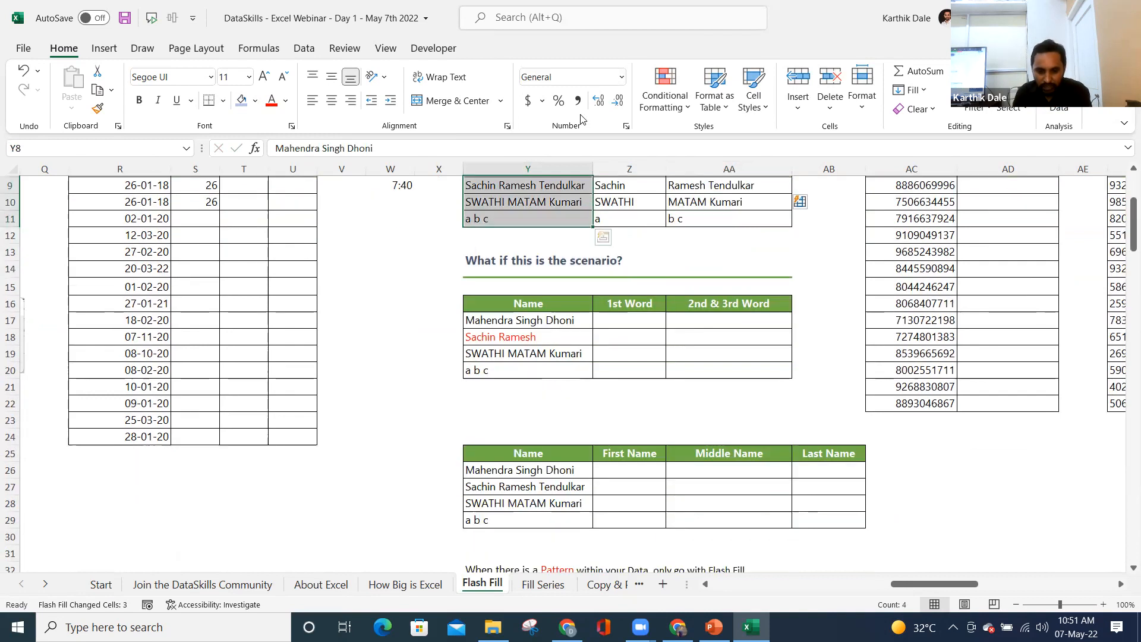
pyautogui.click(500, 322)
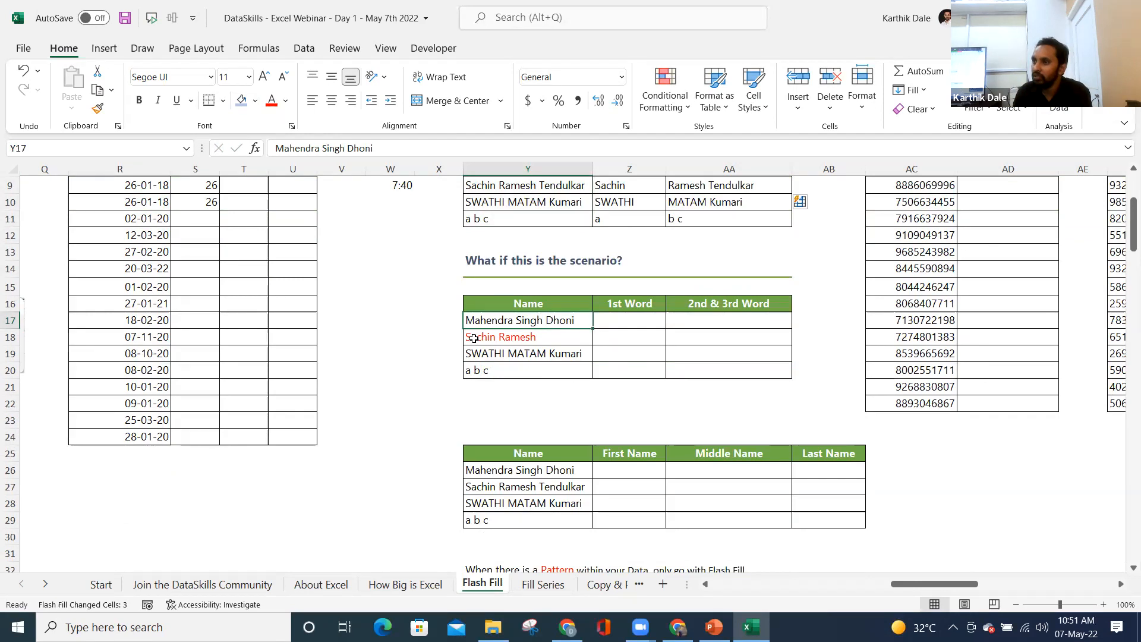
pyautogui.click(474, 339)
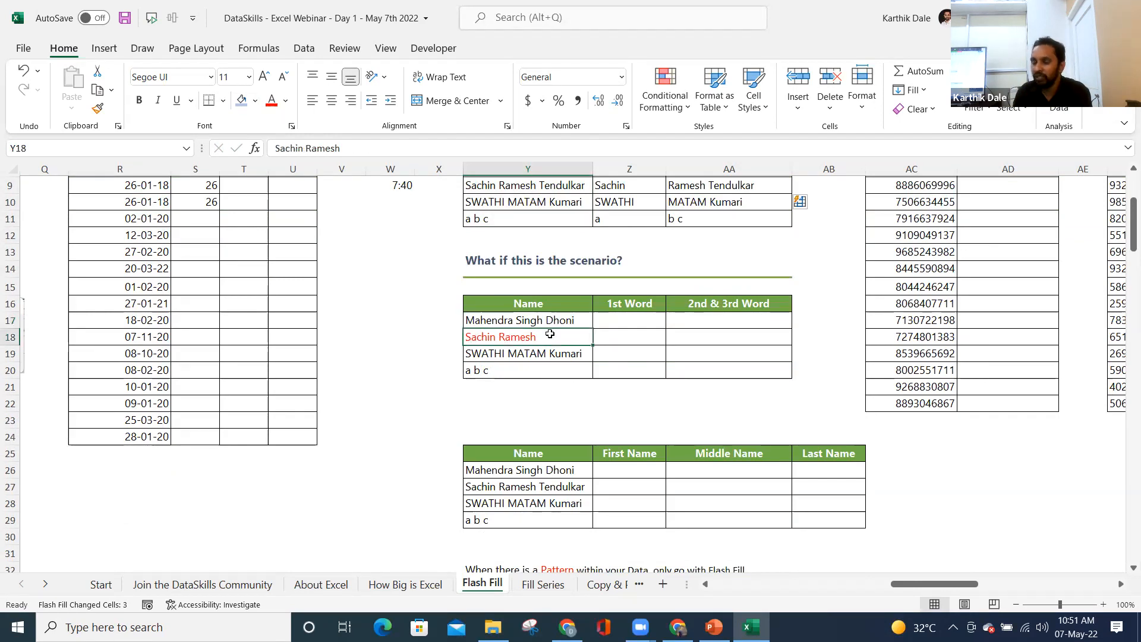
pyautogui.click(636, 317)
pyautogui.write('Mahendra')
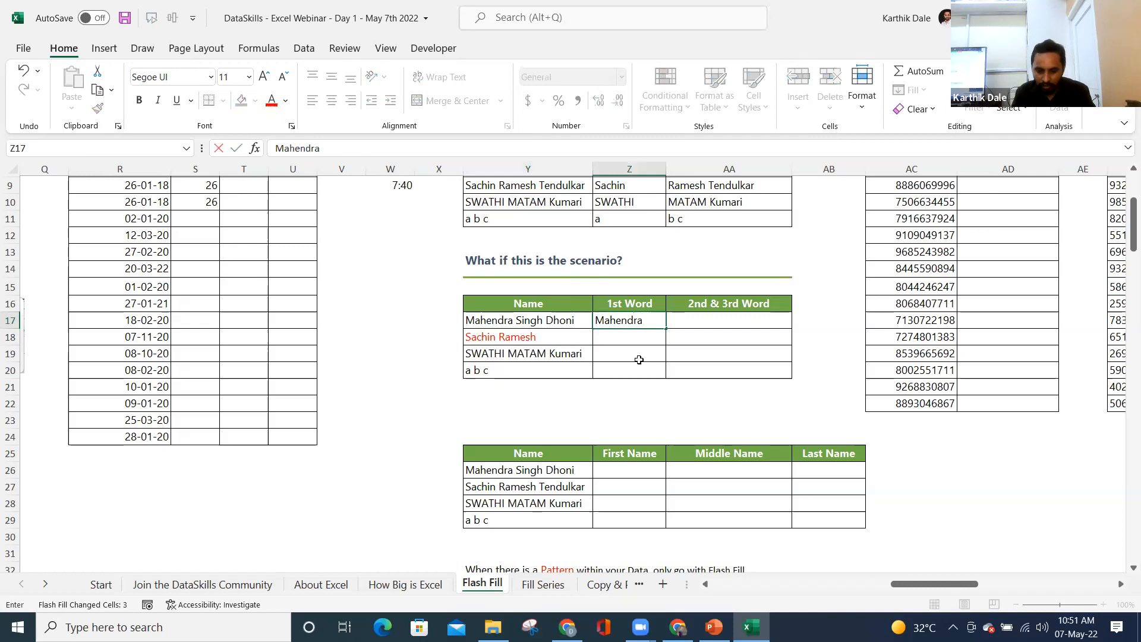
pyautogui.press('Return')
pyautogui.hotkey('ctrl', 'e')
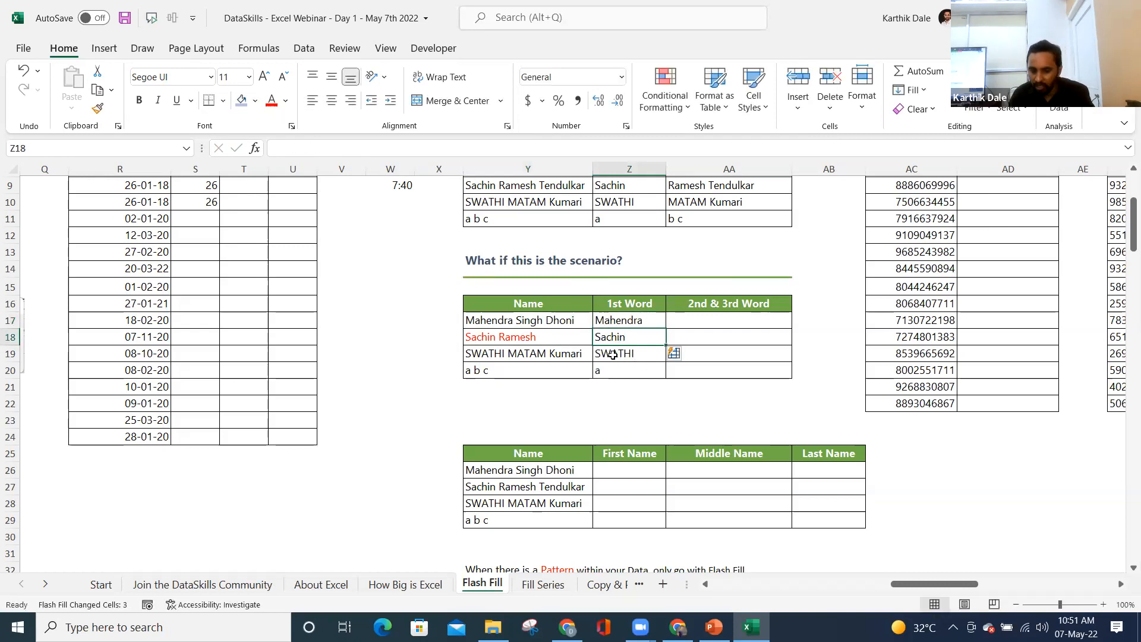
# - Enter Singh Dhoni as 2nd & 3rd Word; Sachin Ramesh gets copied whole
pyautogui.click(697, 304)
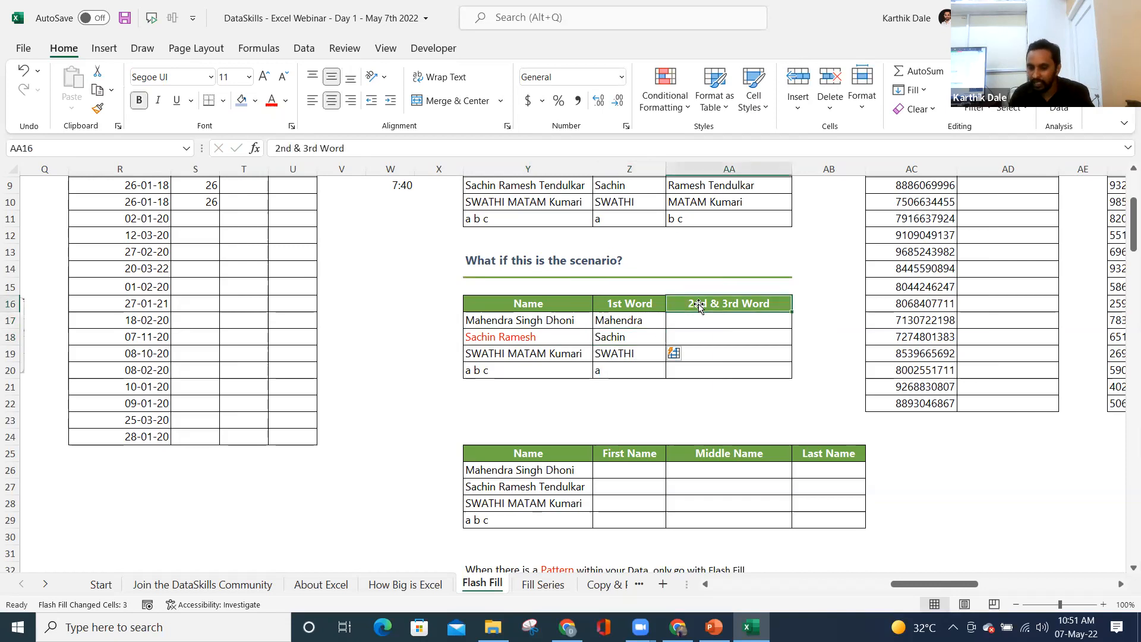
pyautogui.click(704, 321)
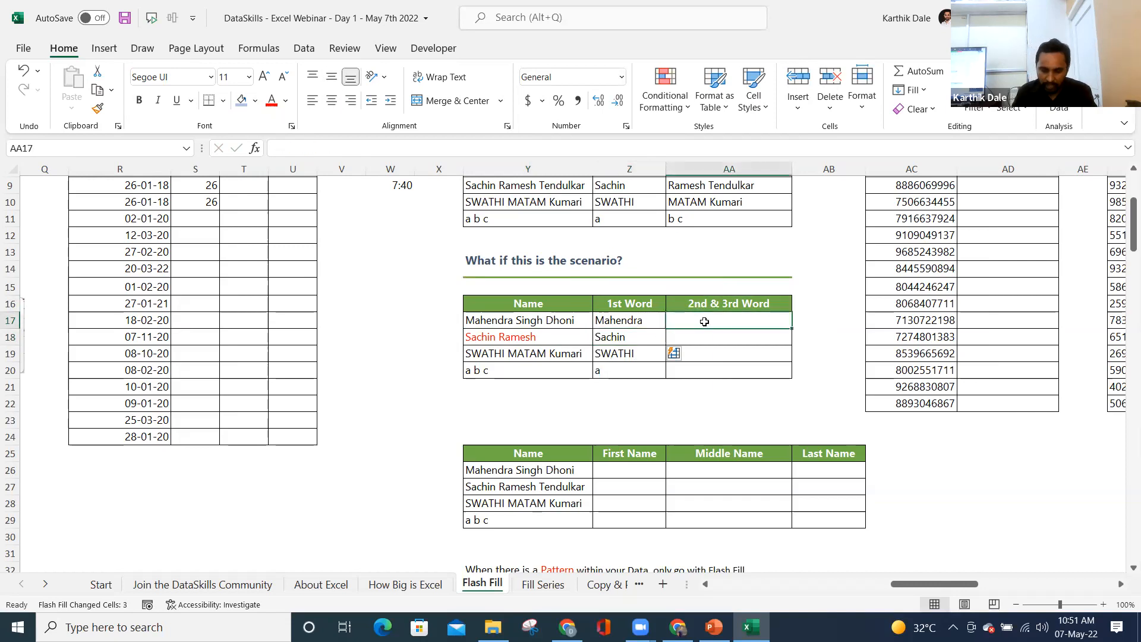
pyautogui.write('Singh Dhoni')
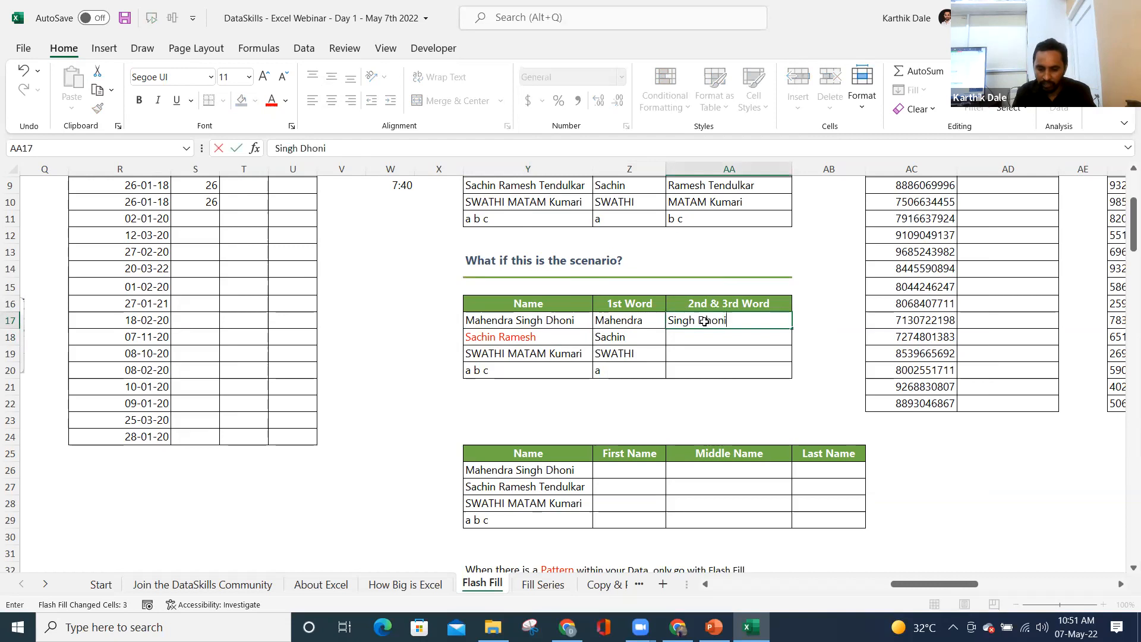
pyautogui.press('Return')
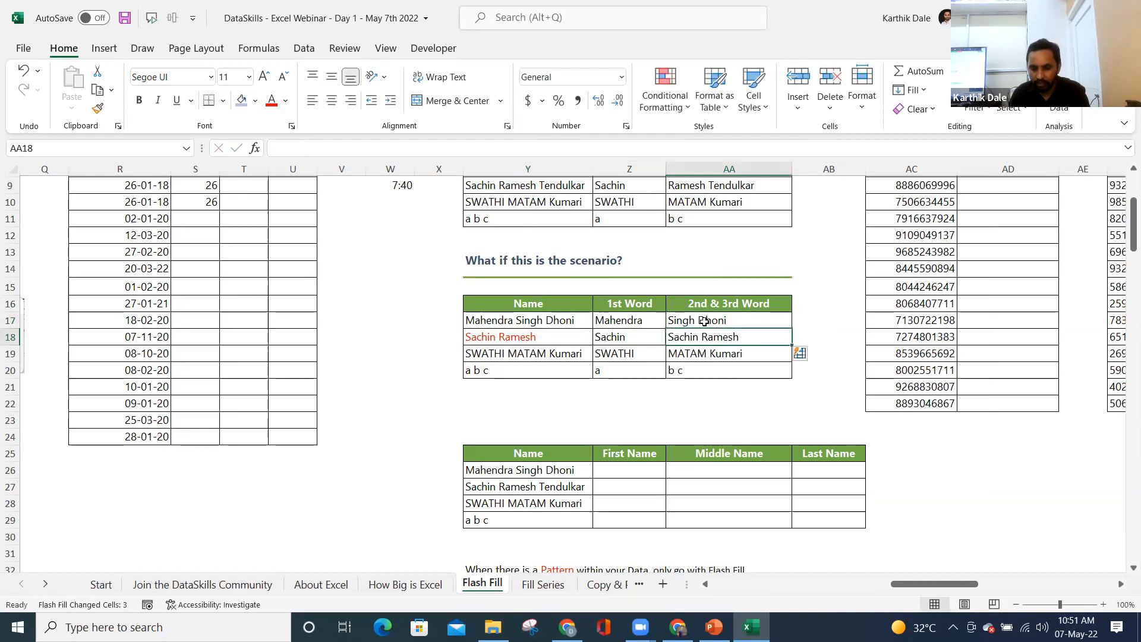
pyautogui.click(713, 339)
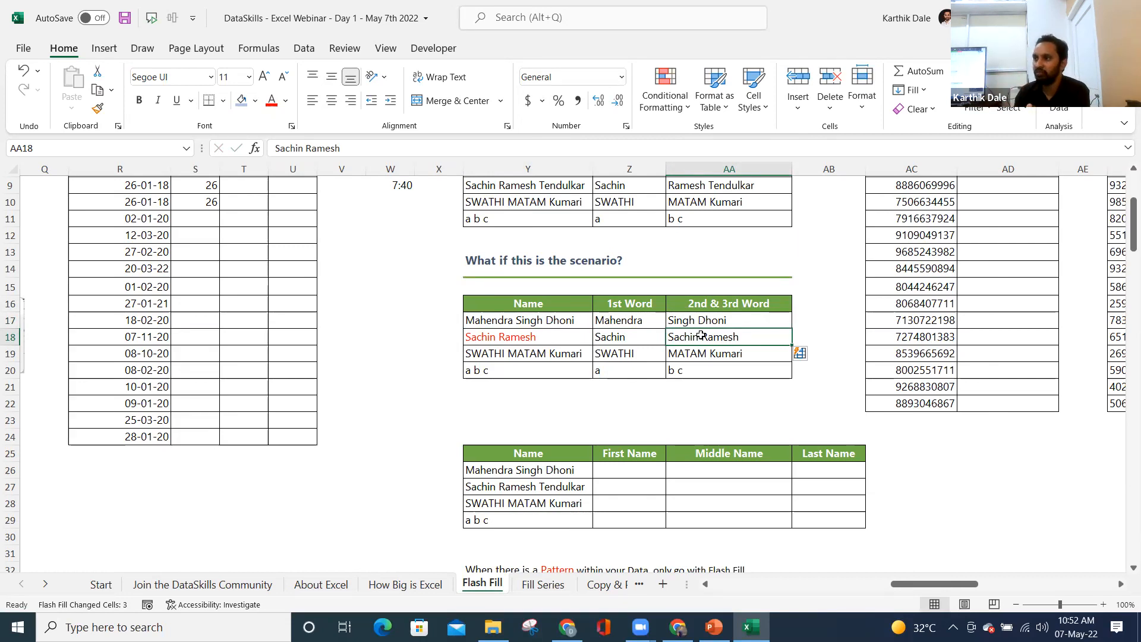
pyautogui.scroll(3, 701, 336)
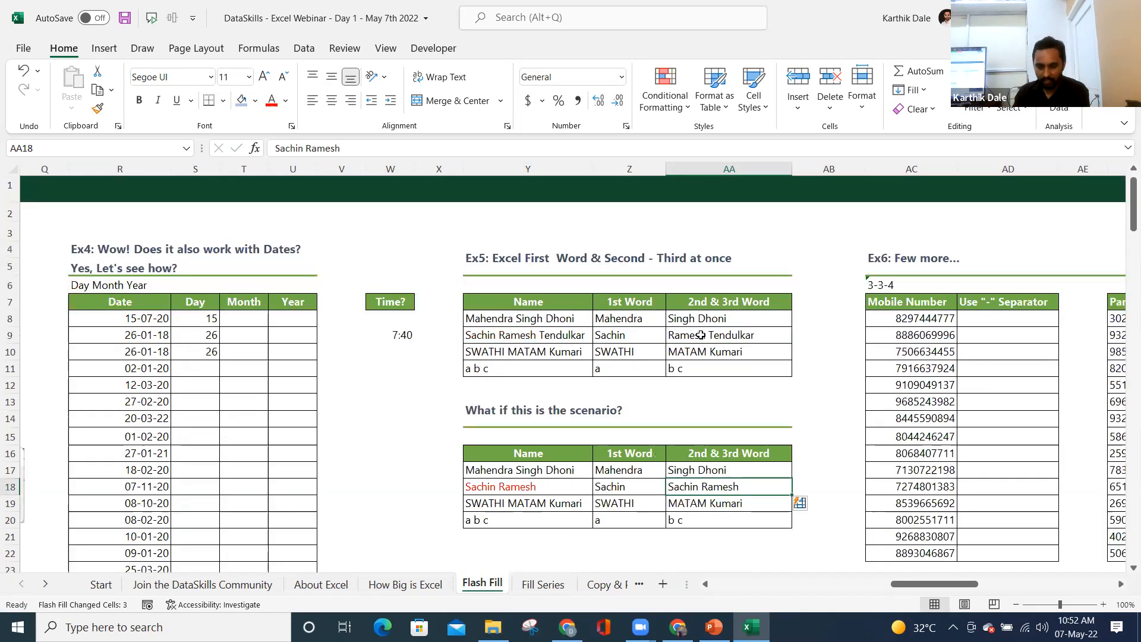
pyautogui.moveTo(951, 589); pyautogui.dragTo(983, 588)
pyautogui.click(509, 319)
pyautogui.moveTo(512, 405); pyautogui.dragTo(516, 550)
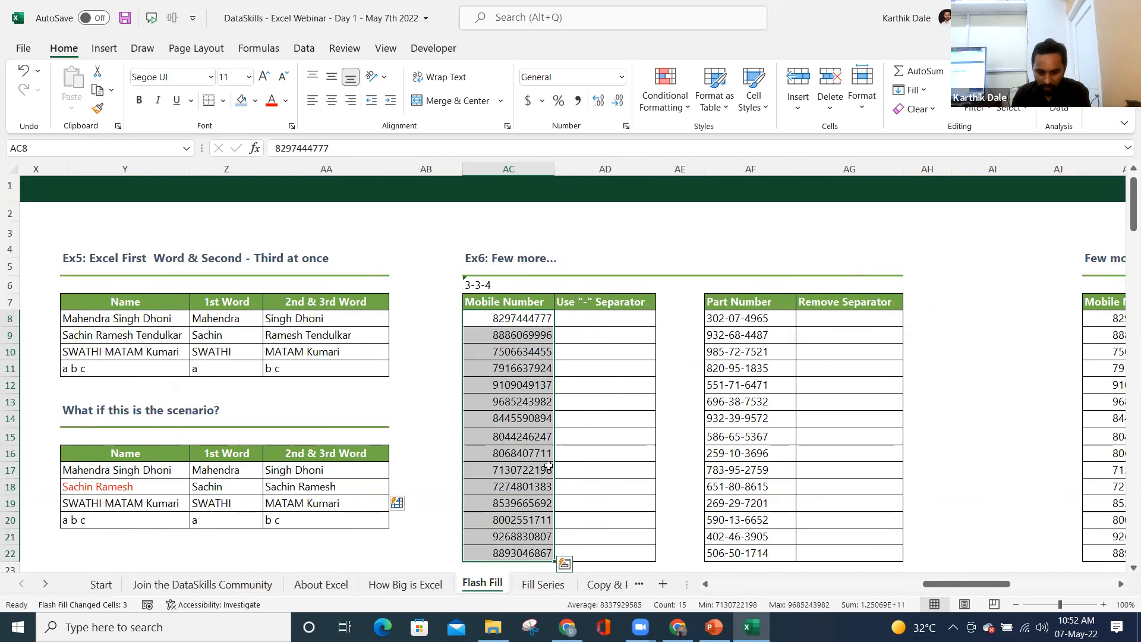
pyautogui.click(590, 308)
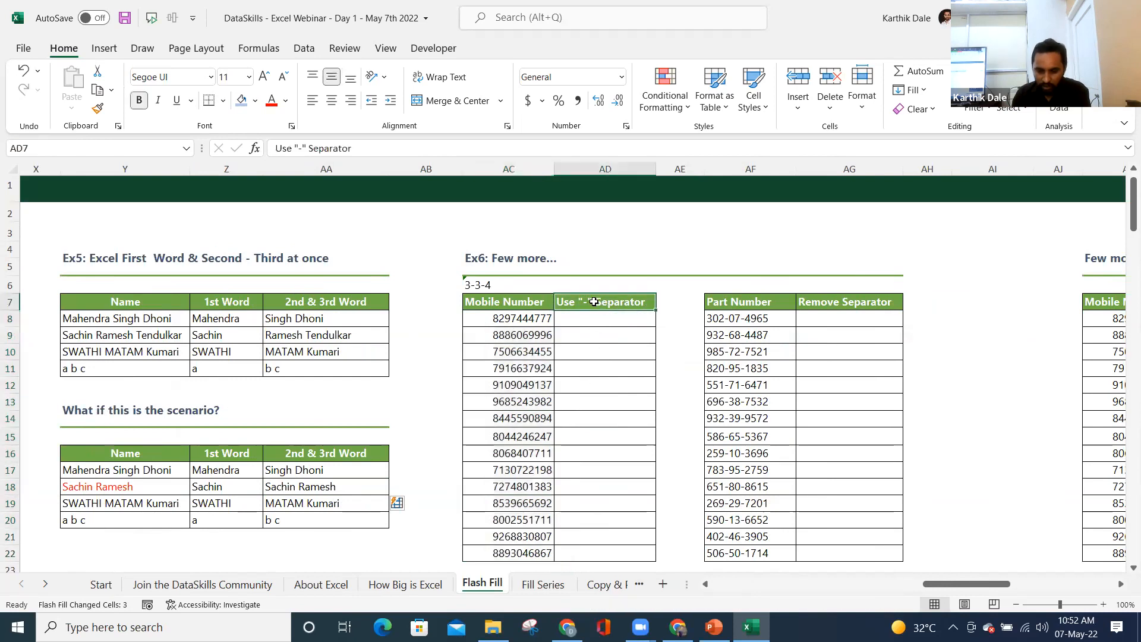
pyautogui.click(603, 319)
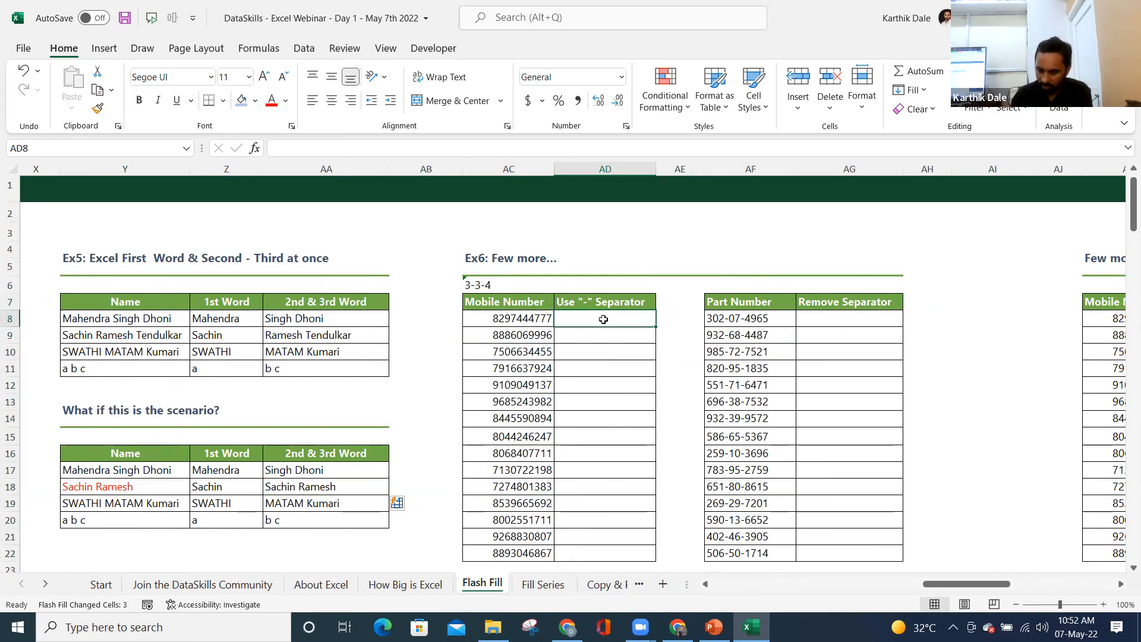
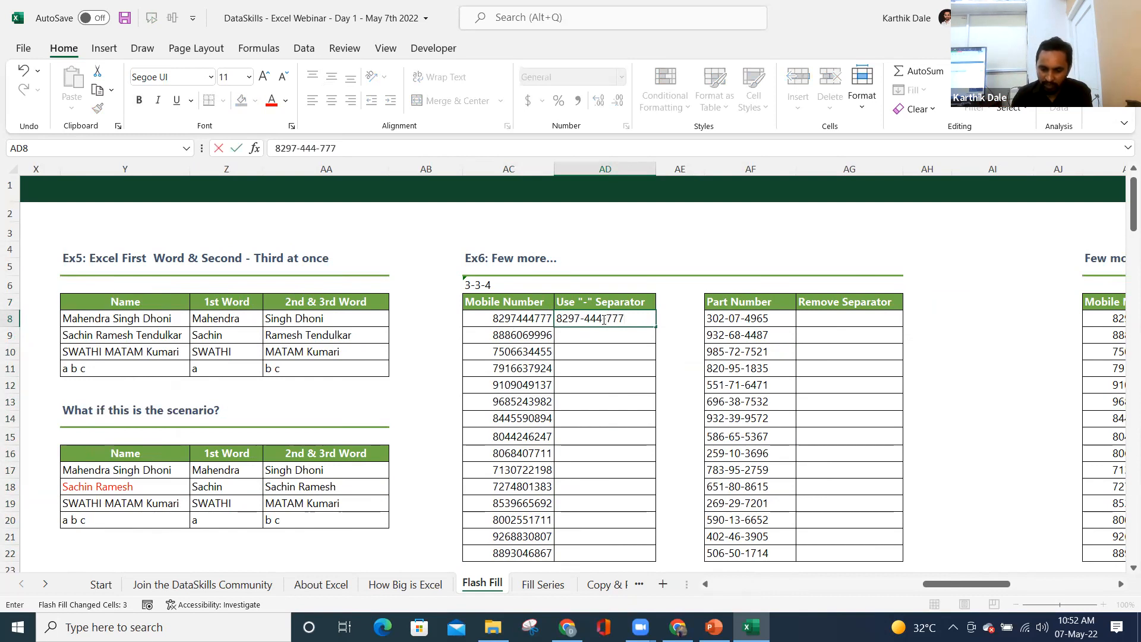
pyautogui.press('Return')
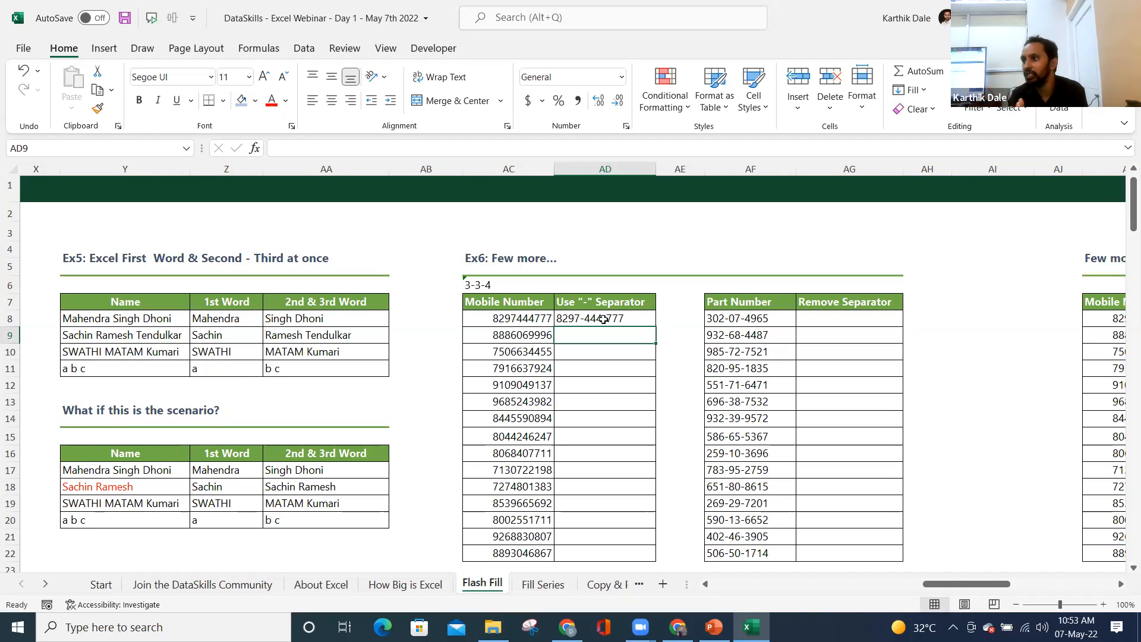
pyautogui.hotkey('ctrl', 'e')
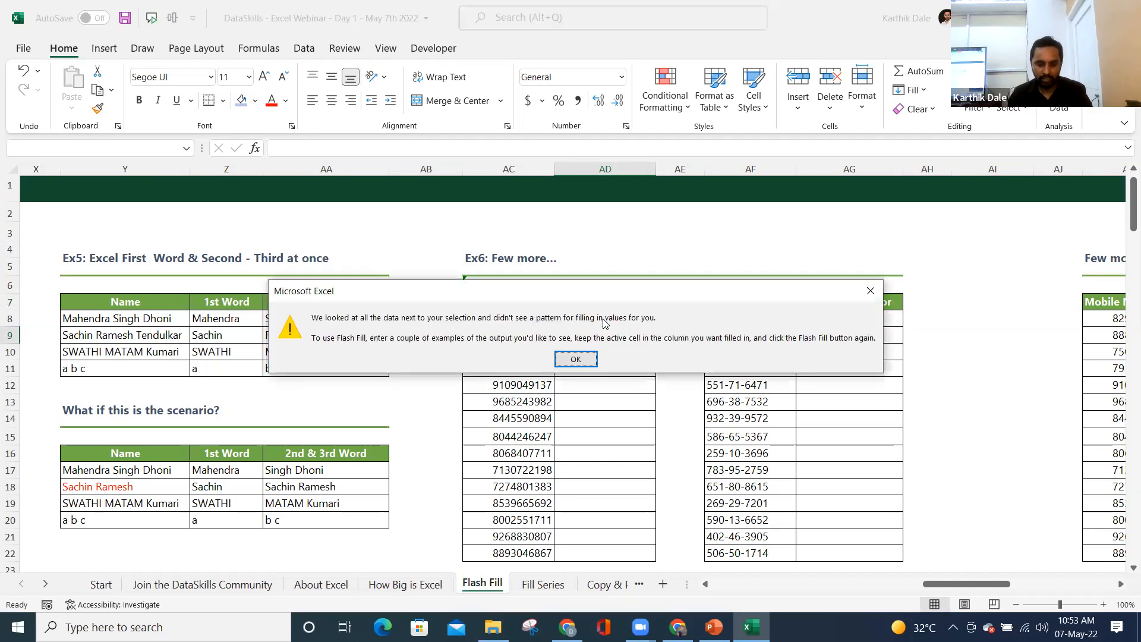
pyautogui.click(578, 358)
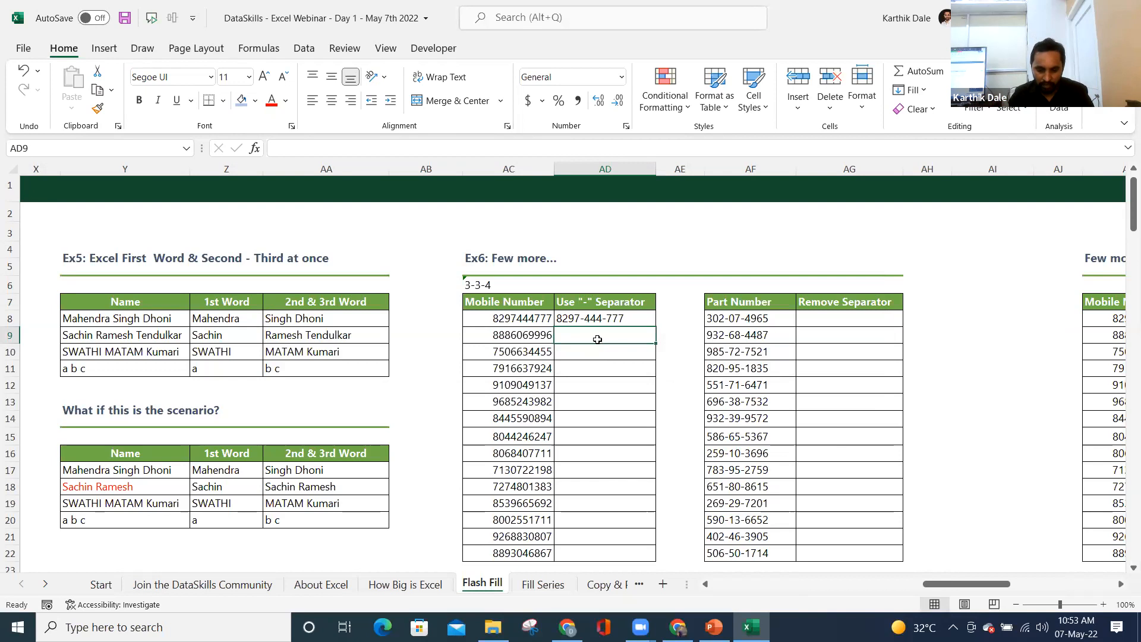
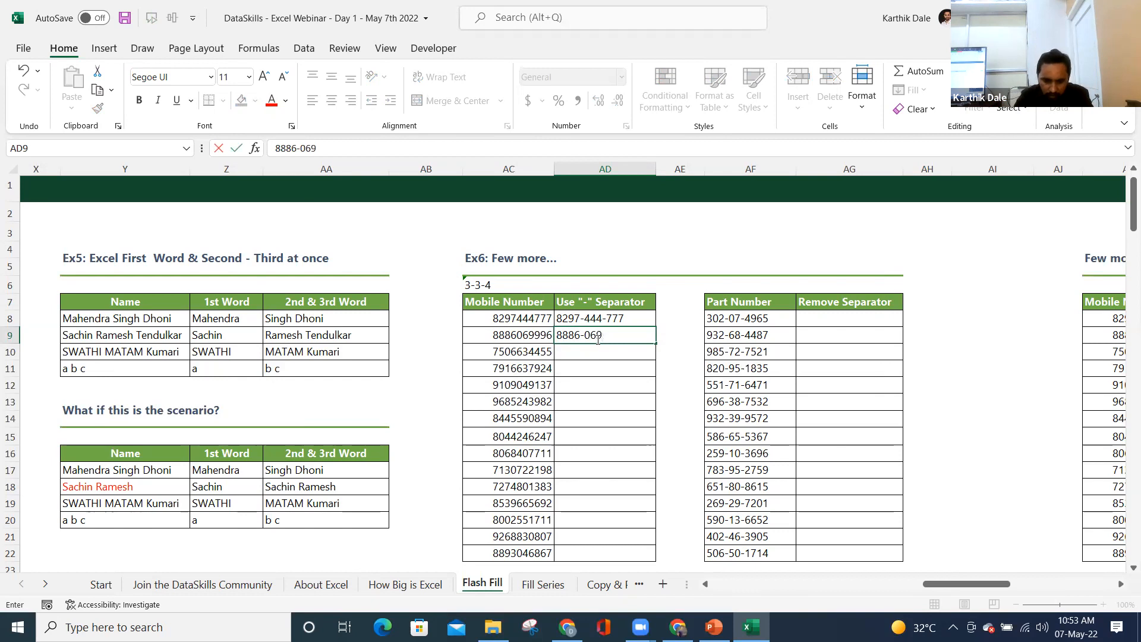
pyautogui.press('Return')
pyautogui.hotkey('ctrl', 'e')
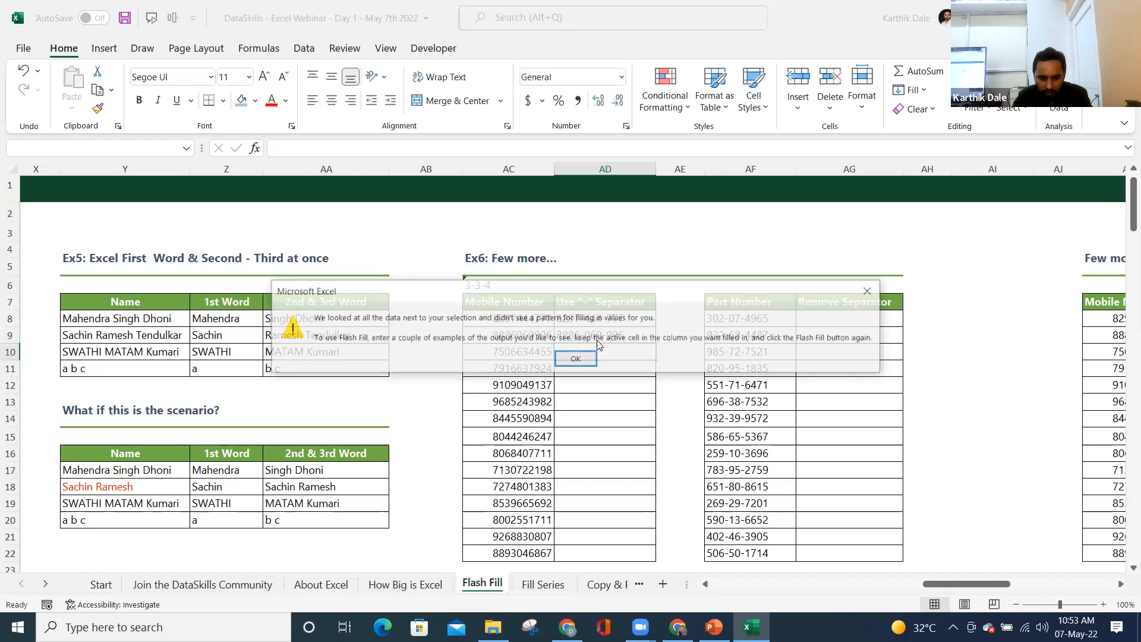
pyautogui.press('Return')
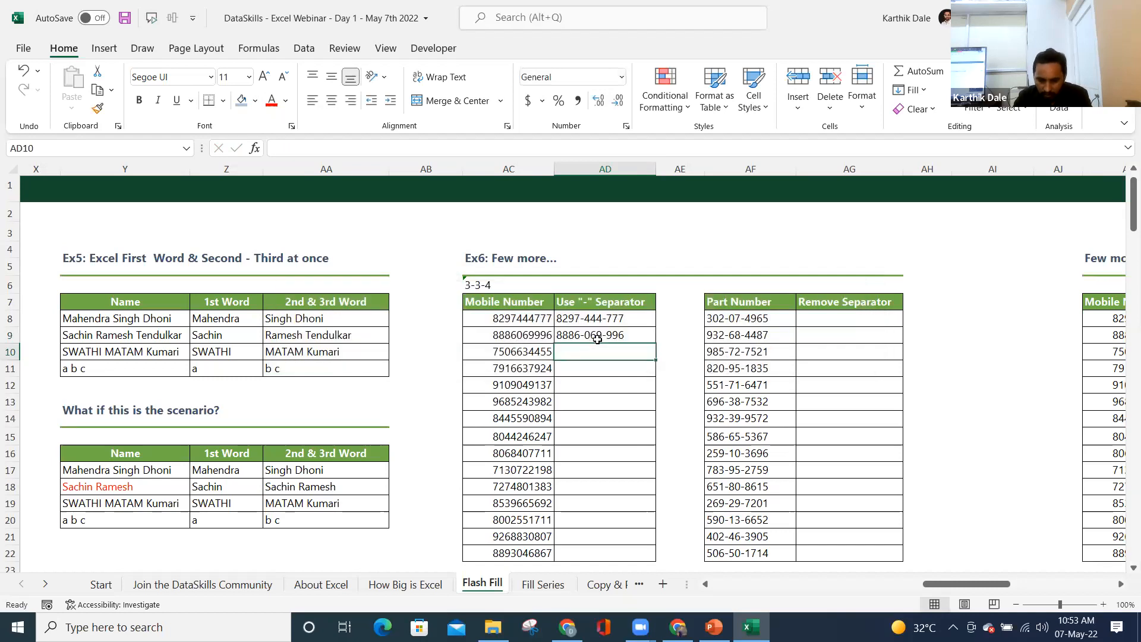
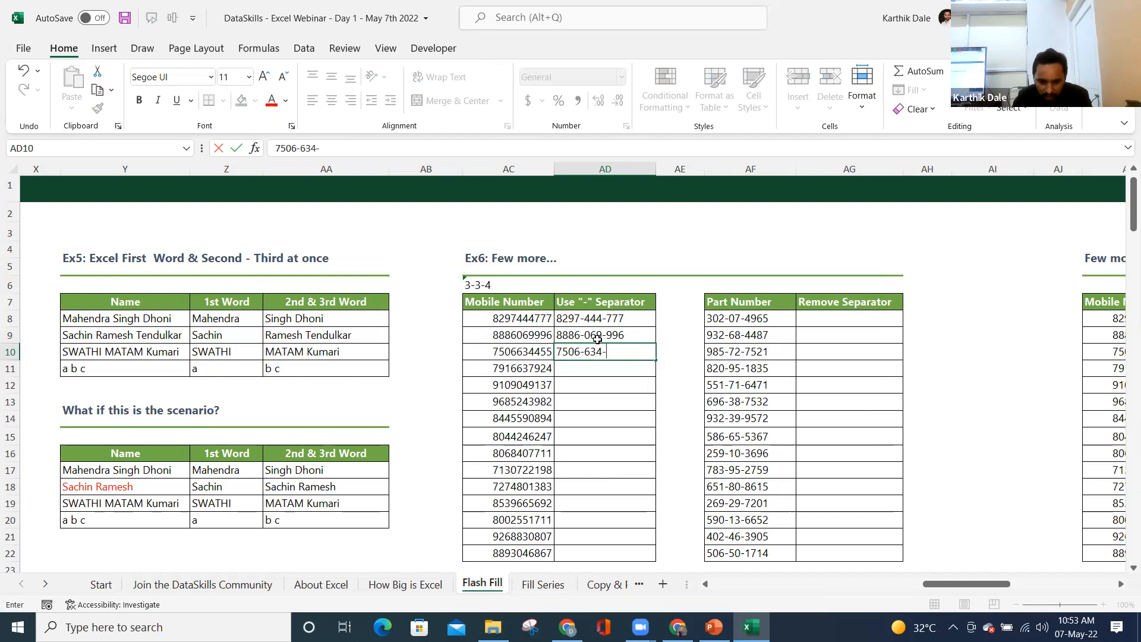
pyautogui.press('Return')
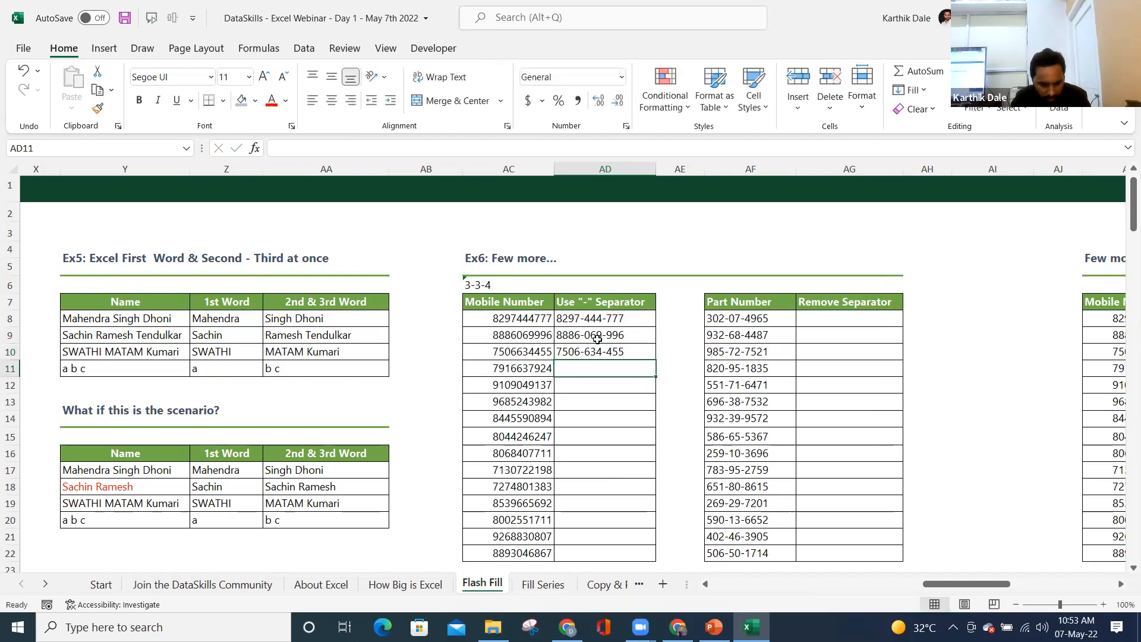
pyautogui.hotkey('ctrl', 'e')
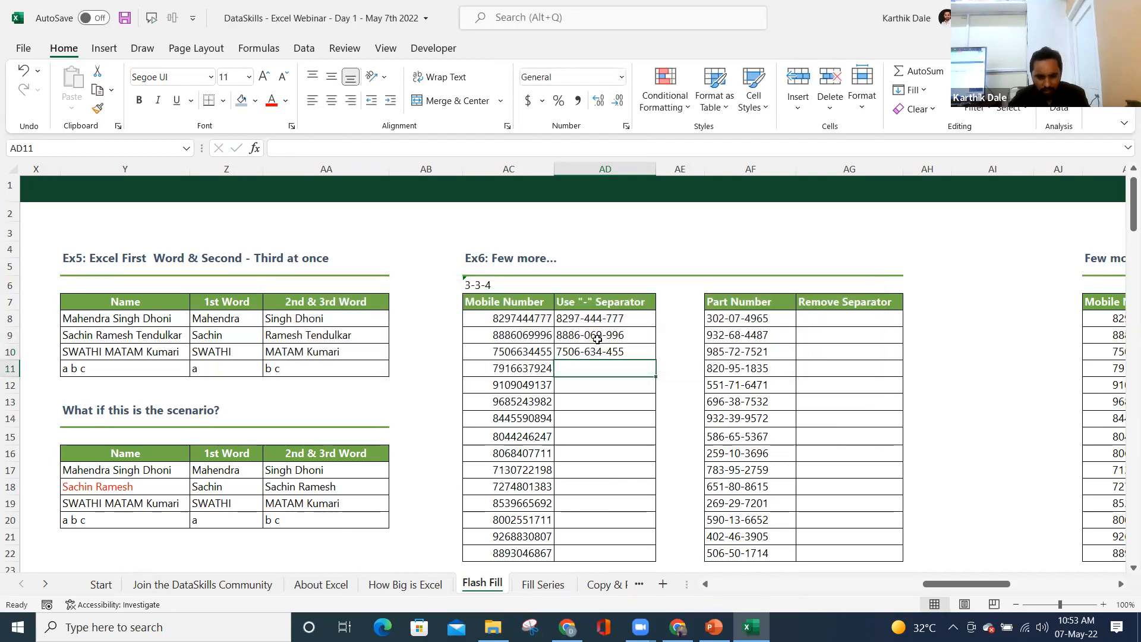
# - Delete the 3-3-4 label and save the workbook
pyautogui.click(504, 321)
pyautogui.scroll(-1, 563, 361)
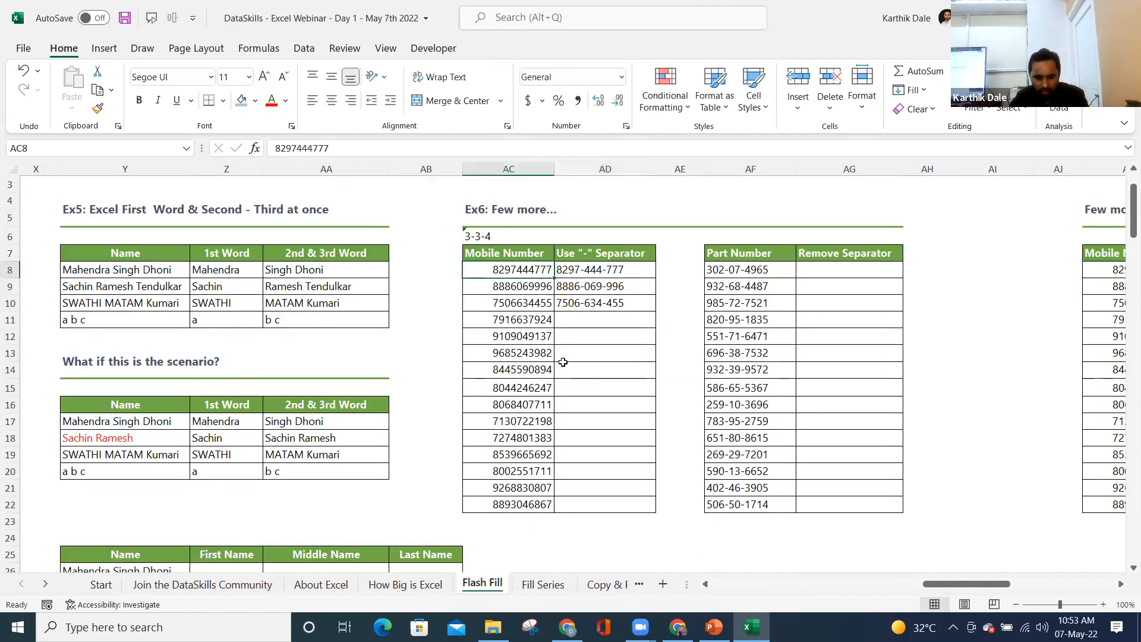
pyautogui.click(473, 231)
pyautogui.press('Delete')
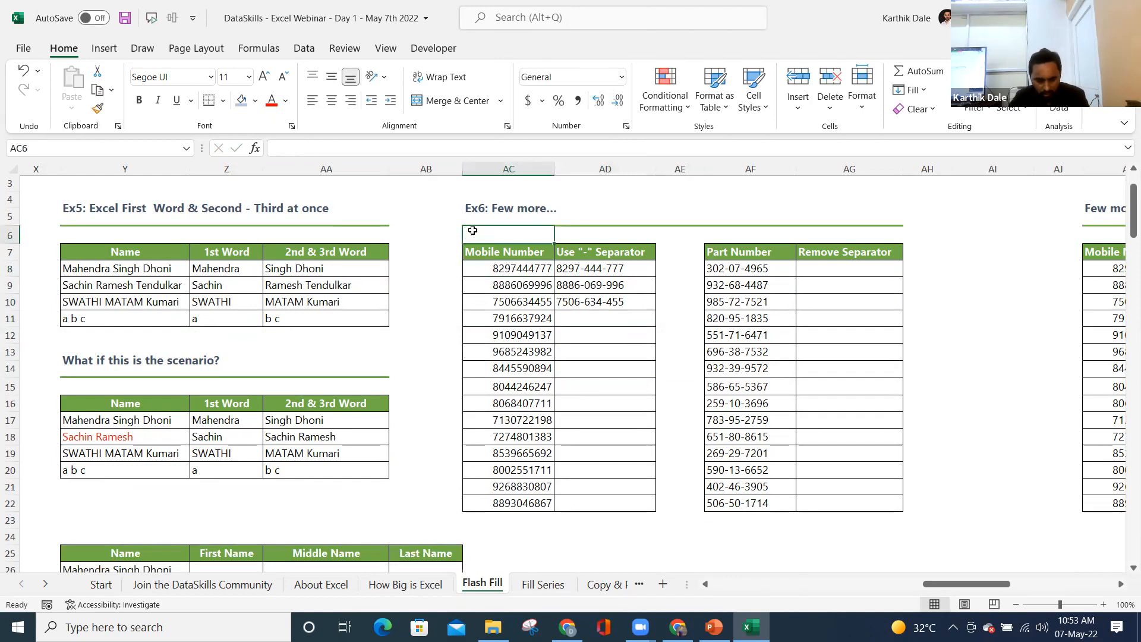
pyautogui.hotkey('ctrl', 's')
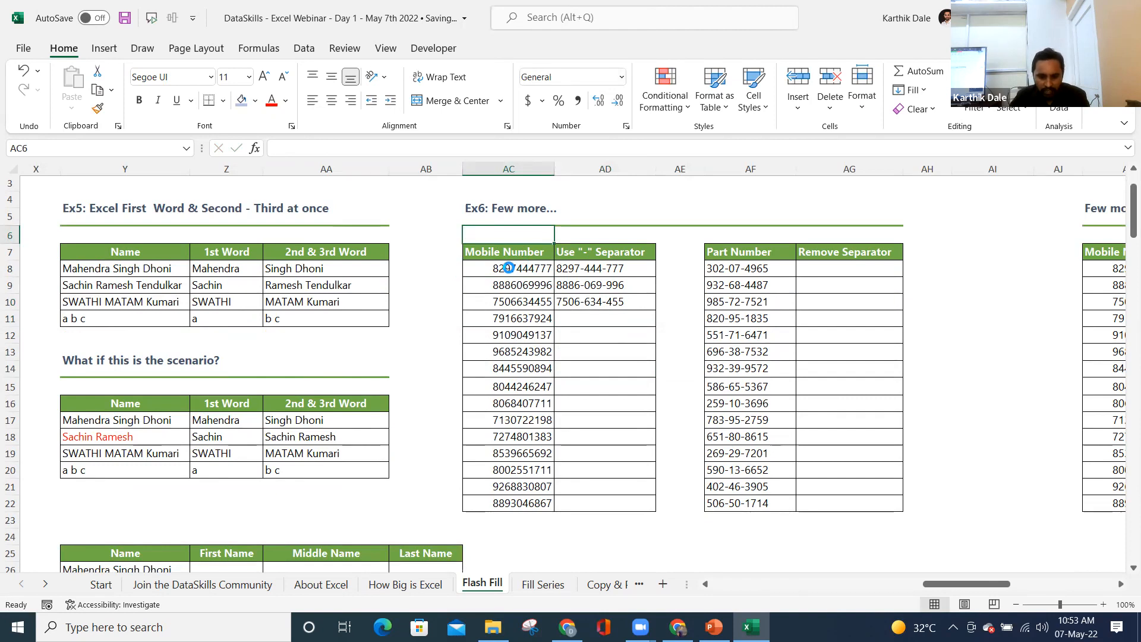
pyautogui.click(508, 268)
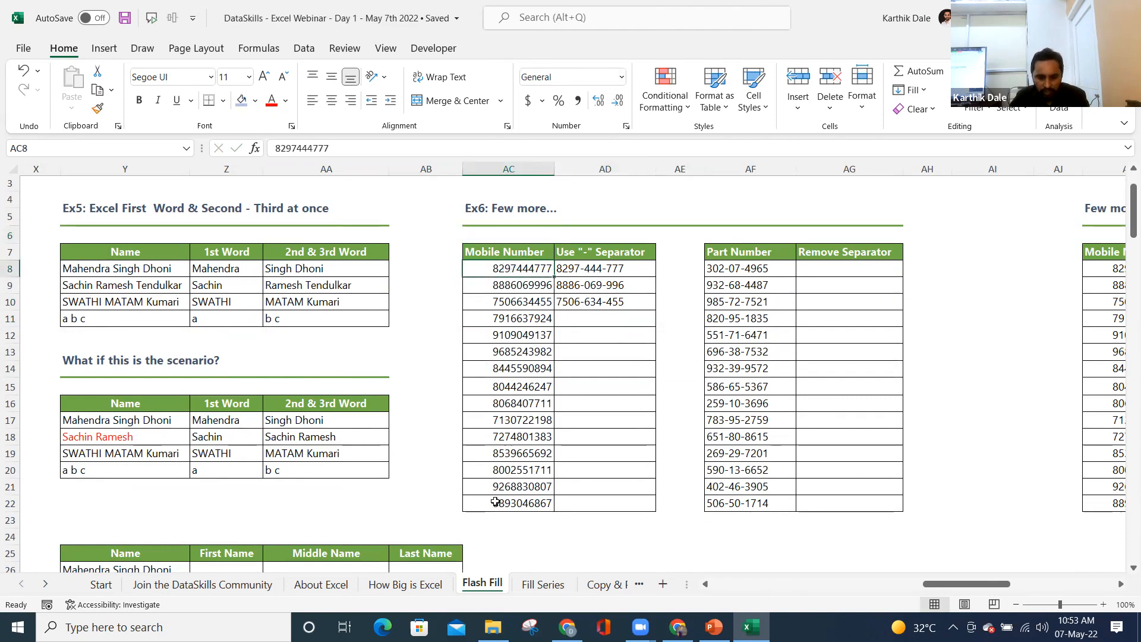
pyautogui.keyDown('shift'); pyautogui.click(514, 504); pyautogui.keyUp('shift')
pyautogui.hotkey('ctrl', 'c')
pyautogui.scroll(-3, 726, 434)
pyautogui.click(724, 418)
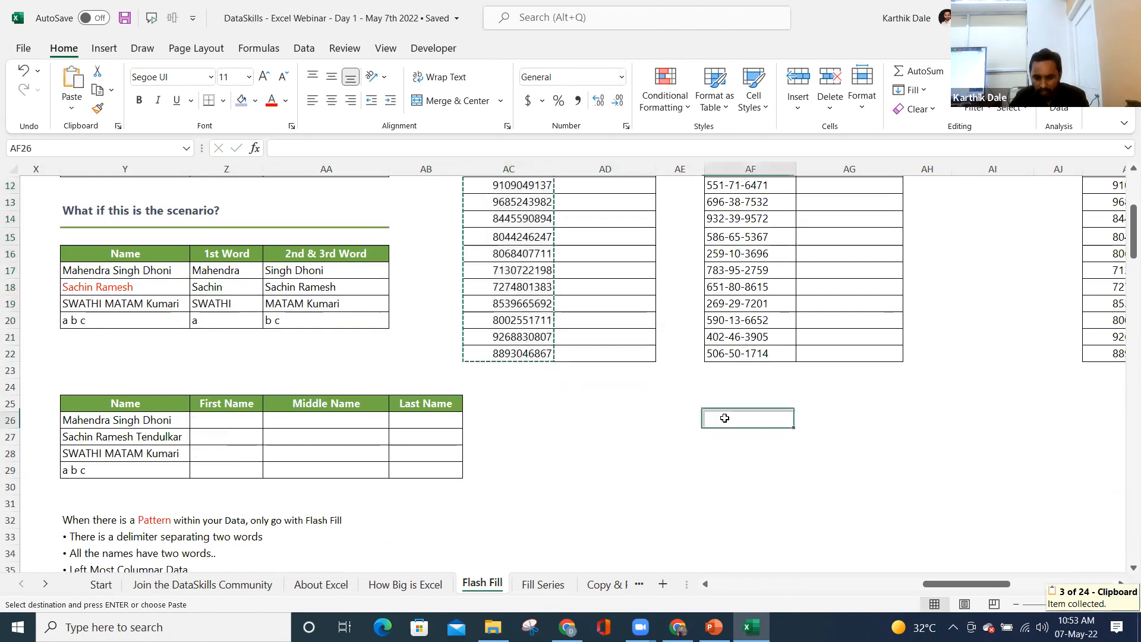
pyautogui.hotkey('ctrl', 'v')
pyautogui.click(823, 416)
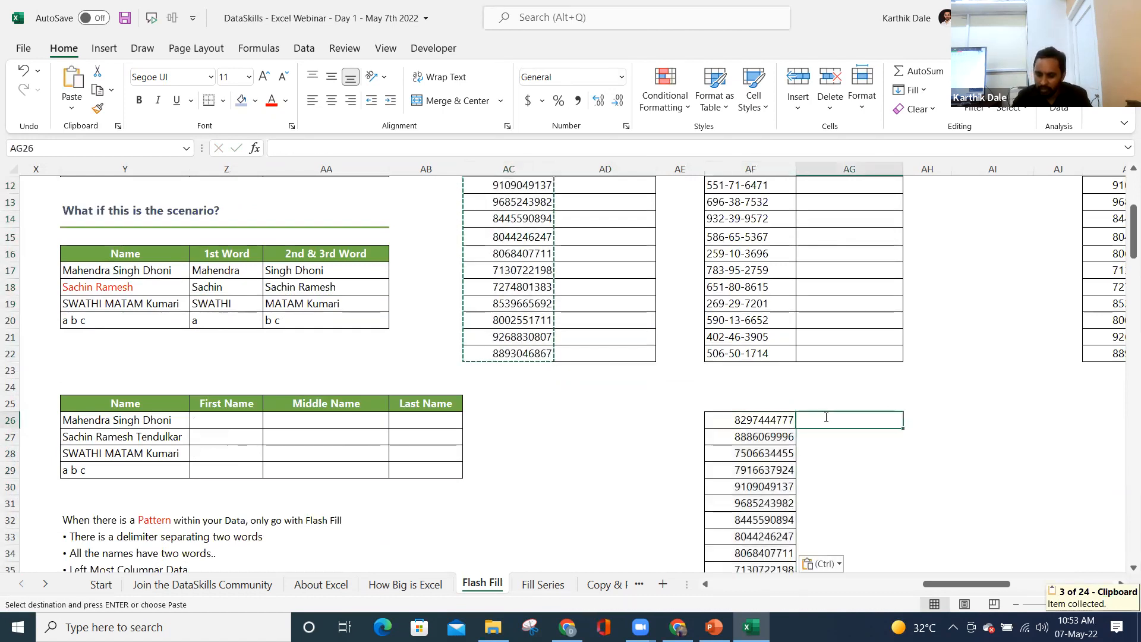
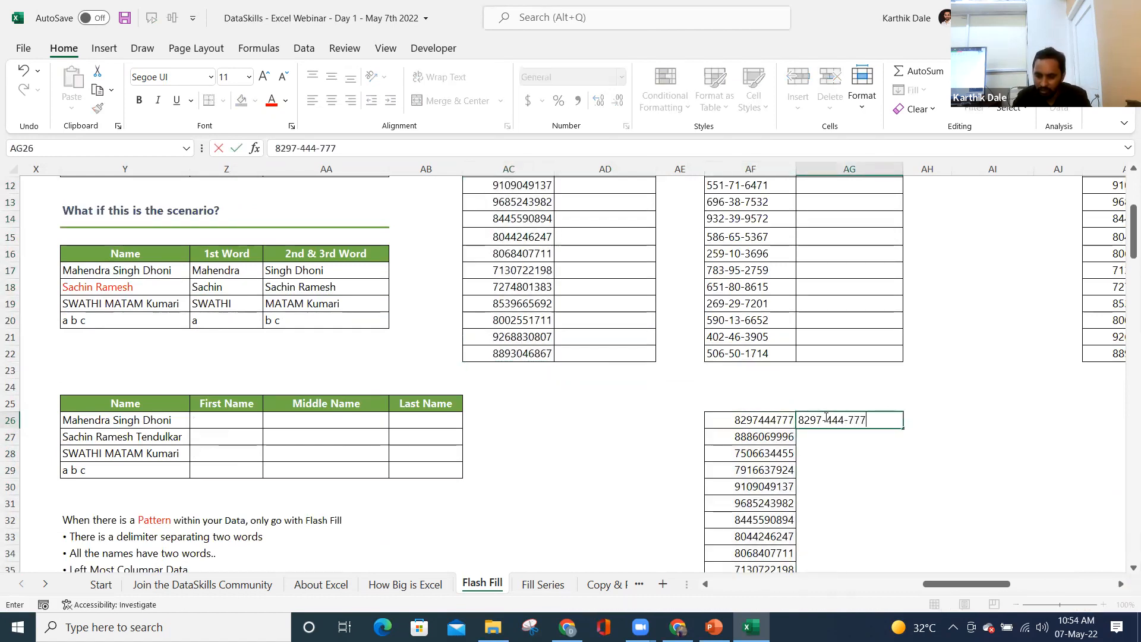
pyautogui.press('Return')
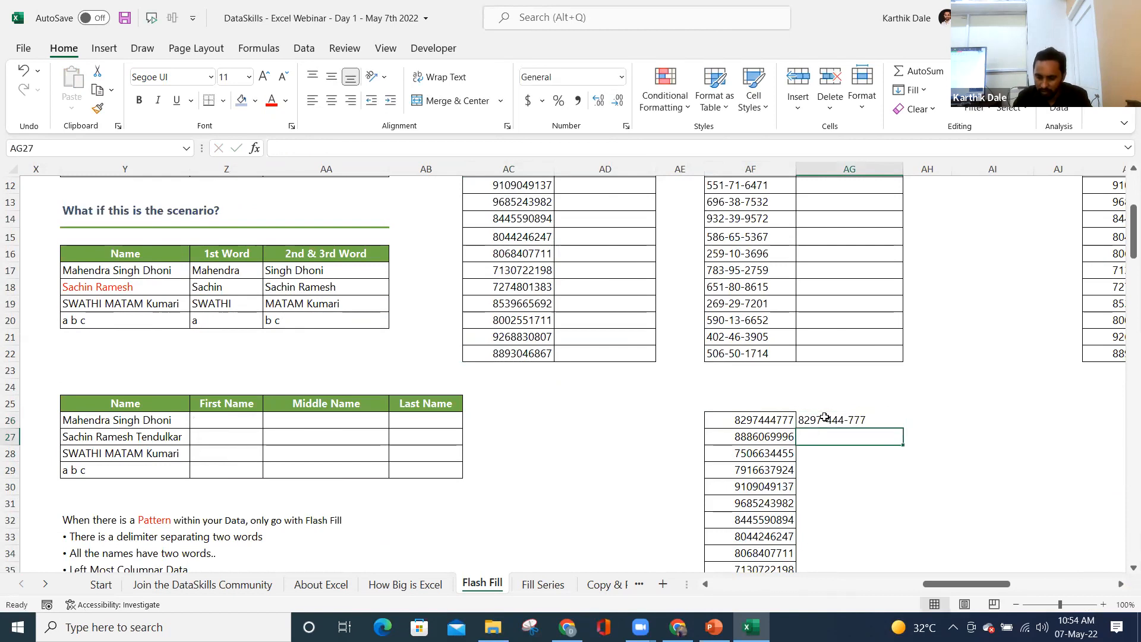
pyautogui.write('888')
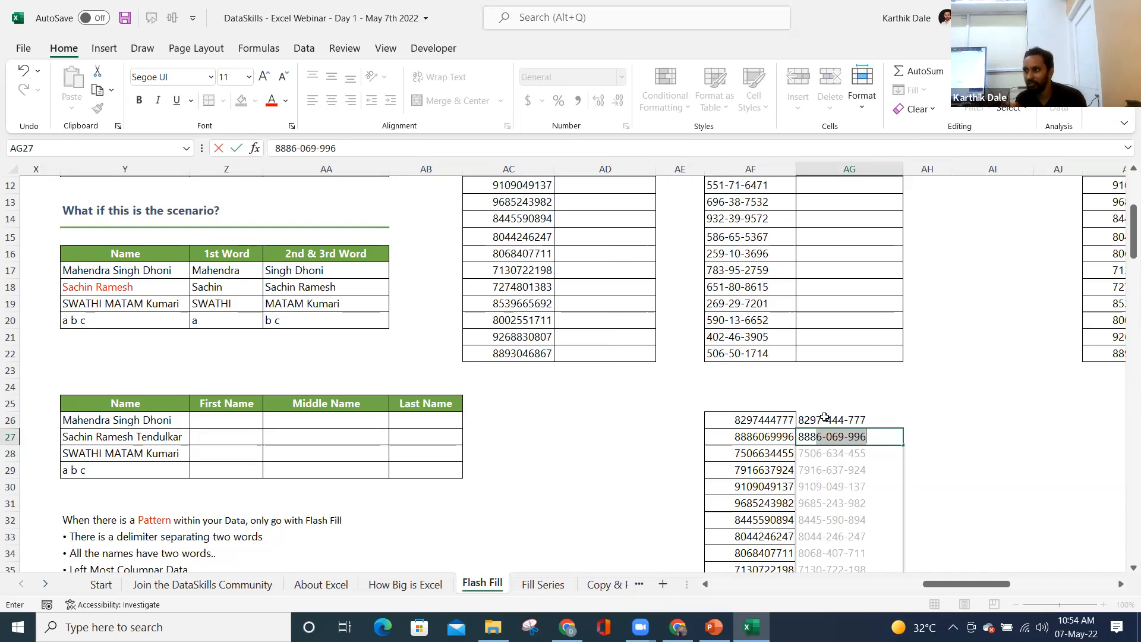
pyautogui.press('Return')
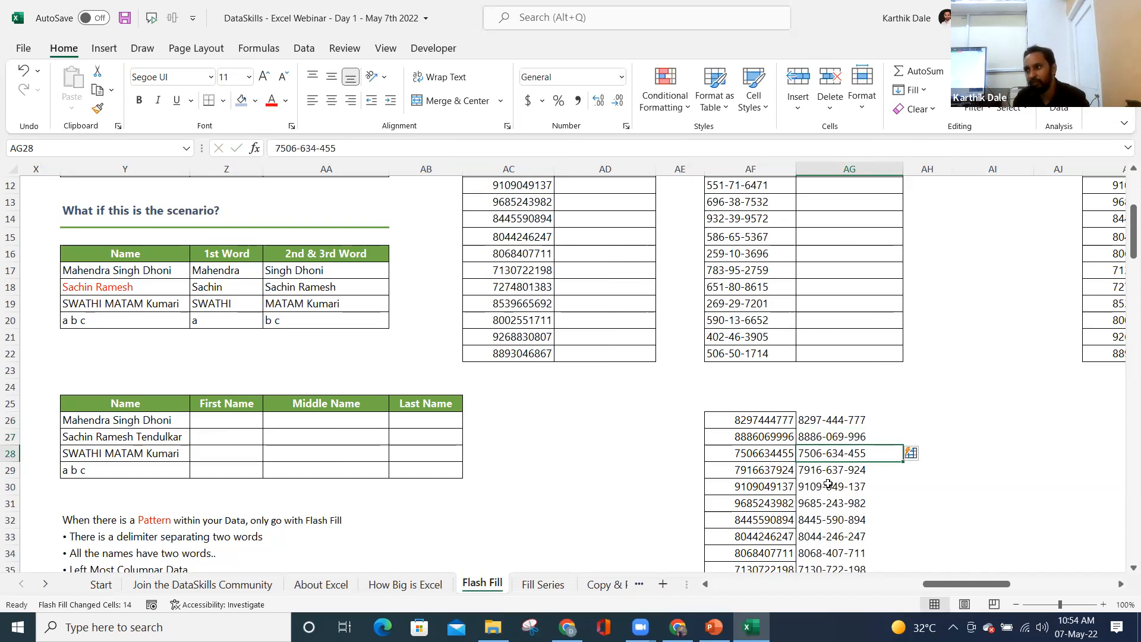
pyautogui.press('Up')
pyautogui.hotkey('ctrl', 'shift', 'Down')
pyautogui.press('Delete')
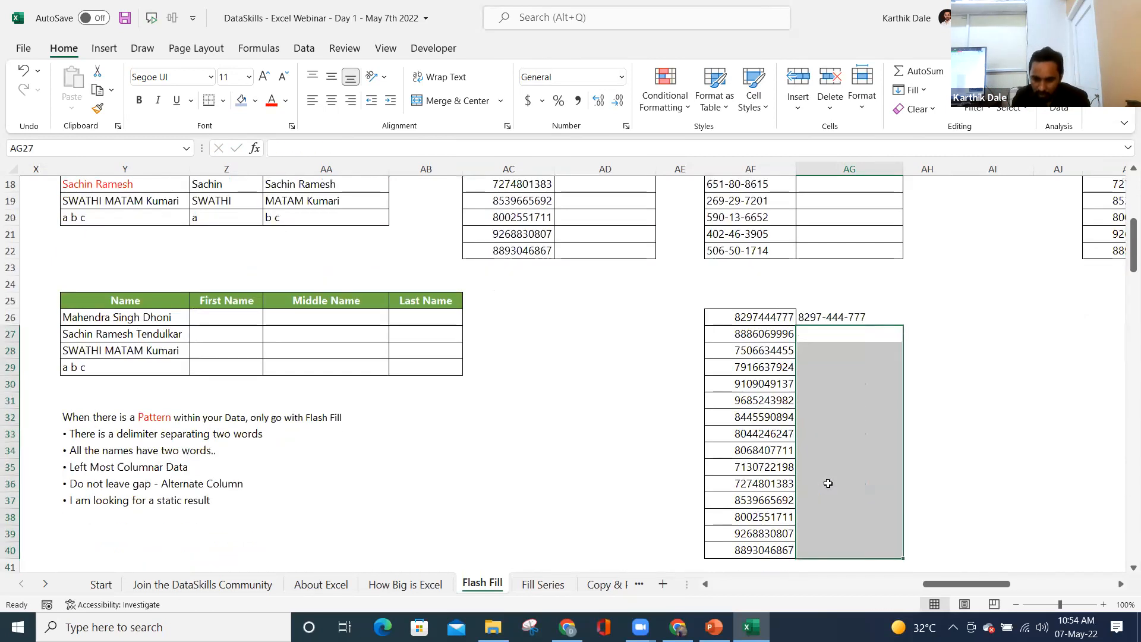
pyautogui.hotkey('ctrl', 'e')
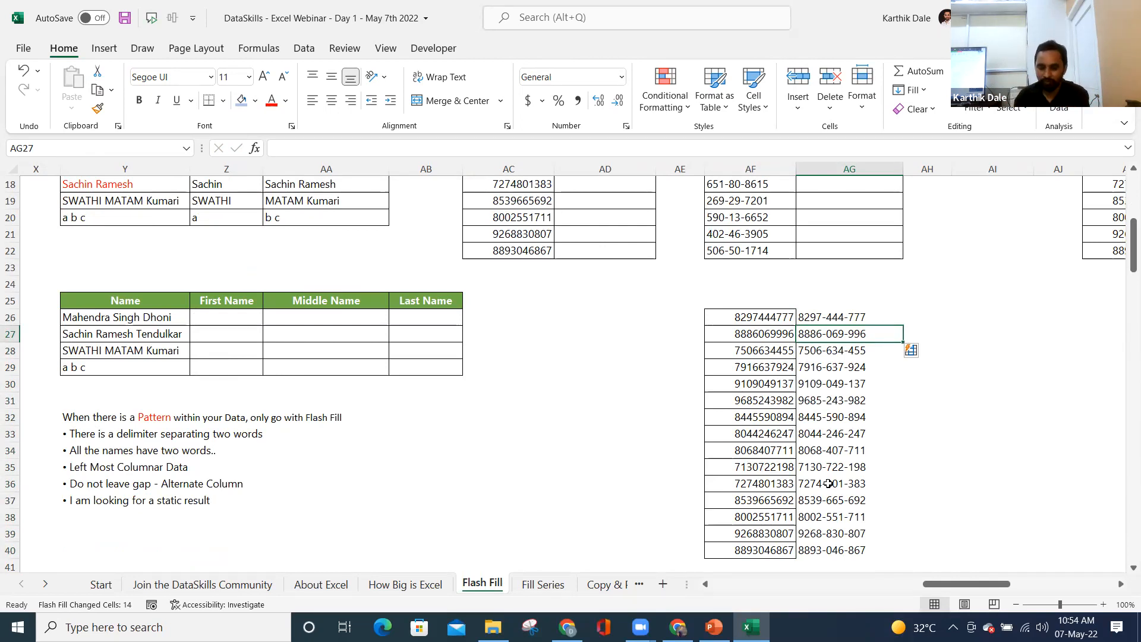
pyautogui.scroll(4, 829, 483)
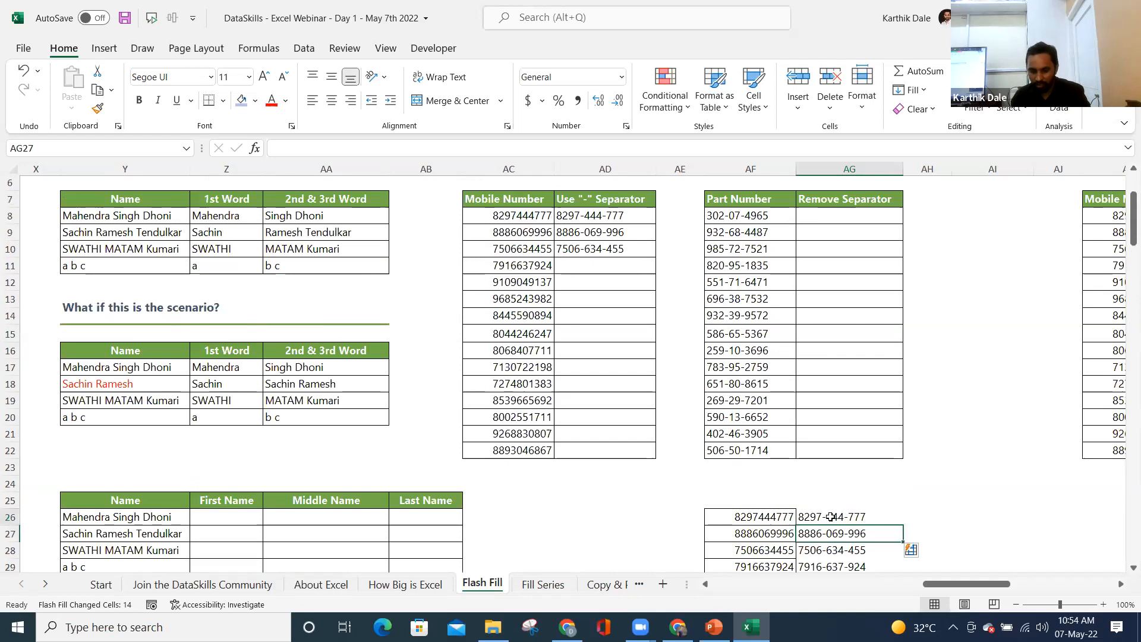
# - Copy the fifteen dashed numbers from AG26:AG40 and paste them into the separator column at AD8
pyautogui.click(831, 516)
pyautogui.hotkey('ctrl', 'shift', 'Down')
pyautogui.hotkey('ctrl', 'c')
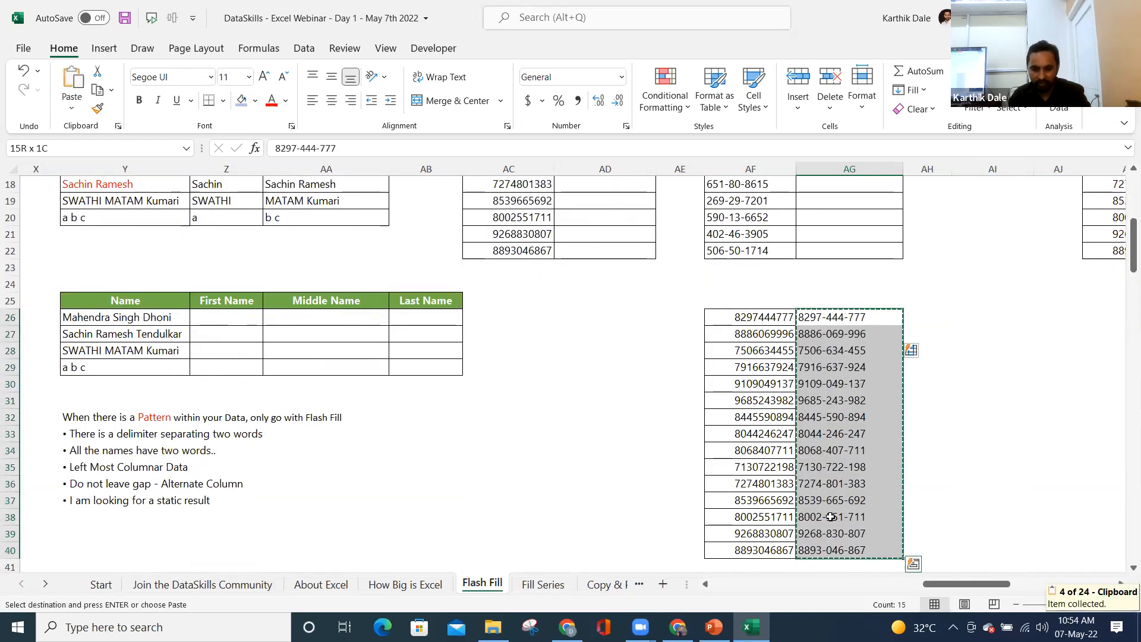
pyautogui.scroll(5, 714, 387)
pyautogui.click(597, 265)
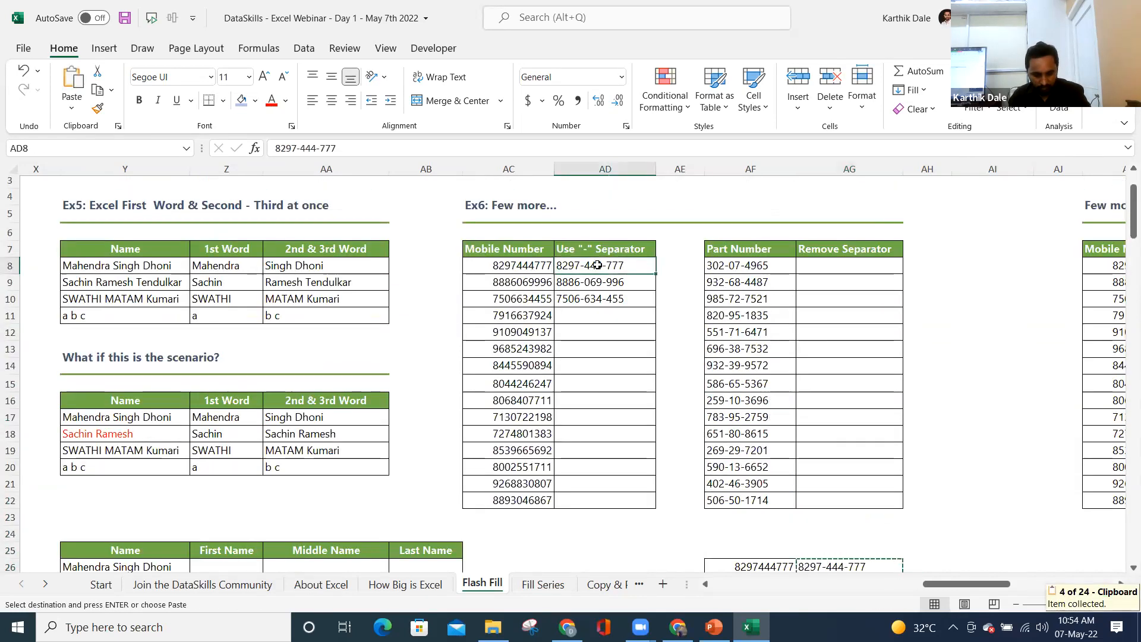
pyautogui.hotkey('ctrl', 'v')
pyautogui.press('Escape')
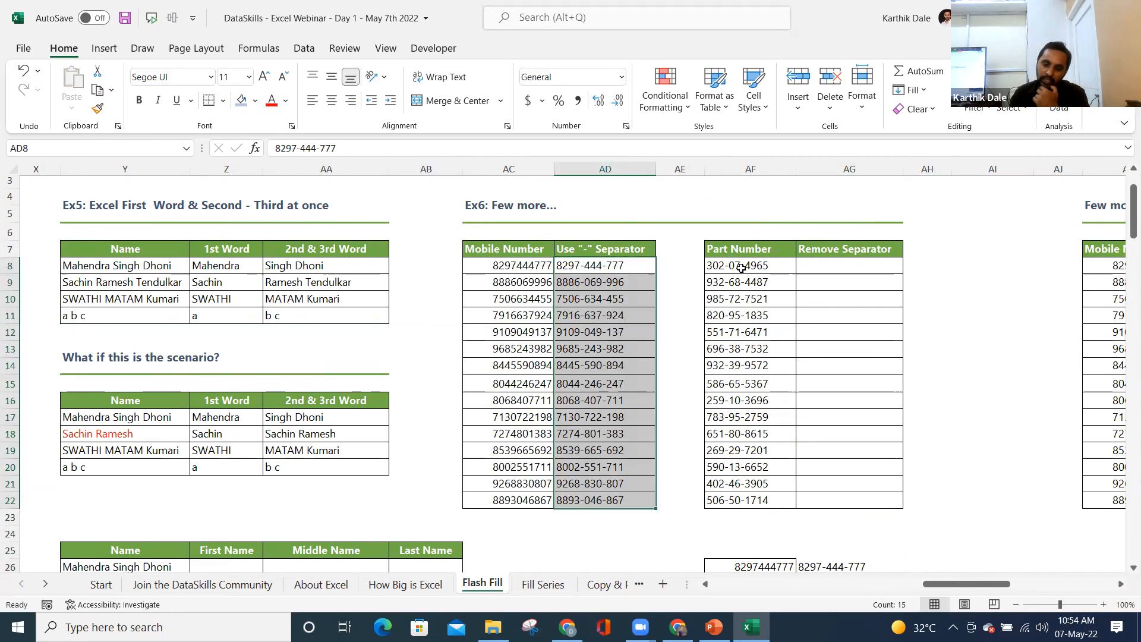
pyautogui.click(606, 265)
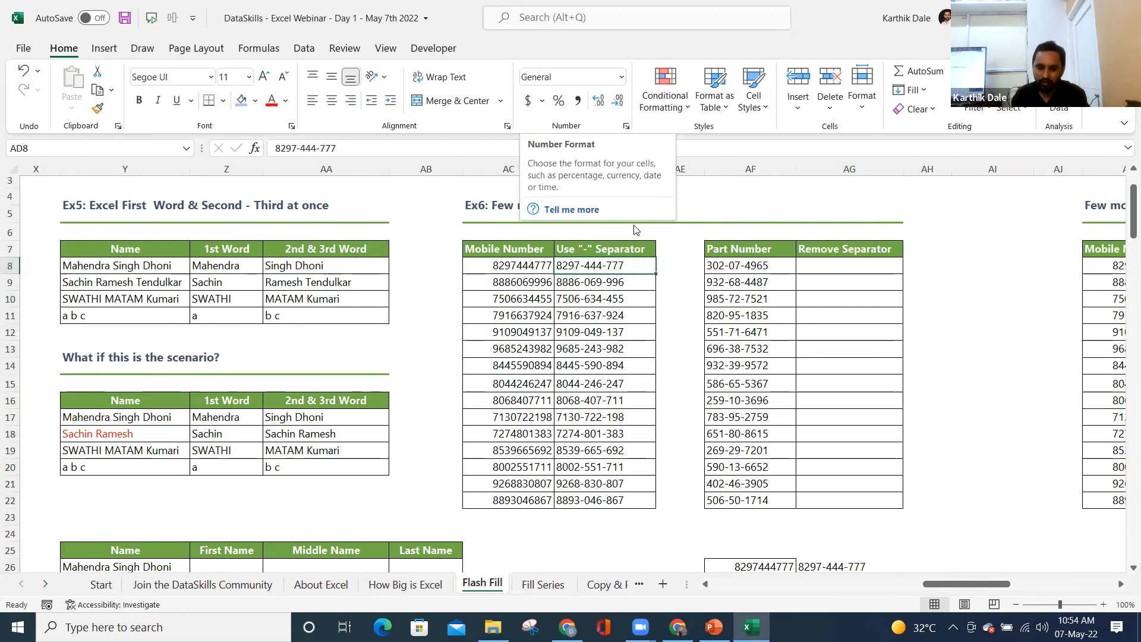
# - Change the fourth mobile number to 666555444
pyautogui.click(507, 315)
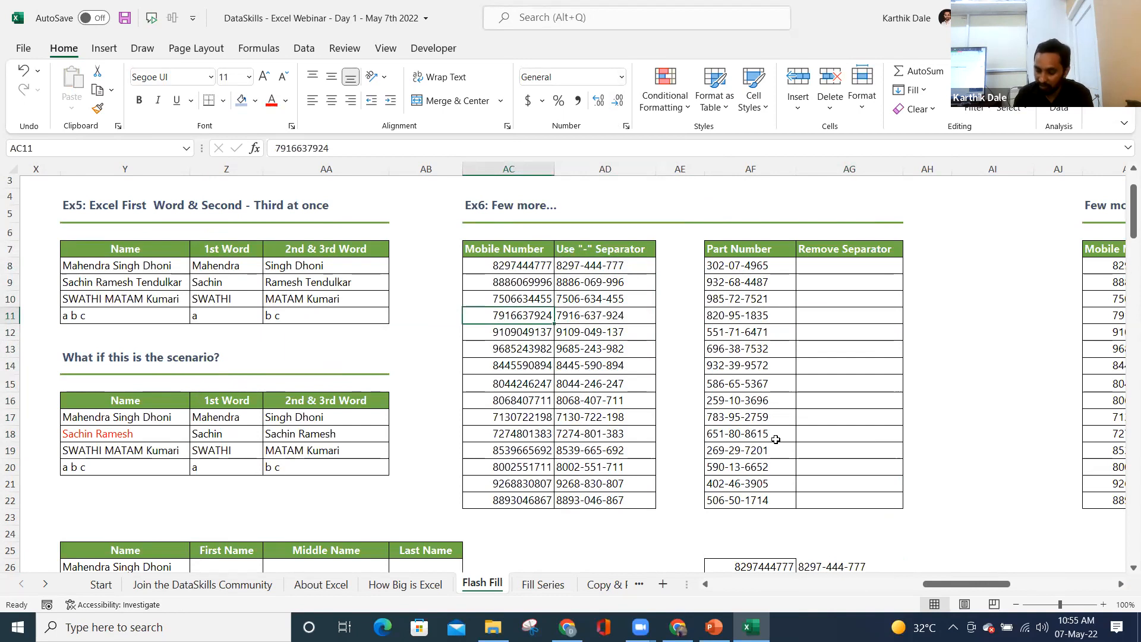
pyautogui.write('6666')
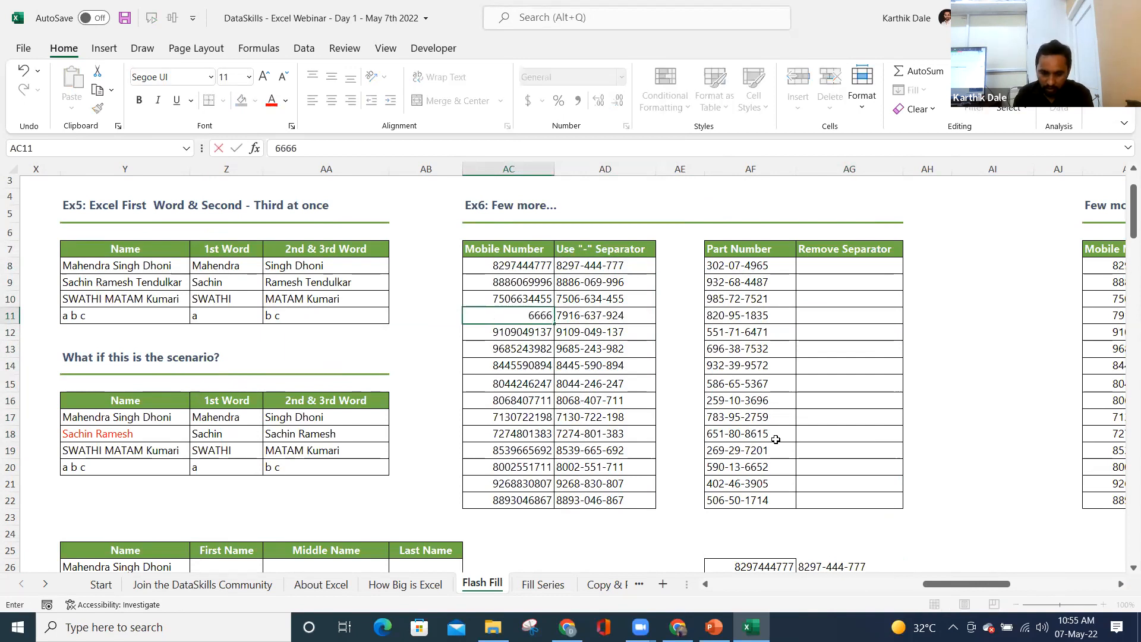
pyautogui.press('BackSpace')
pyautogui.write('5555444')
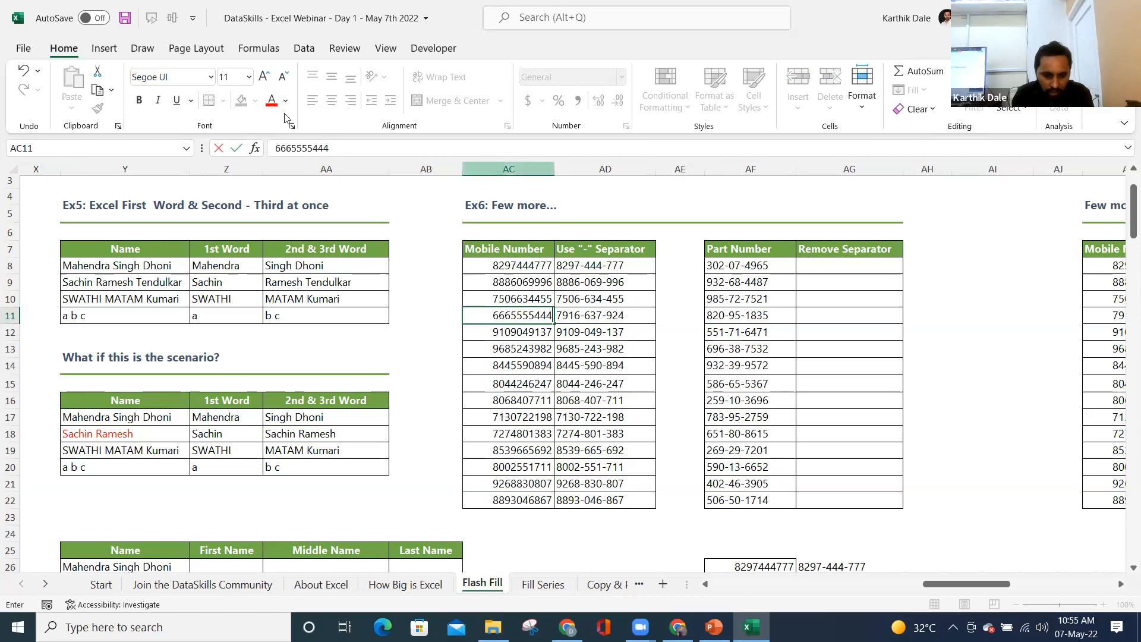
pyautogui.click(306, 148)
pyautogui.press('BackSpace')
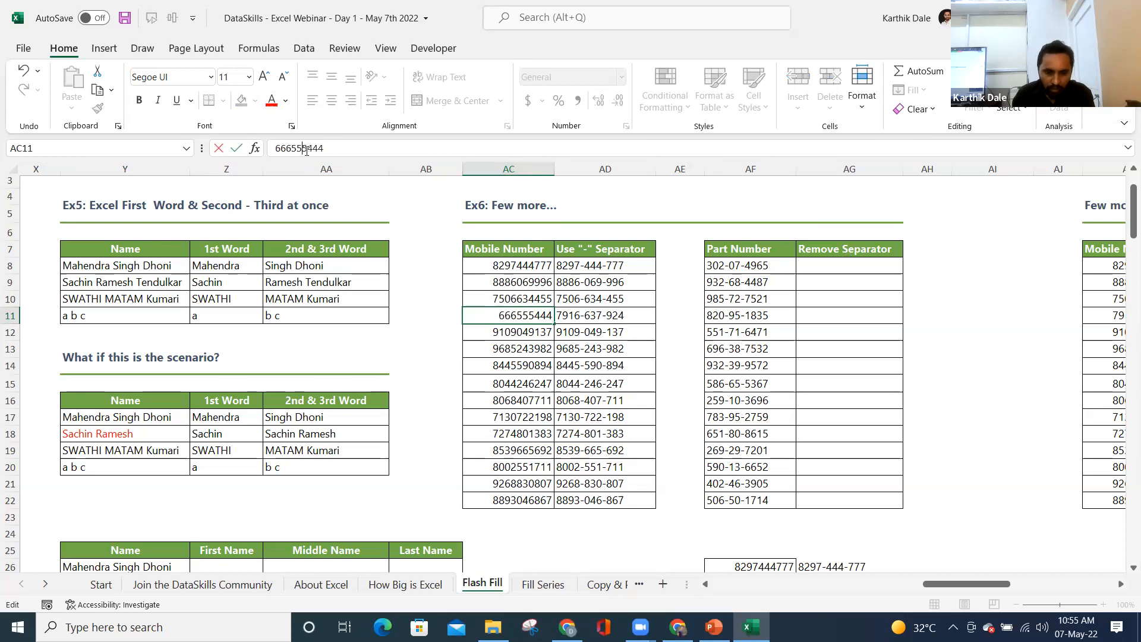
pyautogui.press('Return')
pyautogui.press('Up')
pyautogui.press('Right')
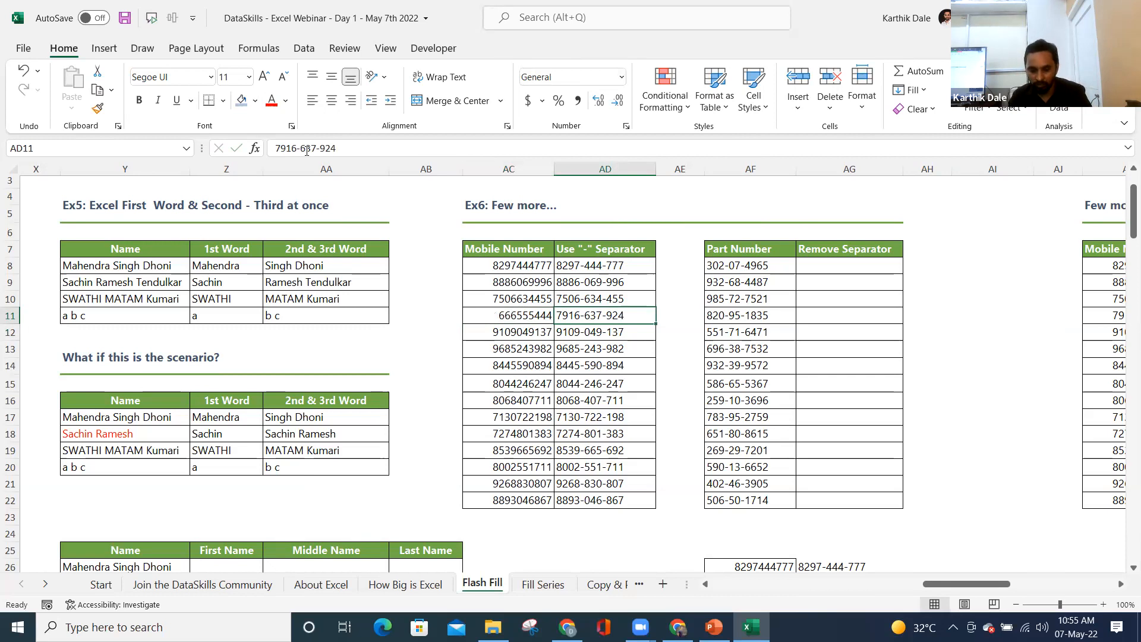
pyautogui.press('Up')
pyautogui.press('Up')
pyautogui.hotkey('ctrl', 'shift', 'Down')
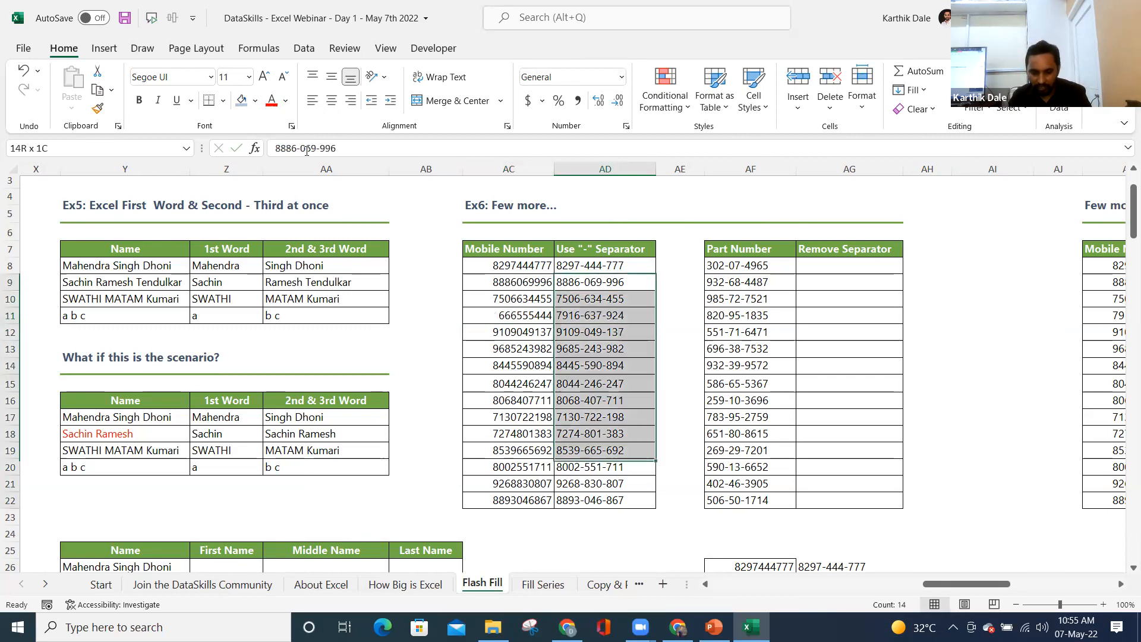
pyautogui.press('Delete')
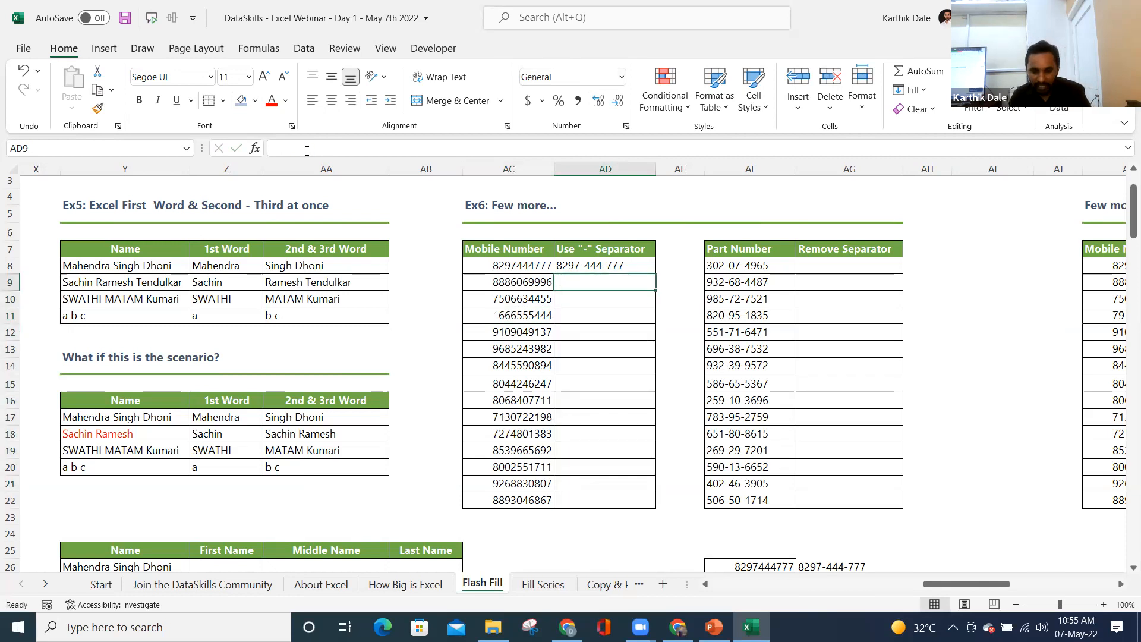
pyautogui.hotkey('ctrl', 'e')
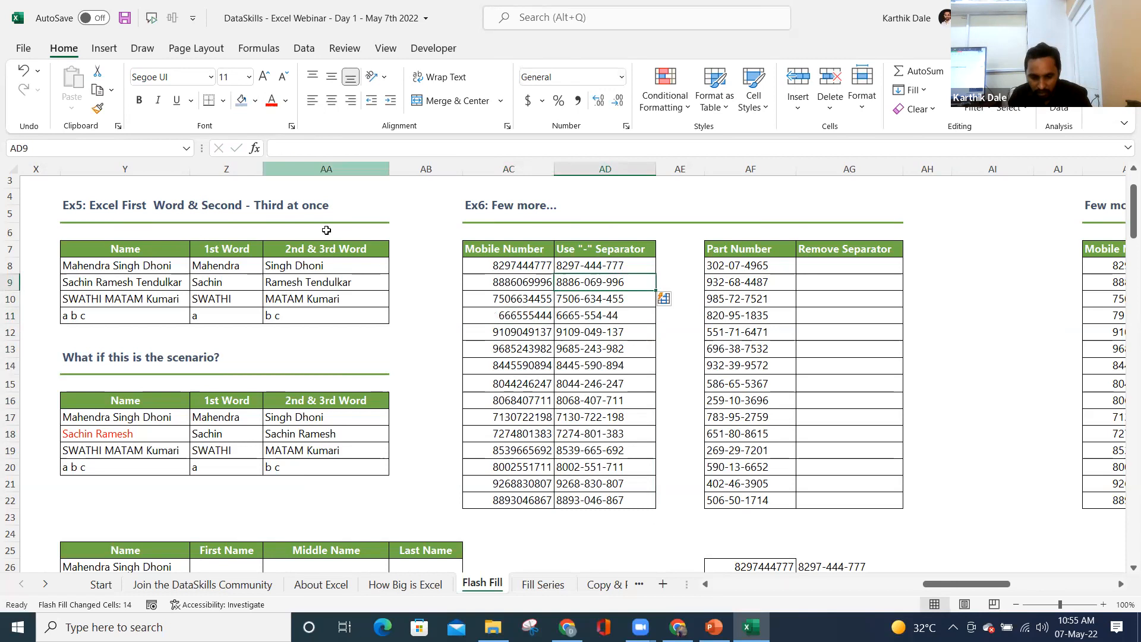
pyautogui.click(588, 315)
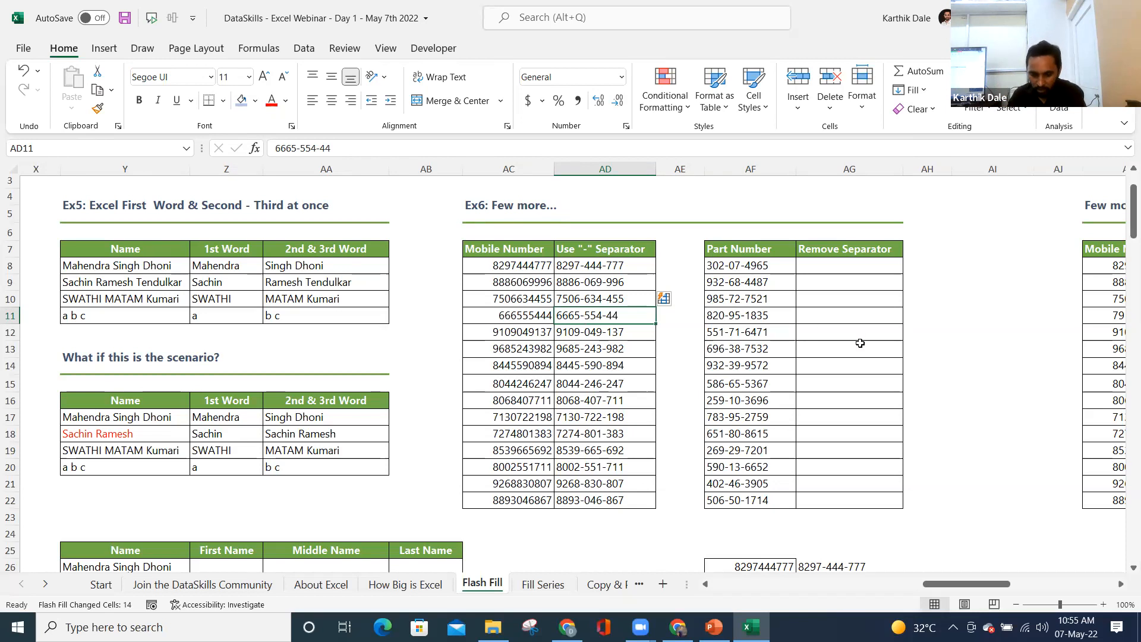
pyautogui.scroll(-5, 862, 345)
pyautogui.moveTo(935, 586); pyautogui.dragTo(1103, 581)
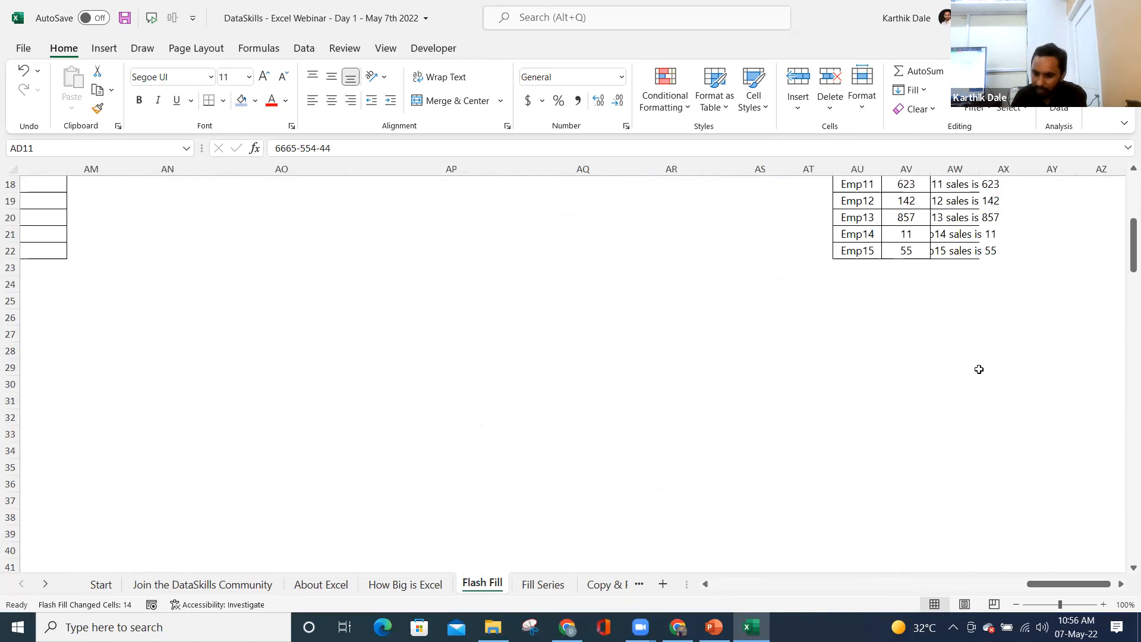
pyautogui.scroll(5, 987, 345)
pyautogui.moveTo(1068, 584); pyautogui.dragTo(935, 585)
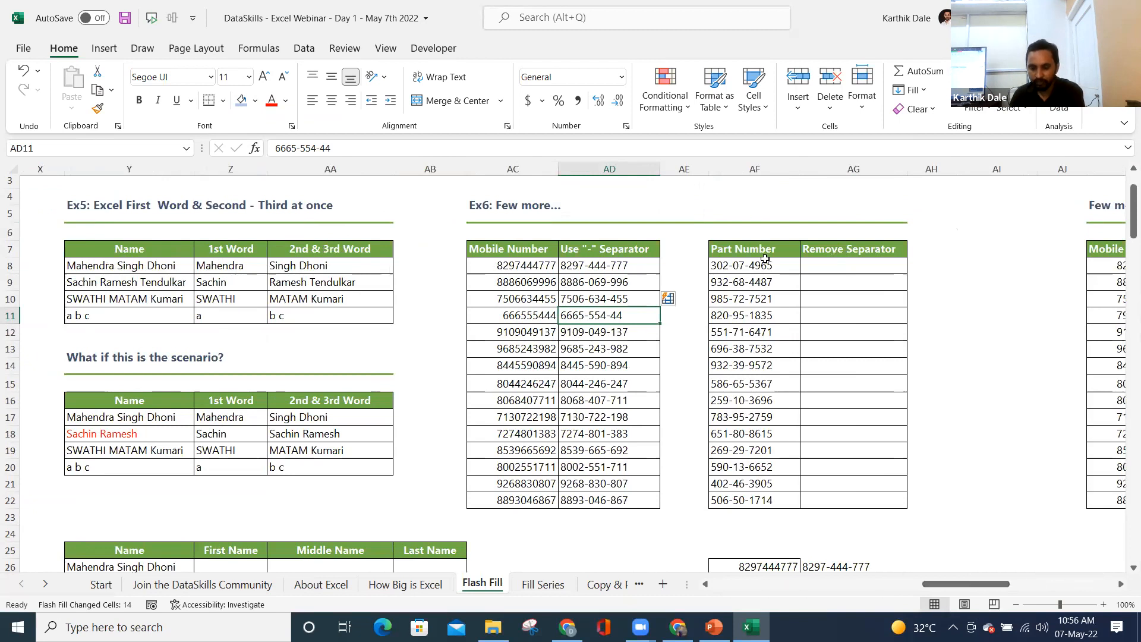
# - Select the mobile-number column in the Few more Examples table
pyautogui.click(818, 268)
pyautogui.press('Right')
pyautogui.press('Right')
pyautogui.press('Right')
pyautogui.press('Right')
pyautogui.press('Right')
pyautogui.press('Right')
pyautogui.press('Right')
pyautogui.press('Right')
pyautogui.press('Right')
pyautogui.press('Right')
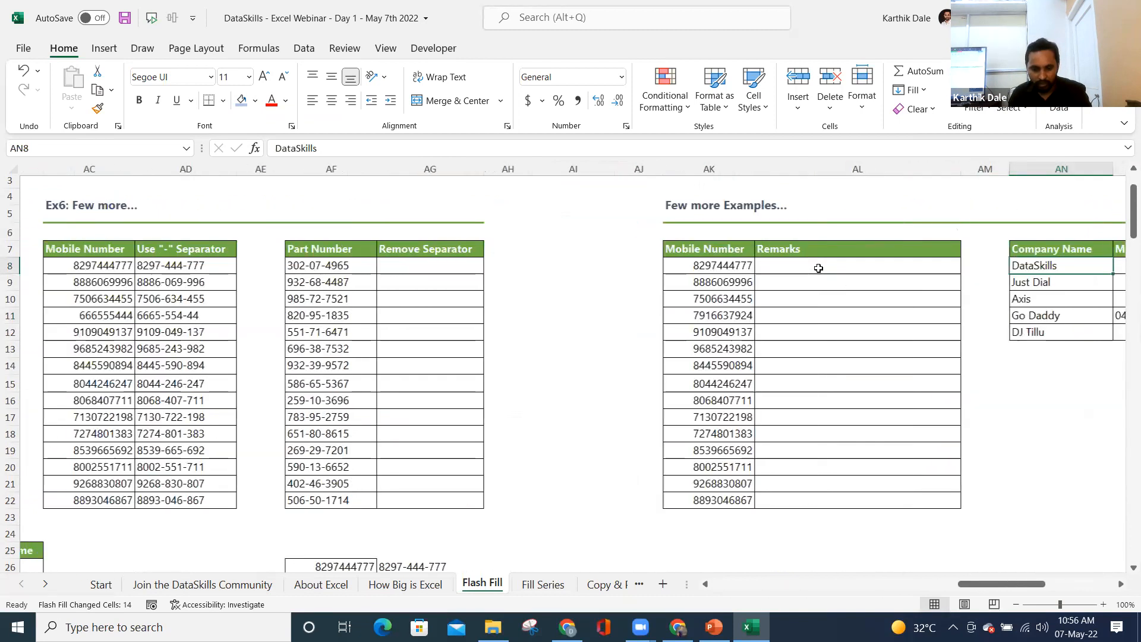
pyautogui.press('Left')
pyautogui.press('Left')
pyautogui.press('Left')
pyautogui.press('Left')
pyautogui.press('Left')
pyautogui.press('Left')
pyautogui.press('Left')
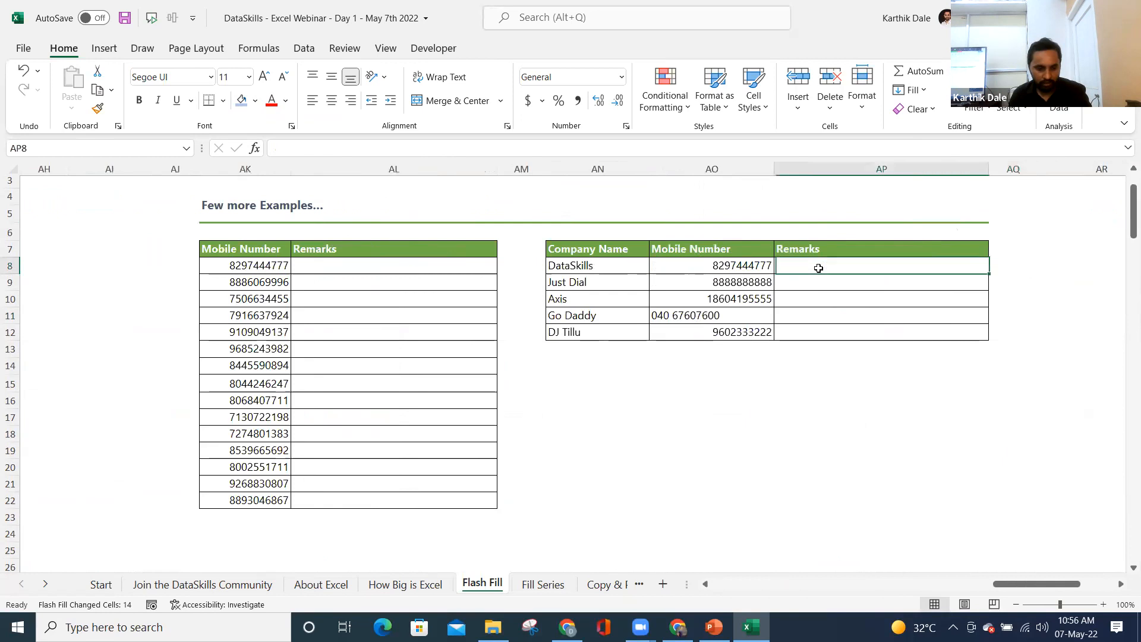
pyautogui.press('Right')
pyautogui.hotkey('ctrl', 'shift', 'Down')
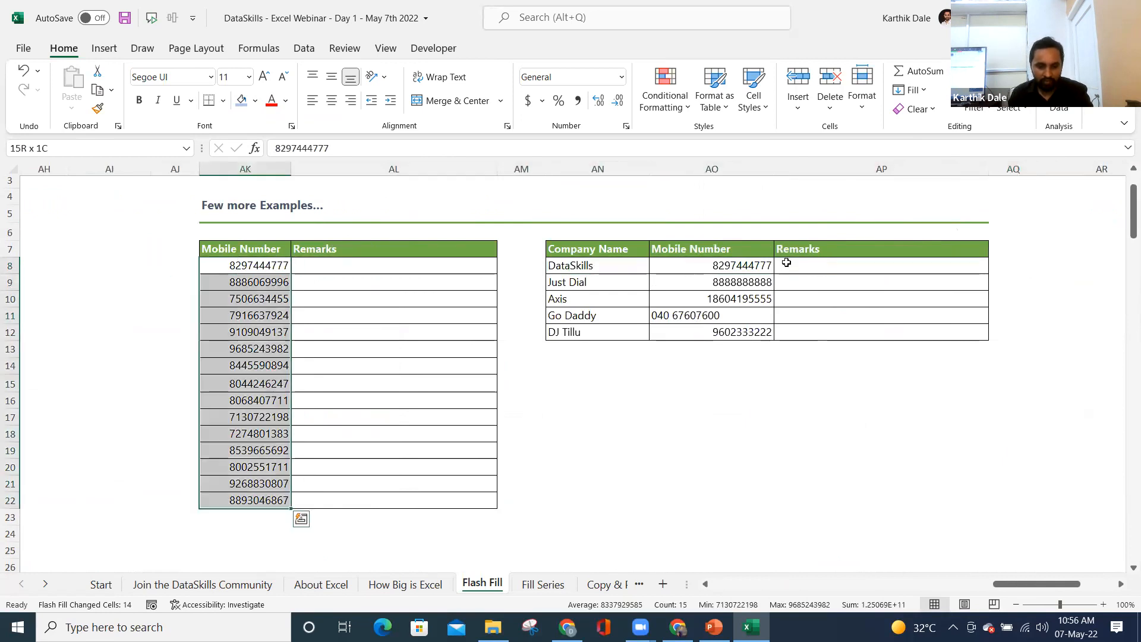
pyautogui.click(332, 265)
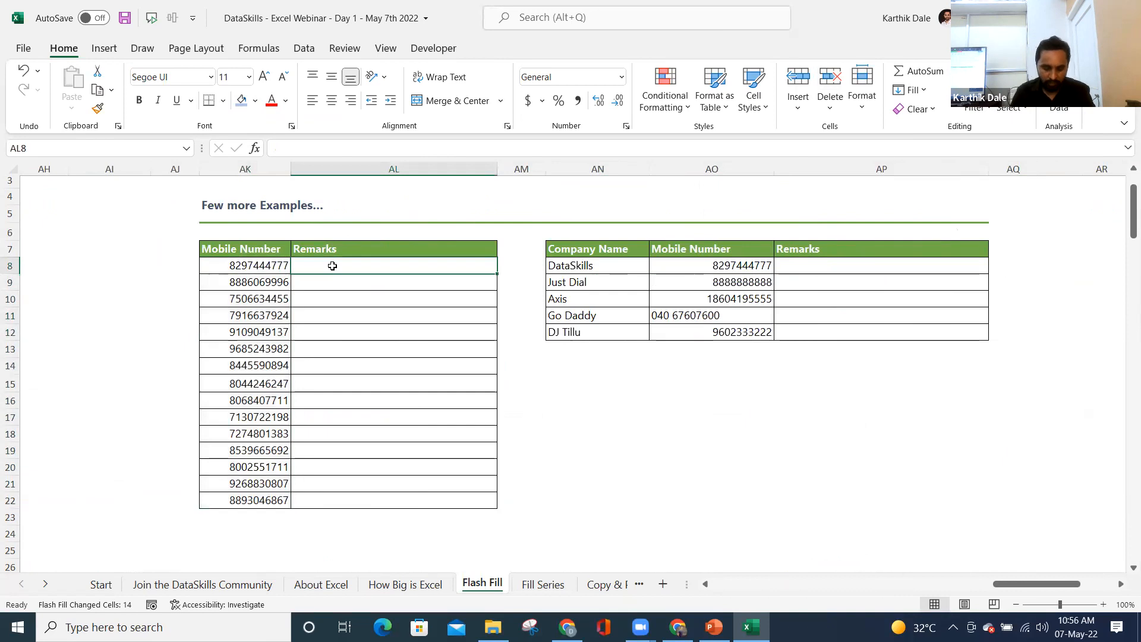
pyautogui.write('My Mobile nu')
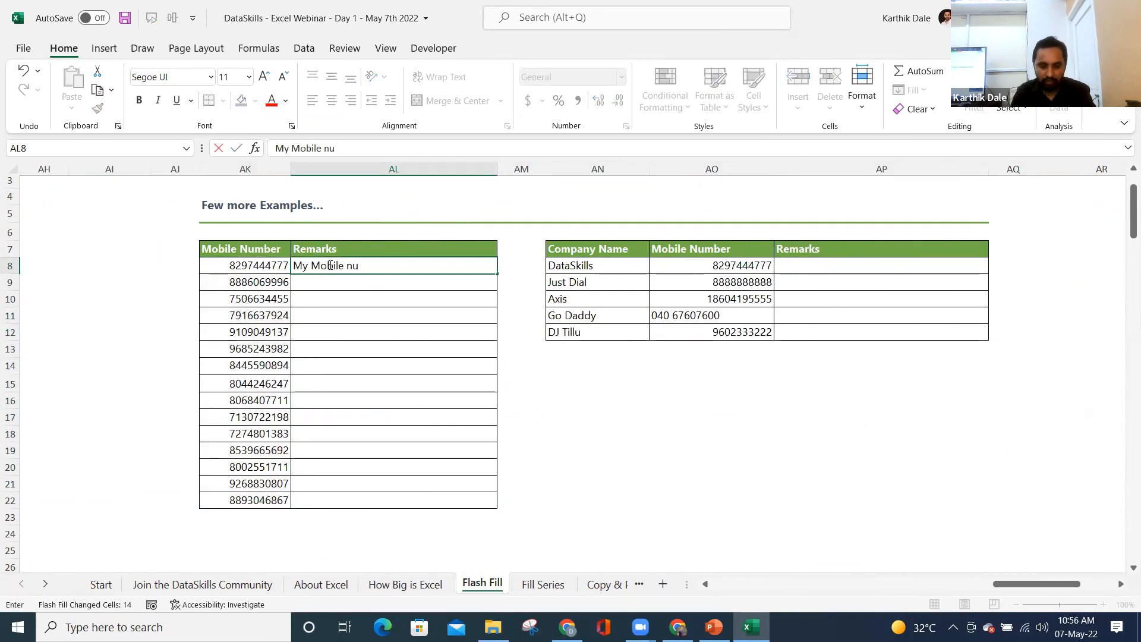
pyautogui.press('Return')
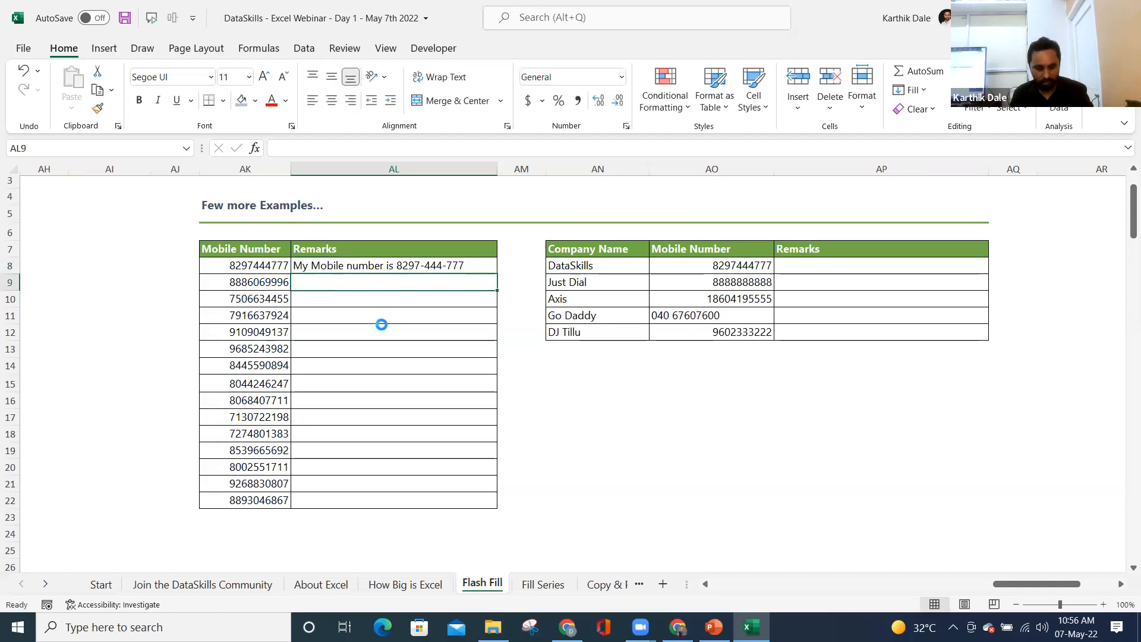
pyautogui.hotkey('ctrl', 'e')
pyautogui.moveTo(380, 274); pyautogui.dragTo(382, 438)
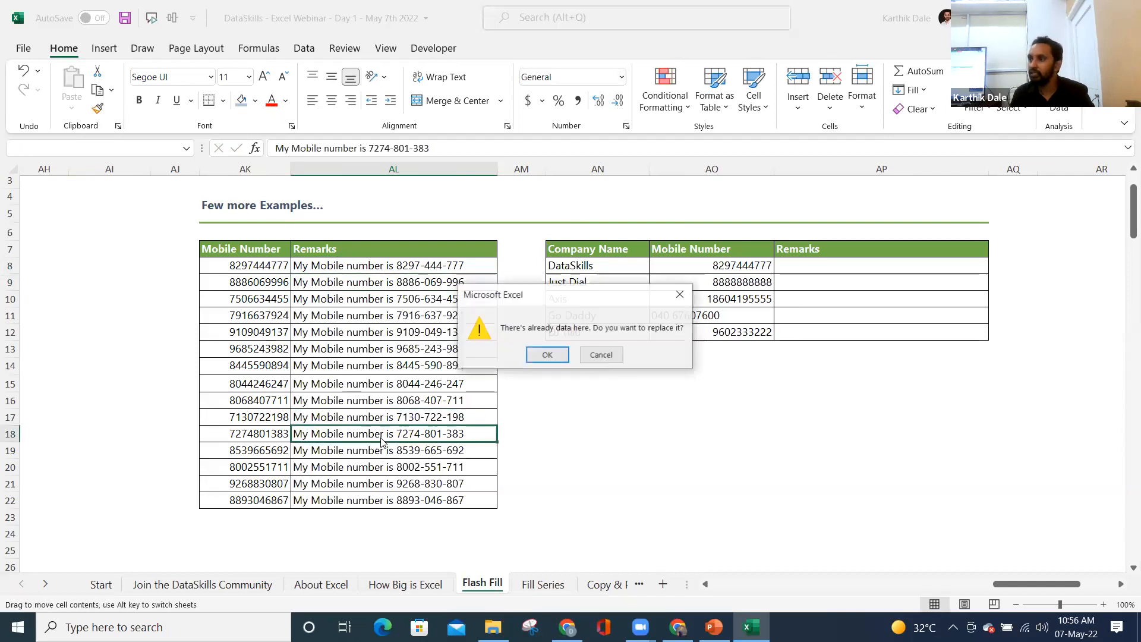
pyautogui.click(601, 355)
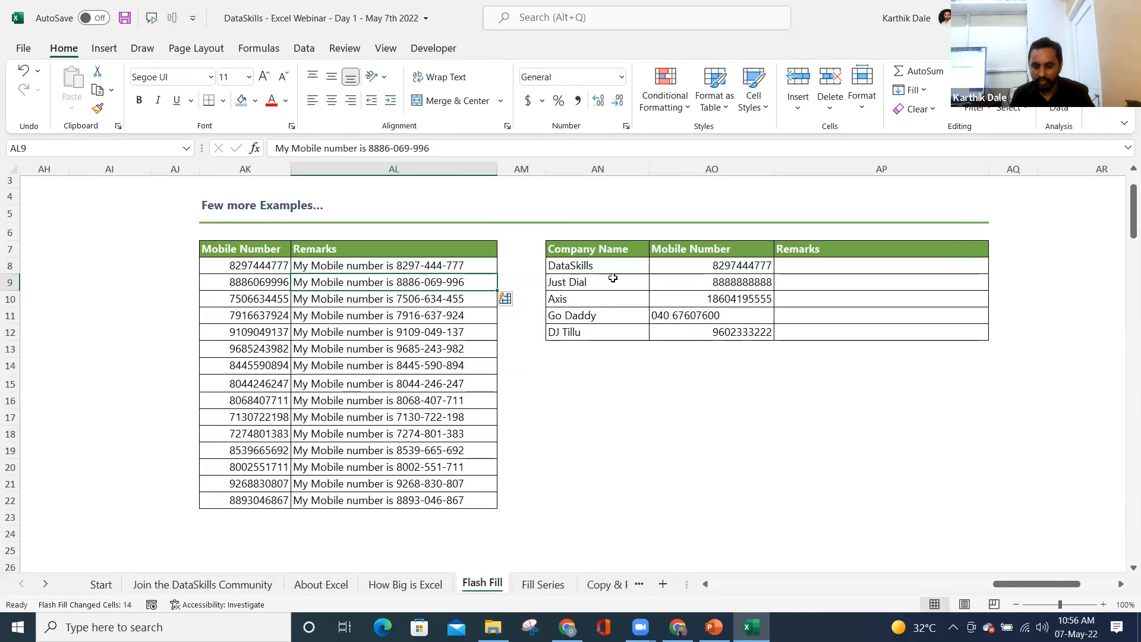
pyautogui.moveTo(590, 267); pyautogui.dragTo(597, 329)
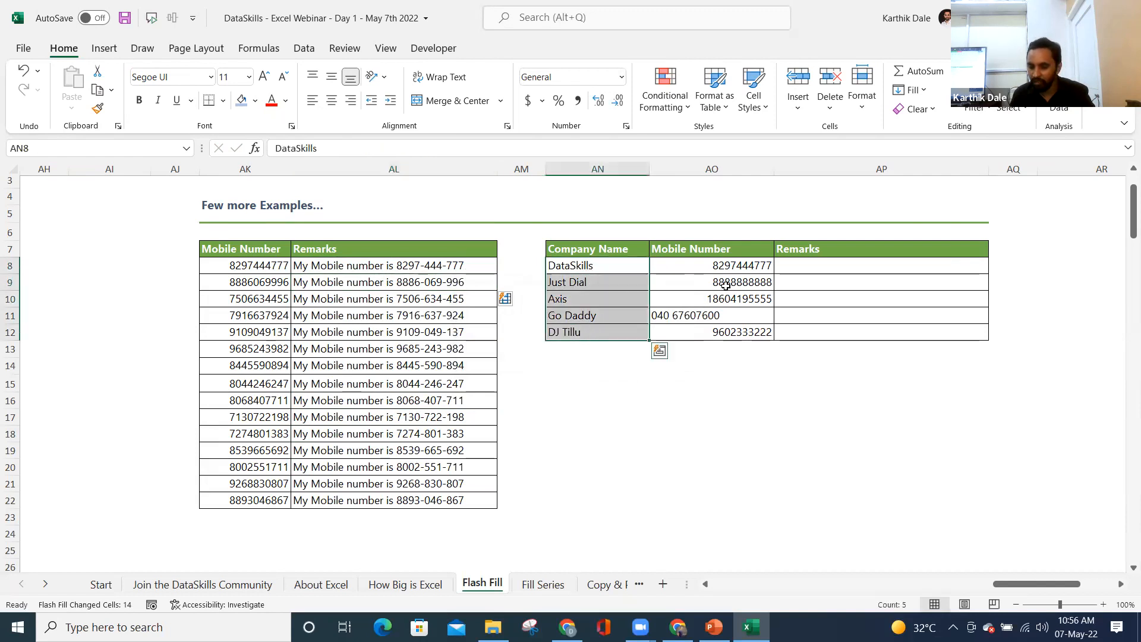
pyautogui.moveTo(728, 268); pyautogui.dragTo(726, 328)
pyautogui.click(800, 268)
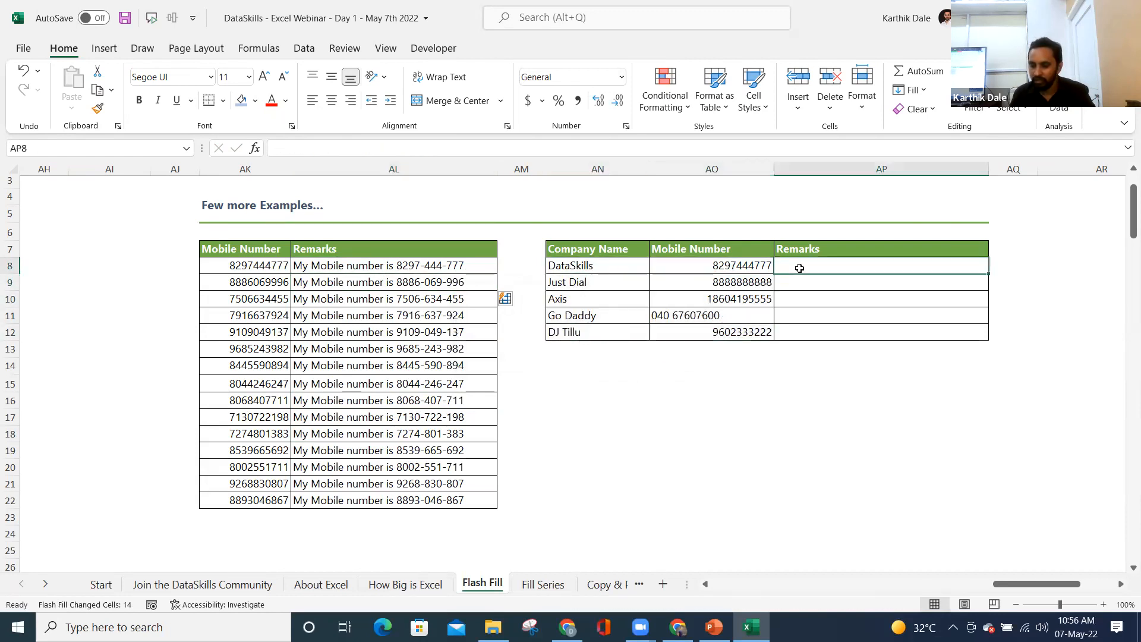
pyautogui.write('DataS')
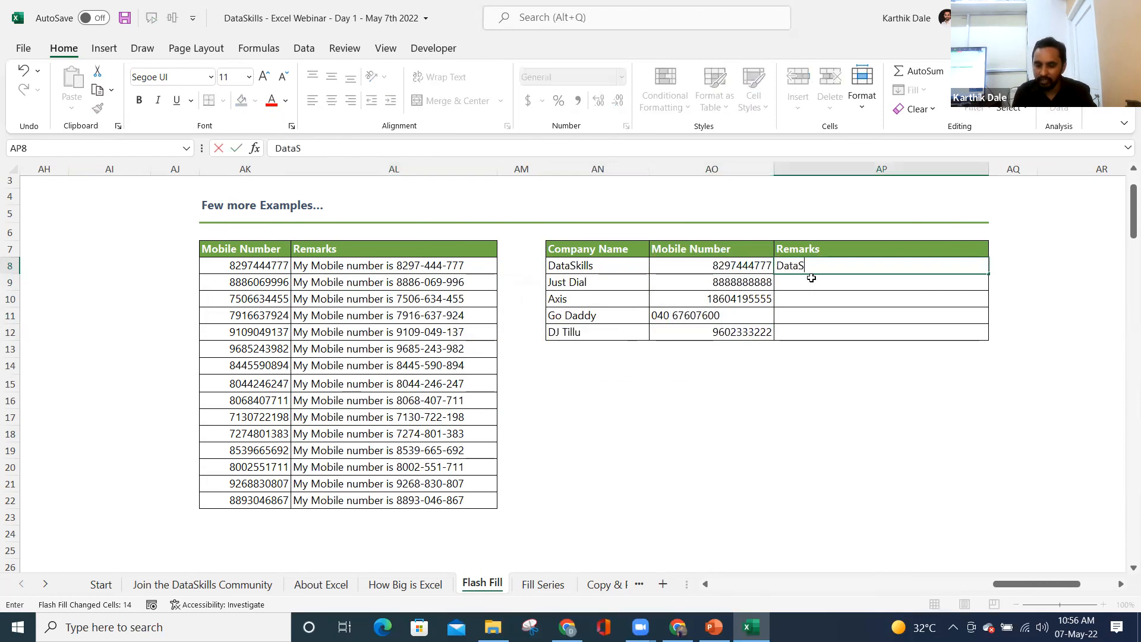
pyautogui.write('kills mobi')
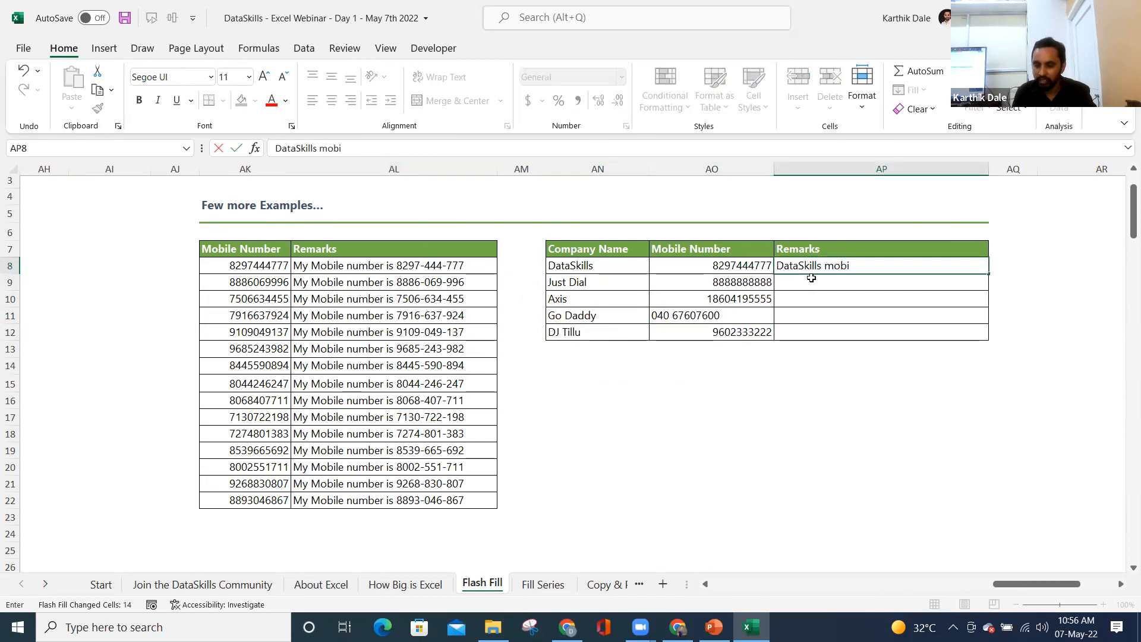
pyautogui.press('BackSpace')
pyautogui.press('BackSpace')
pyautogui.press('BackSpace')
pyautogui.press('BackSpace')
pyautogui.write('cont')
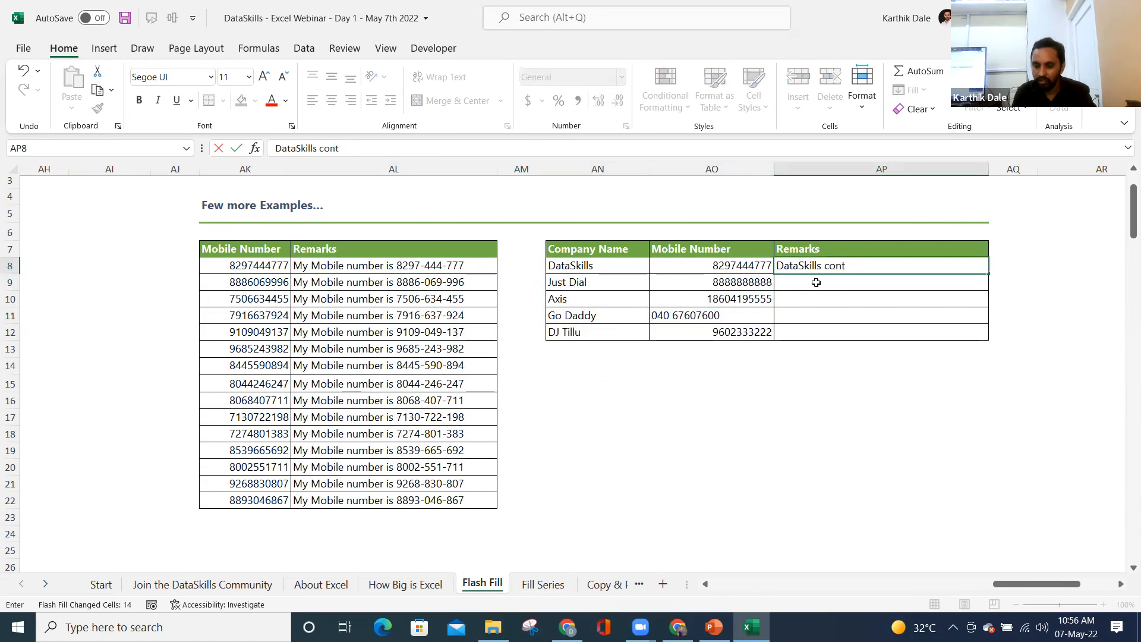
pyautogui.write('act number is')
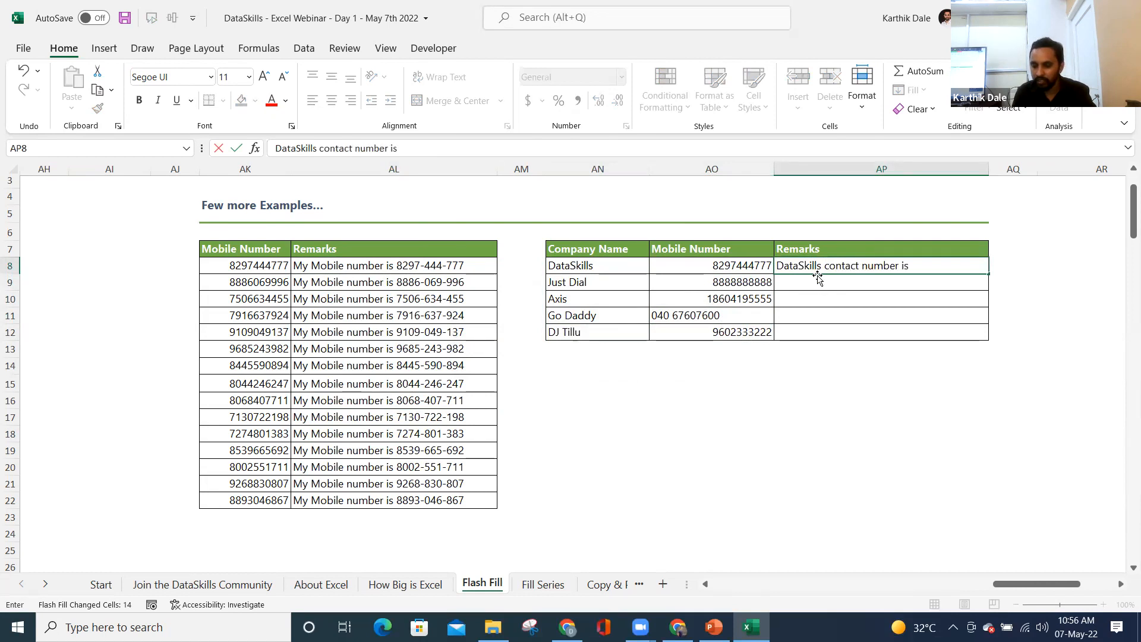
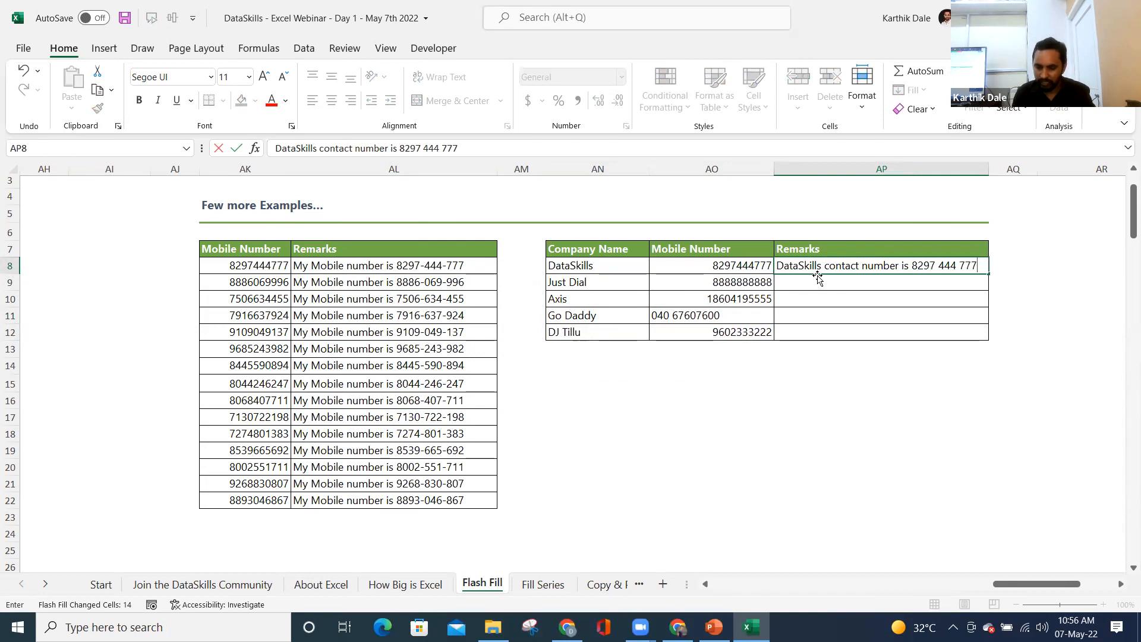
pyautogui.press('Return')
pyautogui.hotkey('ctrl', 'e')
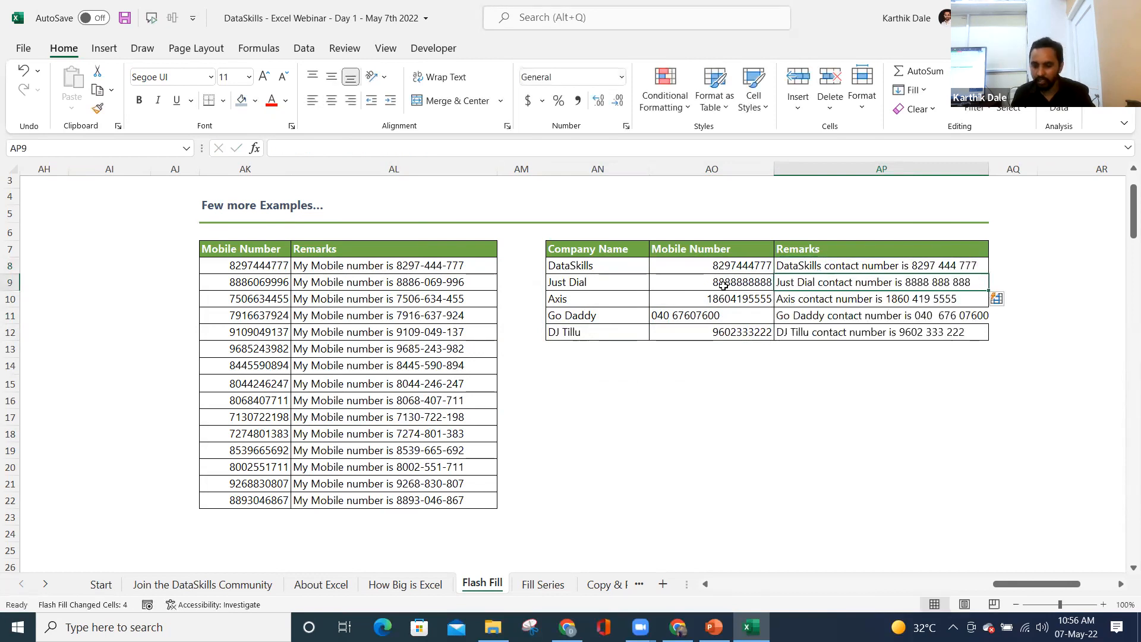
pyautogui.click(804, 332)
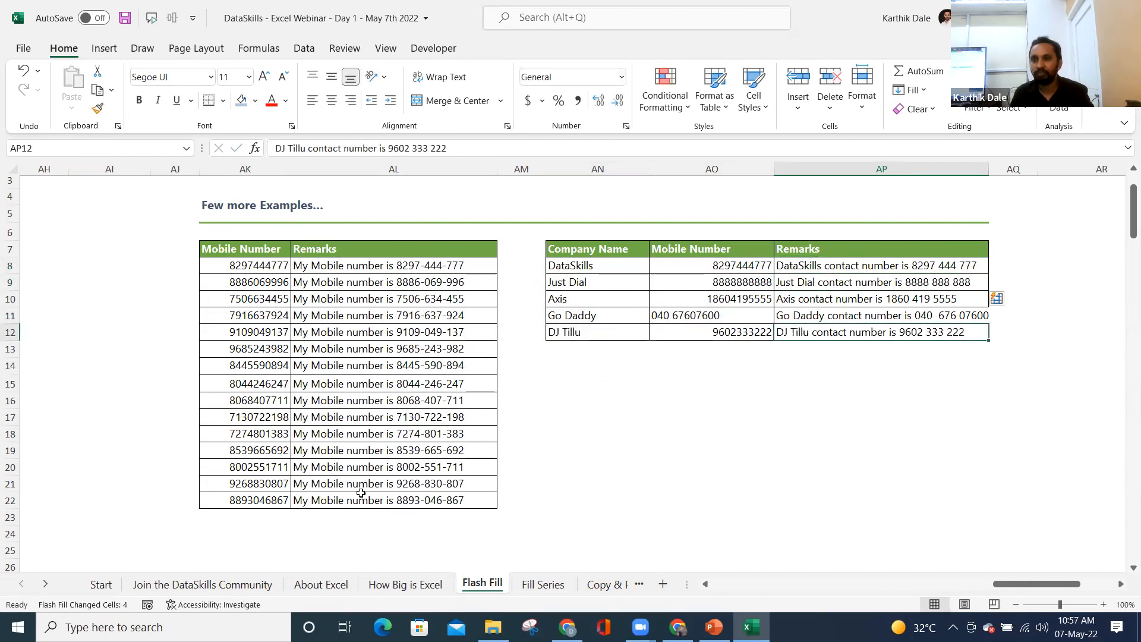
pyautogui.hotkey('ctrl', 's')
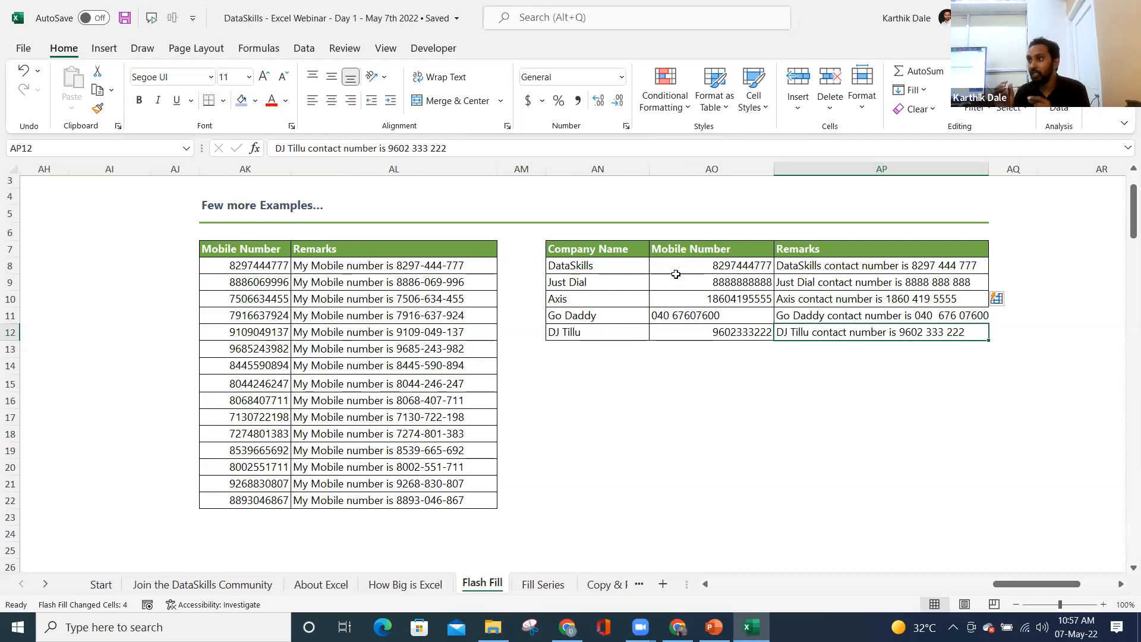
# - Delete the four generated company remarks below the DataSkills one
pyautogui.click(810, 268)
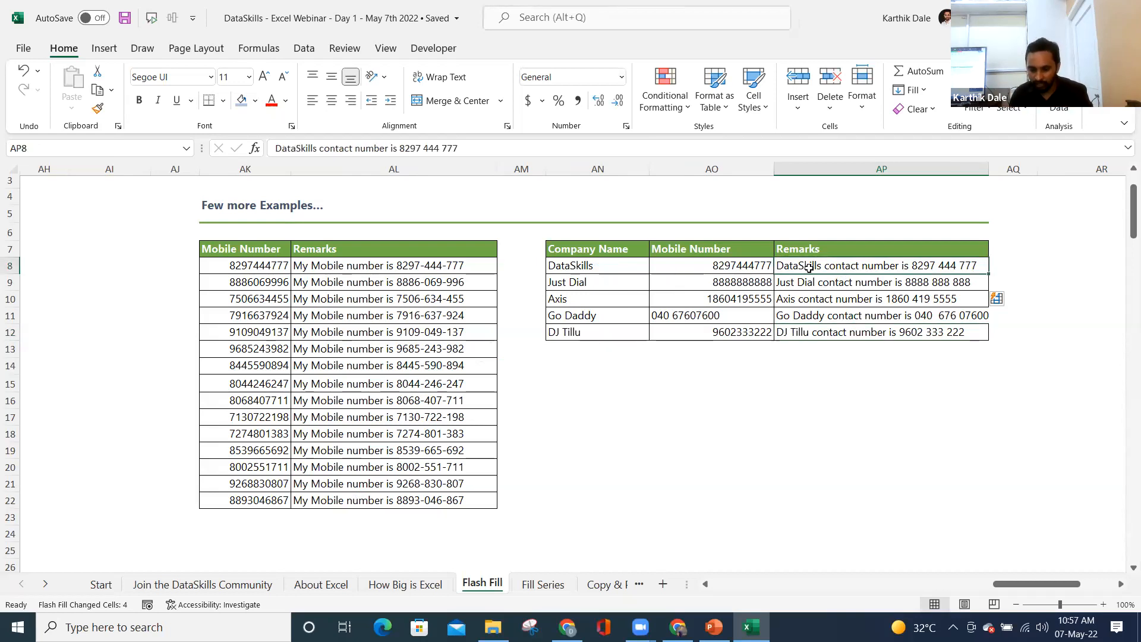
pyautogui.hotkey('ctrl', 'shift', 'Down')
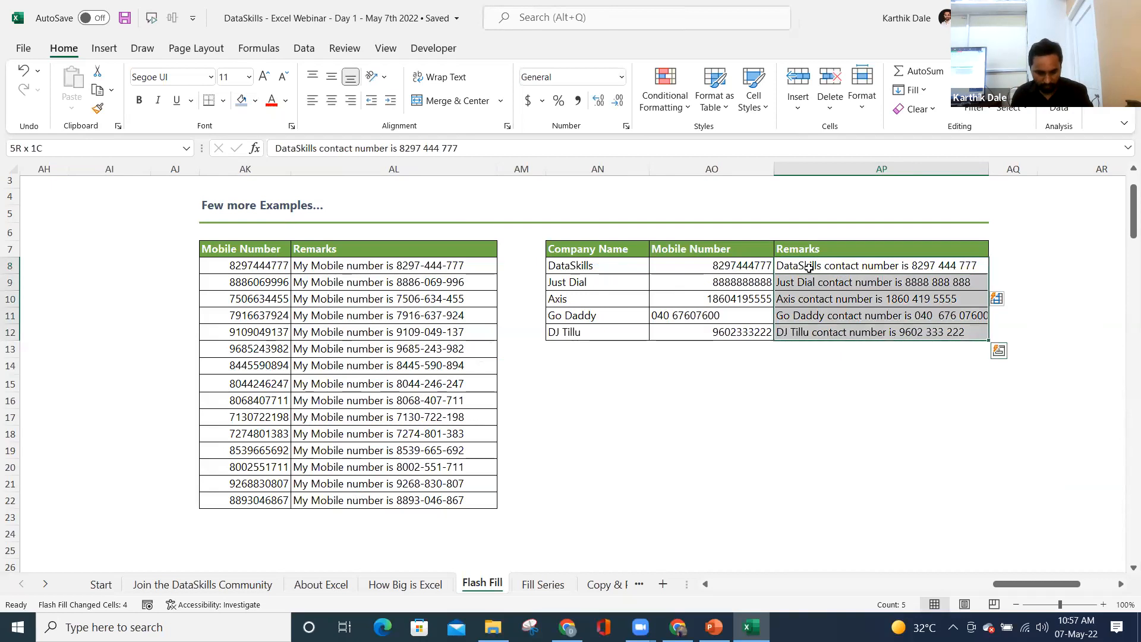
pyautogui.press('ctrl')
pyautogui.press('Escape')
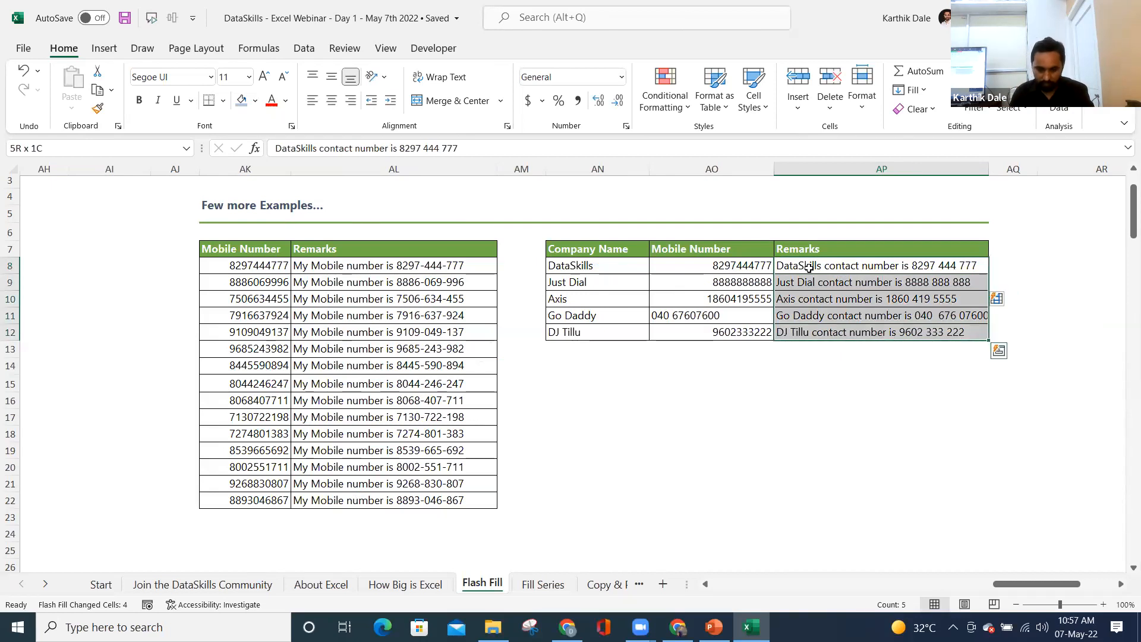
pyautogui.press('Up')
pyautogui.press('Down')
pyautogui.hotkey('ctrl', 'shift', 'Down')
pyautogui.press('Down')
pyautogui.hotkey('ctrl', 'shift', 'Down')
pyautogui.press('Delete')
# - Move the DataSkills remark from AP8 to AQ8
pyautogui.press('Up')
pyautogui.hotkey('ctrl', 'c')
pyautogui.press('Right')
pyautogui.hotkey('ctrl', 'v')
pyautogui.press('Left')
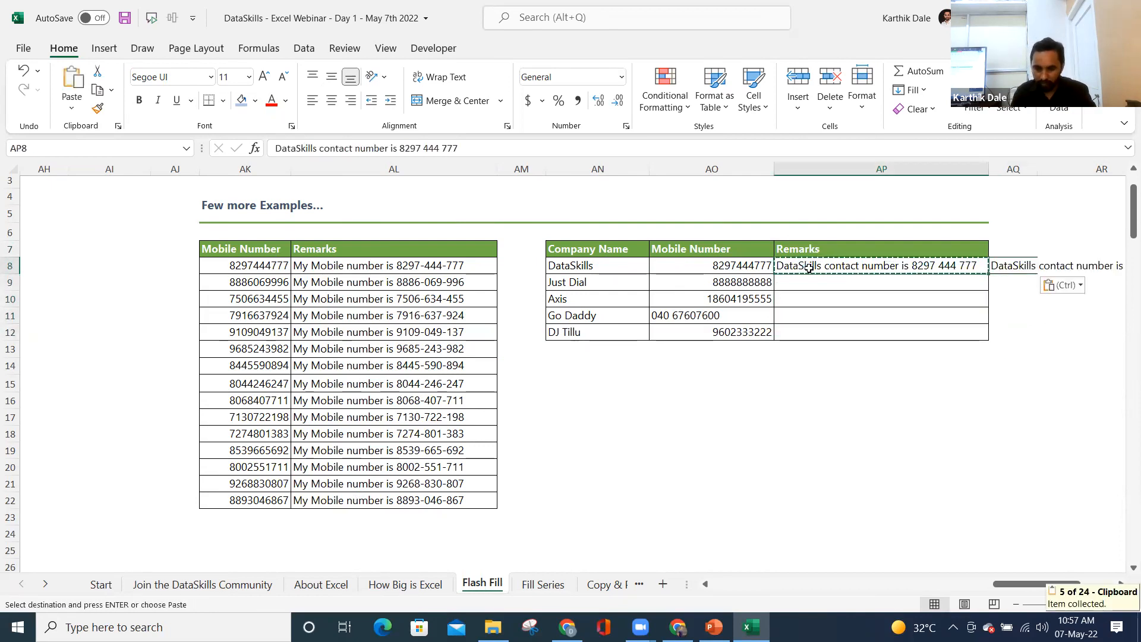
pyautogui.press('Delete')
# - Try Flash Fill below the copied remark in AQ8, then delete the Remarks header
pyautogui.click(1012, 265)
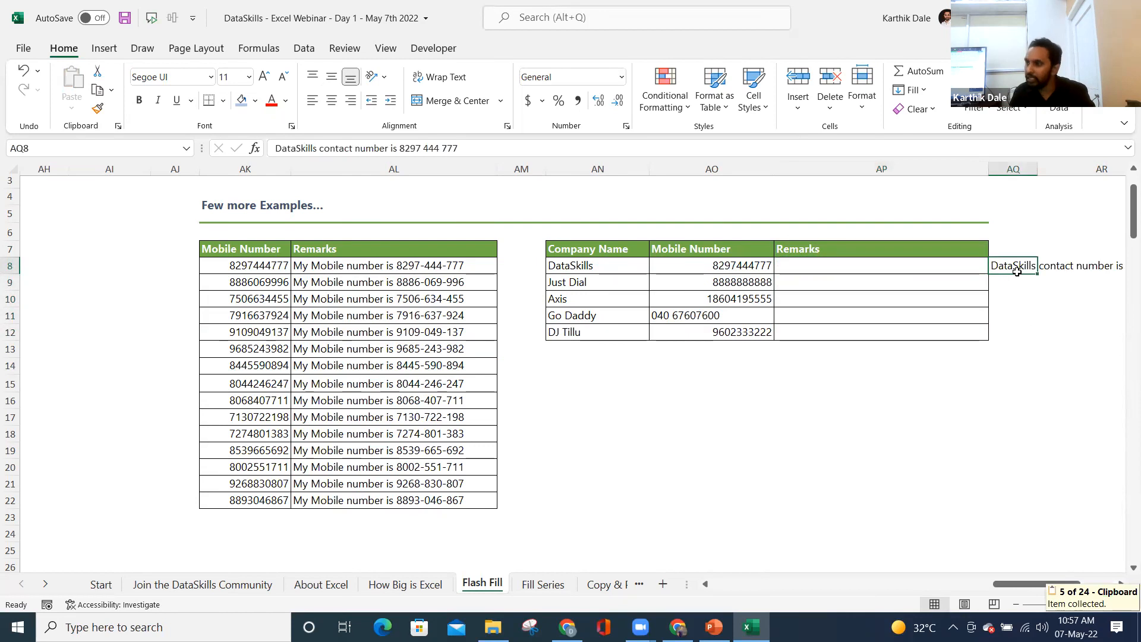
pyautogui.click(1012, 282)
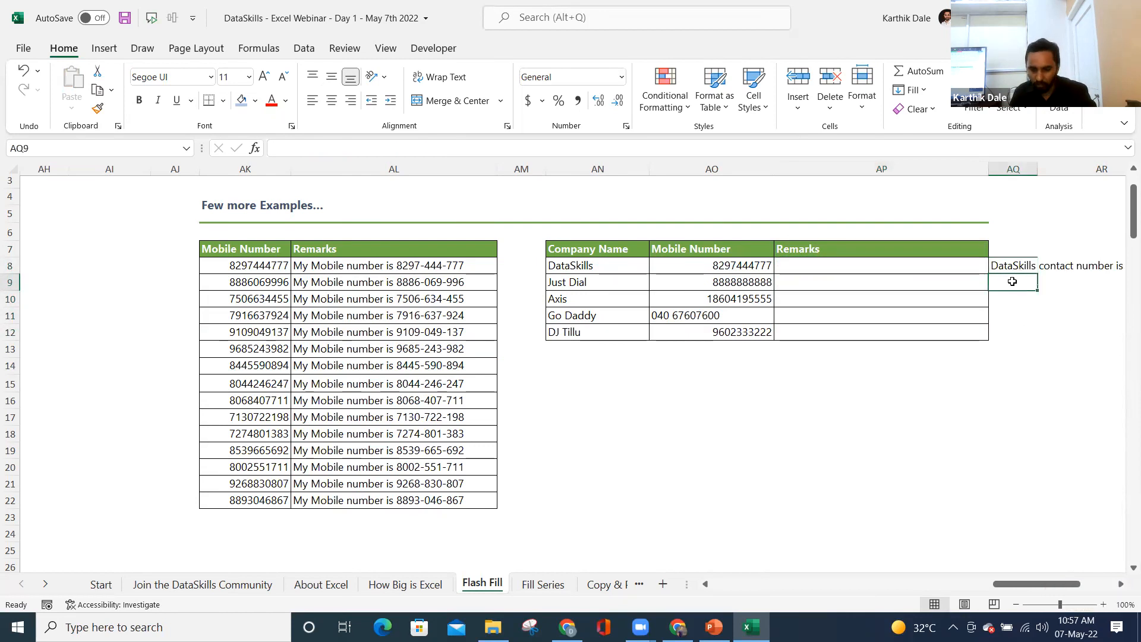
pyautogui.hotkey('ctrl', 'e')
pyautogui.moveTo(1020, 587); pyautogui.dragTo(1059, 588)
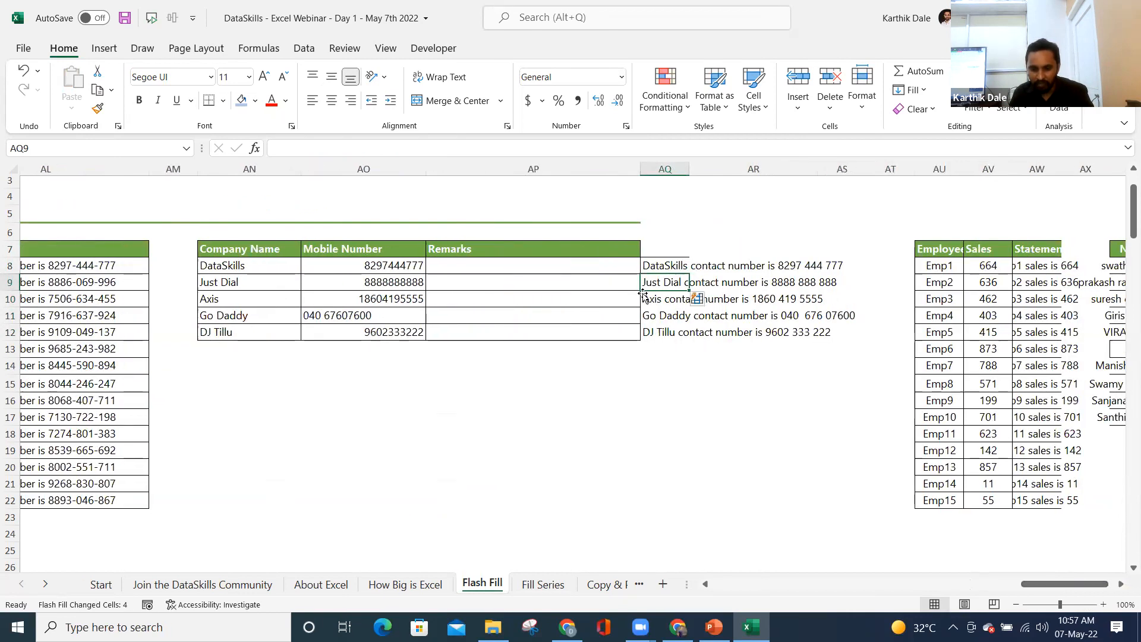
pyautogui.click(577, 252)
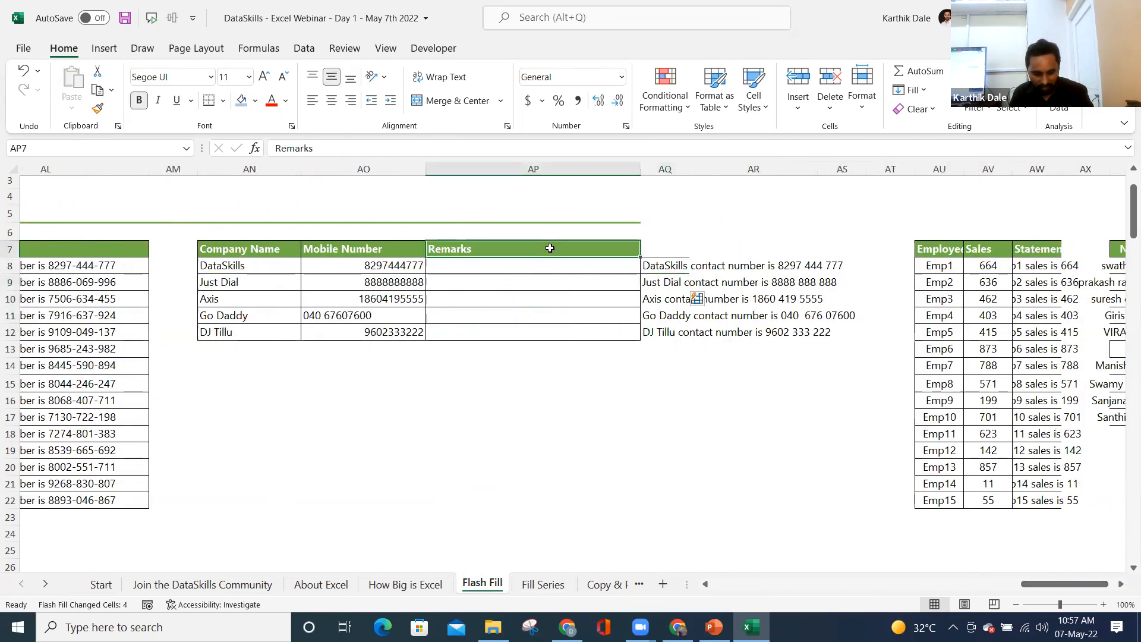
pyautogui.press('Delete')
pyautogui.click(671, 271)
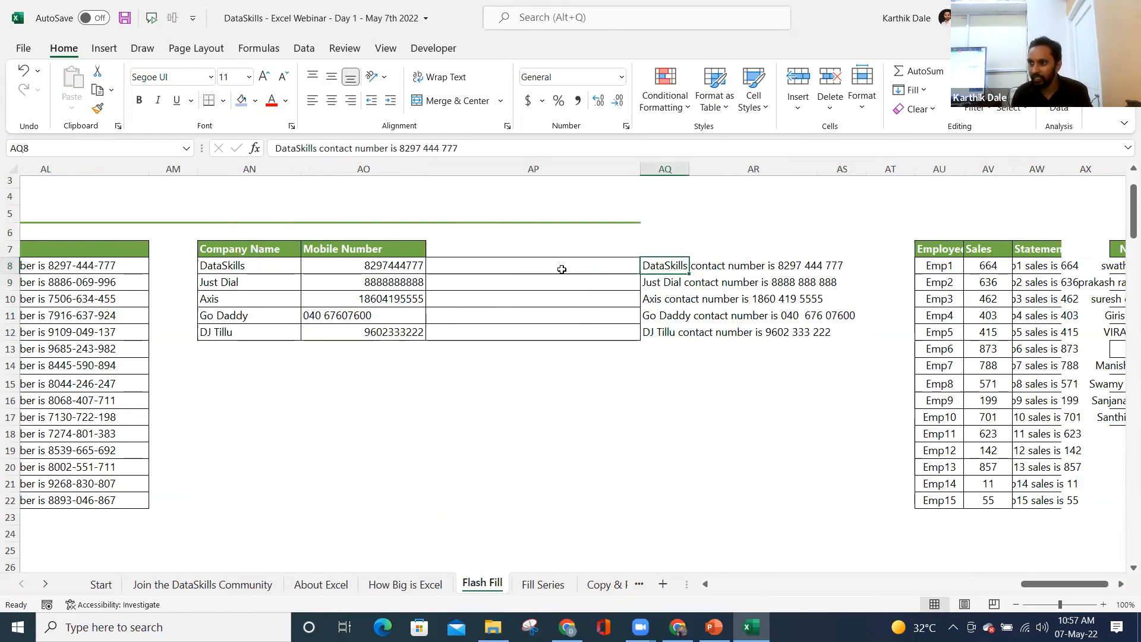
# - Clear the sample sentences below the first and retry Flash Fill, dismissing the no-pattern warning
pyautogui.moveTo(525, 250); pyautogui.dragTo(514, 398)
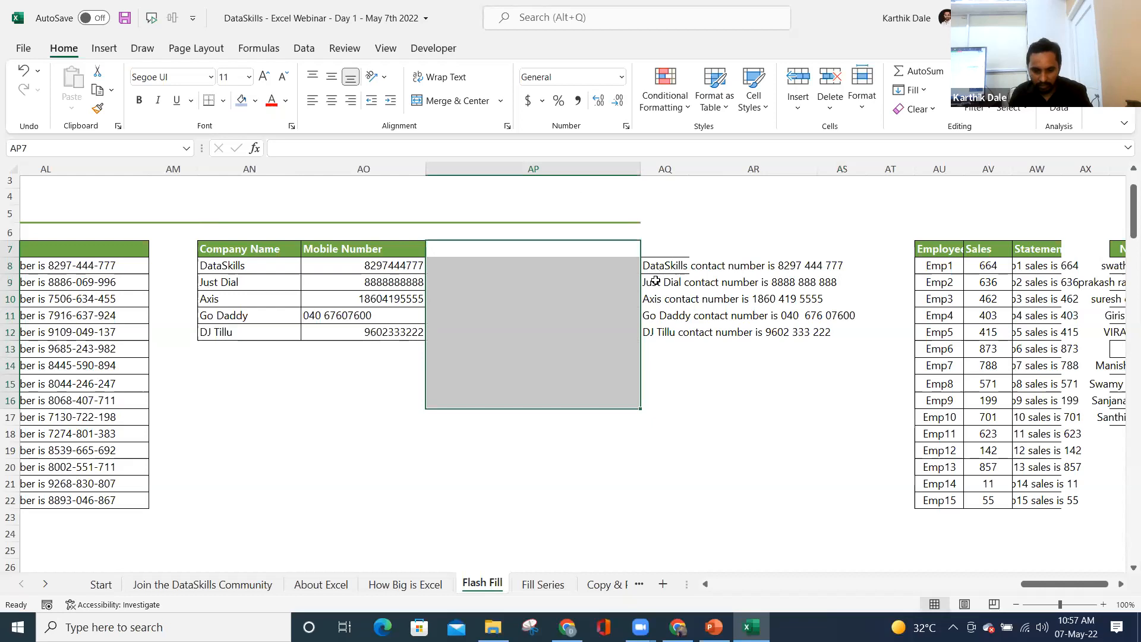
pyautogui.moveTo(655, 281); pyautogui.dragTo(658, 346)
pyautogui.press('Delete')
pyautogui.press('Up')
pyautogui.press('Down')
pyautogui.hotkey('ctrl', 'e')
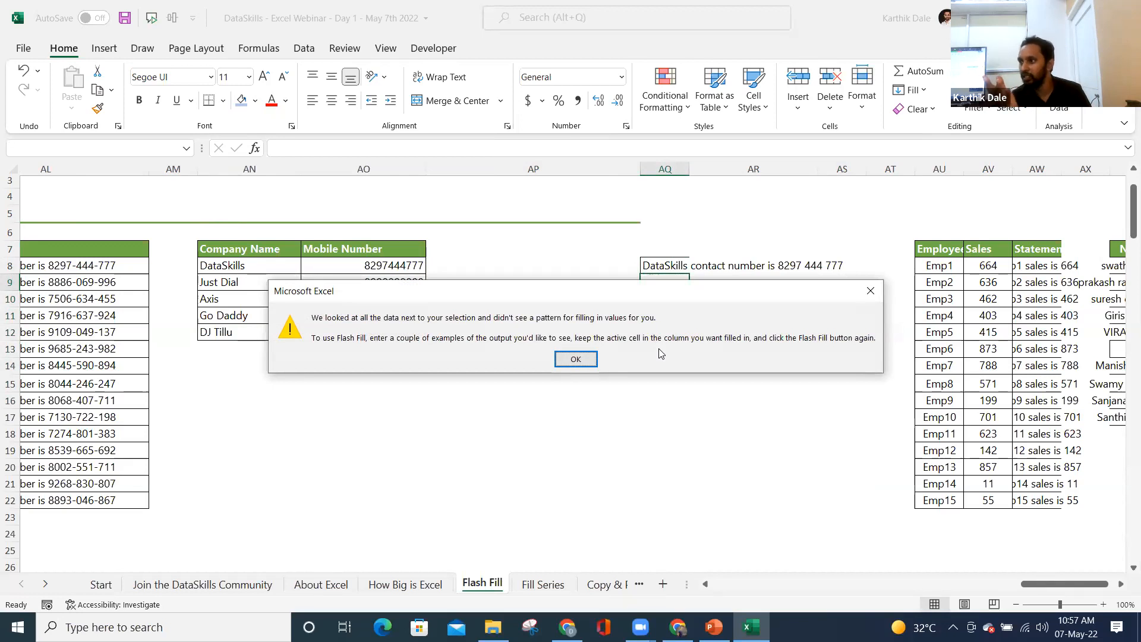
pyautogui.press('Return')
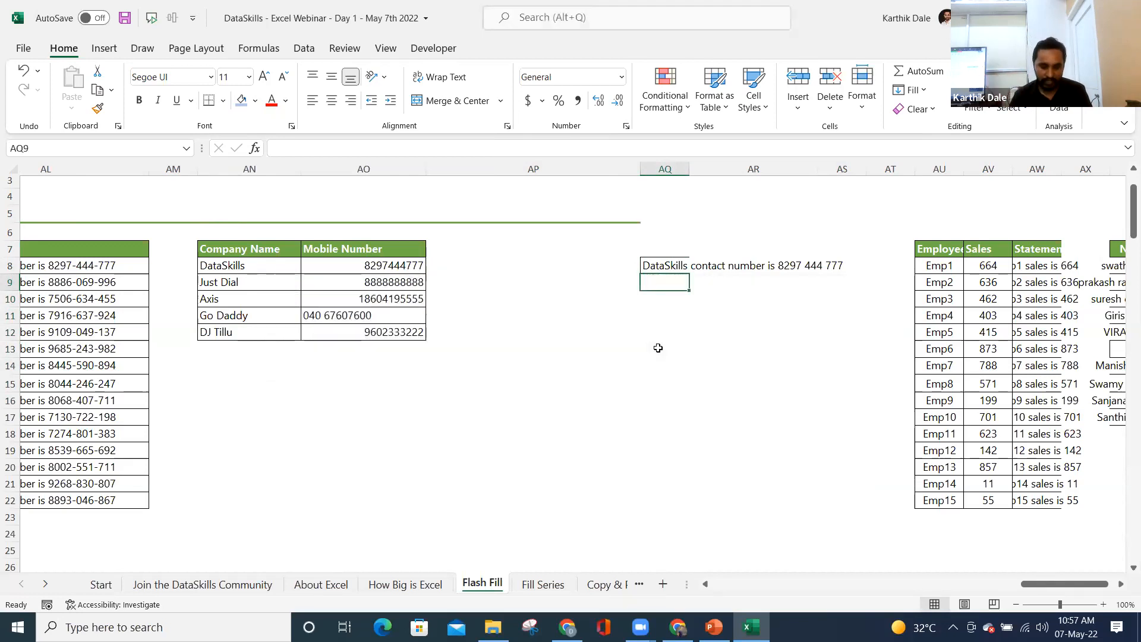
pyautogui.keyDown('shift'); pyautogui.click(658, 348); pyautogui.keyUp('shift')
# - Undo back to restore the Remarks header and the five company contact sentences
pyautogui.hotkey('ctrl', 'e')
pyautogui.hotkey('ctrl', 'z')
pyautogui.hotkey('ctrl', 'z')
pyautogui.hotkey('ctrl', 'z')
pyautogui.hotkey('ctrl', 'z')
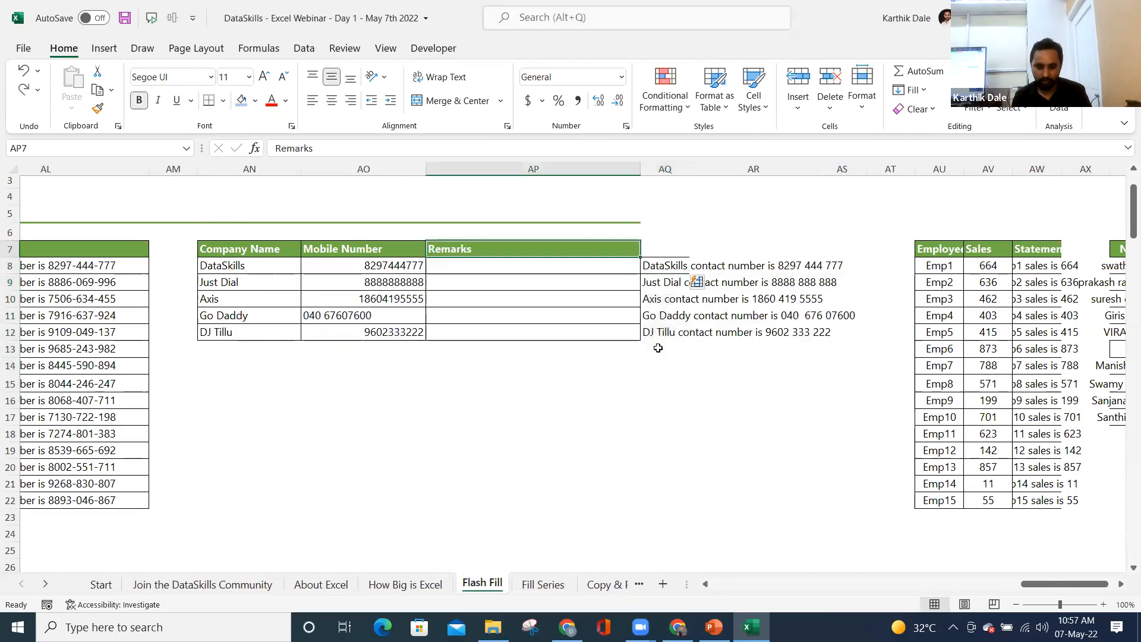
pyautogui.hotkey('ctrl', 'z')
pyautogui.hotkey('ctrl', 'z')
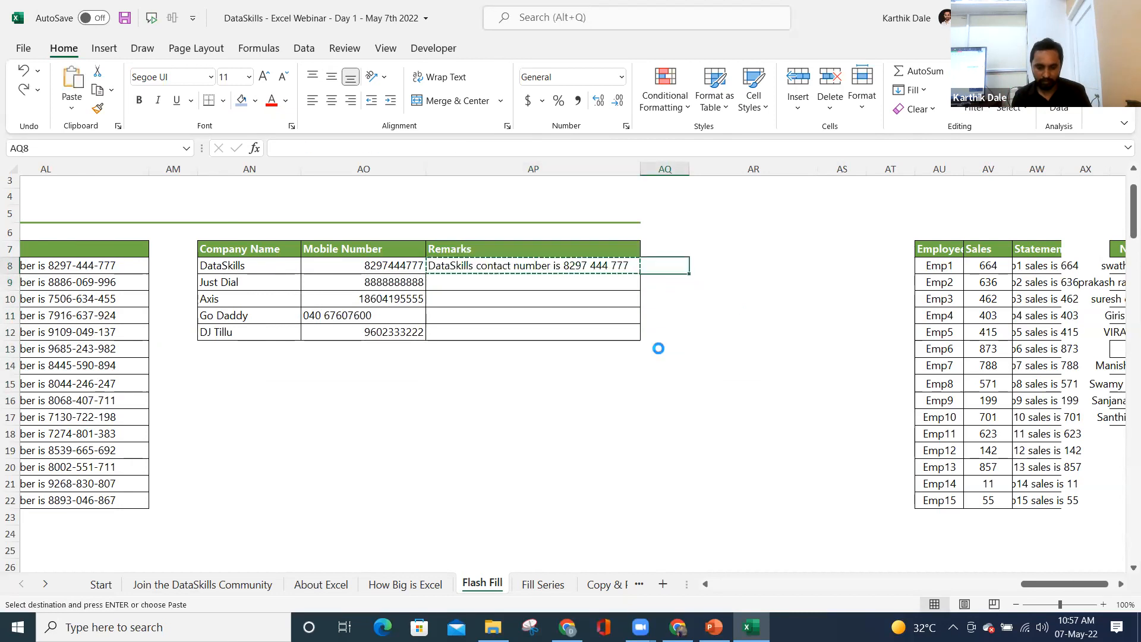
pyautogui.press('Escape')
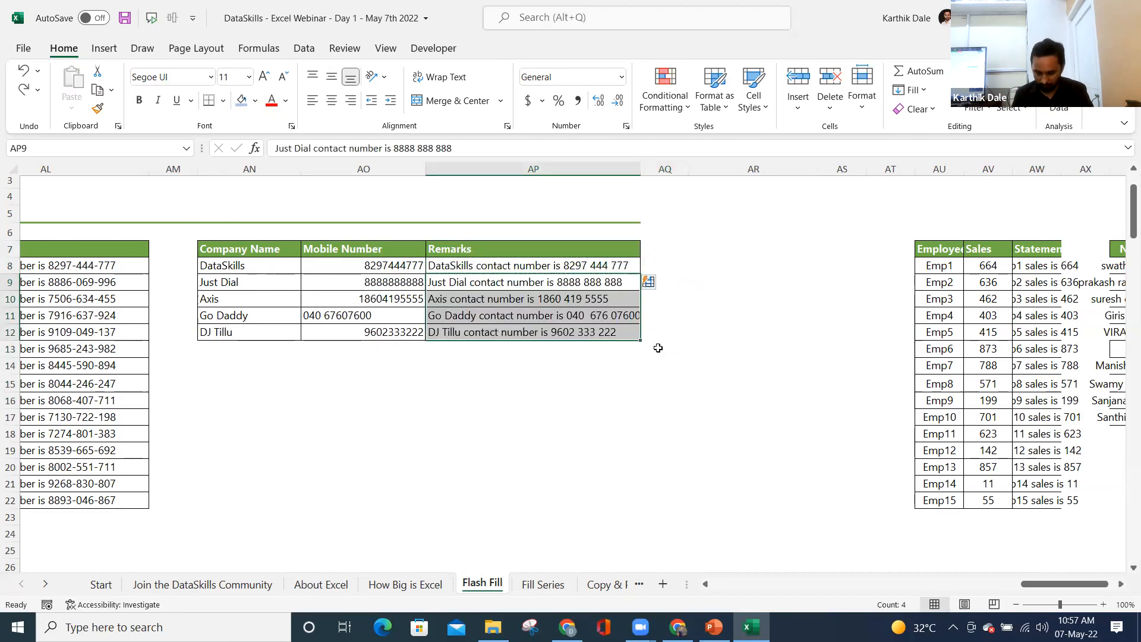
pyautogui.press('Right')
pyautogui.press('Right')
pyautogui.press('Right')
pyautogui.press('Right')
pyautogui.press('Right')
pyautogui.press('Right')
pyautogui.press('Right')
pyautogui.press('Right')
pyautogui.press('Right')
pyautogui.press('Right')
pyautogui.press('Right')
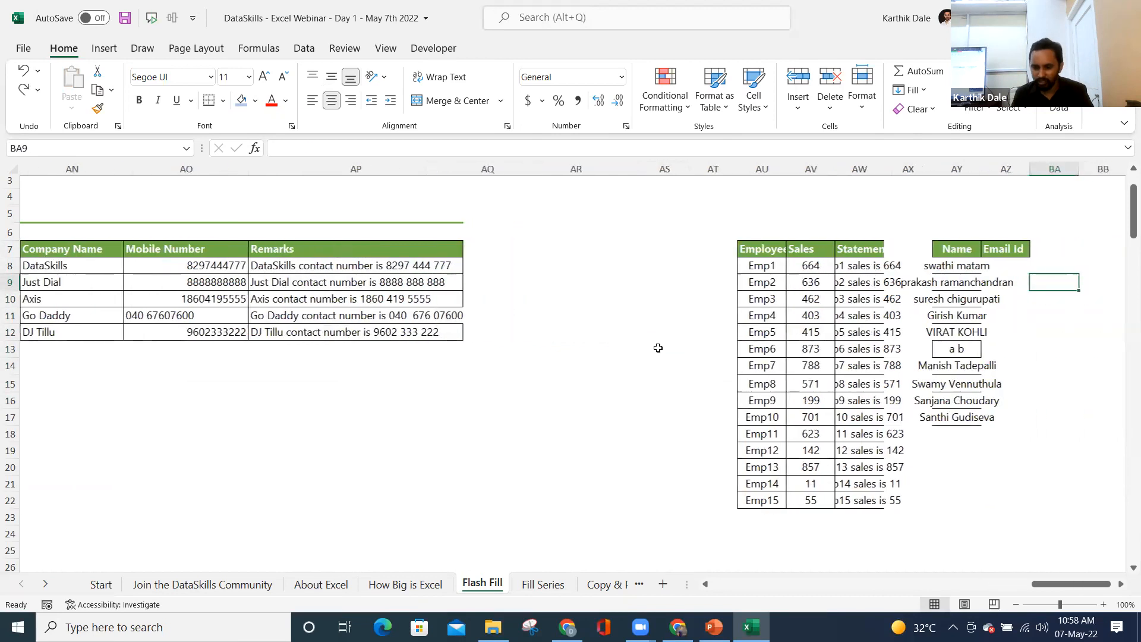
# - Widen the Statement column so the sales sentences show fully
pyautogui.hscroll(1, 658, 348)
pyautogui.moveTo(657, 268); pyautogui.dragTo(670, 503)
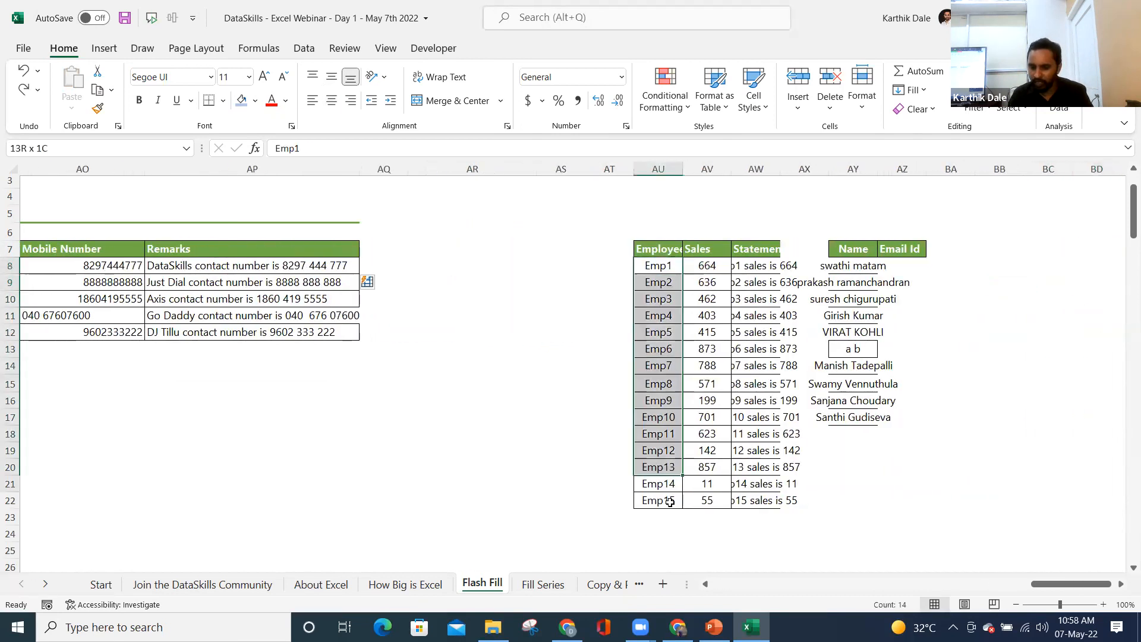
pyautogui.moveTo(707, 266); pyautogui.dragTo(707, 485)
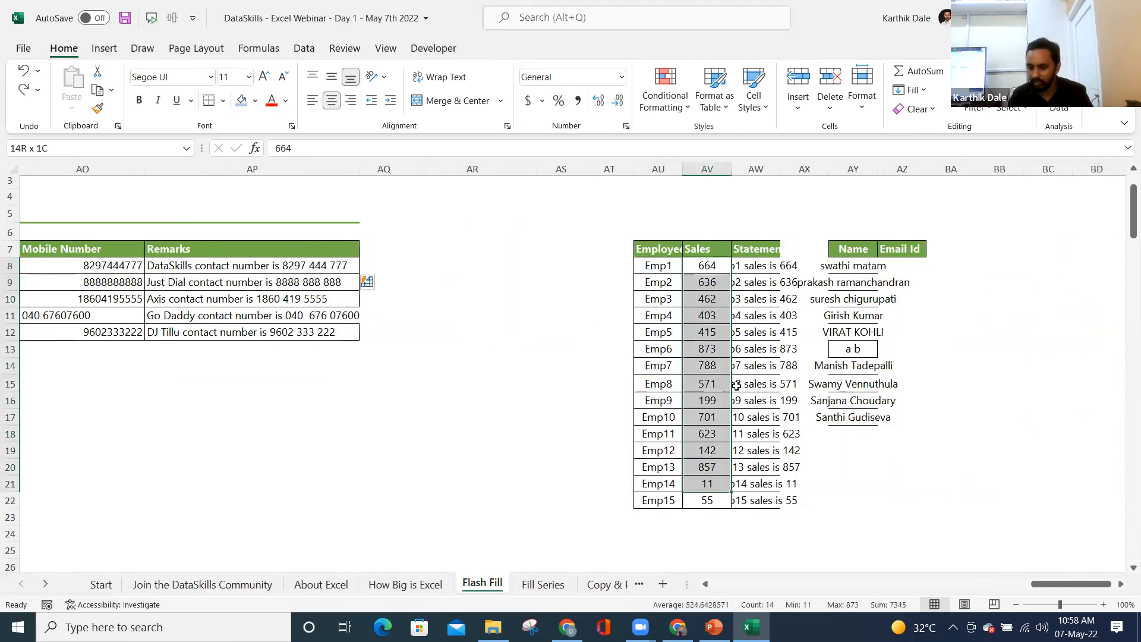
pyautogui.moveTo(781, 170); pyautogui.dragTo(950, 169)
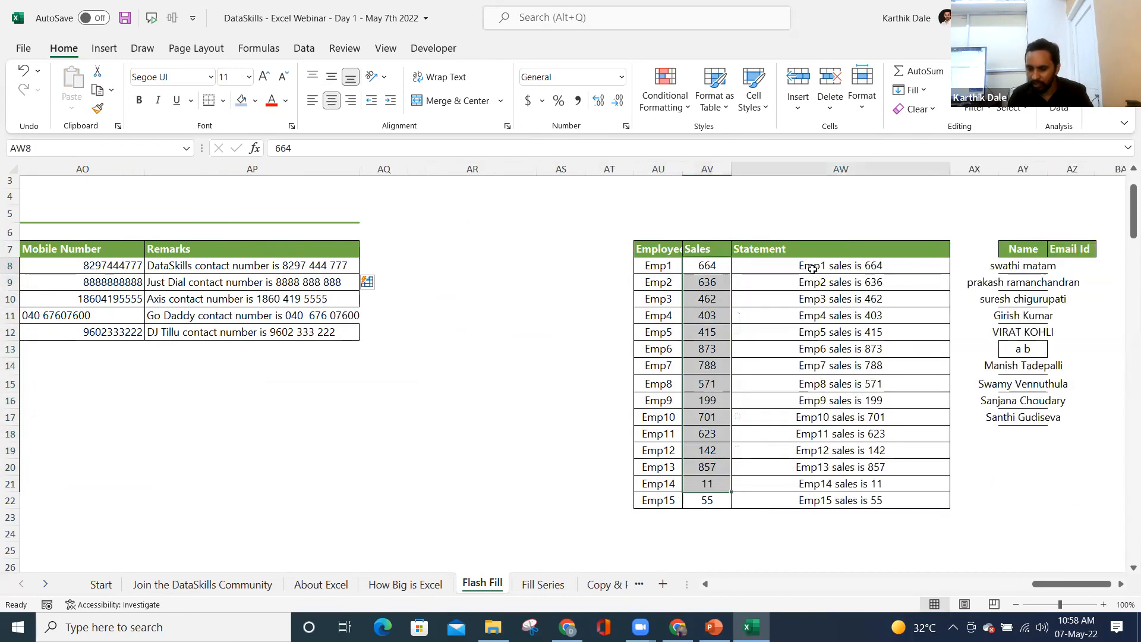
# - Clear the statements below Emp1 and Flash Fill 'Emp1 sales is 664' through 'Emp15 sales is 55'
pyautogui.click(812, 268)
pyautogui.click(850, 279)
pyautogui.hotkey('ctrl', 'shift', 'Down')
pyautogui.press('Delete')
pyautogui.click(851, 279)
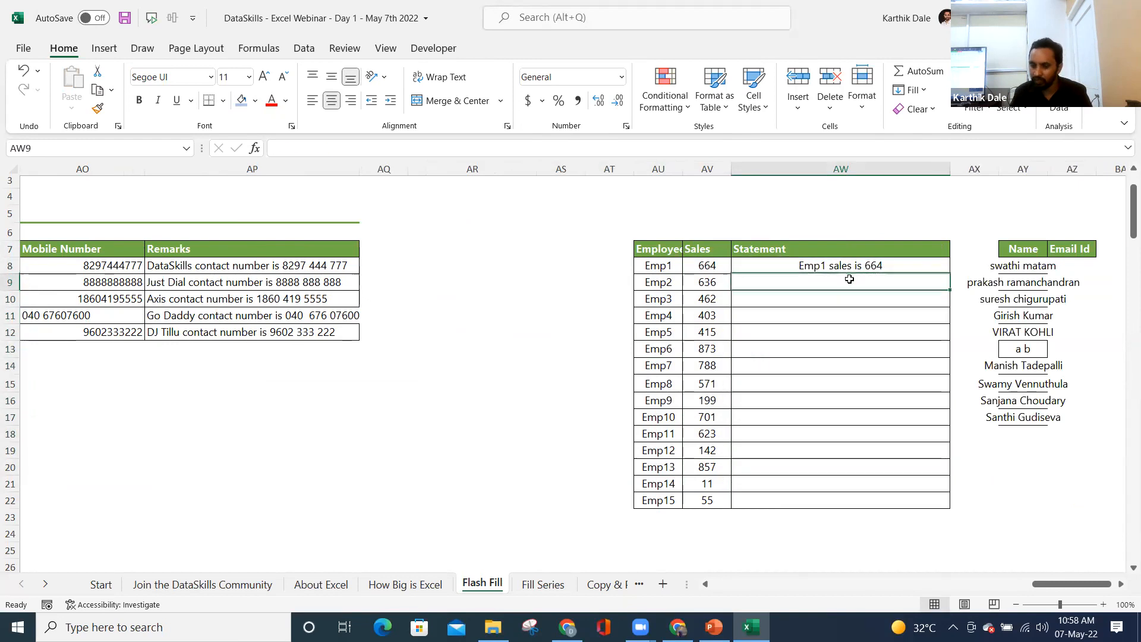
pyautogui.hotkey('ctrl', 'e')
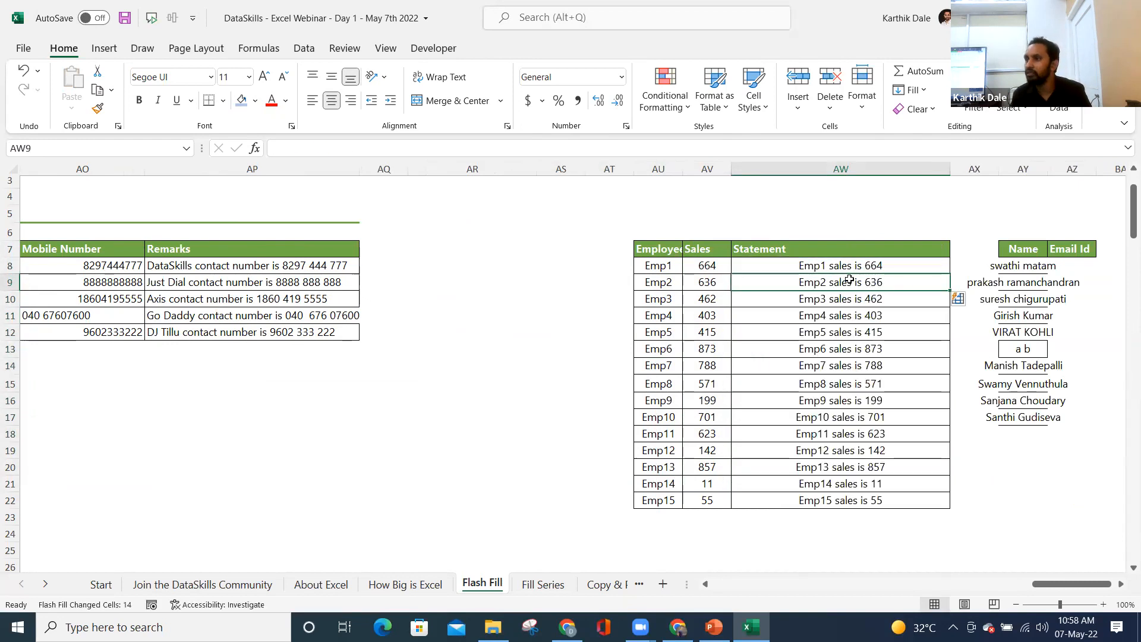
pyautogui.press('Right')
pyautogui.press('Right')
pyautogui.press('Right')
pyautogui.press('Right')
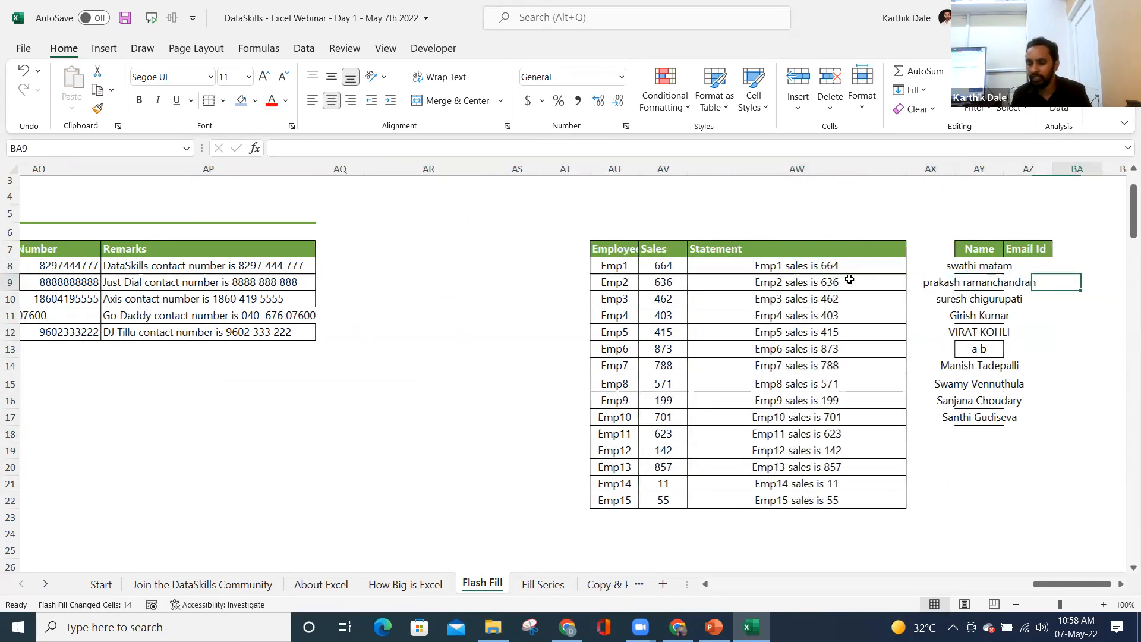
pyautogui.press('Left')
pyautogui.press('Left')
pyautogui.press('Up')
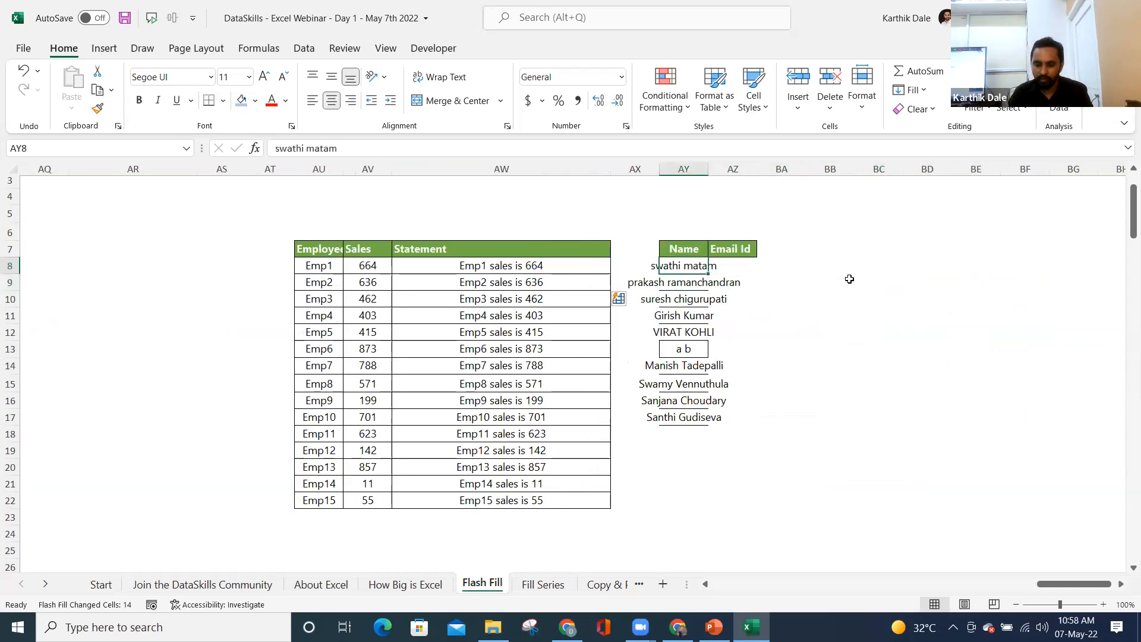
# - Widen the Name column and apply All Borders to the Name and Email Id table
pyautogui.moveTo(704, 166); pyautogui.dragTo(810, 166)
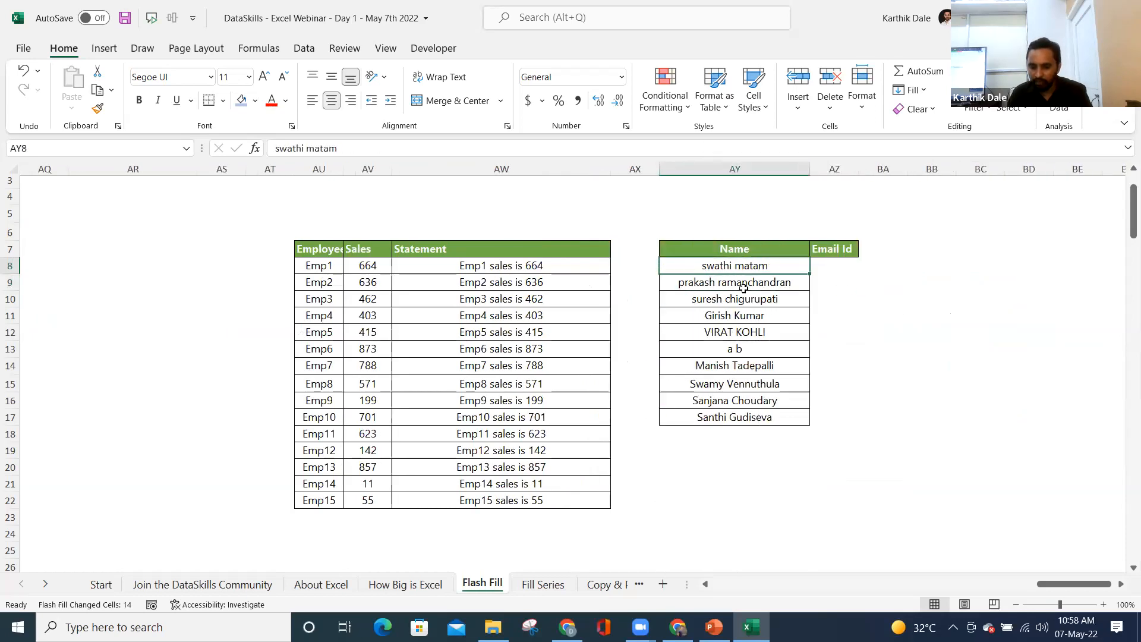
pyautogui.moveTo(739, 265); pyautogui.dragTo(741, 403)
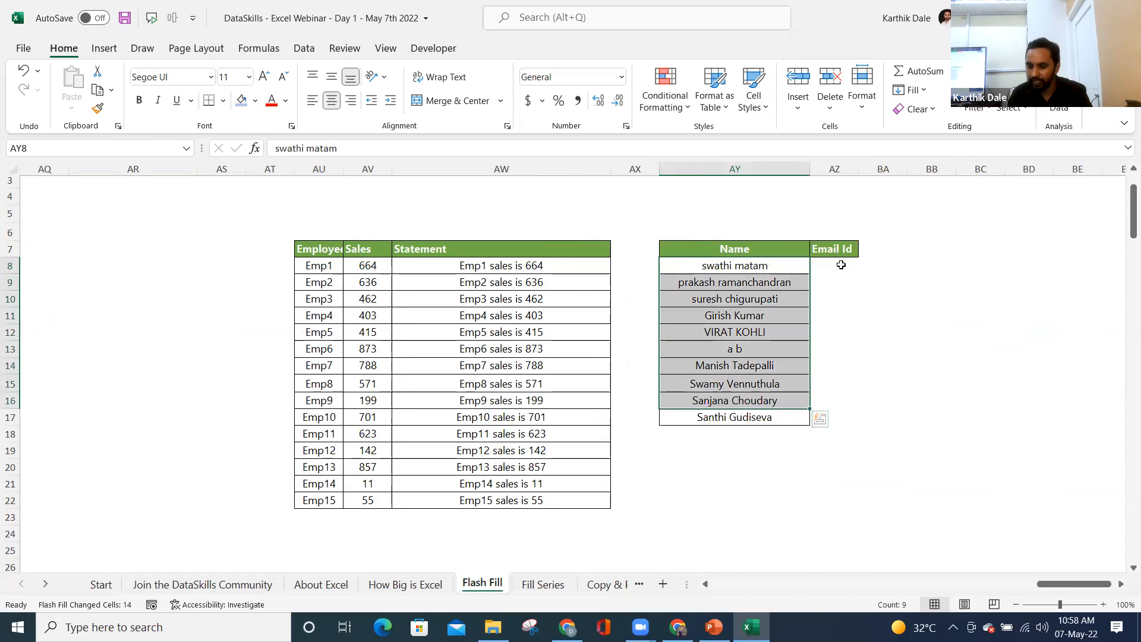
pyautogui.moveTo(805, 250); pyautogui.dragTo(851, 426)
pyautogui.click(209, 100)
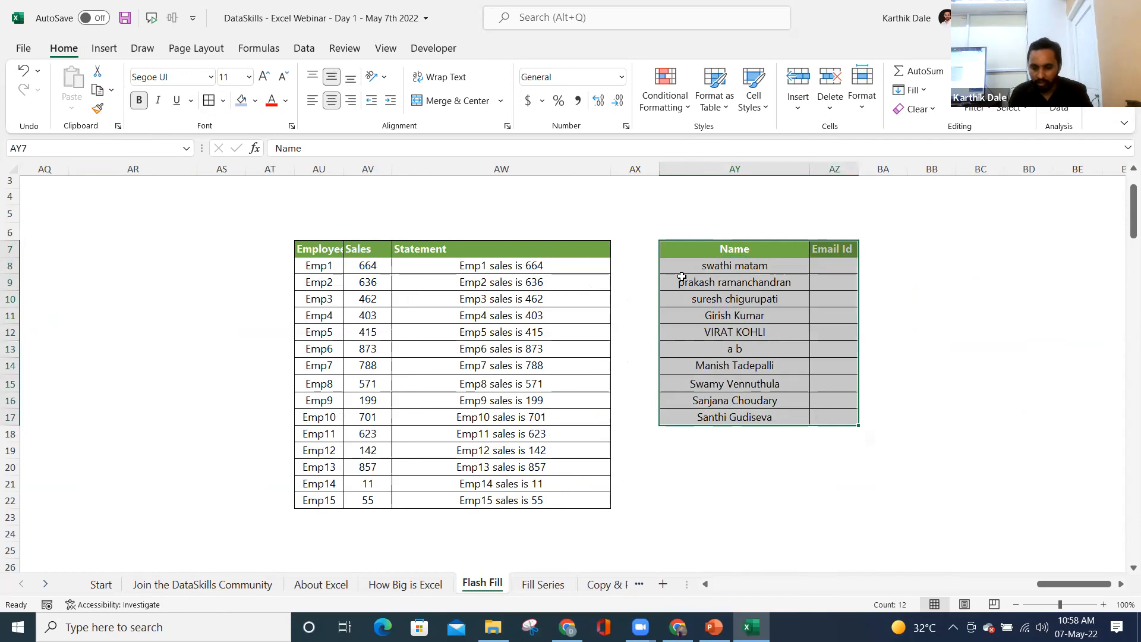
pyautogui.click(838, 269)
pyautogui.moveTo(859, 169); pyautogui.dragTo(1016, 170)
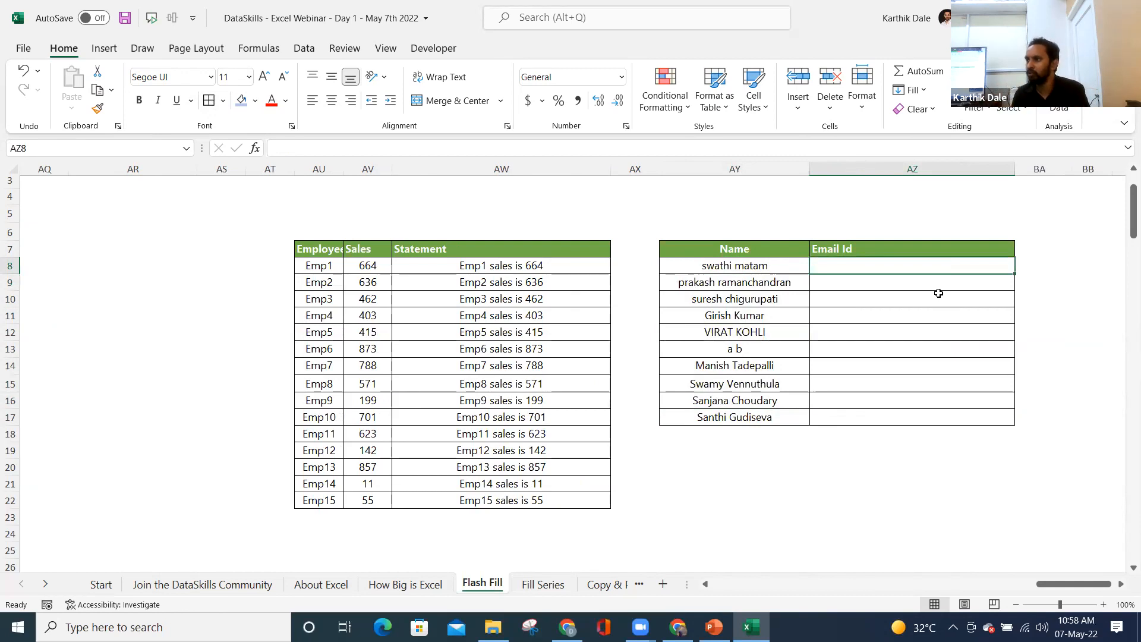
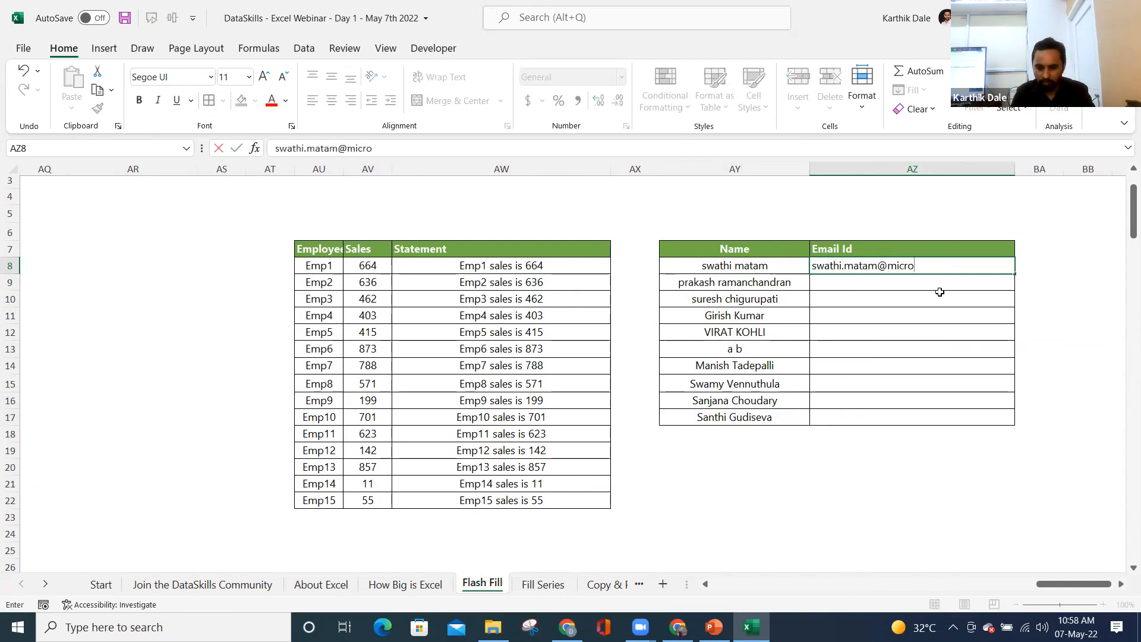
pyautogui.press('Return')
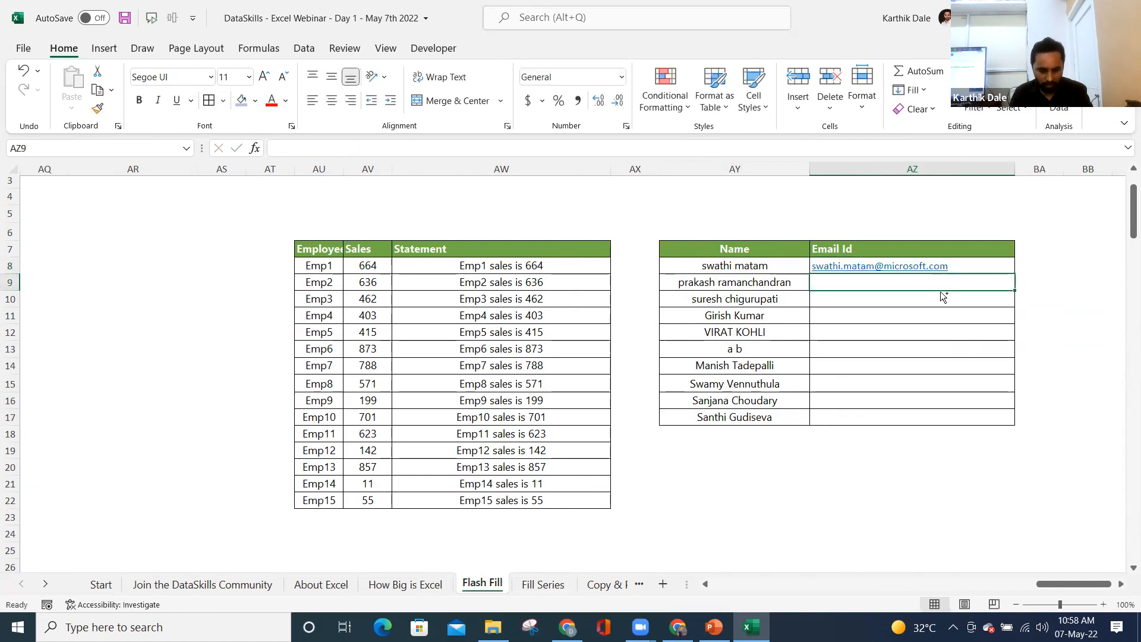
pyautogui.hotkey('ctrl', 'e')
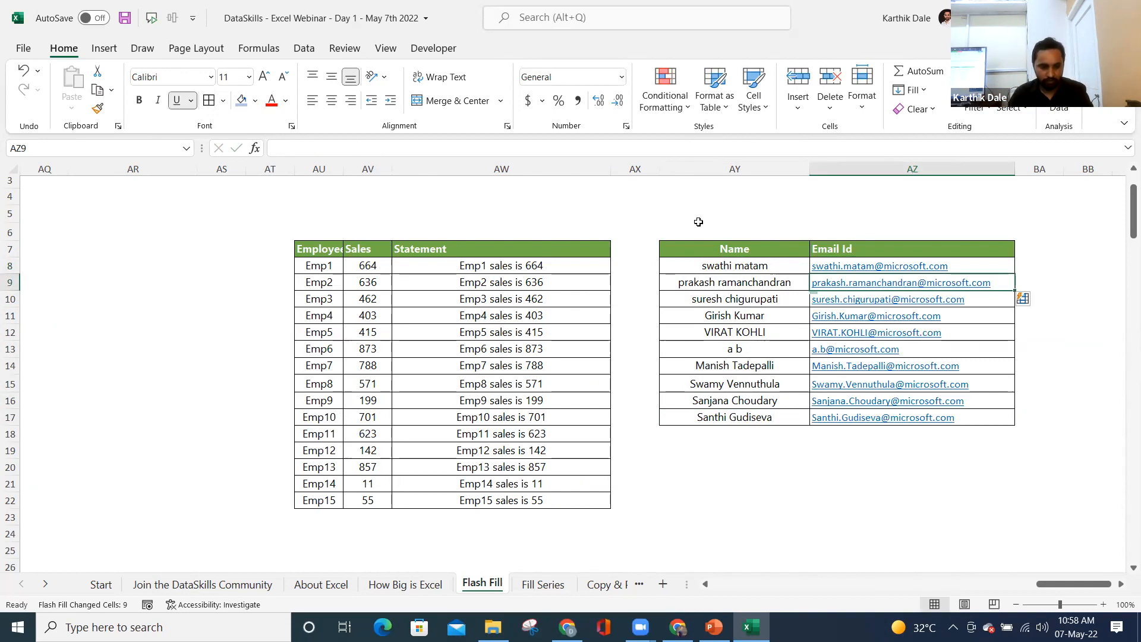
pyautogui.click(615, 66)
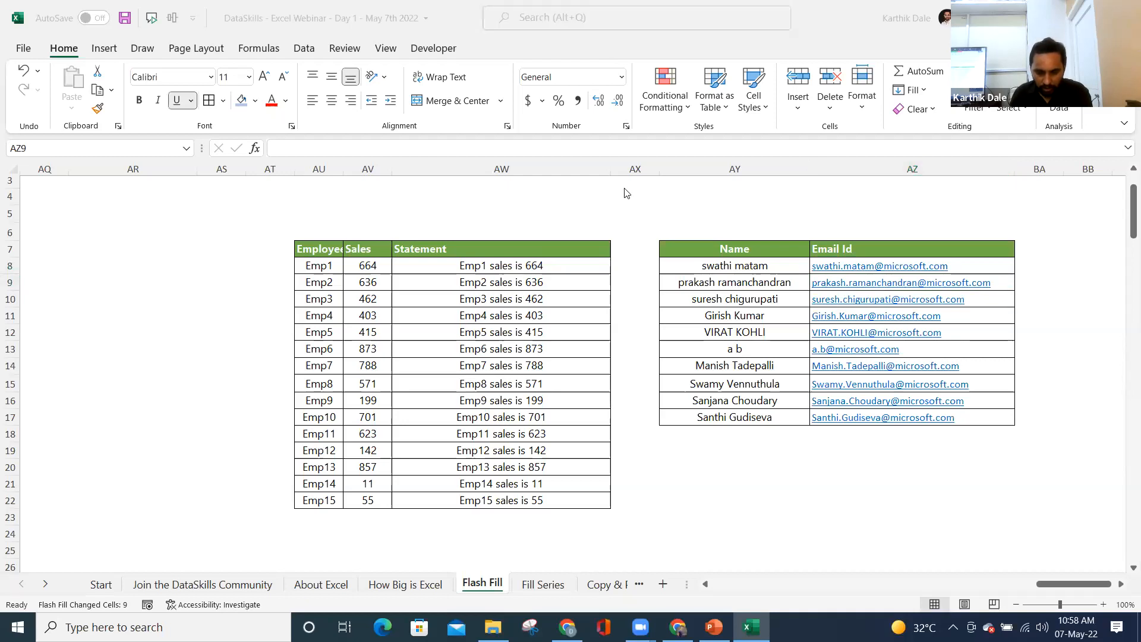
# - Scroll to the First/Middle/Last Name table and select the Flash Fill notes on patterns and static results
pyautogui.click(1069, 585)
pyautogui.moveTo(1046, 585); pyautogui.dragTo(684, 589)
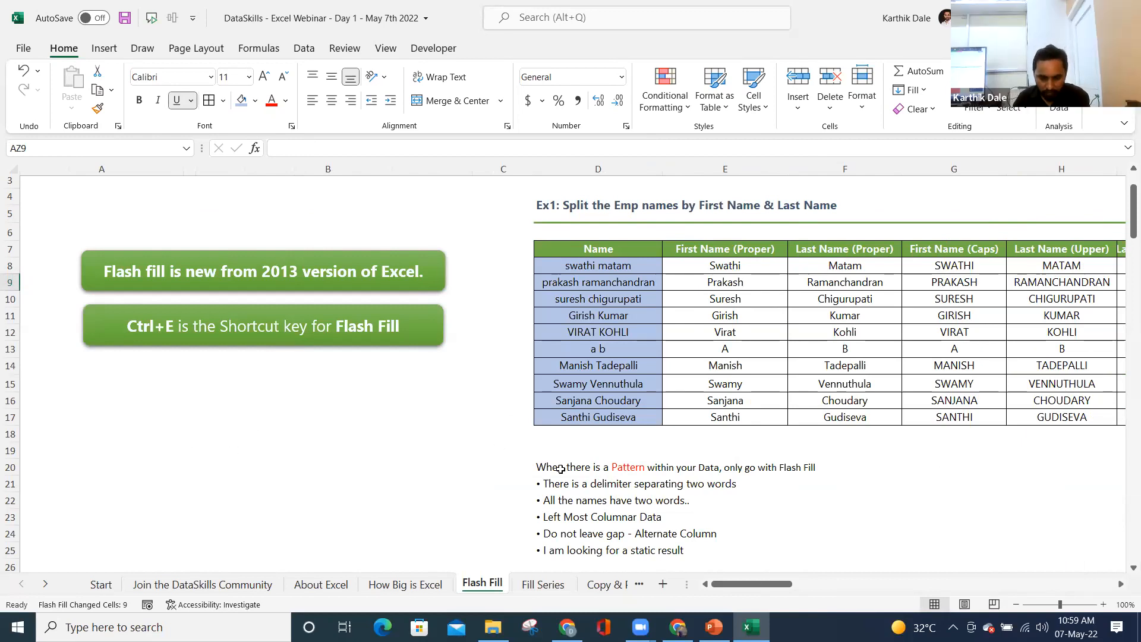
pyautogui.scroll(-2, 757, 543)
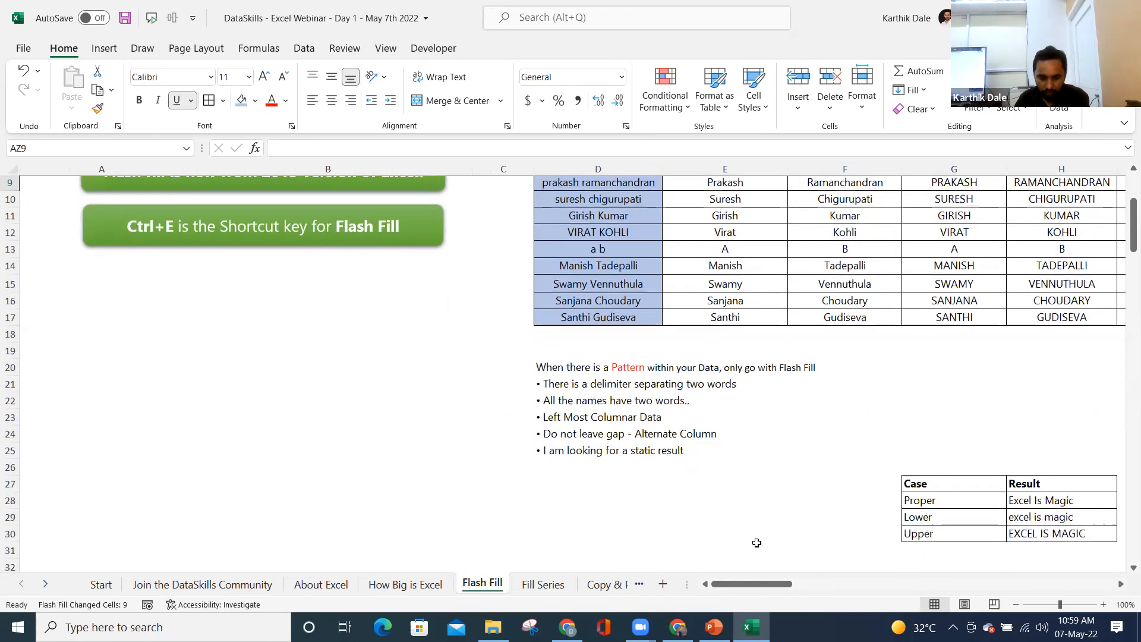
pyautogui.scroll(1, 756, 543)
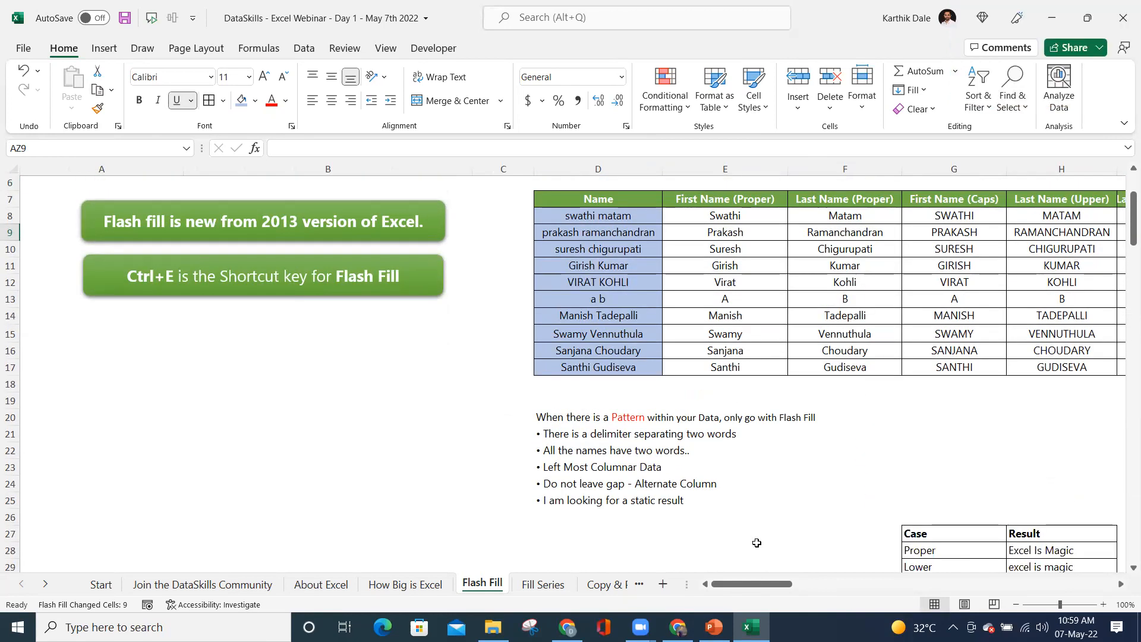
pyautogui.scroll(-2, 757, 543)
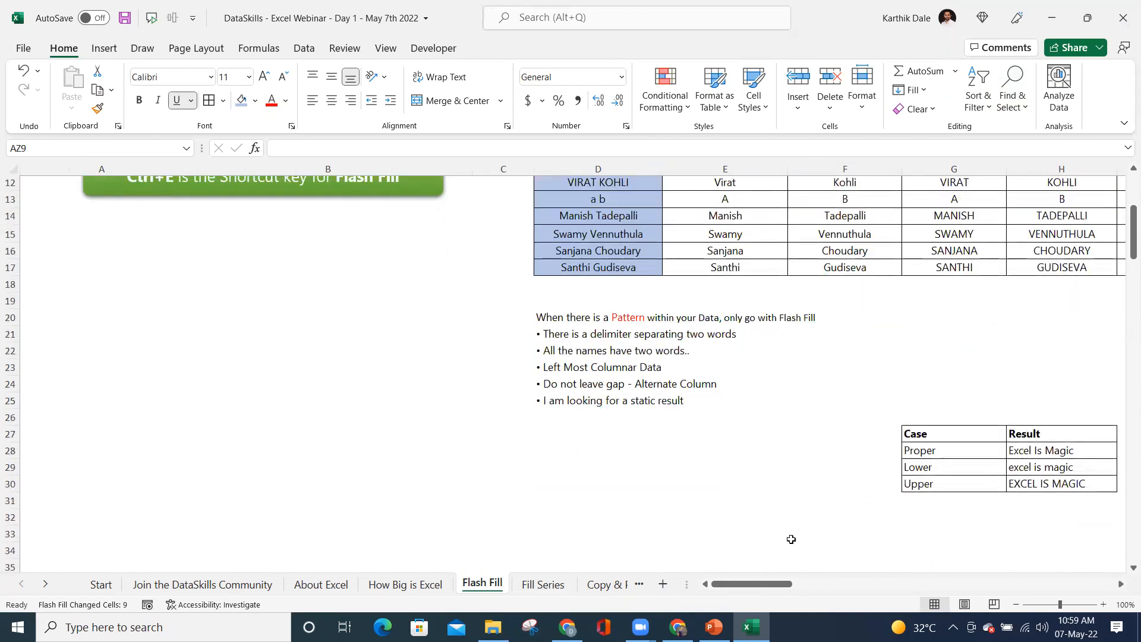
pyautogui.moveTo(762, 589); pyautogui.dragTo(919, 589)
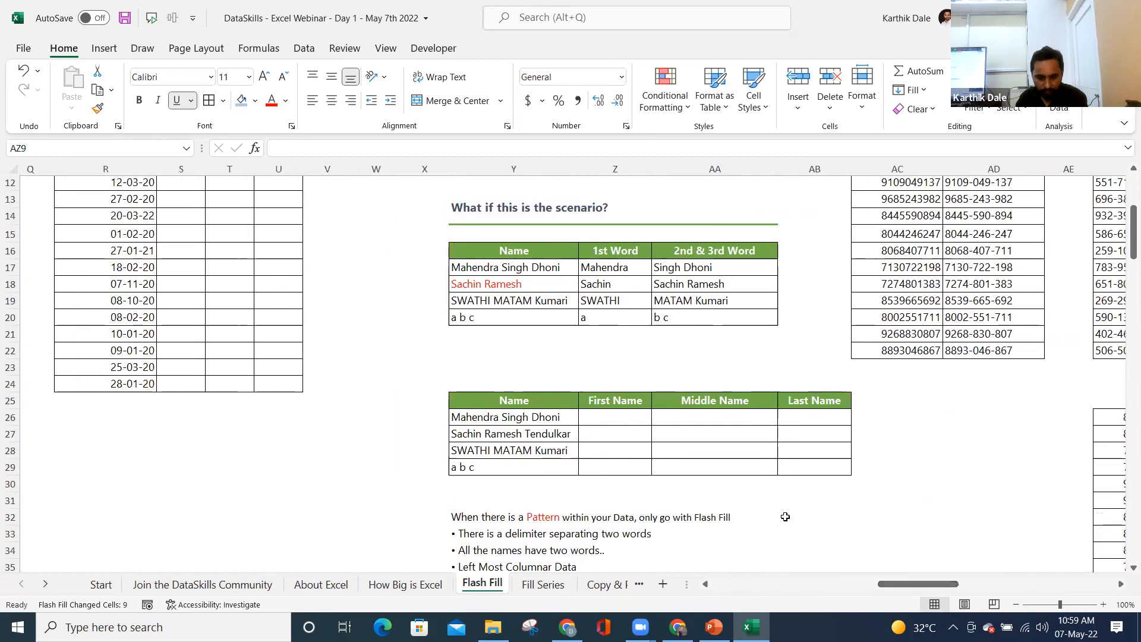
pyautogui.scroll(-3, 785, 514)
pyautogui.click(476, 367)
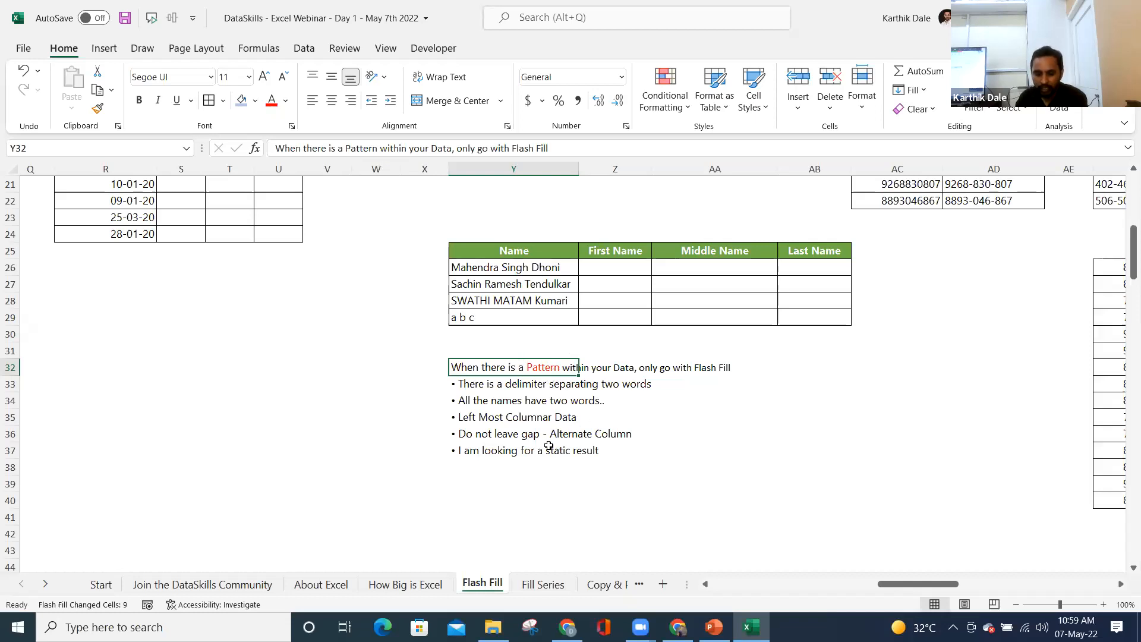
pyautogui.click(502, 454)
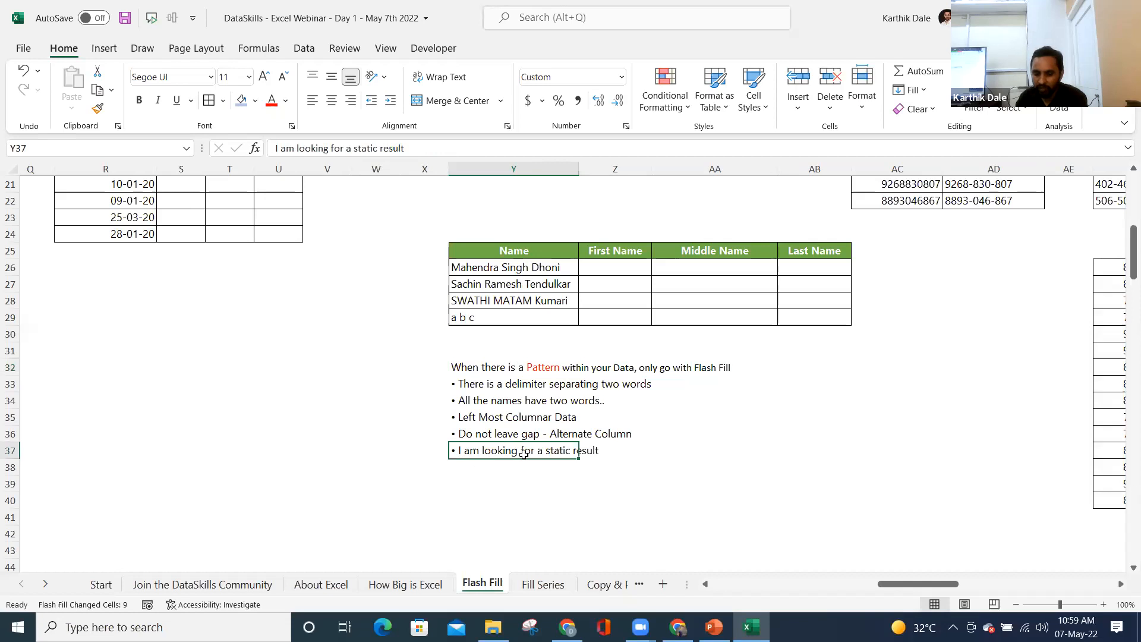
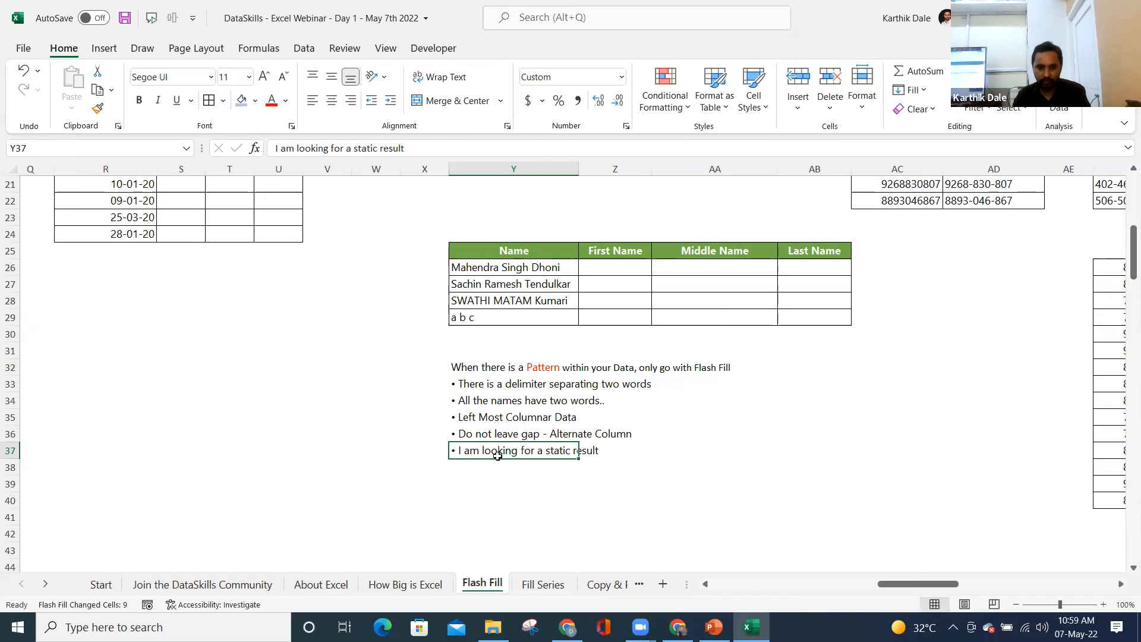
# - Jump back to cell A1 at the top of the Flash Fill sheet and refocus the workbook
pyautogui.hotkey('ctrl', 'Home')
pyautogui.hotkey('alt', 'Tab')
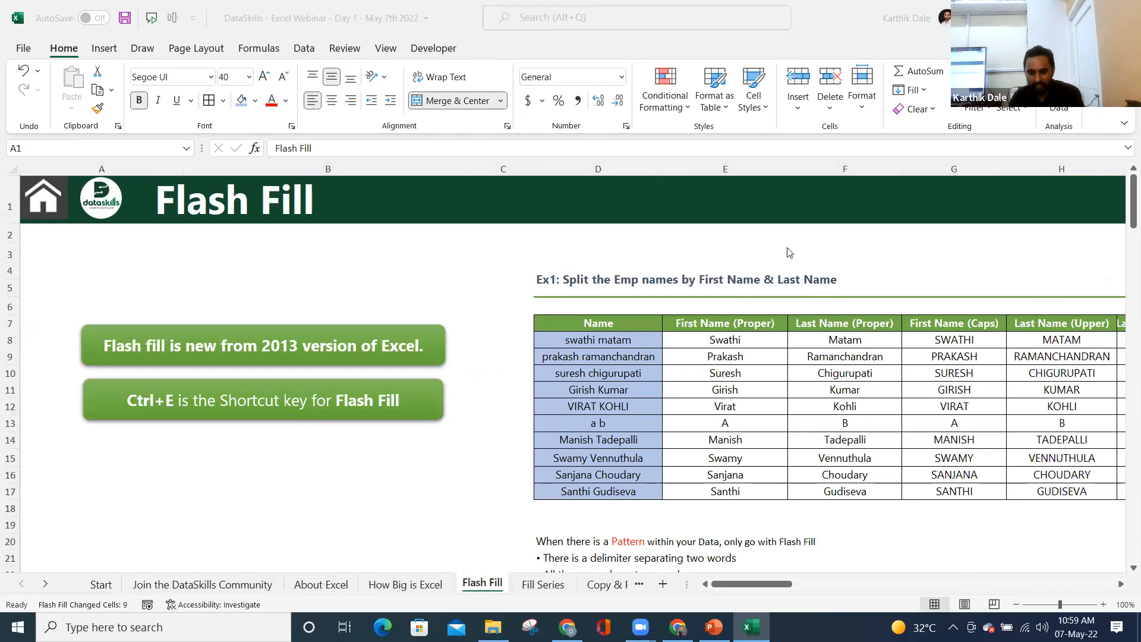
pyautogui.click(743, 583)
# - Copy the Ex4 dates from R8:R24 and paste them starting at R27
pyautogui.moveTo(771, 585); pyautogui.dragTo(907, 585)
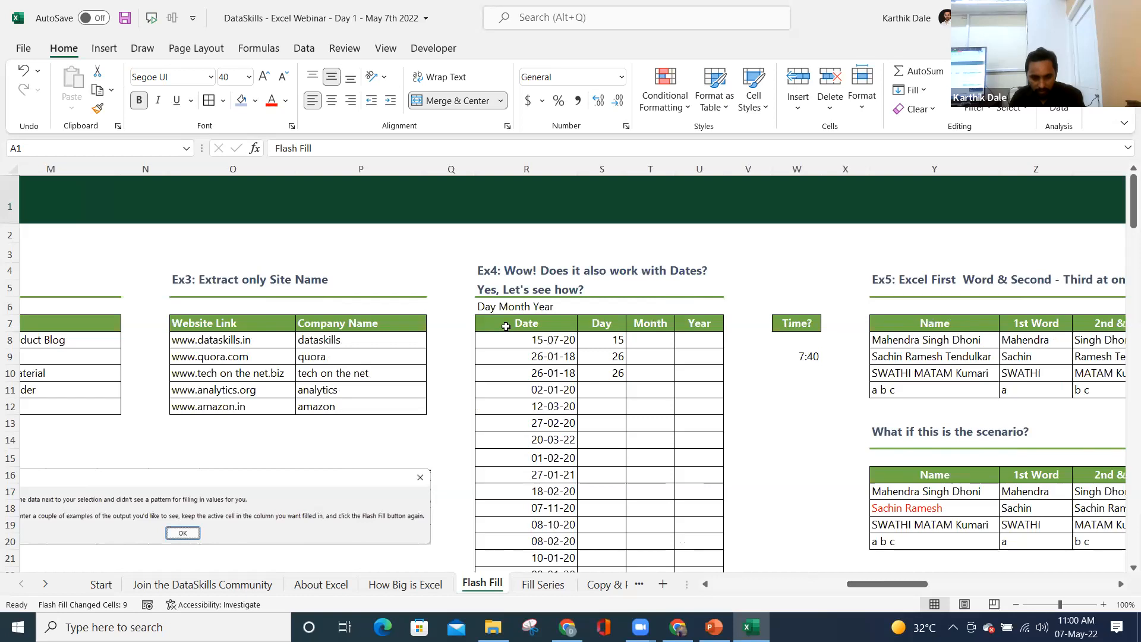
pyautogui.click(509, 337)
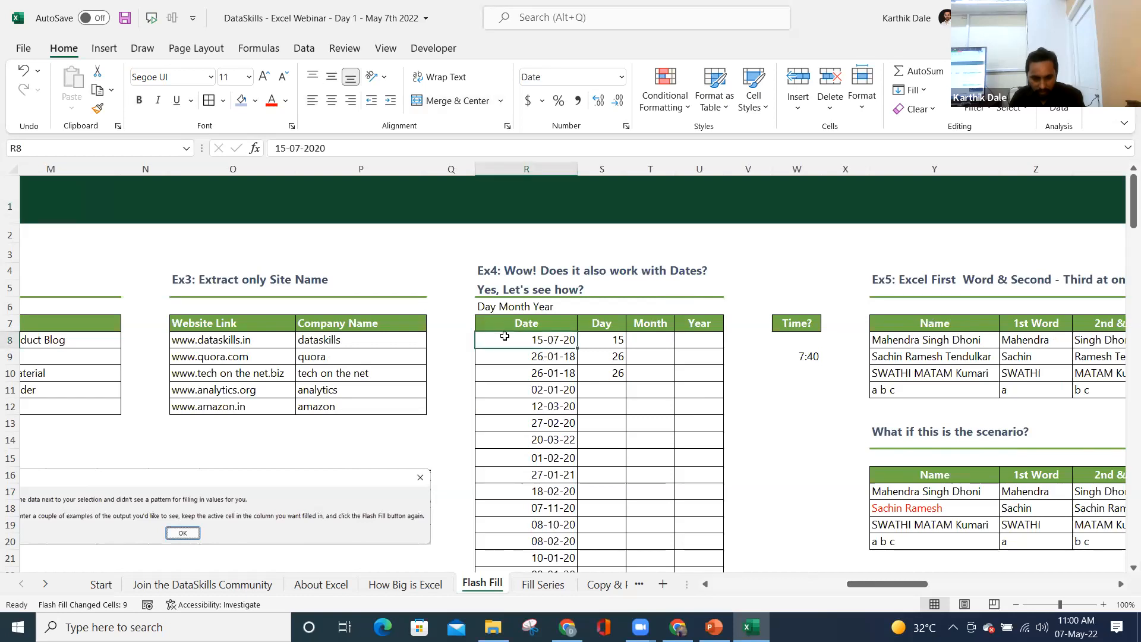
pyautogui.scroll(-3, 561, 438)
pyautogui.keyDown('shift'); pyautogui.click(533, 458); pyautogui.keyUp('shift')
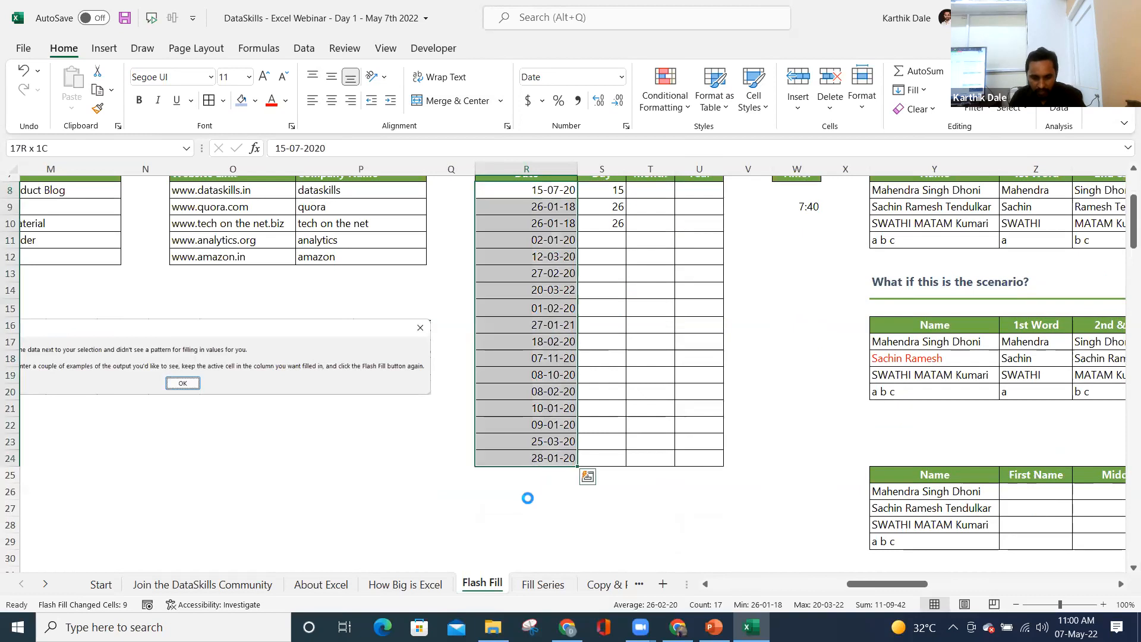
pyautogui.hotkey('ctrl', 'c')
pyautogui.click(538, 510)
pyautogui.hotkey('ctrl', 'v')
# - Enter 15 as the first day in S27, try a Flash Fill, then undo it
pyautogui.click(594, 508)
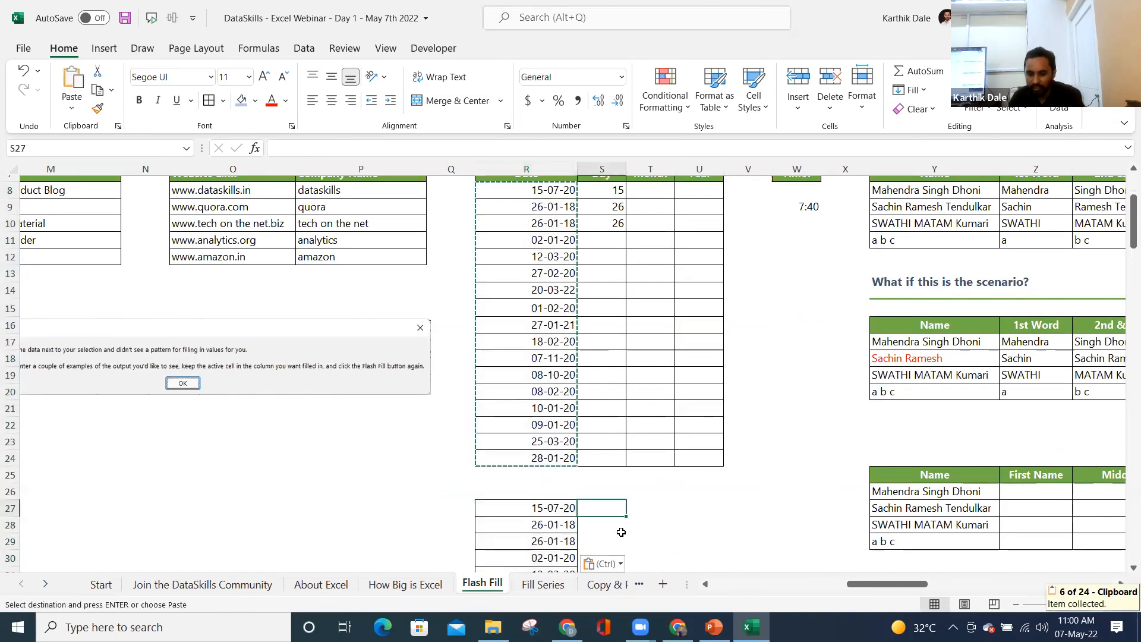
pyautogui.scroll(-2, 621, 532)
pyautogui.write('15')
pyautogui.press('Return')
pyautogui.write('26')
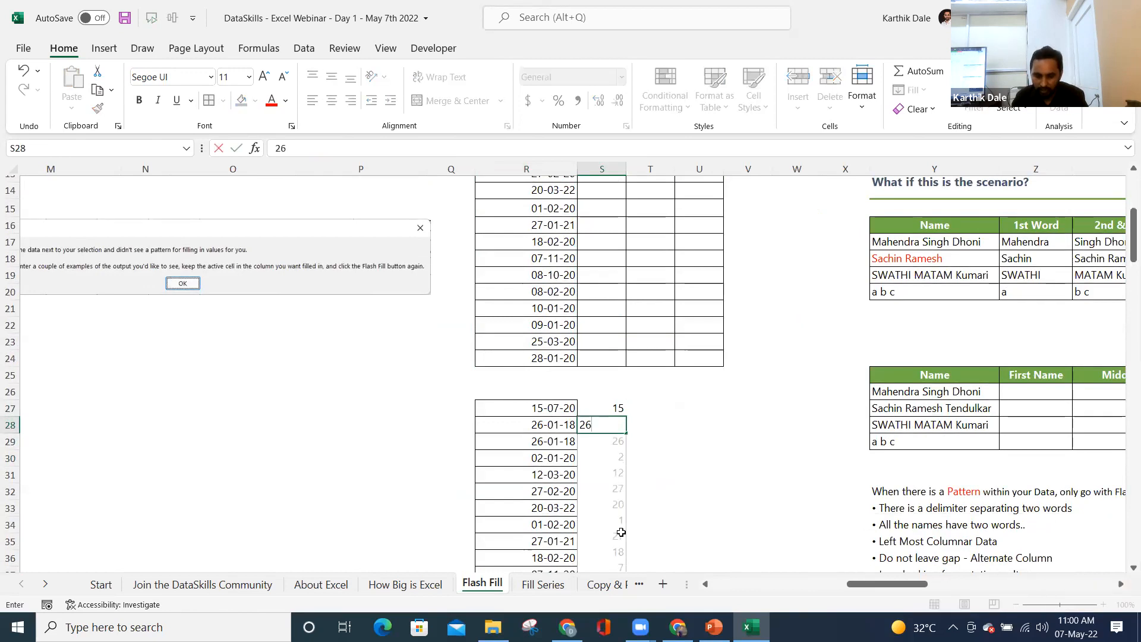
pyautogui.press('Escape')
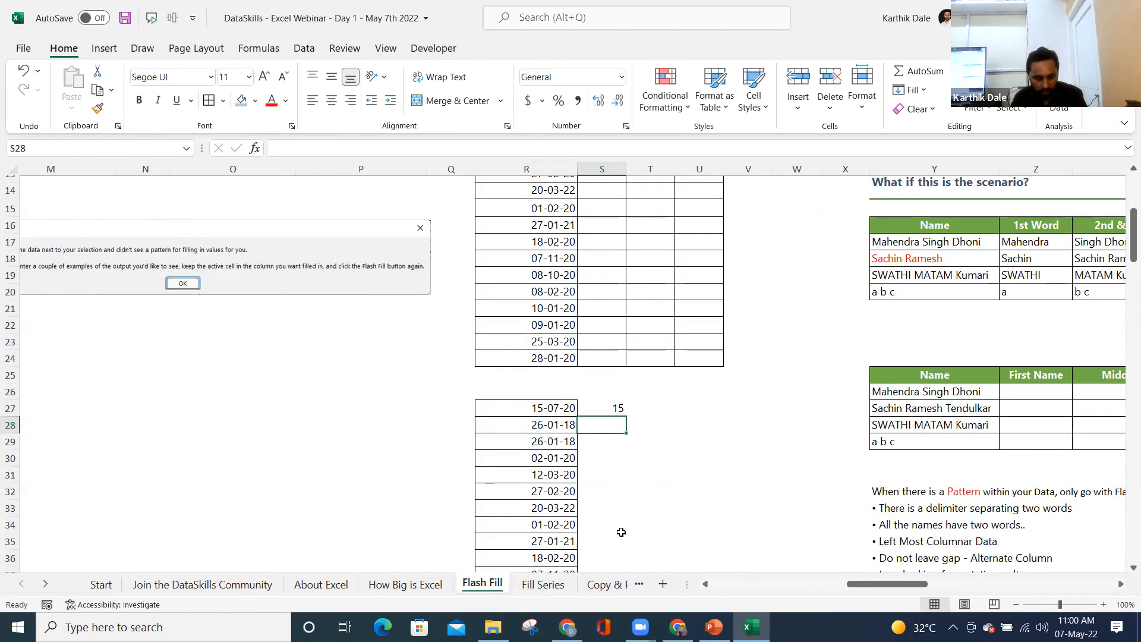
pyautogui.hotkey('ctrl', 'e')
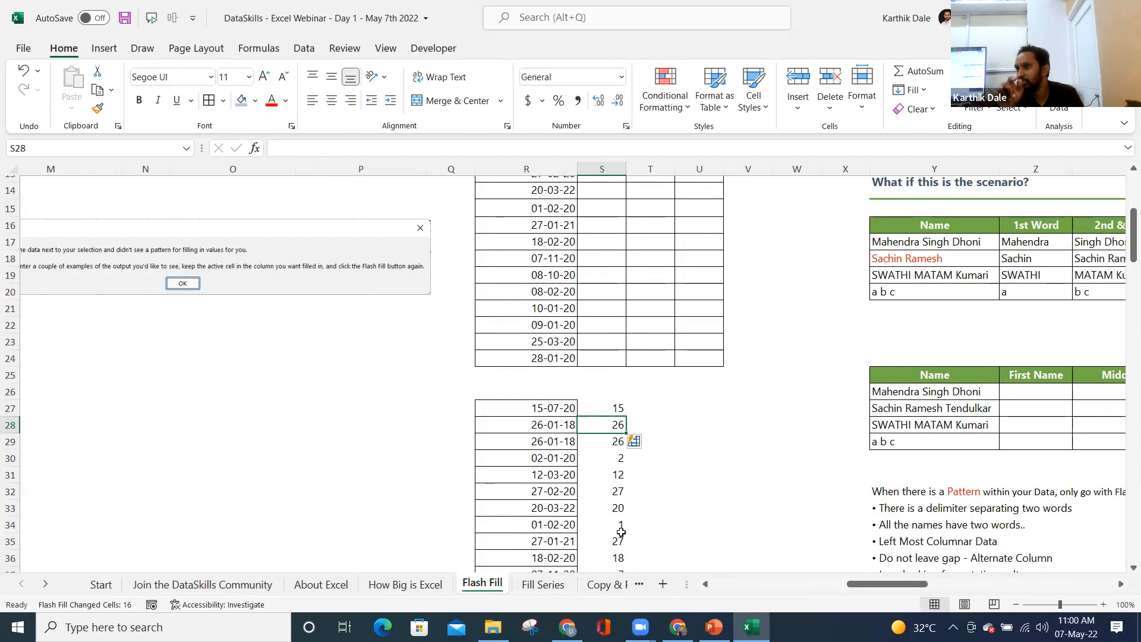
pyautogui.hotkey('ctrl', 'z')
pyautogui.hotkey('ctrl', 'z')
# - Add 27 as the day example in S32 and Flash Fill the day numbers down column S
pyautogui.click(604, 493)
pyautogui.write('27')
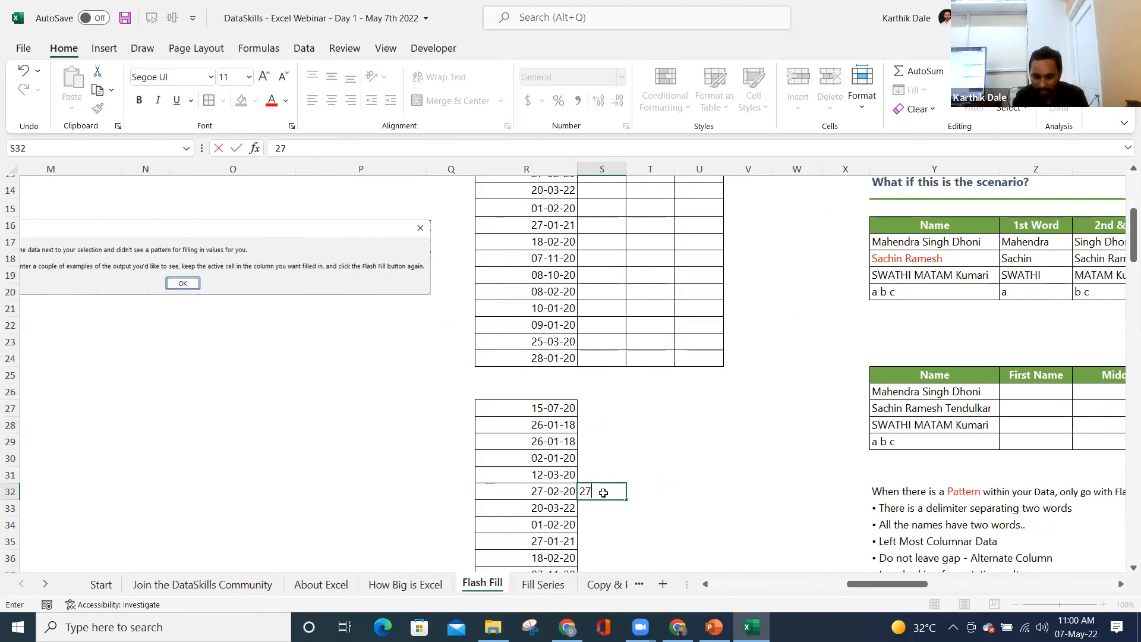
pyautogui.press('Return')
pyautogui.hotkey('ctrl', 'e')
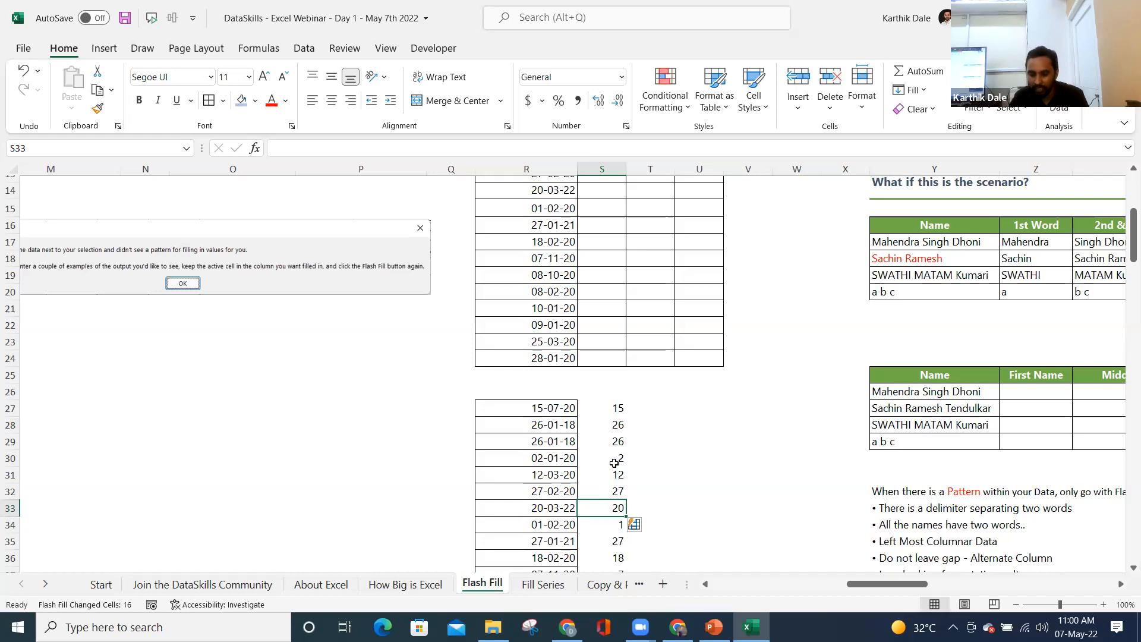
pyautogui.click(612, 491)
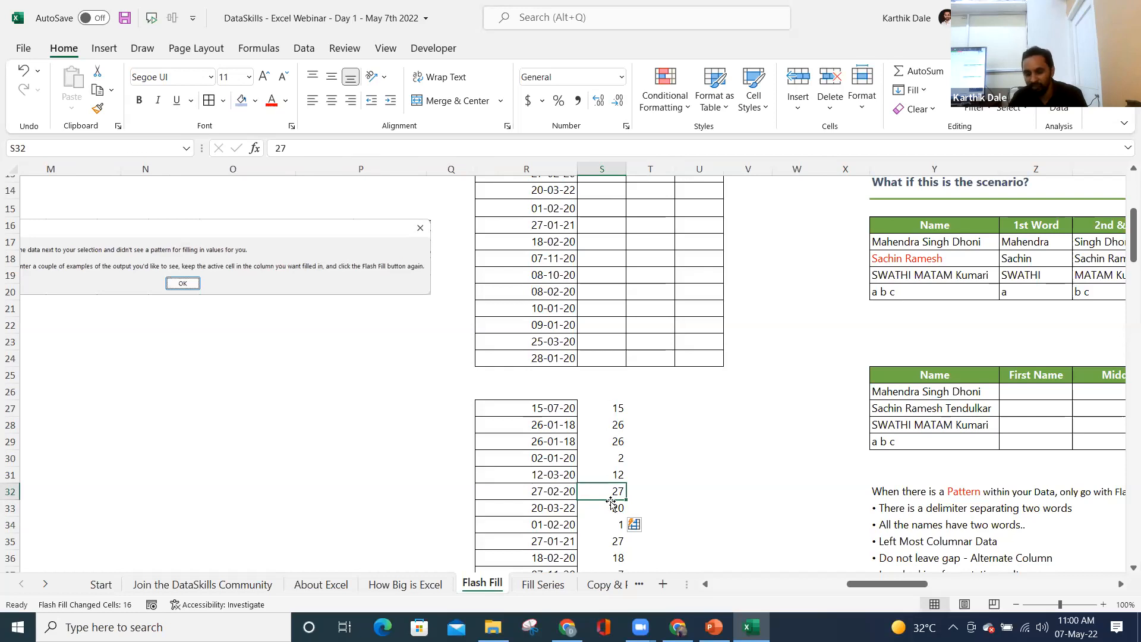
# - Select the original Ex4 Date, Day, Month and Year columns to compare with the results
pyautogui.scroll(4, 616, 365)
pyautogui.moveTo(615, 357); pyautogui.dragTo(616, 374)
pyautogui.click(599, 325)
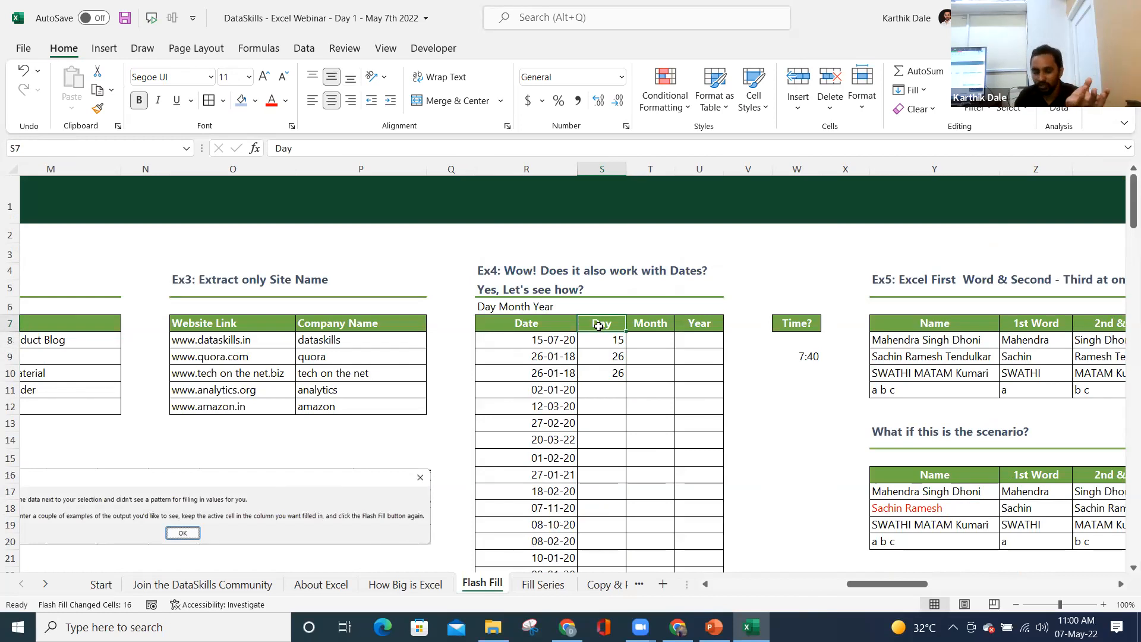
pyautogui.moveTo(546, 340); pyautogui.dragTo(553, 457)
pyautogui.moveTo(527, 323); pyautogui.dragTo(690, 324)
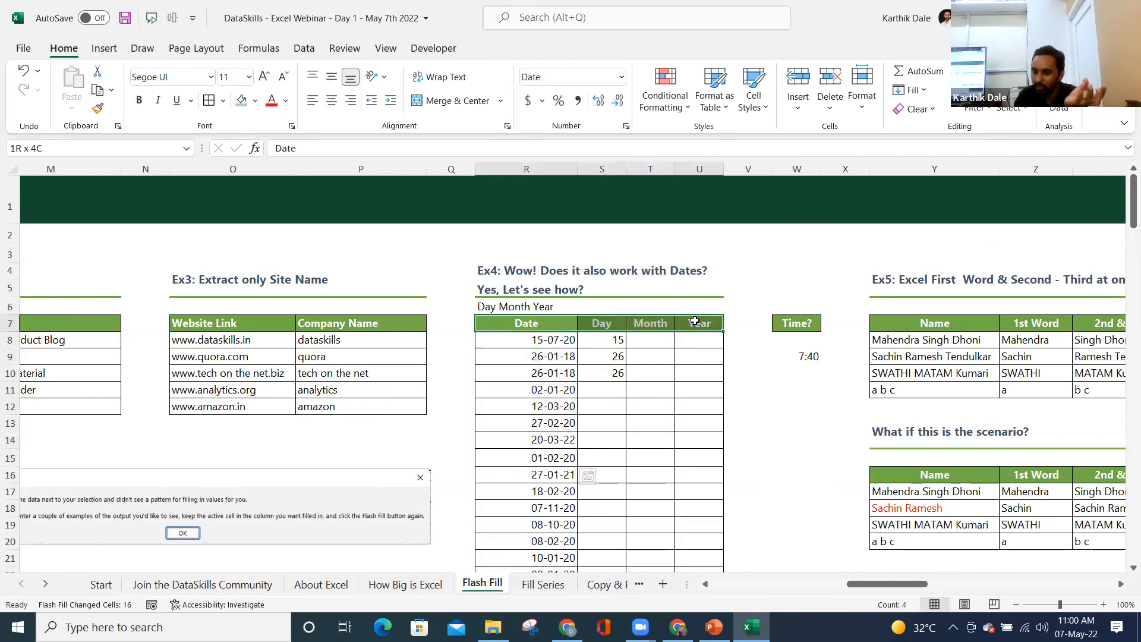
pyautogui.moveTo(607, 340); pyautogui.dragTo(707, 541)
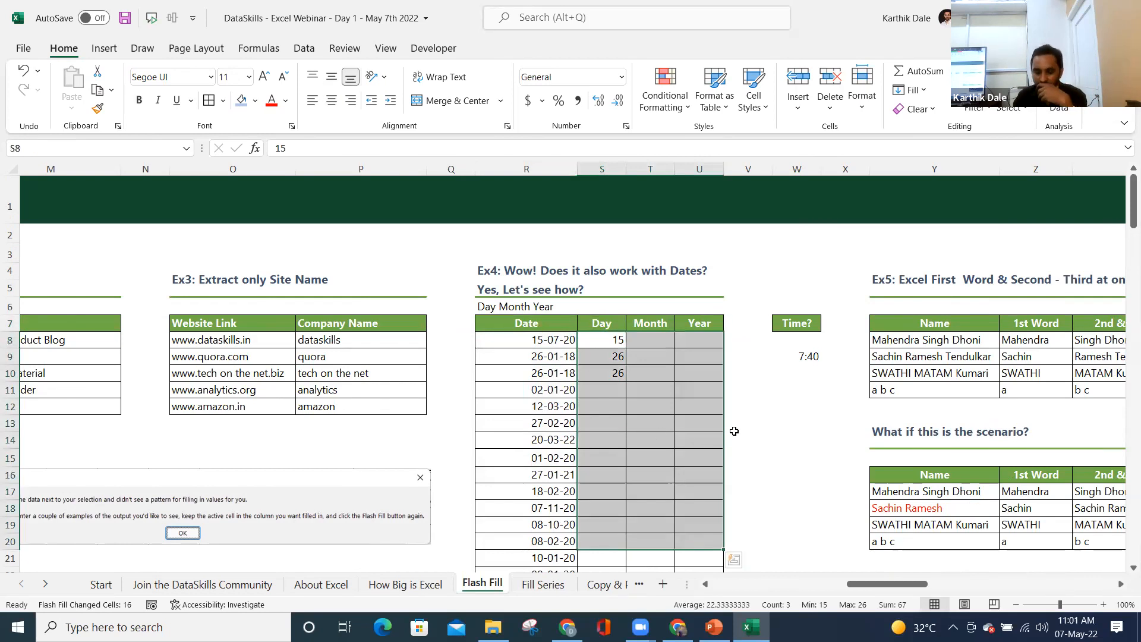
# - Enter 2020 as the year in T27 and Flash Fill column T
pyautogui.scroll(-5, 734, 432)
pyautogui.click(645, 355)
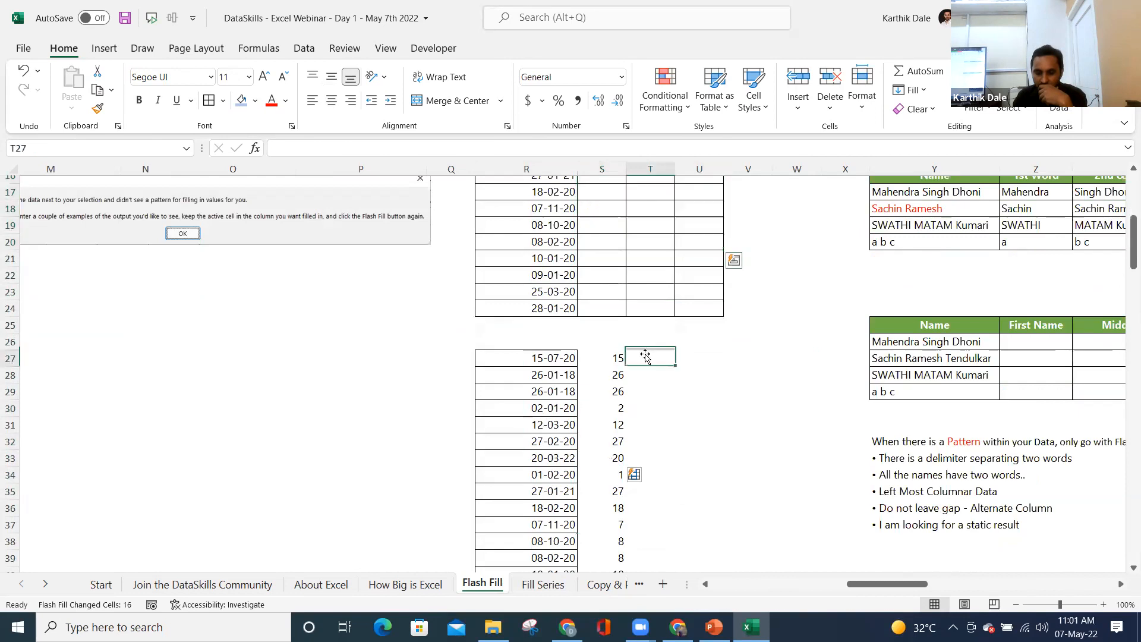
pyautogui.click(562, 358)
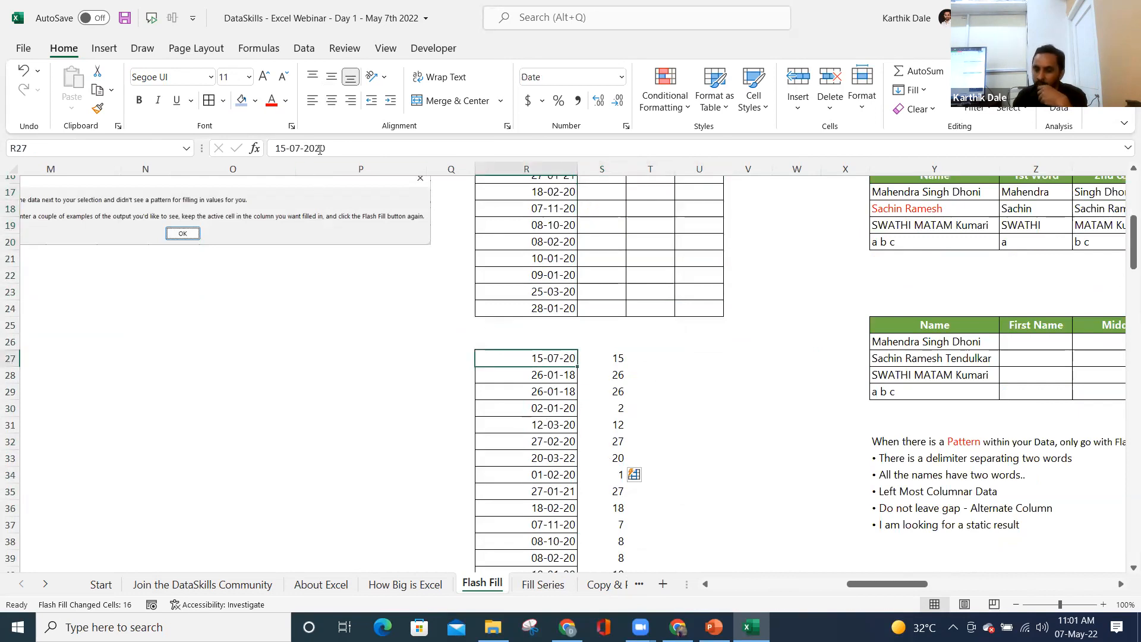
pyautogui.click(644, 356)
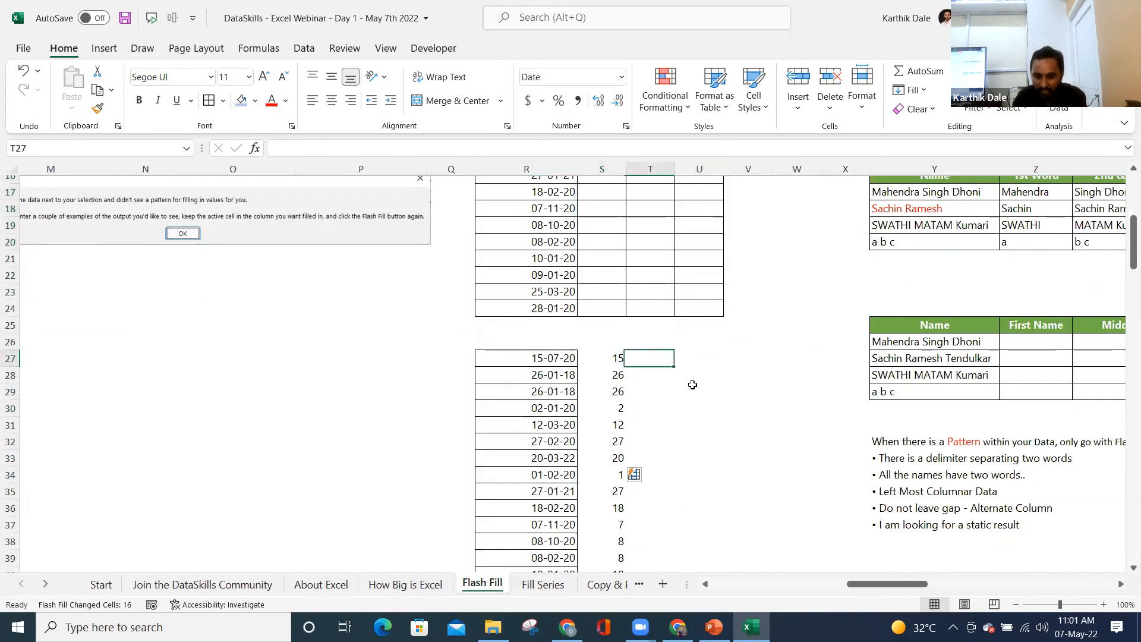
pyautogui.write('2020')
pyautogui.press('Return')
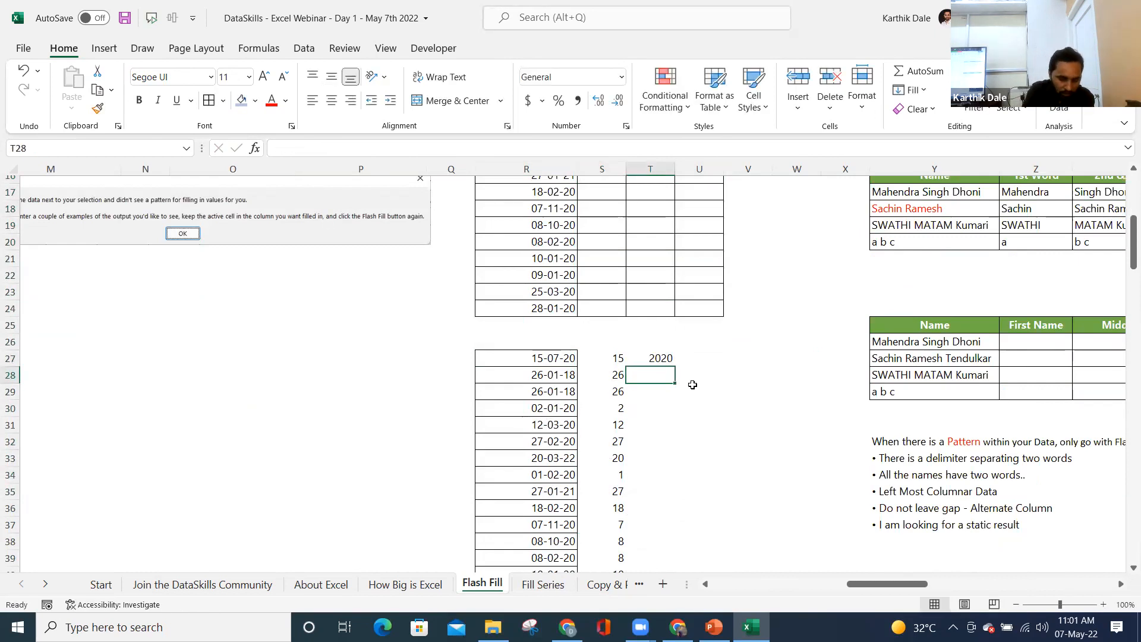
pyautogui.hotkey('ctrl', 'e')
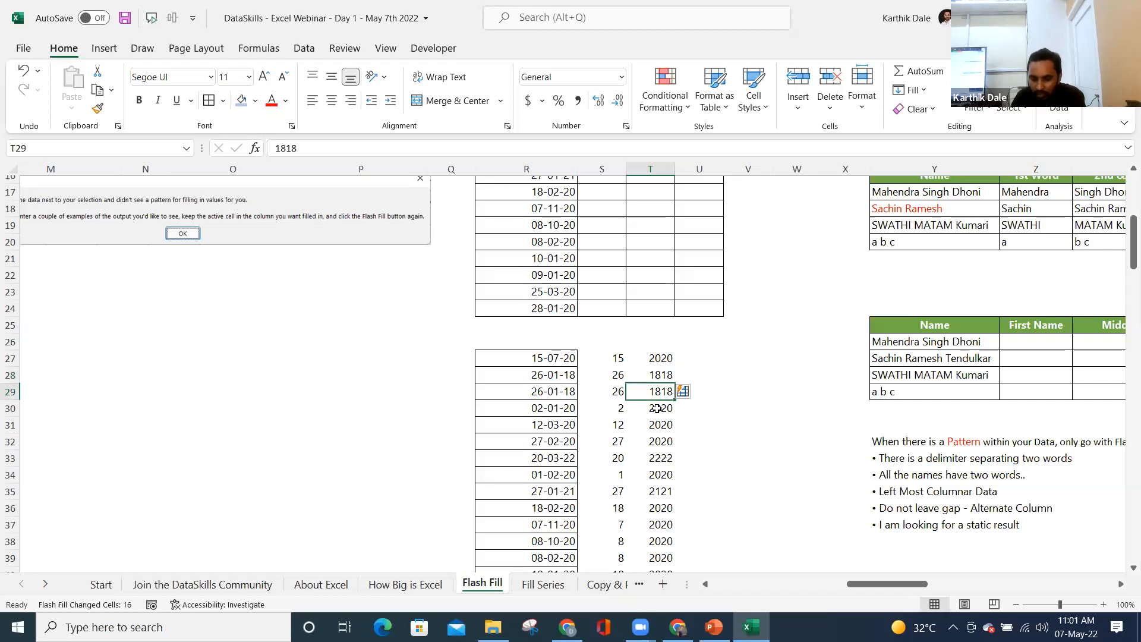
# - Clear the wrong year results from T28 down, enter 2018 in T28 and Flash Fill again
pyautogui.click(562, 380)
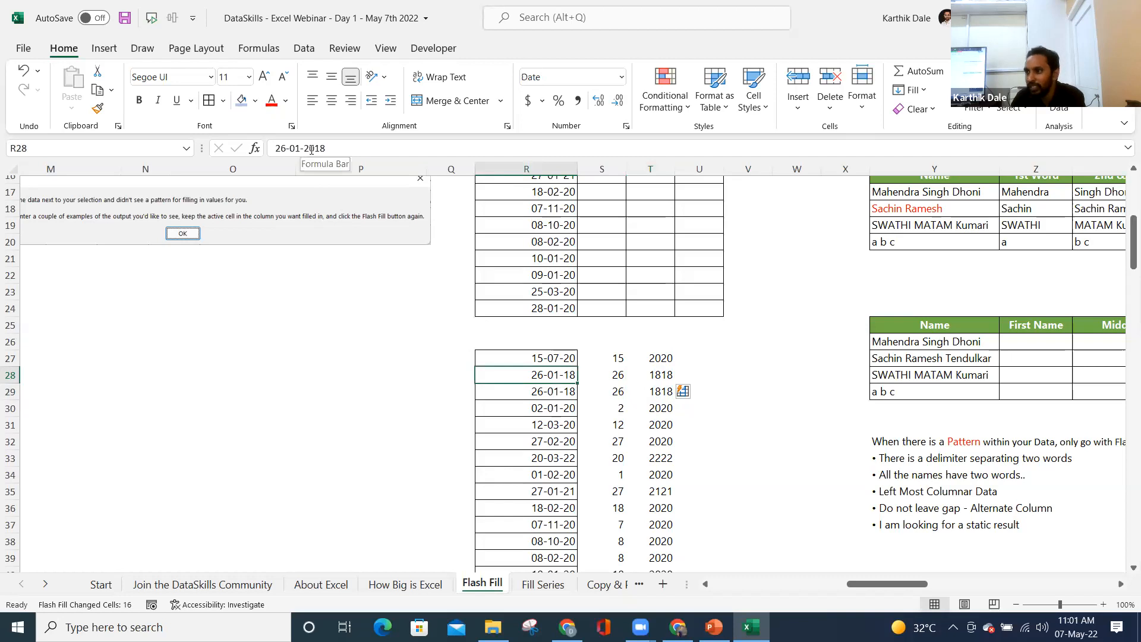
pyautogui.click(664, 359)
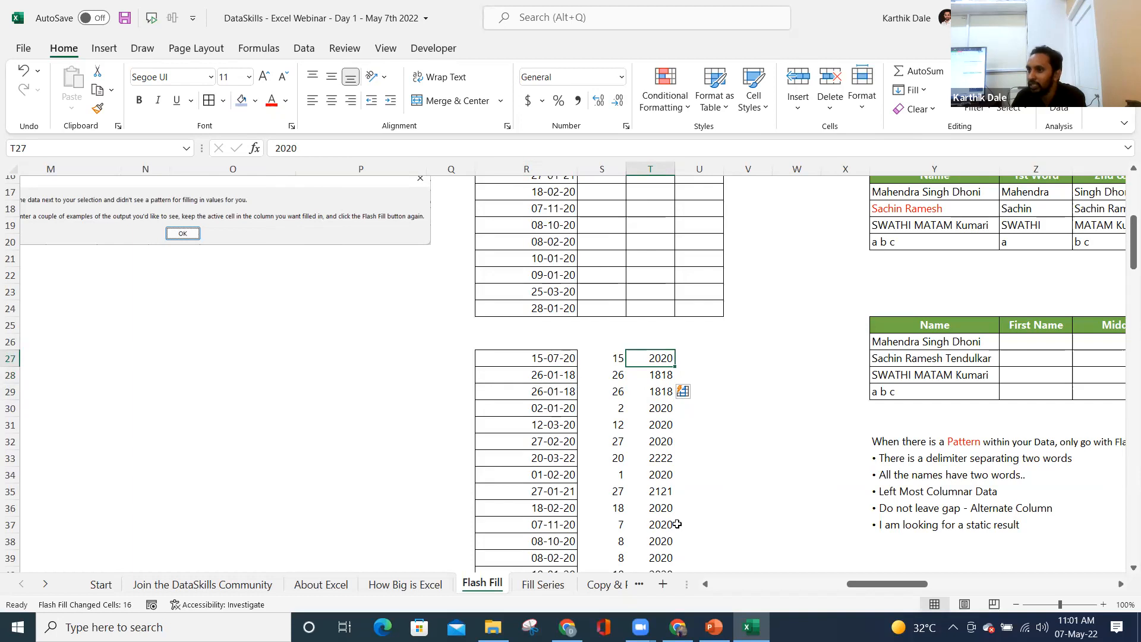
pyautogui.click(653, 379)
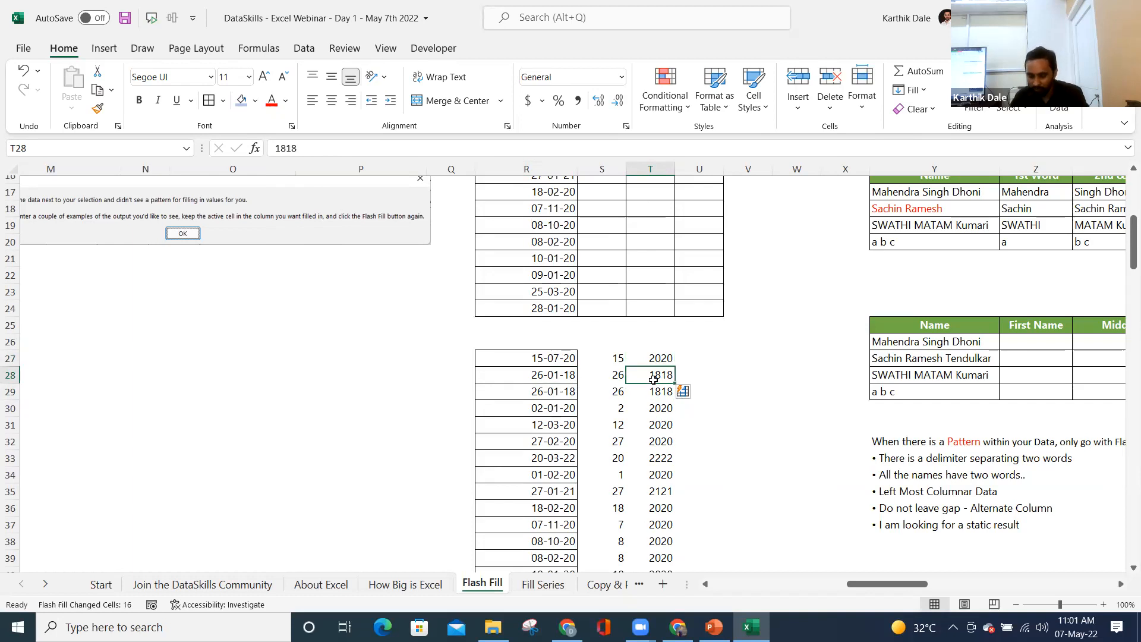
pyautogui.hotkey('ctrl', 'shift', 'Down')
pyautogui.press('Delete')
pyautogui.press('Up')
pyautogui.press('Down')
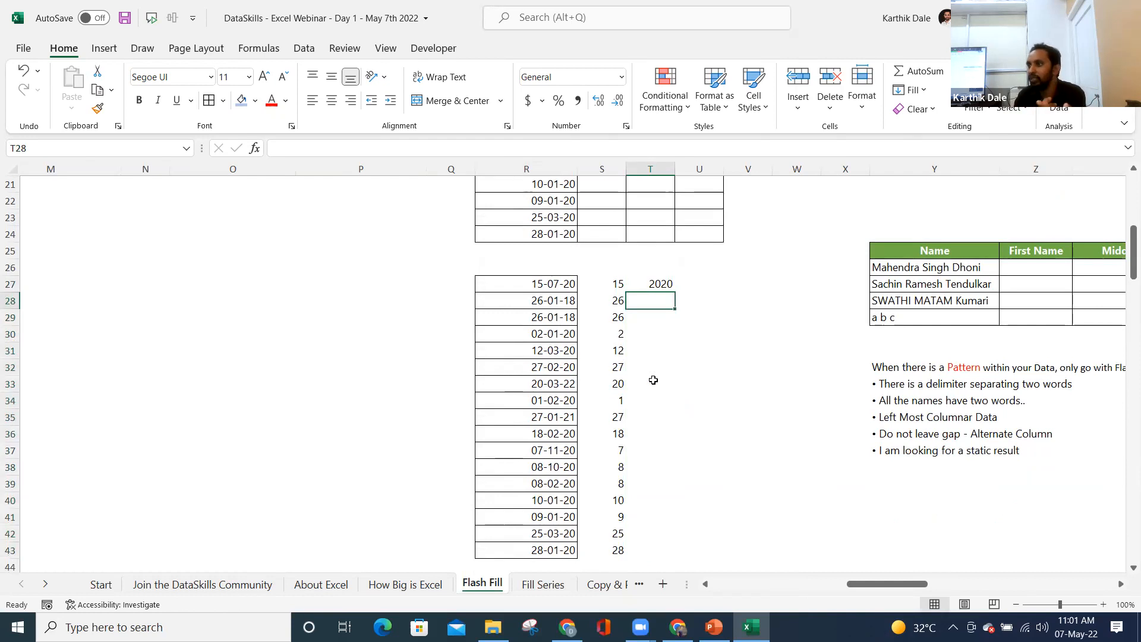
pyautogui.write('2018')
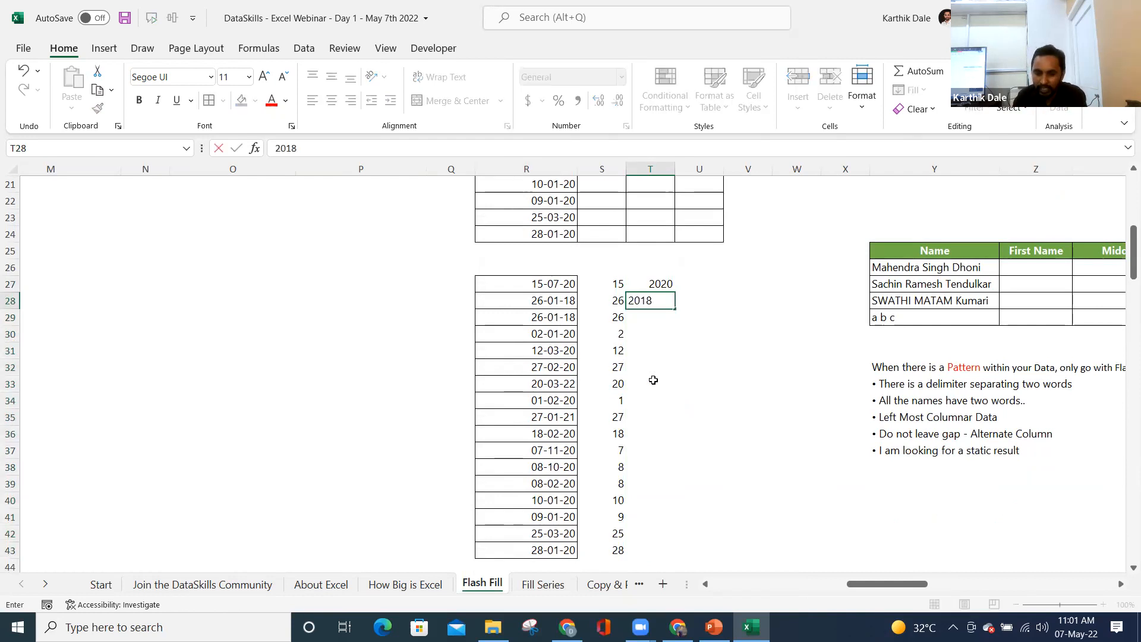
pyautogui.press('Return')
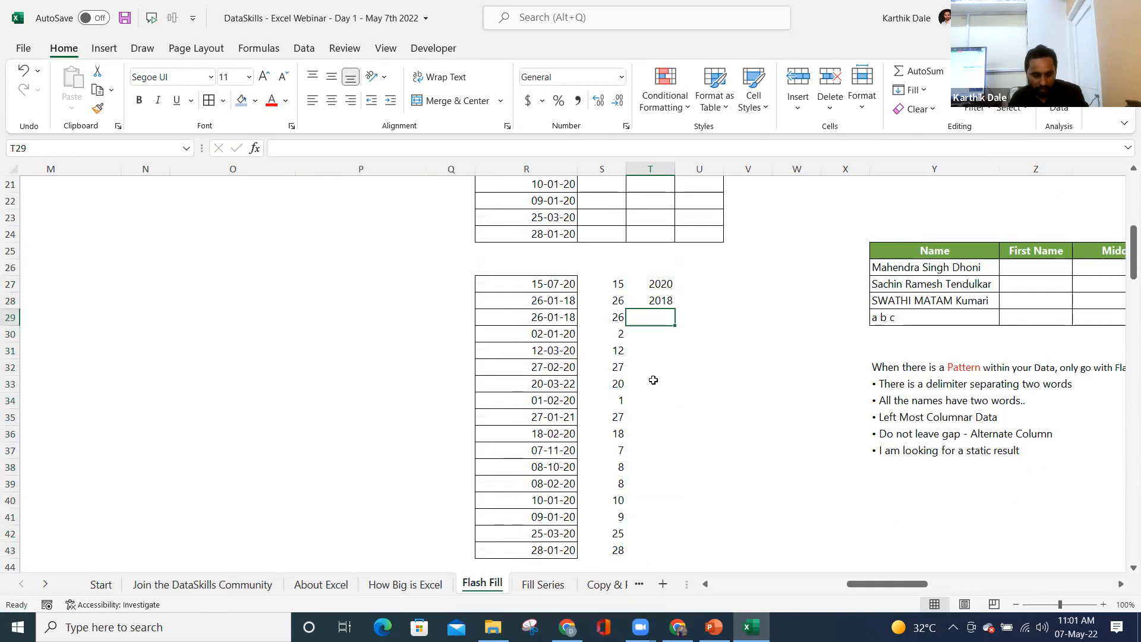
pyautogui.hotkey('ctrl', 'e')
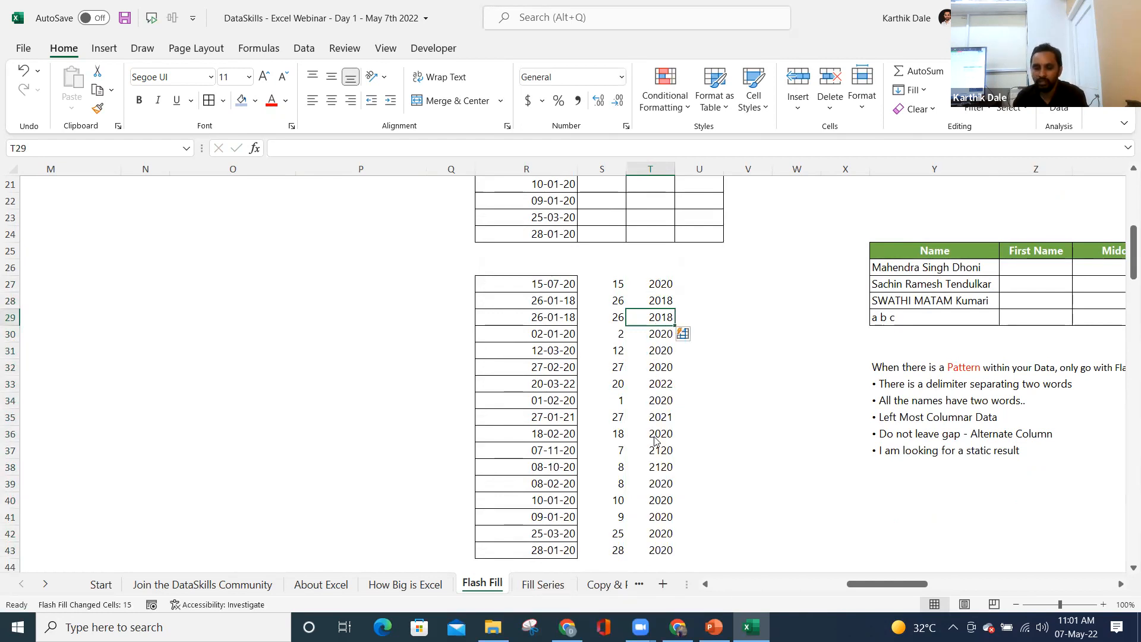
# - Copy the flash fill note sentence from another window
pyautogui.hotkey('alt', 'Tab')
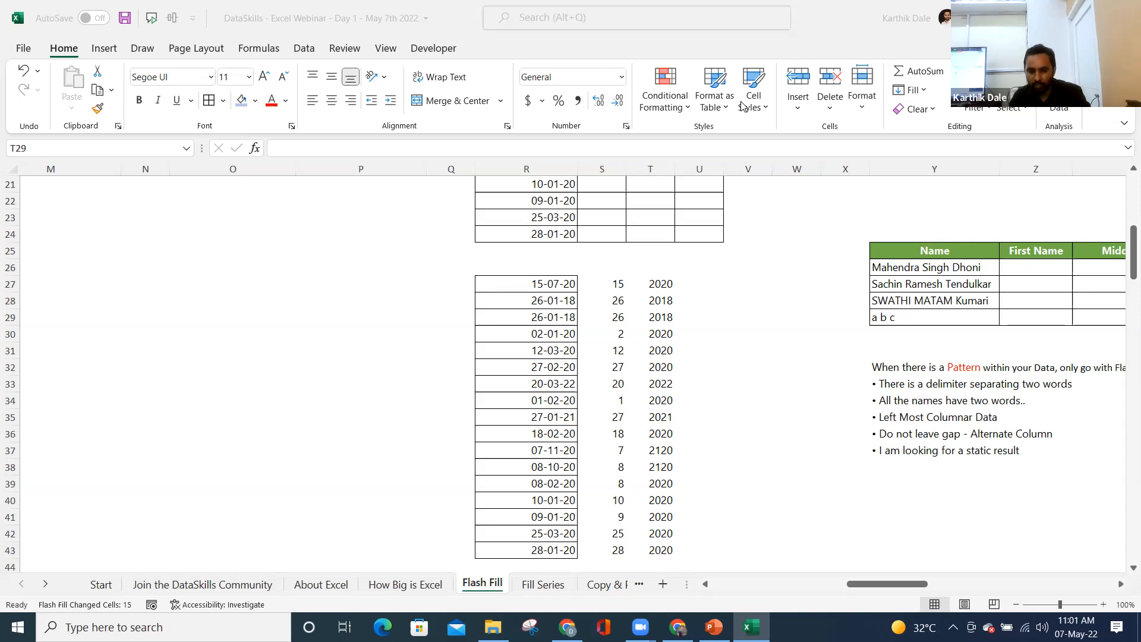
pyautogui.hotkey('ctrl', 'c')
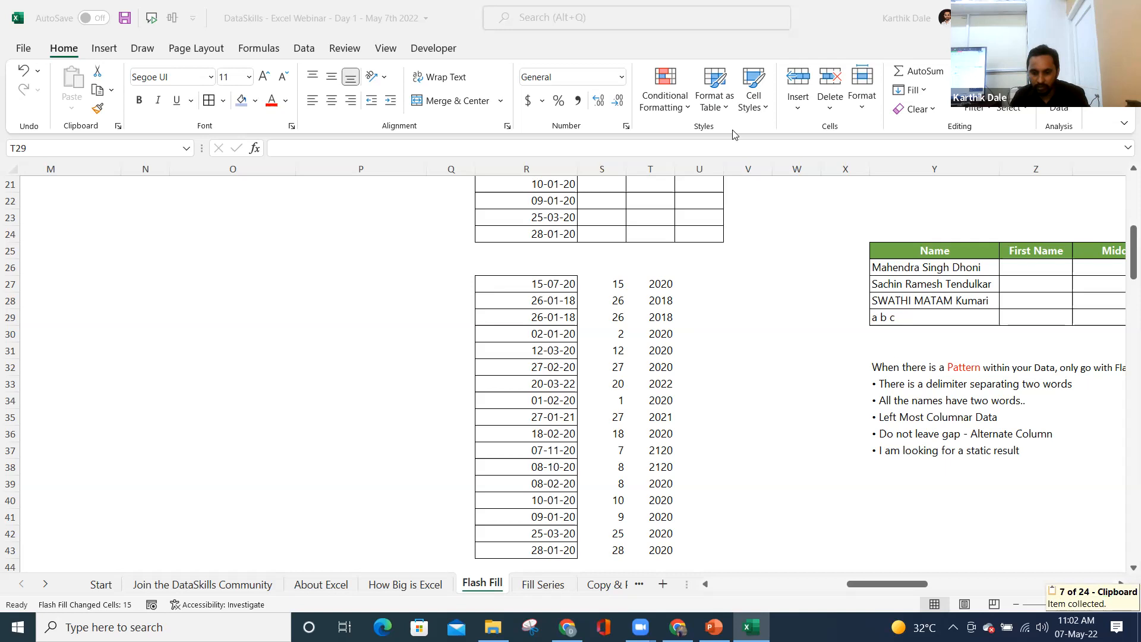
pyautogui.hotkey('ctrl', 'c')
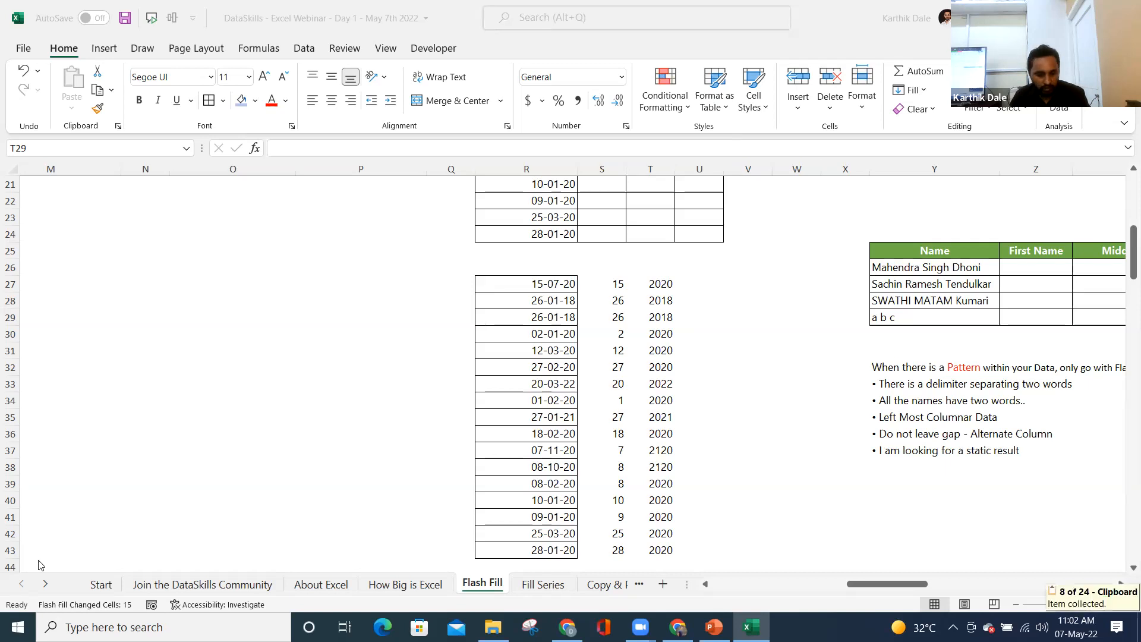
pyautogui.click(47, 588)
# - On the Participants Queries sheet, paste the copied note into A1
pyautogui.click(47, 589)
pyautogui.click(567, 584)
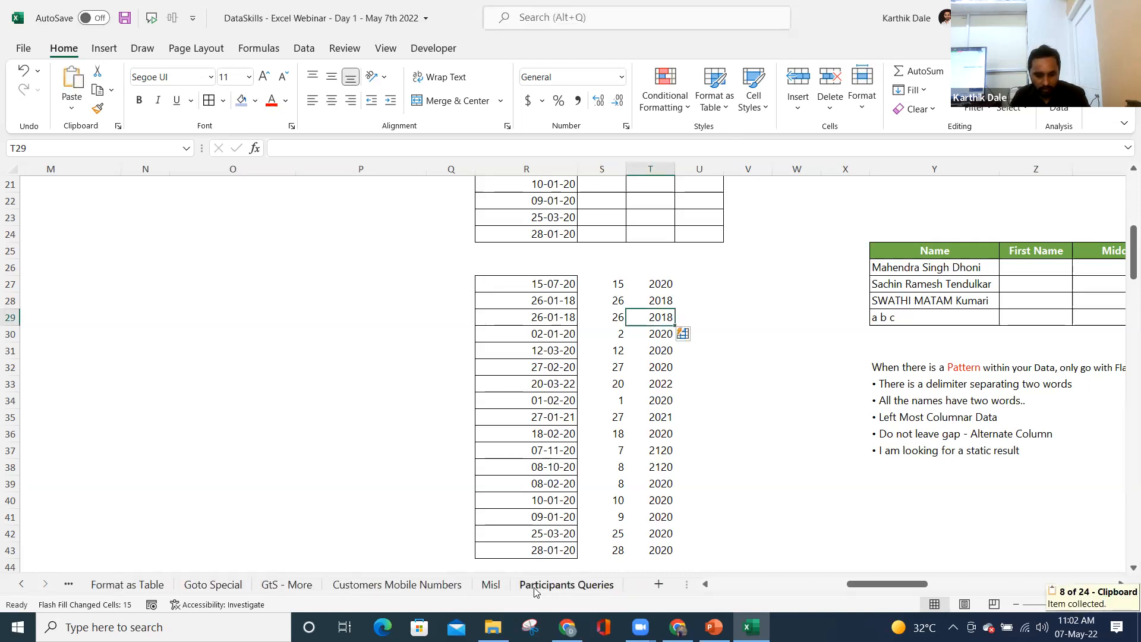
pyautogui.click(312, 151)
pyautogui.hotkey('ctrl', 'v')
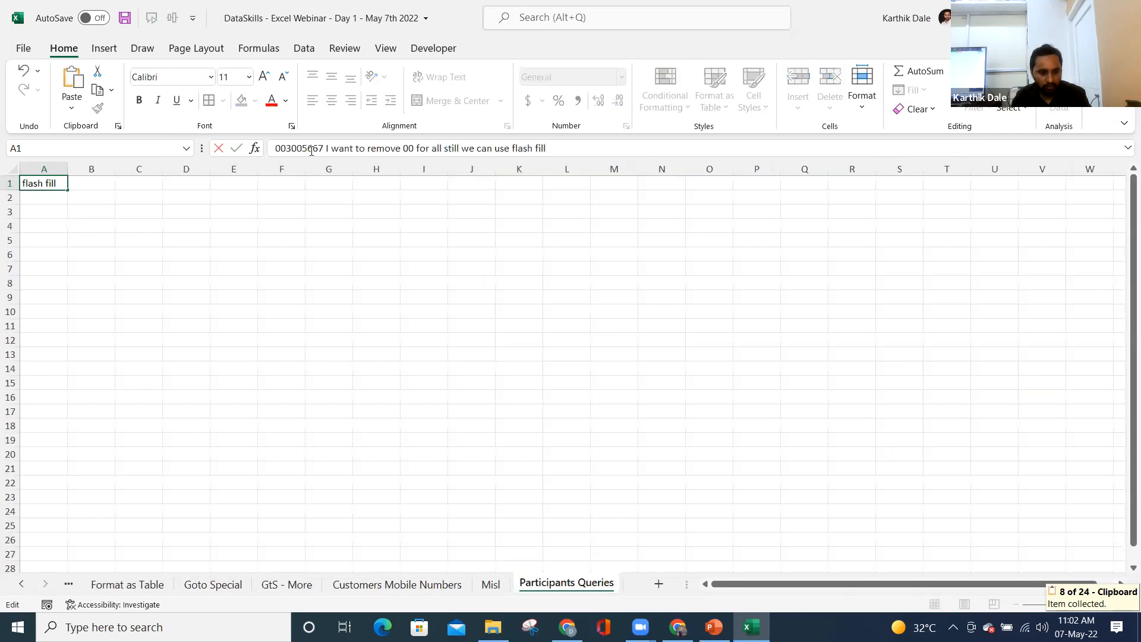
pyautogui.press('Return')
pyautogui.press('Down')
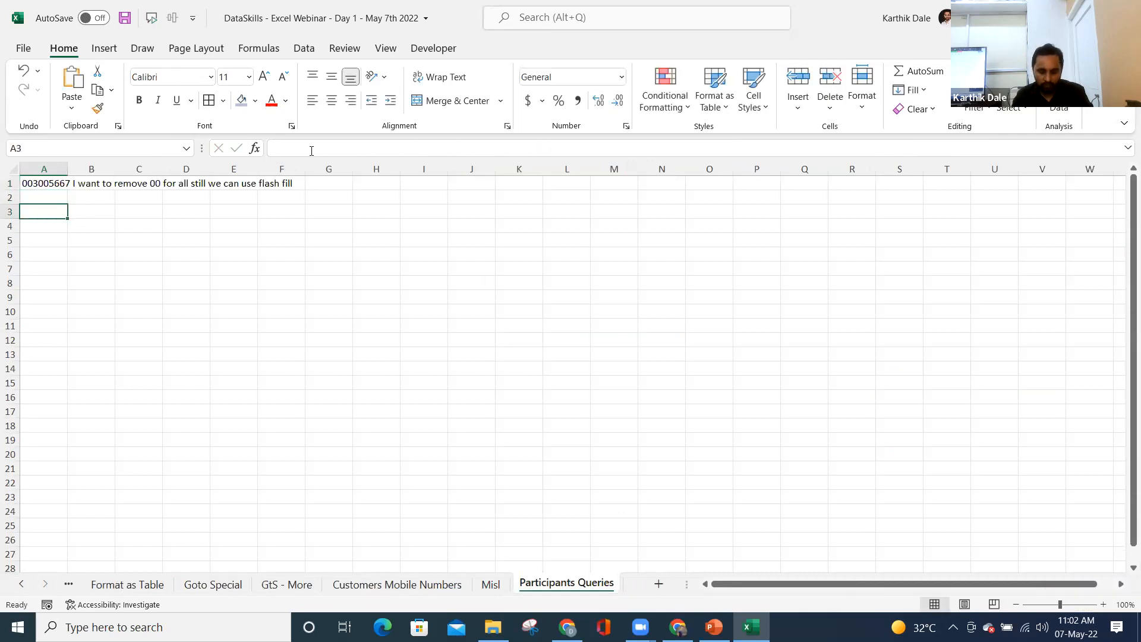
pyautogui.press('Down')
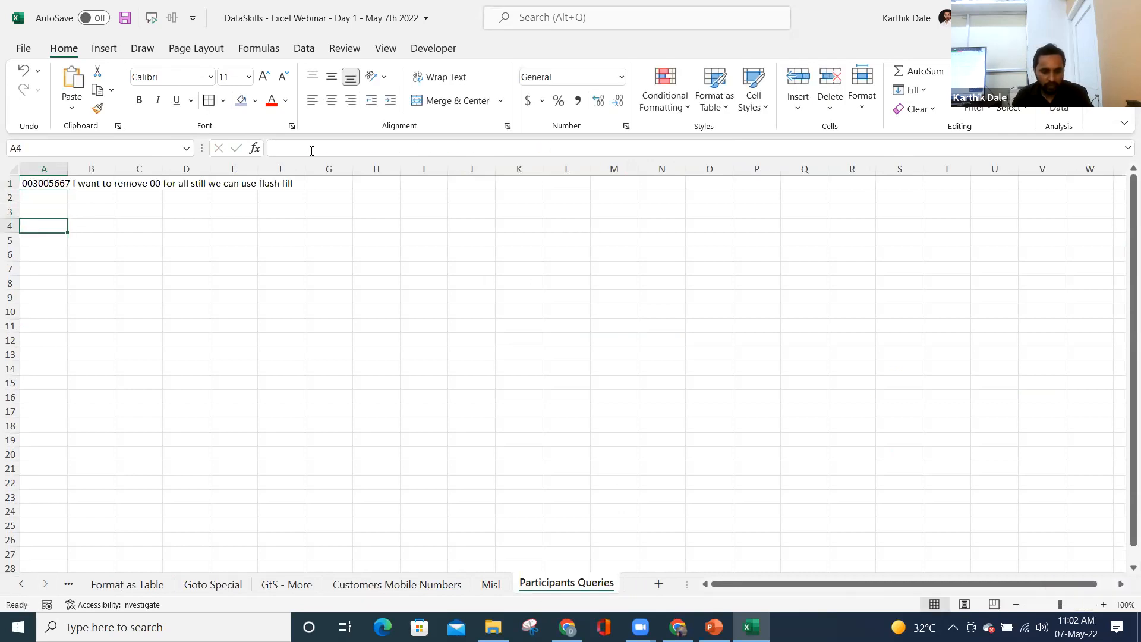
# - Copy the code 003005667 from the note and enter a Data heading in A4
pyautogui.click(45, 180)
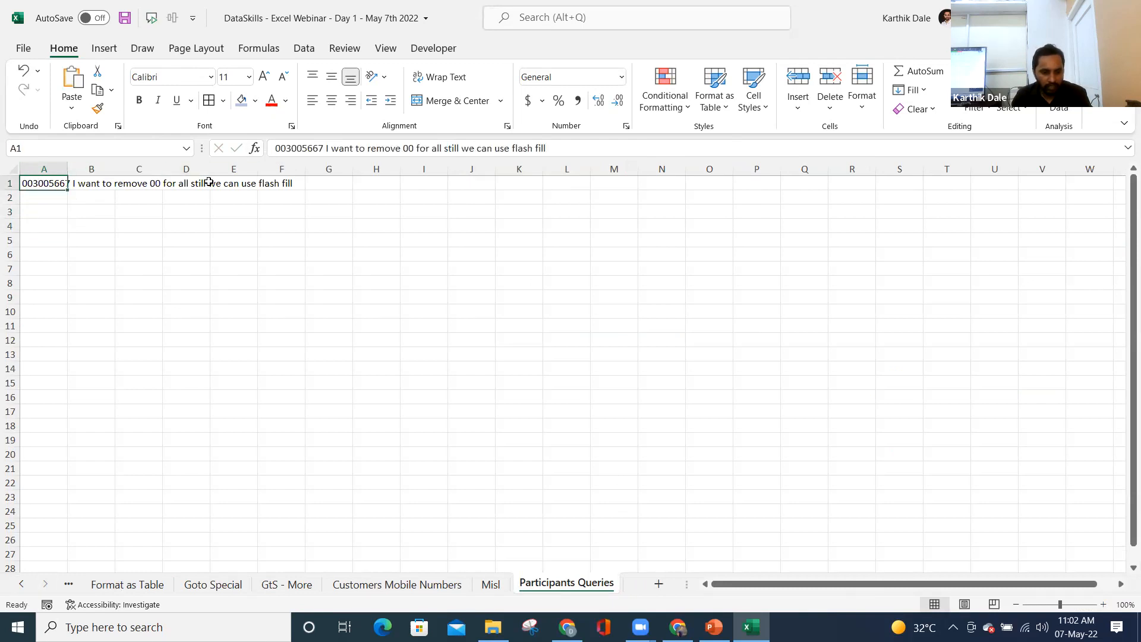
pyautogui.moveTo(275, 148); pyautogui.dragTo(326, 148)
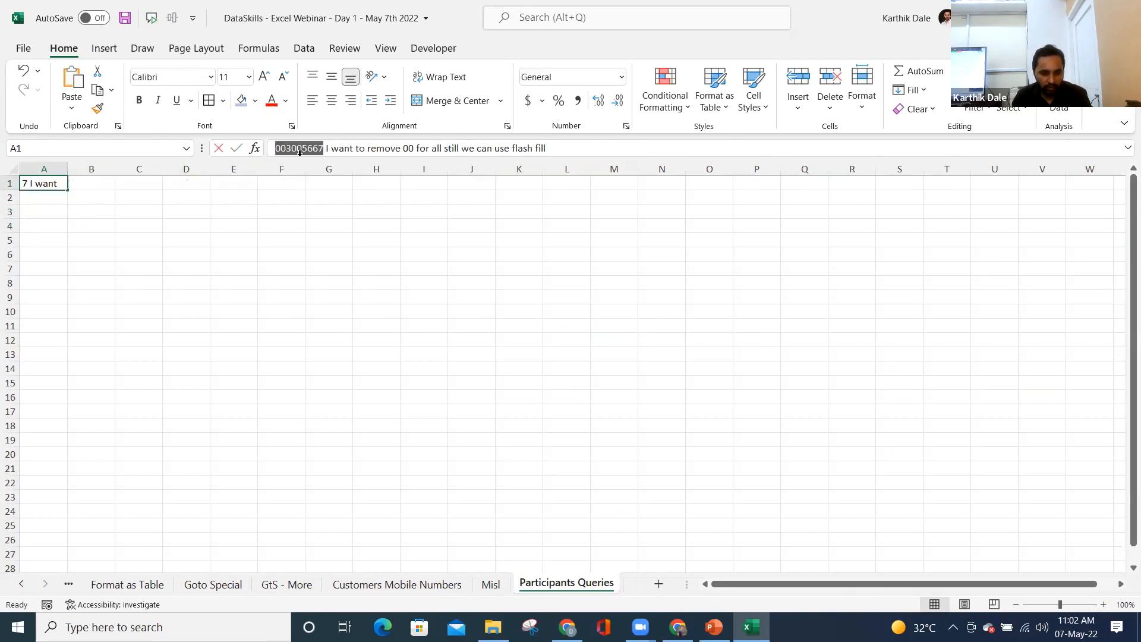
pyautogui.hotkey('ctrl', 'c')
pyautogui.click(44, 228)
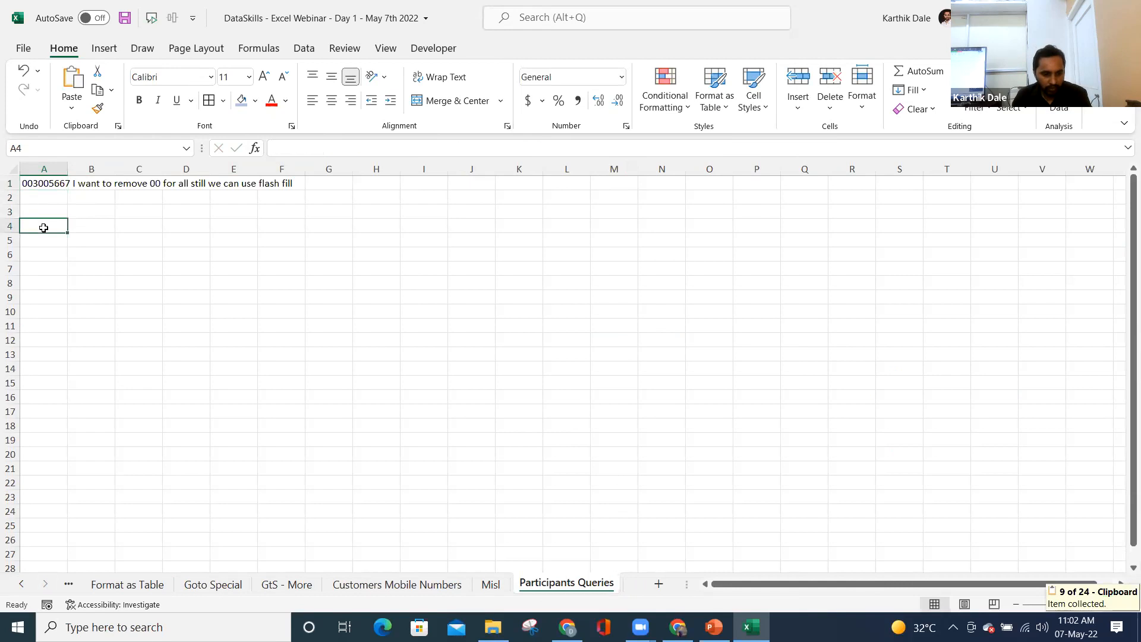
pyautogui.write('Data')
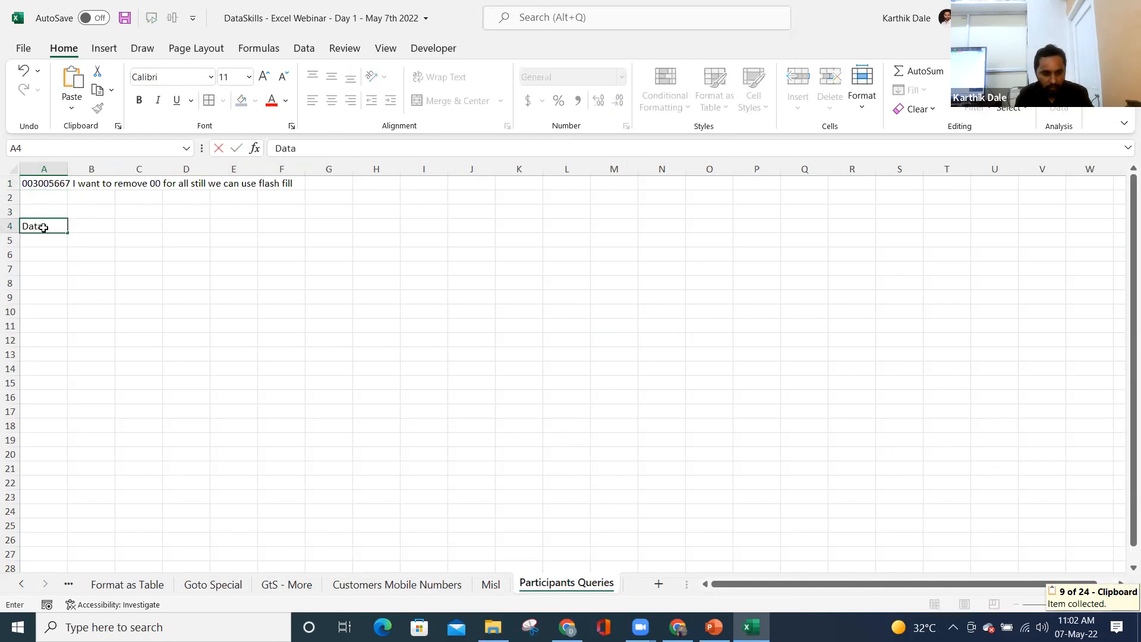
pyautogui.press('Return')
# - Format cells A5:A12 as Text
pyautogui.keyDown('shift'); pyautogui.click(36, 333); pyautogui.keyUp('shift')
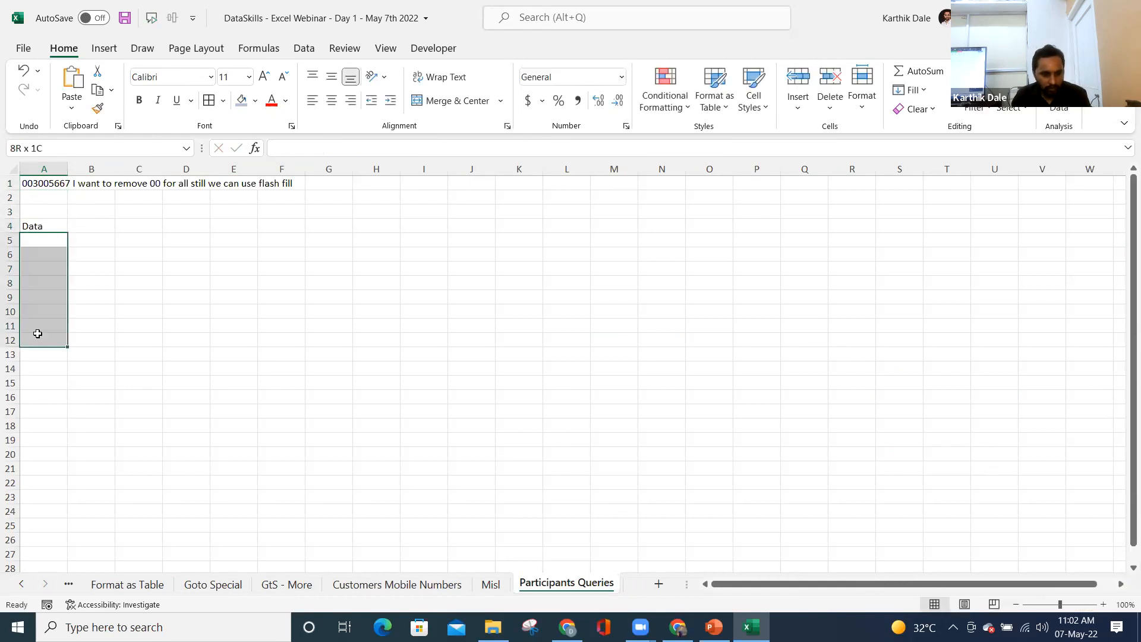
pyautogui.moveTo(45, 296); pyautogui.dragTo(43, 341)
pyautogui.click(622, 77)
pyautogui.scroll(-1, 587, 411)
pyautogui.click(586, 421)
# - Enter 003005667 in A5, widen column A, and put 001234567 in A6
pyautogui.click(42, 241)
pyautogui.click(305, 147)
pyautogui.write('003005667')
pyautogui.press('Return')
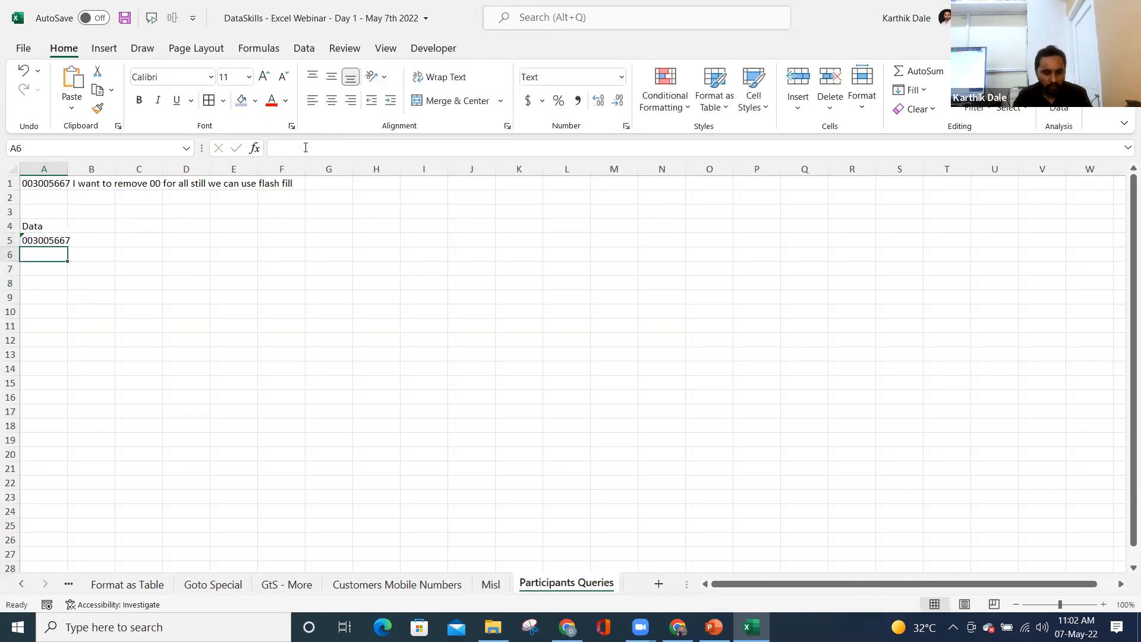
pyautogui.moveTo(67, 169); pyautogui.dragTo(150, 169)
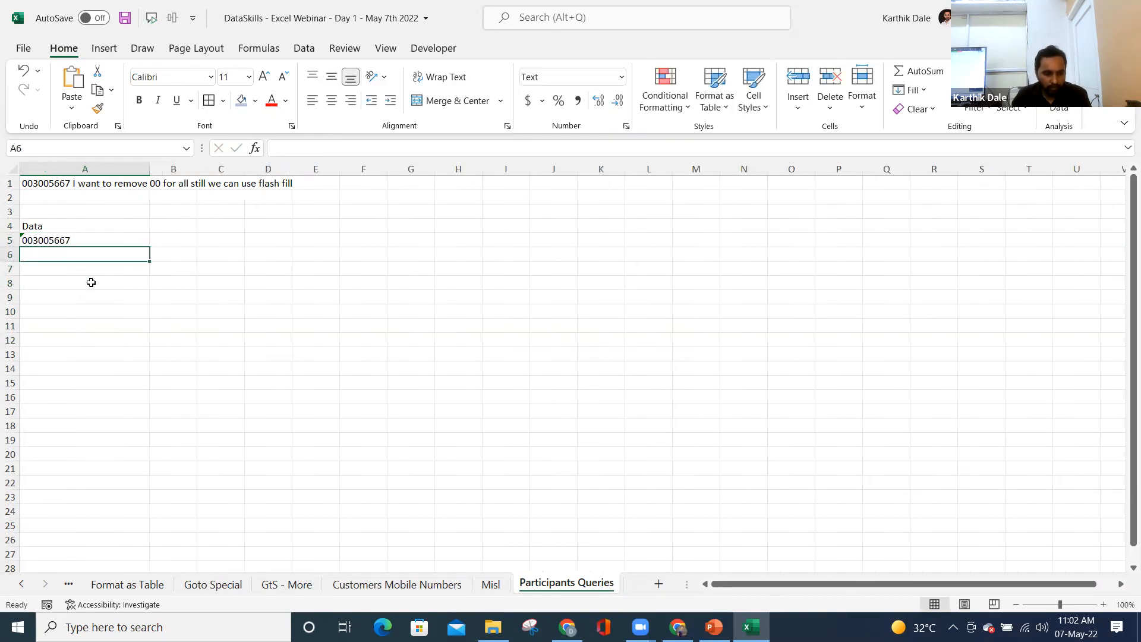
pyautogui.write('123456')
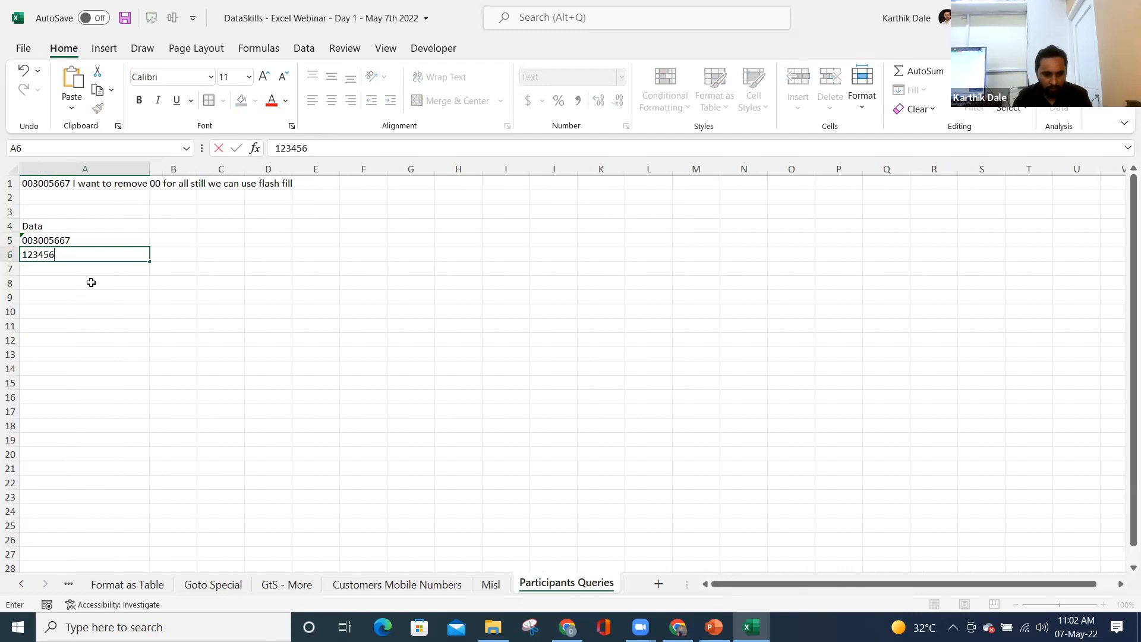
pyautogui.write('78')
pyautogui.press('Return')
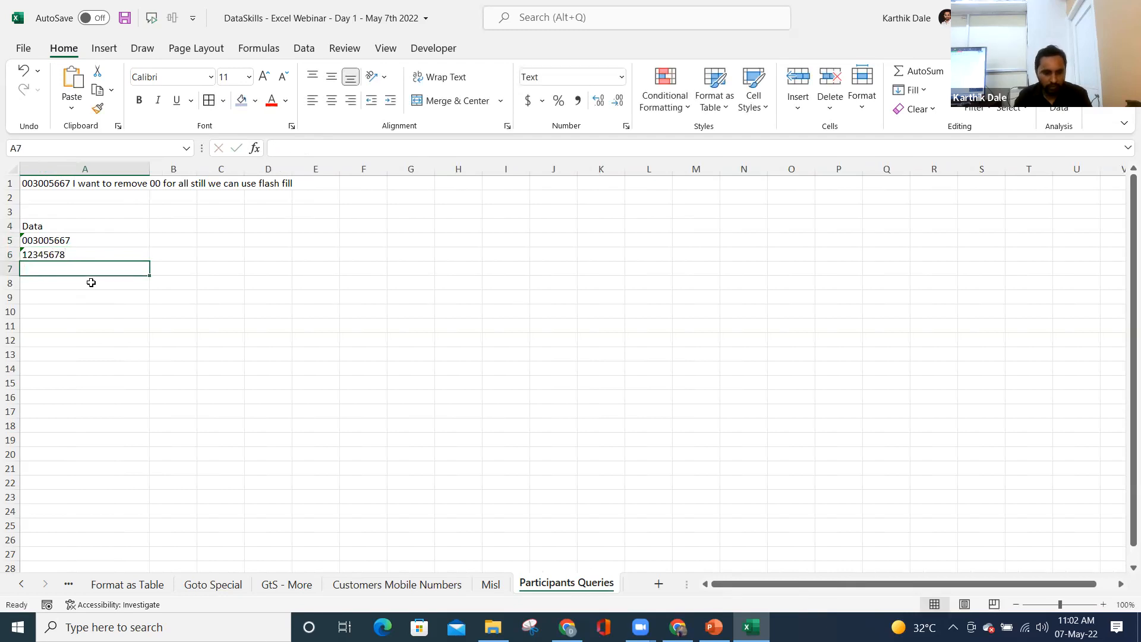
pyautogui.press('Up')
pyautogui.press('Delete')
pyautogui.write('001234567')
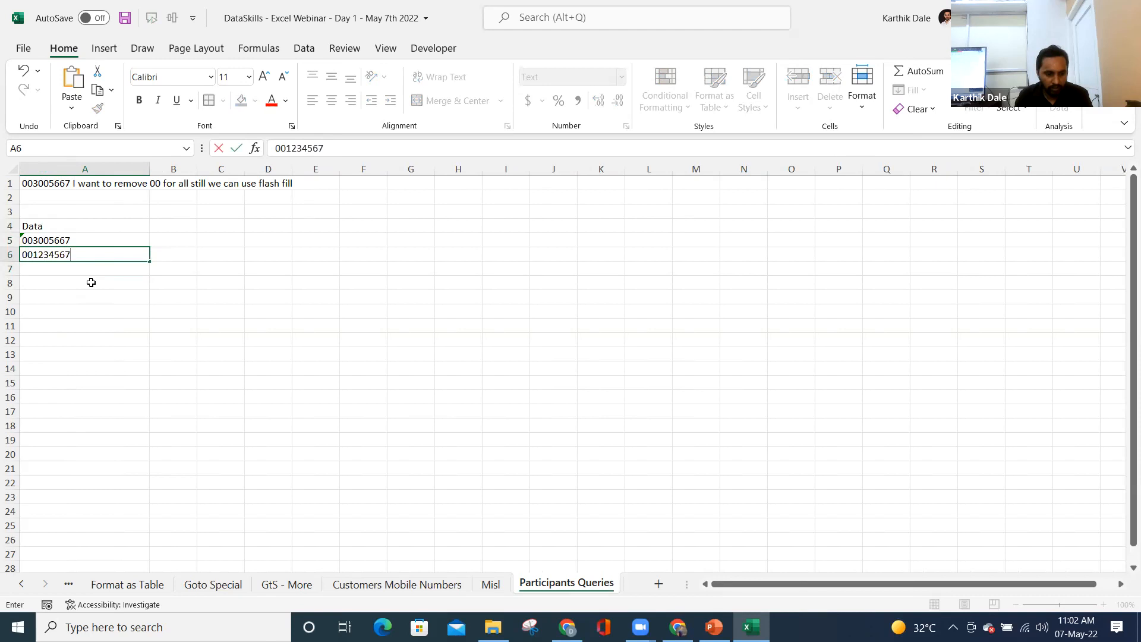
pyautogui.press('Return')
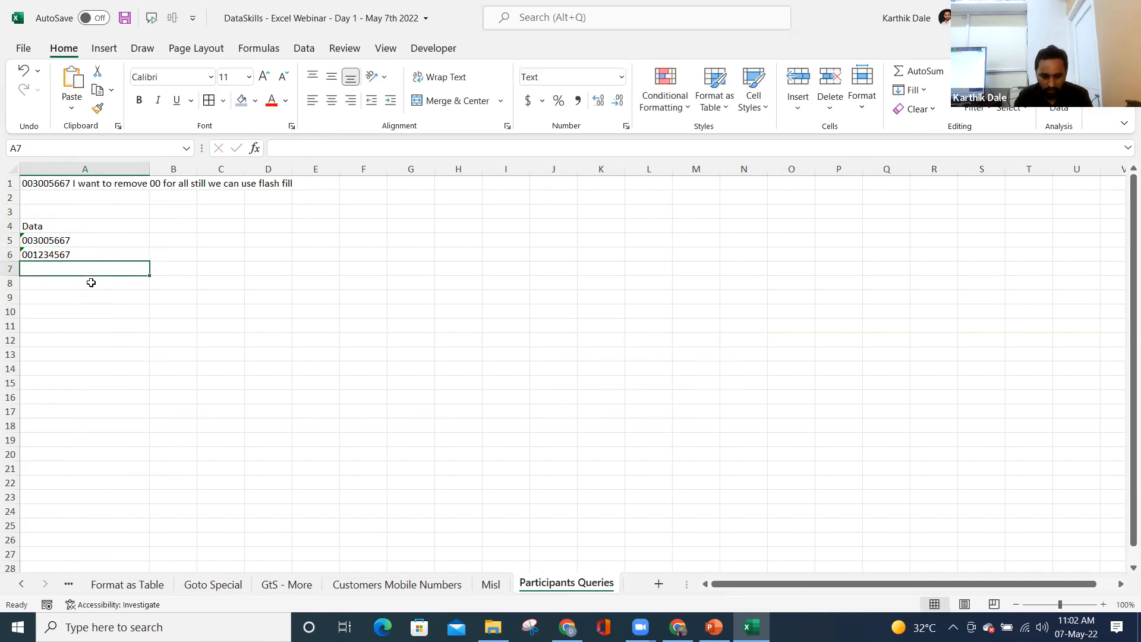
# - Enter 003336667 in A7 and clear the Data heading from A4
pyautogui.write('00')
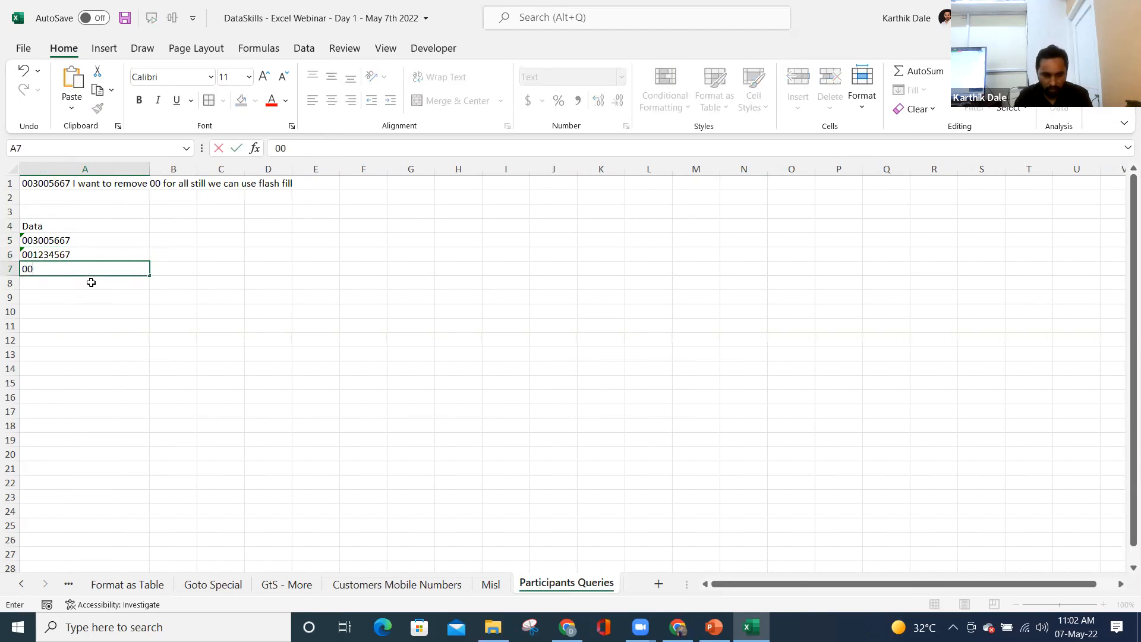
pyautogui.write('3336667')
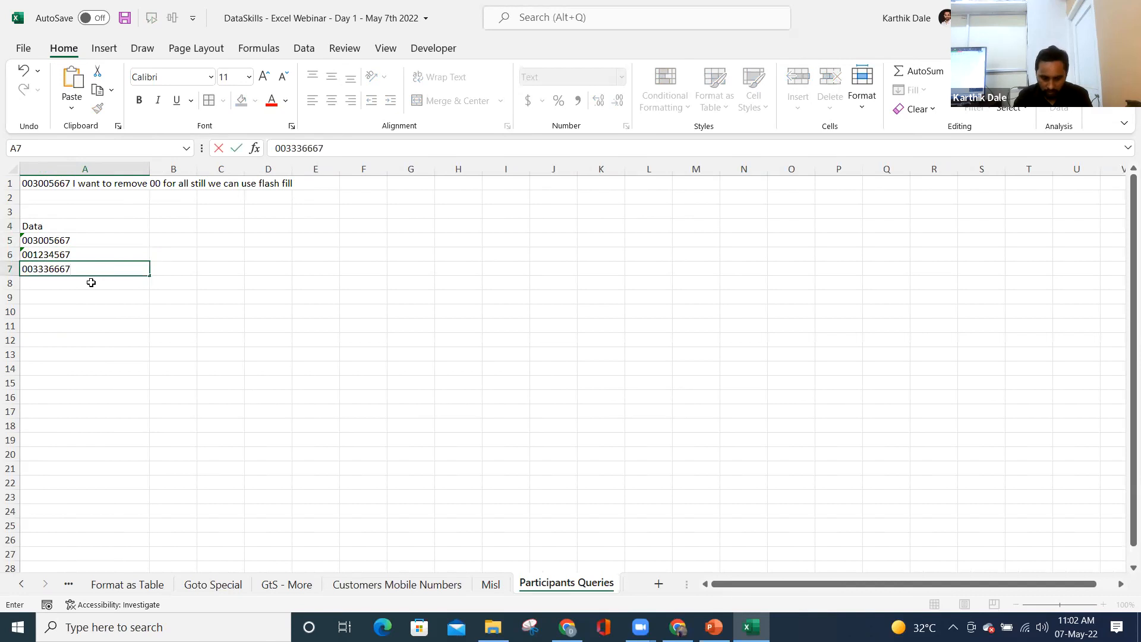
pyautogui.press('Return')
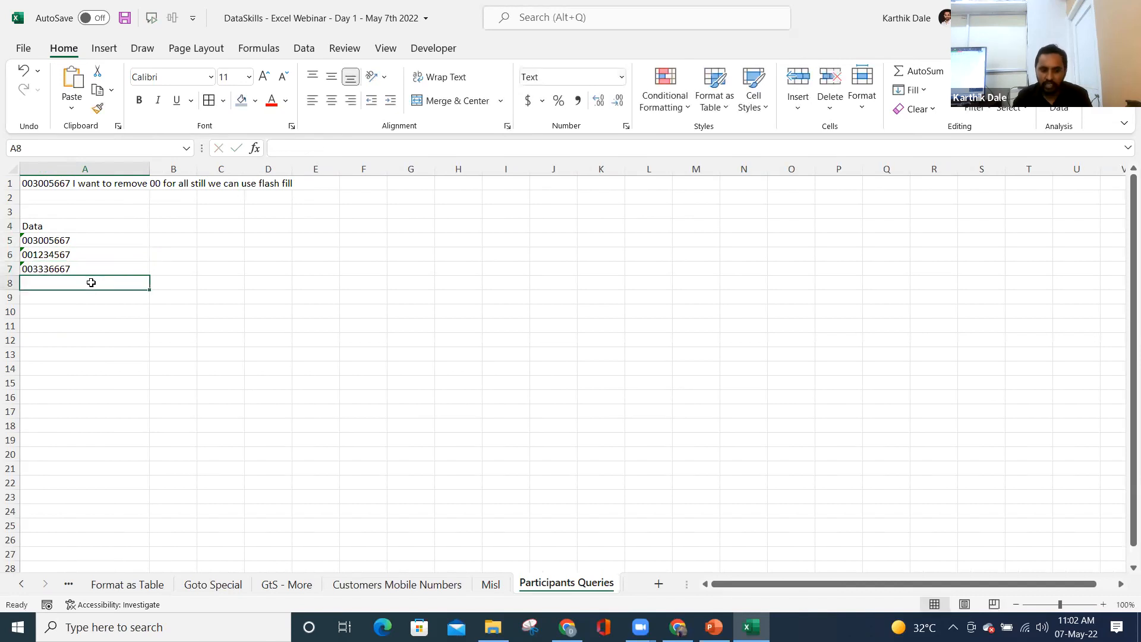
pyautogui.press('Up')
pyautogui.press('Up')
pyautogui.press('Up')
pyautogui.press('Up')
pyautogui.press('Delete')
pyautogui.press('Down')
pyautogui.press('Right')
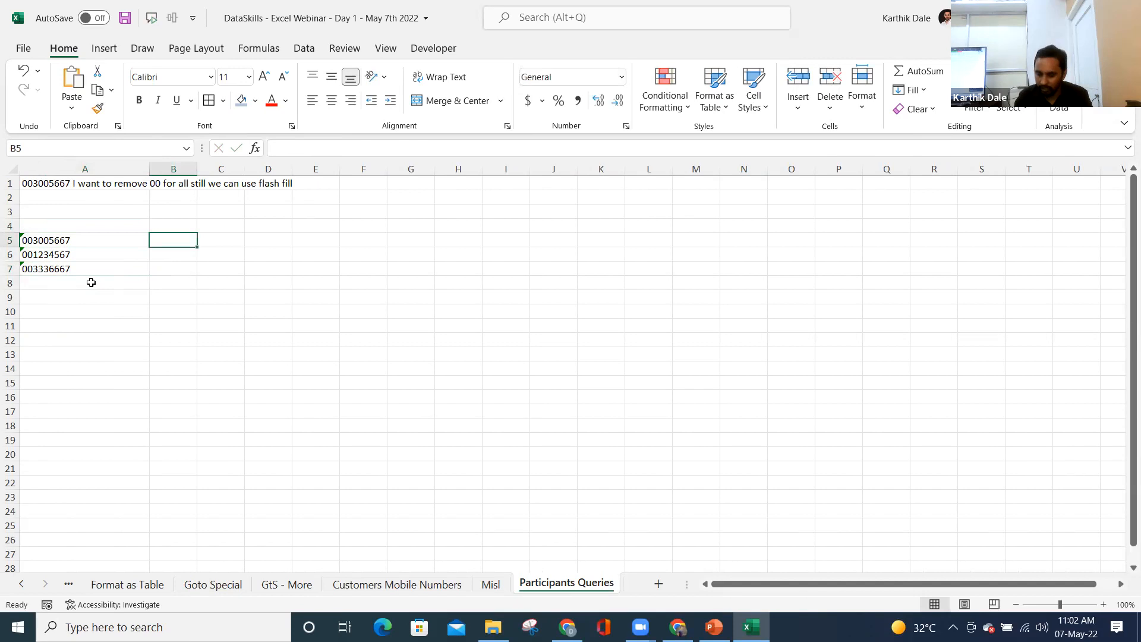
# - Enter 3005667 as the trimmed example in B5 and Flash Fill column B
pyautogui.write('3005667')
pyautogui.press('Return')
pyautogui.hotkey('ctrl', 'e')
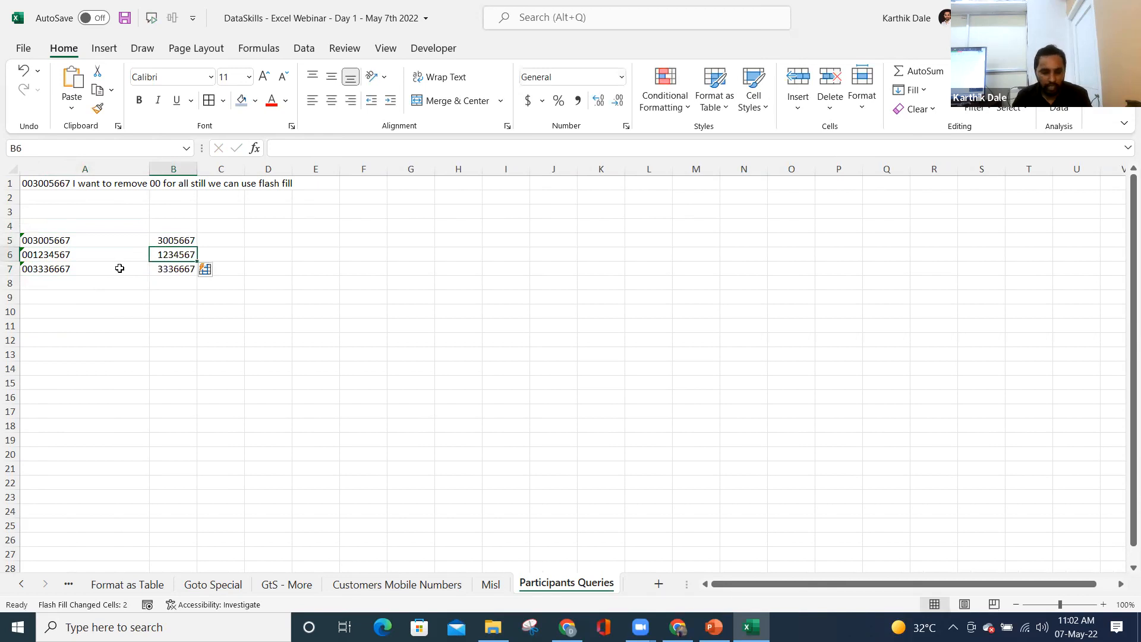
# - Add code 789456123 in A8, clear B6:B7, and Flash Fill B6:B8 again
pyautogui.click(48, 289)
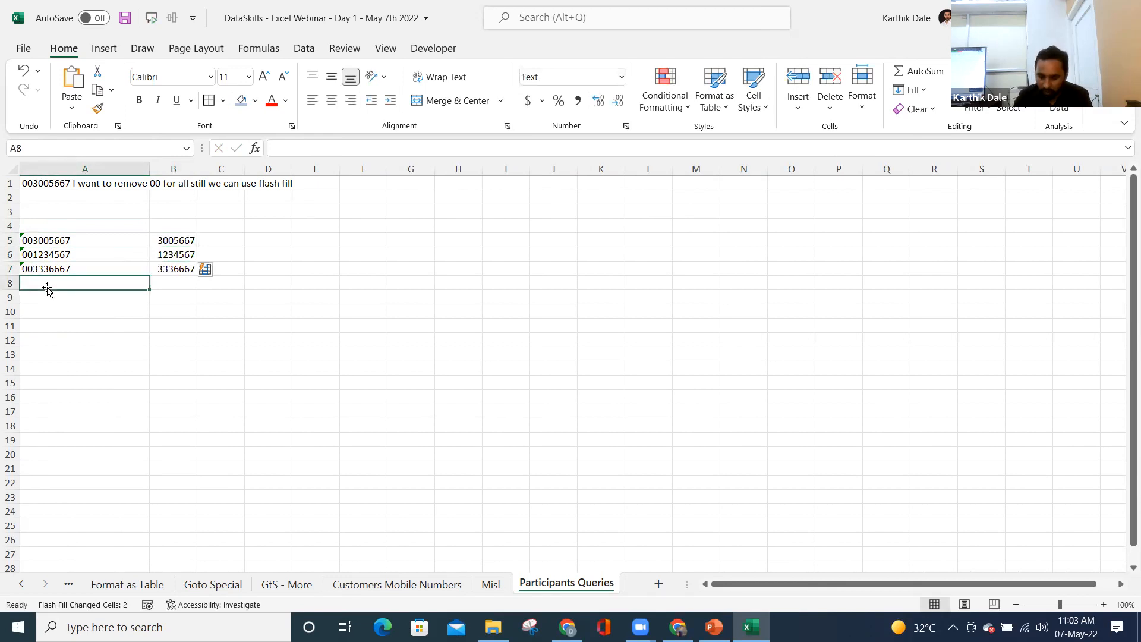
pyautogui.write('789456123')
pyautogui.press('Return')
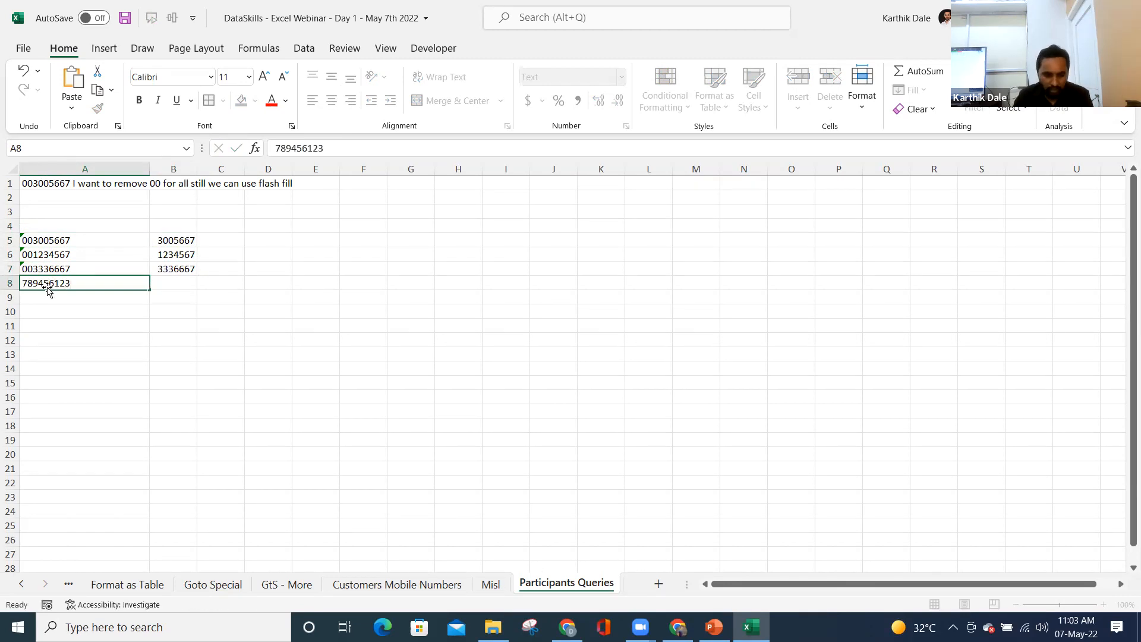
pyautogui.click(47, 287)
pyautogui.press('Right')
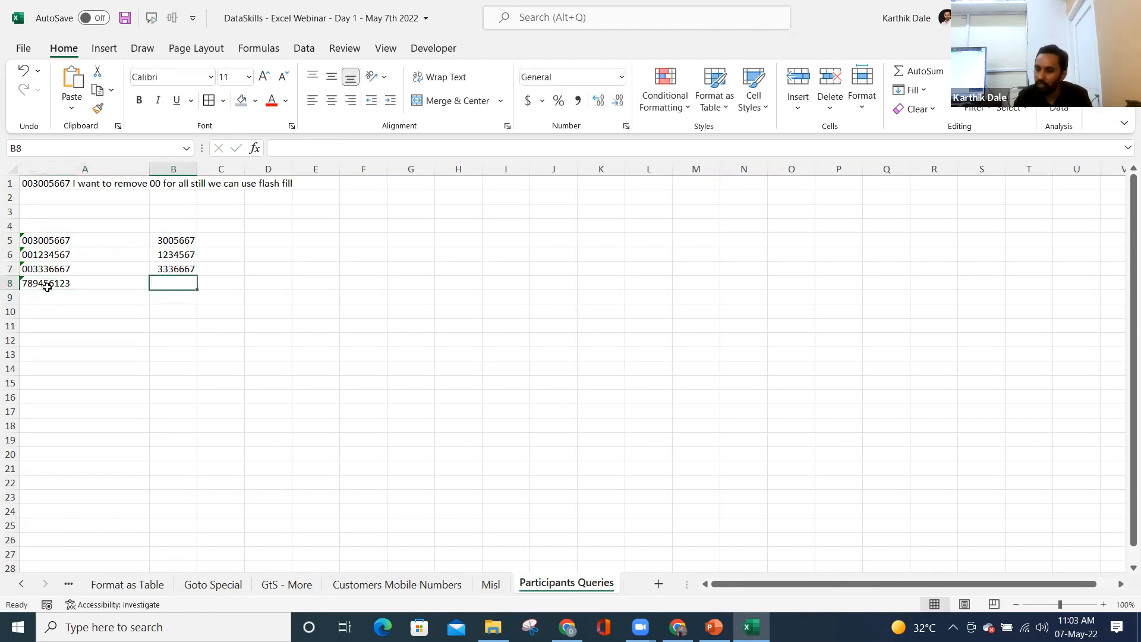
pyautogui.press('Up')
pyautogui.hotkey('shift', 'Up')
pyautogui.press('Delete')
pyautogui.press('Up')
pyautogui.press('Down')
pyautogui.hotkey('ctrl', 'e')
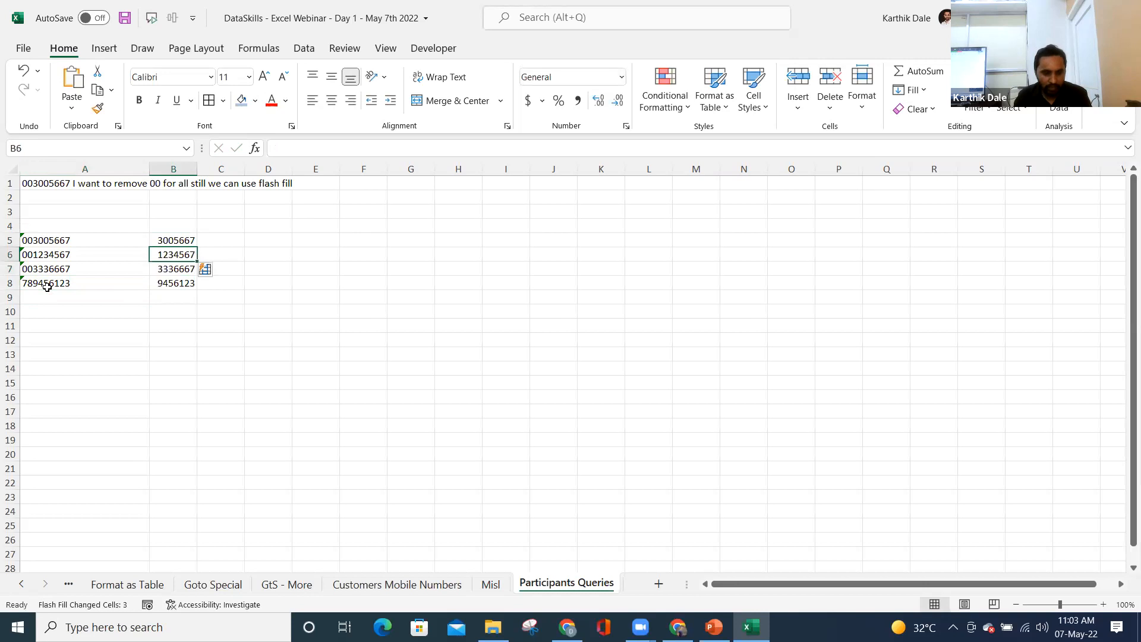
pyautogui.press('Down')
pyautogui.press('Down')
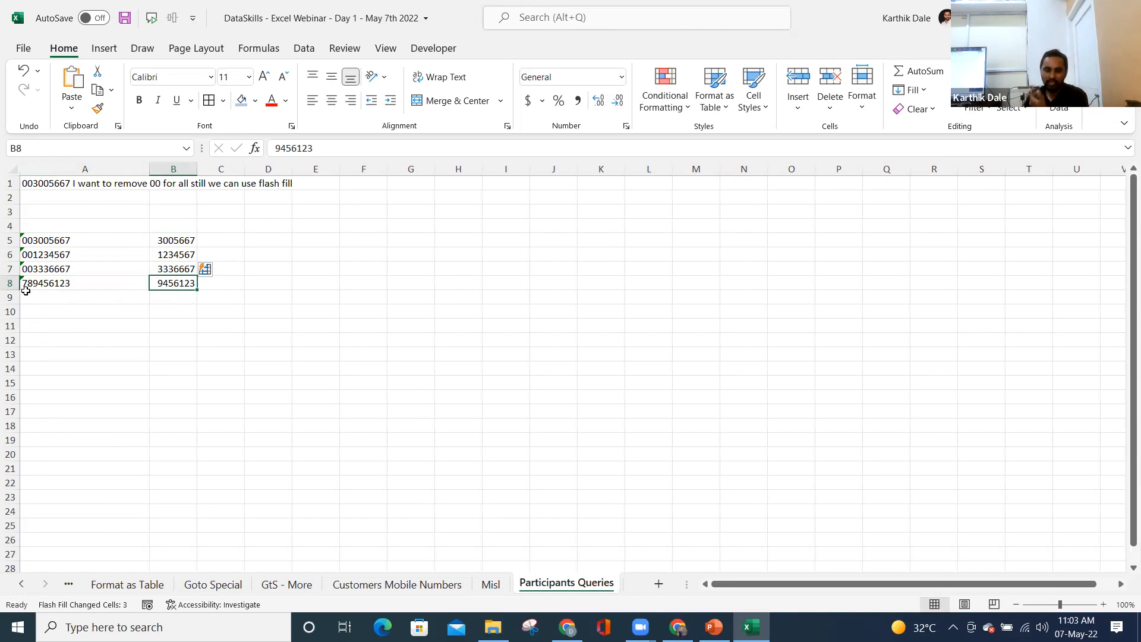
# - Review the codes in A5:A7 and trimmed values in column B, then widen column B
pyautogui.moveTo(53, 297); pyautogui.dragTo(41, 411)
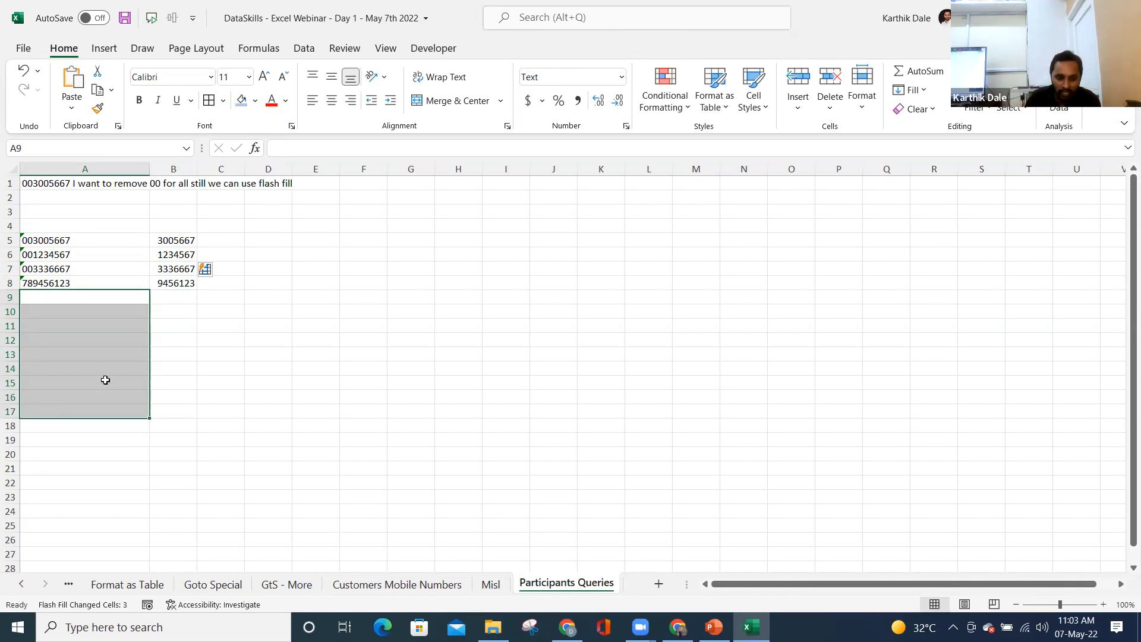
pyautogui.click(173, 288)
pyautogui.click(180, 293)
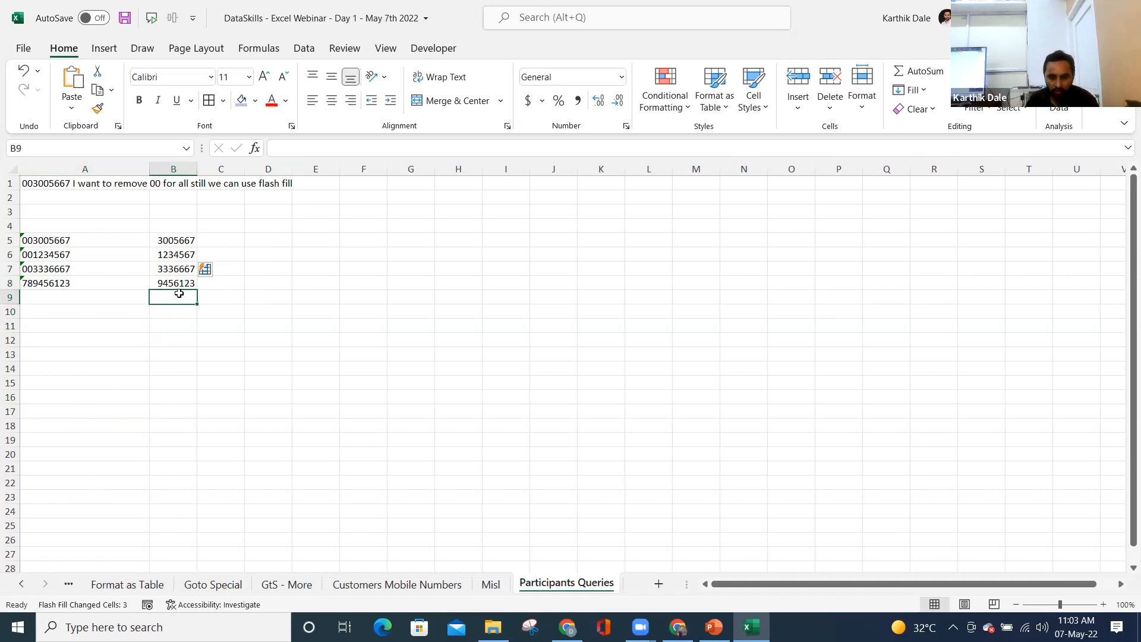
pyautogui.click(38, 241)
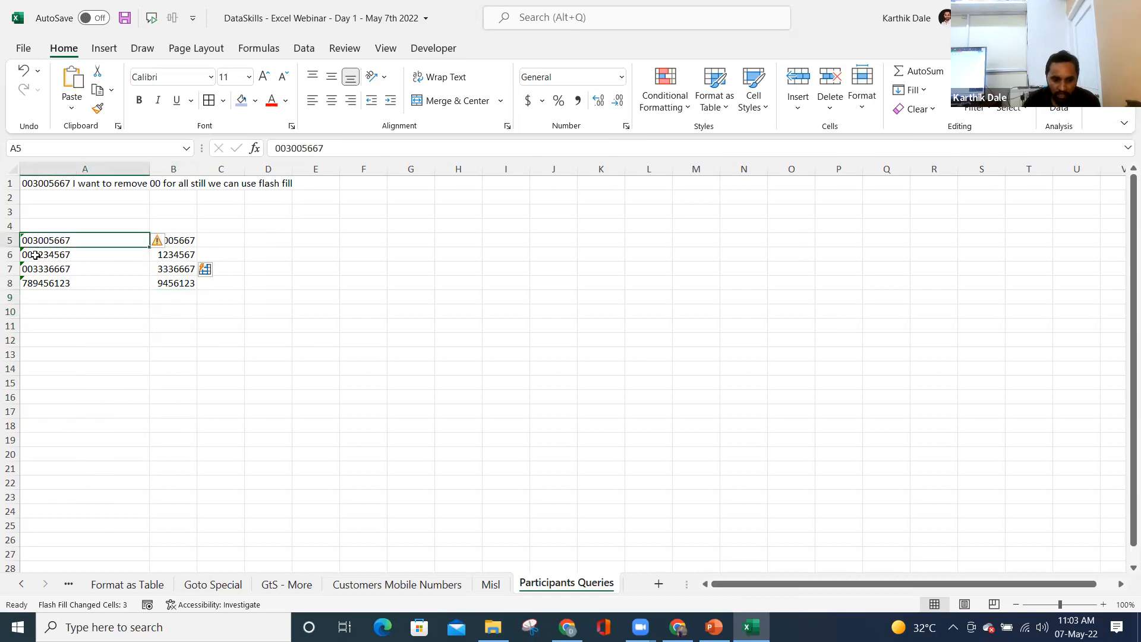
pyautogui.hotkey('shift', 'Down')
pyautogui.hotkey('shift', 'Down')
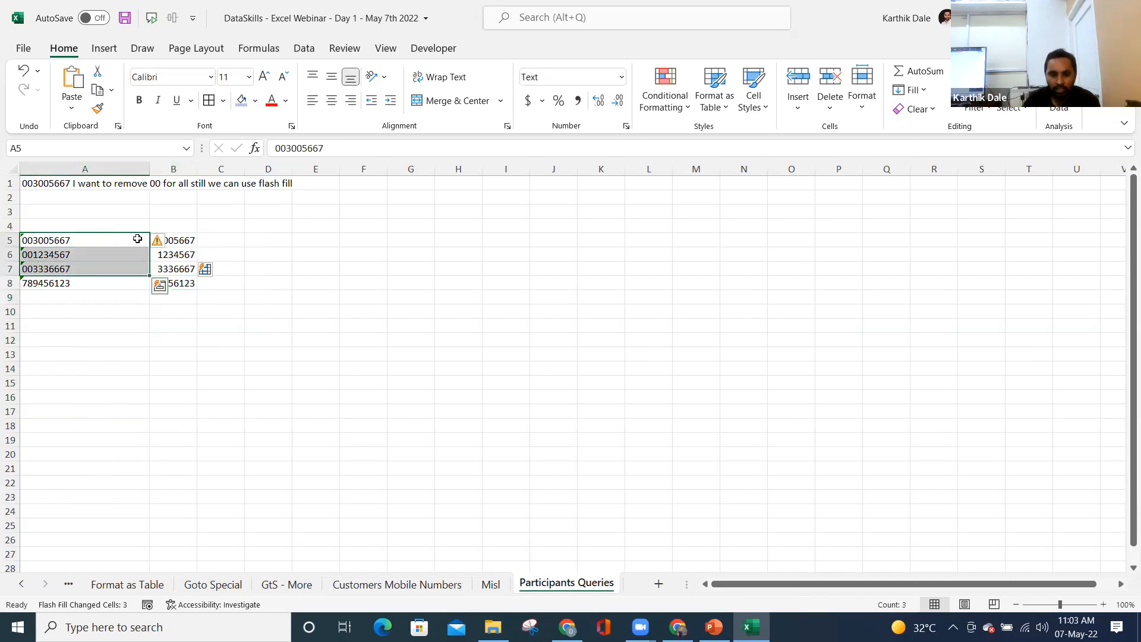
pyautogui.click(182, 239)
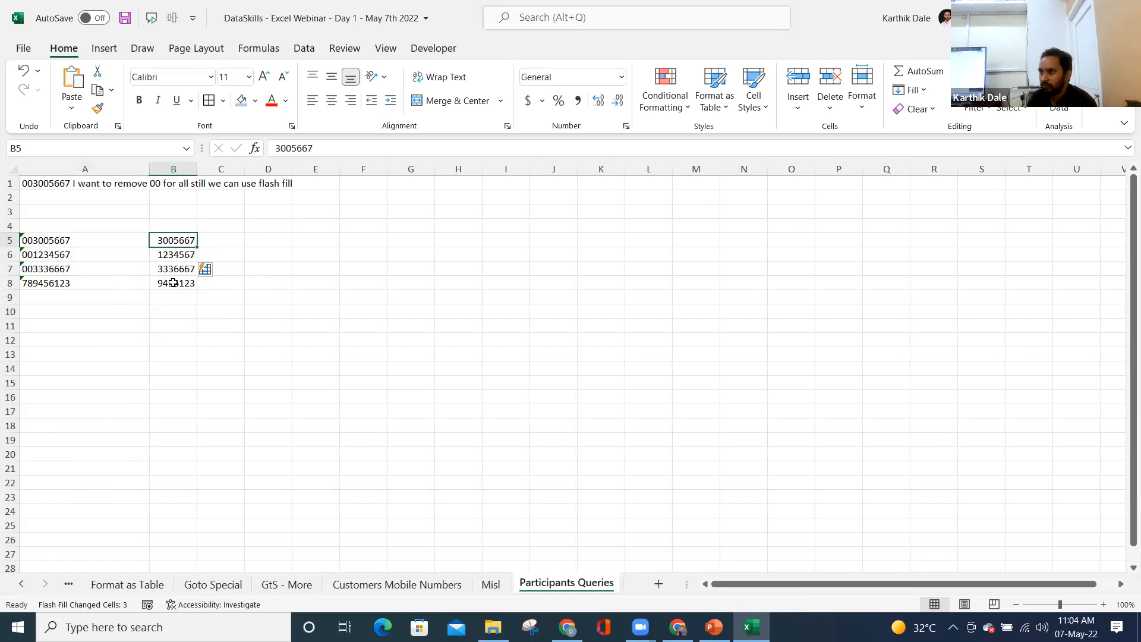
pyautogui.click(221, 240)
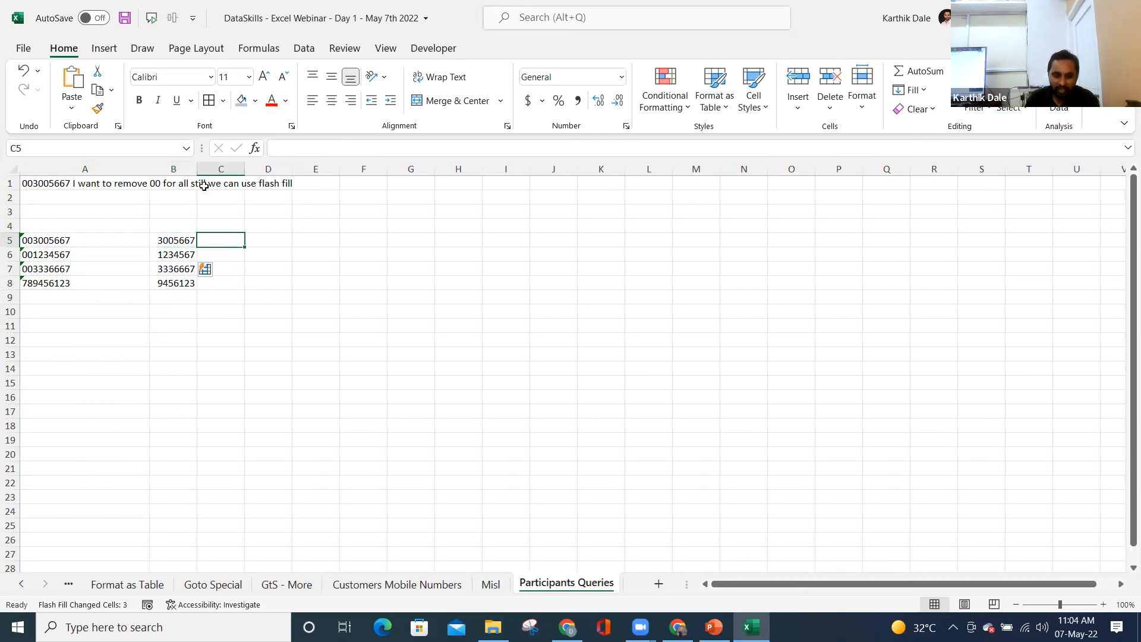
pyautogui.moveTo(193, 163); pyautogui.dragTo(236, 165)
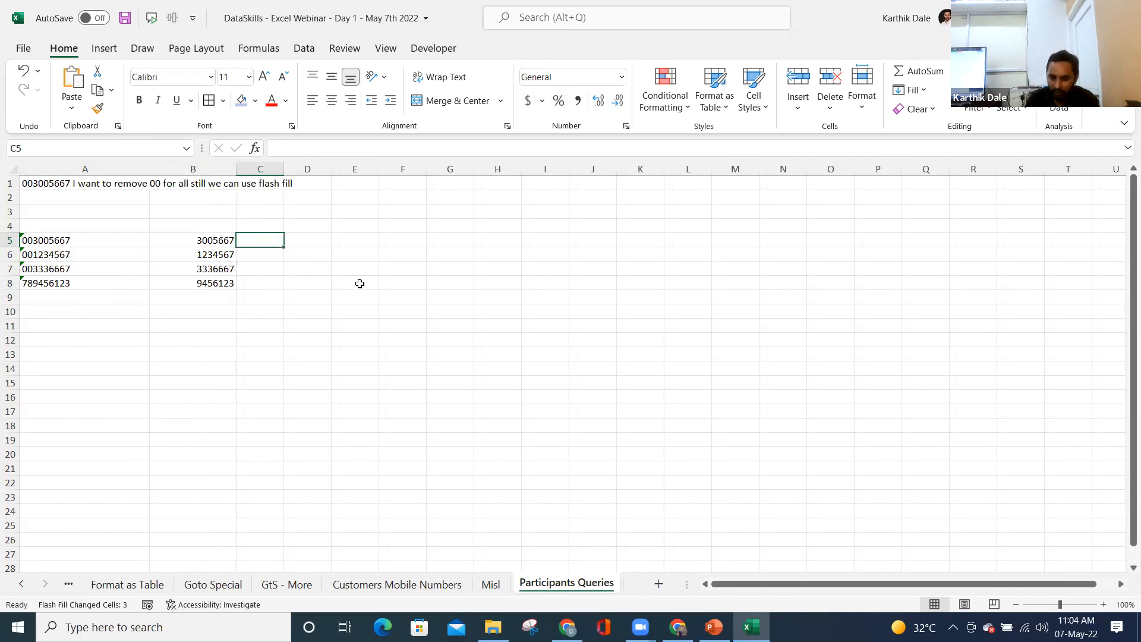
# - Enter =A5+0 in C5, copy it down to C8, and widen column C
pyautogui.write('=')
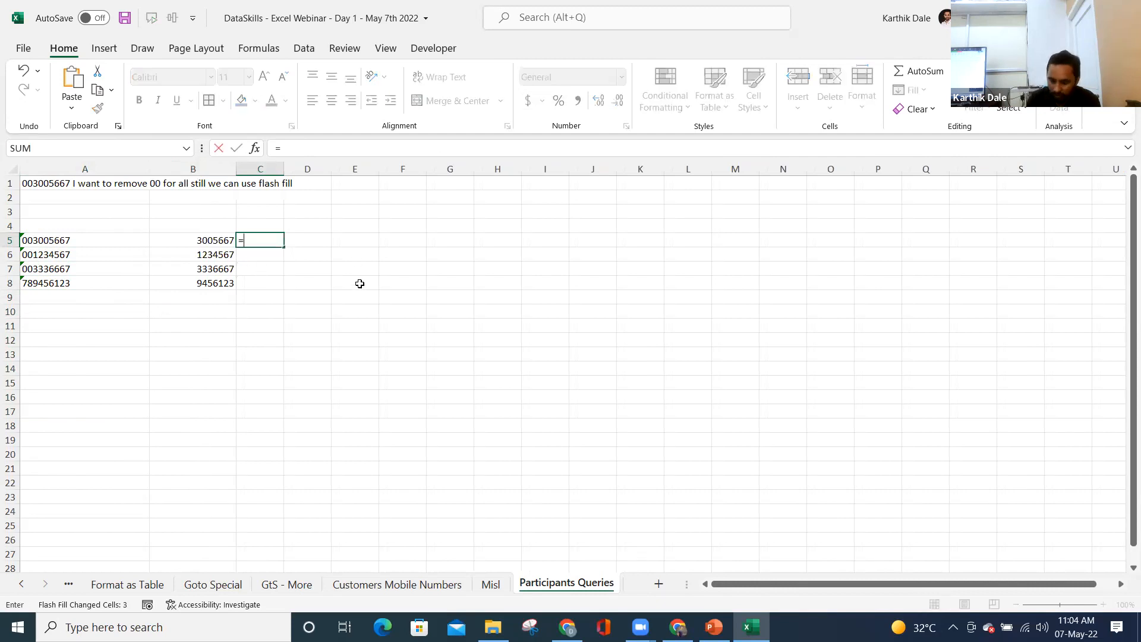
pyautogui.press('Left')
pyautogui.press('Left')
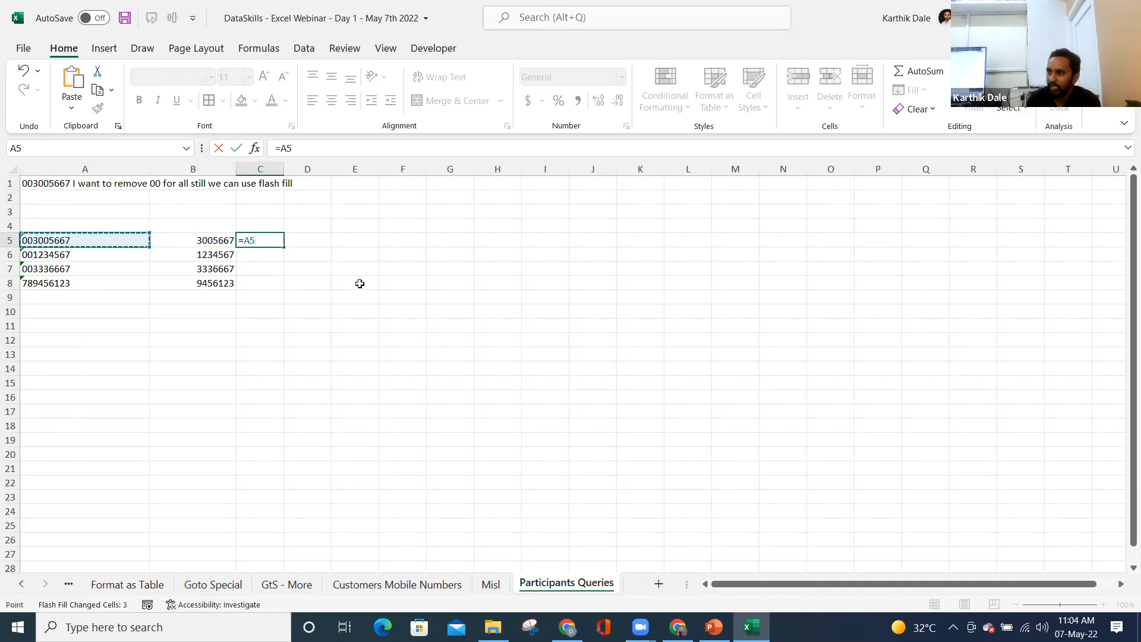
pyautogui.write('+0')
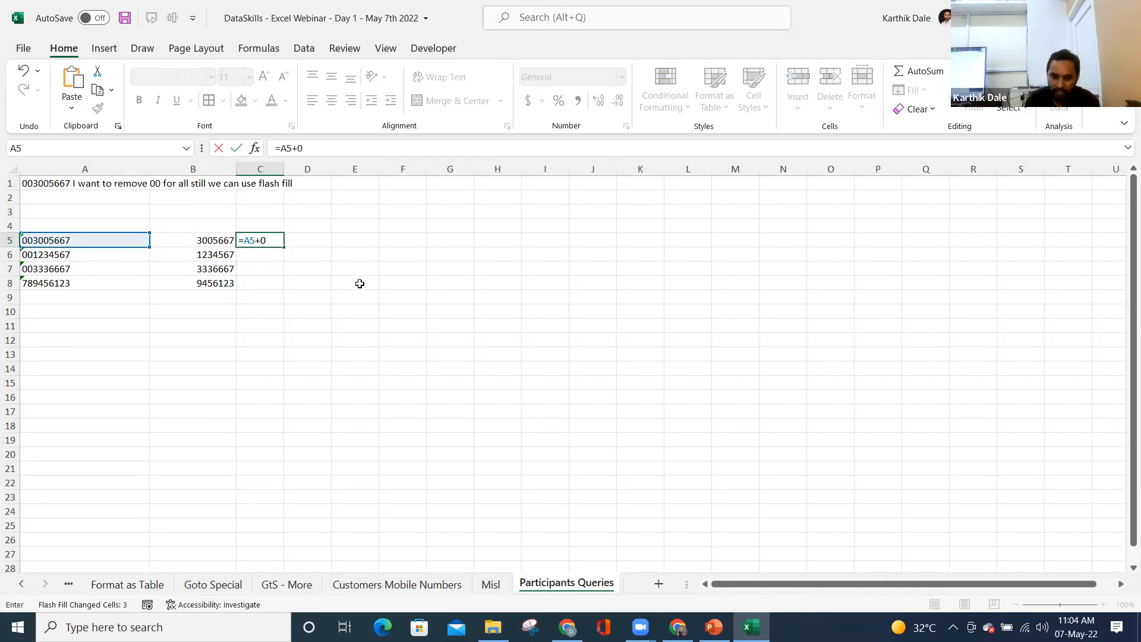
pyautogui.hotkey('ctrl', 'Return')
pyautogui.moveTo(284, 247); pyautogui.dragTo(286, 290)
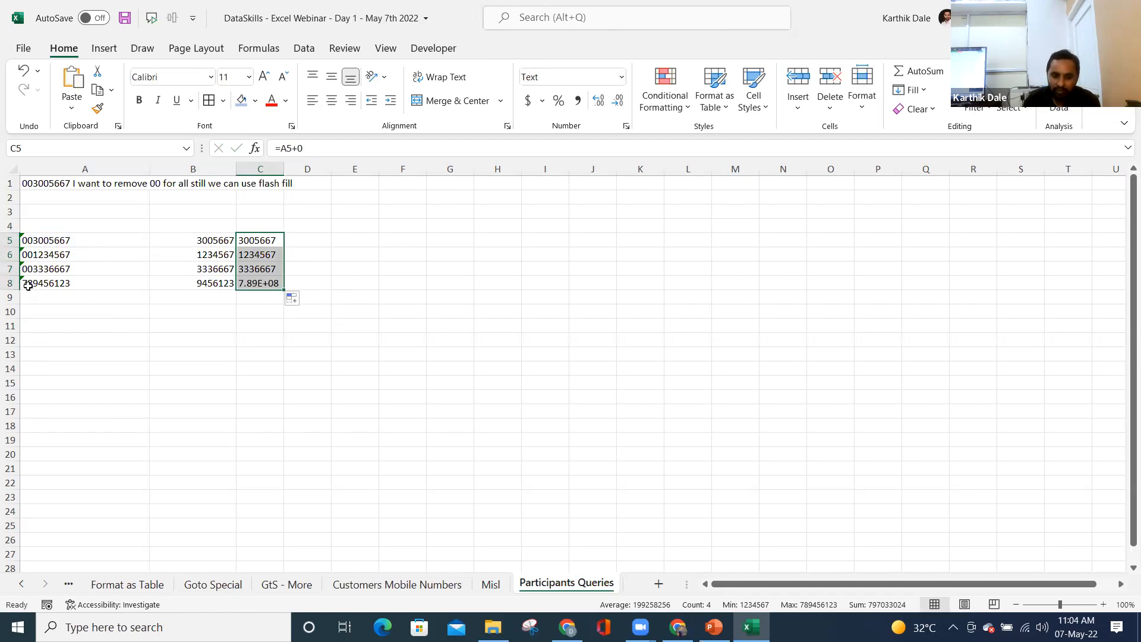
pyautogui.moveTo(284, 170); pyautogui.dragTo(333, 169)
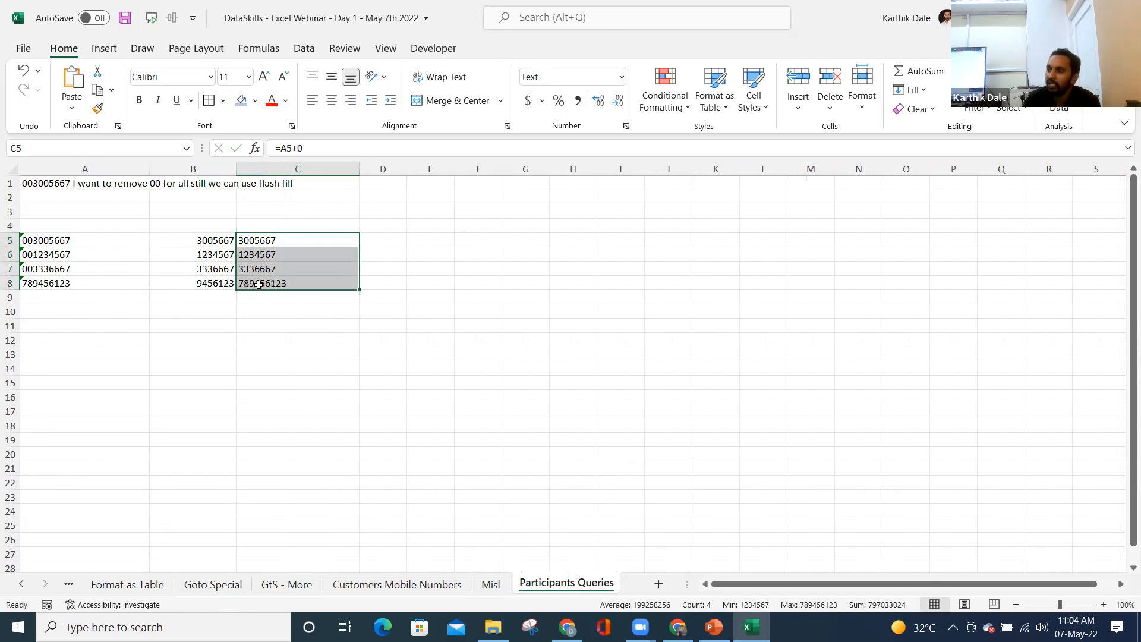
pyautogui.click(265, 241)
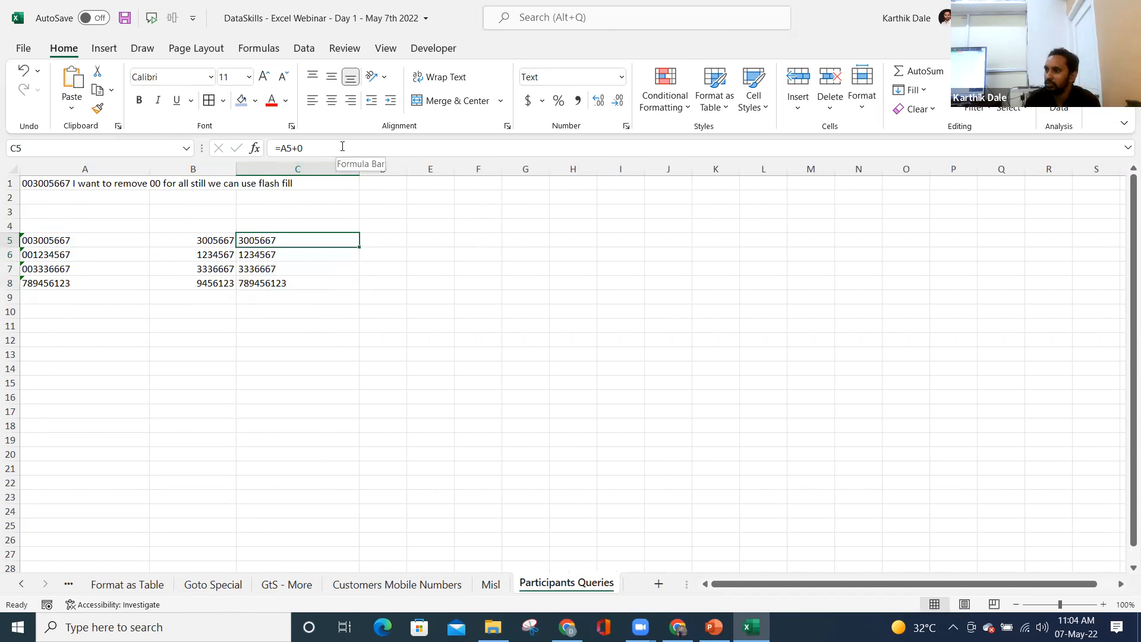
pyautogui.click(41, 269)
# - Change A7's code to 003336669 and compare C7's updated 3336669 with column B
pyautogui.click(340, 146)
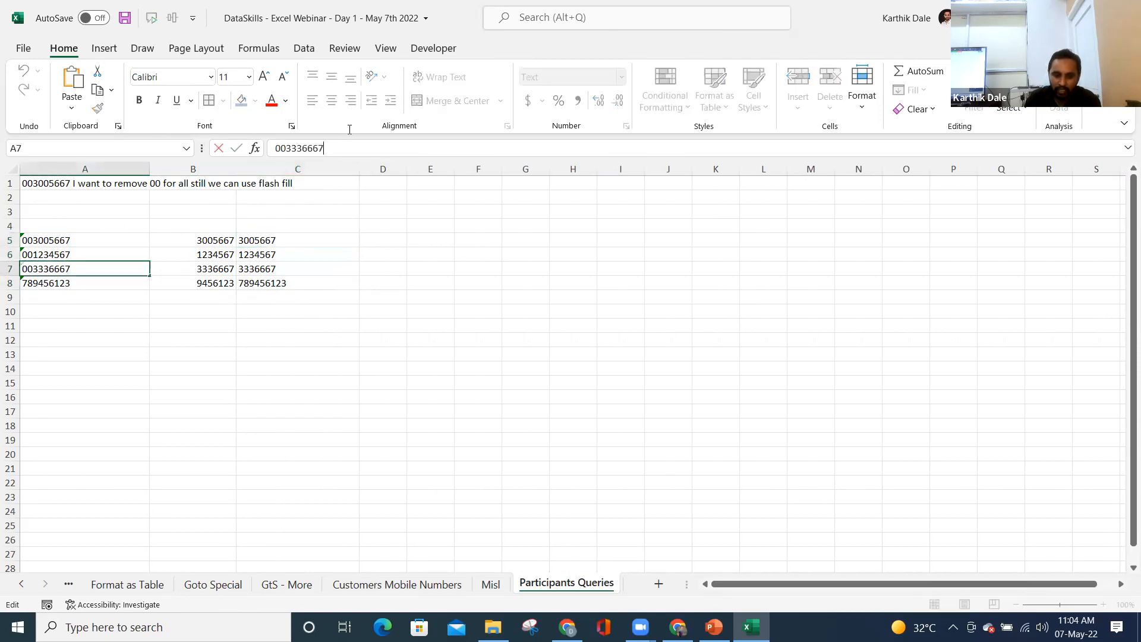
pyautogui.press('BackSpace')
pyautogui.write('9')
pyautogui.press('Return')
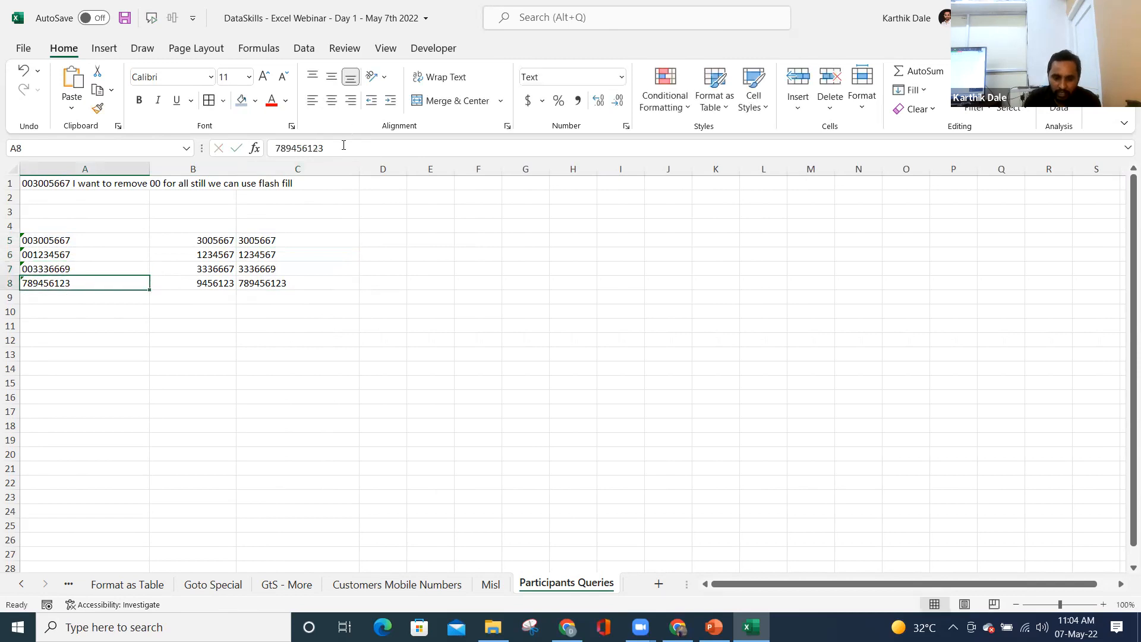
pyautogui.click(278, 269)
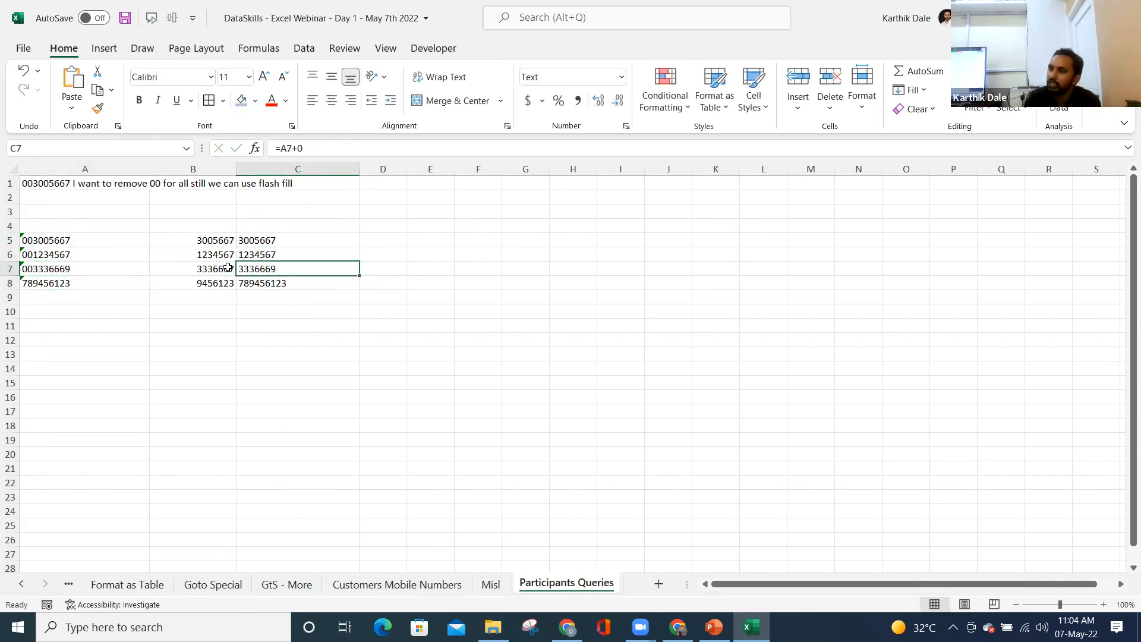
pyautogui.moveTo(199, 240); pyautogui.dragTo(192, 296)
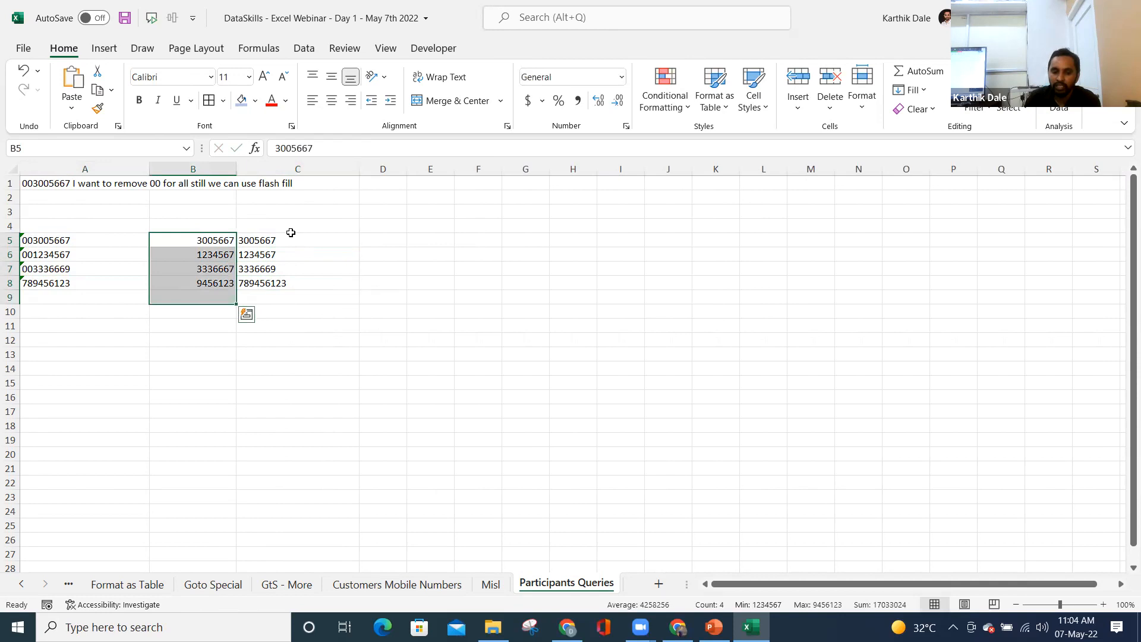
pyautogui.moveTo(278, 240); pyautogui.dragTo(278, 283)
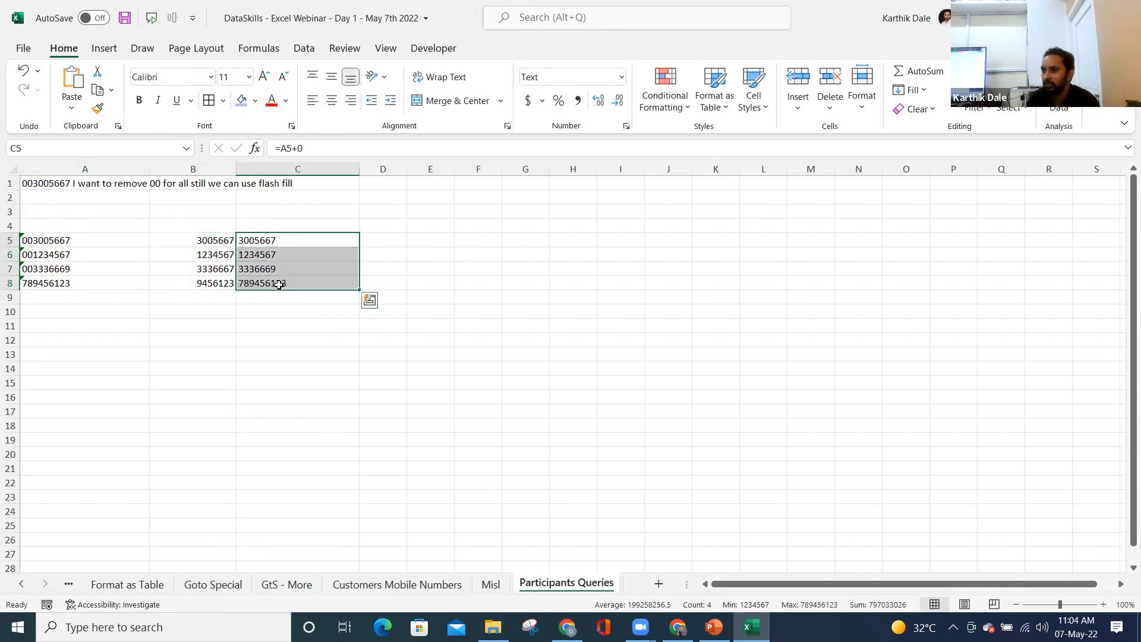
pyautogui.click(526, 83)
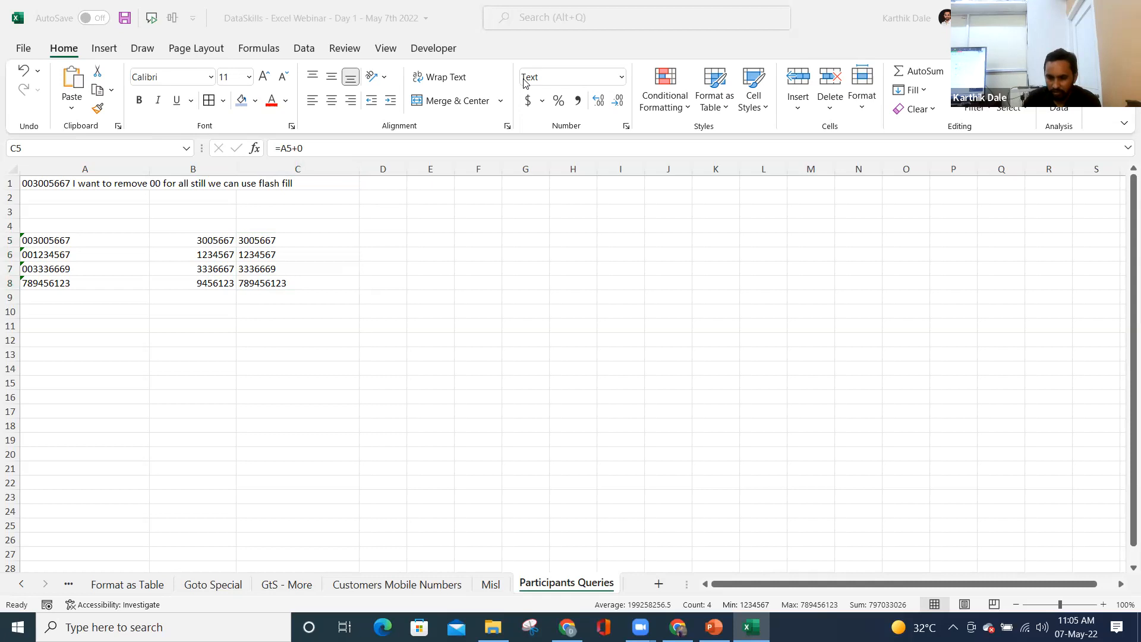
pyautogui.click(26, 586)
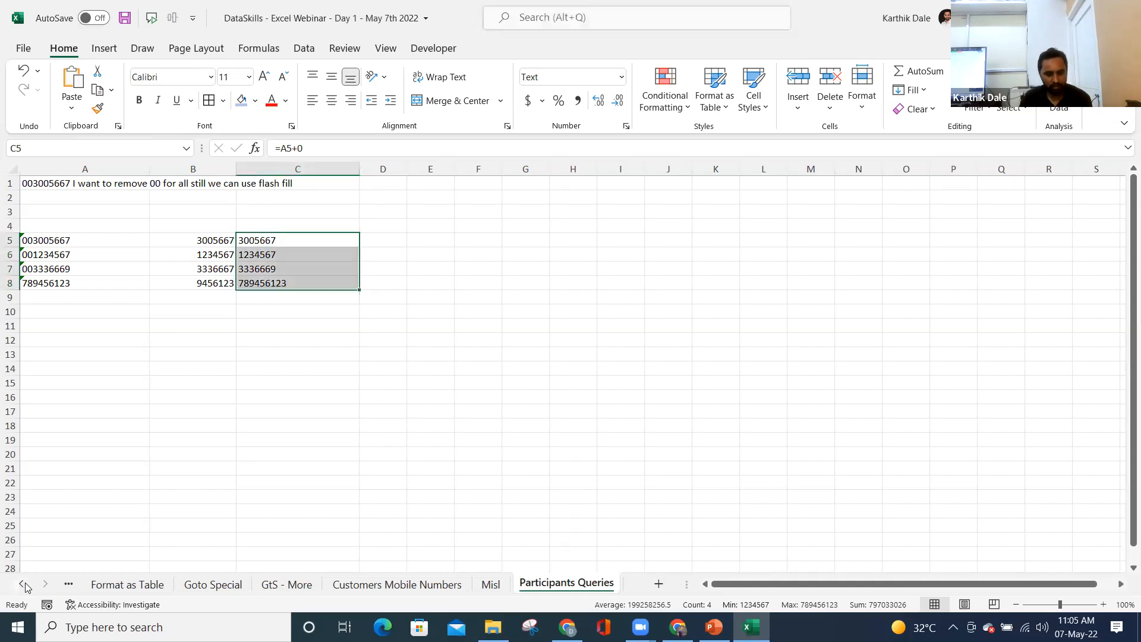
# - Select C5 and open its =A5+0 formula for editing in the formula bar
pyautogui.click(25, 587)
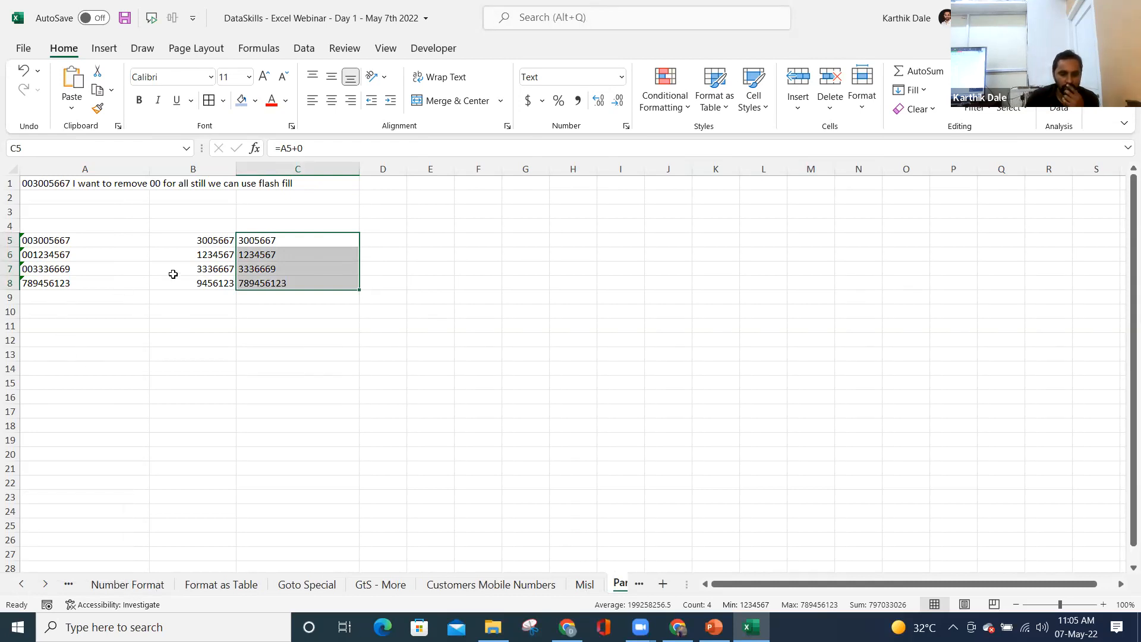
pyautogui.click(251, 243)
pyautogui.click(322, 146)
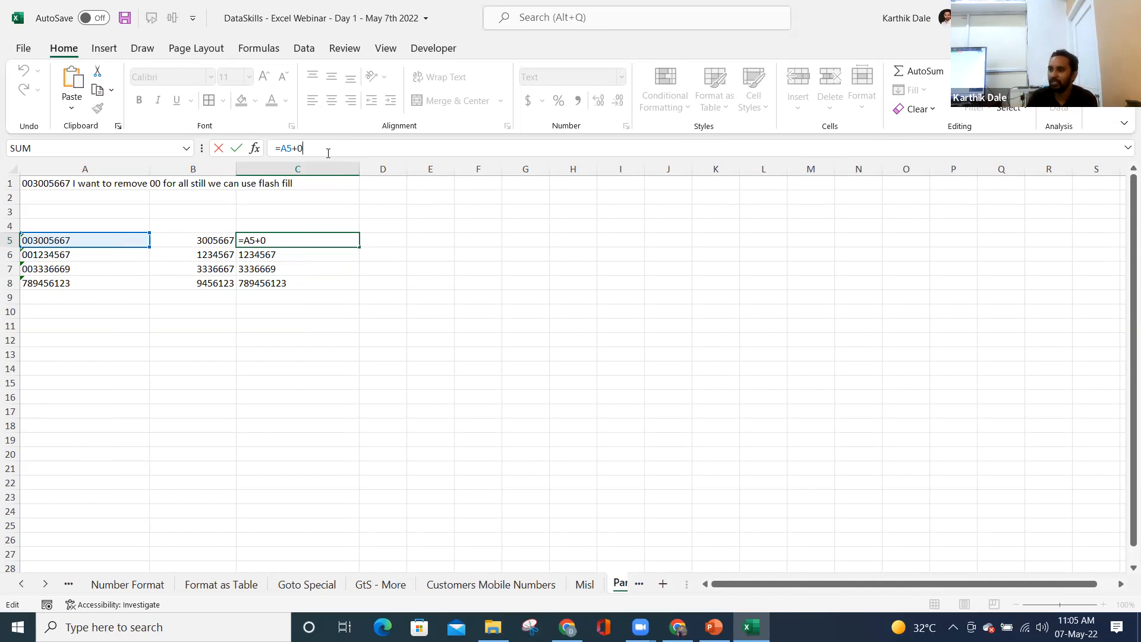
# - Change C5 to =A5+10 and apply the General format so it shows 3005677
pyautogui.press('BackSpace')
pyautogui.write('0')
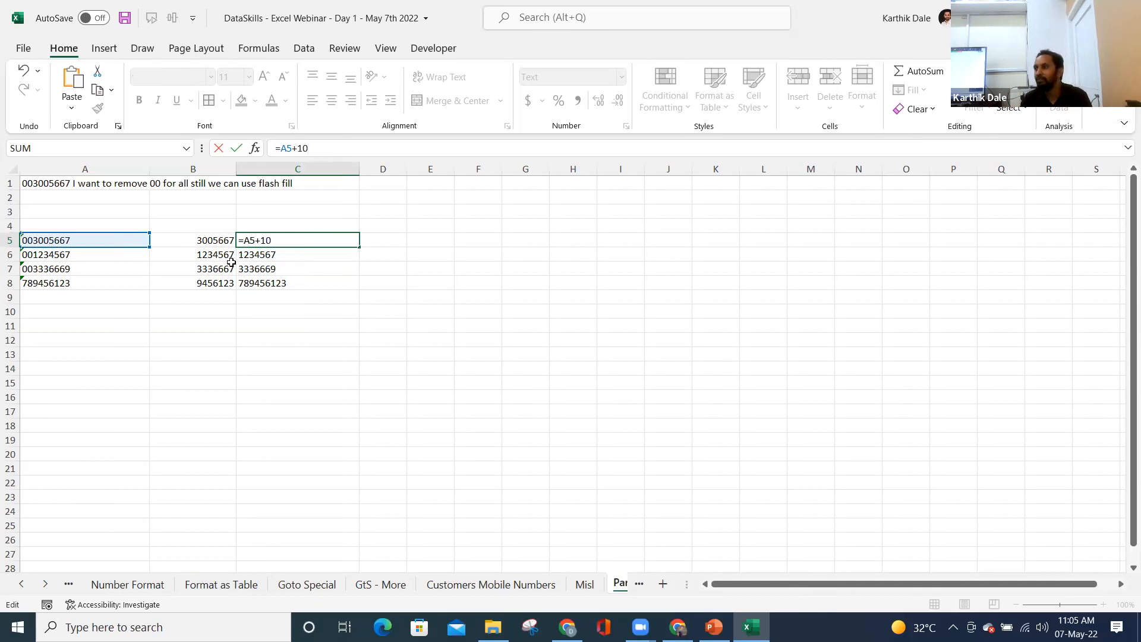
pyautogui.press('Return')
pyautogui.press('Up')
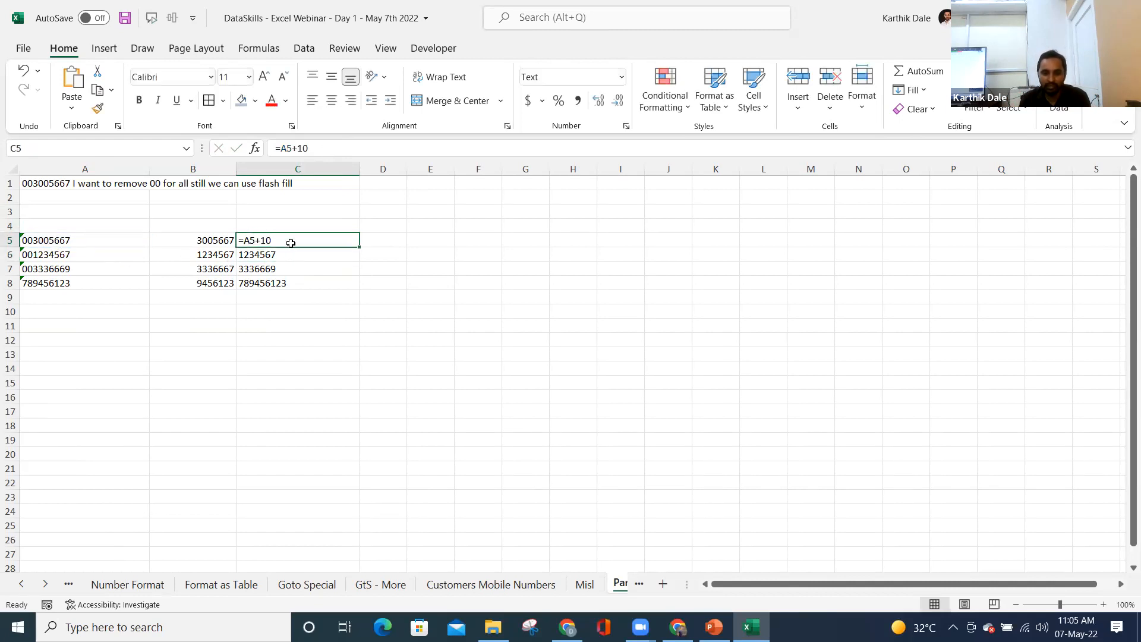
pyautogui.click(336, 150)
pyautogui.press('Return')
pyautogui.press('Up')
pyautogui.click(623, 78)
pyautogui.click(559, 100)
pyautogui.click(345, 148)
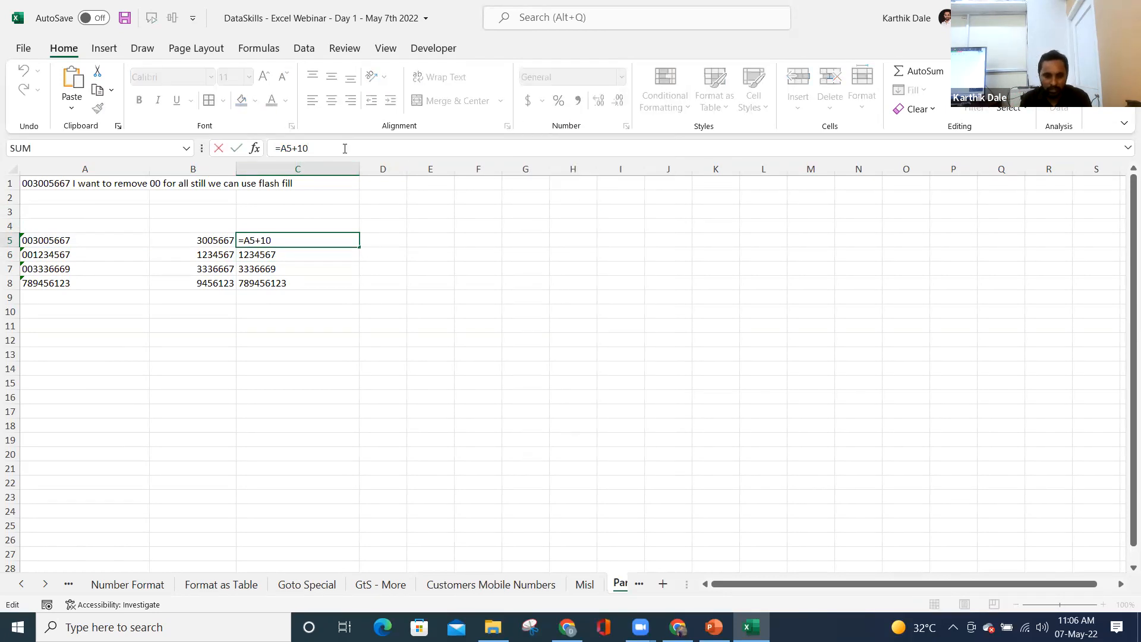
pyautogui.press('Return')
pyautogui.press('Up')
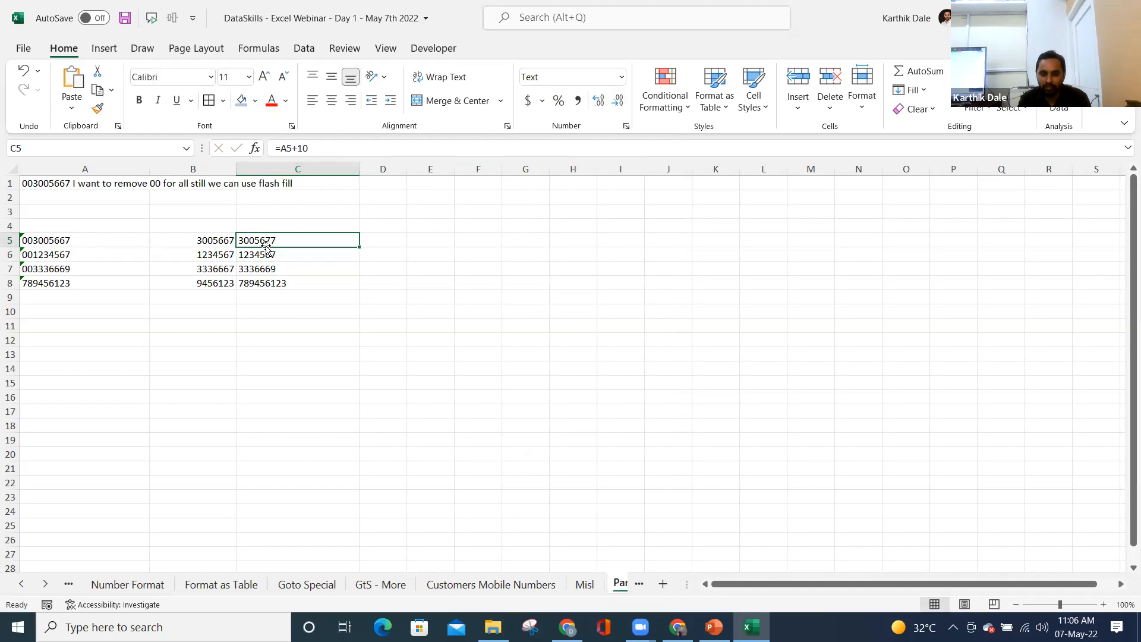
# - Restore C5 to =A5+0 in General format so it shows 3005667
pyautogui.click(323, 149)
pyautogui.press('BackSpace')
pyautogui.press('BackSpace')
pyautogui.write('0')
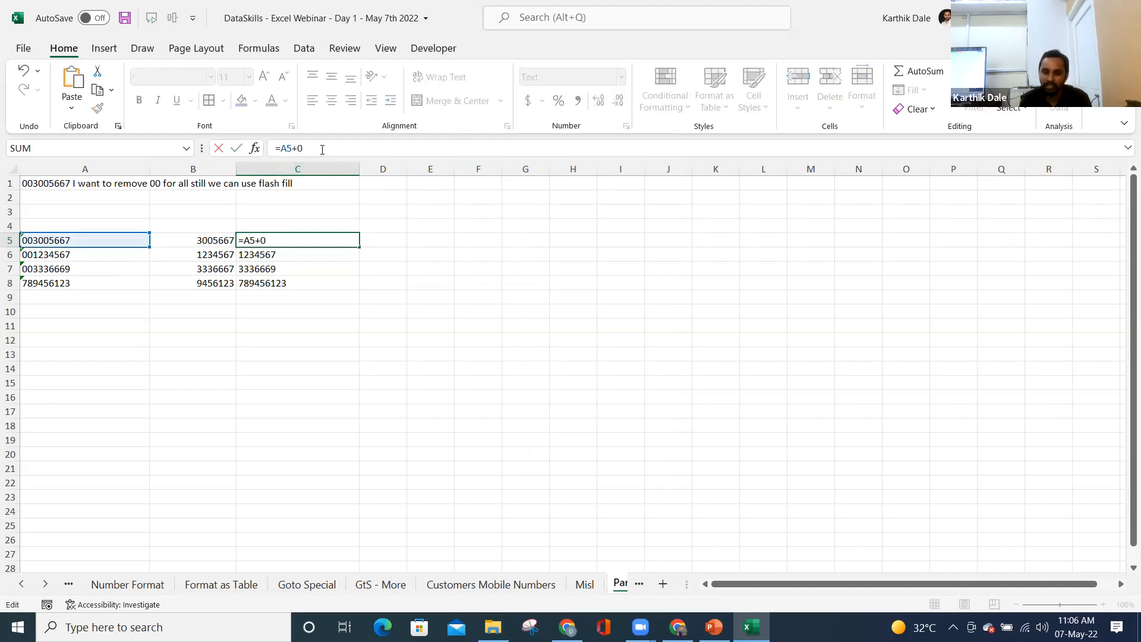
pyautogui.press('Return')
pyautogui.press('Up')
pyautogui.click(621, 77)
pyautogui.click(610, 104)
pyautogui.click(356, 142)
pyautogui.press('Return')
pyautogui.press('Up')
# - Save the workbook, scroll the sheet tabs to the start, and review A5's code and C5's formula
pyautogui.hotkey('ctrl', 's')
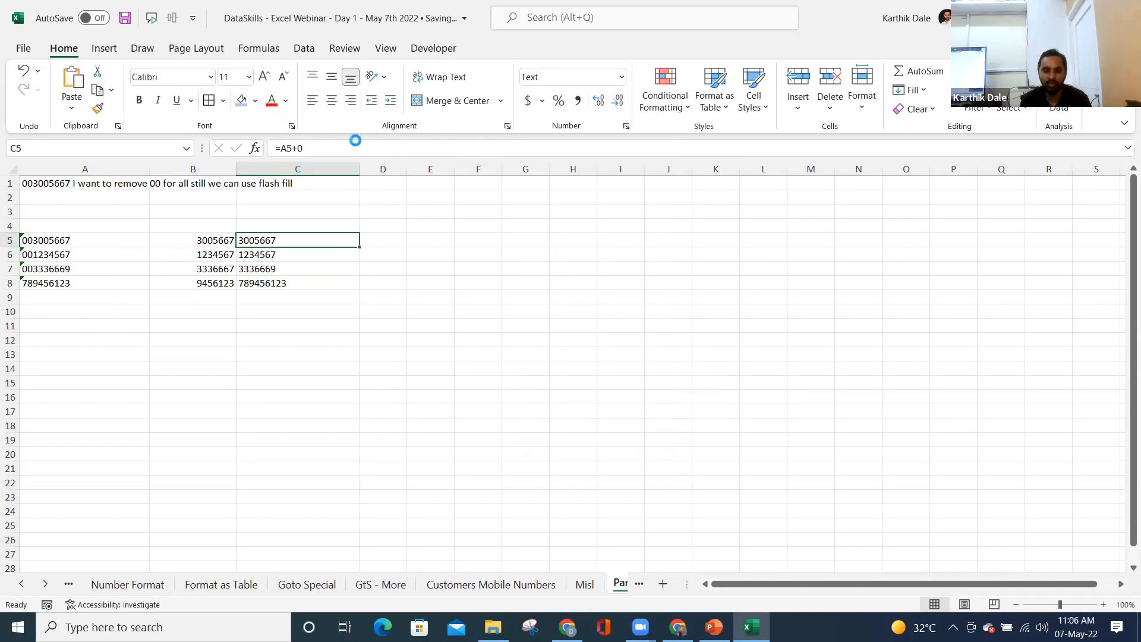
pyautogui.hotkey('ctrl', 'Left')
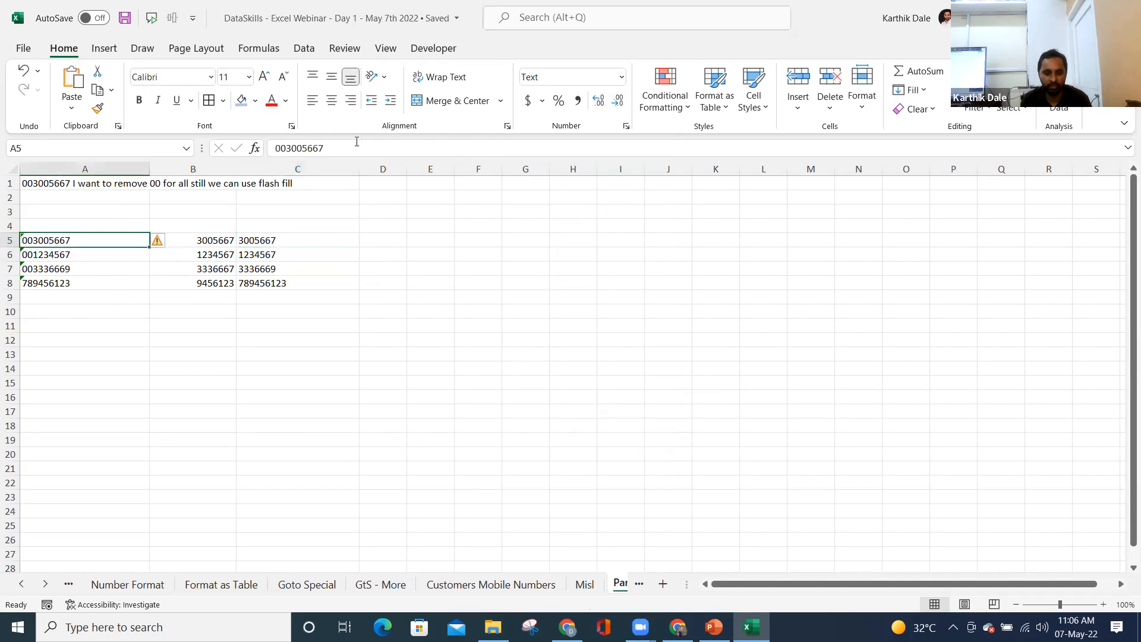
pyautogui.hotkey('ctrl', 'Up')
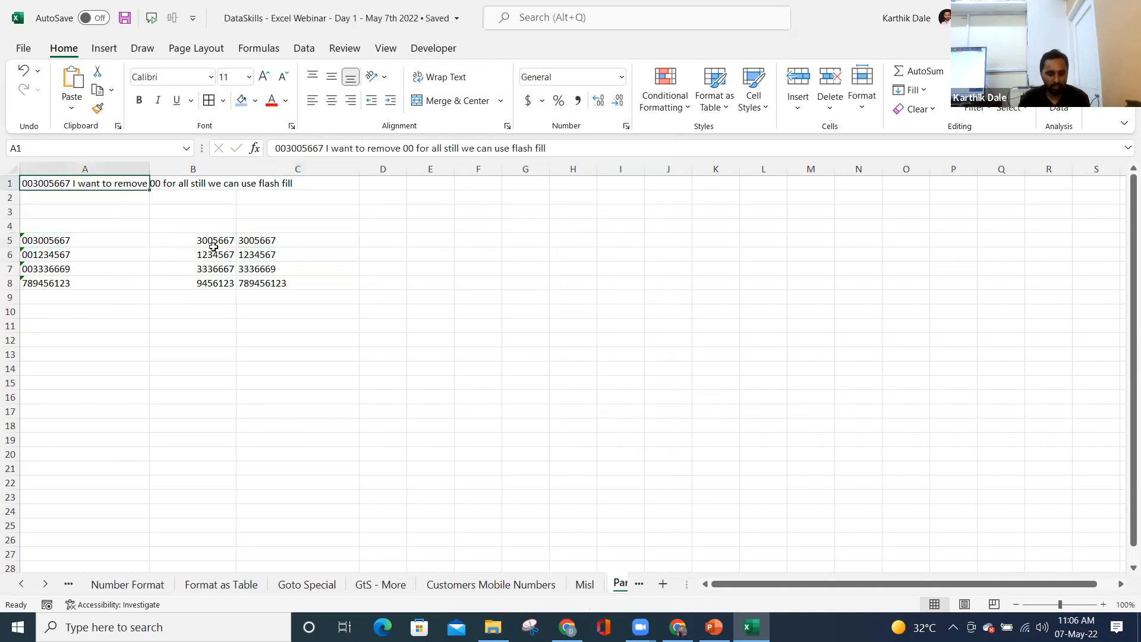
pyautogui.keyDown('ctrl'); pyautogui.click(23, 587); pyautogui.keyUp('ctrl')
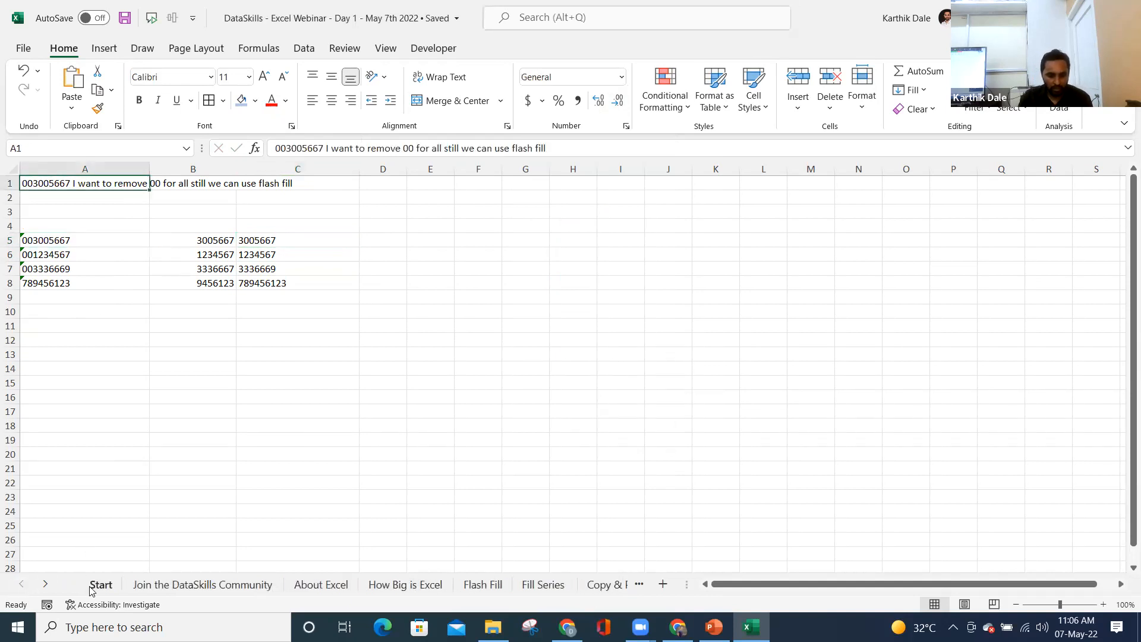
pyautogui.click(565, 120)
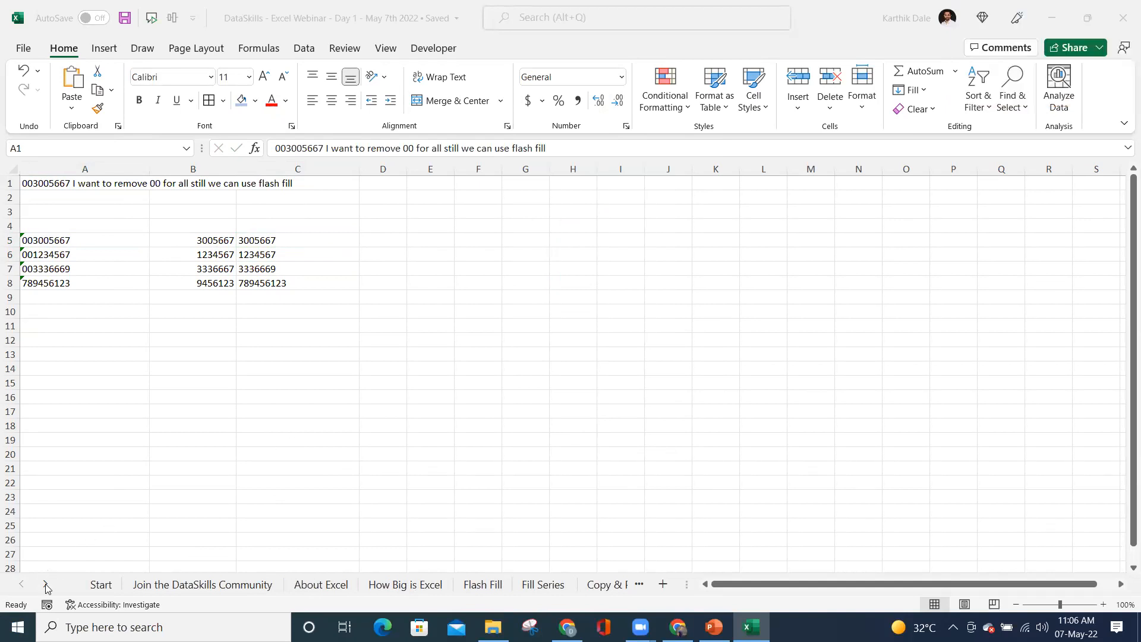
pyautogui.click(59, 245)
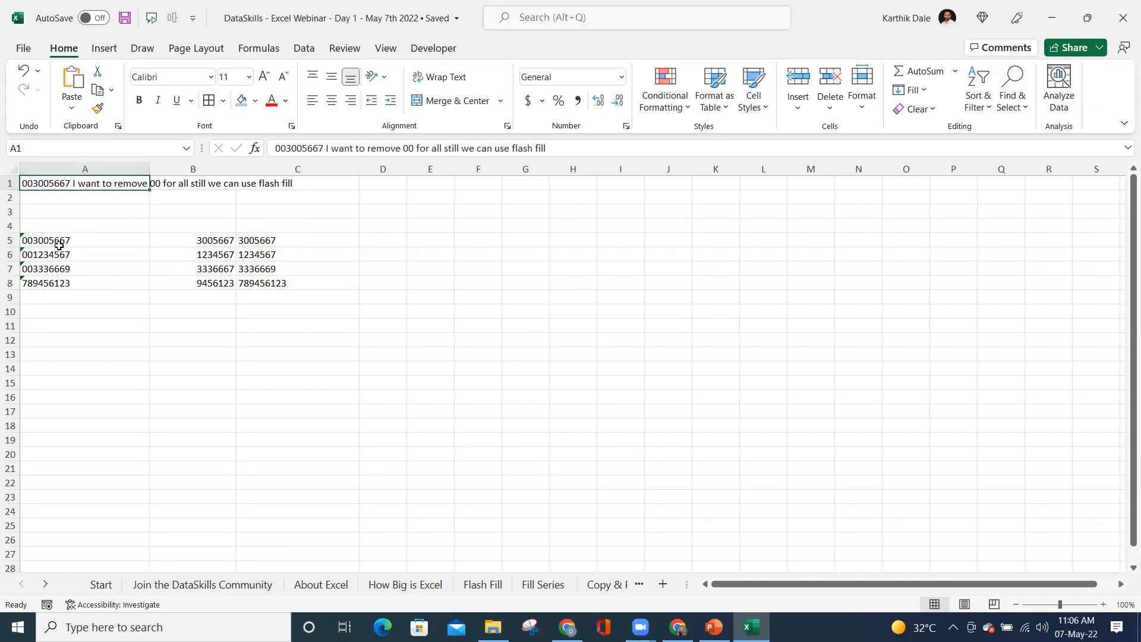
pyautogui.click(60, 246)
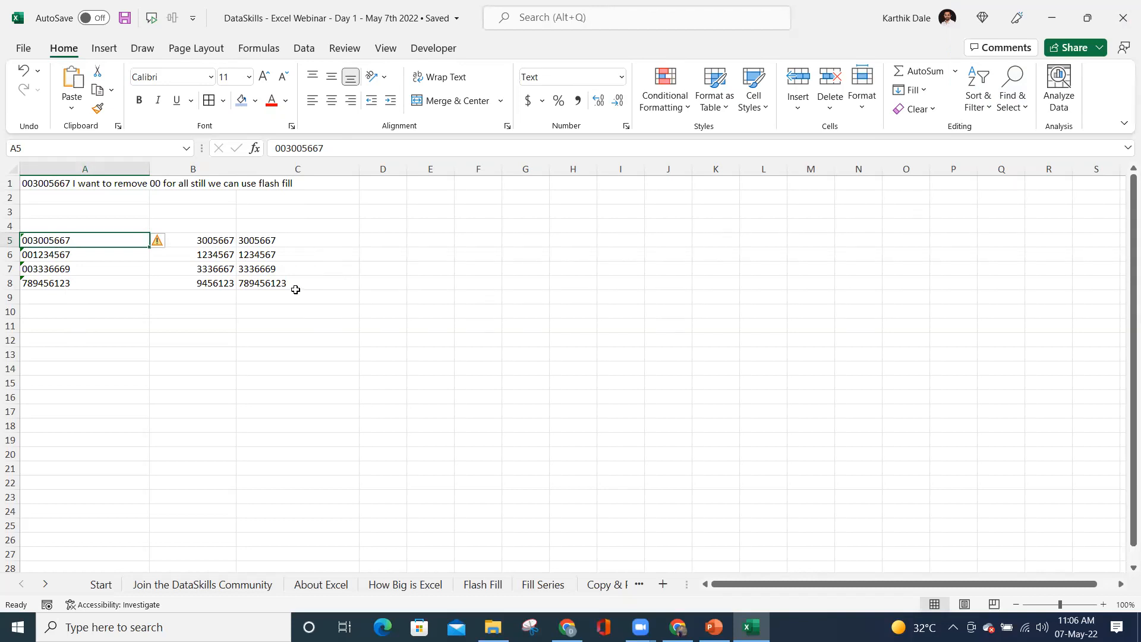
pyautogui.click(262, 242)
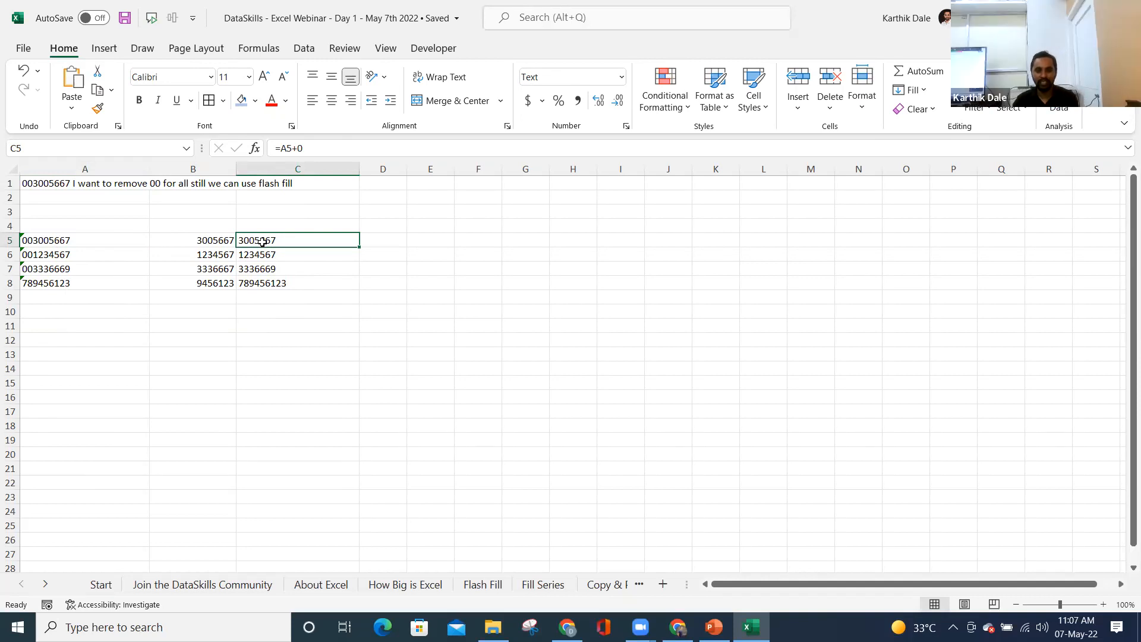
pyautogui.click(40, 240)
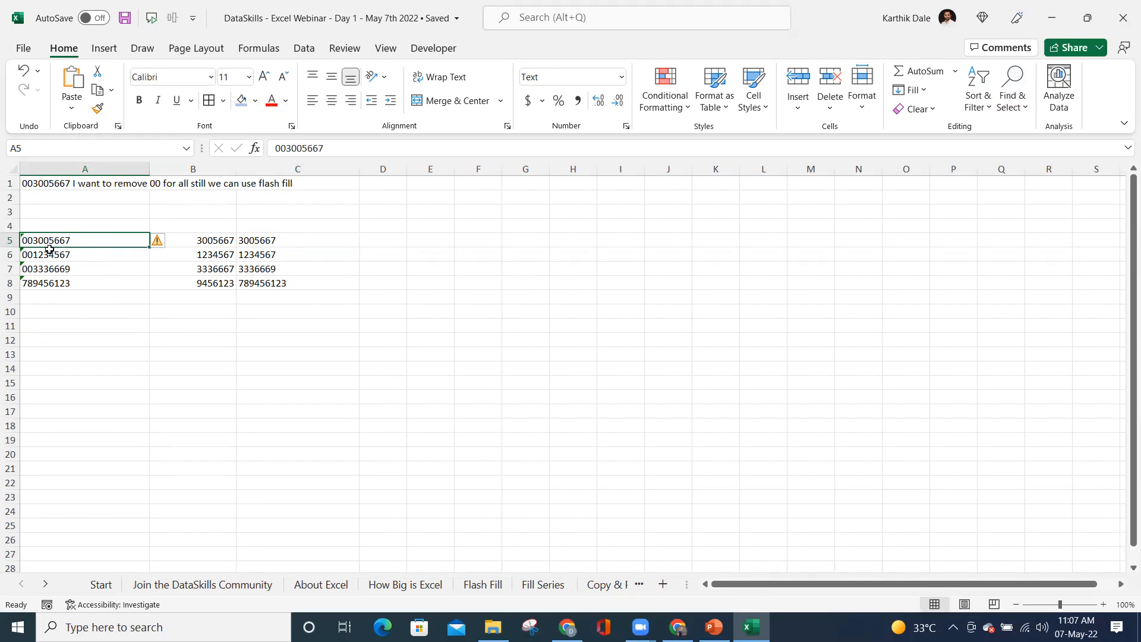
# - Enter 0010000 in G5, which displays as 10000
pyautogui.click(516, 238)
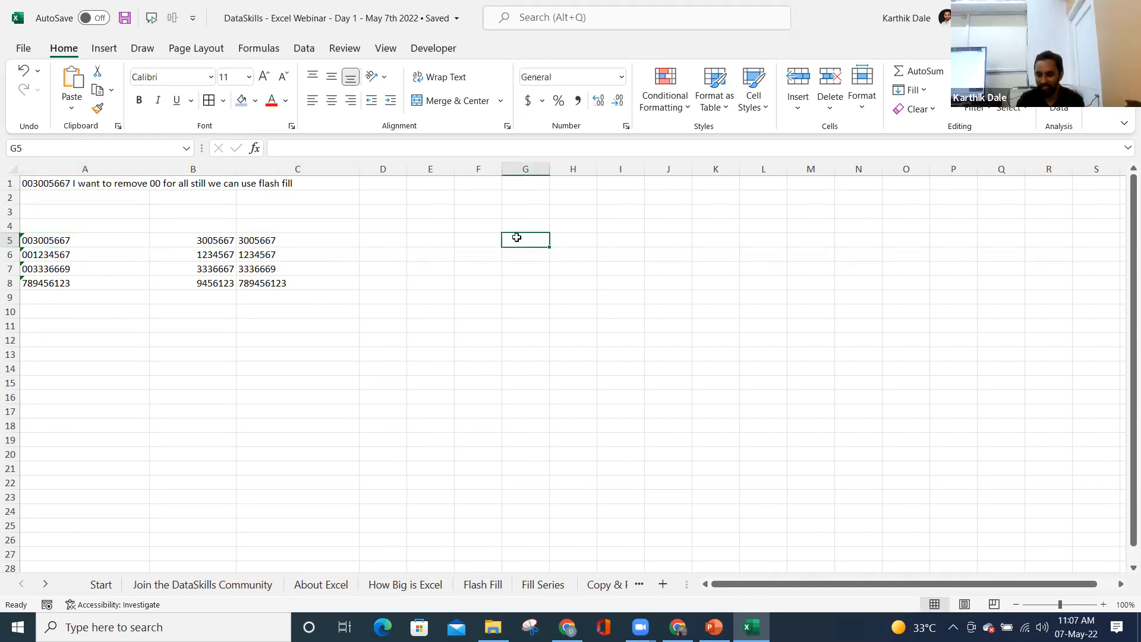
pyautogui.write('0010000')
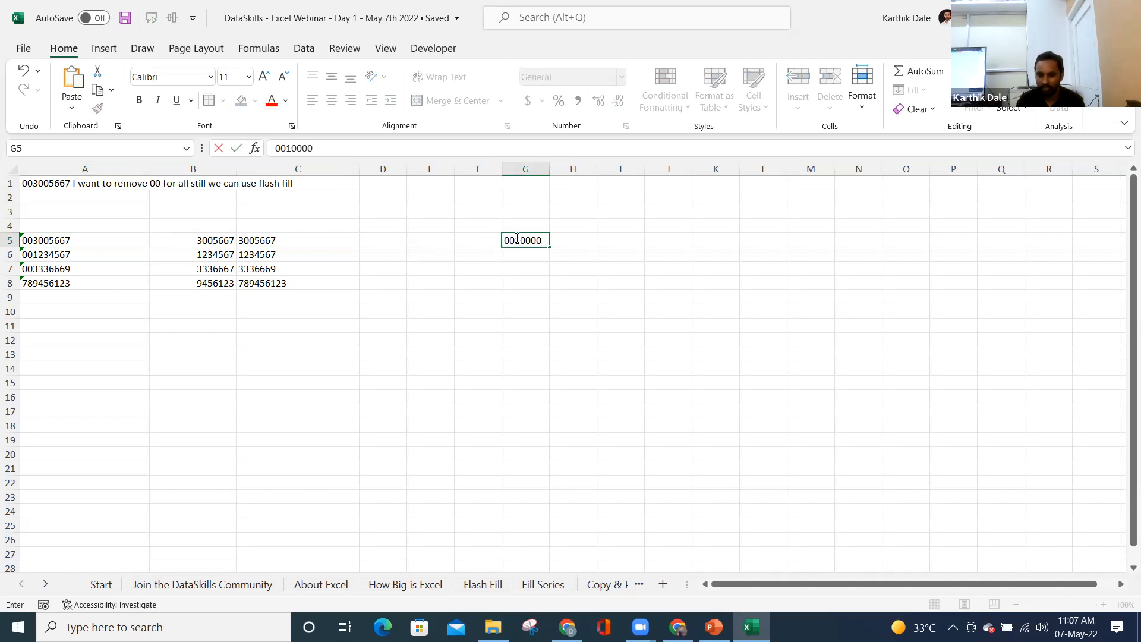
pyautogui.press('Return')
pyautogui.click(517, 238)
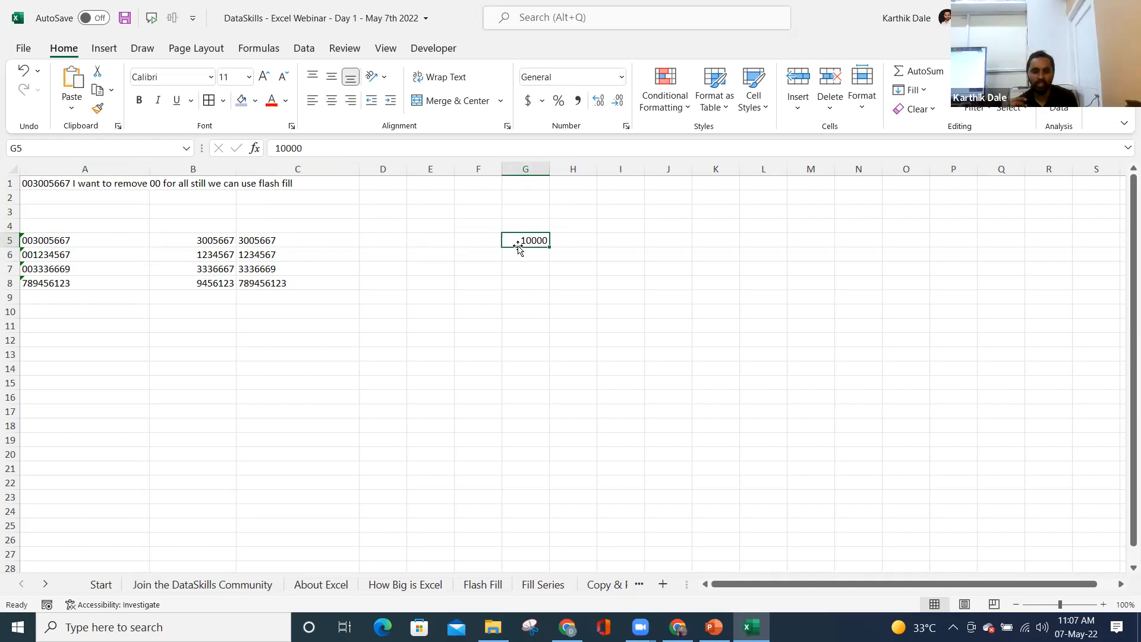
pyautogui.click(41, 240)
pyautogui.click(283, 147)
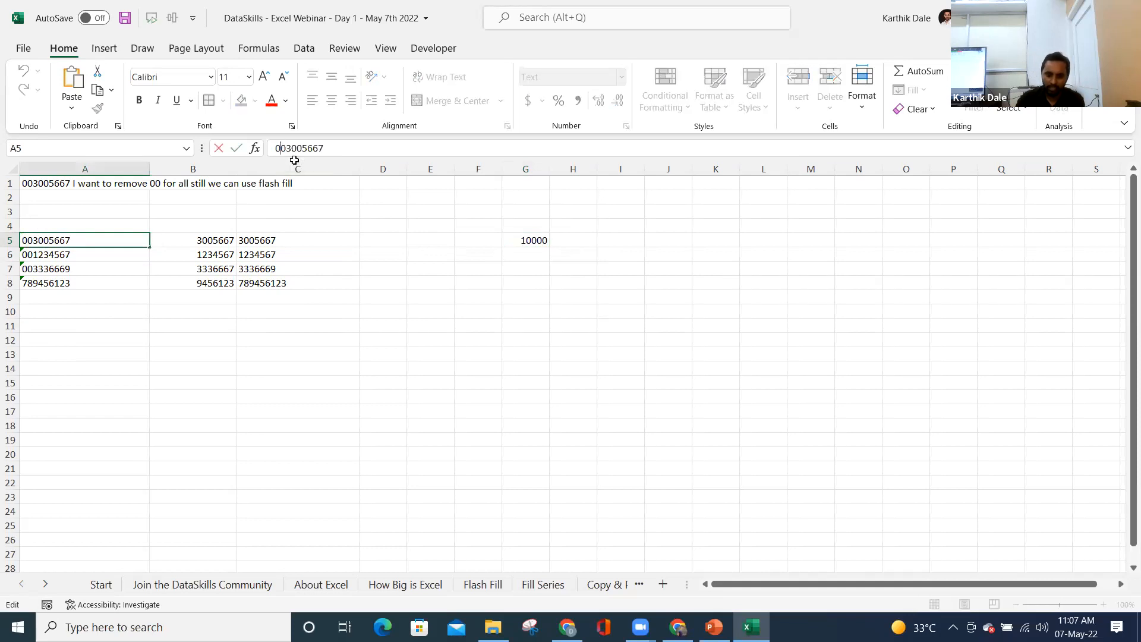
pyautogui.write('0000')
pyautogui.press('Return')
pyautogui.press('Up')
pyautogui.press('Right')
pyautogui.press('Right')
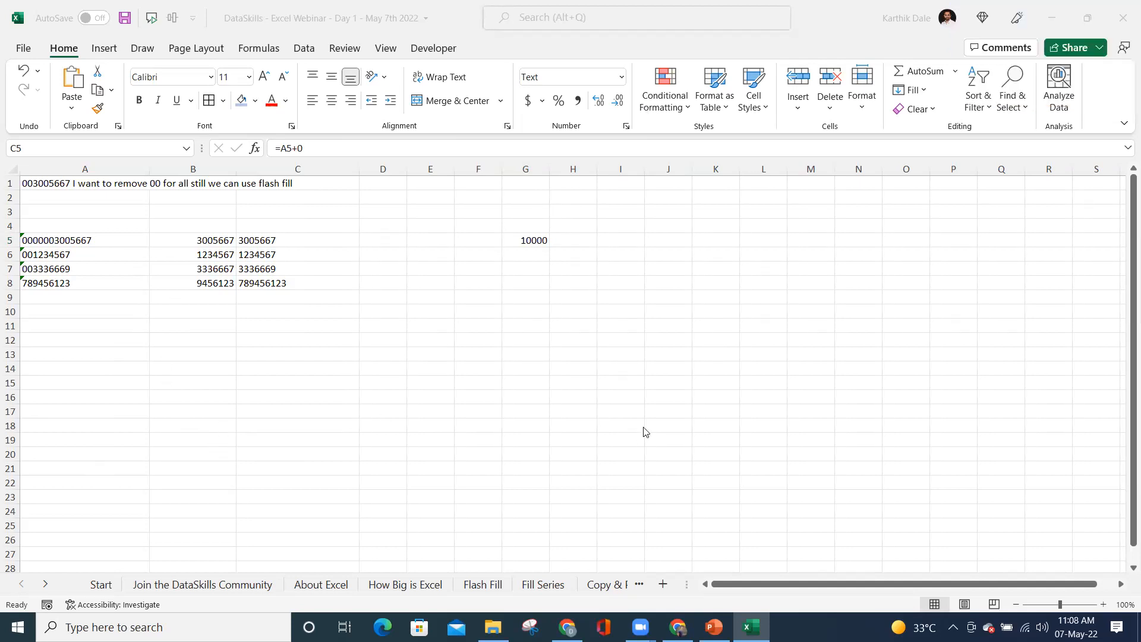
# - Re-commit C5's formula and enter '000123 as text in J2
pyautogui.click(271, 238)
pyautogui.click(321, 152)
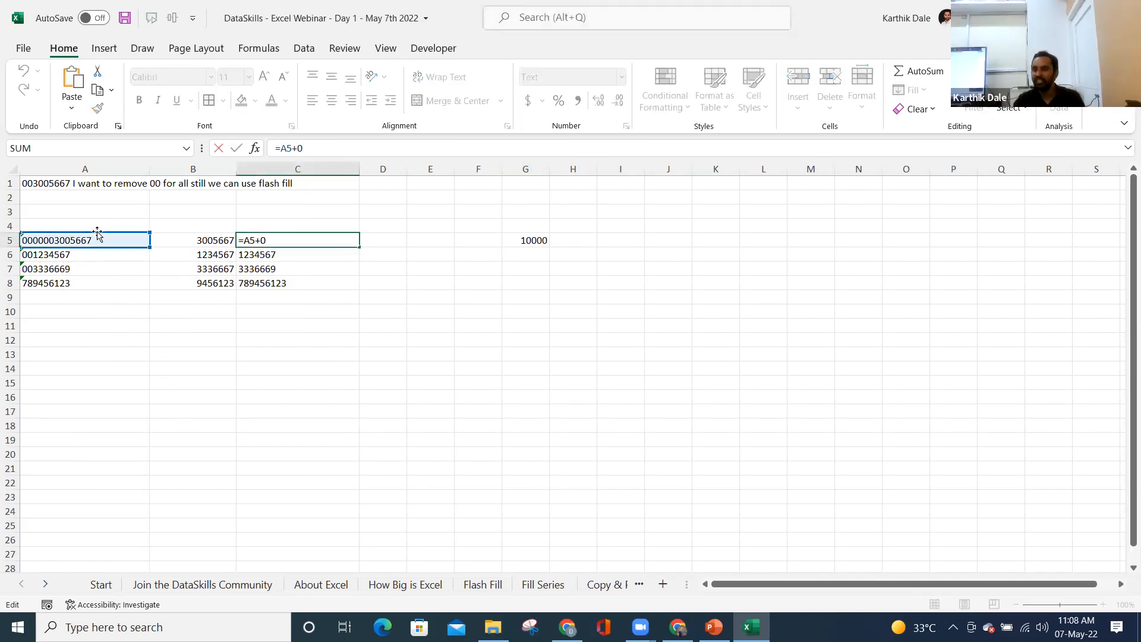
pyautogui.press('Return')
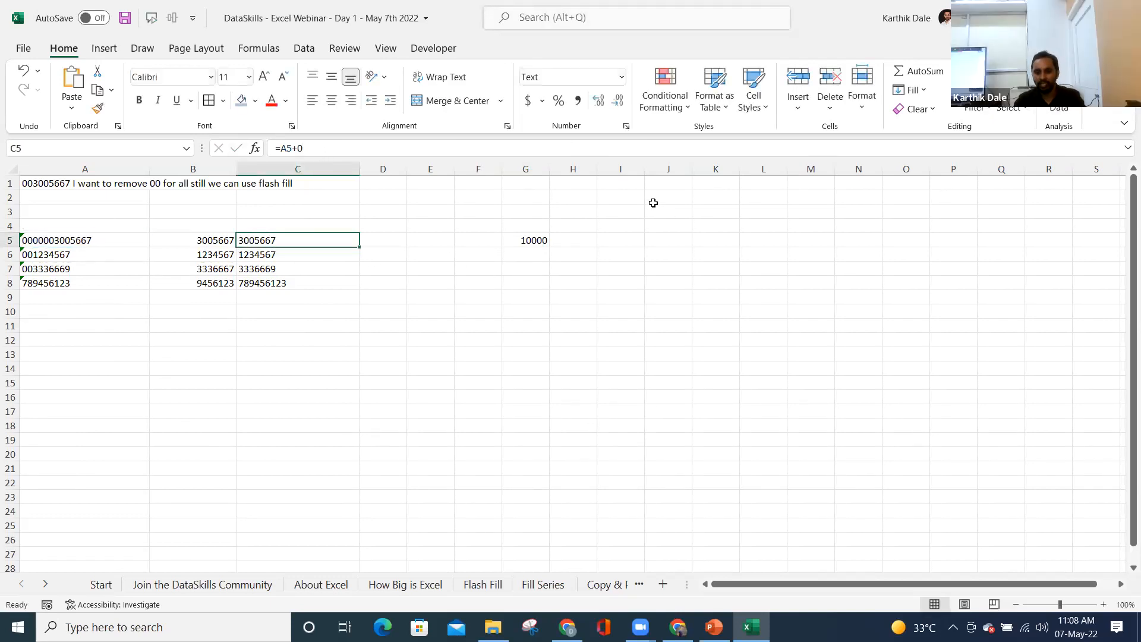
pyautogui.click(659, 196)
pyautogui.write("'000123")
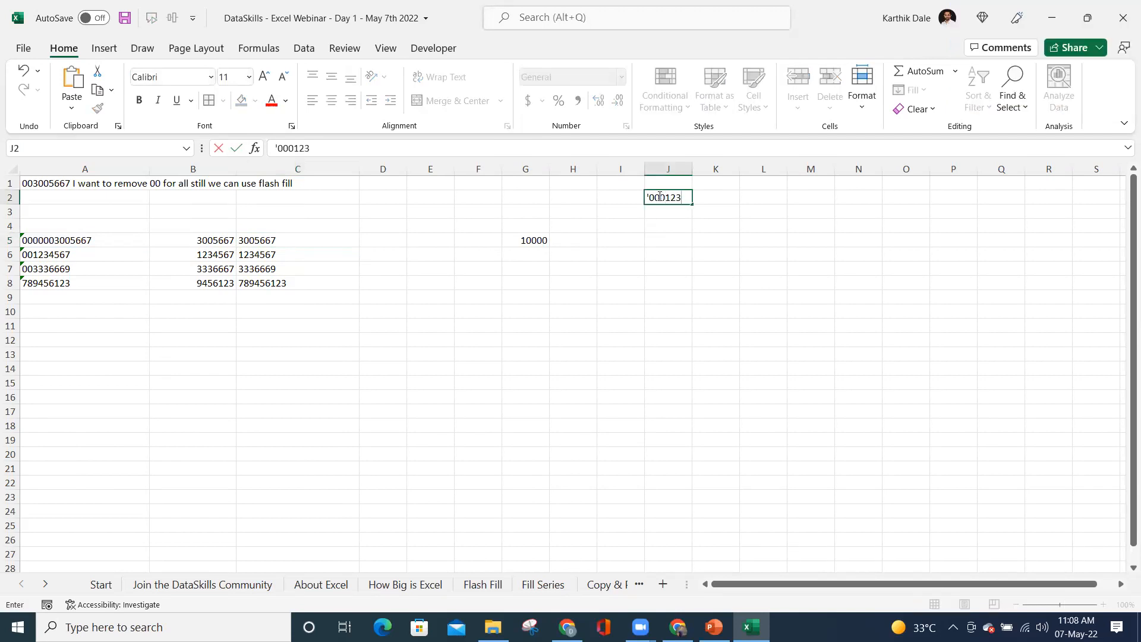
pyautogui.press('Return')
pyautogui.click(659, 196)
# - Enter =J2*1 in K2 to turn J2's text into the number 123
pyautogui.press('Right')
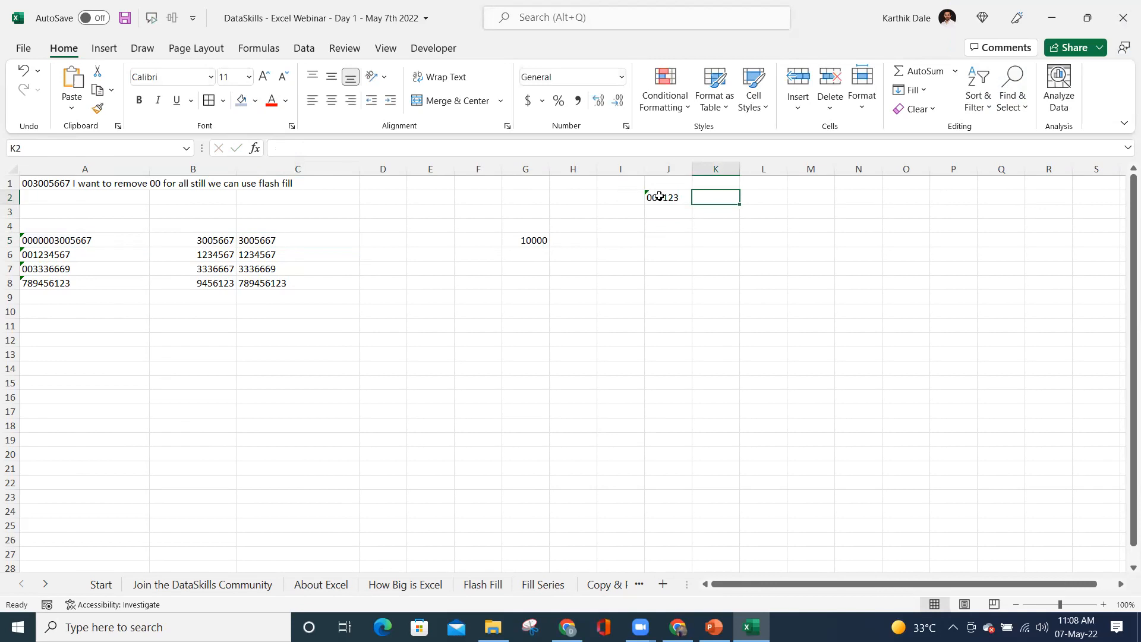
pyautogui.write('=')
pyautogui.click(659, 196)
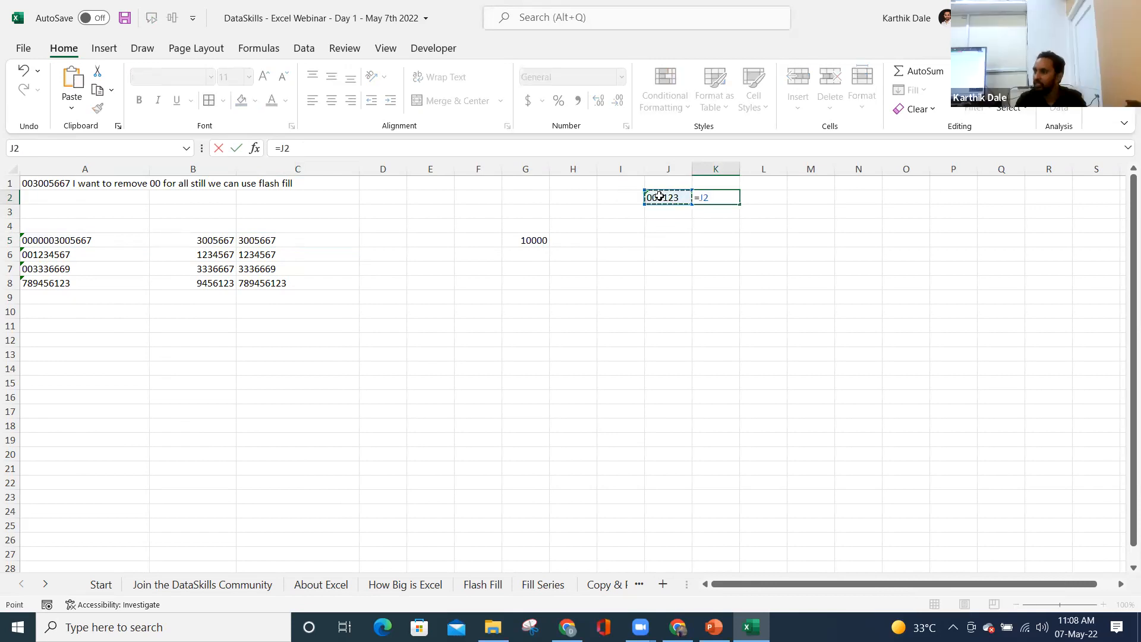
pyautogui.write('*1')
pyautogui.press('Return')
pyautogui.press('Up')
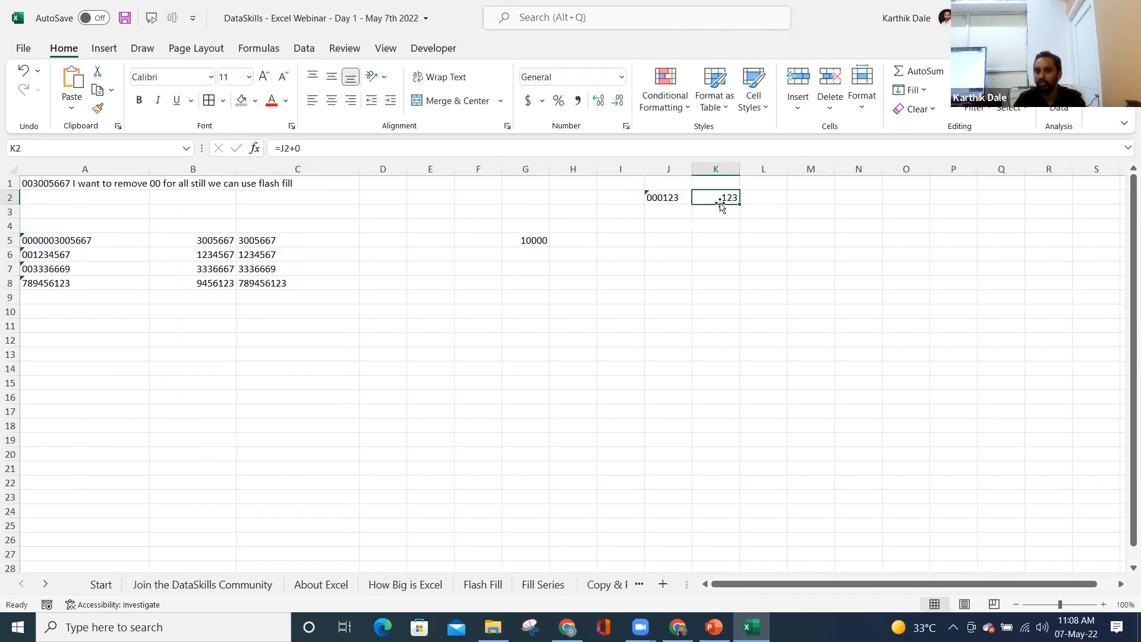
# - Enter 456123 in J3 and fill K2's formula down into K3
pyautogui.click(667, 212)
pyautogui.write('456123')
pyautogui.press('Right')
pyautogui.press('Up')
pyautogui.hotkey('shift', 'Down')
pyautogui.hotkey('ctrl', 'd')
pyautogui.press('Down')
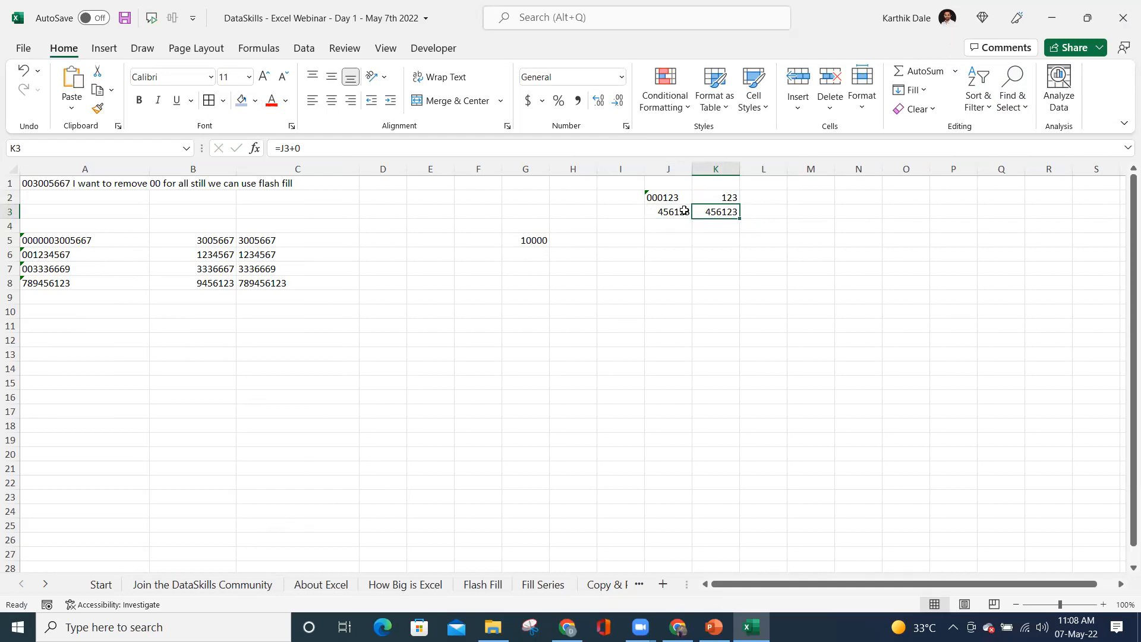
pyautogui.click(727, 198)
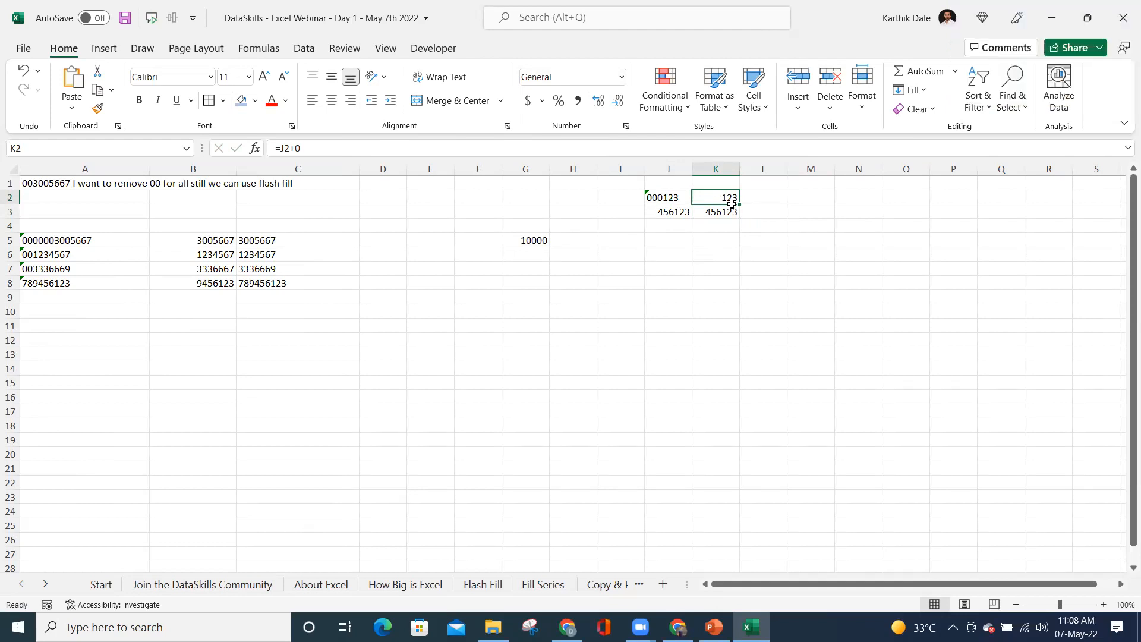
# - Enter =LEFT(J2,LEN(J2)-1) in L2 to show 00012, then go to the Start sheet
pyautogui.click(767, 195)
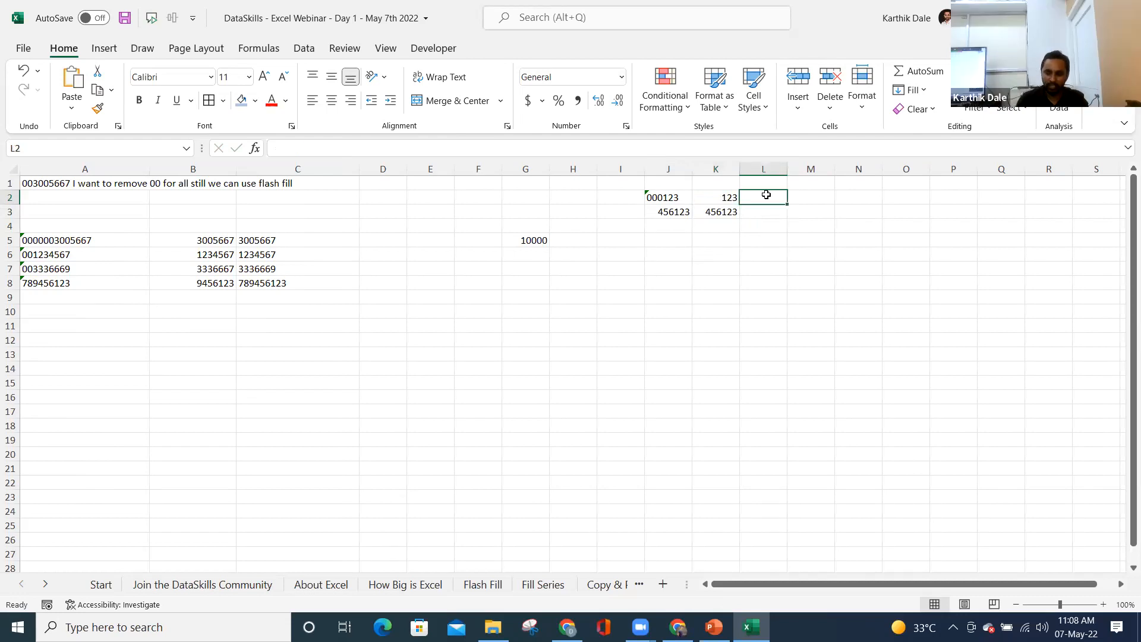
pyautogui.write('=le')
pyautogui.press('Tab')
pyautogui.press('Left')
pyautogui.press('Left')
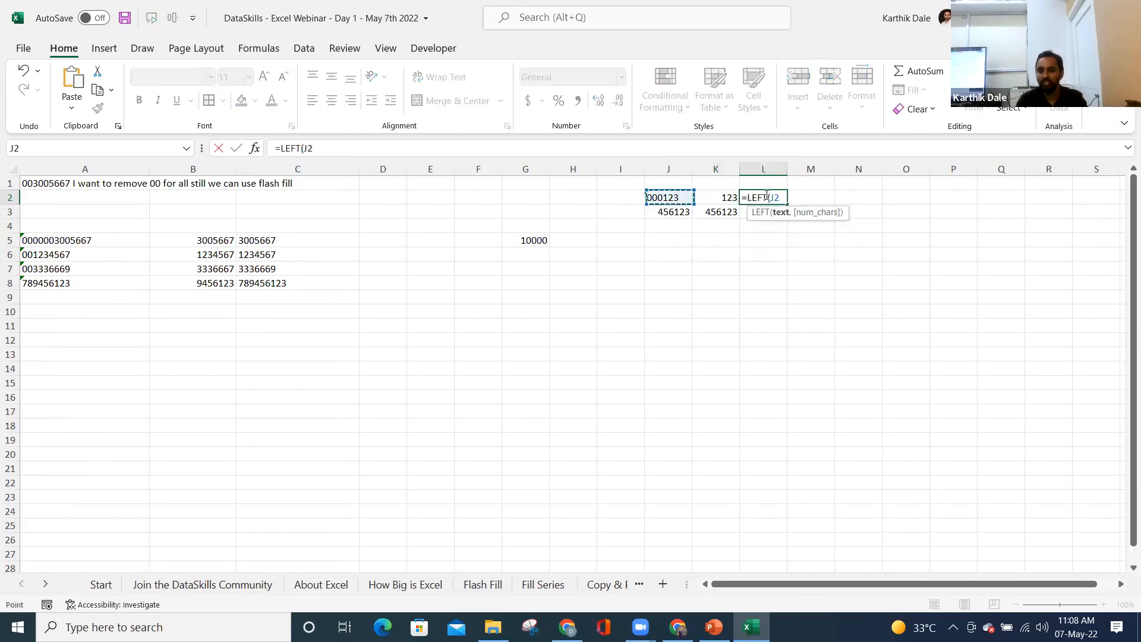
pyautogui.write(',len')
pyautogui.press('Tab')
pyautogui.press('Left')
pyautogui.press('Left')
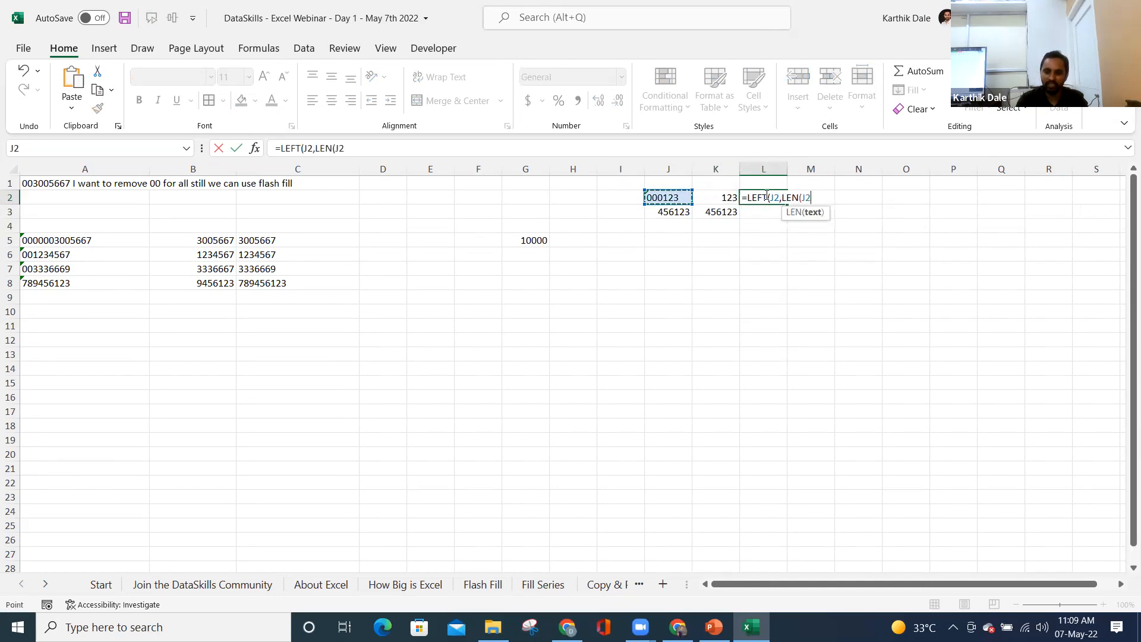
pyautogui.write(')-1')
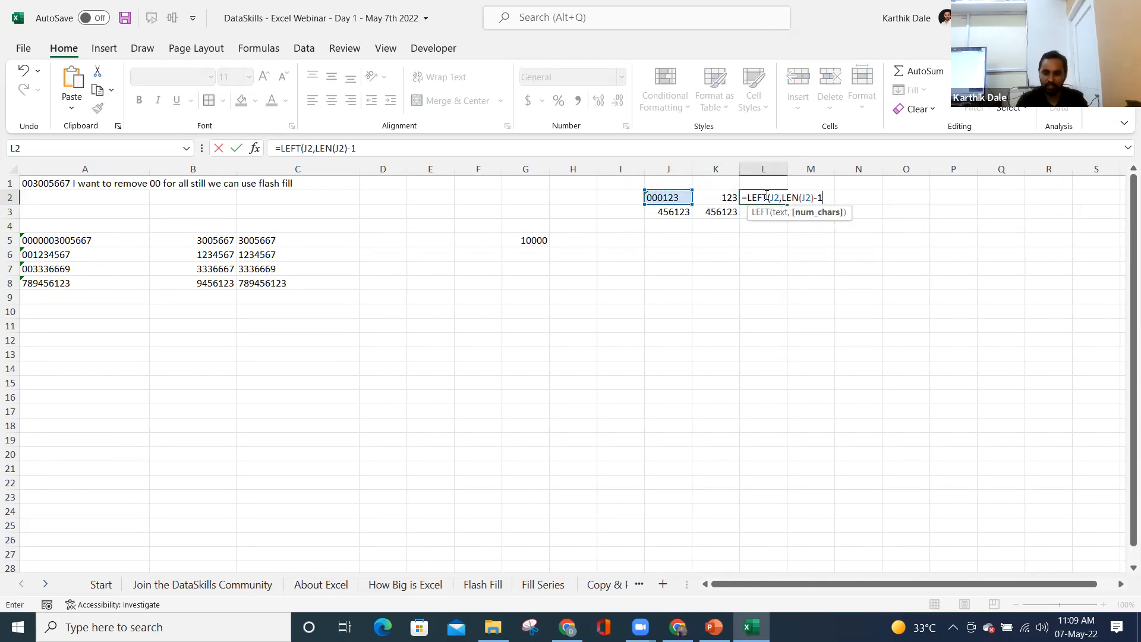
pyautogui.write(')')
pyautogui.hotkey('ctrl', 'Return')
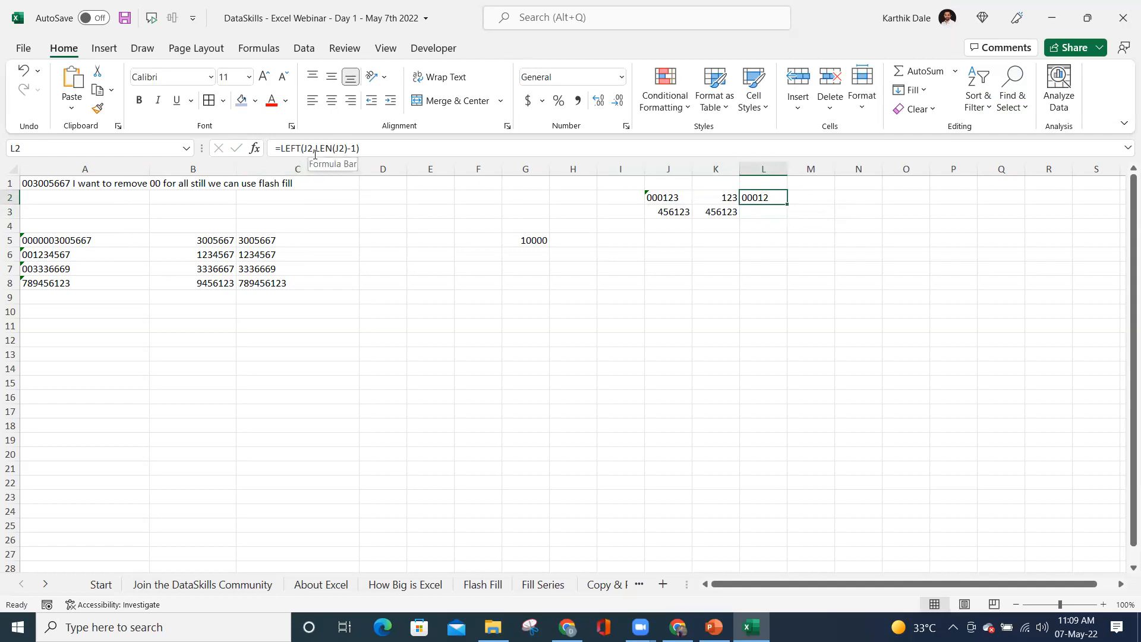
pyautogui.hotkey('ctrl', 'Home')
pyautogui.click(100, 584)
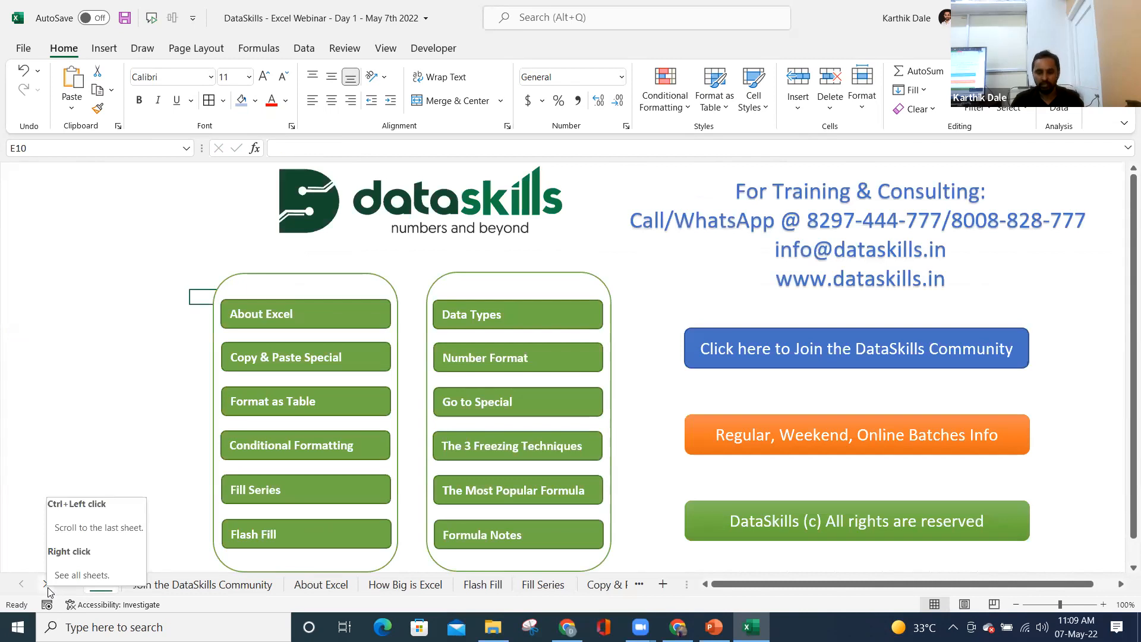
# - Try the Start page's Fill Series link, dismiss its Reference isn't valid error, then use the sheet tab
pyautogui.click(601, 588)
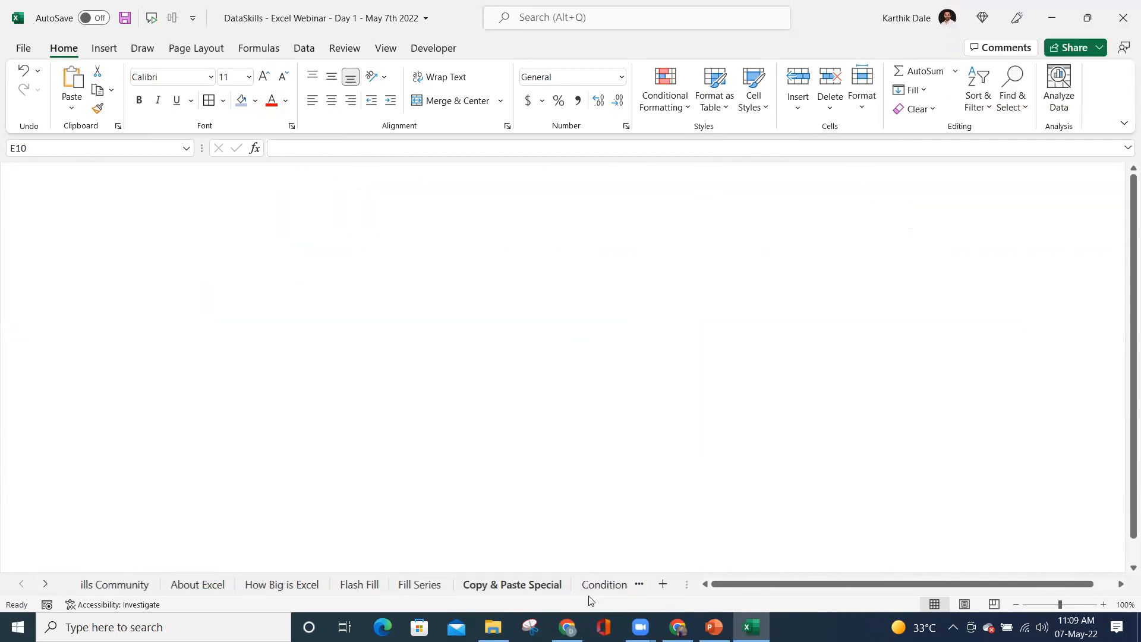
pyautogui.click(52, 216)
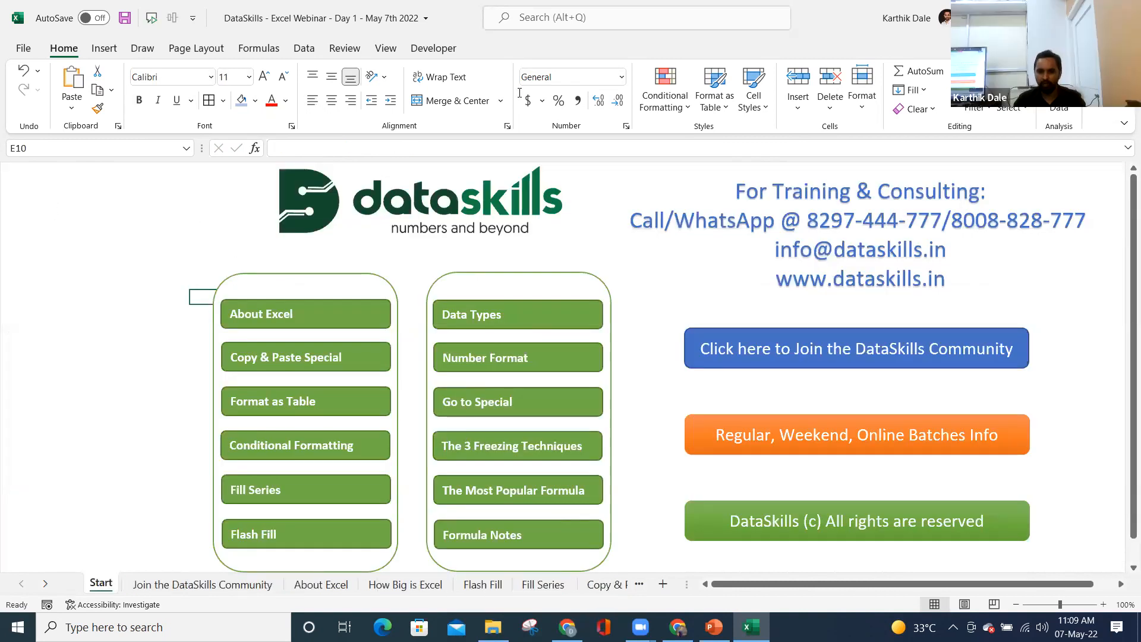
pyautogui.click(537, 72)
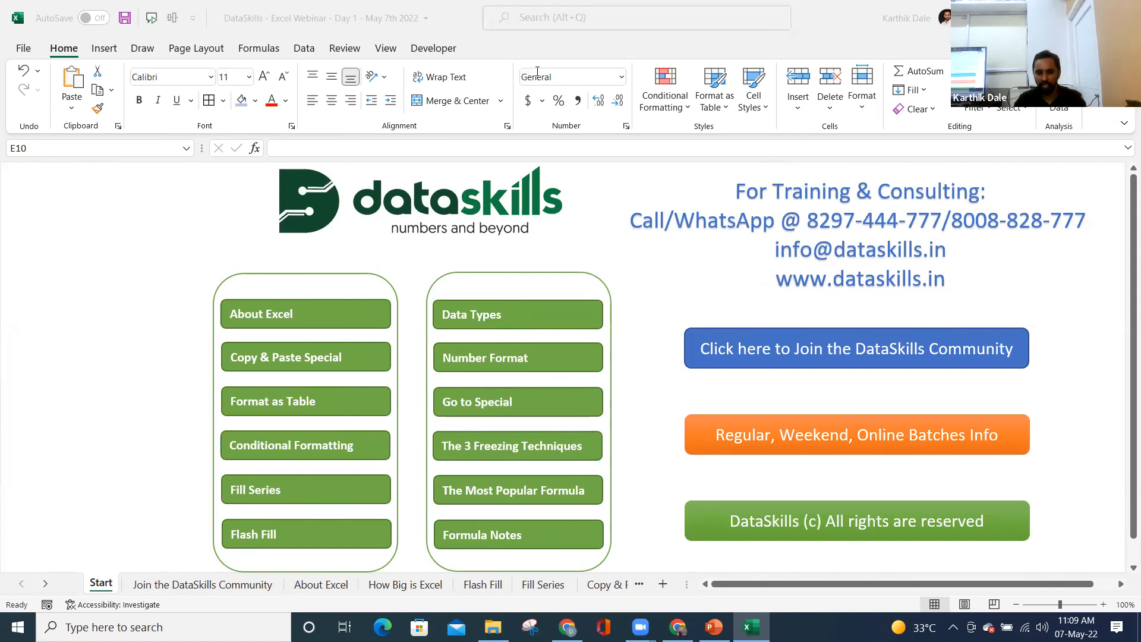
pyautogui.click(160, 370)
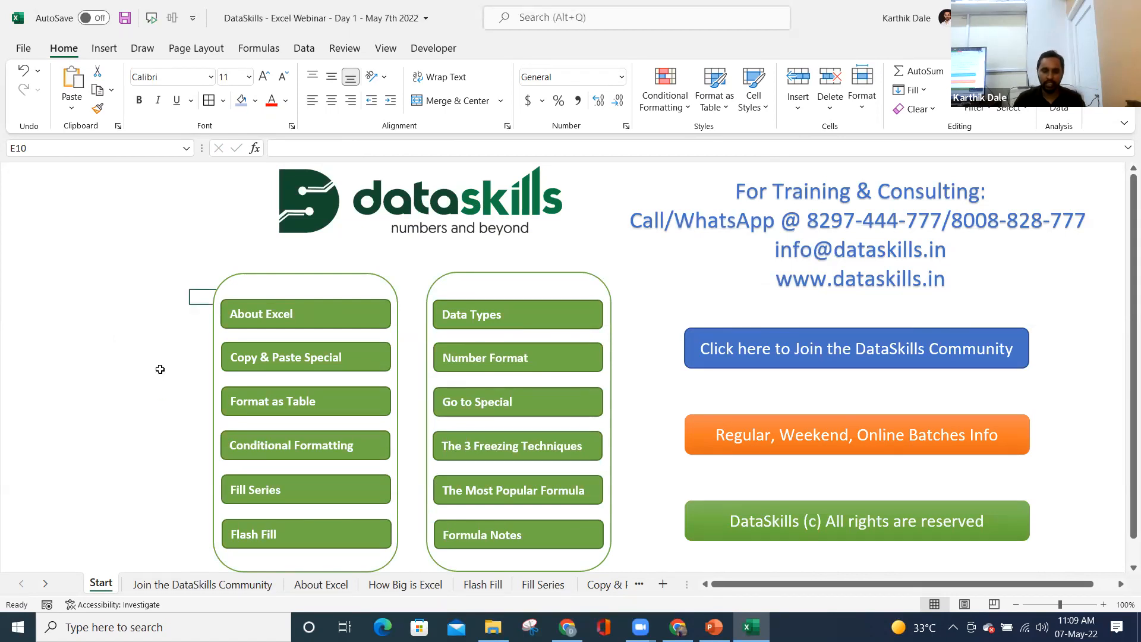
pyautogui.click(254, 494)
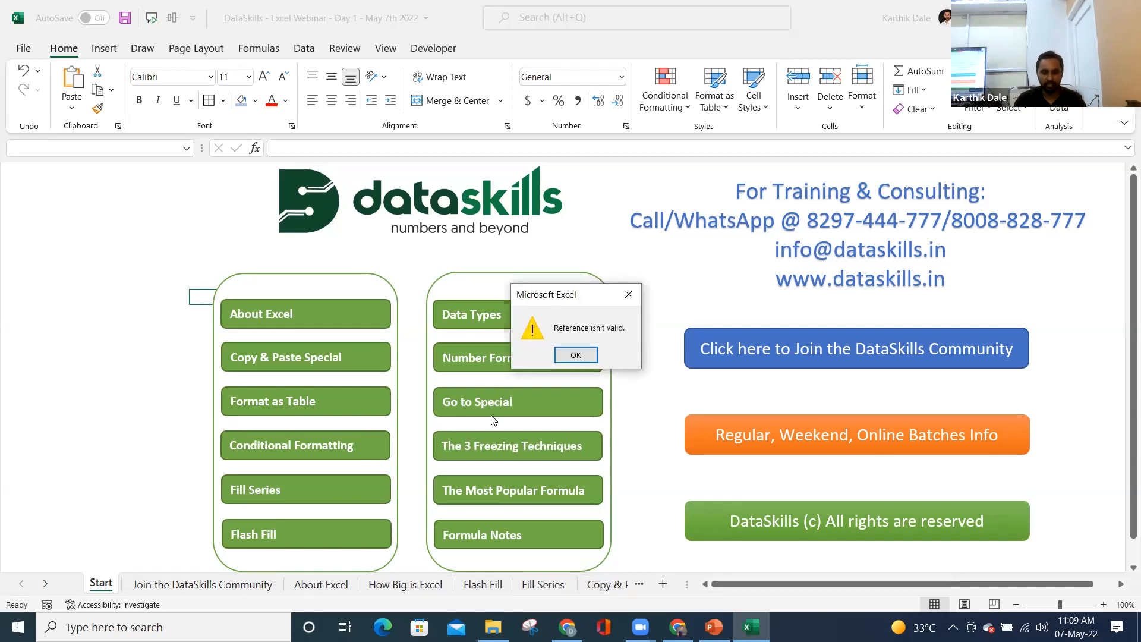
pyautogui.click(575, 355)
pyautogui.click(125, 439)
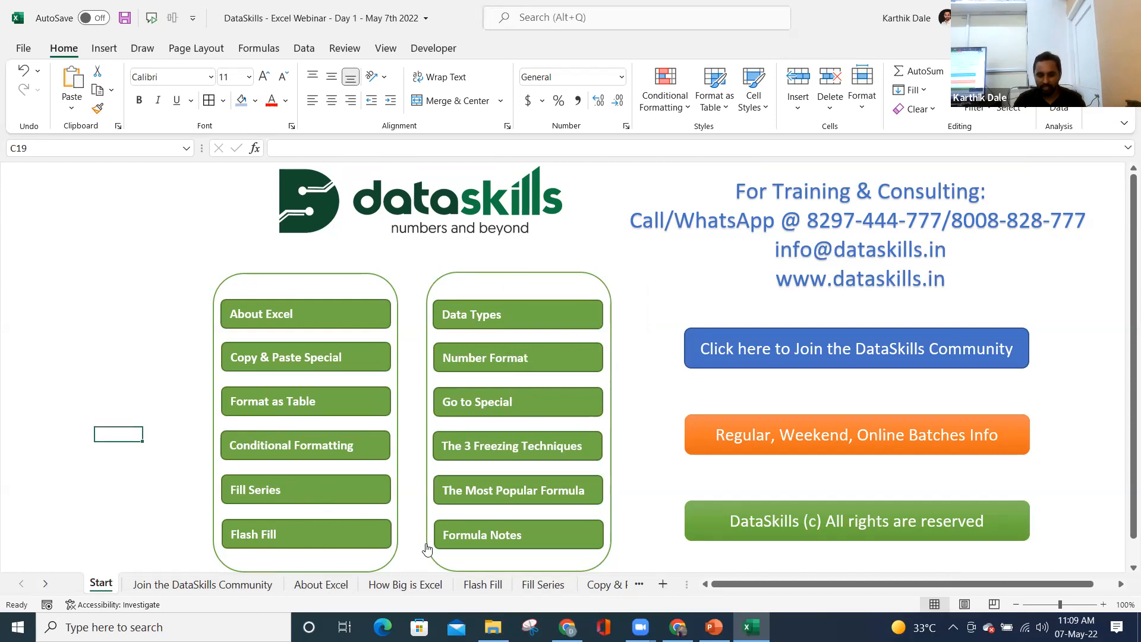
pyautogui.click(535, 587)
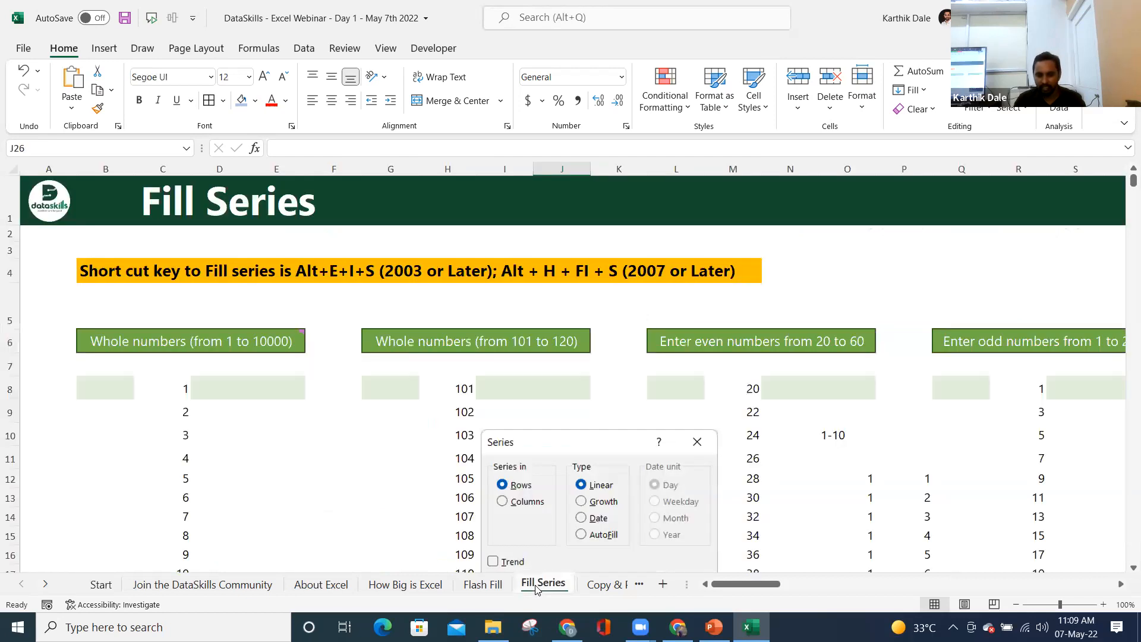
# - Follow the DataSkills logo link, return to the Start sheet, and retry the failing Fill Series link
pyautogui.click(45, 205)
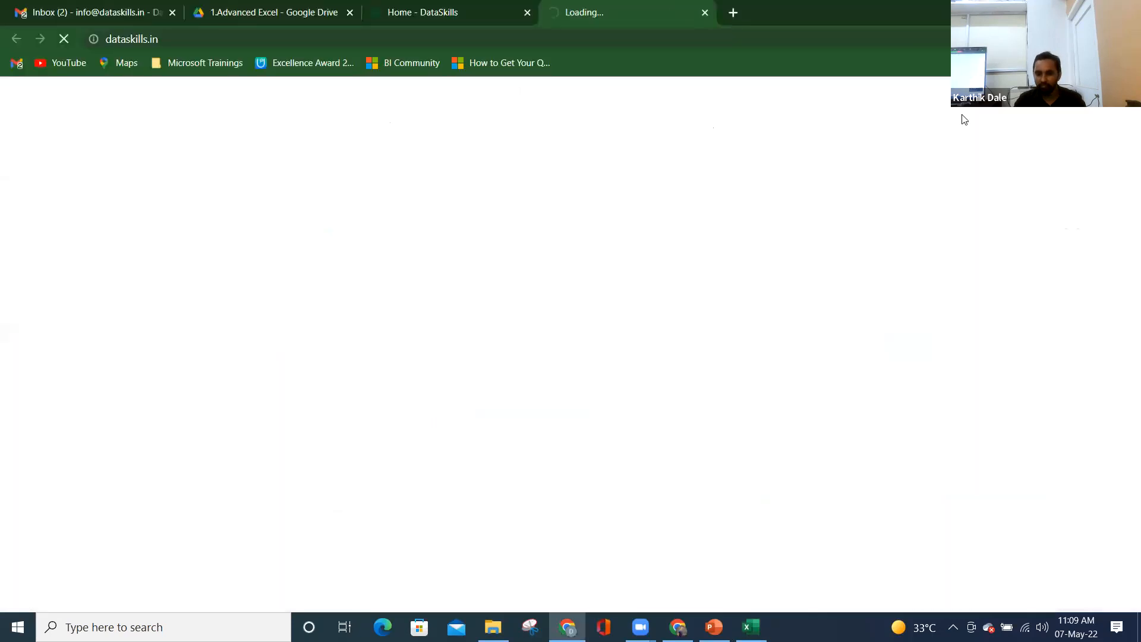
pyautogui.click(752, 627)
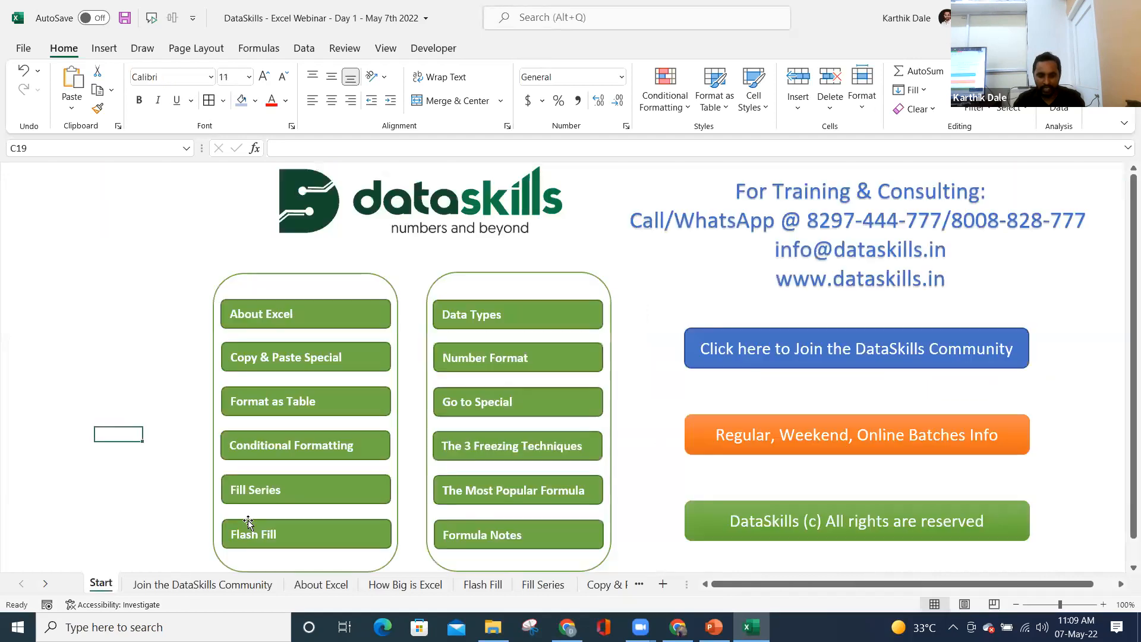
pyautogui.click(100, 586)
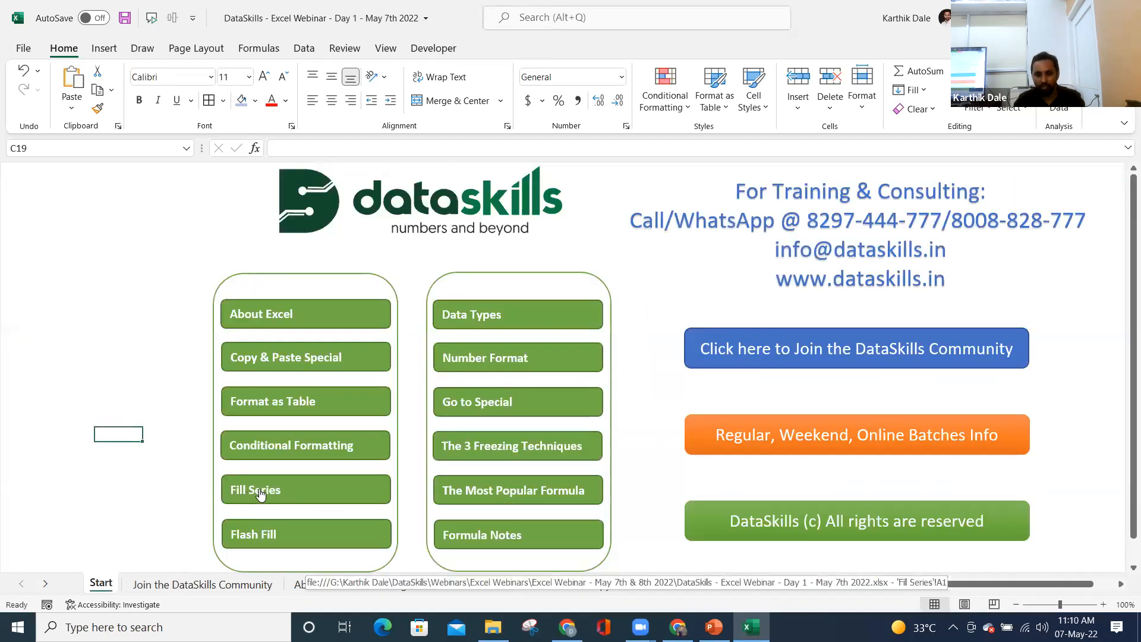
pyautogui.click(259, 492)
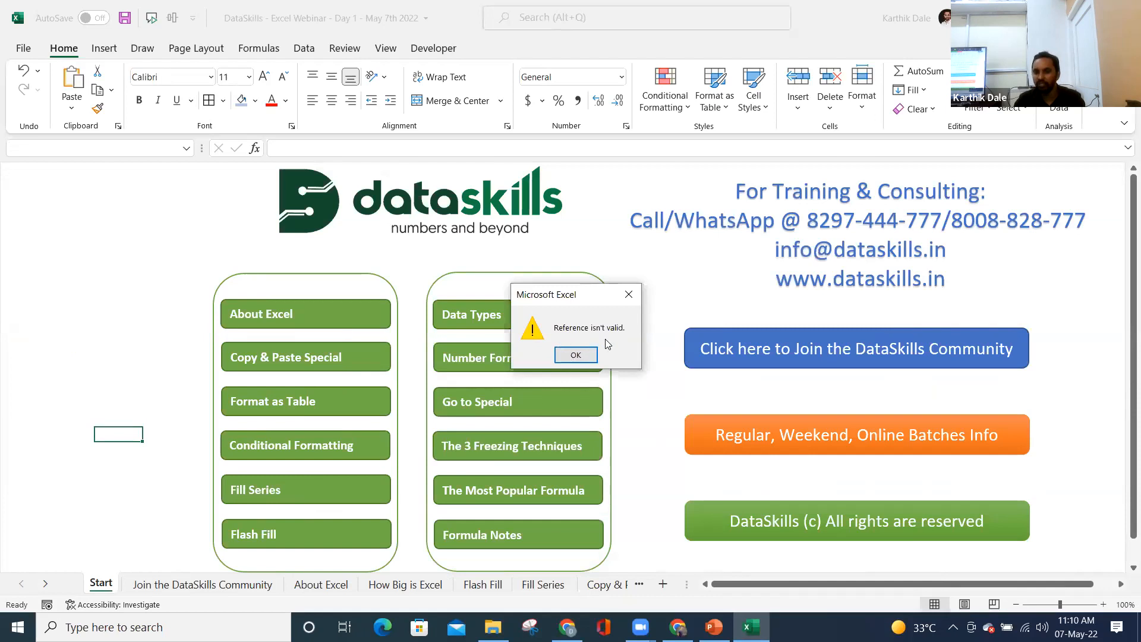
pyautogui.click(577, 355)
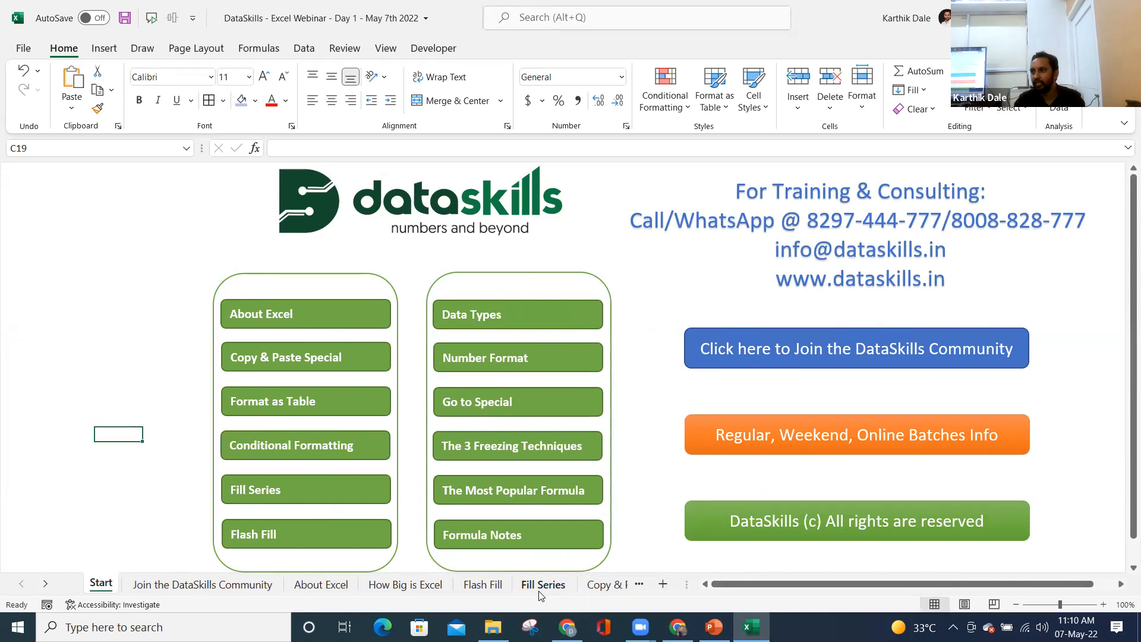
# - Select the Fill Series shape within its group and right-click it
pyautogui.keyDown('ctrl'); pyautogui.click(324, 497); pyautogui.keyUp('ctrl')
pyautogui.keyDown('ctrl'); pyautogui.click(309, 494); pyautogui.keyUp('ctrl')
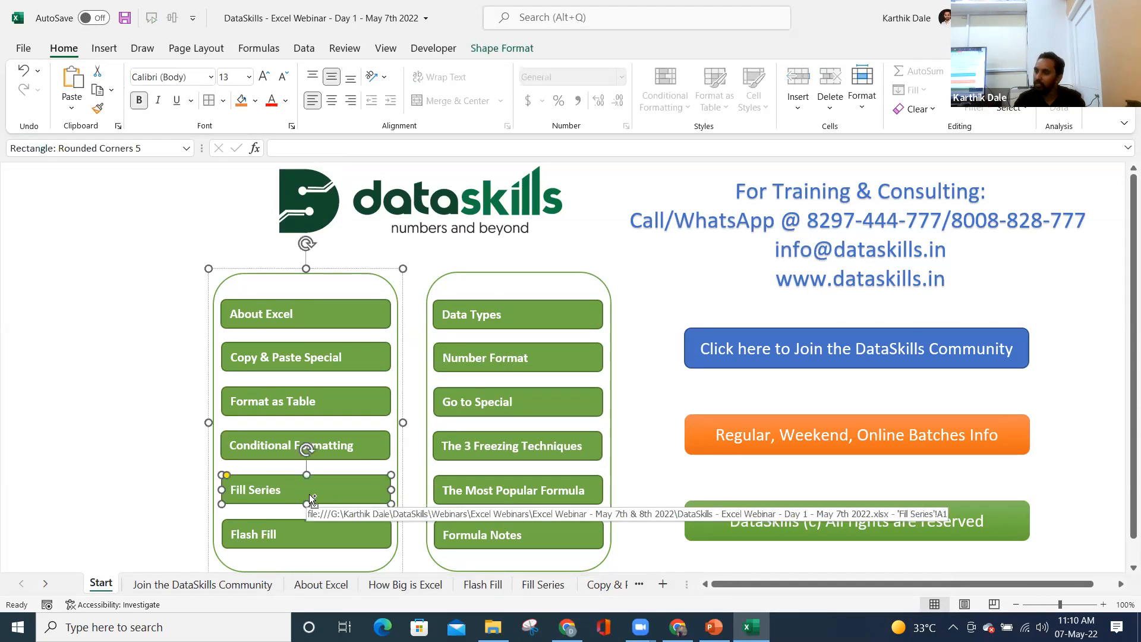
pyautogui.rightClick(309, 494)
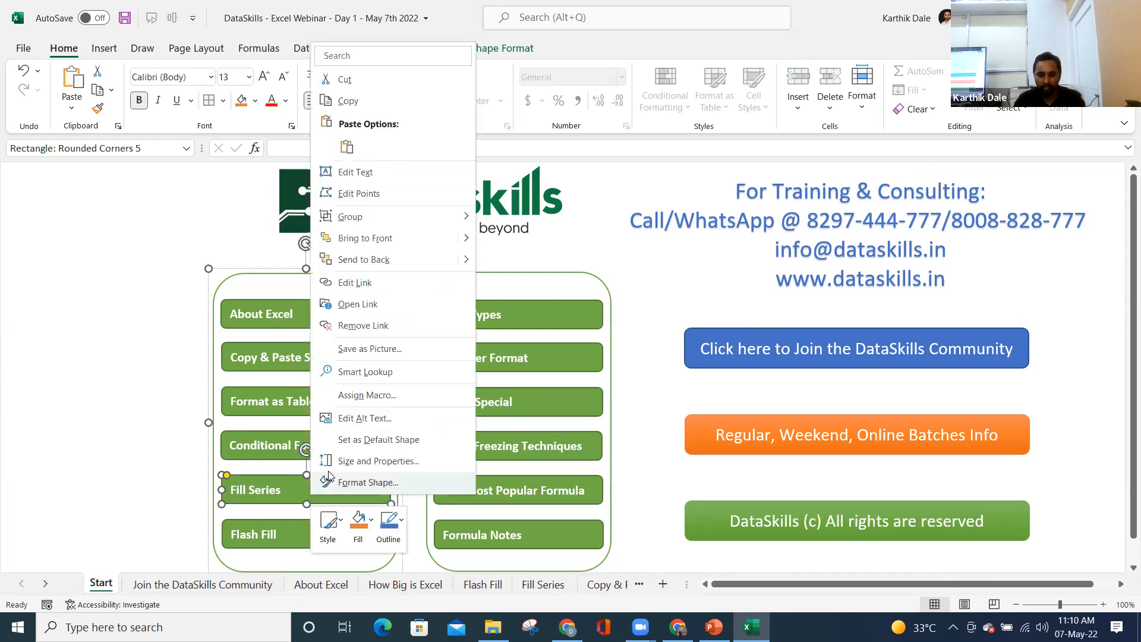
# - Remove the Fill Series shape's broken link, reselect the shape, and start adding a new link
pyautogui.click(361, 326)
pyautogui.click(132, 480)
pyautogui.click(299, 496)
pyautogui.click(298, 497)
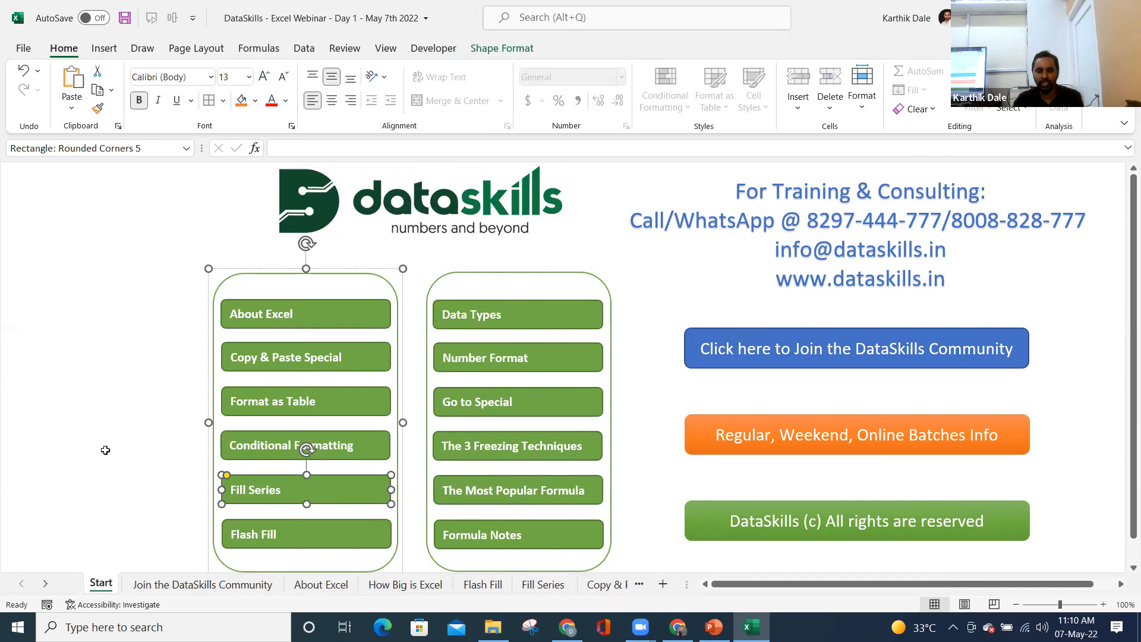
pyautogui.click(105, 450)
pyautogui.click(305, 492)
pyautogui.click(306, 493)
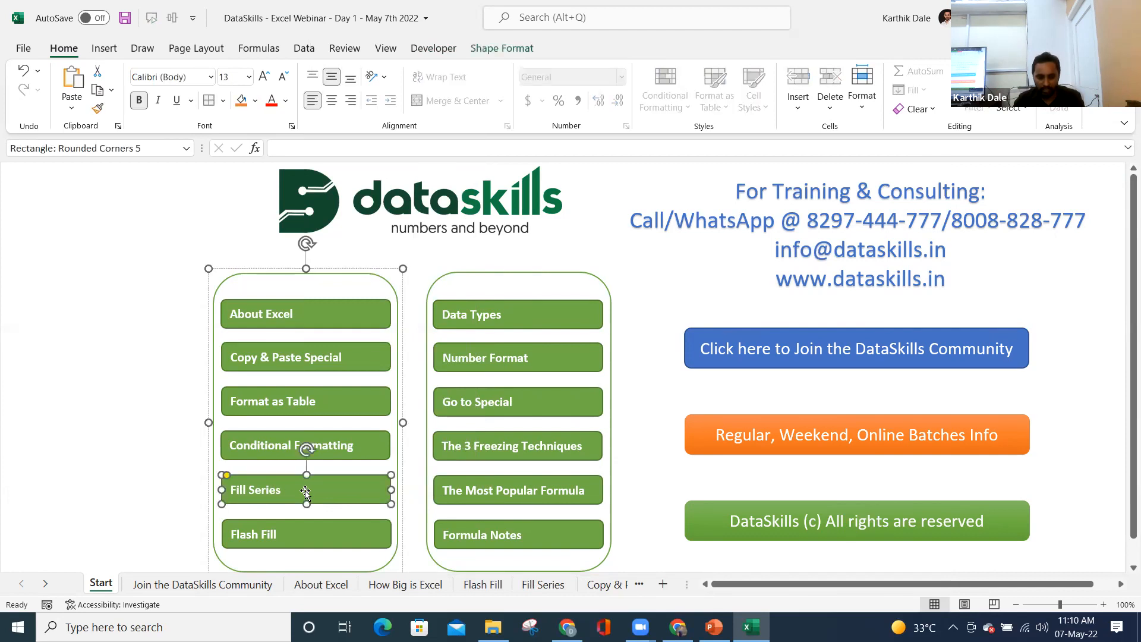
pyautogui.rightClick(306, 492)
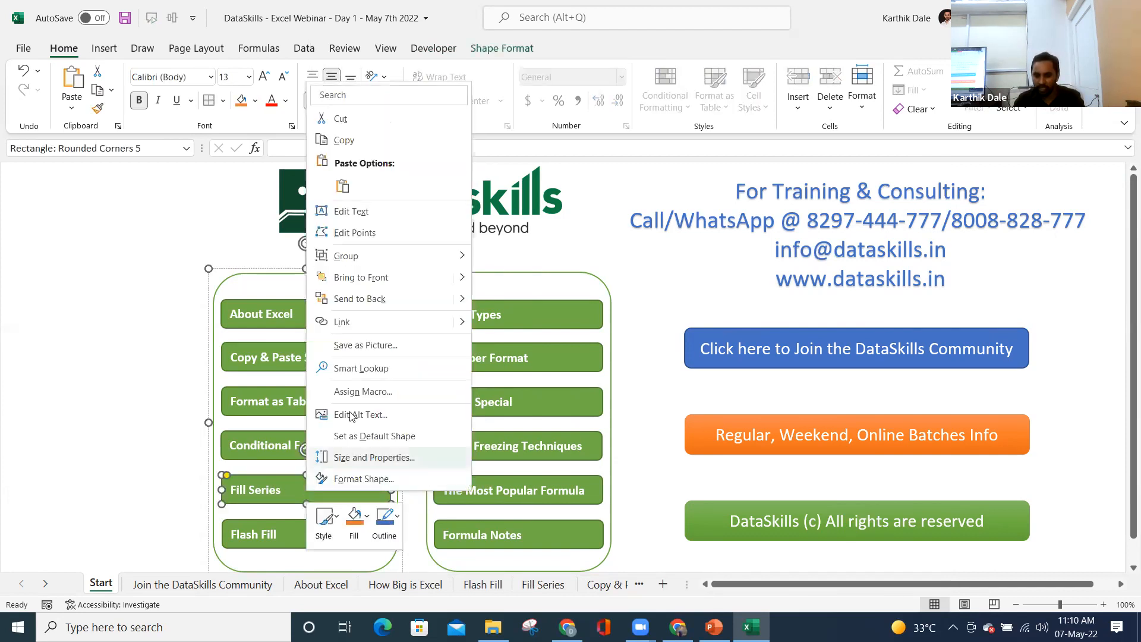
pyautogui.click(343, 323)
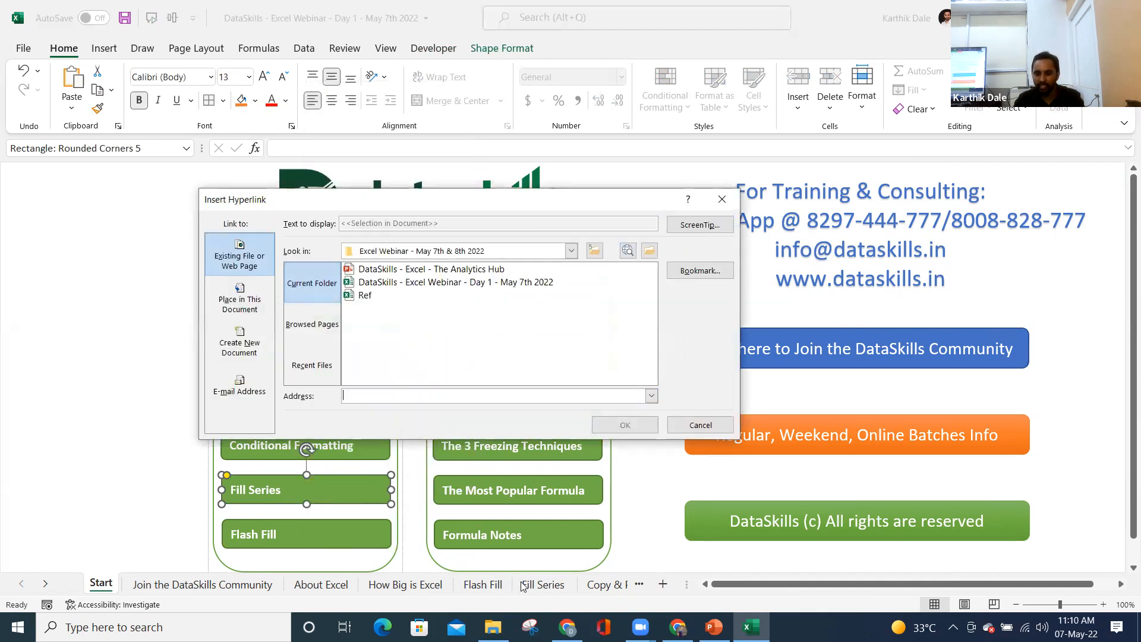
# - Link the shape to Place in This Document, sheet 'Fill Series', cell B3, and test it
pyautogui.click(242, 307)
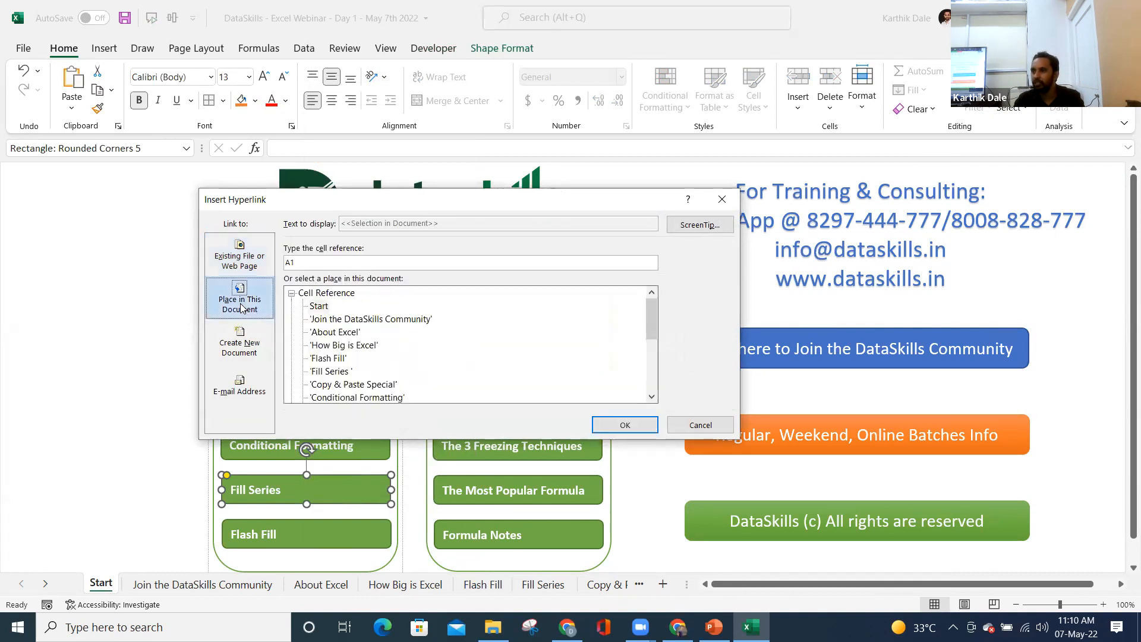
pyautogui.click(334, 320)
pyautogui.click(333, 333)
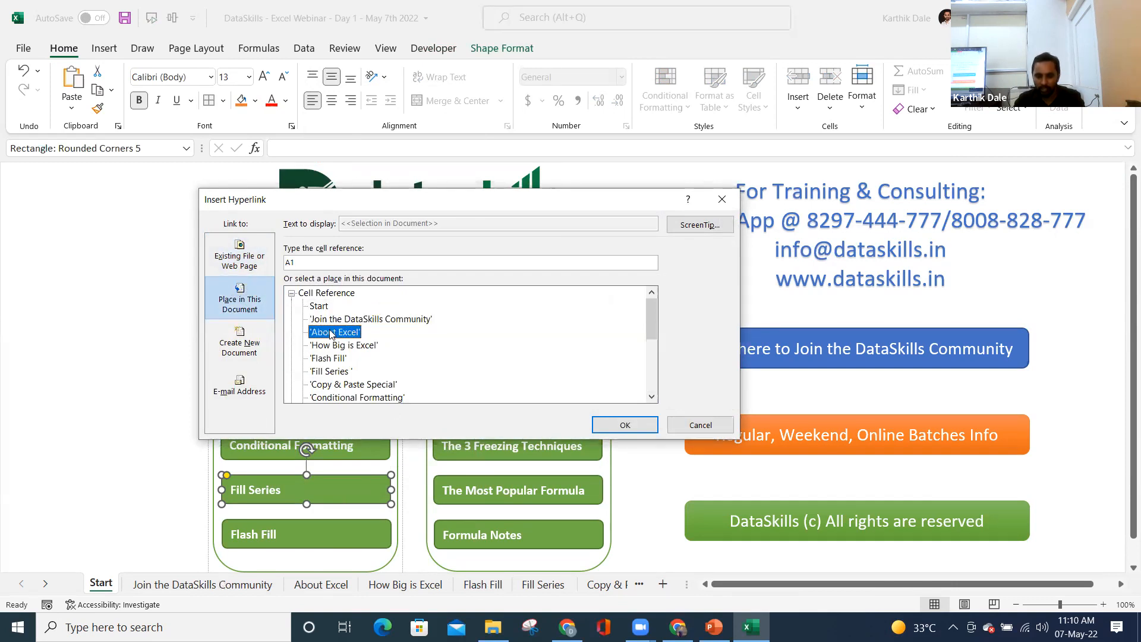
pyautogui.click(343, 346)
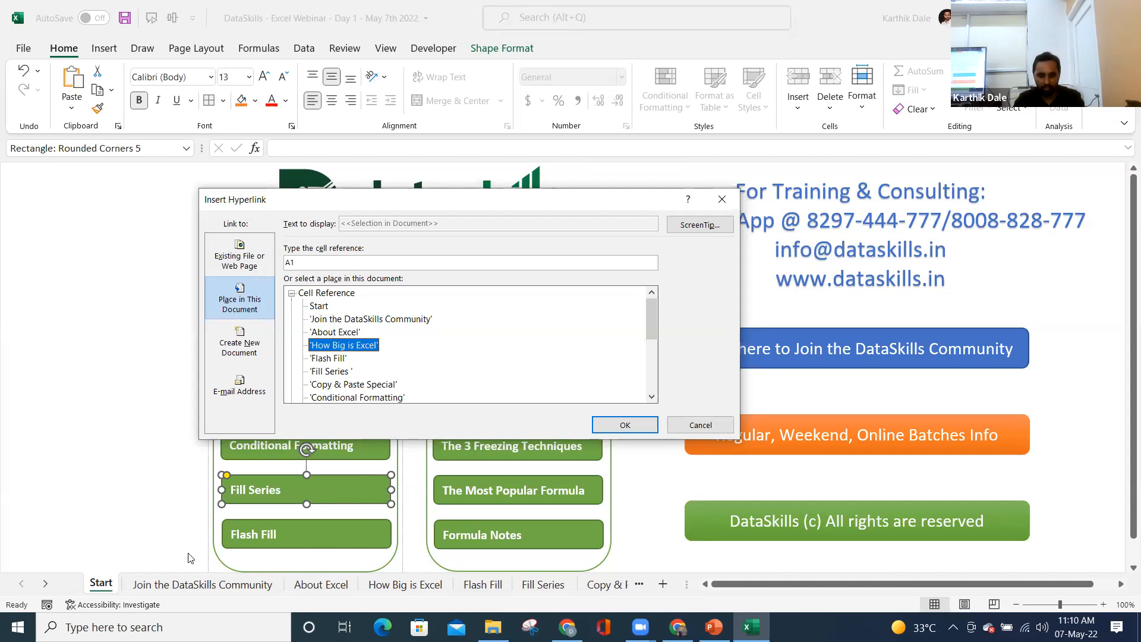
pyautogui.click(325, 374)
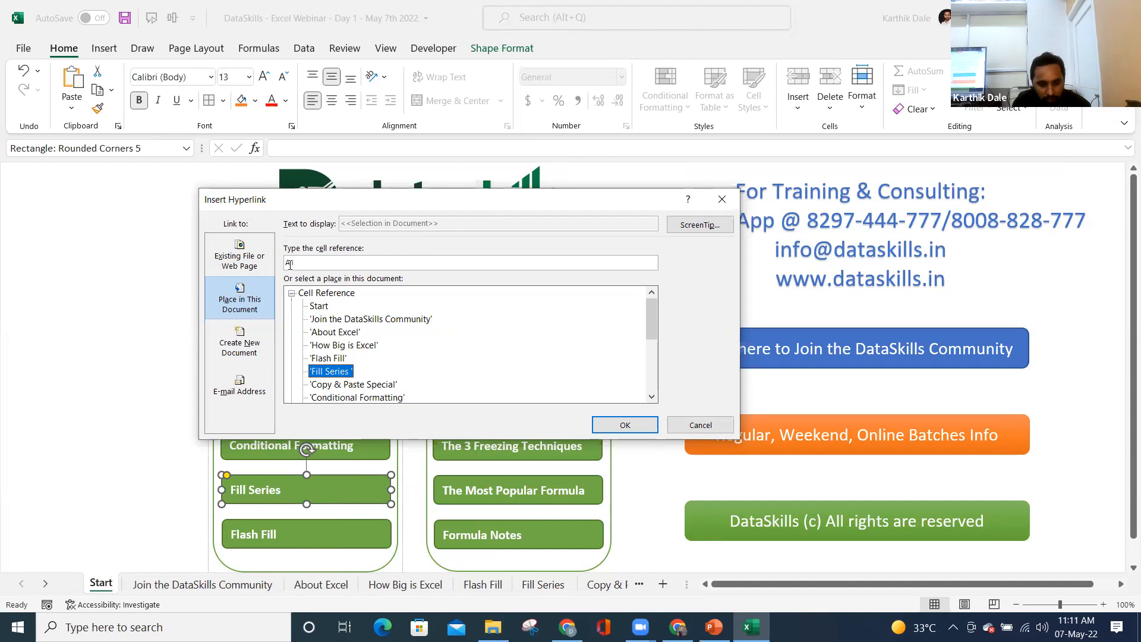
pyautogui.moveTo(303, 263); pyautogui.dragTo(287, 264)
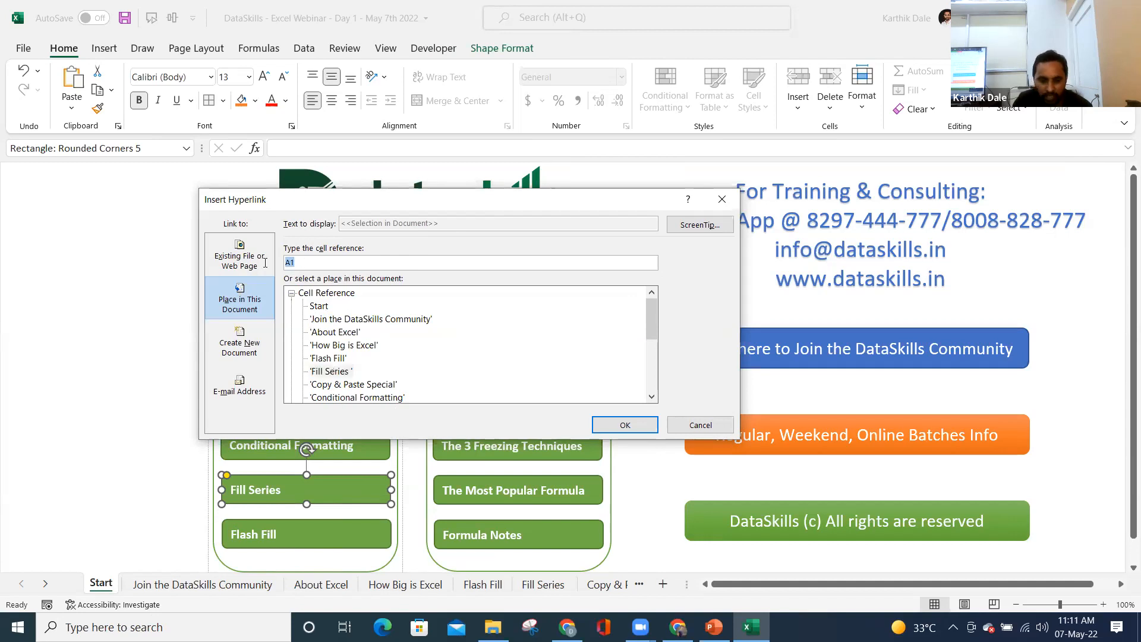
pyautogui.write('b3')
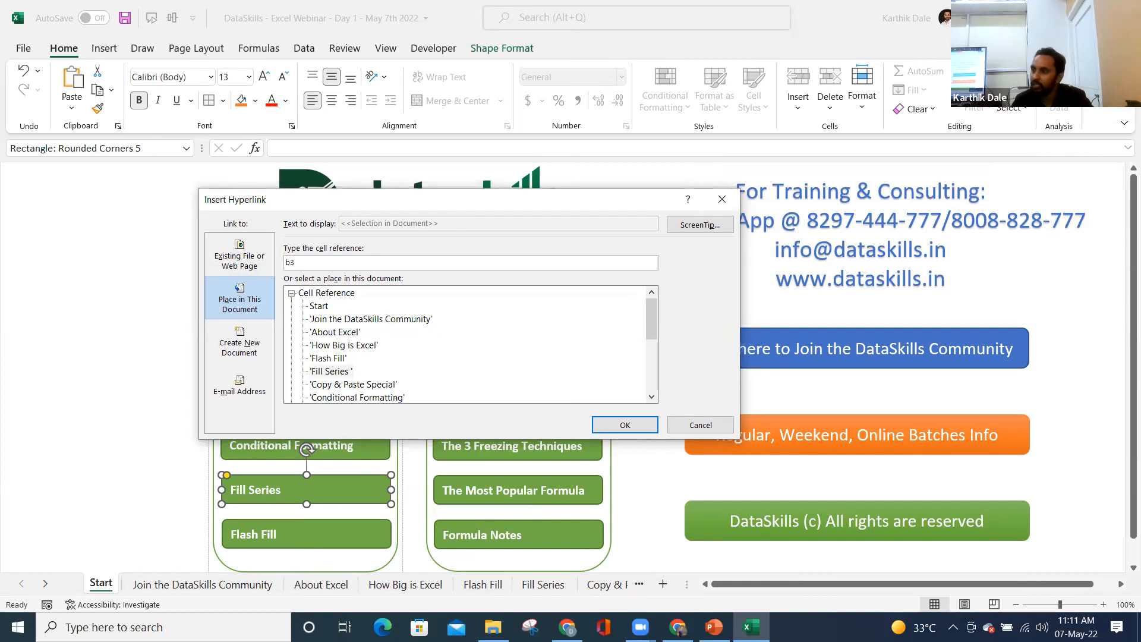
pyautogui.click(624, 425)
pyautogui.click(123, 437)
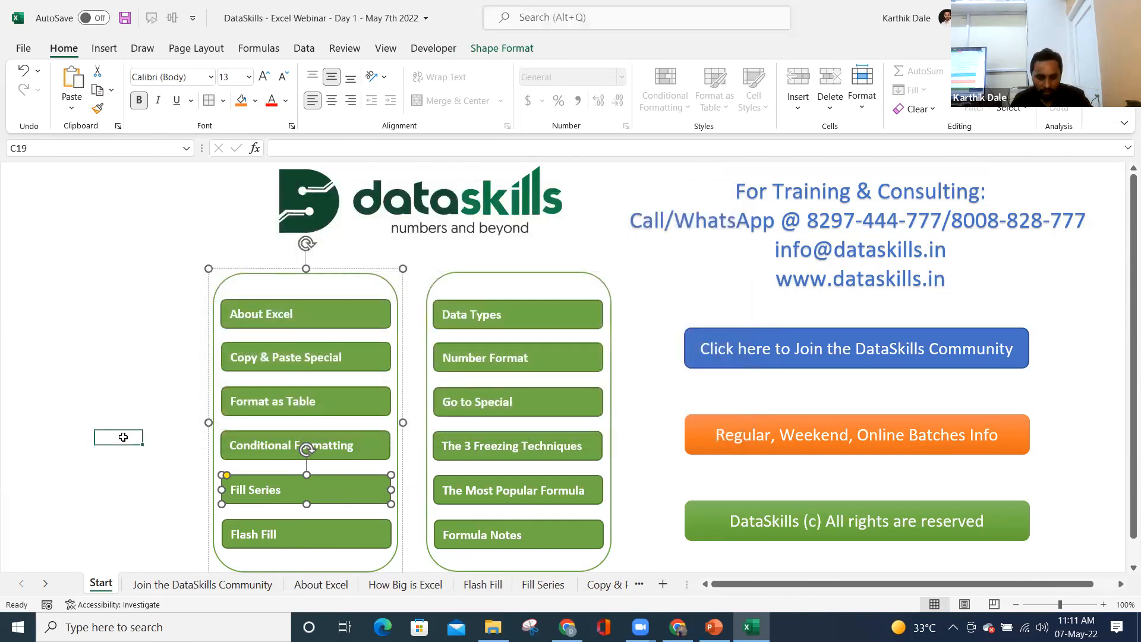
pyautogui.click(249, 487)
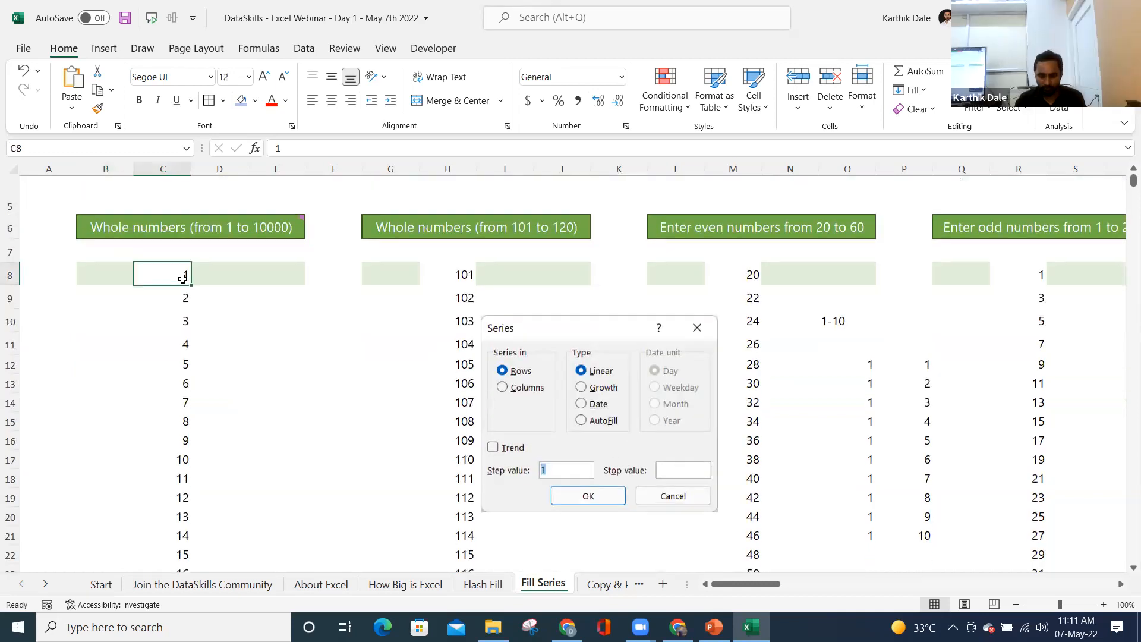
# - Clear column C's numbers down to 10000 and type 1, 2, 3 into C8:C10
pyautogui.hotkey('ctrl', 'shift', 'Down')
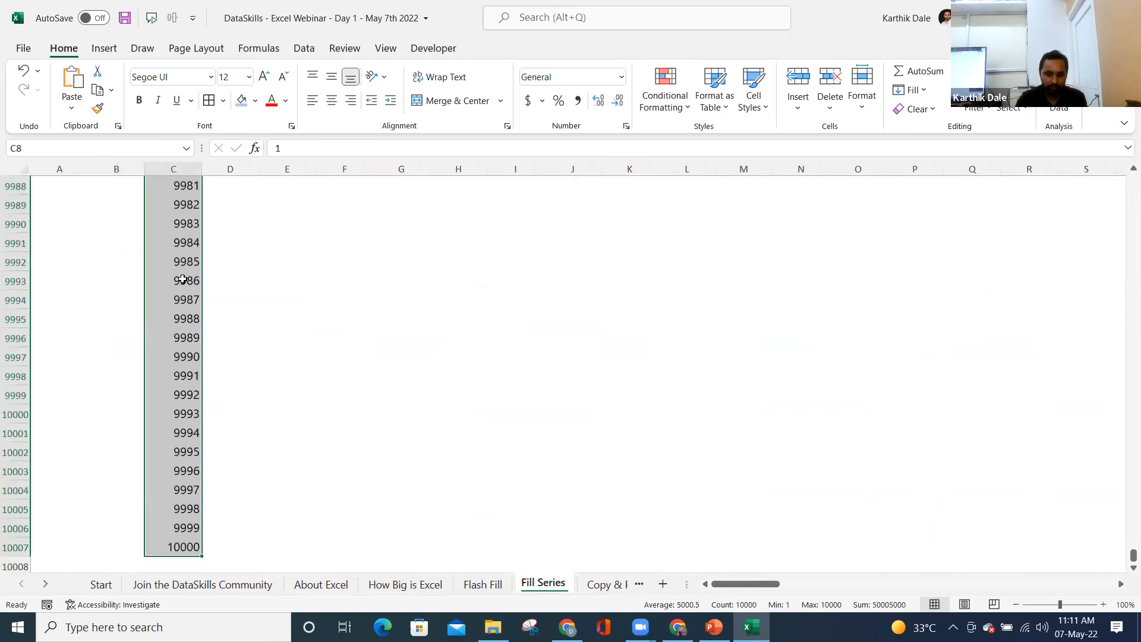
pyautogui.press('Delete')
pyautogui.press('Up')
pyautogui.press('Up')
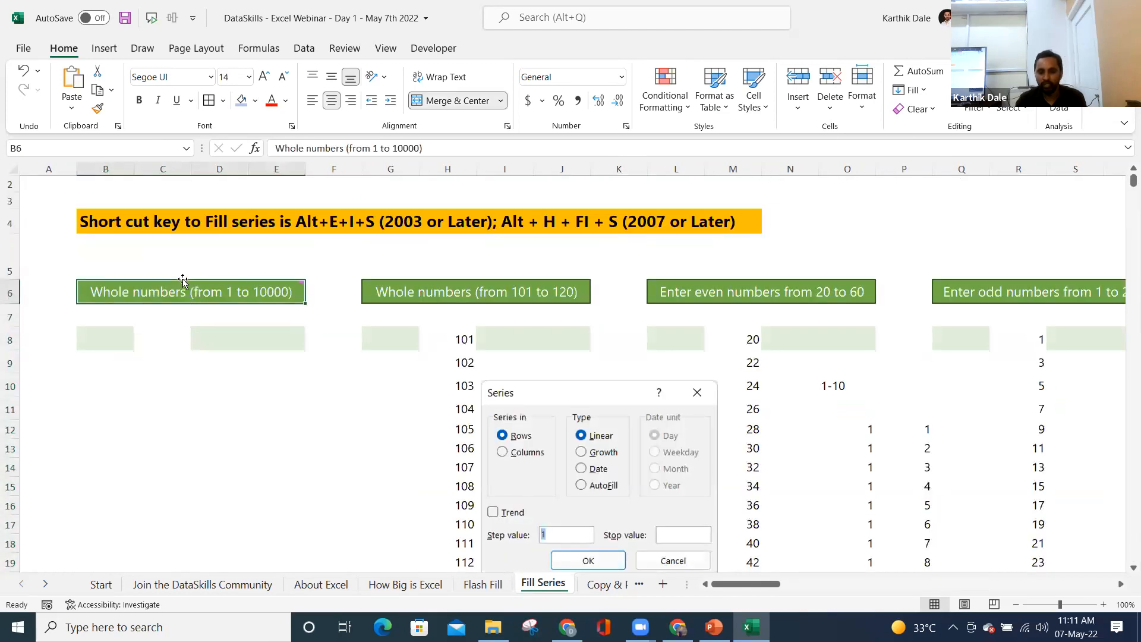
pyautogui.press('Down')
pyautogui.press('Down')
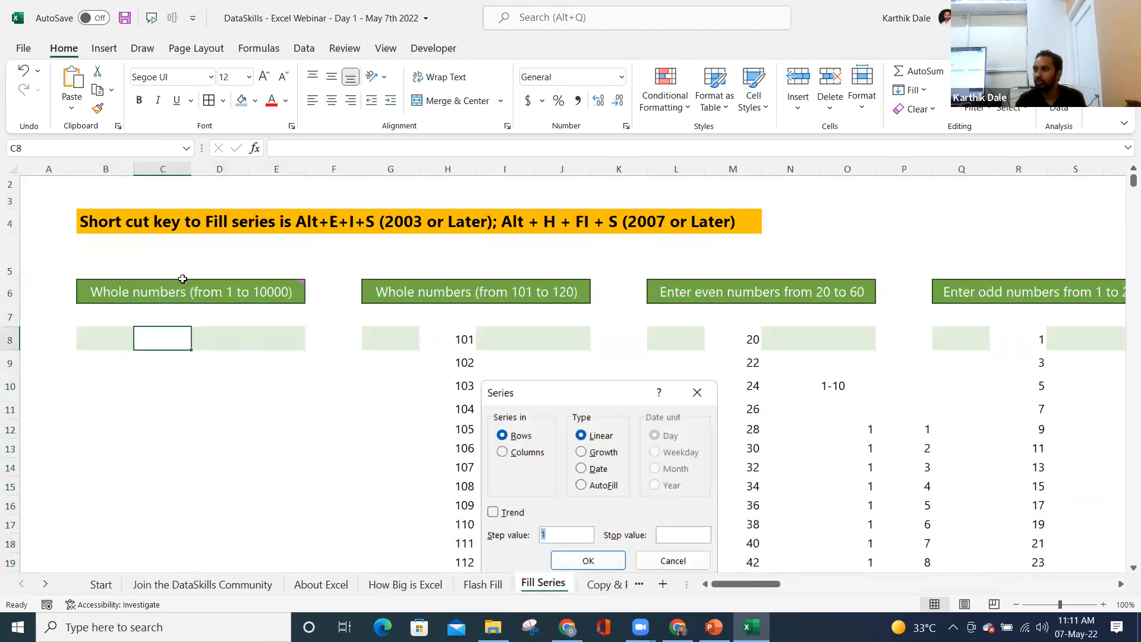
pyautogui.write('1')
pyautogui.press('Return')
pyautogui.write('2')
pyautogui.press('Return')
pyautogui.write('3')
pyautogui.press('Return')
# - Select the typed numbers in C8:C12, return to C8, and save the workbook
pyautogui.scroll(-2, 193, 335)
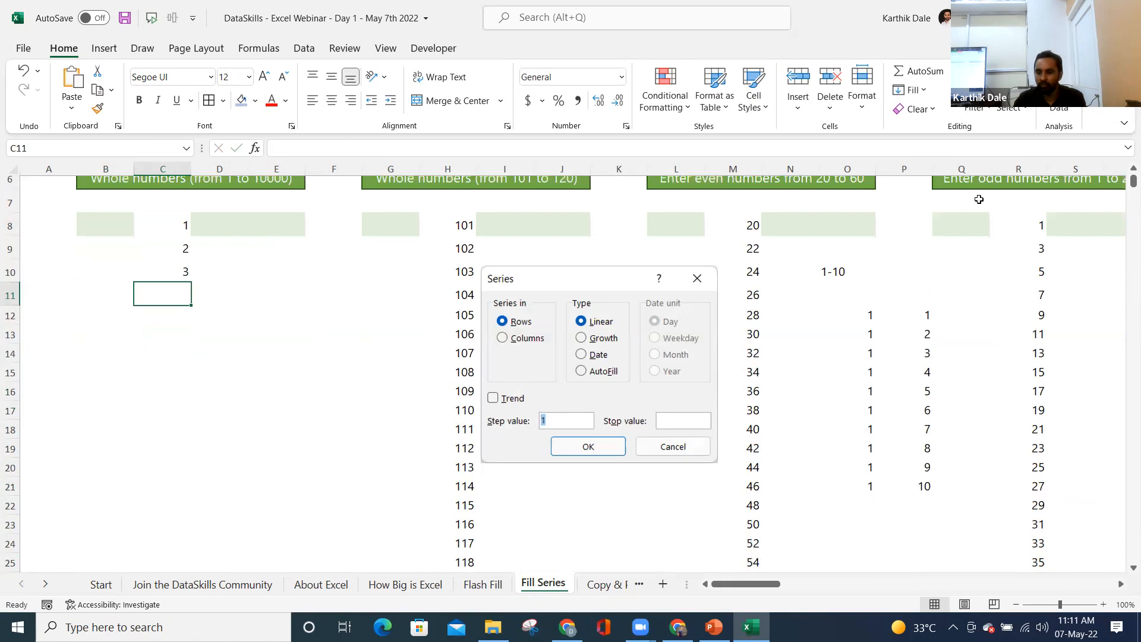
pyautogui.scroll(1, 1123, 173)
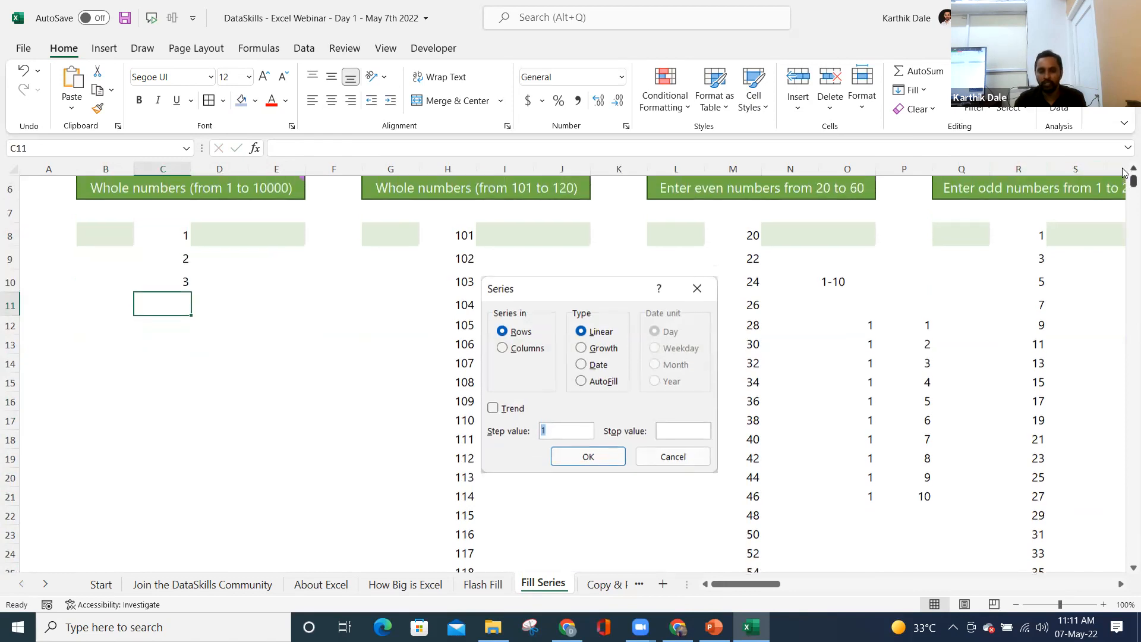
pyautogui.scroll(1, 1124, 172)
pyautogui.click(174, 294)
pyautogui.moveTo(174, 295); pyautogui.dragTo(174, 375)
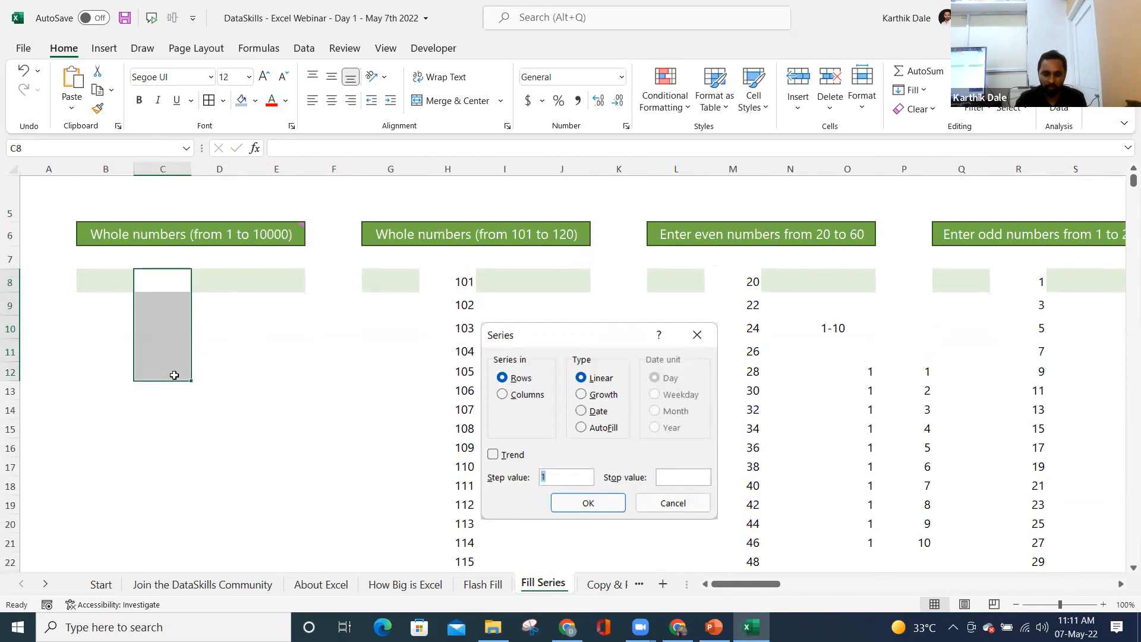
pyautogui.press('Up')
pyautogui.press('Down')
pyautogui.hotkey('ctrl', 's')
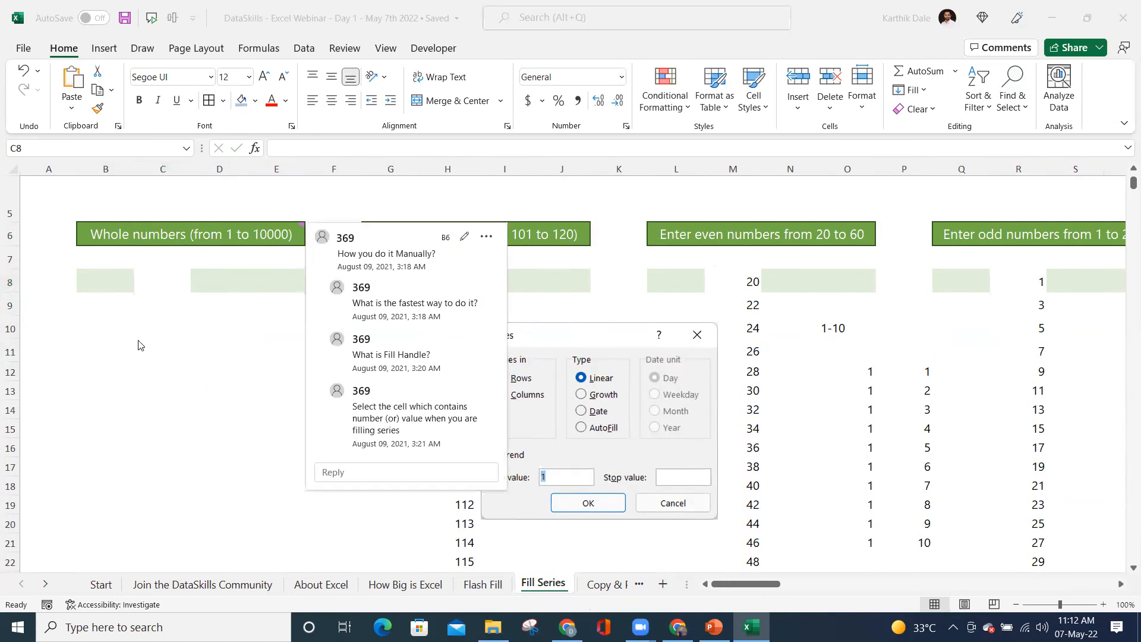
# - Enter 1 in C8 and 2 in C9, then select C8:C9
pyautogui.click(97, 319)
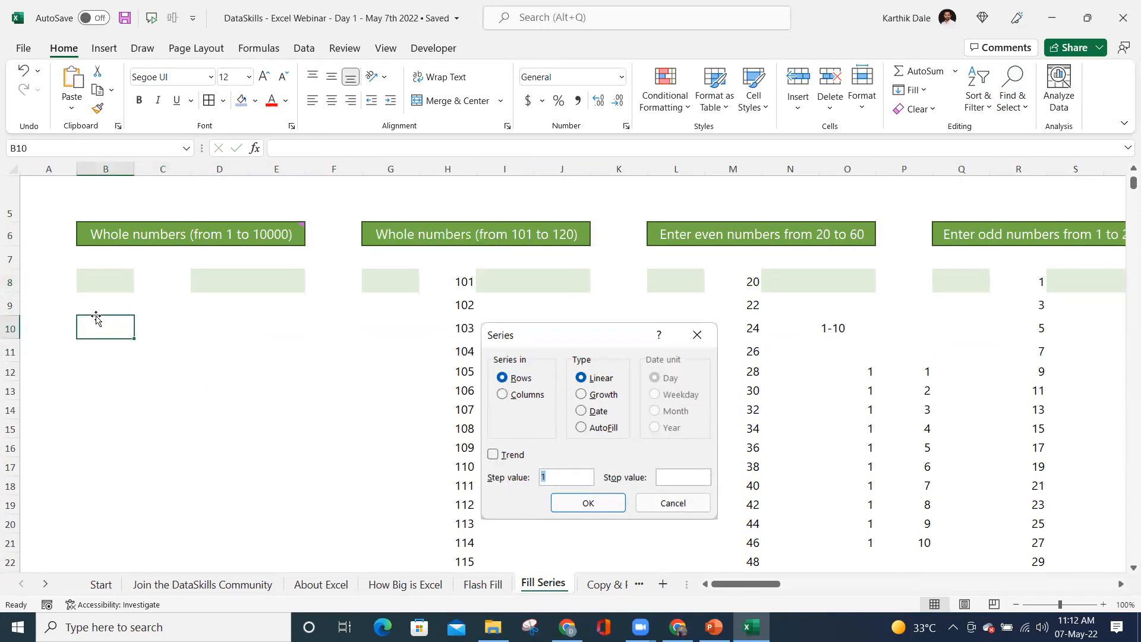
pyautogui.click(166, 271)
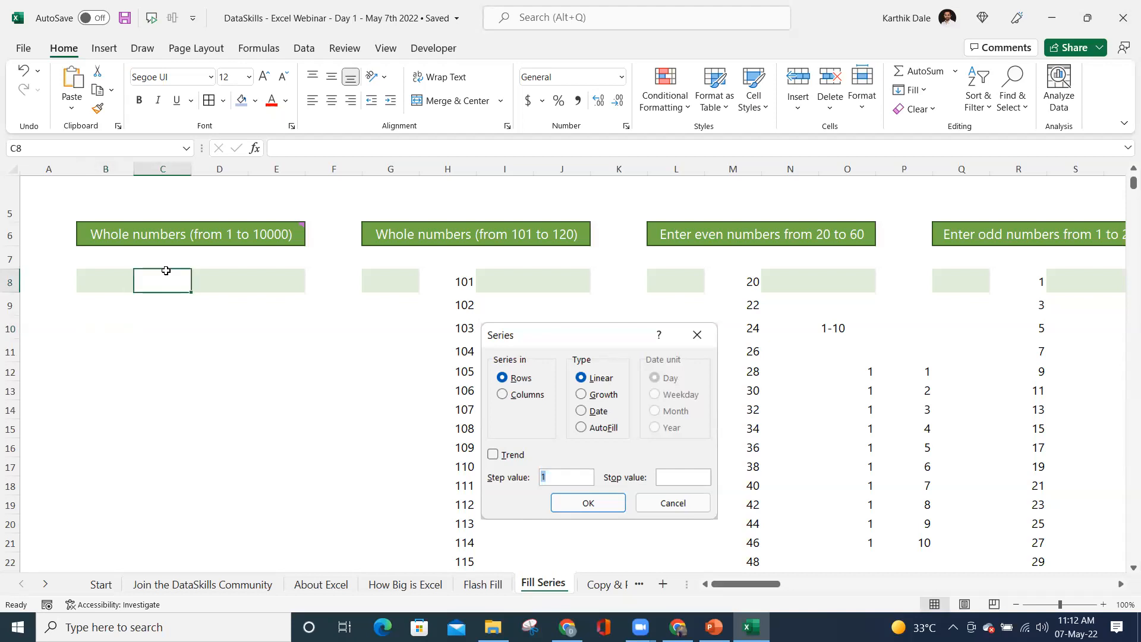
pyautogui.write('1')
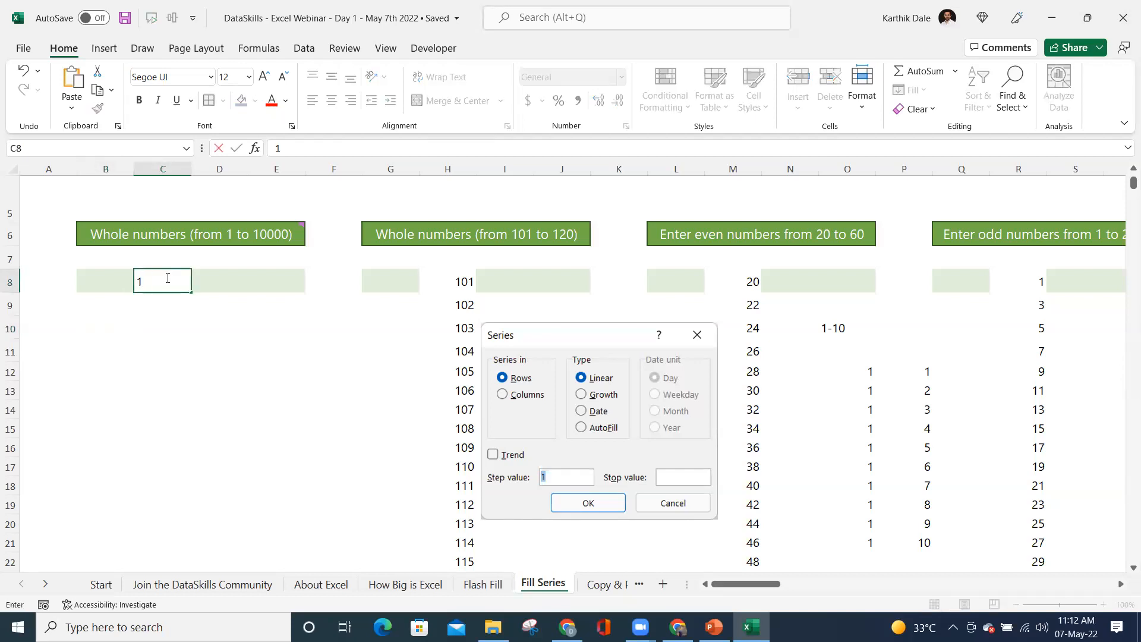
pyautogui.press('Return')
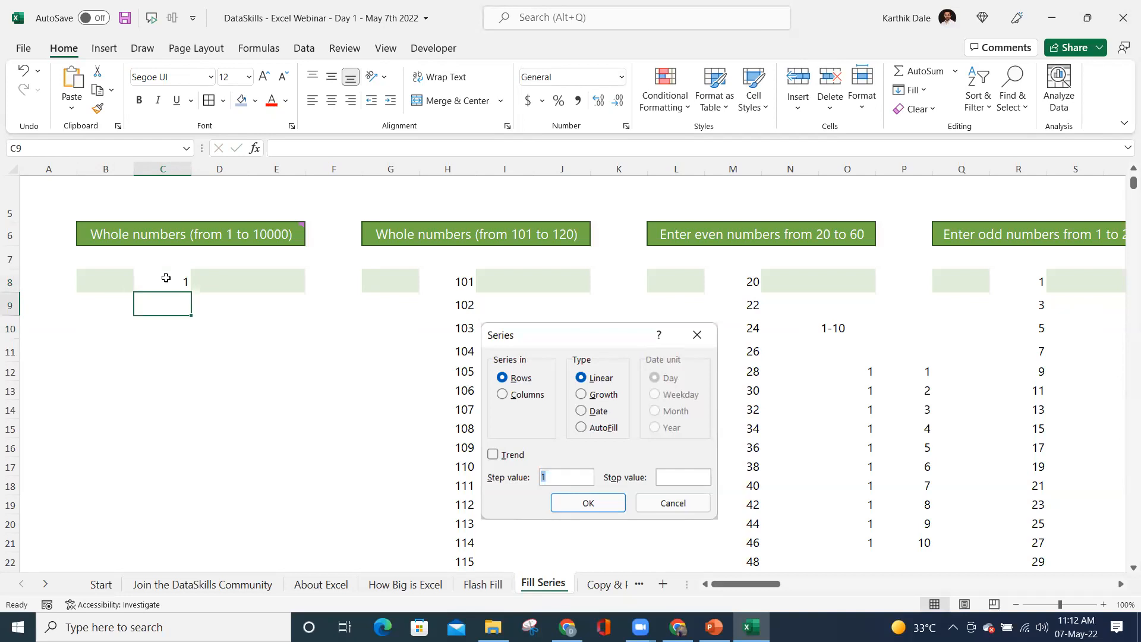
pyautogui.write('2')
pyautogui.press('Return')
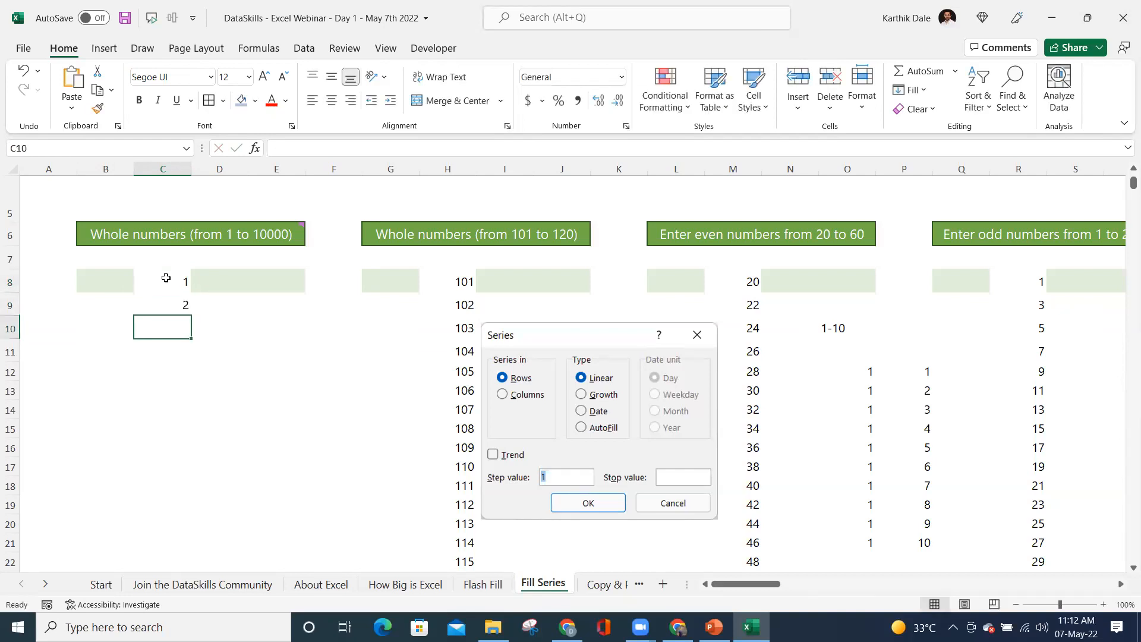
pyautogui.press('Up')
pyautogui.press('Up')
pyautogui.hotkey('shift', 'Down')
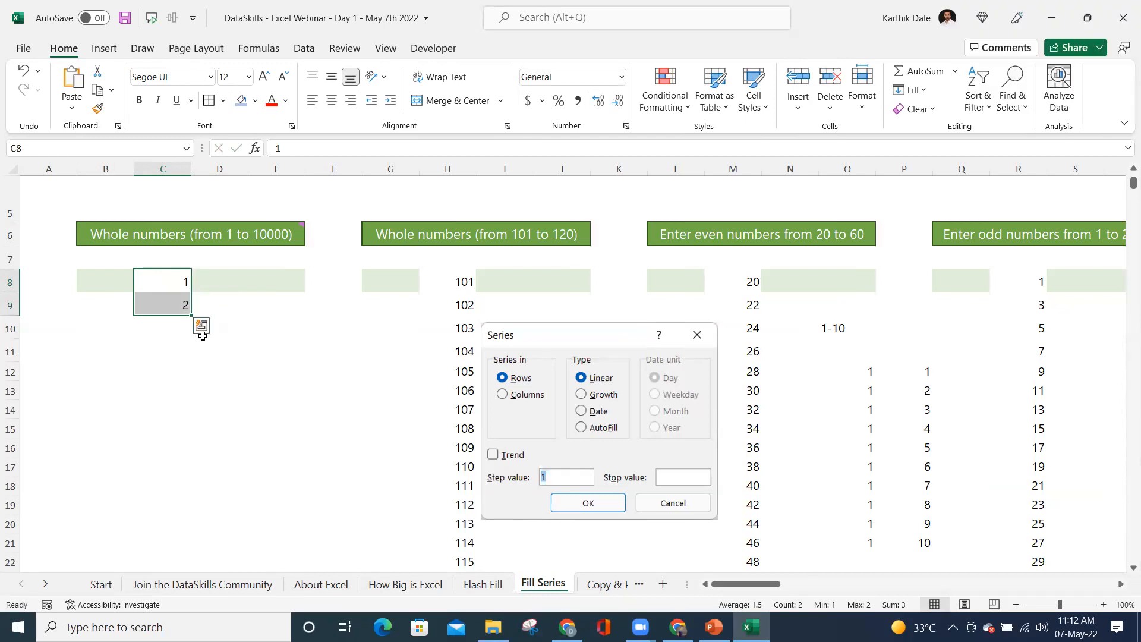
# - Drag-fill the 1, 2 count far down column C as a trial, then undo it
pyautogui.moveTo(190, 320); pyautogui.dragTo(184, 530)
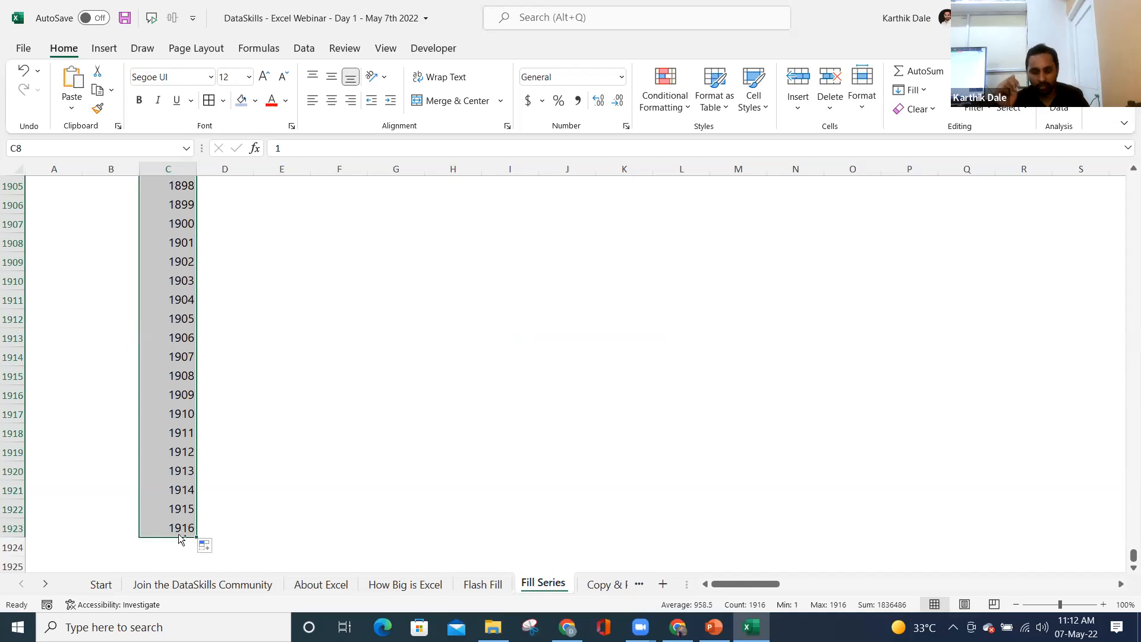
pyautogui.hotkey('ctrl', 'z')
pyautogui.hotkey('alt', 'h')
pyautogui.press('f')
pyautogui.press('i')
pyautogui.press('s')
# - Delete the 2 from C9 so only the 1 remains in C8
pyautogui.press('Up')
pyautogui.press('Down')
pyautogui.press('Down')
pyautogui.press('Up')
pyautogui.hotkey('shift', 'Down')
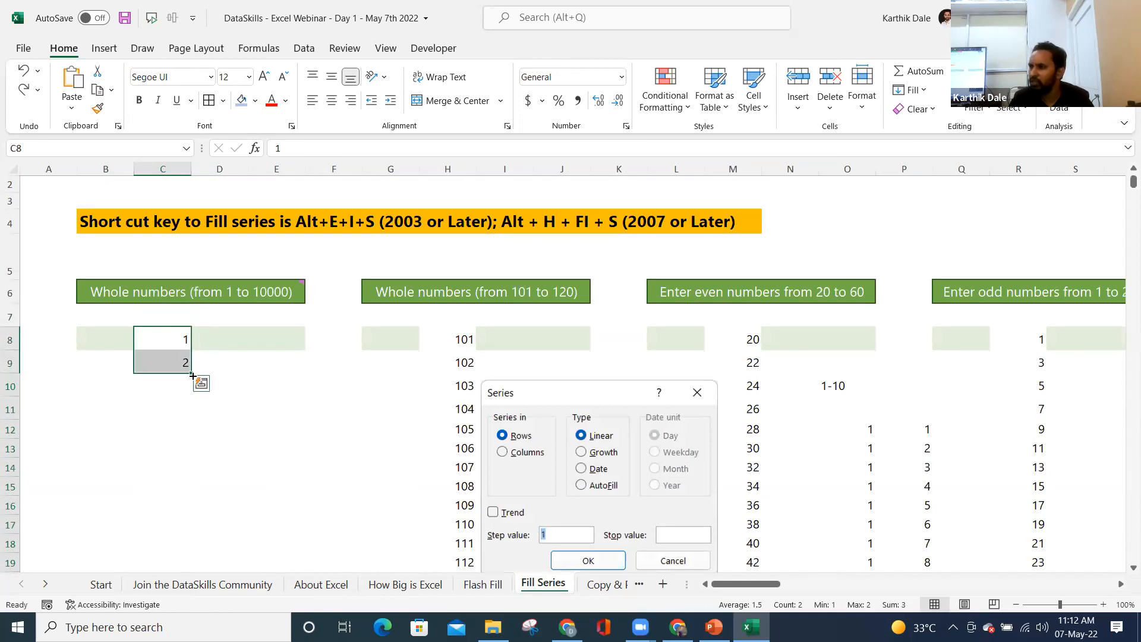
pyautogui.moveTo(106, 337); pyautogui.dragTo(107, 574)
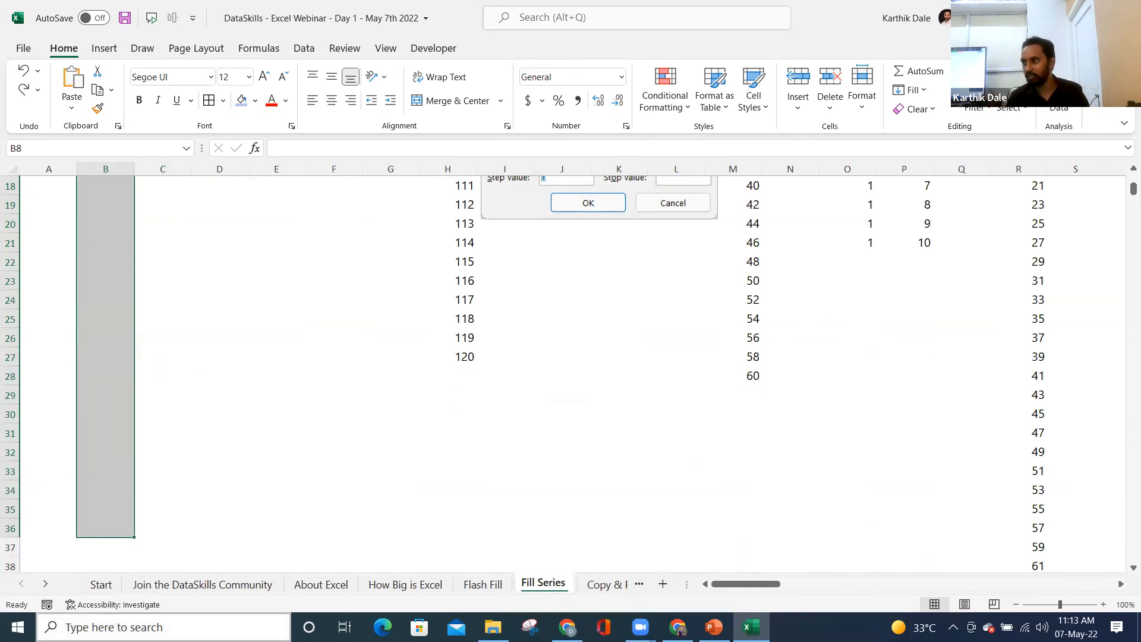
pyautogui.press('Up')
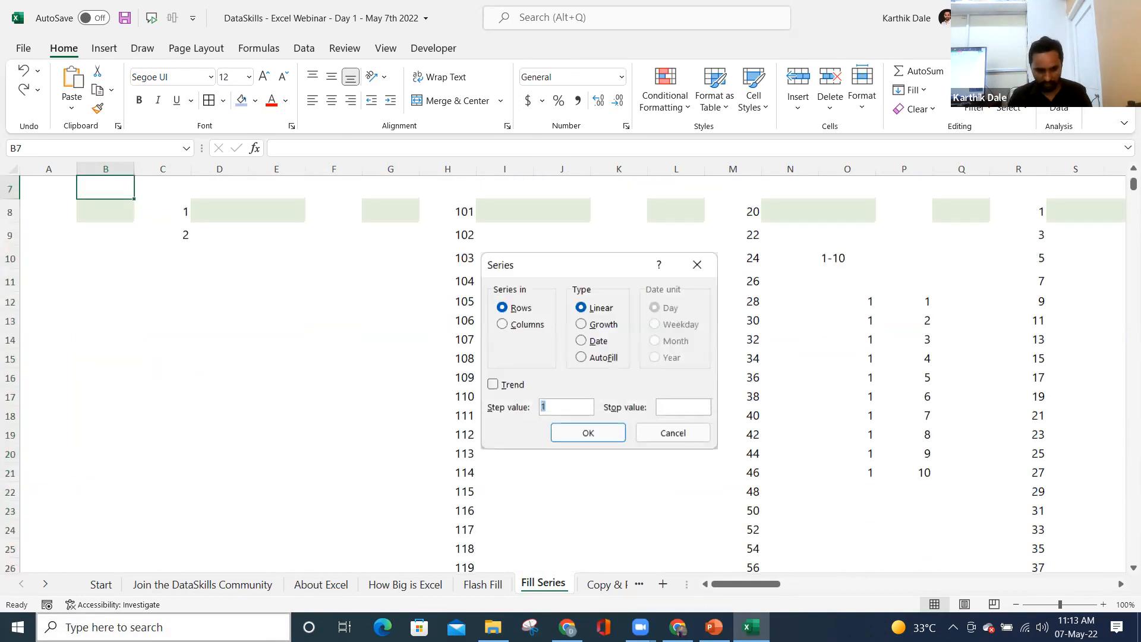
pyautogui.press('Down')
pyautogui.press('Right')
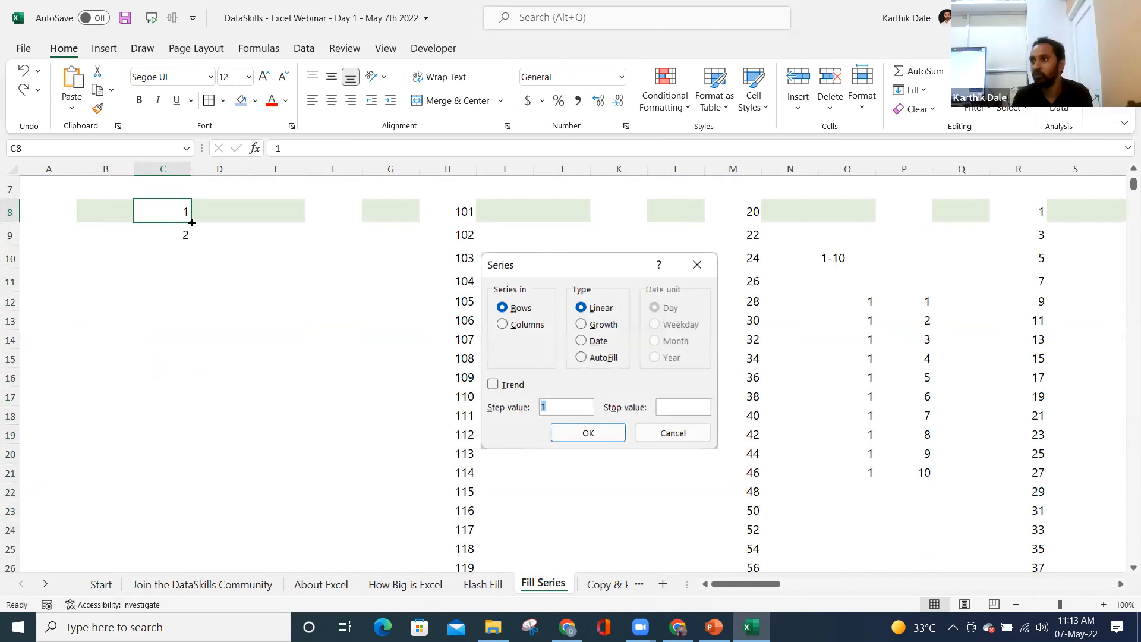
pyautogui.press('Down')
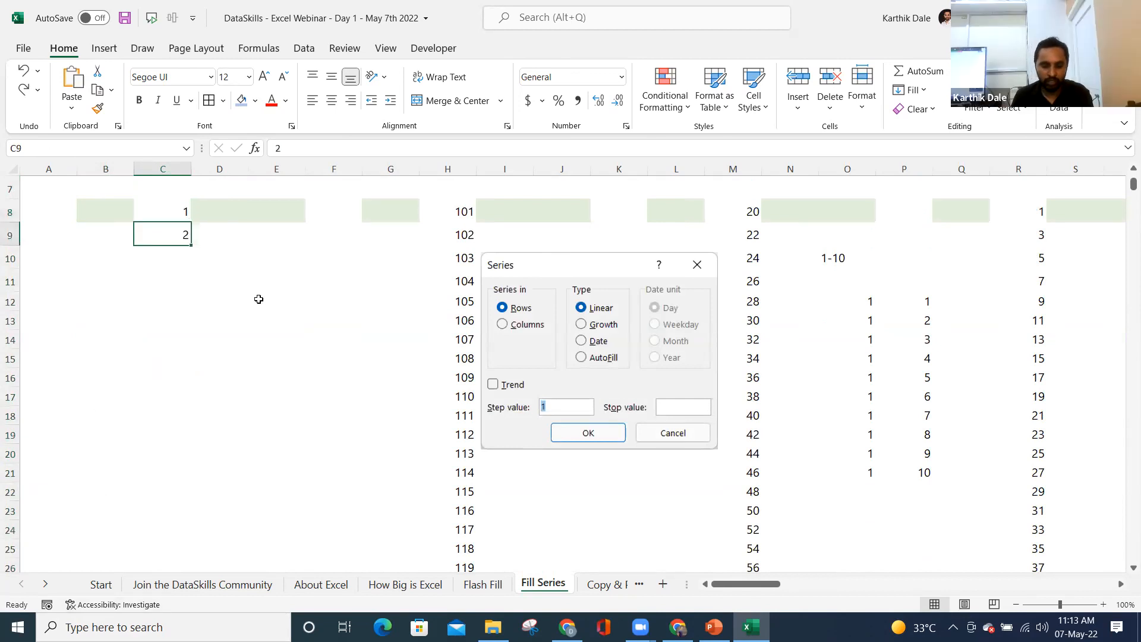
pyautogui.press('Delete')
pyautogui.press('Up')
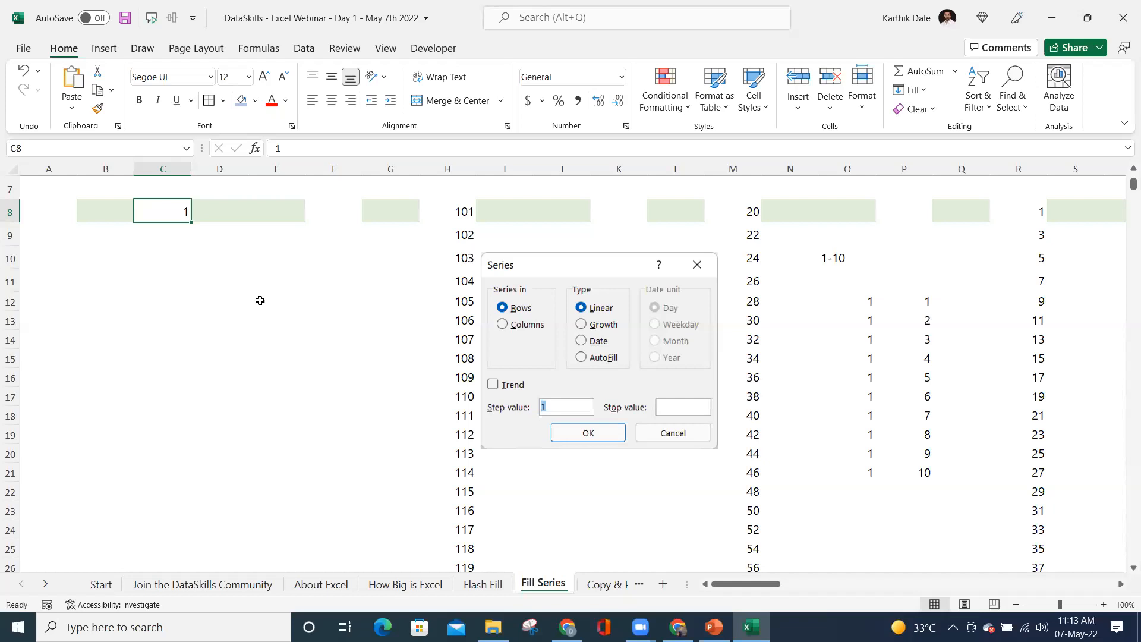
# - Enter 1 in cell B8 and reselect it as the series start
pyautogui.scroll(2, 260, 300)
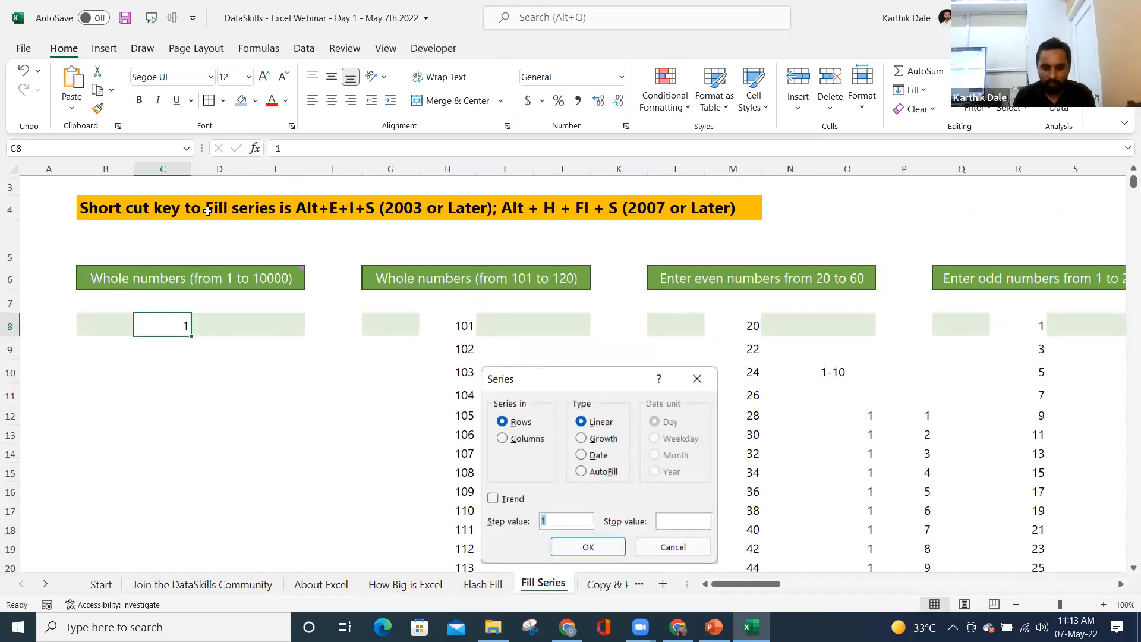
pyautogui.scroll(1, 264, 262)
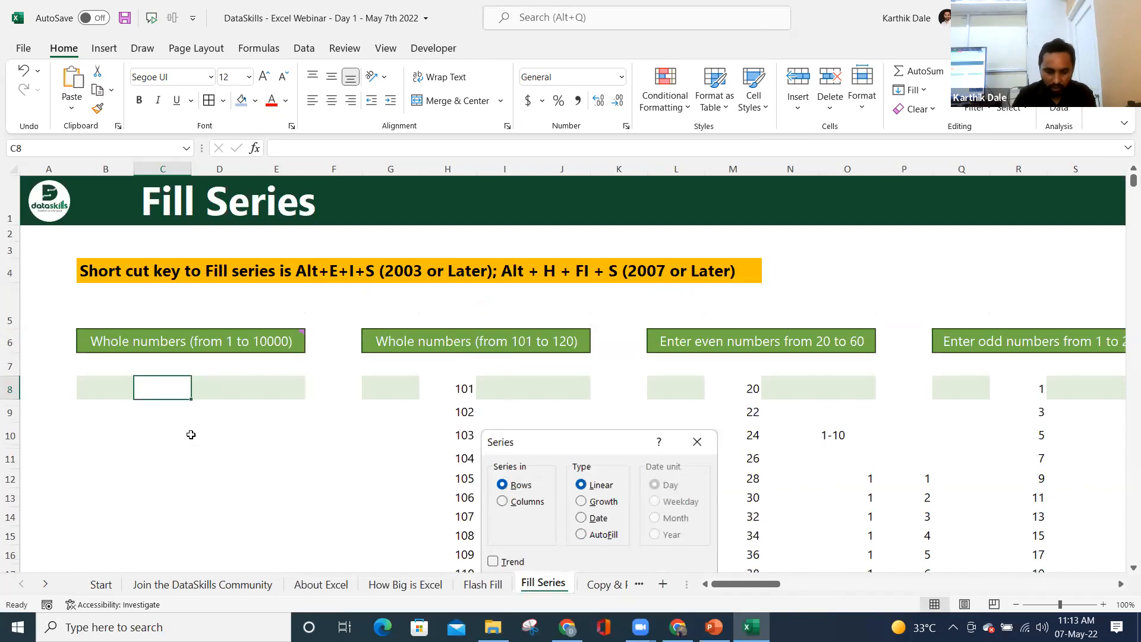
pyautogui.click(164, 460)
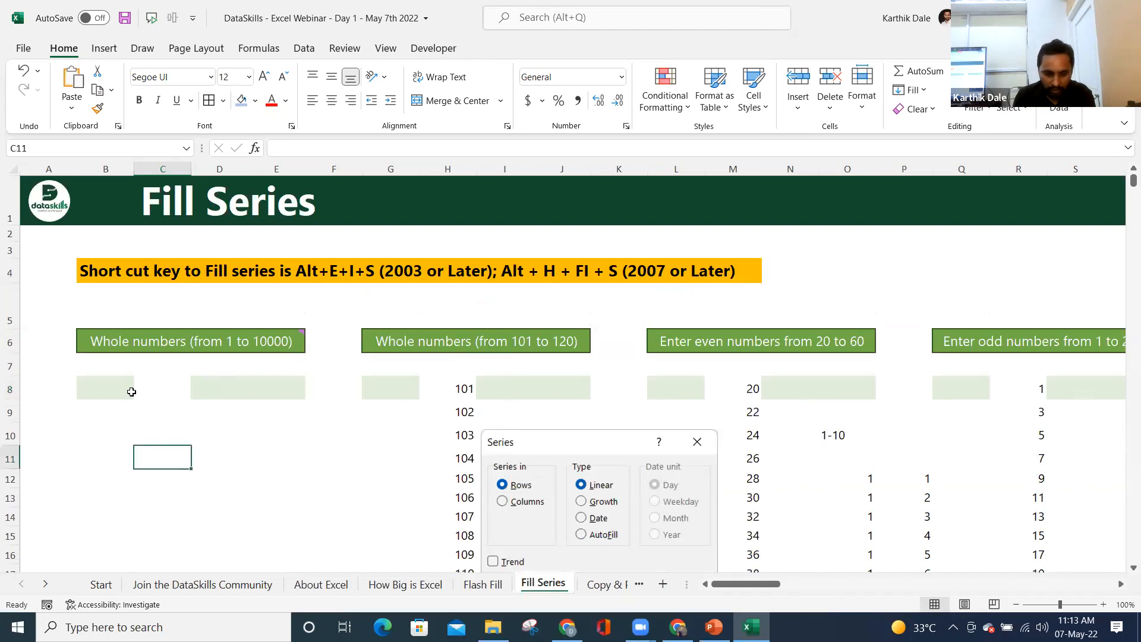
pyautogui.click(101, 390)
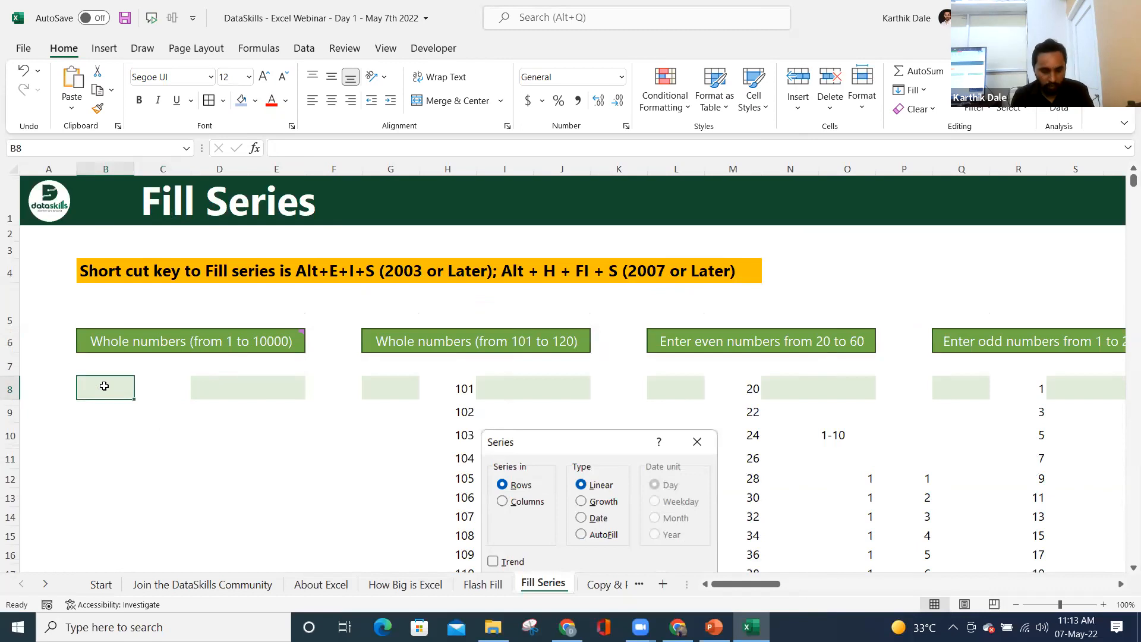
pyautogui.write('1')
pyautogui.press('Return')
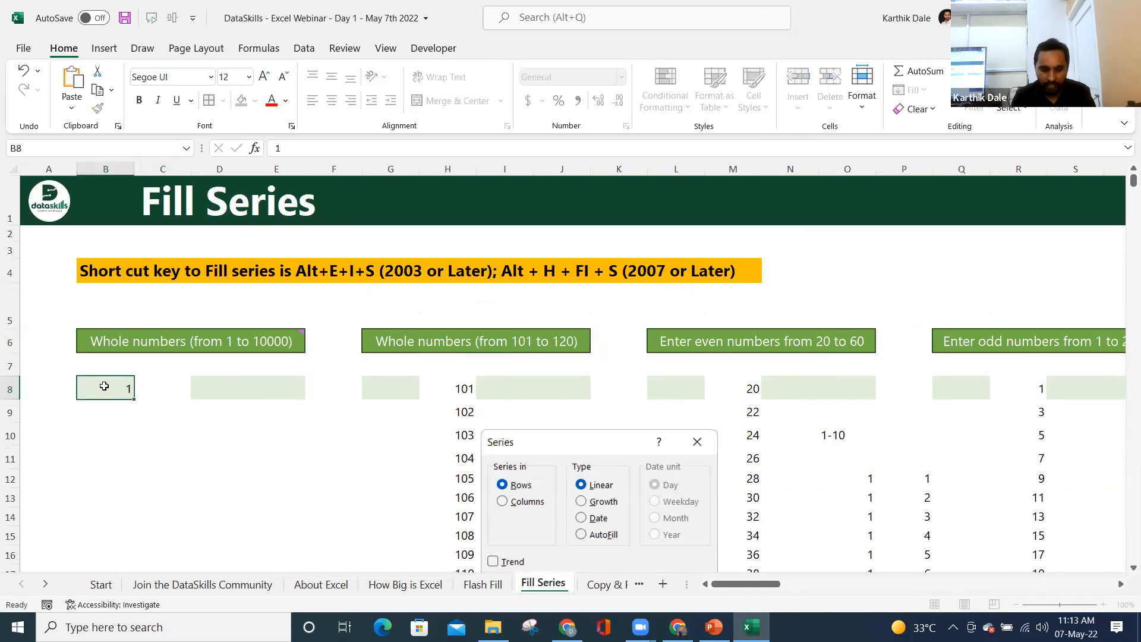
pyautogui.click(108, 388)
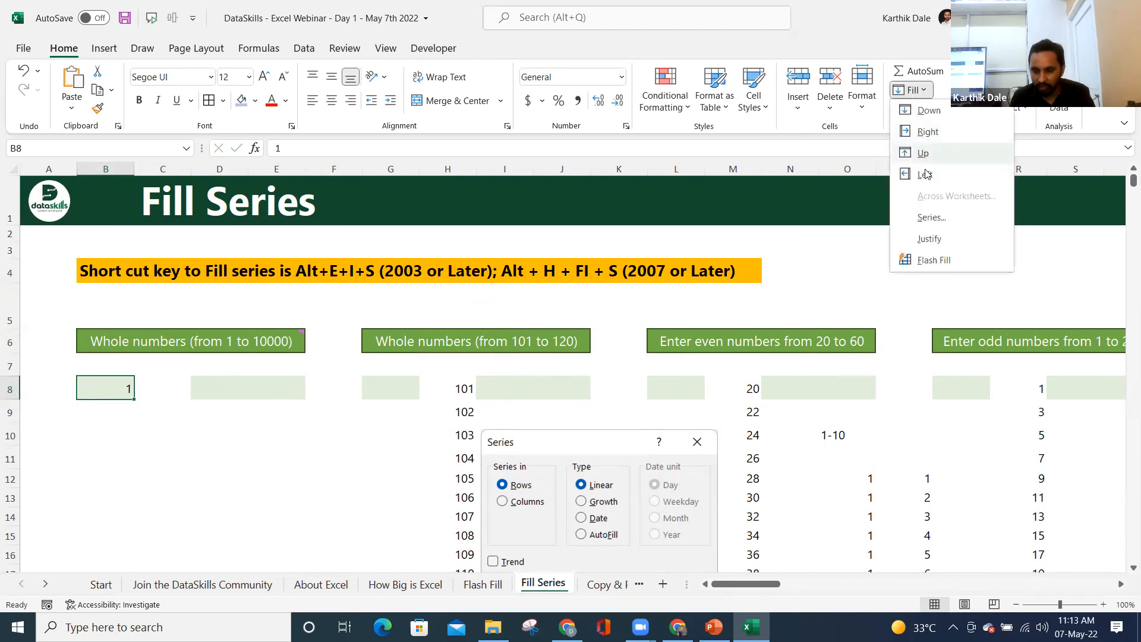
# - Run Fill > Series down the column with step 1 and stop value 10000, then check the last value
pyautogui.click(931, 218)
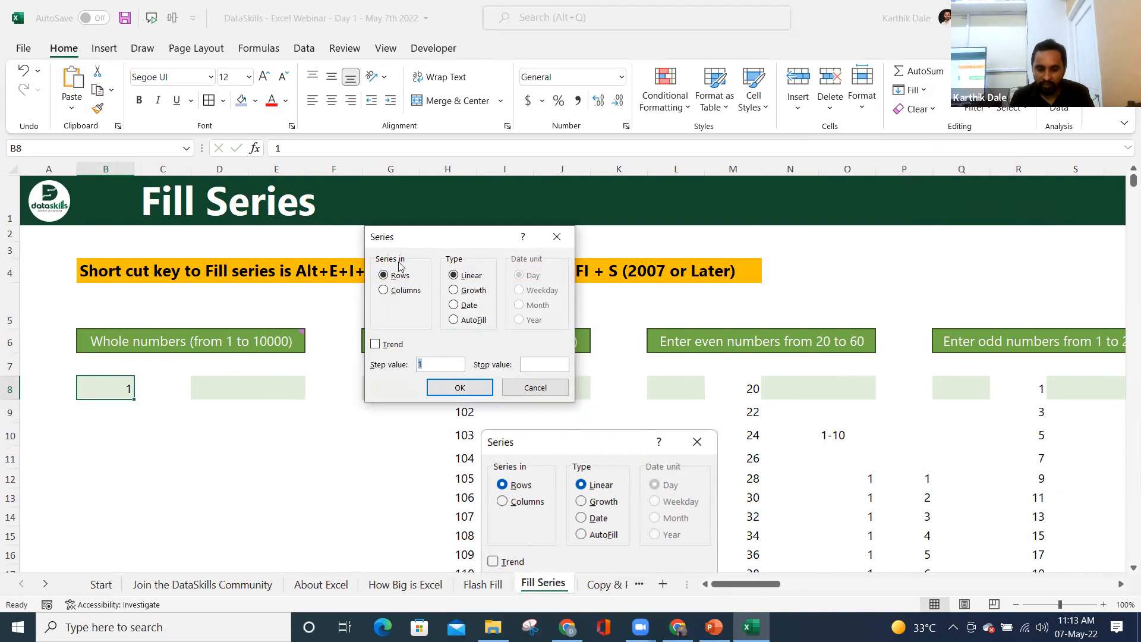
pyautogui.click(405, 292)
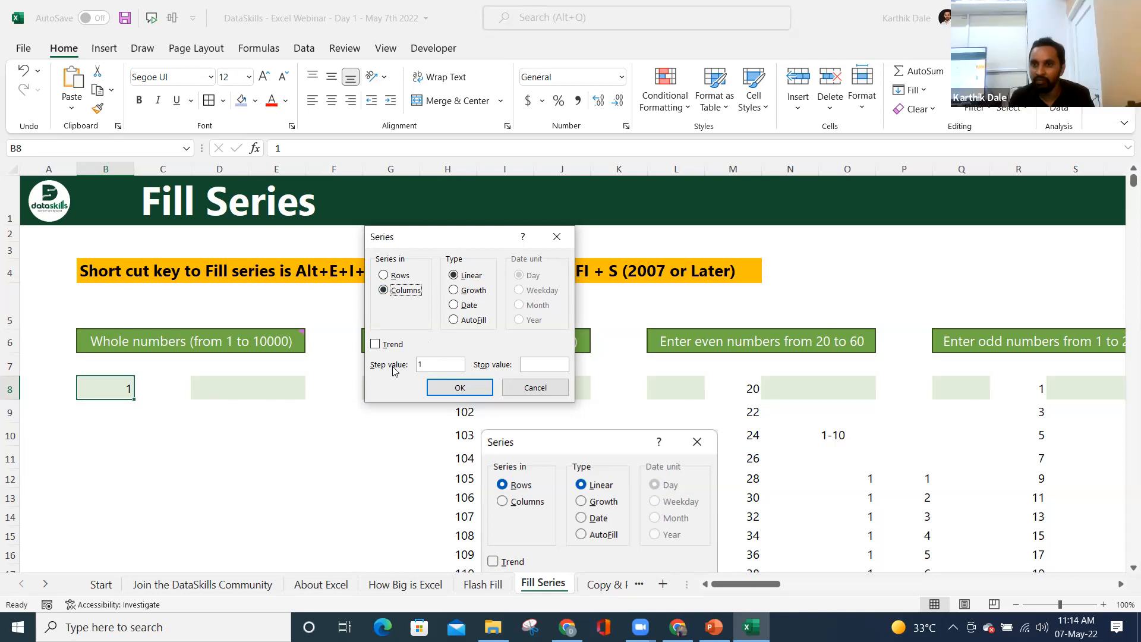
pyautogui.click(444, 365)
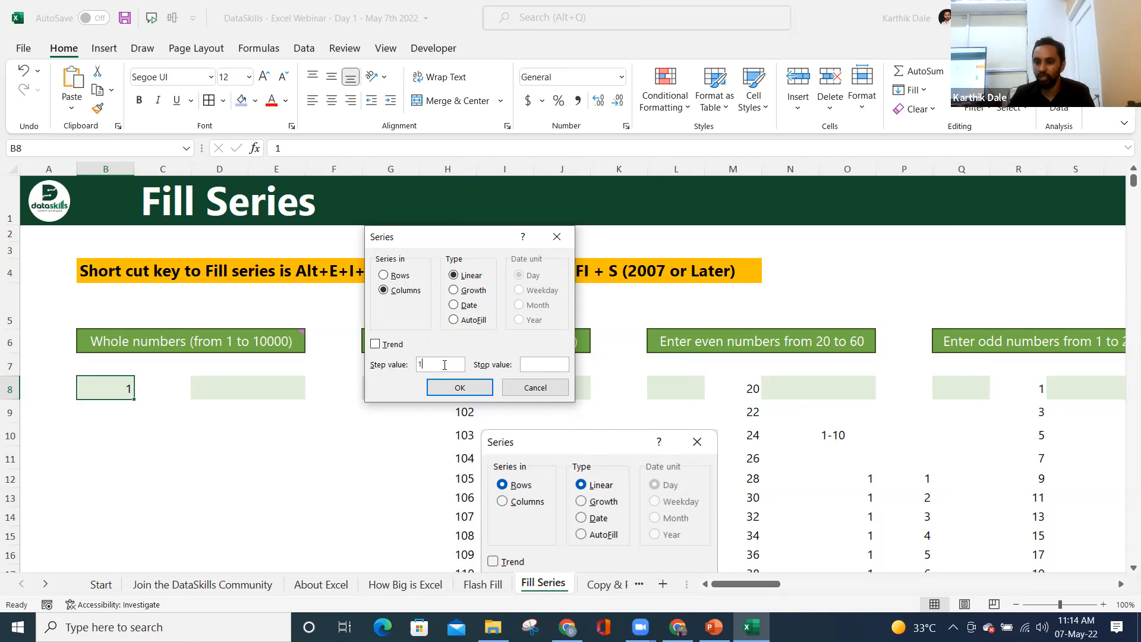
pyautogui.click(551, 365)
pyautogui.write('10000')
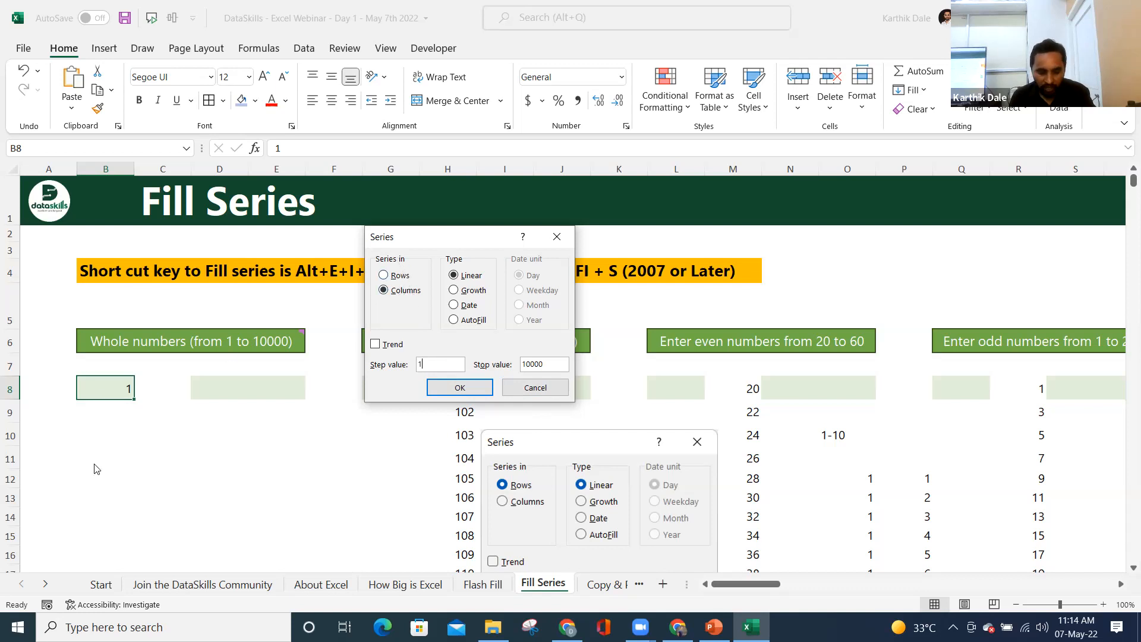
pyautogui.click(397, 277)
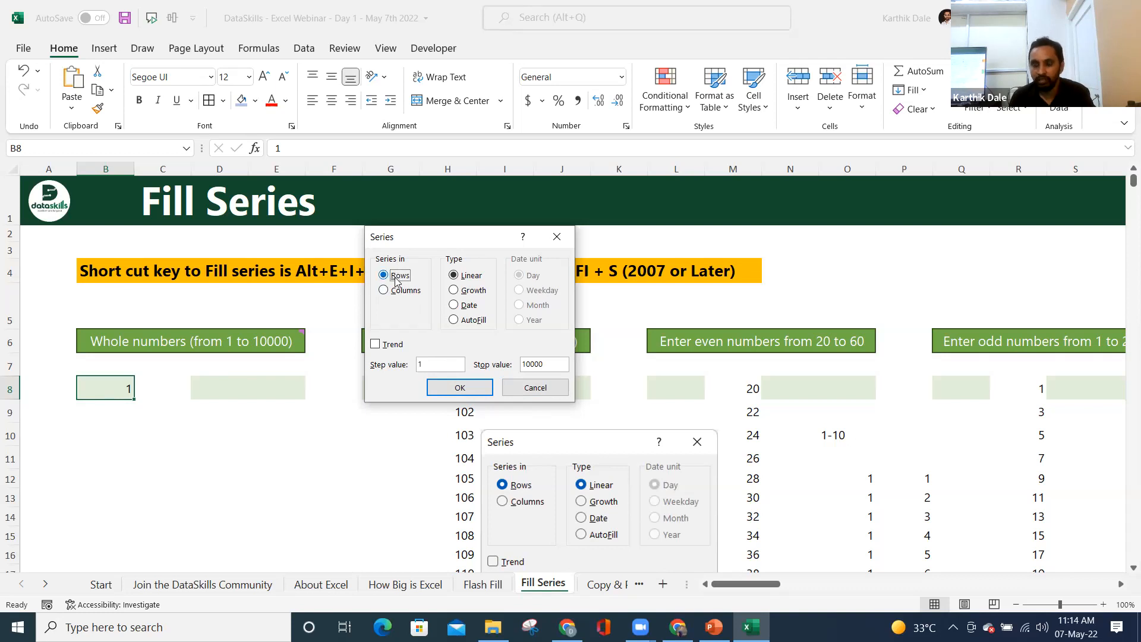
pyautogui.click(398, 290)
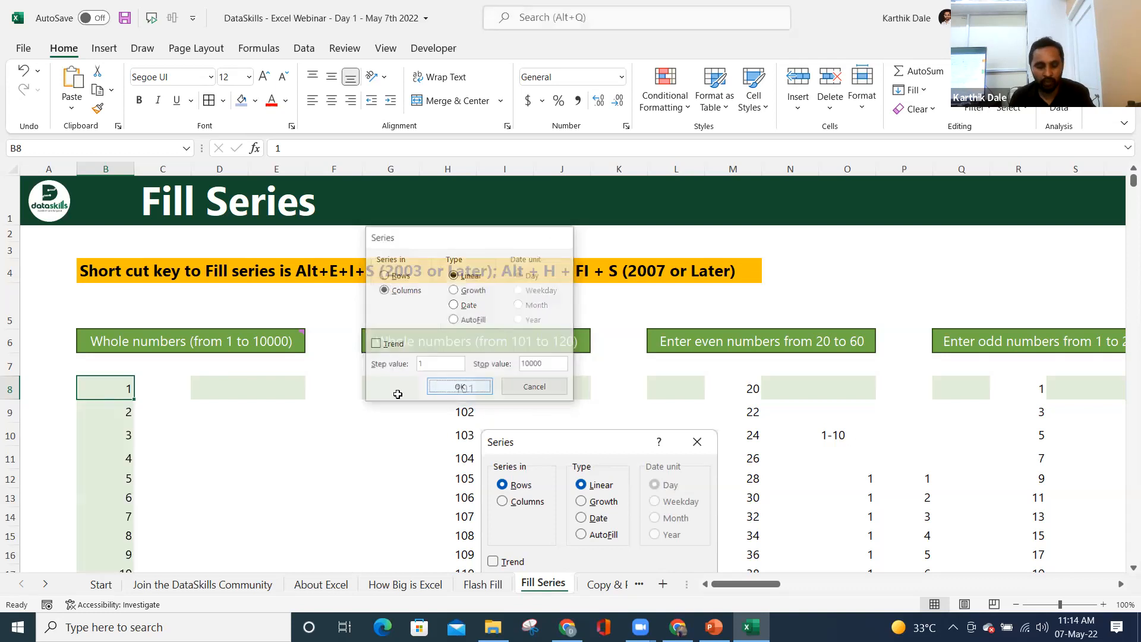
pyautogui.click(476, 390)
pyautogui.click(111, 392)
pyautogui.hotkey('ctrl', 'Down')
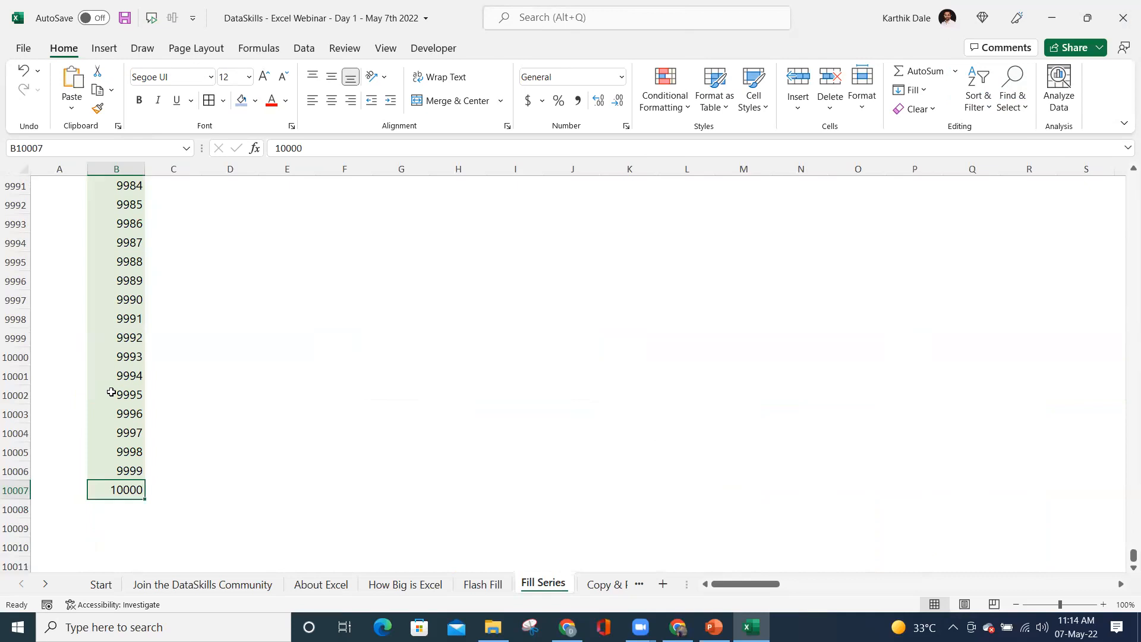
# - Clear the old 101 to 120 values from column H
pyautogui.hotkey('ctrl', 'Up')
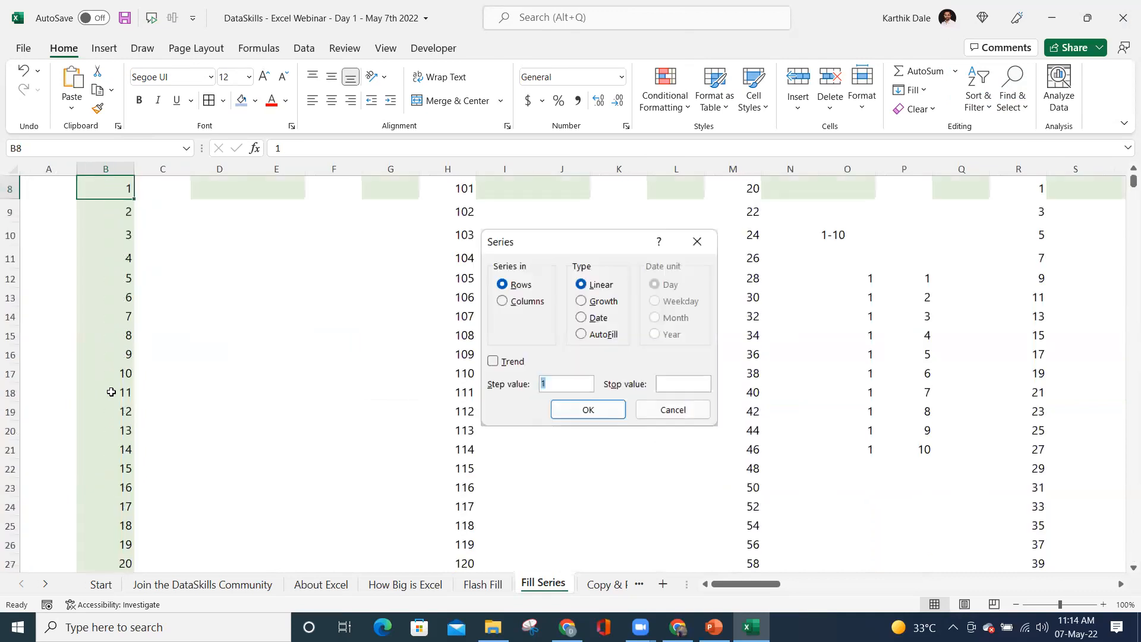
pyautogui.press('Up')
pyautogui.press('Up')
pyautogui.press('Up')
pyautogui.press('Down')
pyautogui.press('Down')
pyautogui.press('Down')
pyautogui.press('Right')
pyautogui.press('Right')
pyautogui.press('Right')
pyautogui.press('Right')
pyautogui.press('Right')
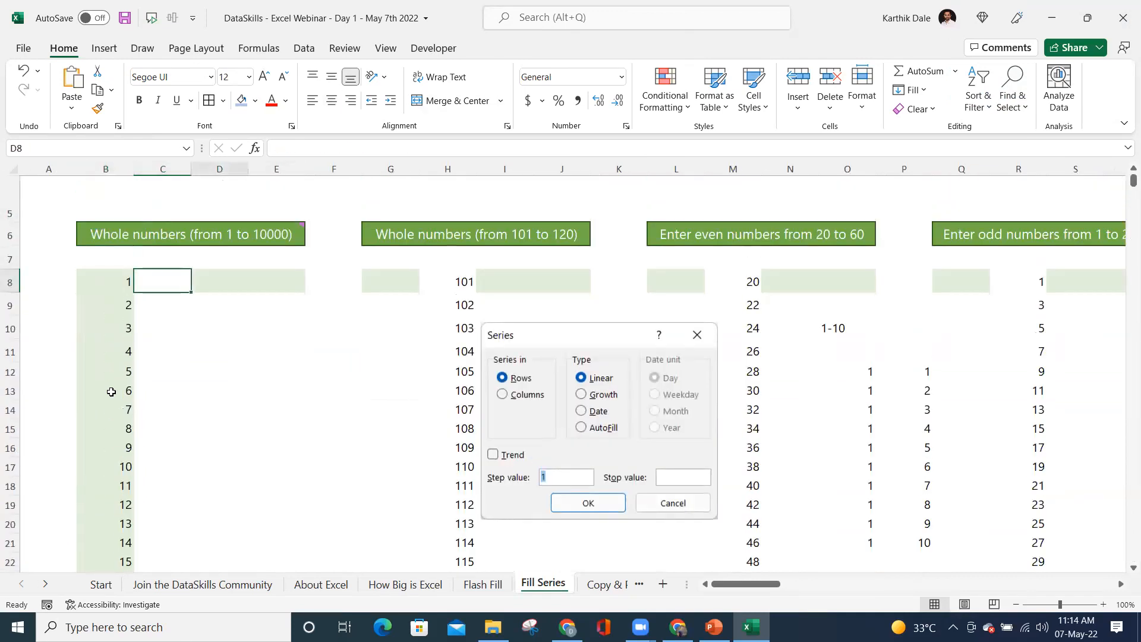
pyautogui.hotkey('ctrl', 'shift', 'Down')
pyautogui.press('Delete')
pyautogui.press('Up')
pyautogui.press('Up')
pyautogui.press('Down')
pyautogui.press('Down')
# - Enter 101 as the starting value in cell G8
pyautogui.press('Left')
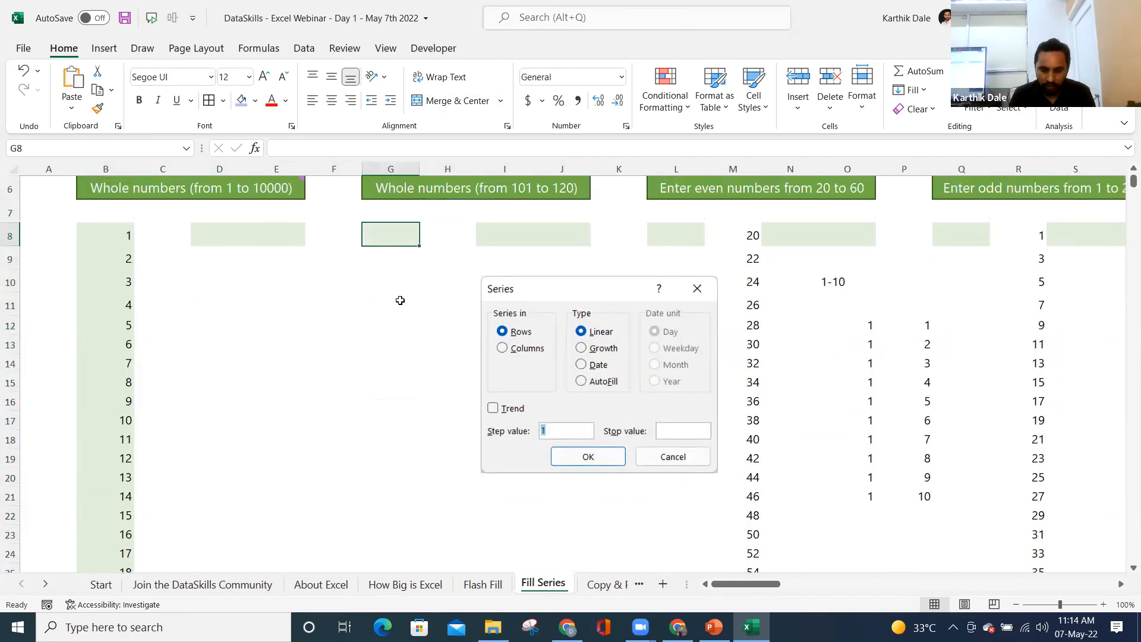
pyautogui.scroll(2, 400, 300)
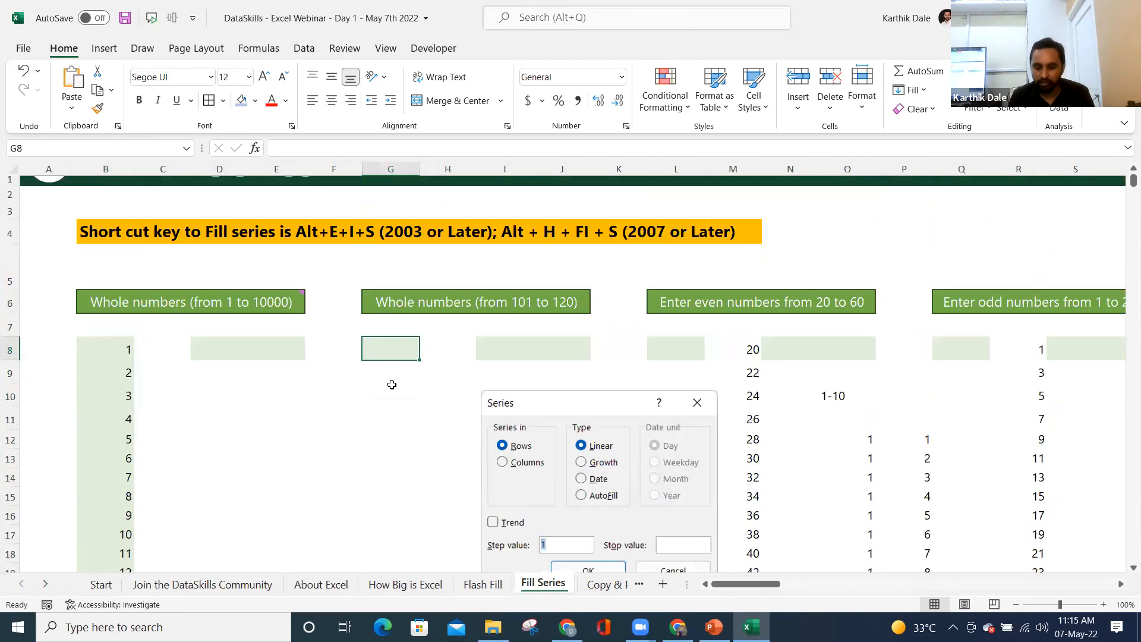
pyautogui.write('101')
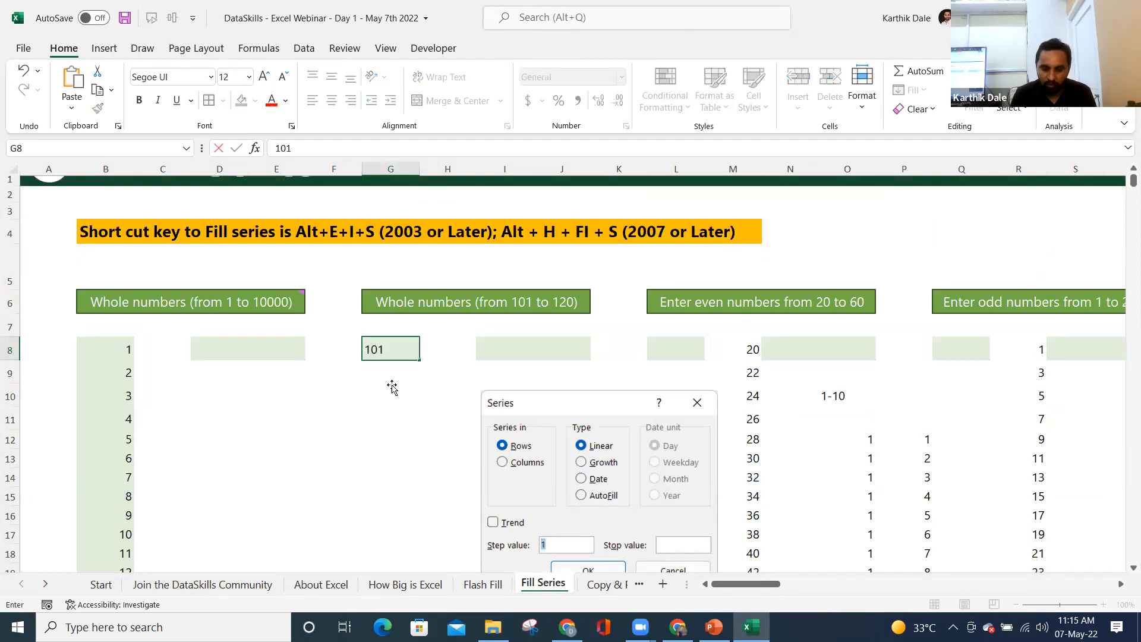
pyautogui.press('Return')
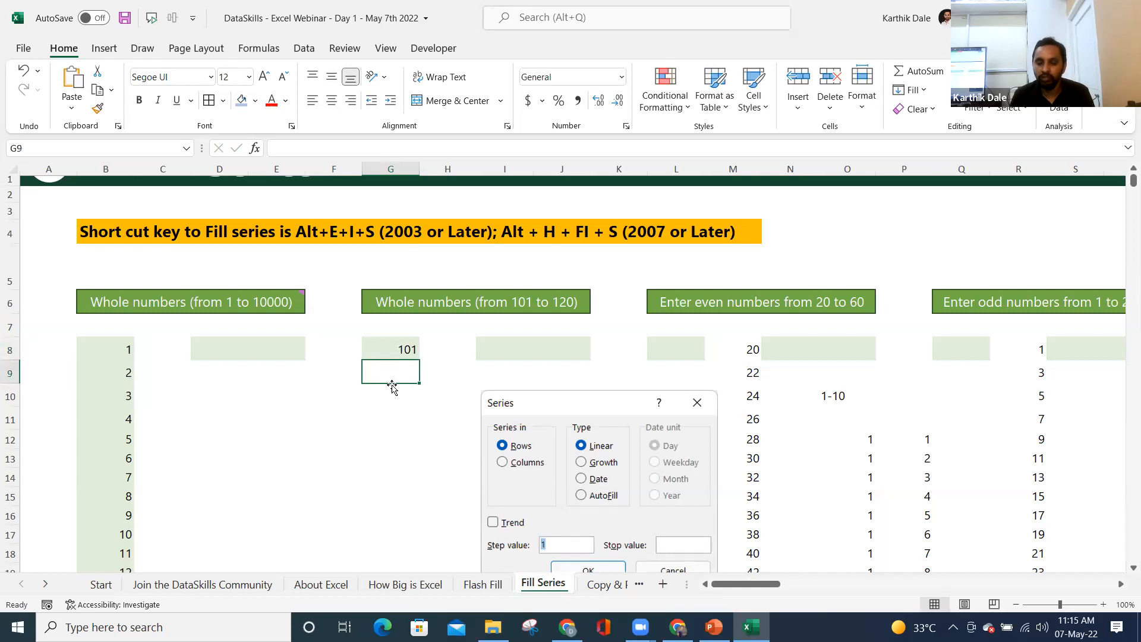
pyautogui.press('Up')
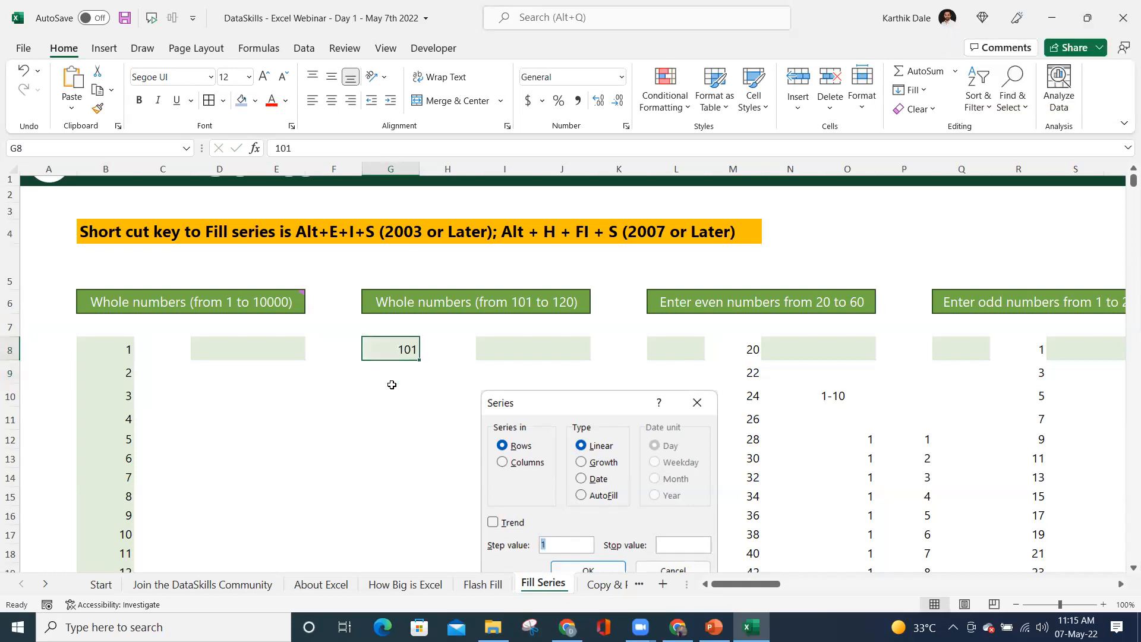
pyautogui.press('Down')
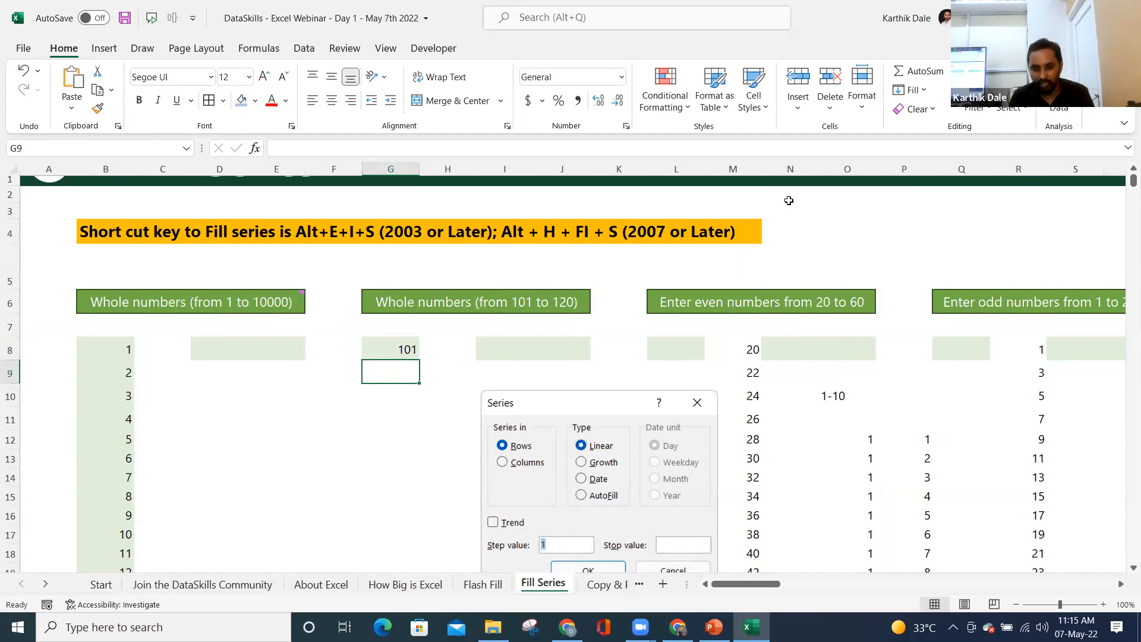
# - Make a first Fill > Series attempt with a stop value of 120
pyautogui.click(922, 94)
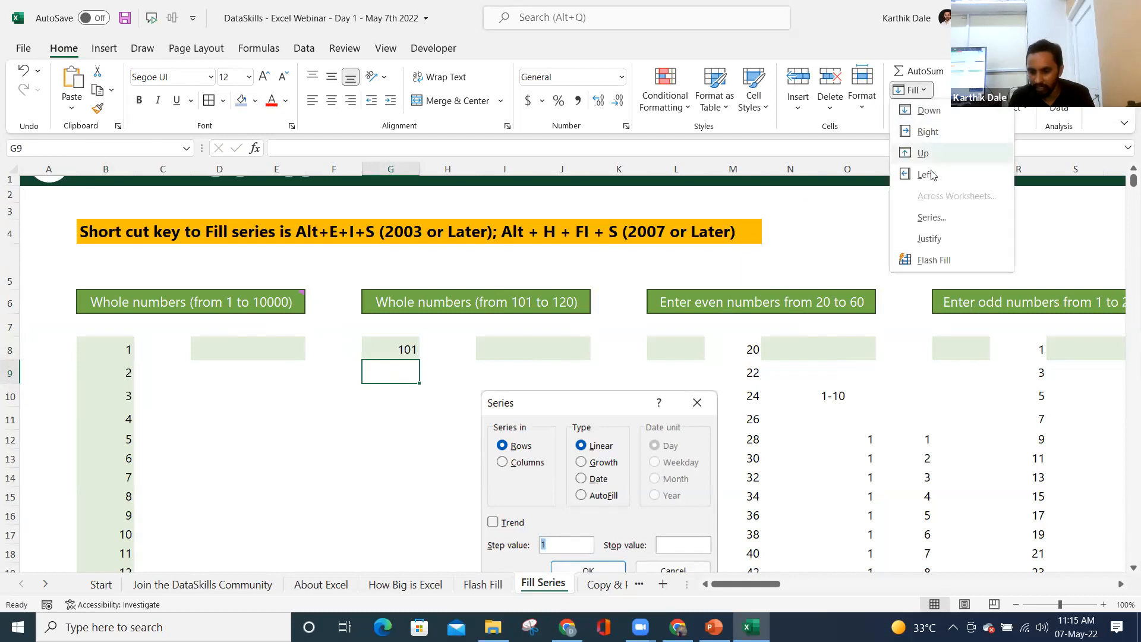
pyautogui.click(931, 218)
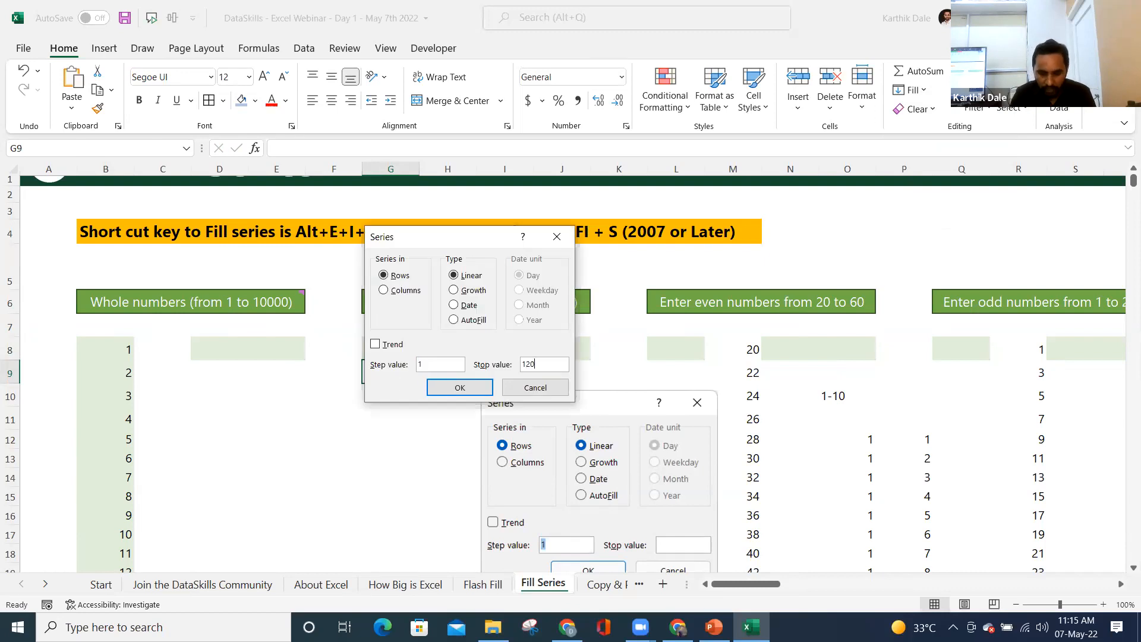
pyautogui.click(490, 387)
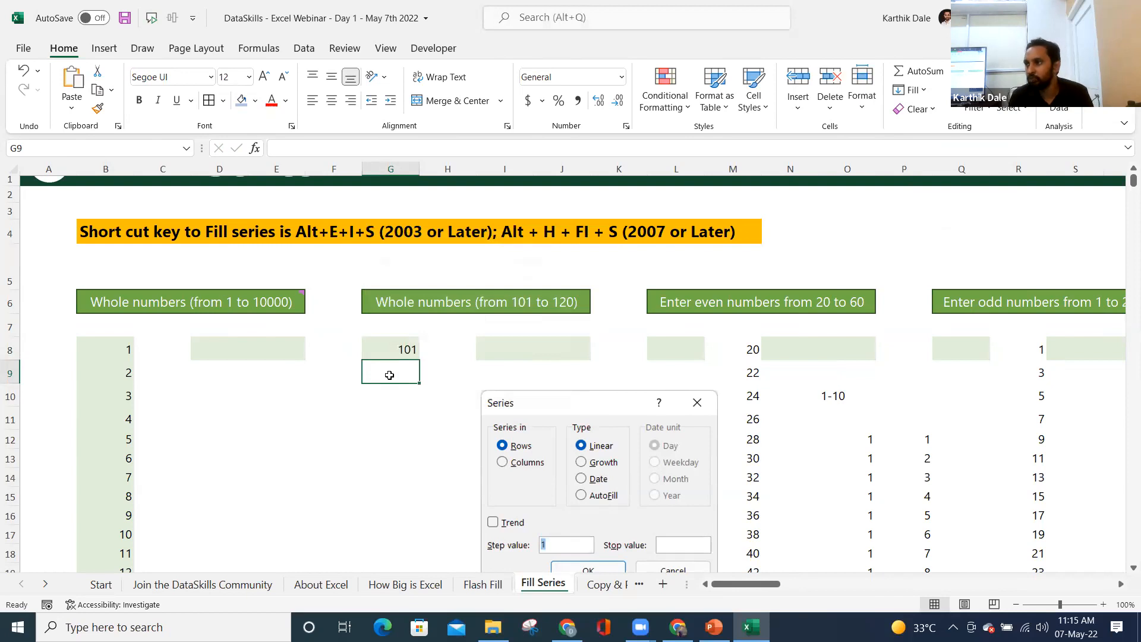
# - Fill G8 down the column as a series from 101 to 120 via Alt+H+FI+S
pyautogui.click(395, 347)
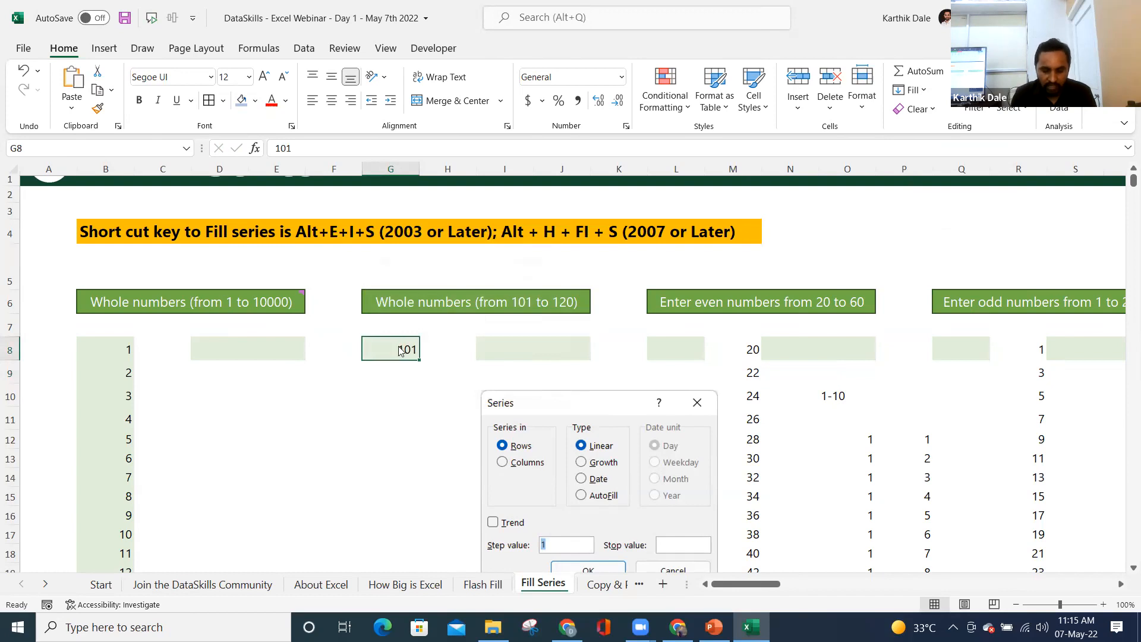
pyautogui.hotkey('alt', 'h')
pyautogui.press('f')
pyautogui.press('i')
pyautogui.press('s')
pyautogui.click(403, 290)
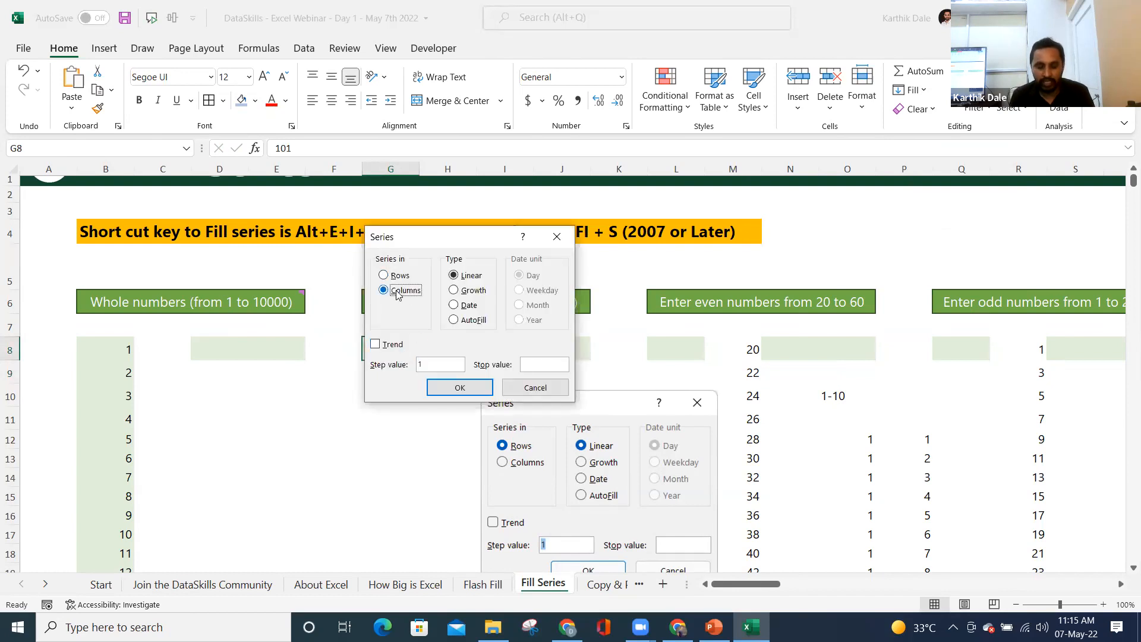
pyautogui.click(533, 366)
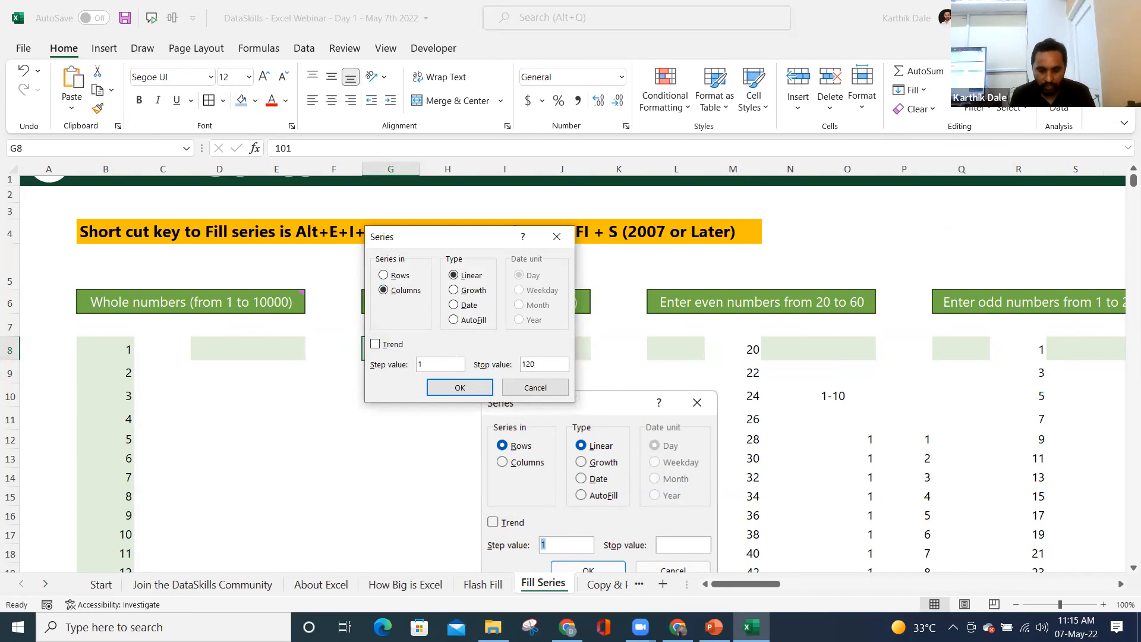
pyautogui.click(474, 387)
pyautogui.scroll(-2, 404, 455)
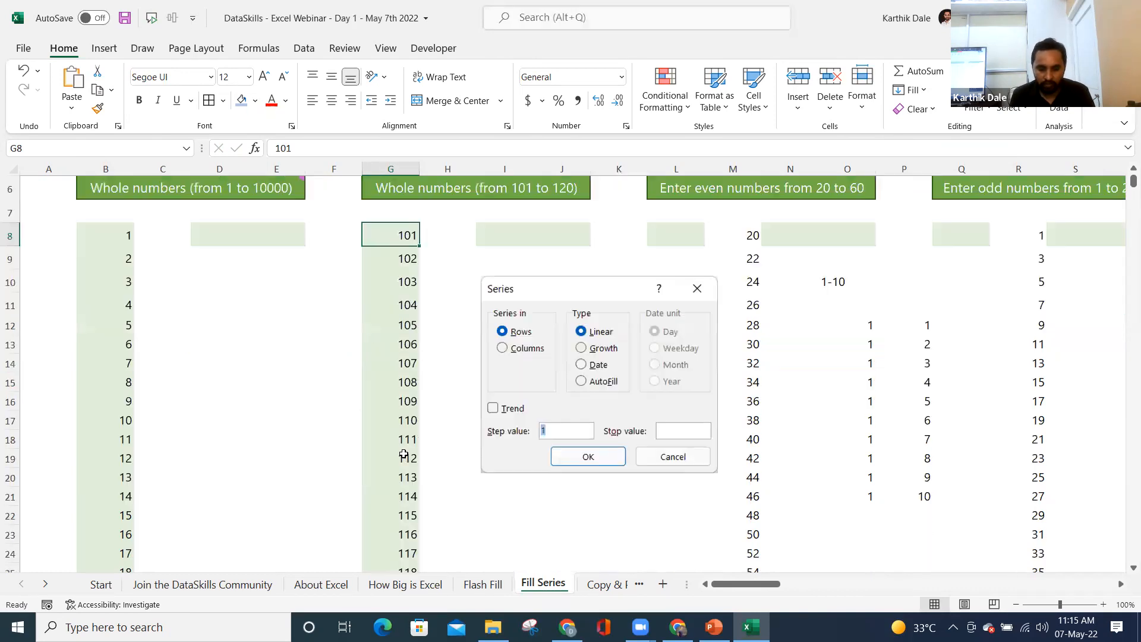
pyautogui.scroll(-2, 404, 454)
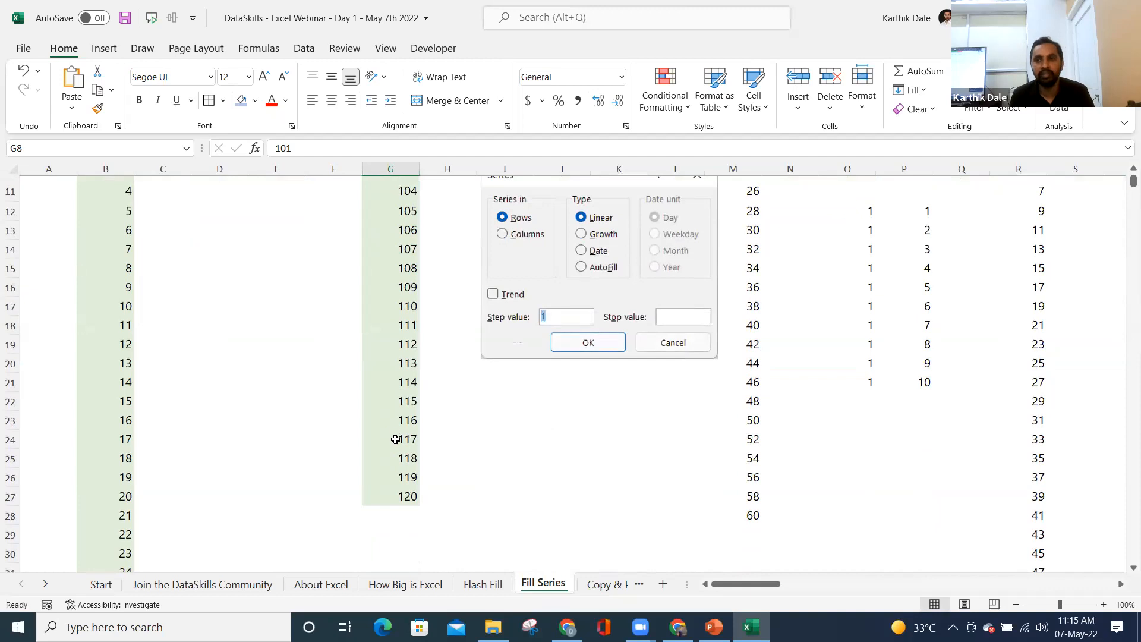
pyautogui.scroll(4, 396, 439)
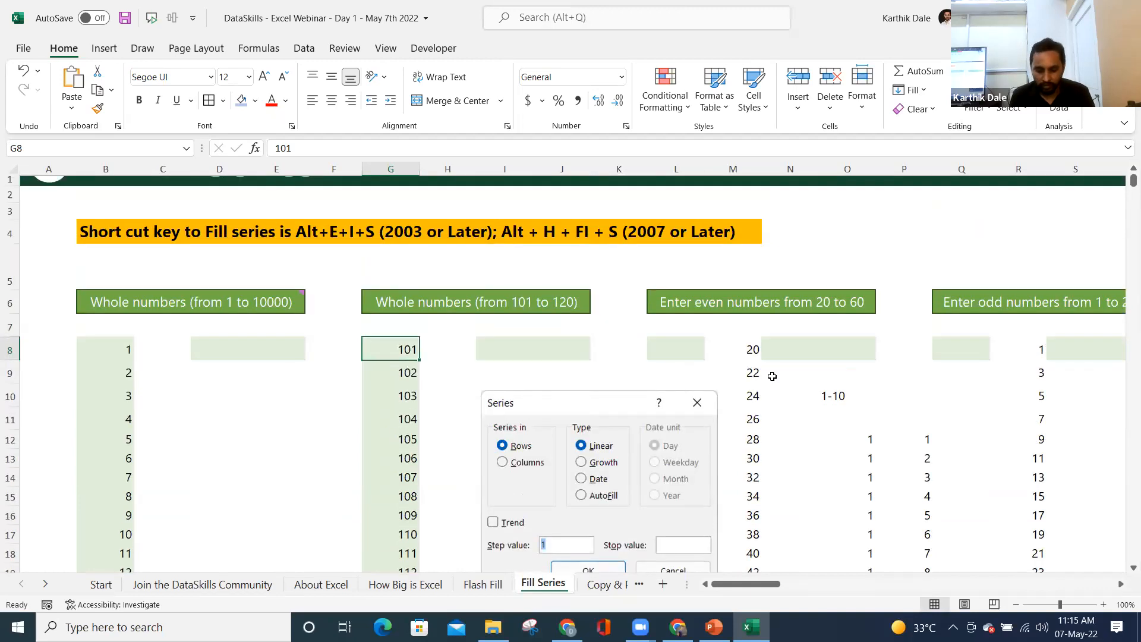
pyautogui.click(746, 354)
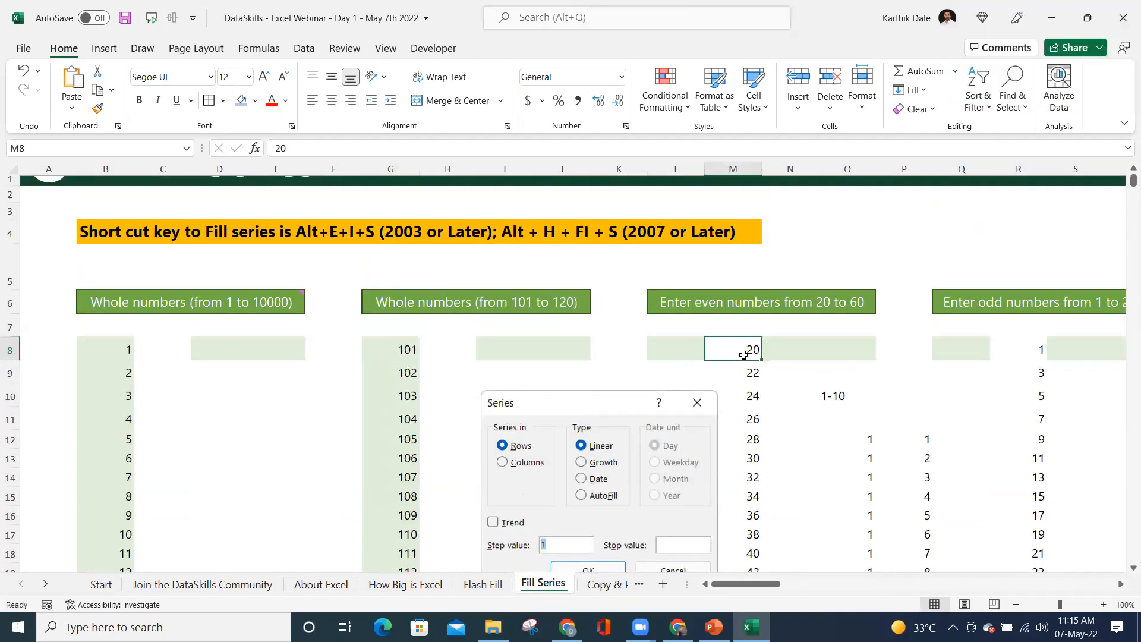
# - Delete the even numbers in column M, then undo the deletion
pyautogui.hotkey('ctrl', 'shift', 'Down')
pyautogui.press('Delete')
pyautogui.press('Up')
pyautogui.press('Up')
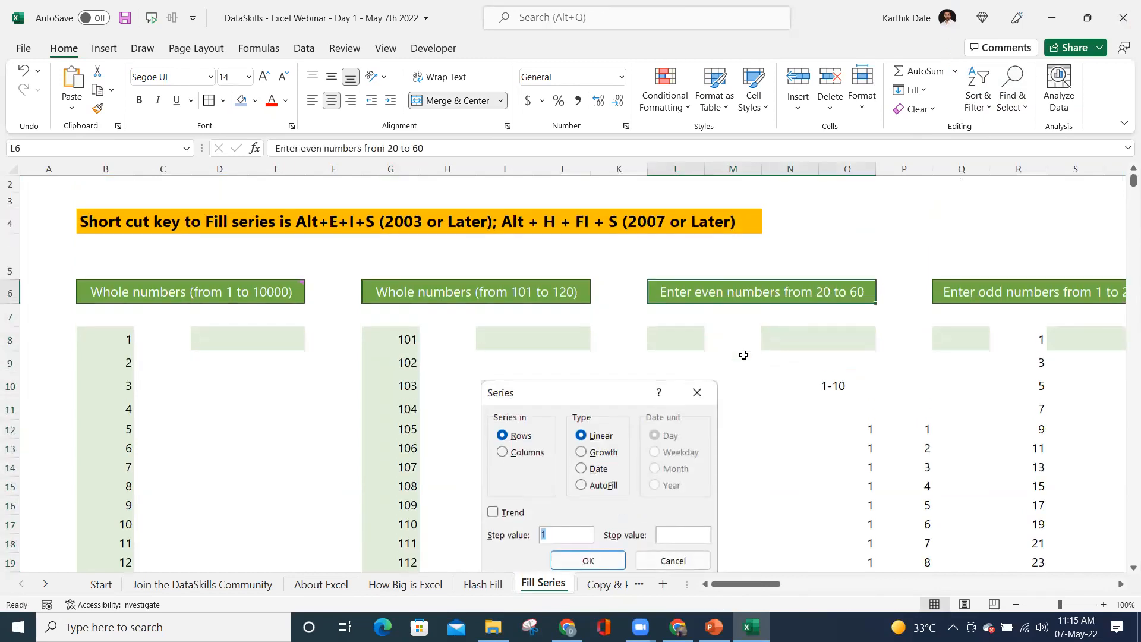
pyautogui.hotkey('ctrl', 'z')
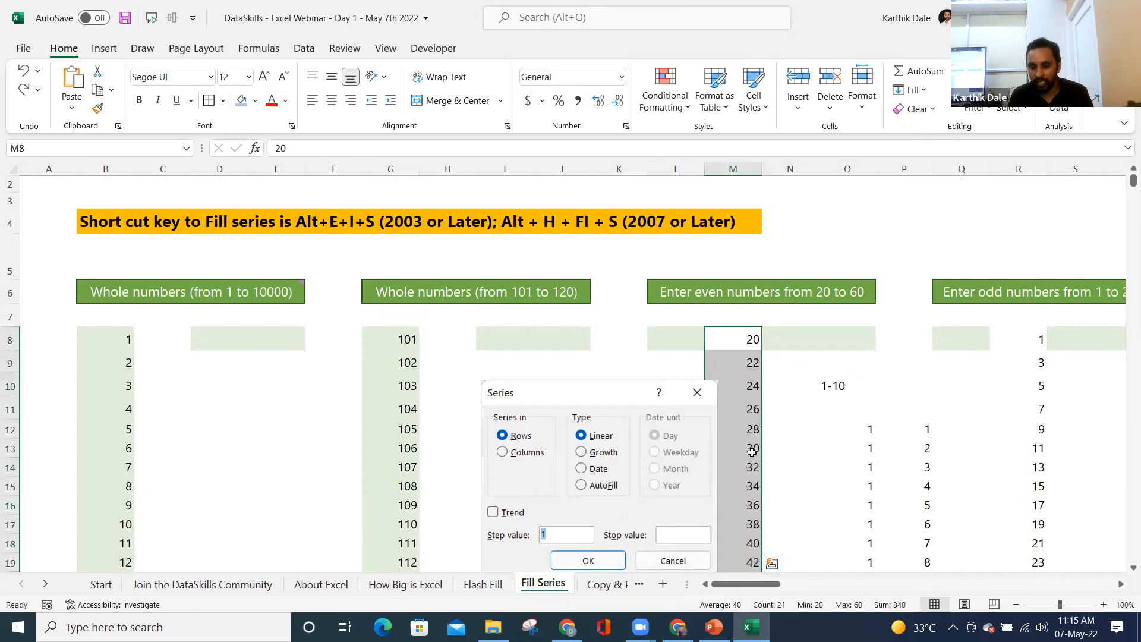
pyautogui.scroll(-8, 753, 452)
pyautogui.press('Escape')
pyautogui.scroll(7, 759, 273)
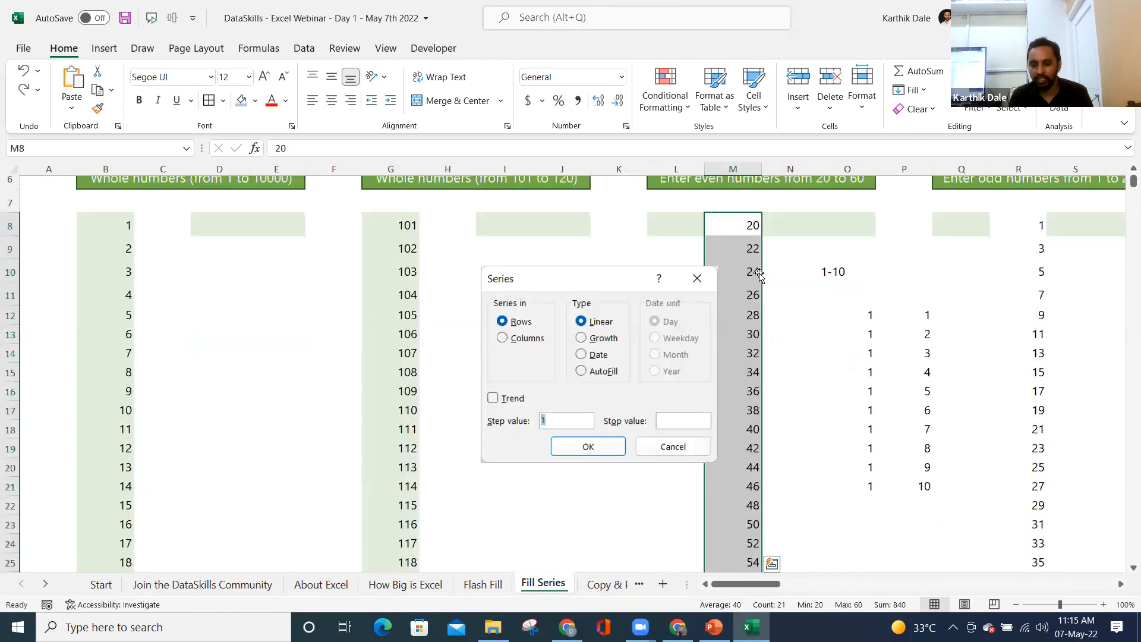
# - Clear the even numbers again and enter 20 as the starting value in M8
pyautogui.press('Delete')
pyautogui.hotkey('shift', 'BackSpace')
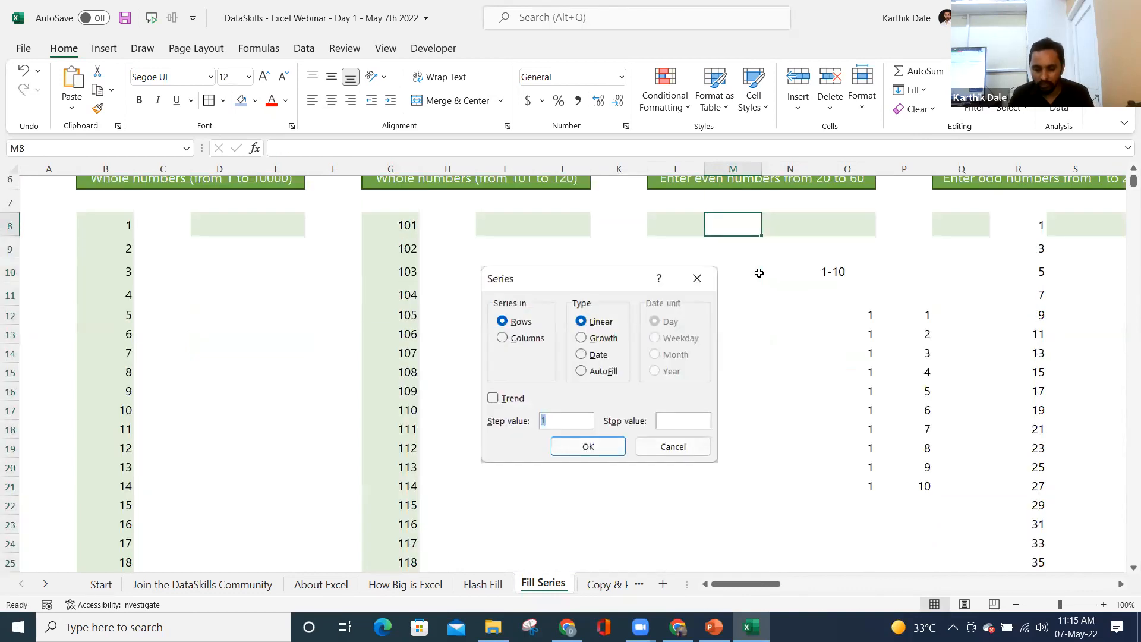
pyautogui.write('20')
pyautogui.press('Return')
pyautogui.press('Up')
pyautogui.scroll(1, 759, 279)
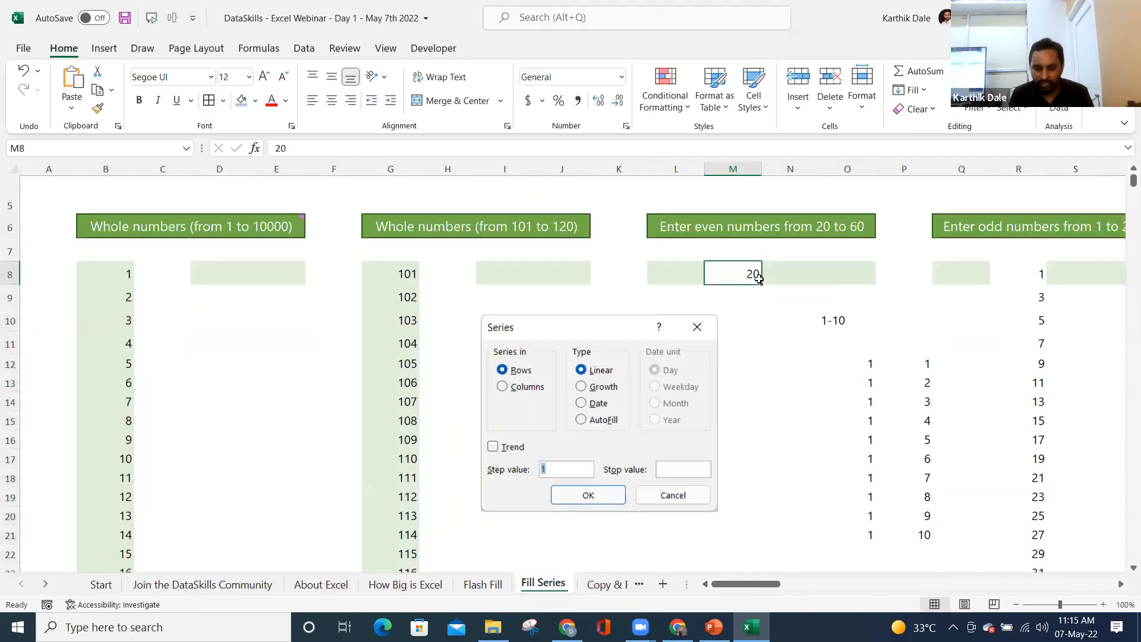
pyautogui.scroll(1, 625, 267)
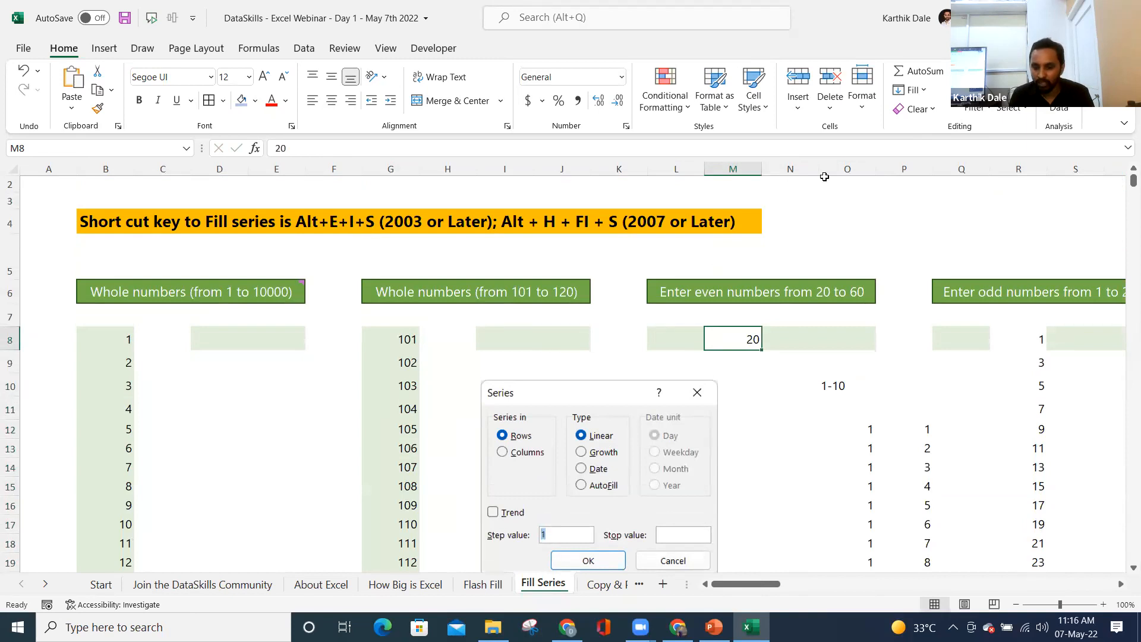
# - Fill column M from 20 as a column series with step value 2 up to 60
pyautogui.click(914, 90)
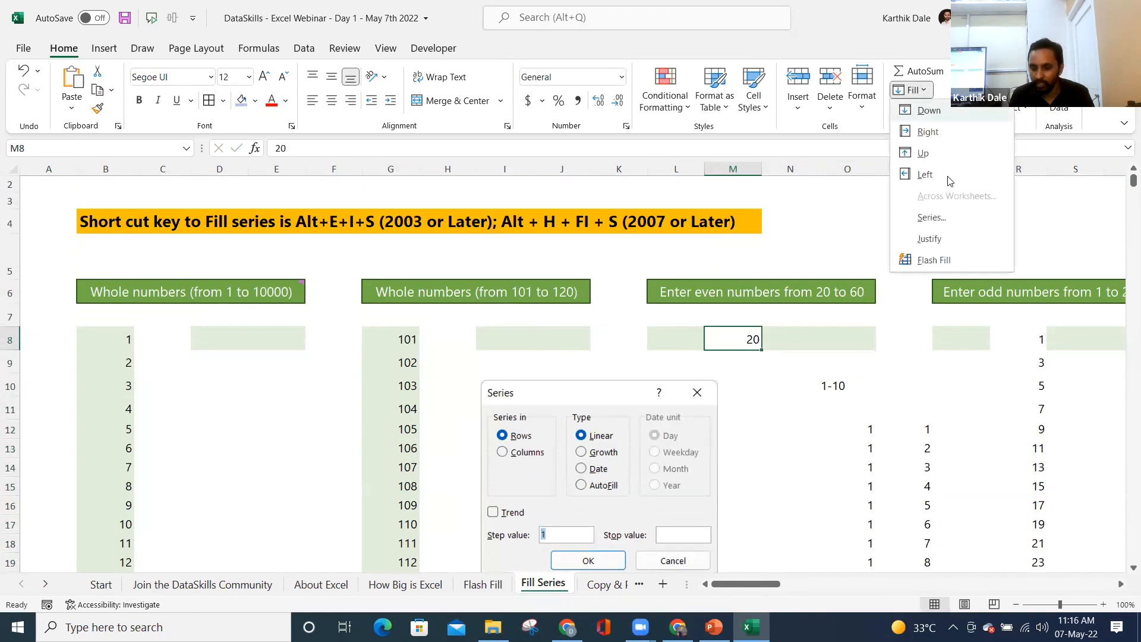
pyautogui.click(936, 219)
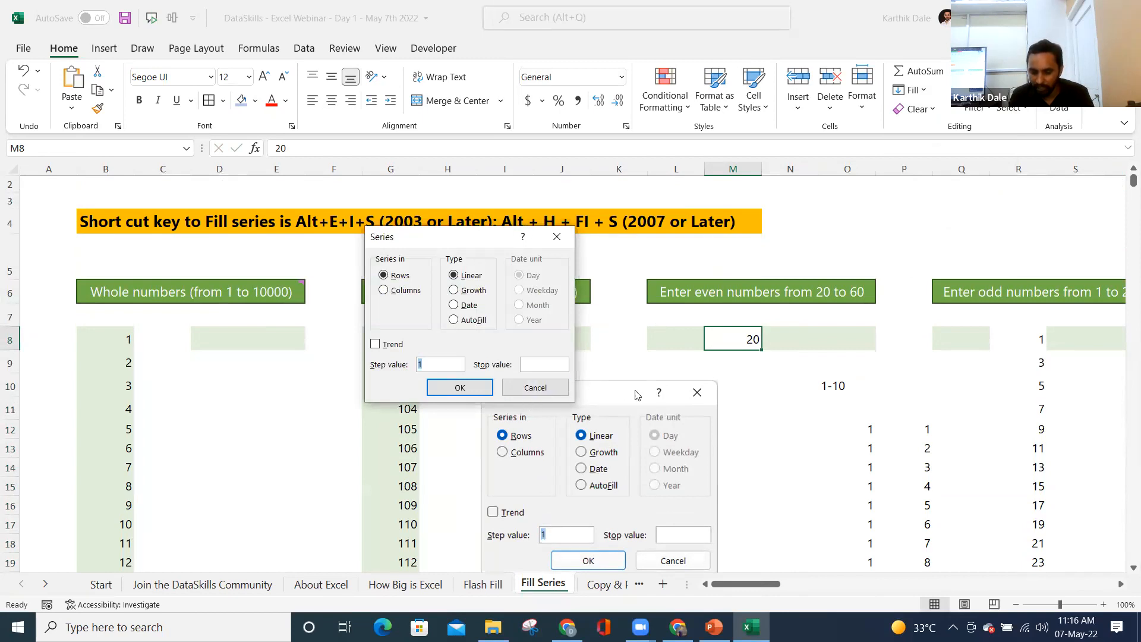
pyautogui.click(404, 292)
pyautogui.moveTo(430, 366); pyautogui.dragTo(417, 366)
pyautogui.write('2')
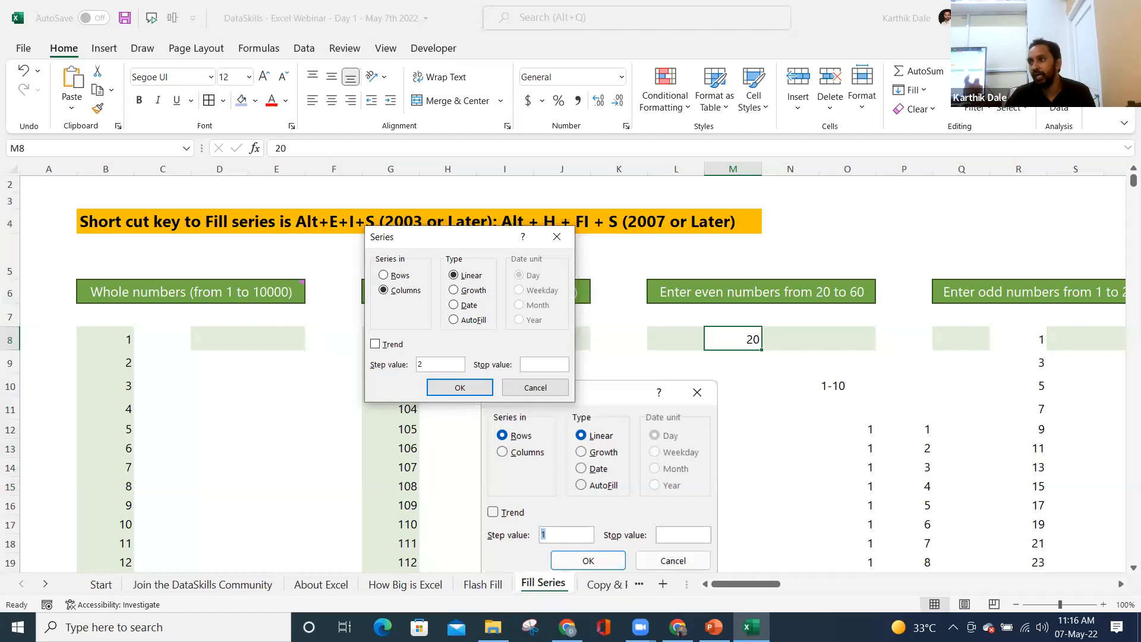
pyautogui.click(528, 363)
pyautogui.write('61')
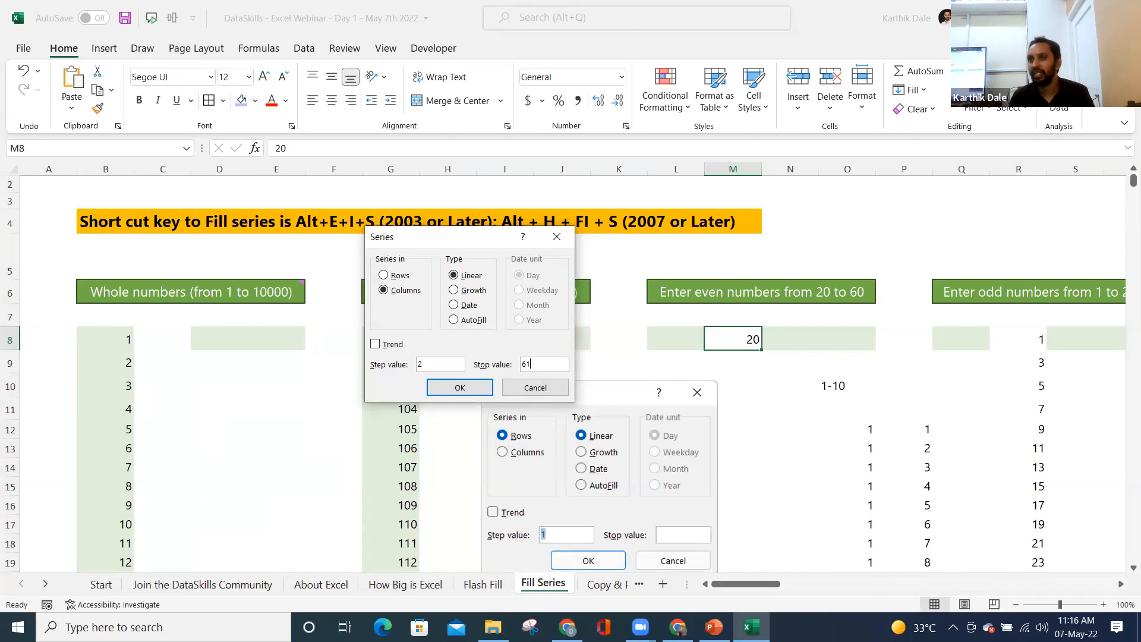
pyautogui.click(457, 388)
# - Scroll to check the even numbers and bring up the Fill Series dialog again
pyautogui.scroll(-6, 744, 360)
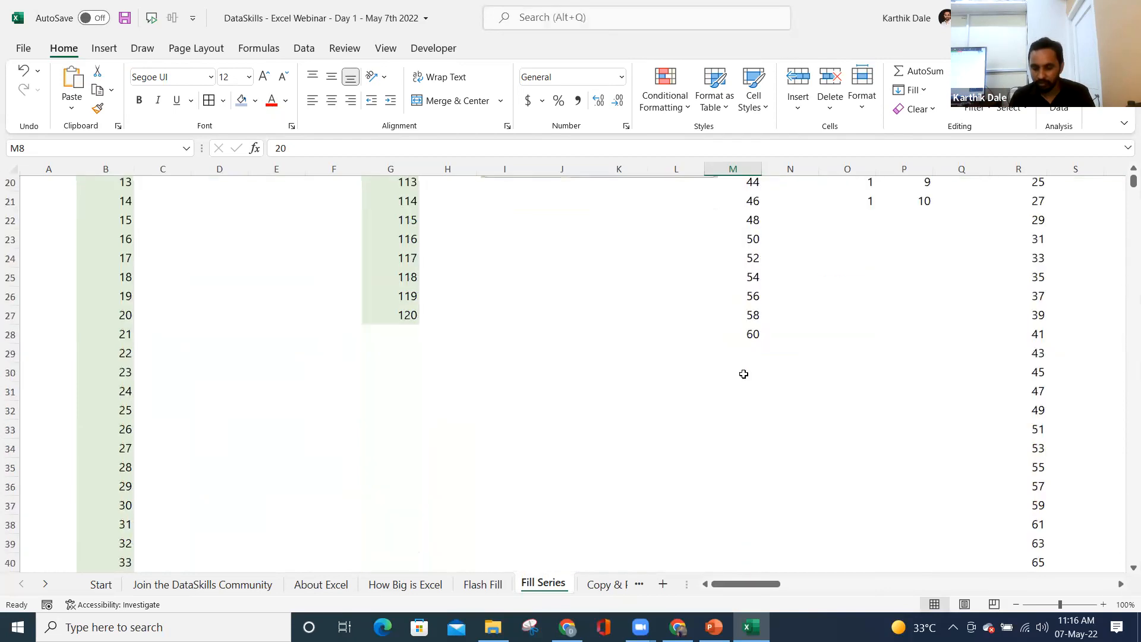
pyautogui.hotkey('alt', 'h')
pyautogui.press('f')
pyautogui.press('i')
pyautogui.press('s')
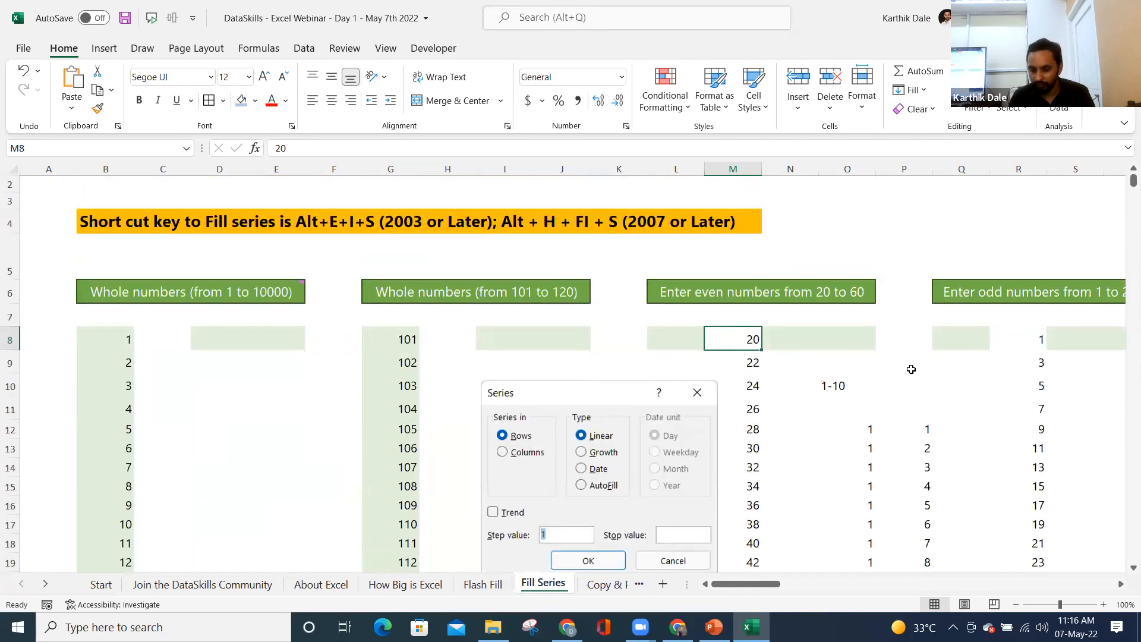
pyautogui.click(953, 331)
pyautogui.press('Right')
pyautogui.press('Right')
pyautogui.press('Right')
pyautogui.press('Right')
pyautogui.press('Right')
pyautogui.press('Right')
pyautogui.press('Right')
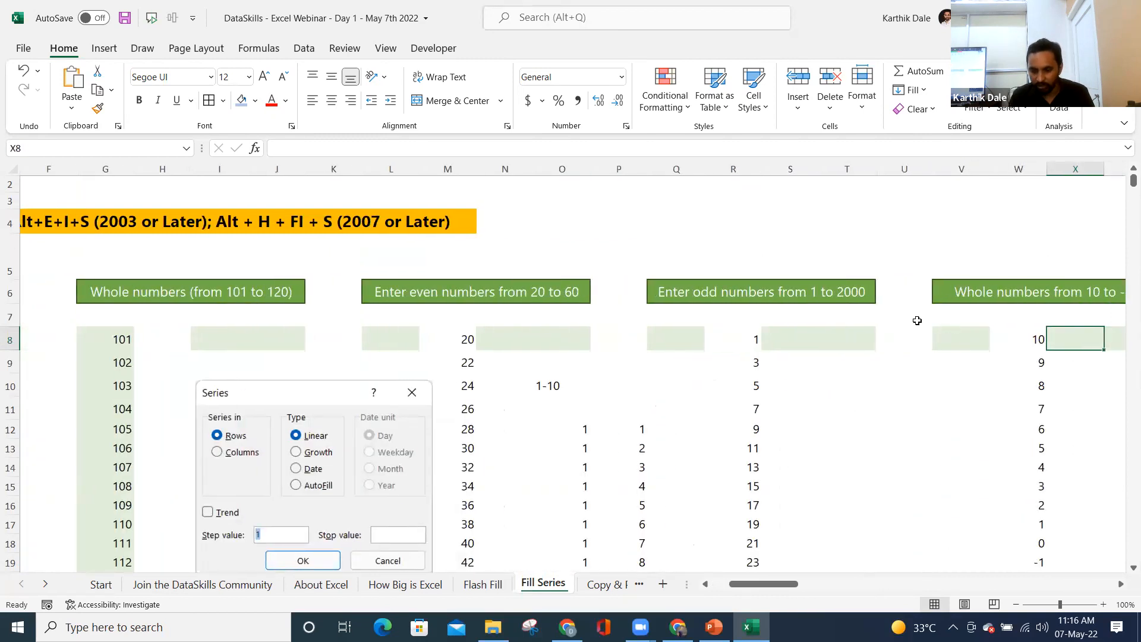
pyautogui.click(700, 286)
pyautogui.click(746, 337)
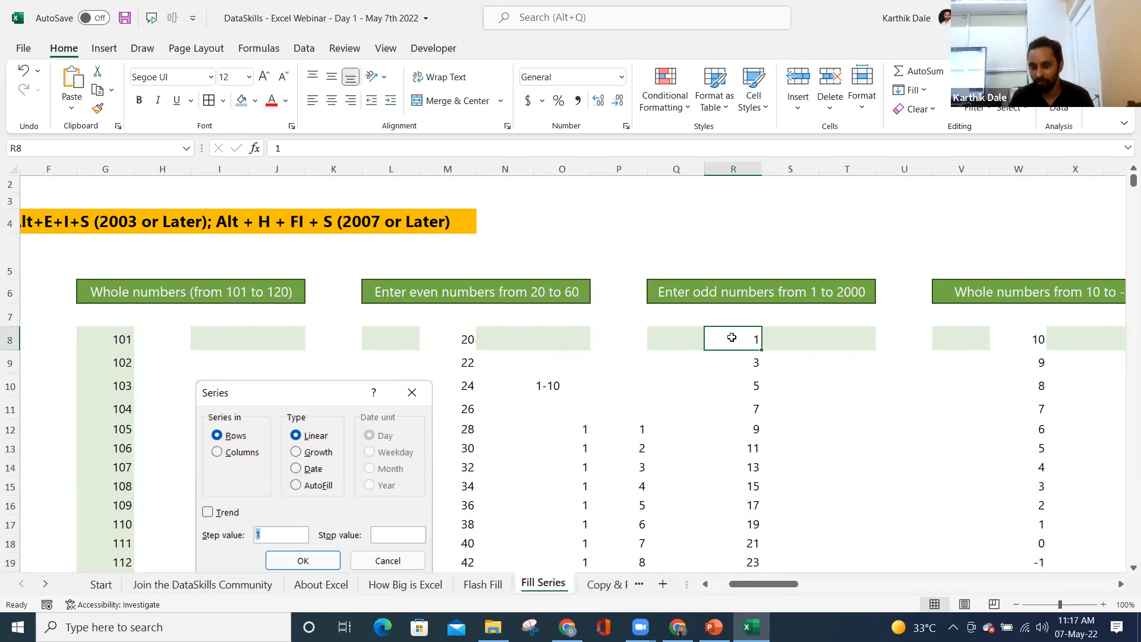
pyautogui.press('Right')
pyautogui.press('Right')
pyautogui.press('Right')
pyautogui.press('Right')
pyautogui.press('Right')
pyautogui.press('Right')
pyautogui.press('Right')
pyautogui.press('Right')
pyautogui.press('Right')
pyautogui.press('Right')
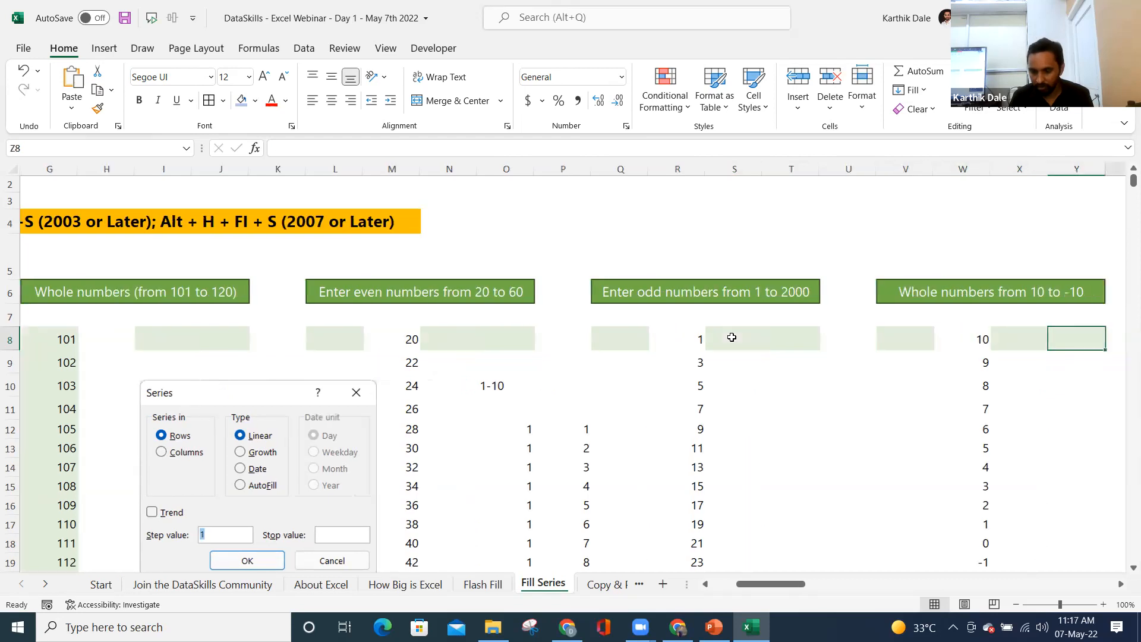
pyautogui.press('Left')
pyautogui.press('Left')
pyautogui.press('Left')
pyautogui.press('Left')
pyautogui.press('Left')
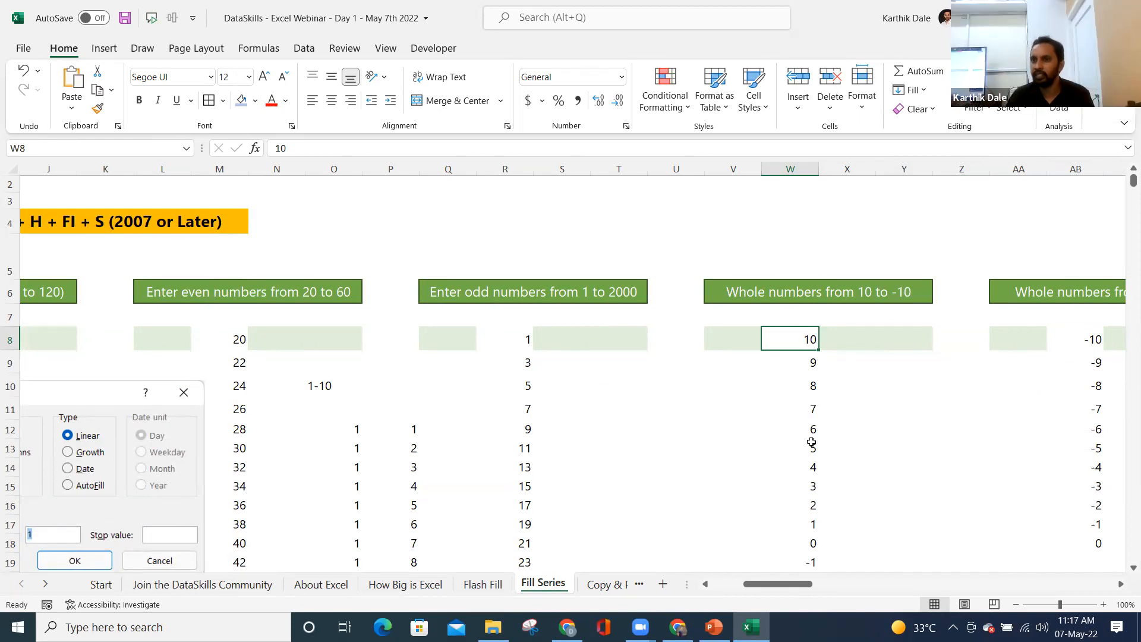
pyautogui.hotkey('ctrl', 'Right')
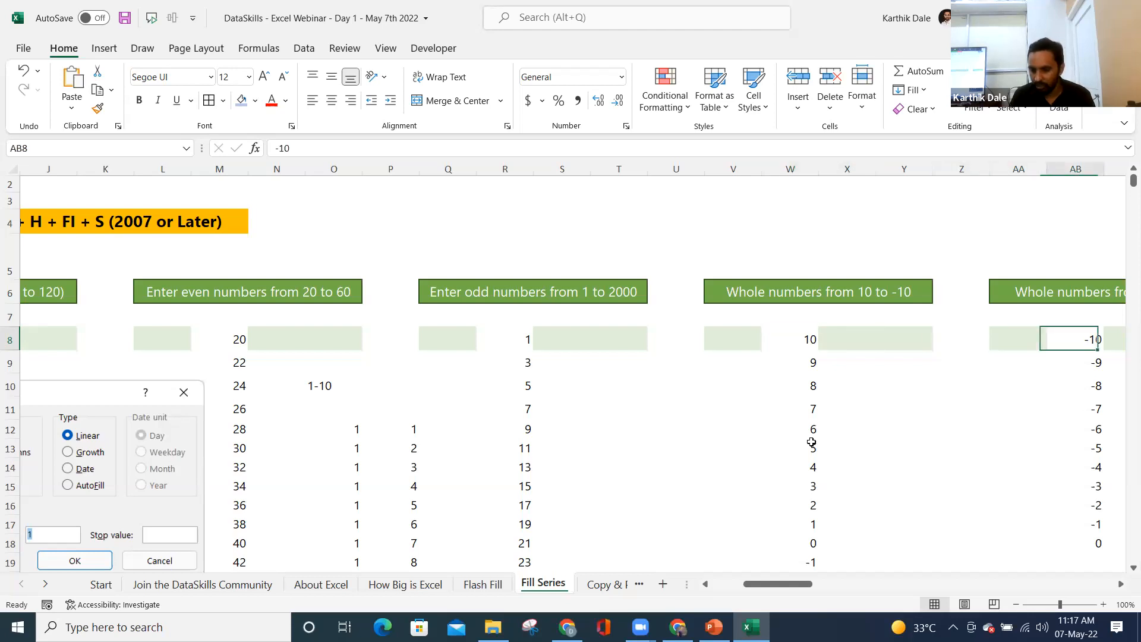
pyautogui.hotkey('ctrl', 'Right')
pyautogui.hotkey('alt', 'h')
pyautogui.press('f')
pyautogui.press('i')
pyautogui.press('s')
pyautogui.press('Left')
pyautogui.press('Left')
pyautogui.press('Left')
pyautogui.press('Left')
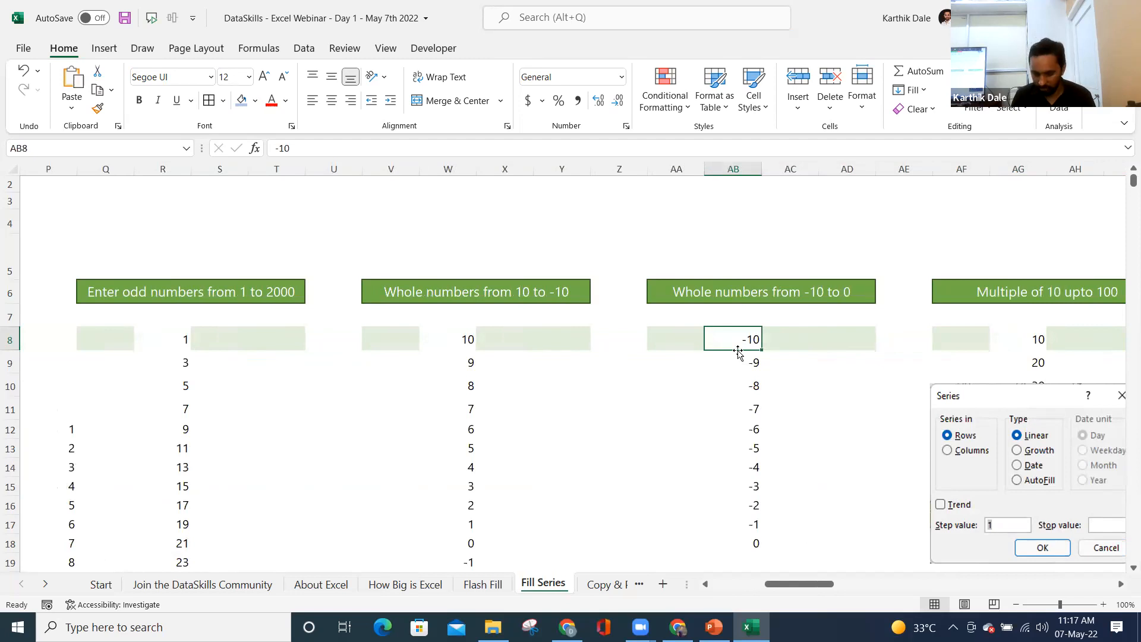
pyautogui.press('Right')
pyautogui.press('Right')
pyautogui.press('Right')
pyautogui.press('Right')
pyautogui.press('Right')
pyautogui.press('Right')
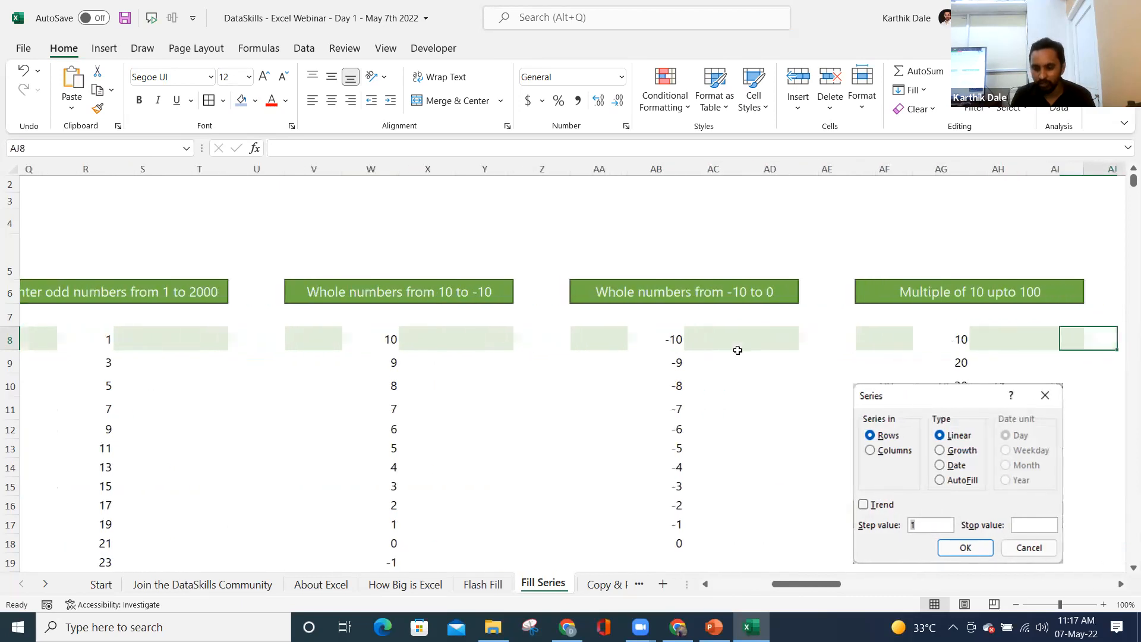
# - Delete the series-settings picture and clear the values 20 to 100 from column AG
pyautogui.press('Right')
pyautogui.click(833, 396)
pyautogui.press('Delete')
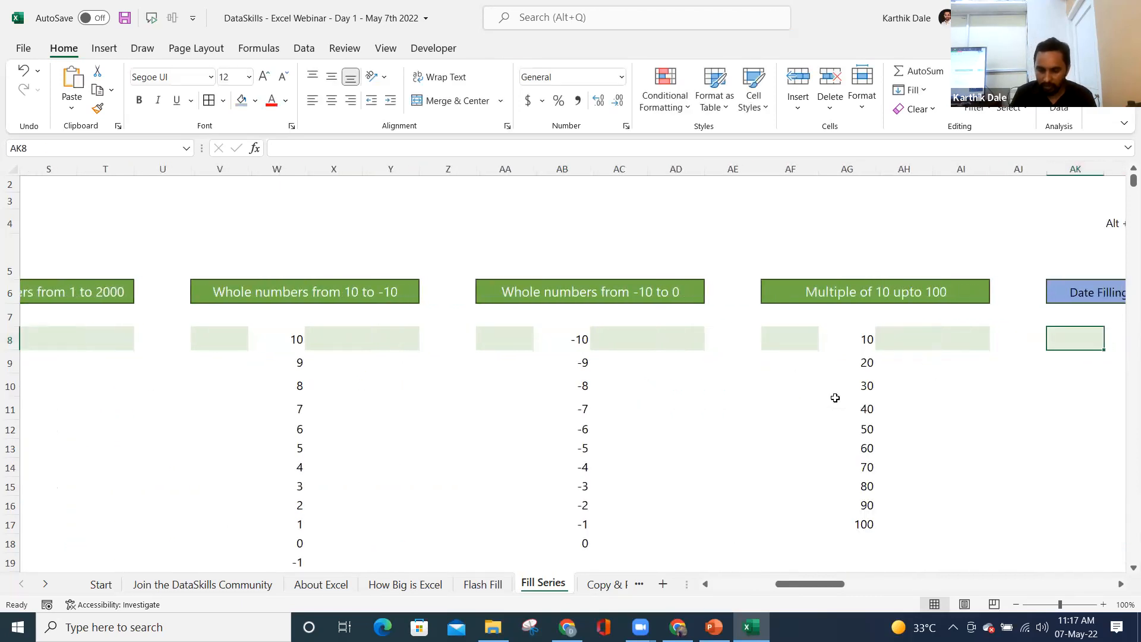
pyautogui.moveTo(867, 361); pyautogui.dragTo(865, 516)
pyautogui.press('Delete')
pyautogui.press('Up')
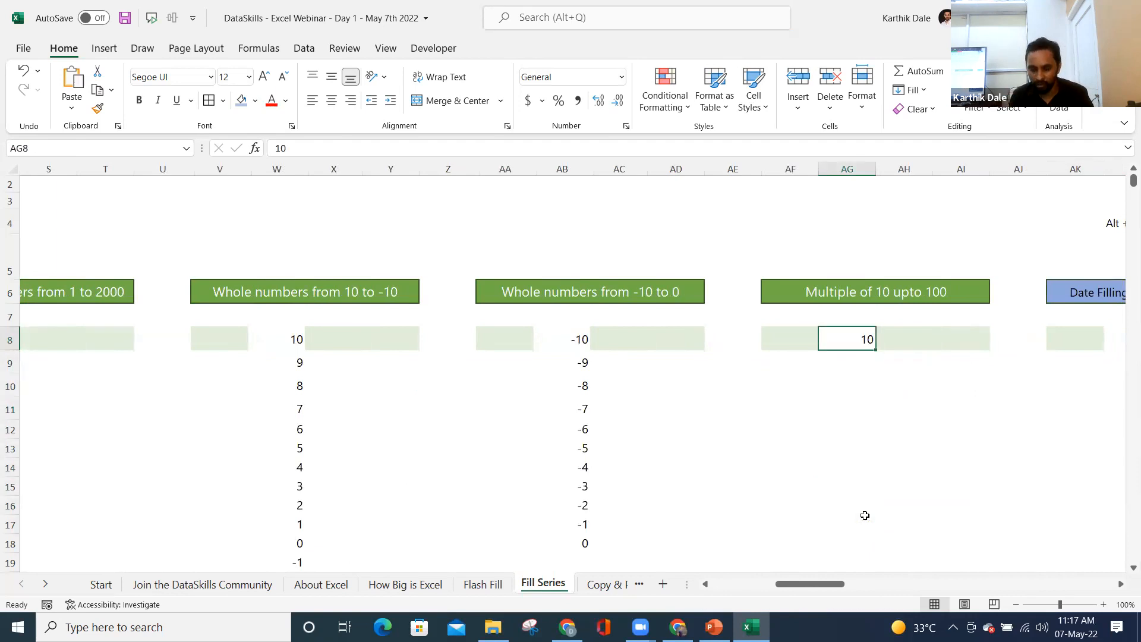
# - Fill AG8 down as a column series with step 10 and stop 100, then undo it
pyautogui.hotkey('alt', 'h')
pyautogui.press('f')
pyautogui.press('i')
pyautogui.press('s')
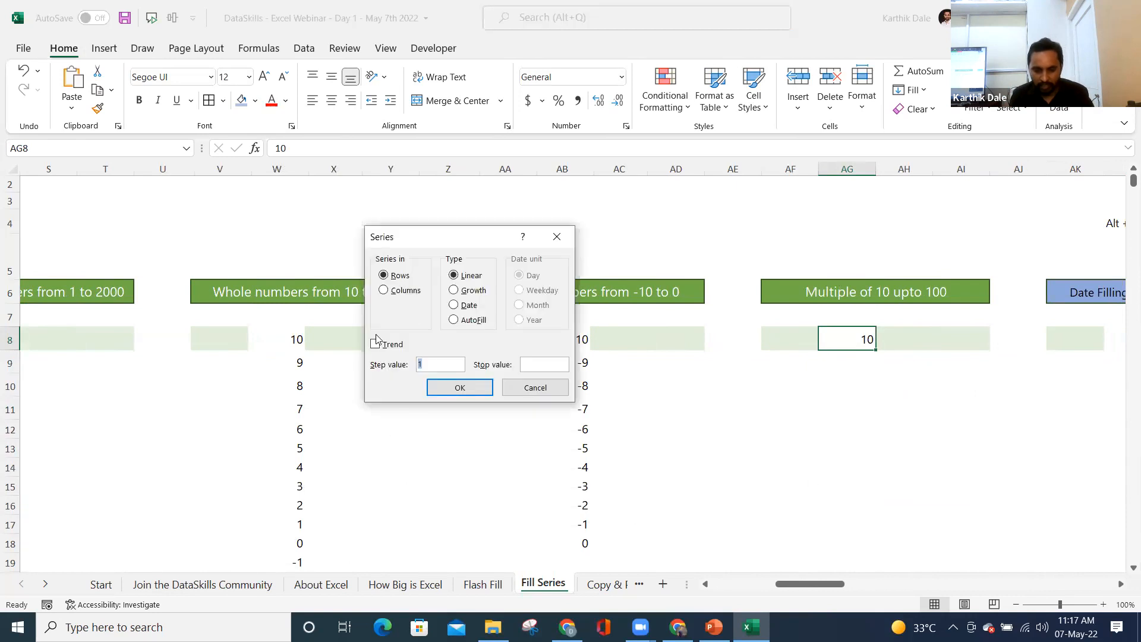
pyautogui.click(406, 290)
pyautogui.click(442, 367)
pyautogui.write('0')
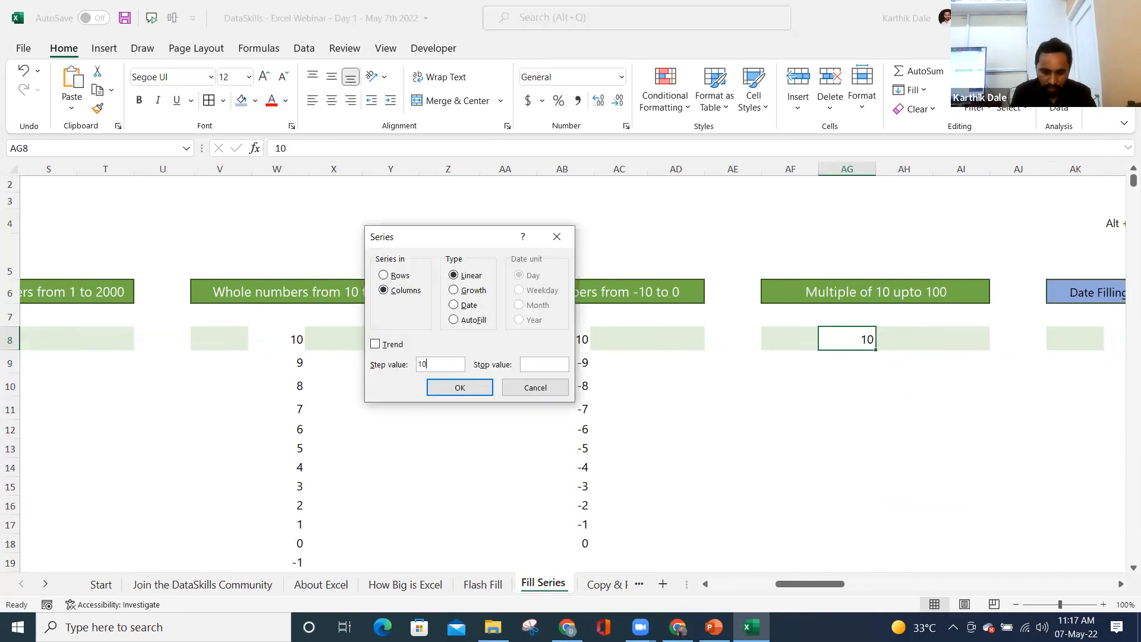
pyautogui.press('Tab')
pyautogui.write('100')
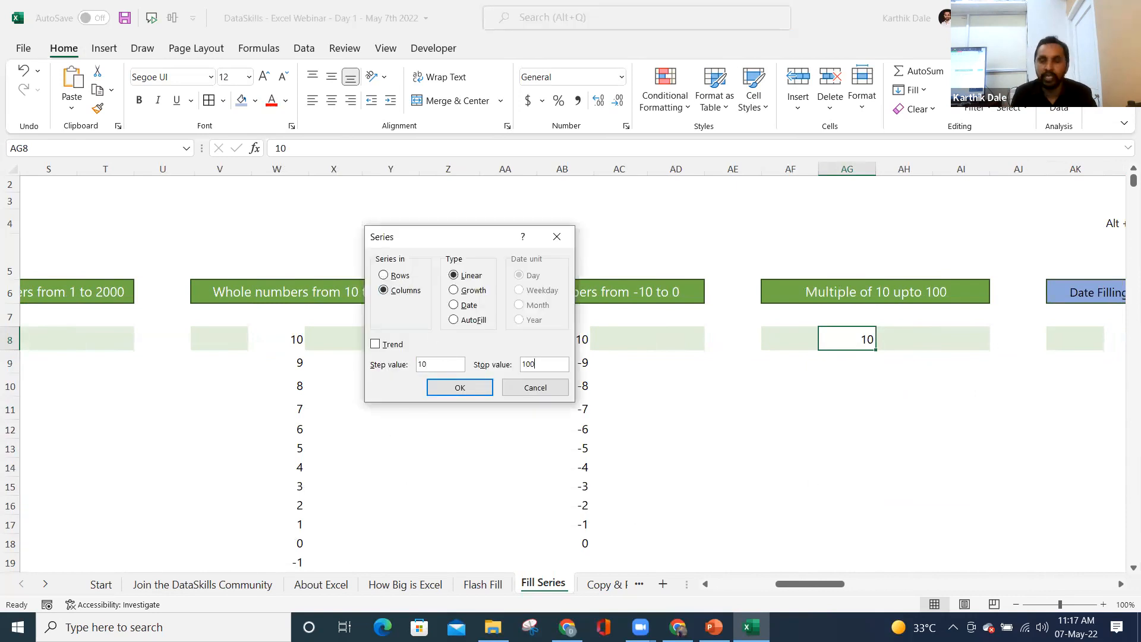
pyautogui.click(459, 389)
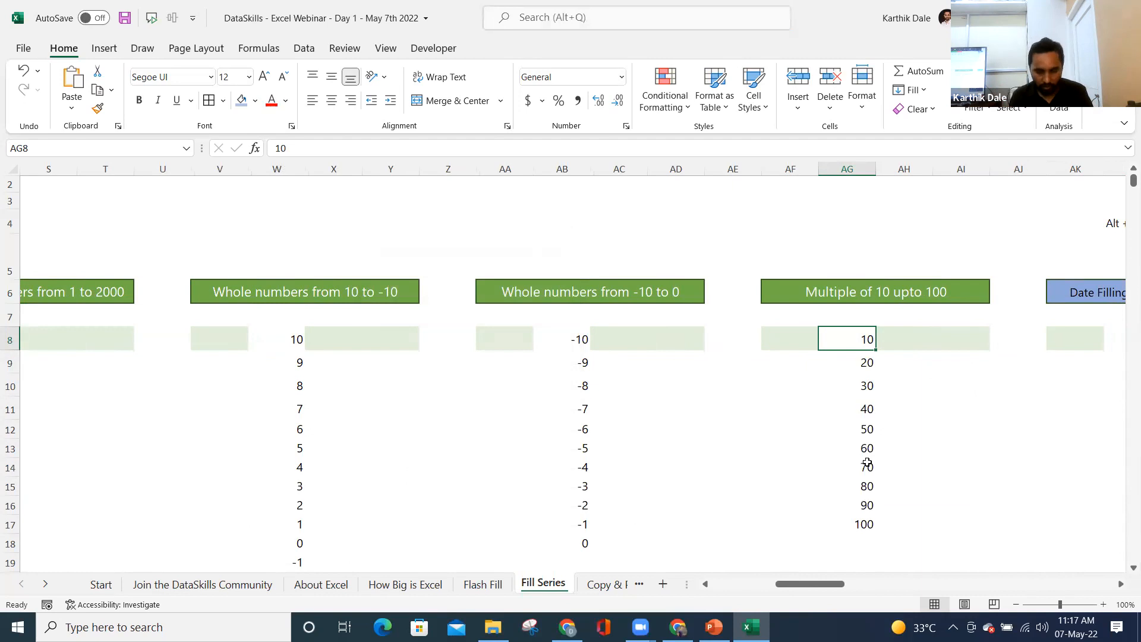
pyautogui.hotkey('ctrl', 'z')
# - Select AG8 through AG17 and bring up the Fill Series dialog with Alt+H+FI+S
pyautogui.keyDown('shift'); pyautogui.click(861, 527); pyautogui.keyUp('shift')
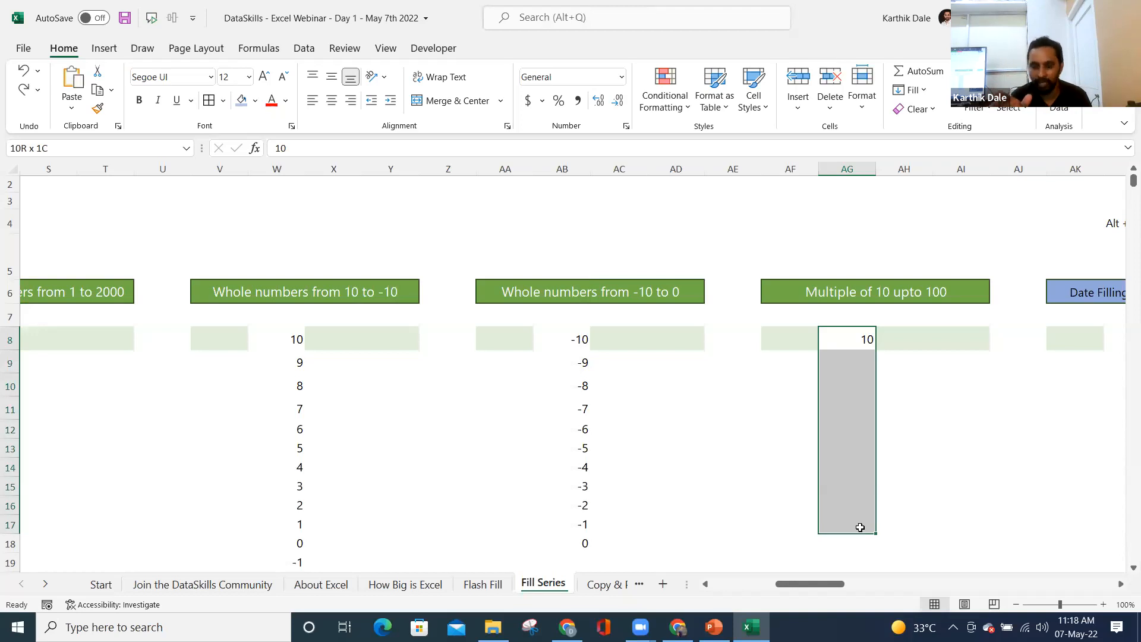
pyautogui.hotkey('alt', 'h')
pyautogui.press('f')
pyautogui.press('i')
pyautogui.press('s')
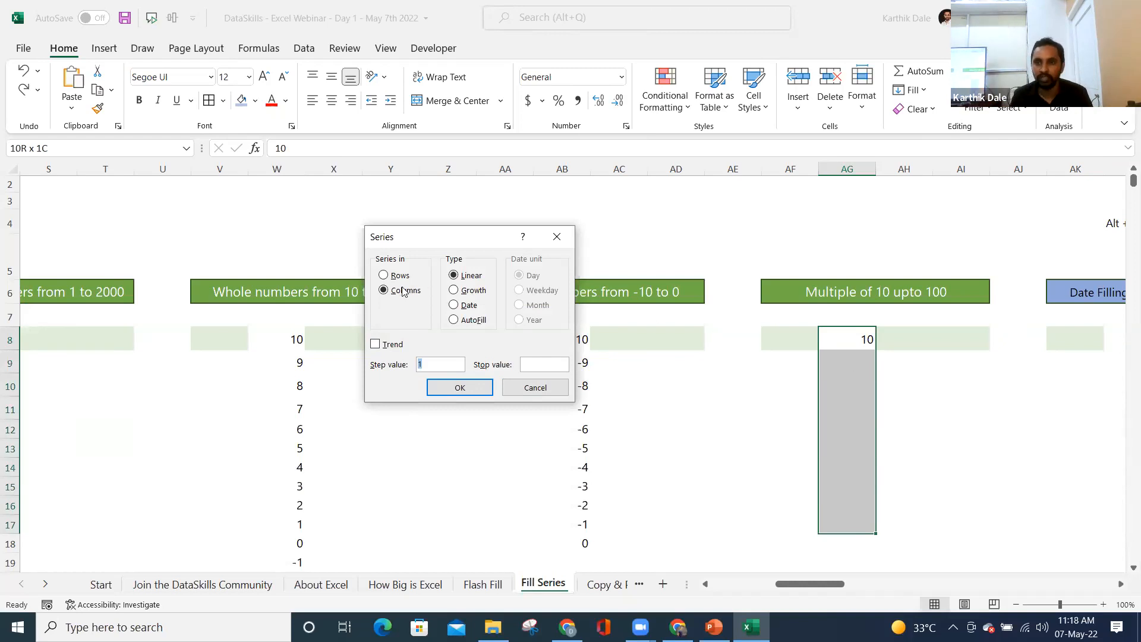
# - Set the step value to 10 and fill the range with 10 through 100
pyautogui.click(438, 361)
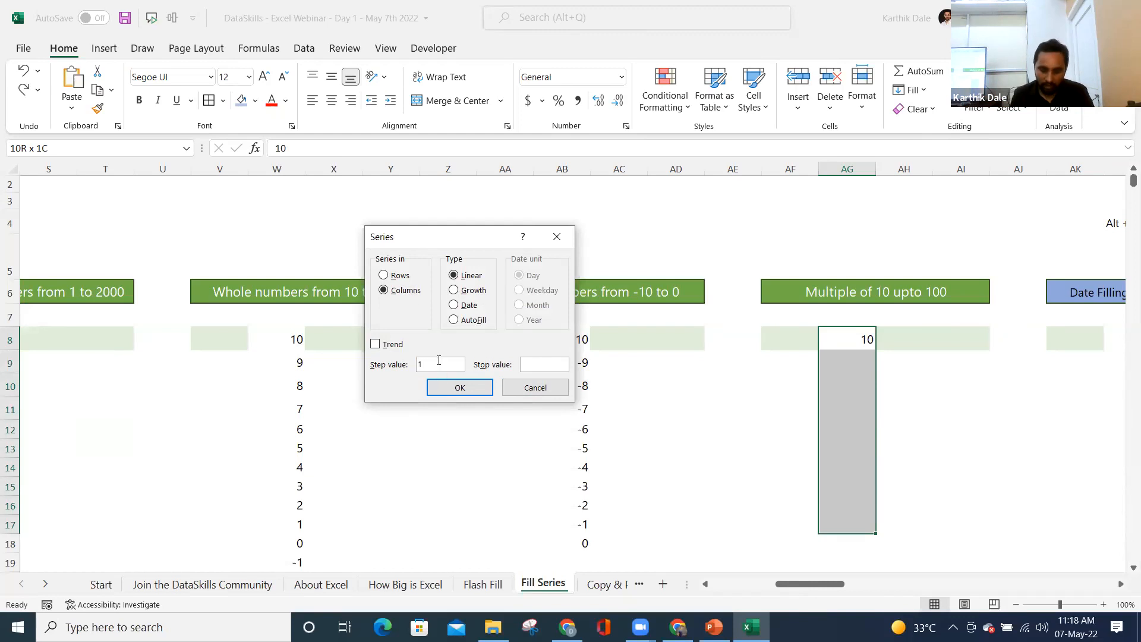
pyautogui.write('0')
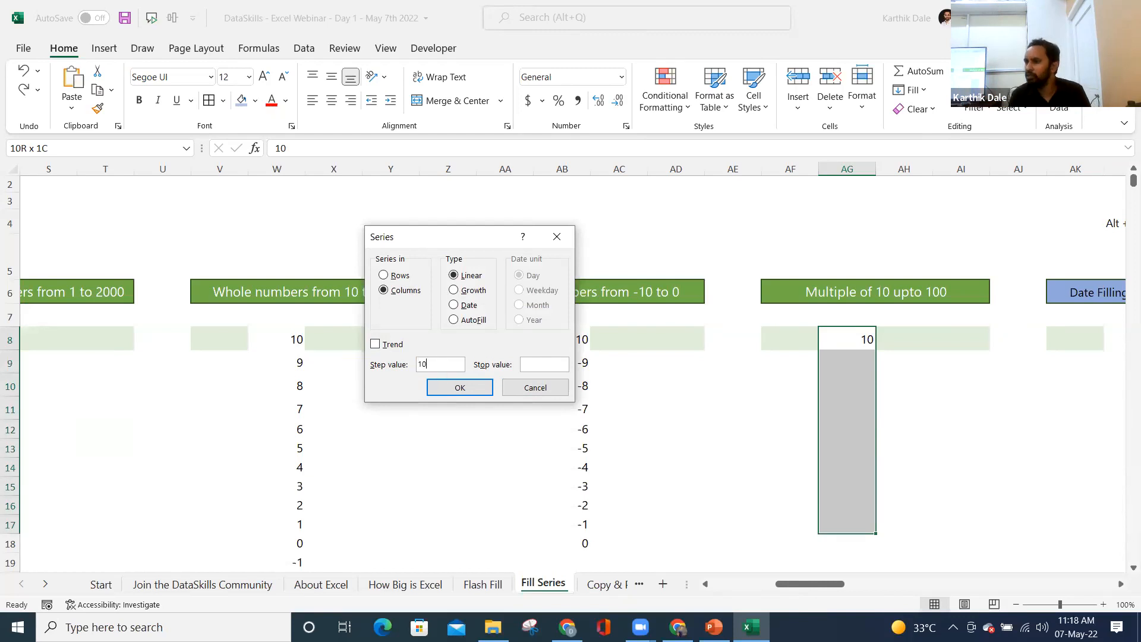
pyautogui.press('BackSpace')
pyautogui.press('BackSpace')
pyautogui.write('5')
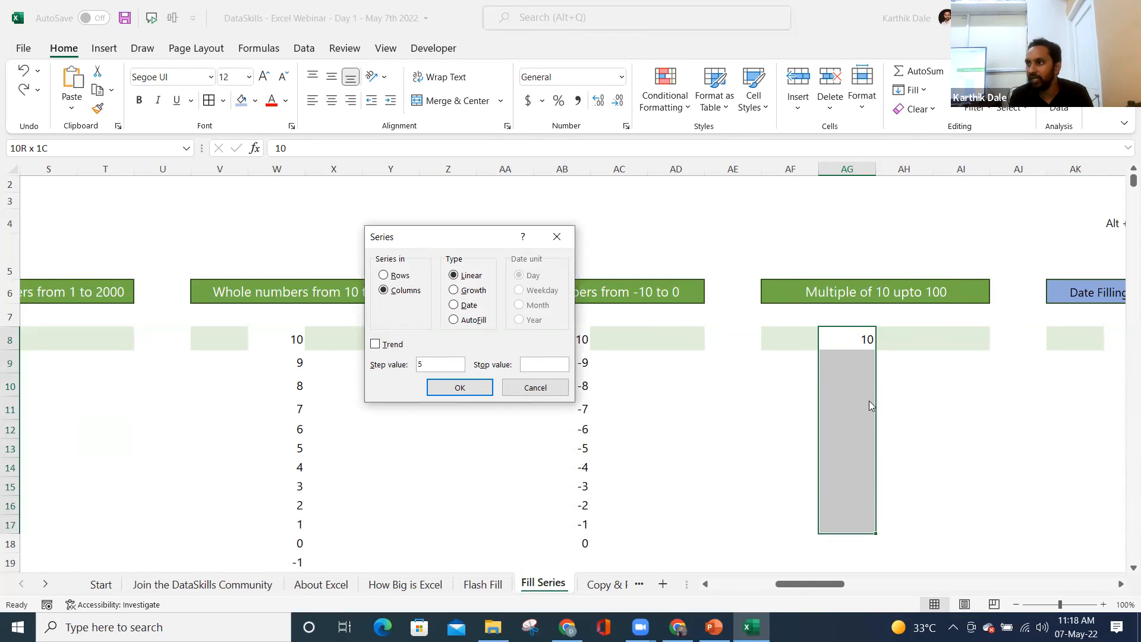
pyautogui.click(430, 365)
pyautogui.press('BackSpace')
pyautogui.write('10')
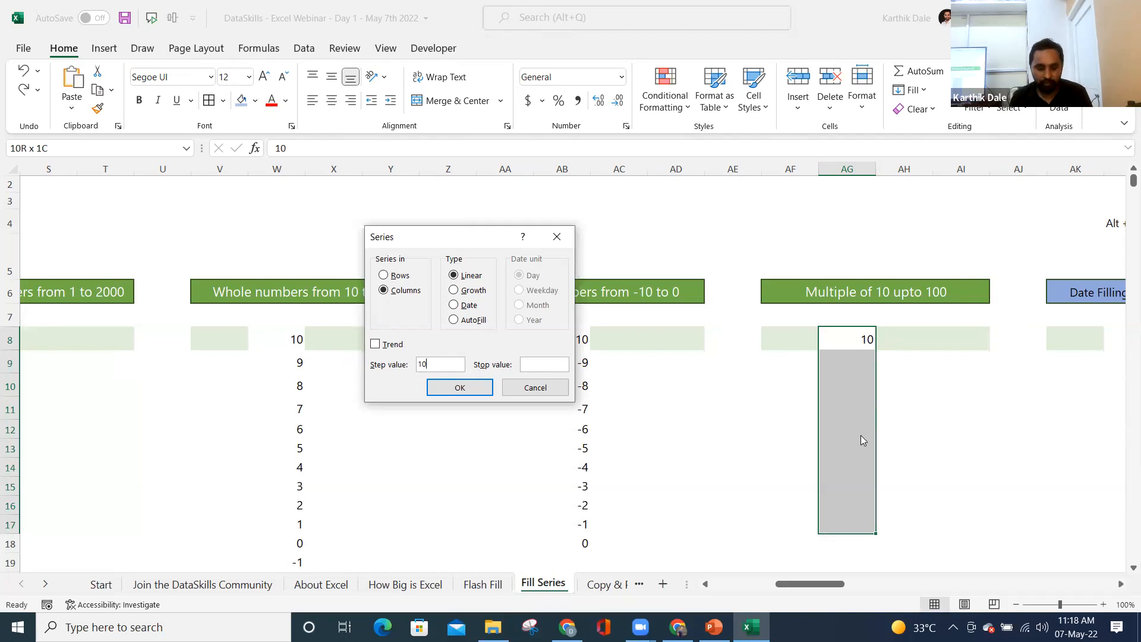
pyautogui.click(462, 383)
pyautogui.press('alt')
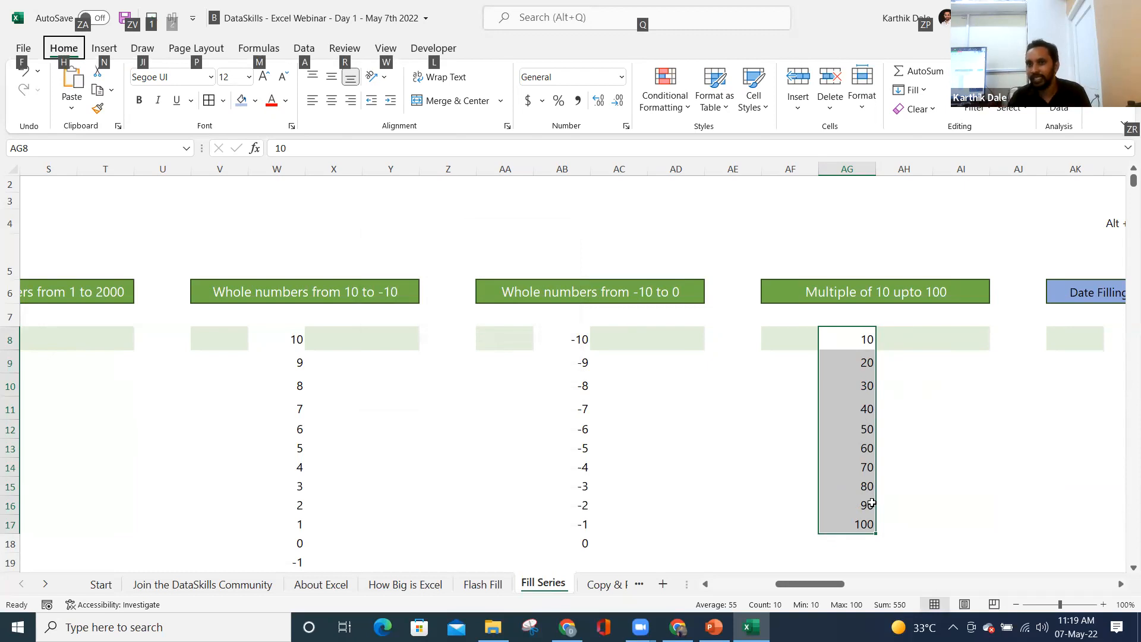
pyautogui.press('alt')
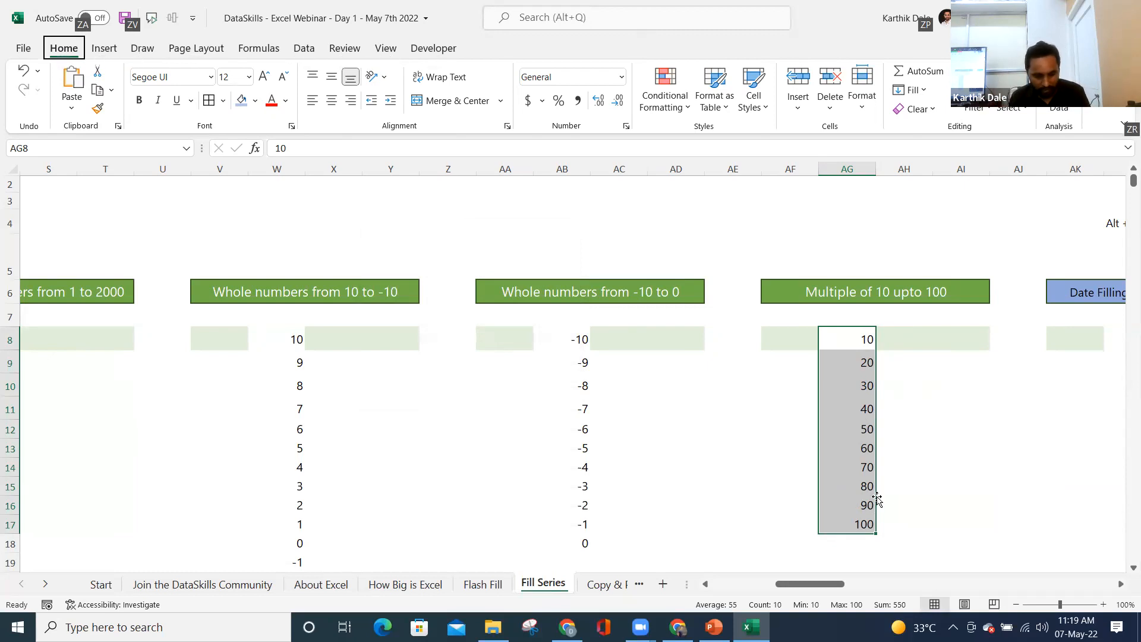
# - Select AG8:AG19 and fill it with a linear series of step 10
pyautogui.moveTo(876, 533); pyautogui.dragTo(856, 345)
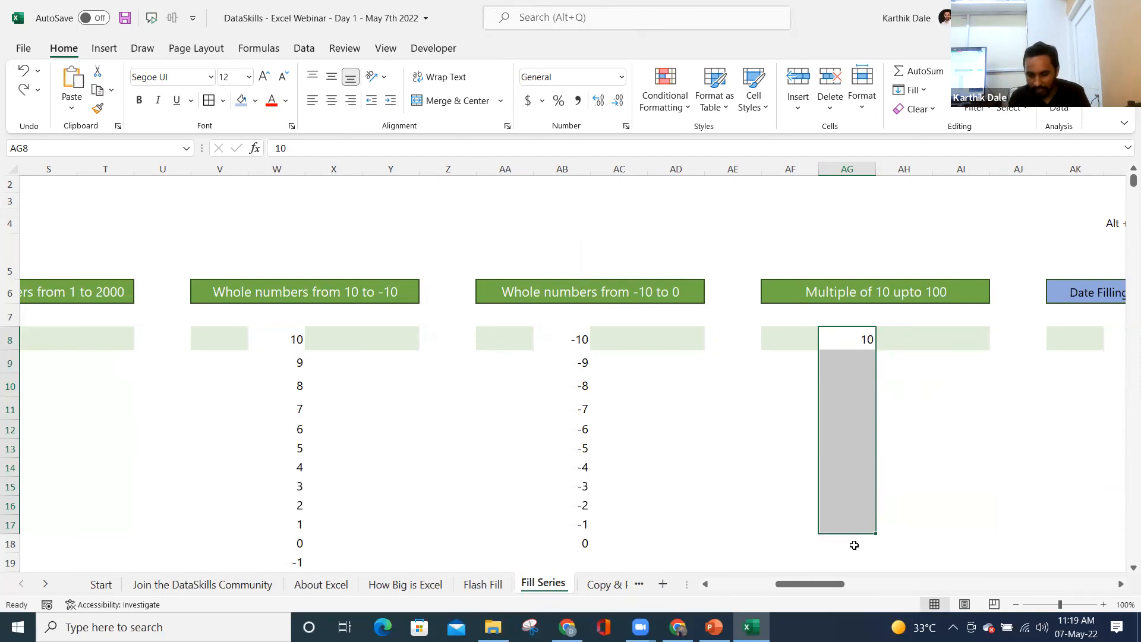
pyautogui.scroll(-1, 854, 550)
pyautogui.keyDown('shift'); pyautogui.click(851, 508); pyautogui.keyUp('shift')
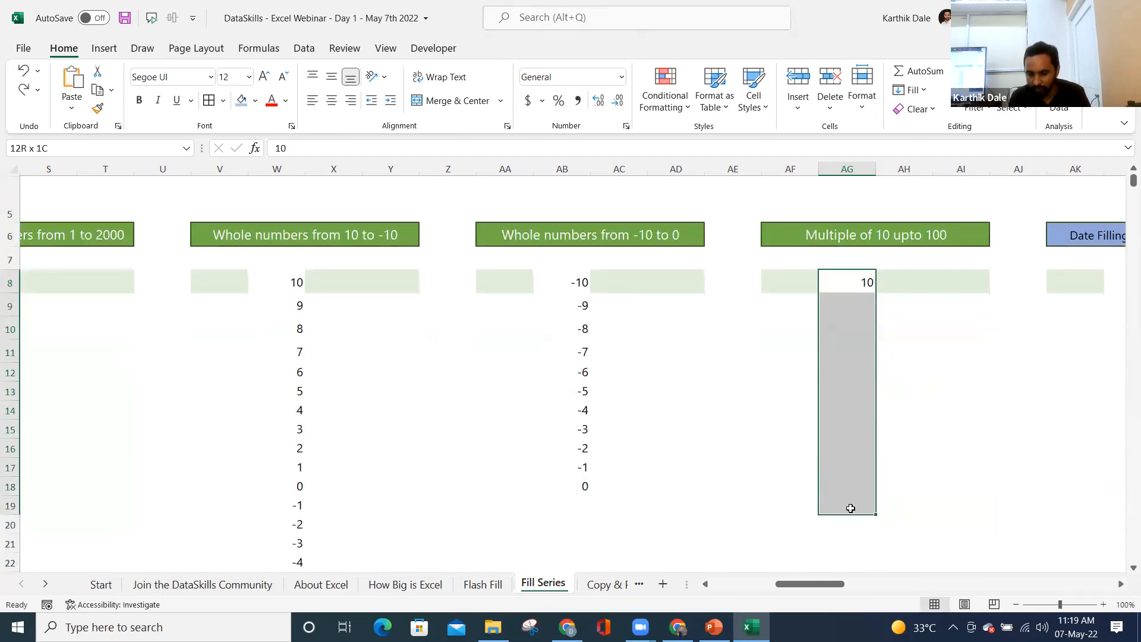
pyautogui.hotkey('alt', 'h')
pyautogui.write('fis')
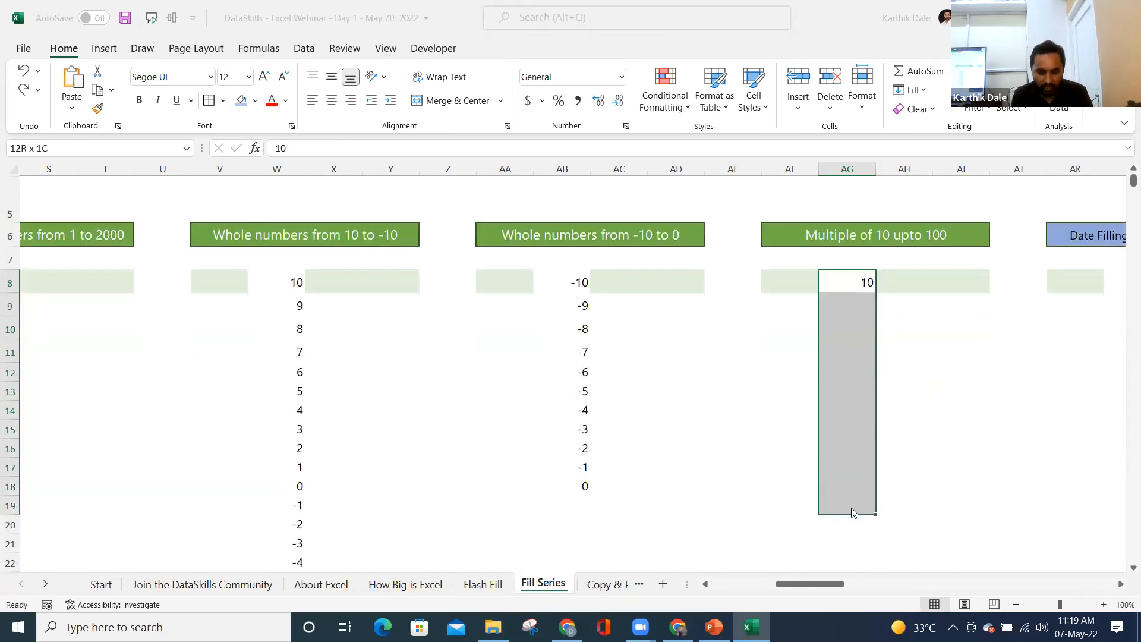
pyautogui.write('10')
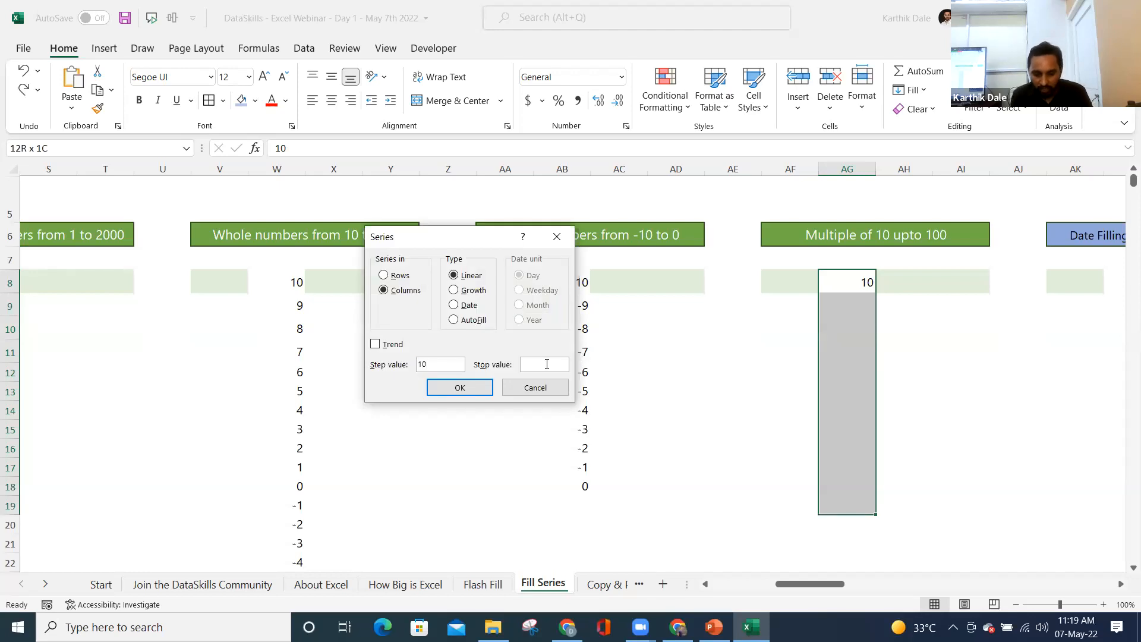
pyautogui.press('Return')
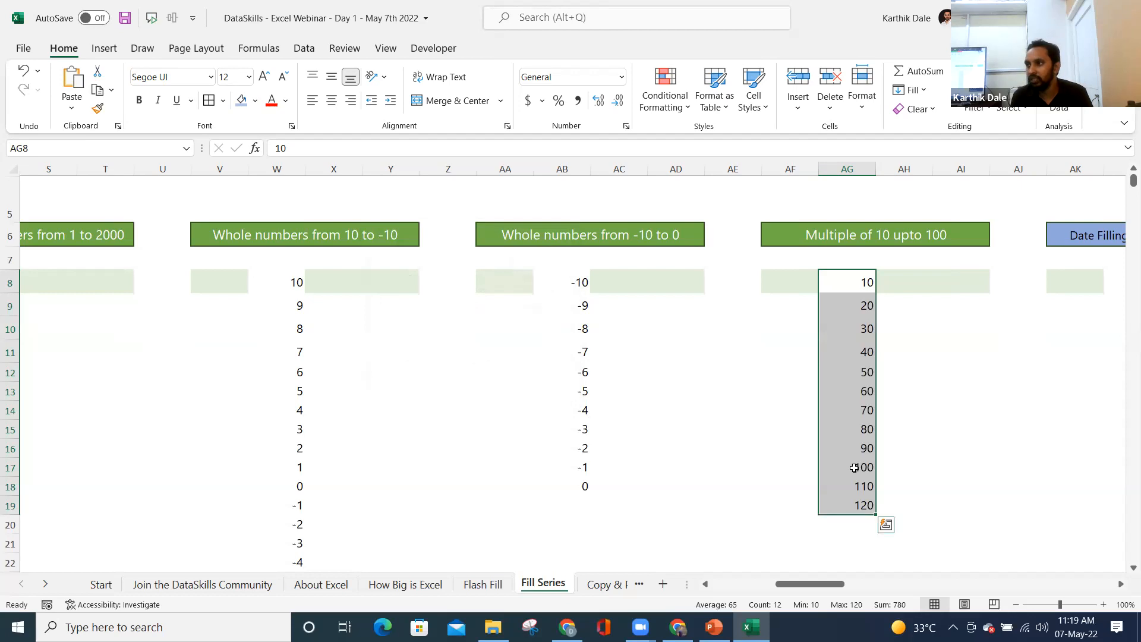
# - Undo, retry the step-10 series with stop value 100, then undo that too
pyautogui.hotkey('ctrl', 'z')
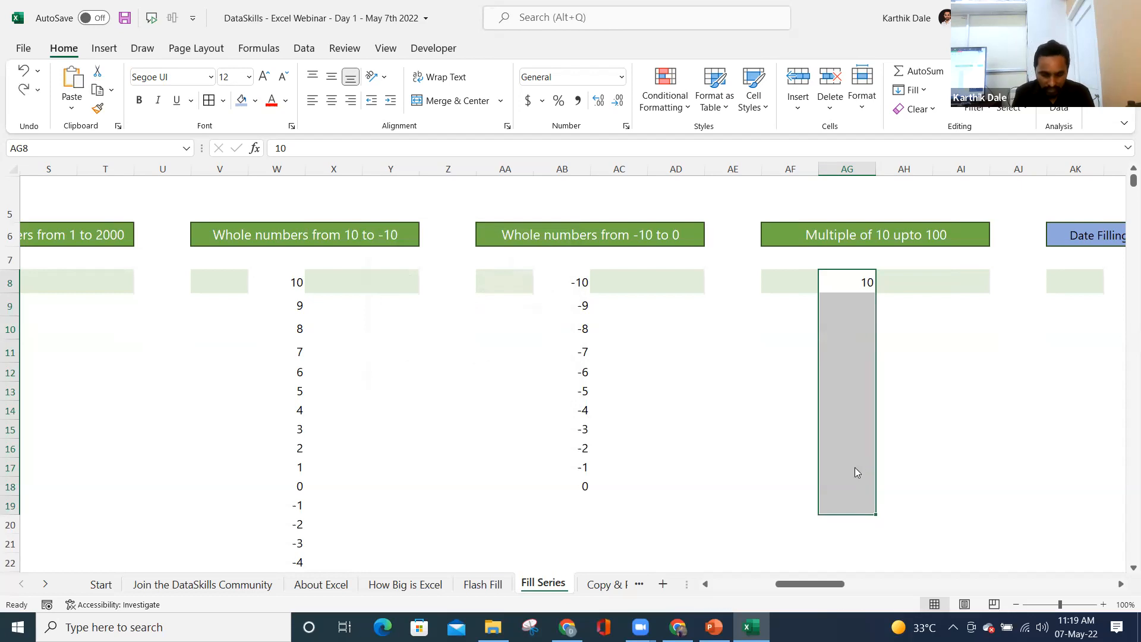
pyautogui.hotkey('alt', 'h')
pyautogui.press('f')
pyautogui.press('i')
pyautogui.press('s')
pyautogui.click(442, 368)
pyautogui.write('0')
pyautogui.press('Tab')
pyautogui.write('100')
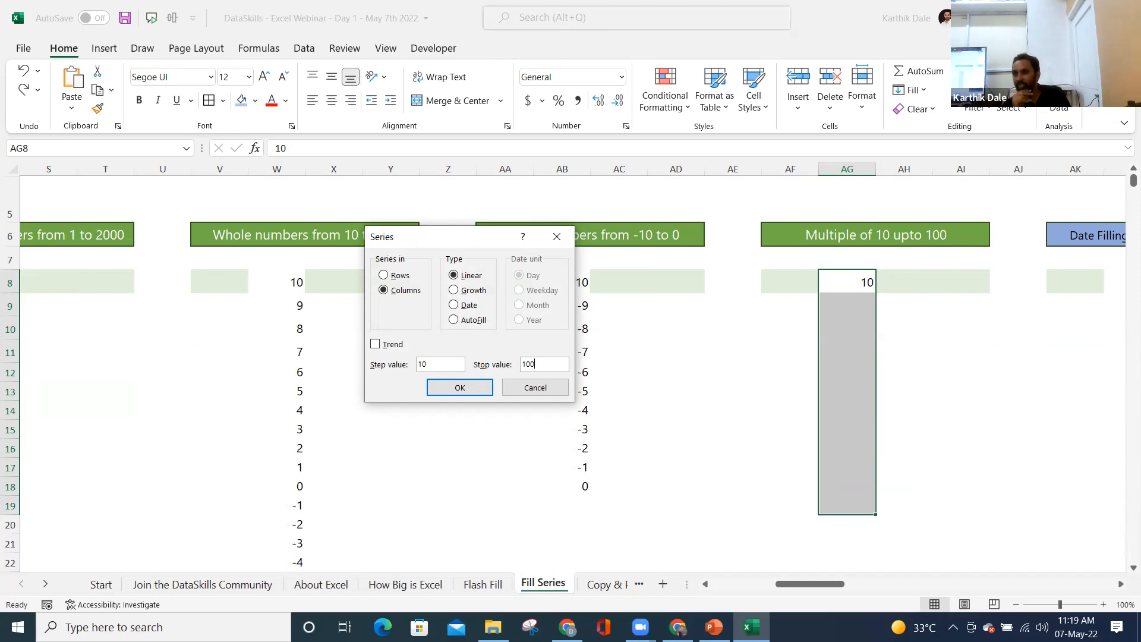
pyautogui.click(459, 389)
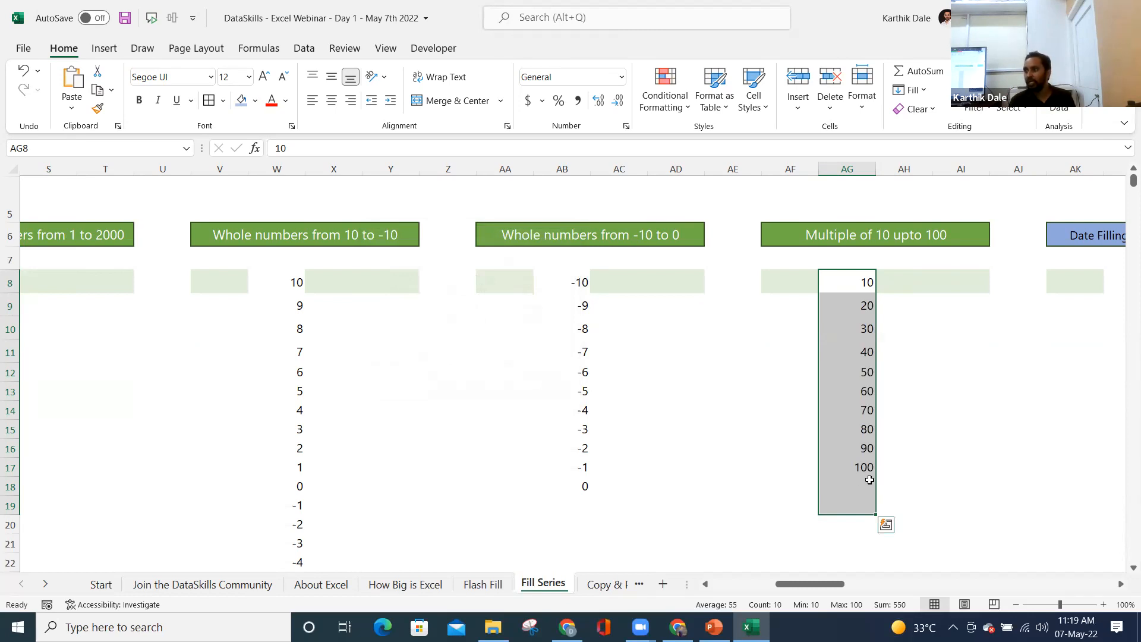
pyautogui.hotkey('ctrl', 'z')
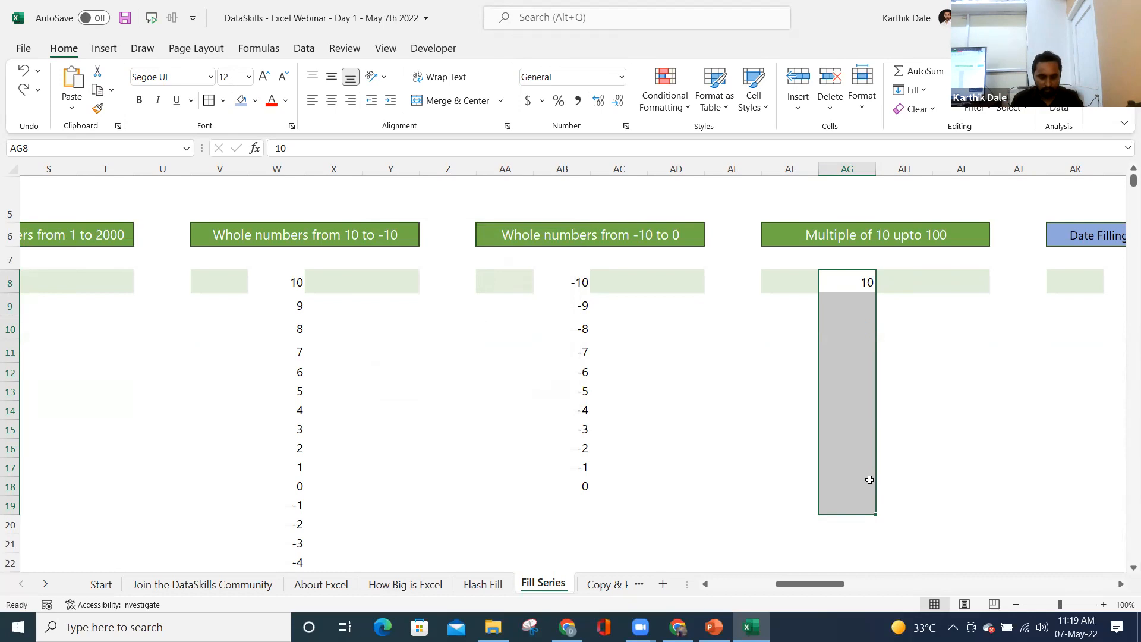
# - Apply the Linear series with step 10 and stop value 150, giving 10 through 120
pyautogui.hotkey('alt', 'h')
pyautogui.write('fis')
pyautogui.write('10')
pyautogui.write('15')
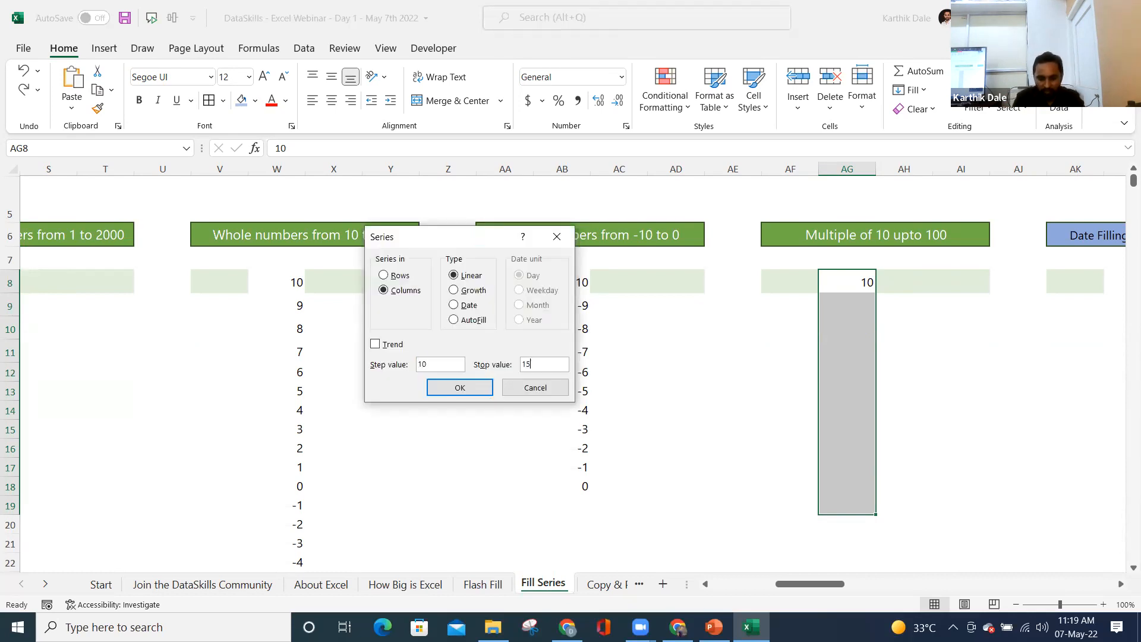
pyautogui.write('0')
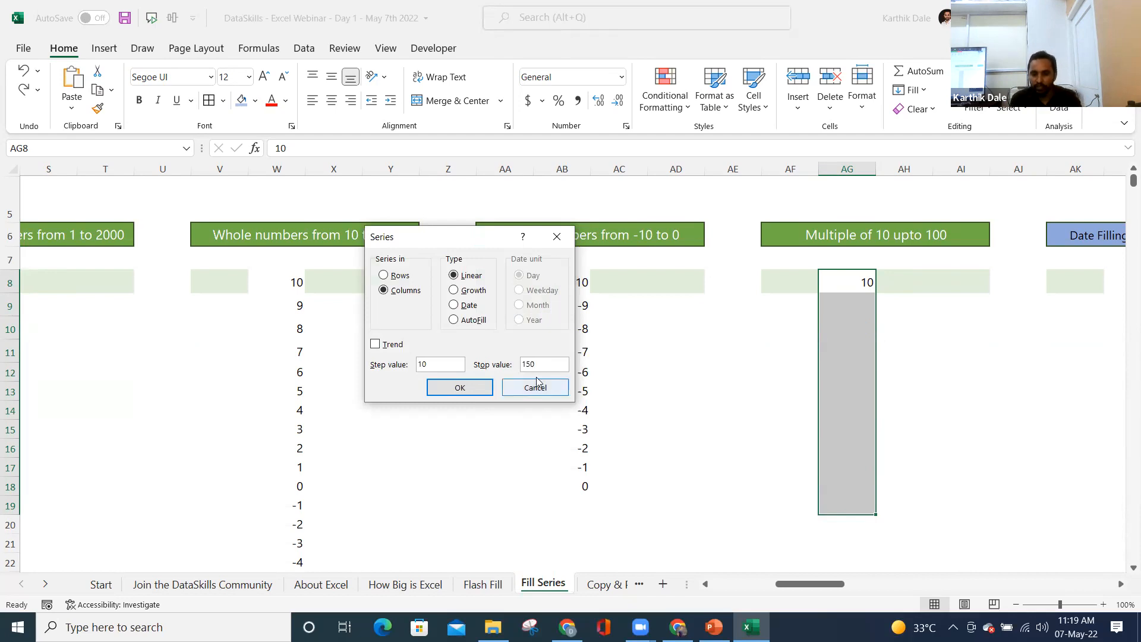
pyautogui.click(491, 390)
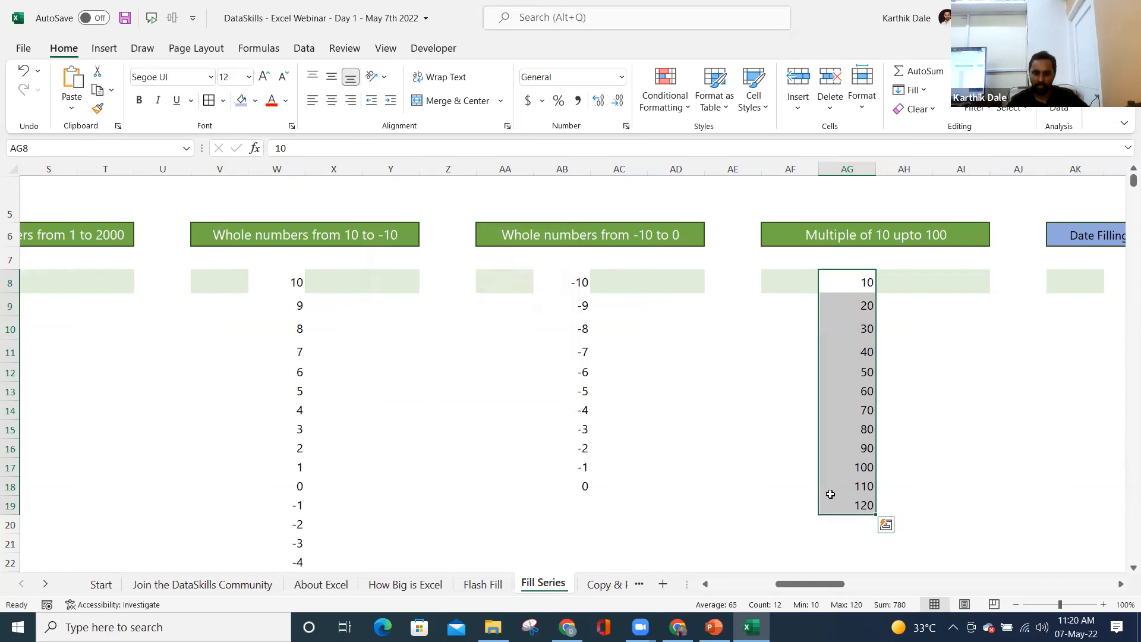
pyautogui.press('Right')
pyautogui.press('Right')
pyautogui.press('Right')
pyautogui.press('Right')
pyautogui.press('Right')
pyautogui.press('Right')
pyautogui.press('Right')
pyautogui.press('Right')
pyautogui.press('Right')
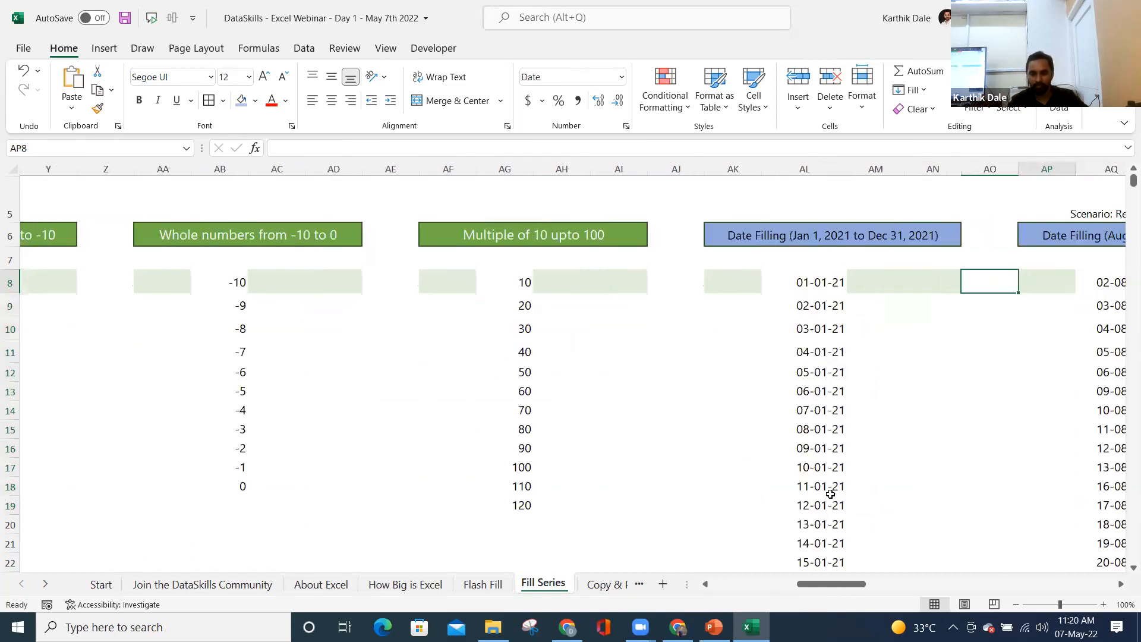
# - Delete all dates below 01-01-21 in the Date Filling column, from AL9 down
pyautogui.press('Right')
pyautogui.press('Left')
pyautogui.press('Left')
pyautogui.press('Left')
pyautogui.press('Left')
pyautogui.press('Left')
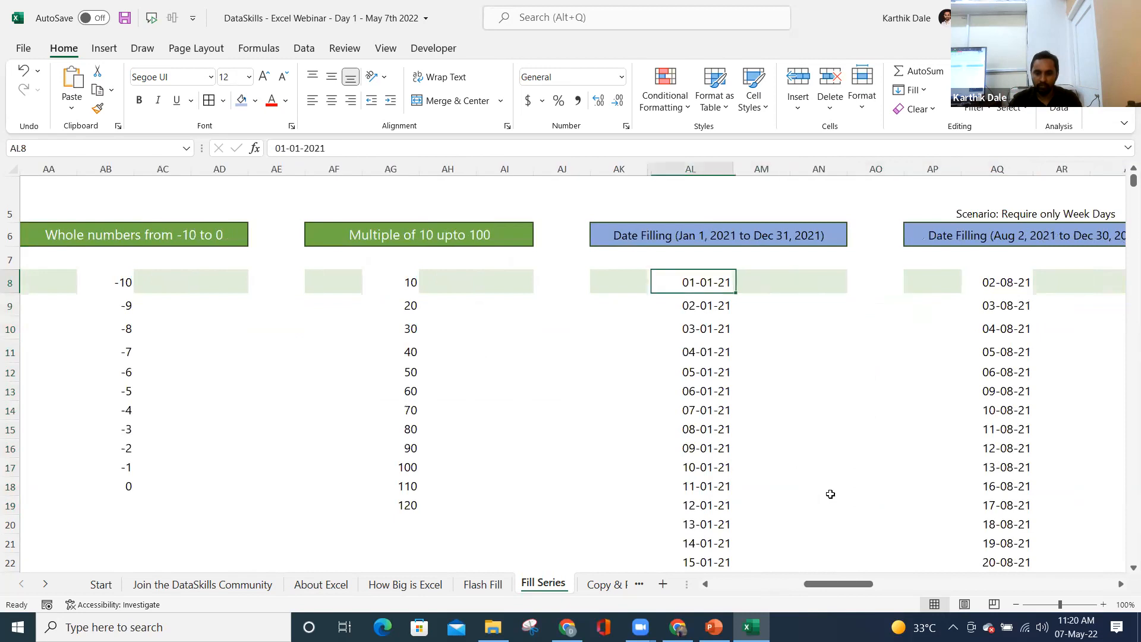
pyautogui.press('Up')
pyautogui.press('Up')
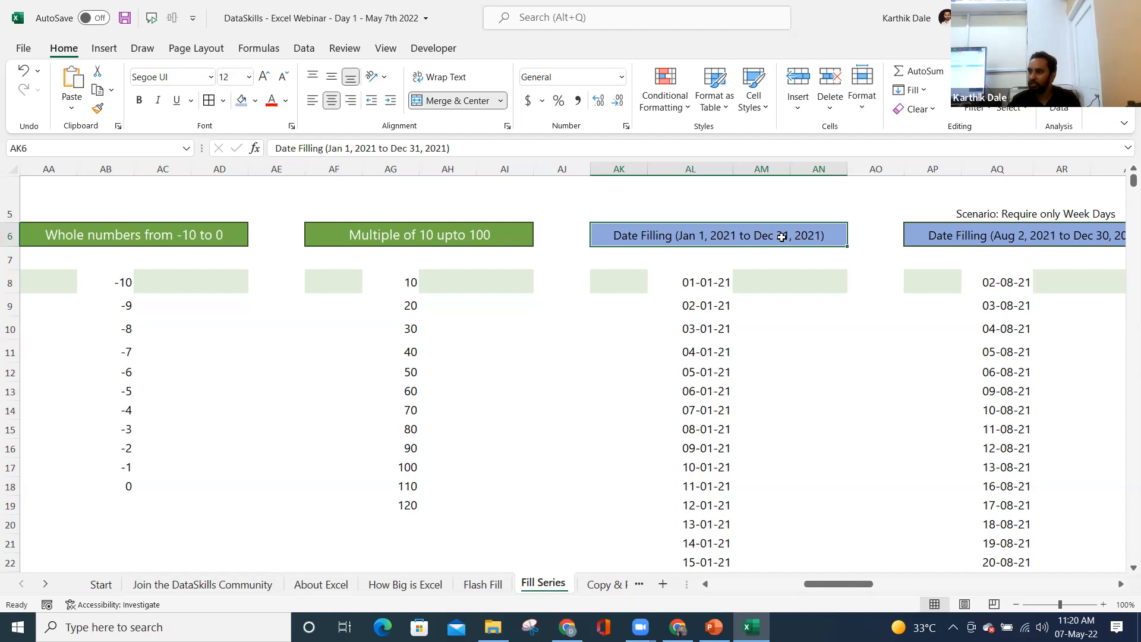
pyautogui.click(707, 298)
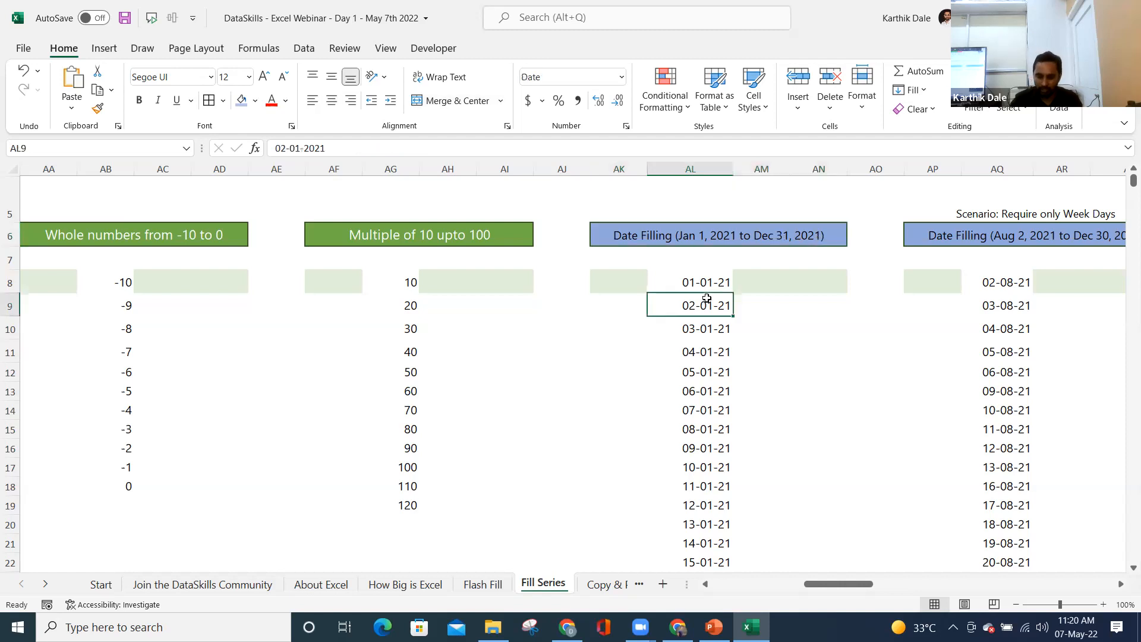
pyautogui.hotkey('ctrl', 'shift', 'Down')
pyautogui.press('Delete')
# - From AL8, set the Series dialog to Columns, Date type, Day unit, step value 1
pyautogui.press('Up')
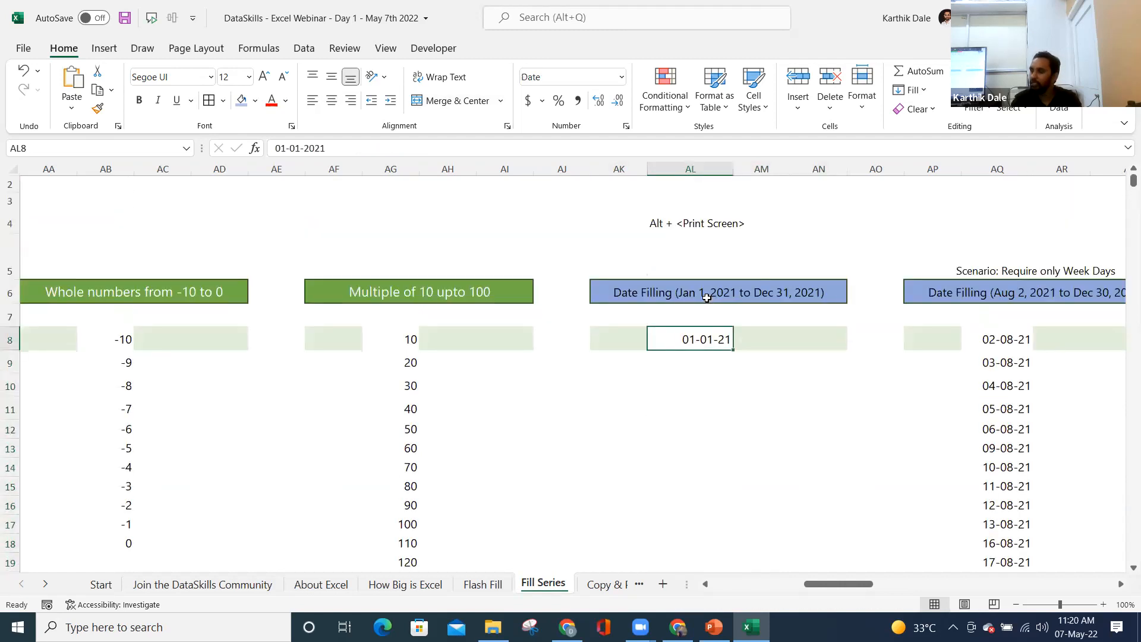
pyautogui.hotkey('alt', 'h')
pyautogui.press('f')
pyautogui.press('i')
pyautogui.press('s')
pyautogui.click(404, 291)
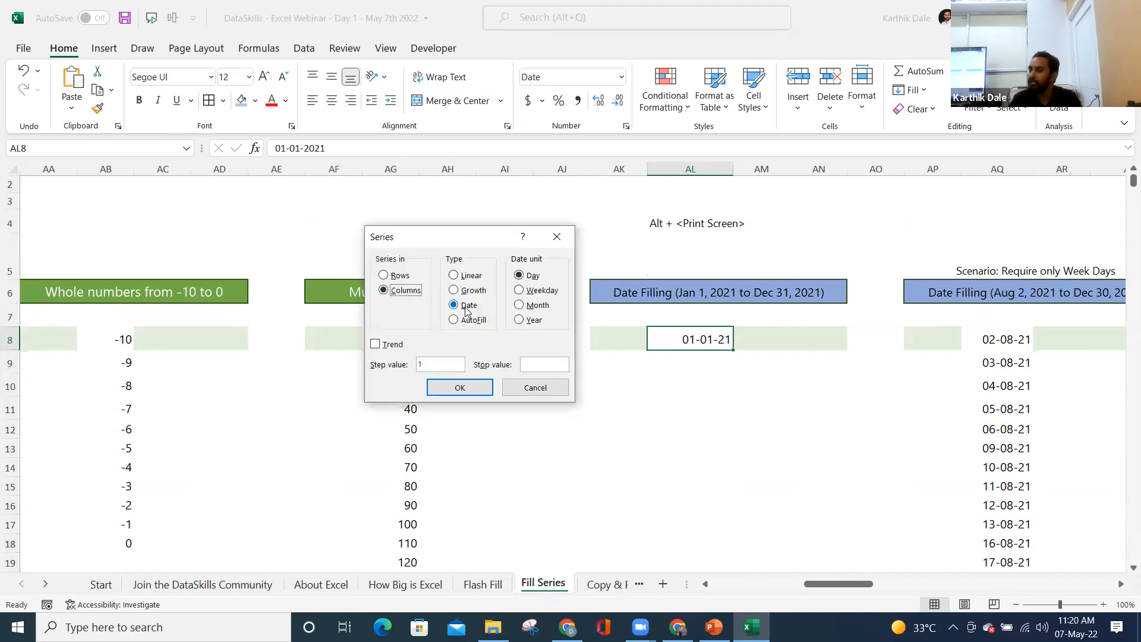
pyautogui.click(468, 278)
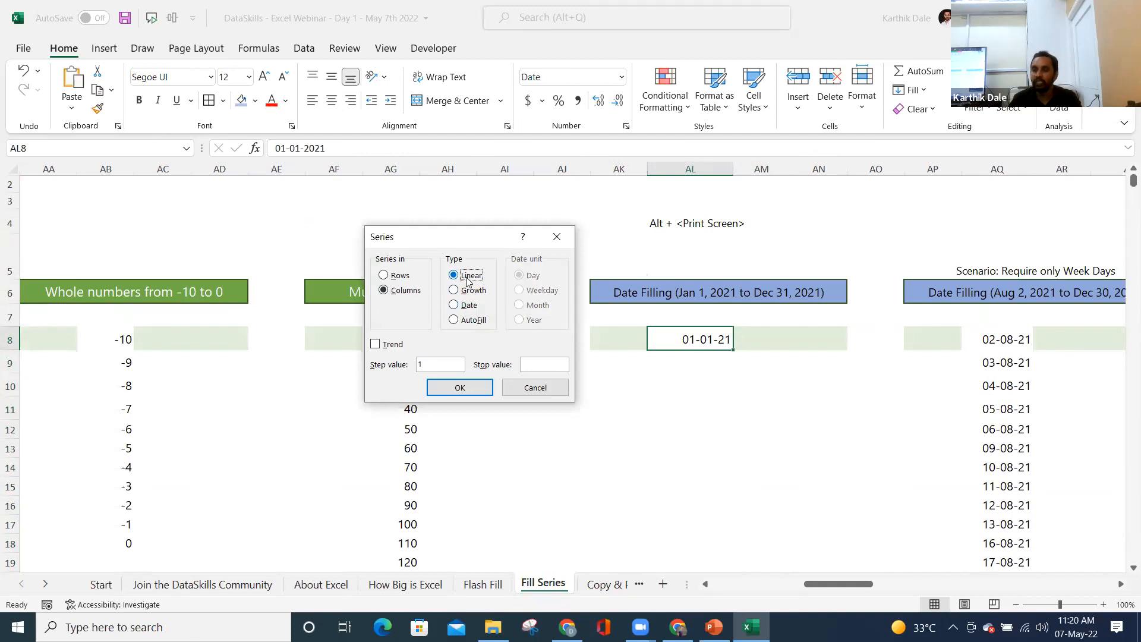
pyautogui.click(469, 306)
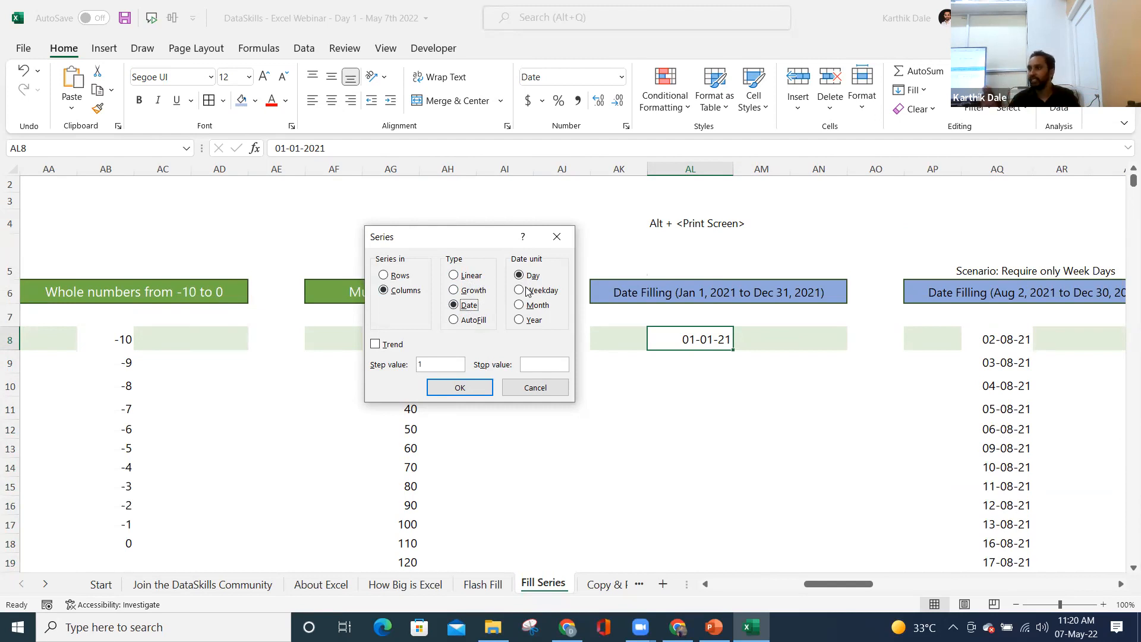
pyautogui.click(534, 306)
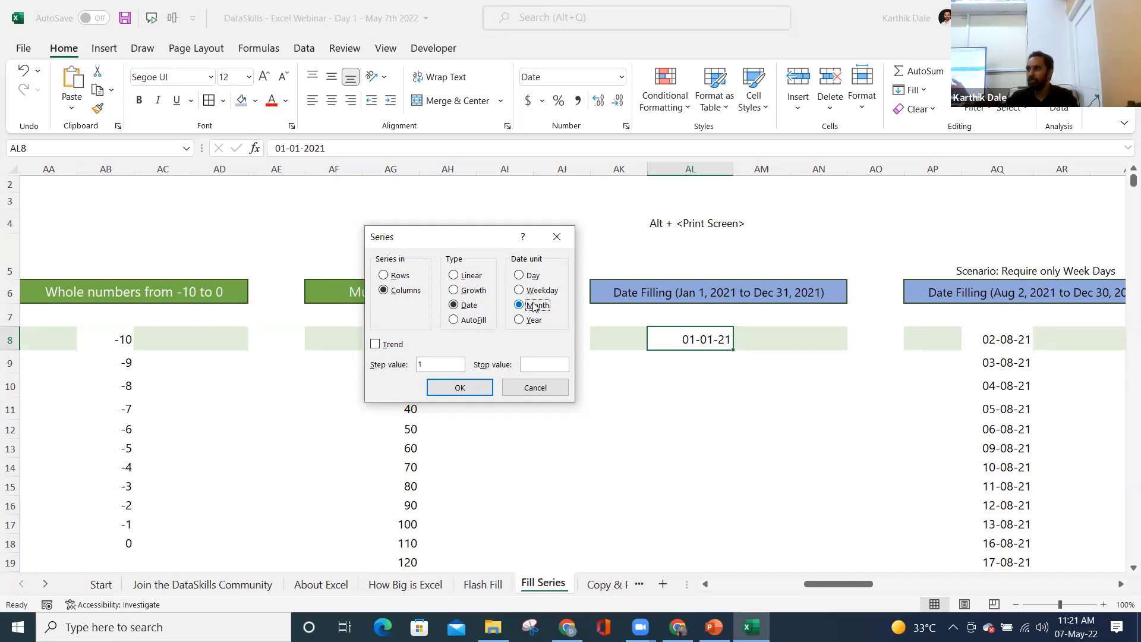
pyautogui.click(533, 276)
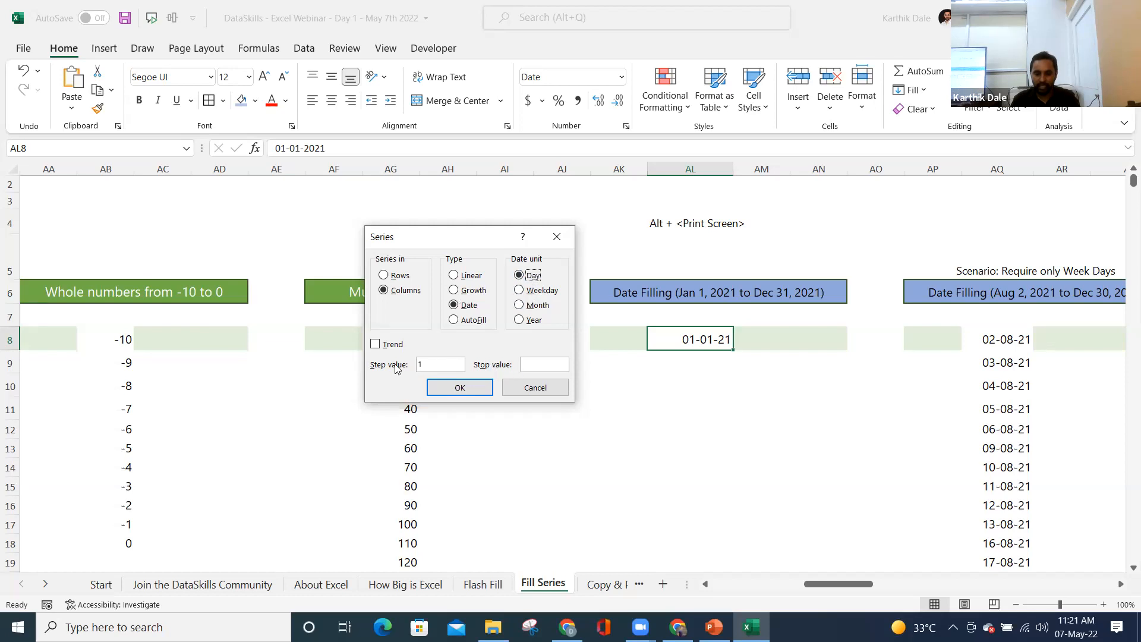
pyautogui.moveTo(430, 364); pyautogui.dragTo(417, 367)
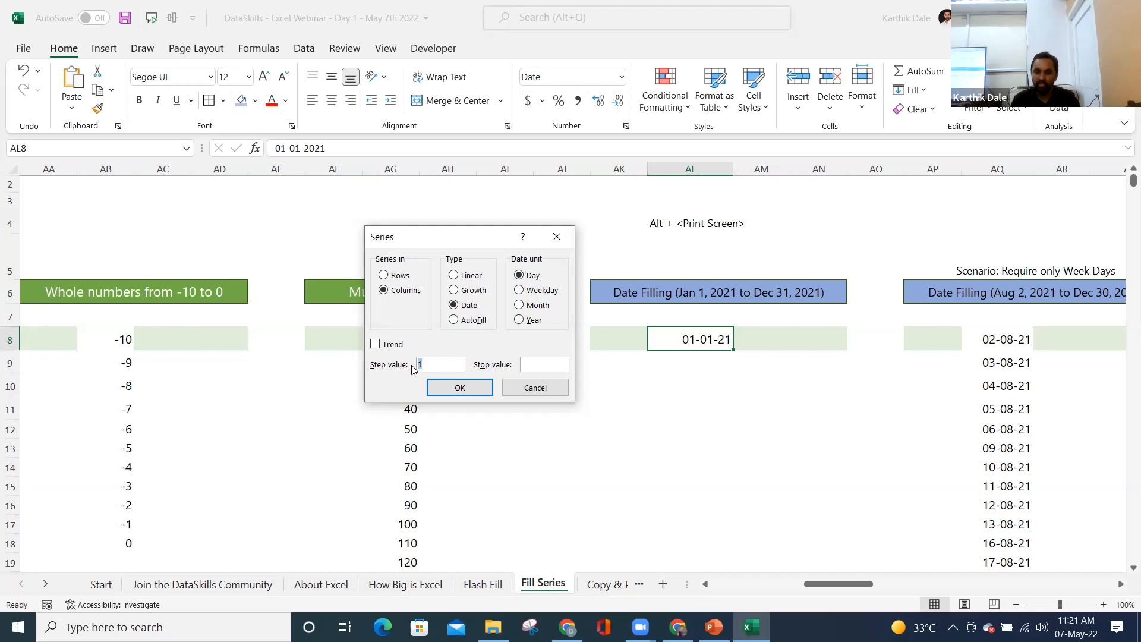
pyautogui.click(541, 364)
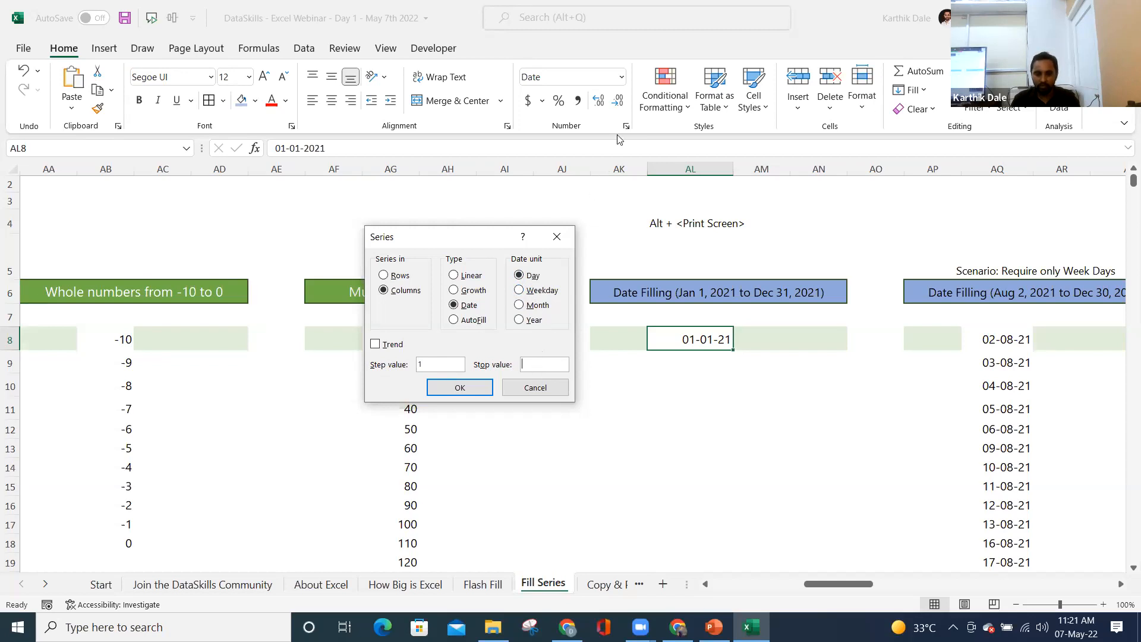
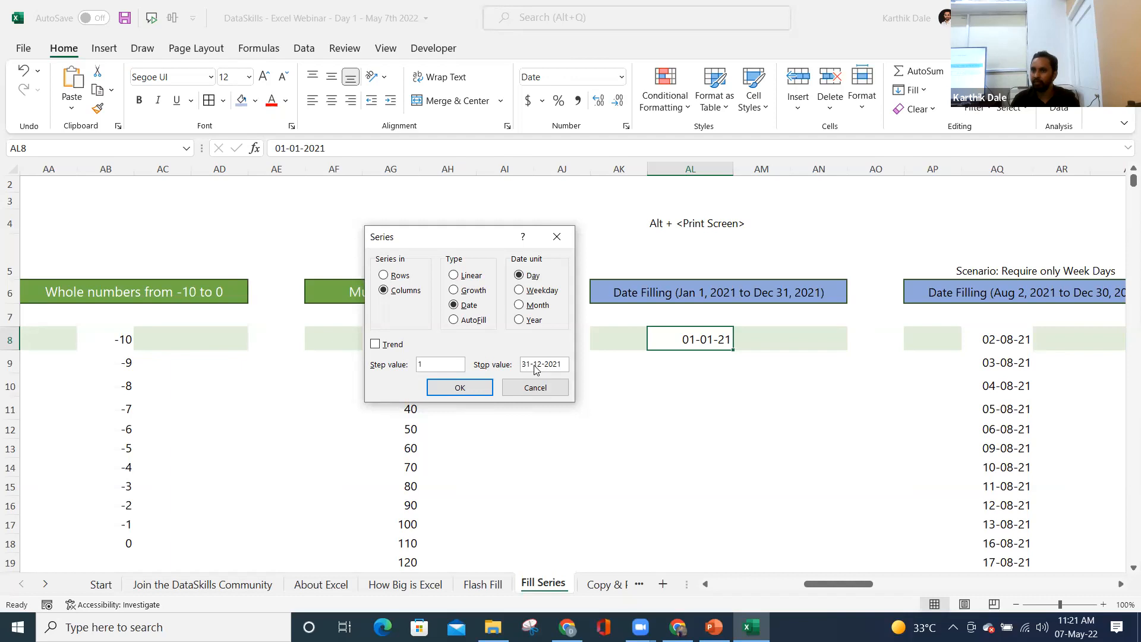
# - Fill column AL with daily dates from 01-01-21 through 31-12-21
pyautogui.click(459, 387)
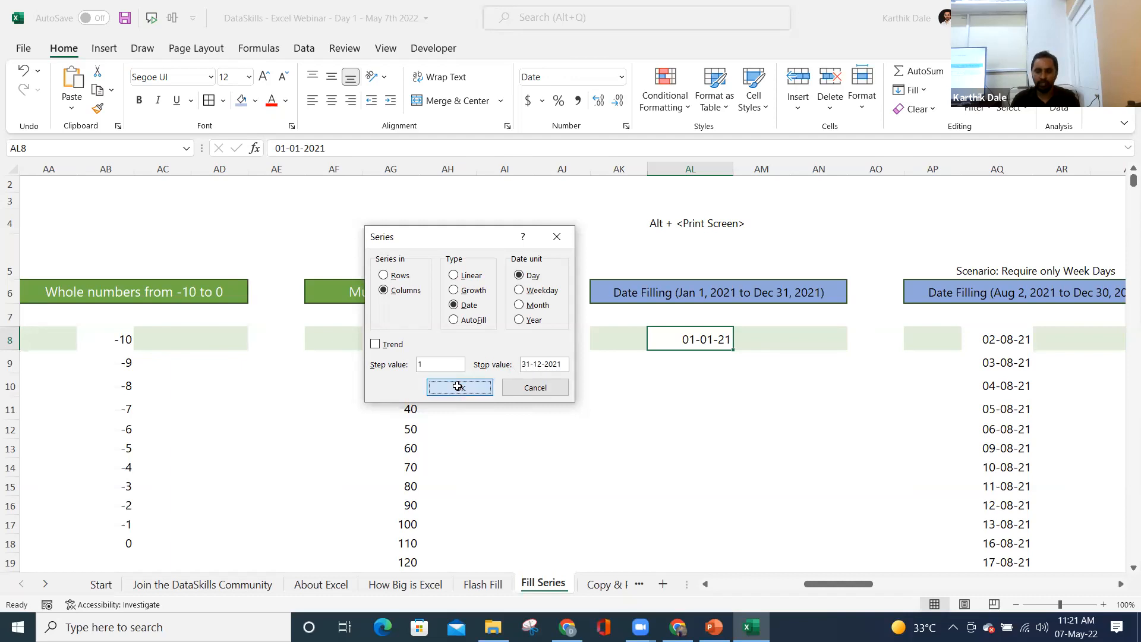
pyautogui.press('alt')
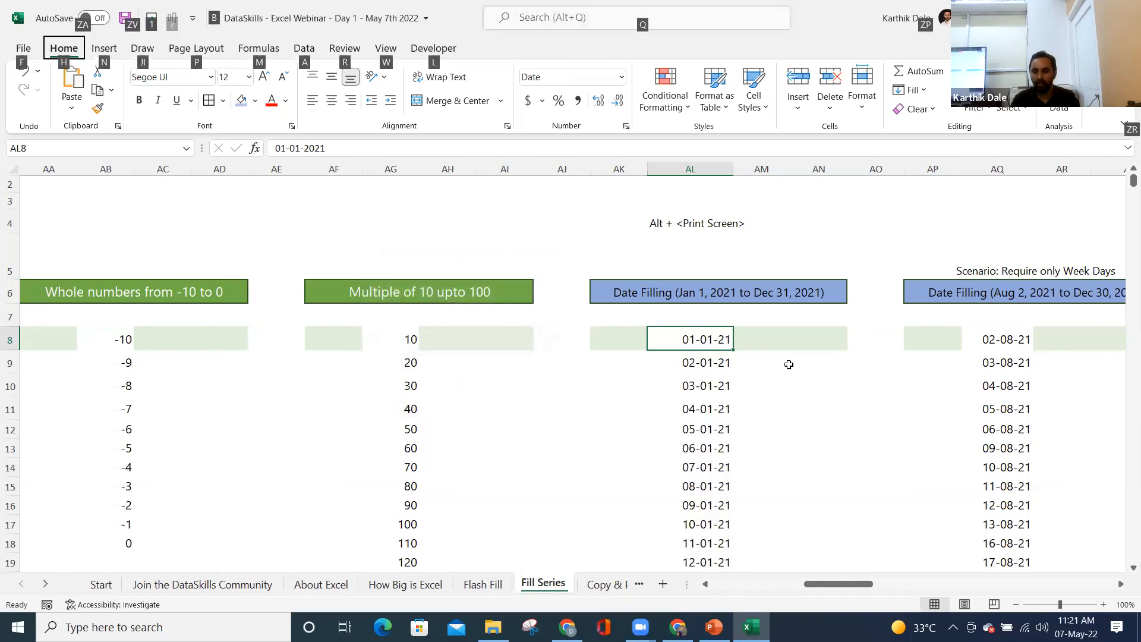
pyautogui.click(701, 378)
# - Verify the AL dates end at 31-12-21, return to AL8, and save the workbook
pyautogui.click(696, 344)
pyautogui.hotkey('ctrl', 'Down')
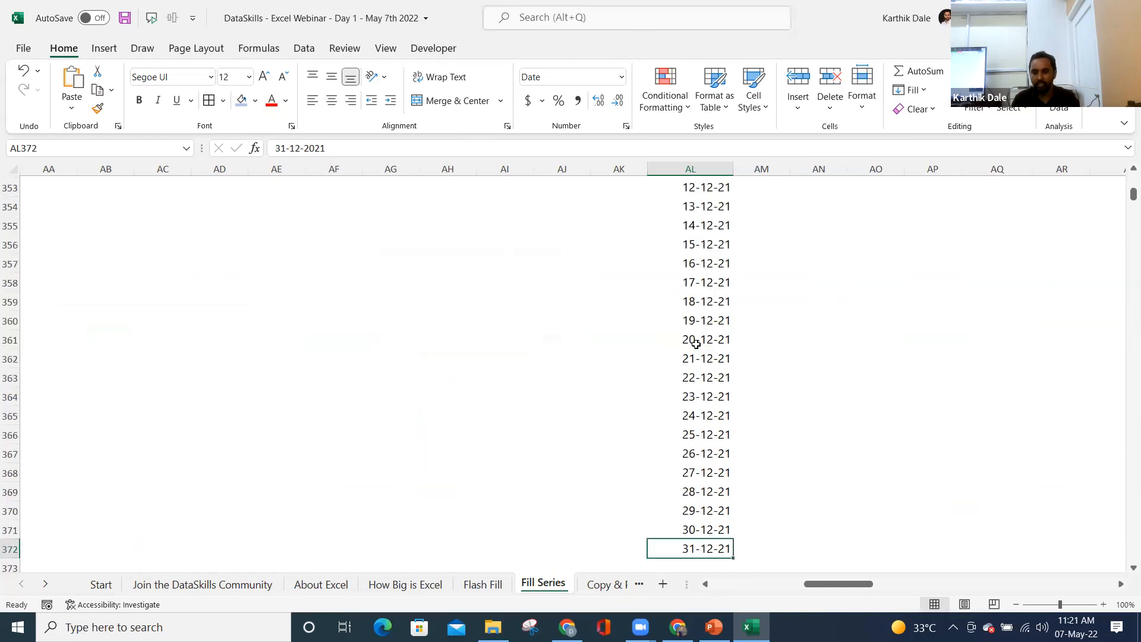
pyautogui.scroll(-1, 696, 343)
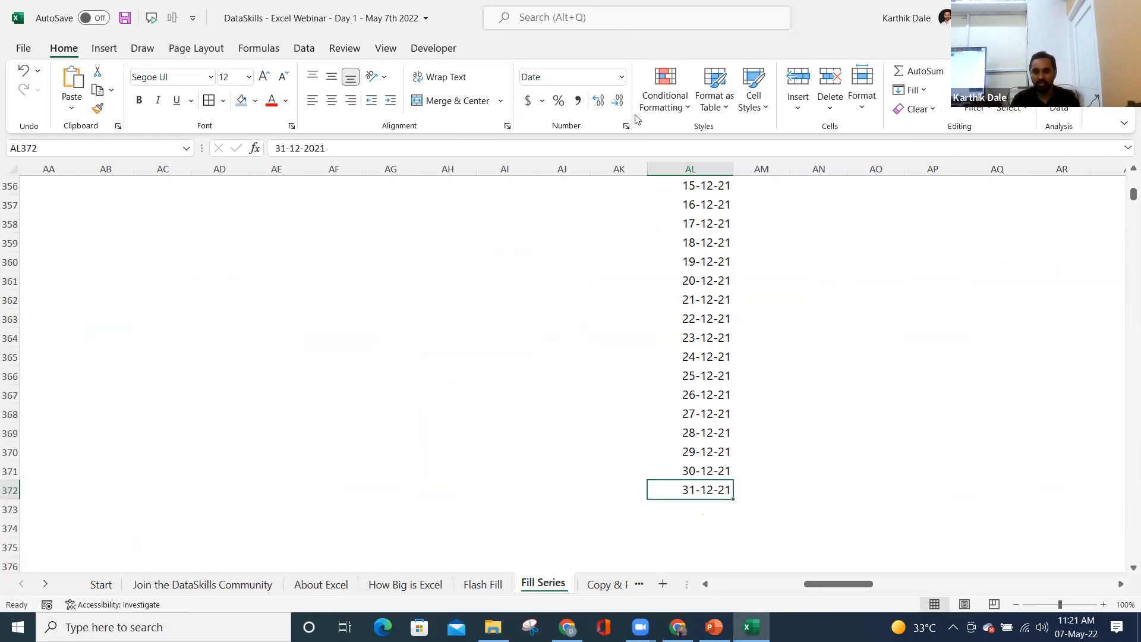
pyautogui.click(700, 312)
pyautogui.hotkey('ctrl', 'Up')
pyautogui.hotkey('ctrl', 'Up')
pyautogui.hotkey('ctrl', 'Down')
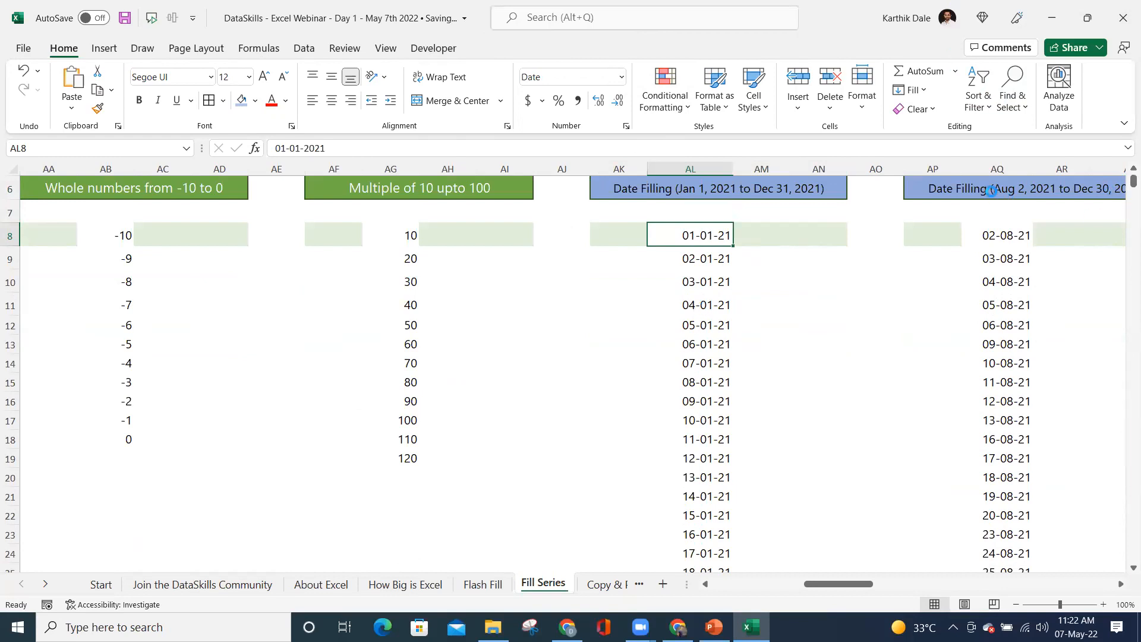
pyautogui.press('Right')
pyautogui.press('Right')
pyautogui.press('Right')
pyautogui.press('Right')
pyautogui.press('Right')
pyautogui.press('Right')
pyautogui.click(961, 188)
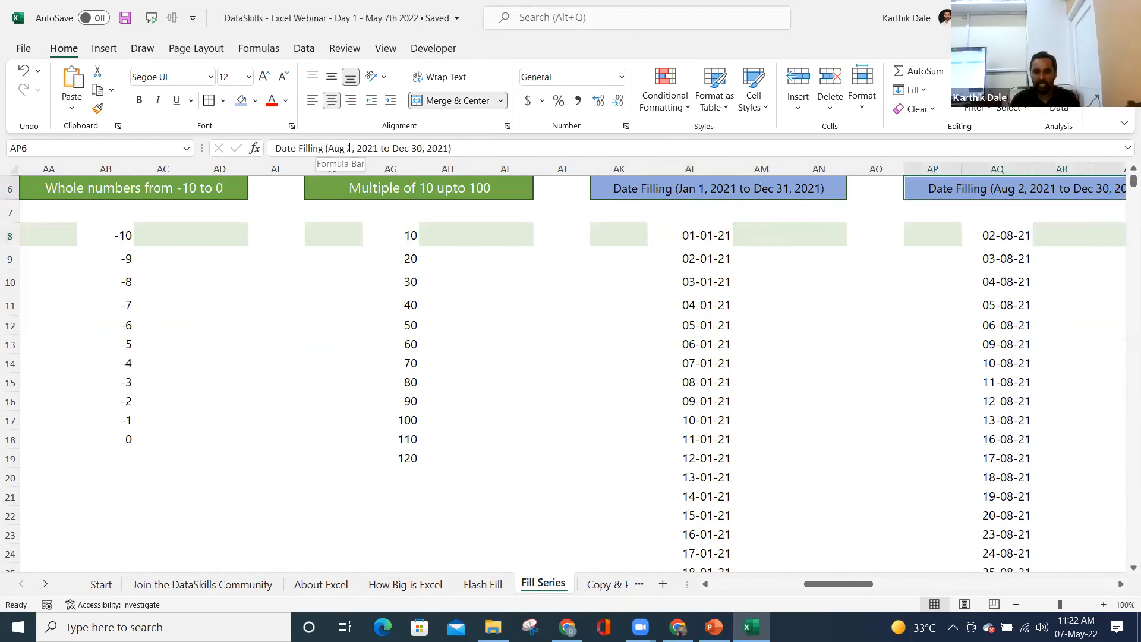
pyautogui.click(998, 235)
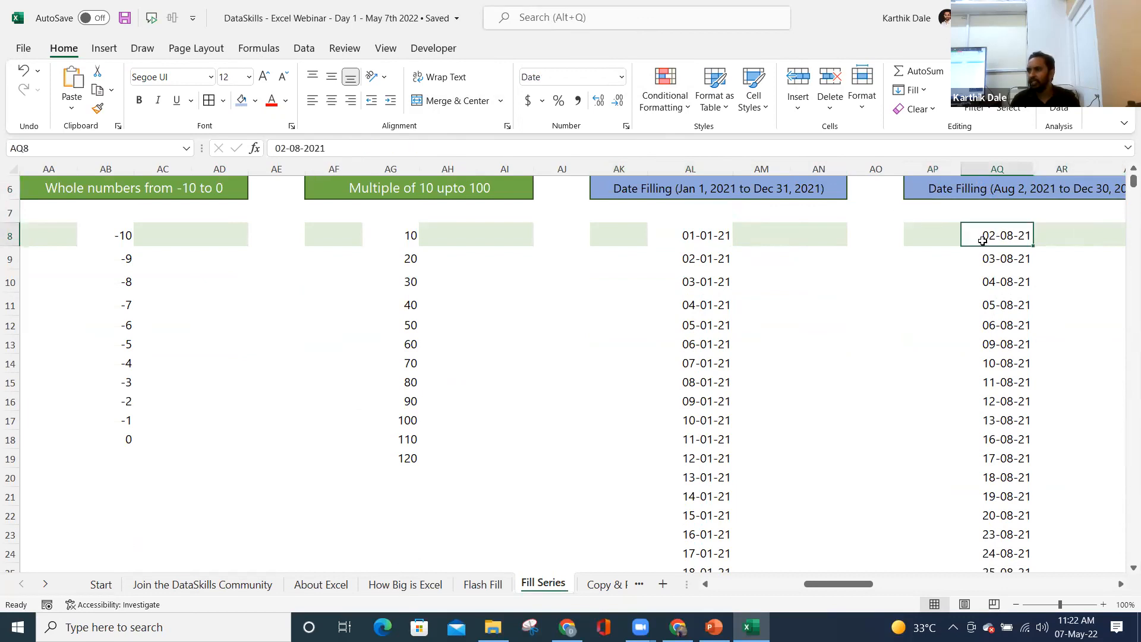
pyautogui.click(992, 258)
pyautogui.click(994, 282)
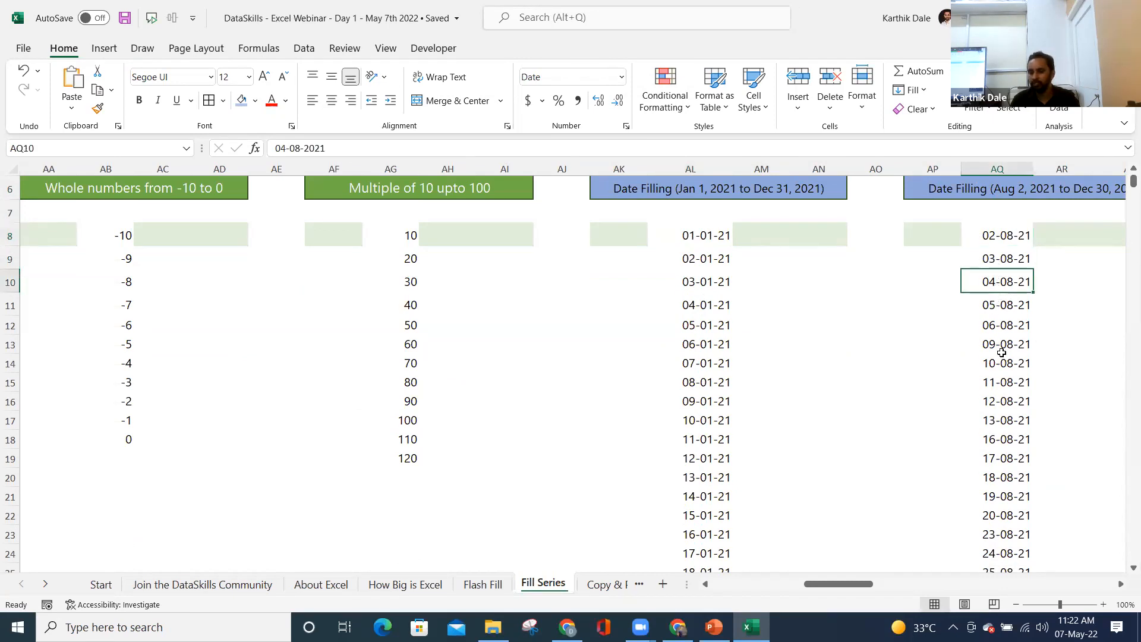
pyautogui.click(1001, 331)
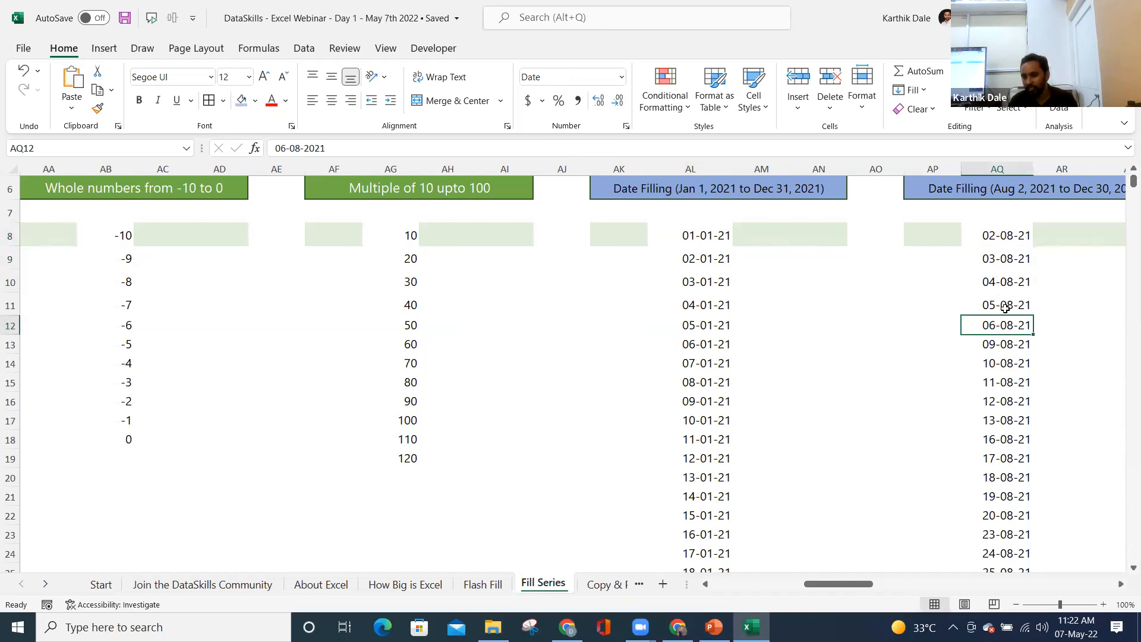
pyautogui.click(1002, 345)
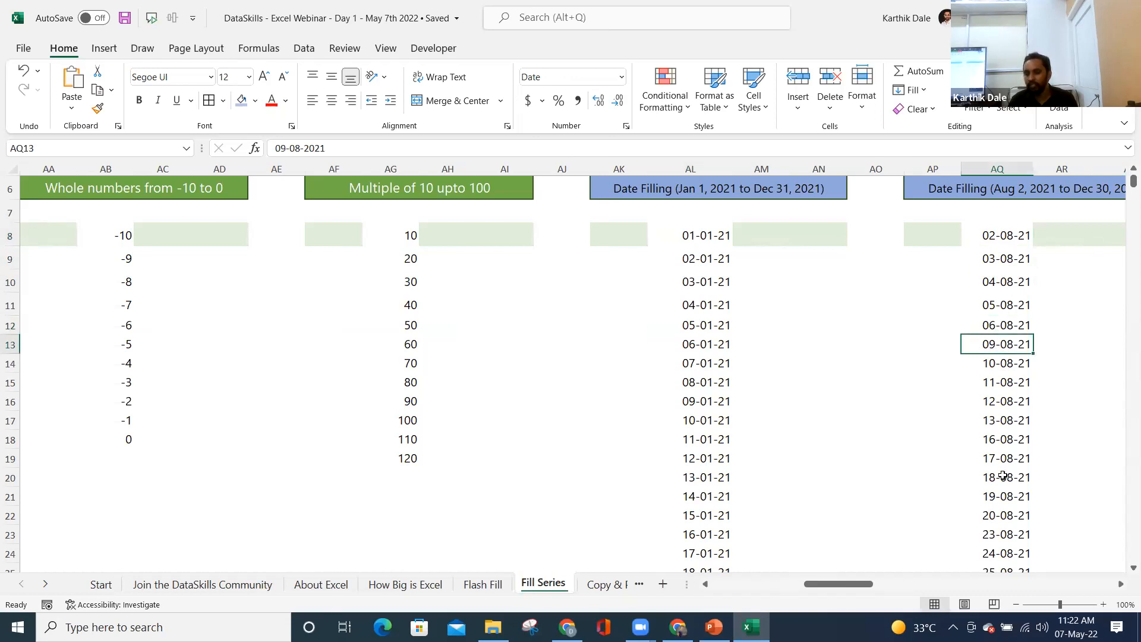
pyautogui.scroll(-1, 1004, 477)
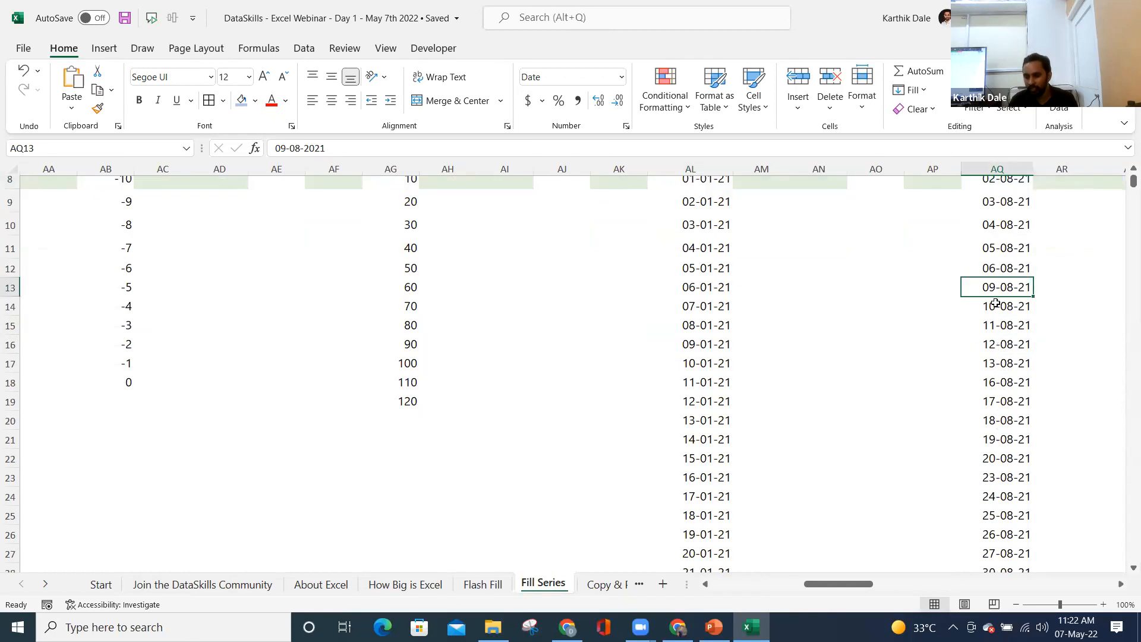
pyautogui.scroll(3, 1004, 369)
# - Clear the old dates below AQ8 in the Aug 2 column
pyautogui.click(992, 365)
pyautogui.hotkey('ctrl', 'shift', 'Down')
pyautogui.press('Delete')
pyautogui.hotkey('ctrl', 'BackSpace')
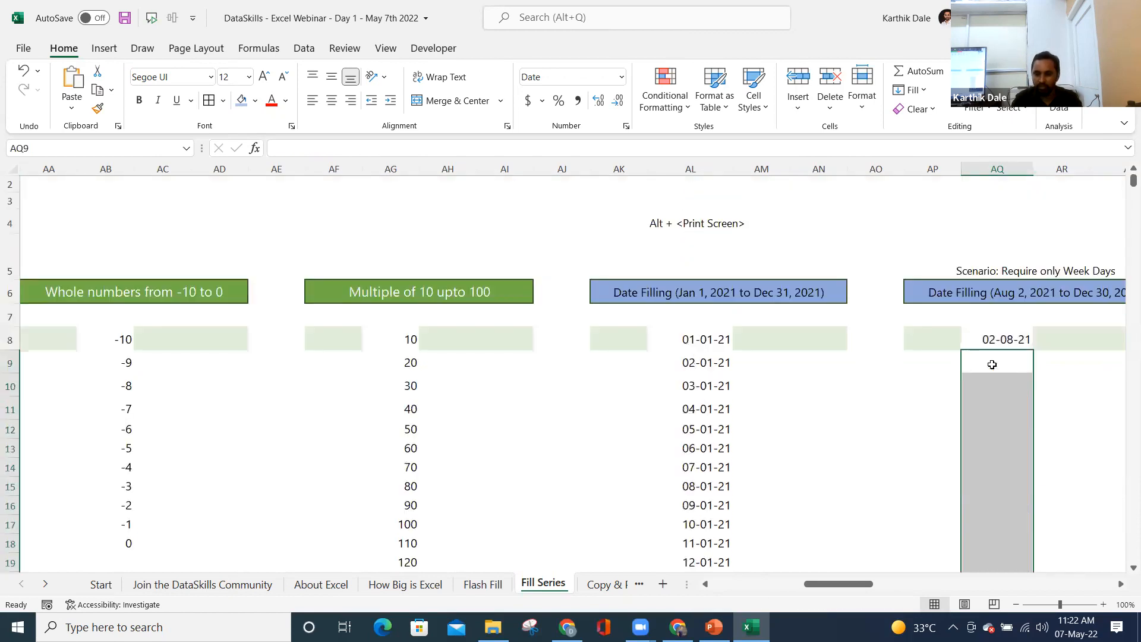
pyautogui.press('Up')
# - Fill a Weekday date series from AQ8 with stop value 31-12-2022
pyautogui.hotkey('alt', 'h')
pyautogui.press('f')
pyautogui.press('i')
pyautogui.press('s')
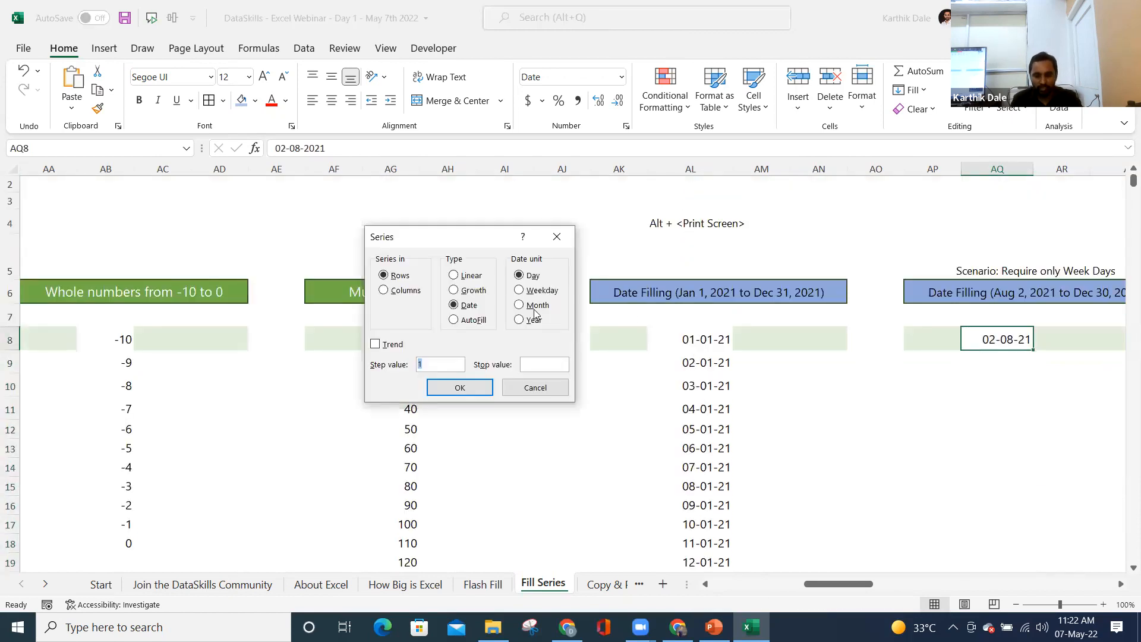
pyautogui.click(527, 292)
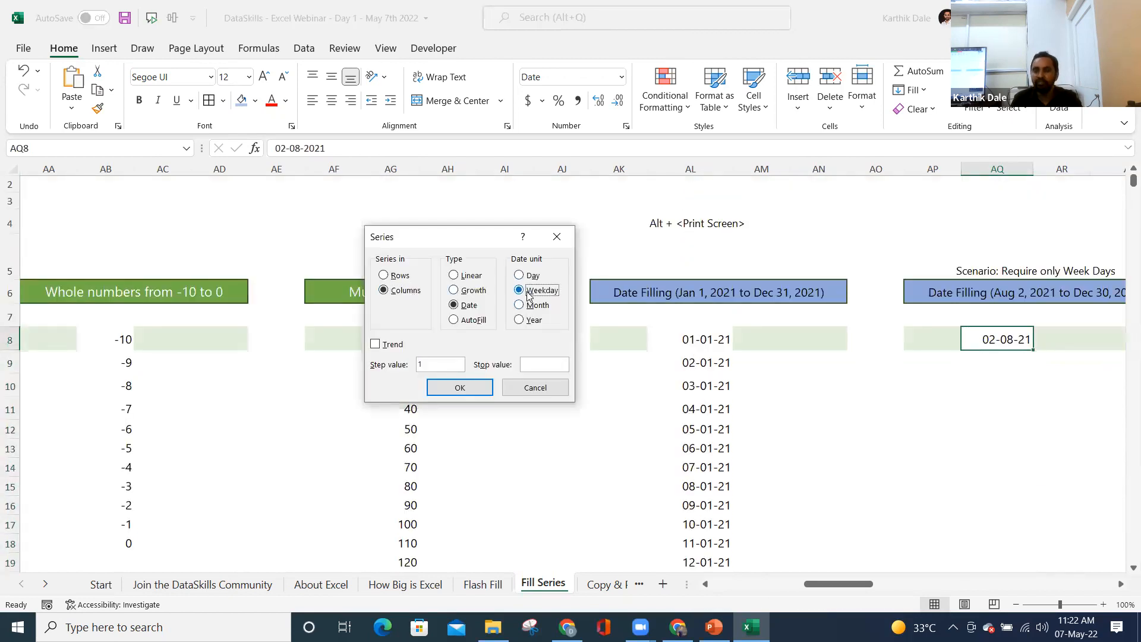
pyautogui.click(537, 363)
pyautogui.write('31-12')
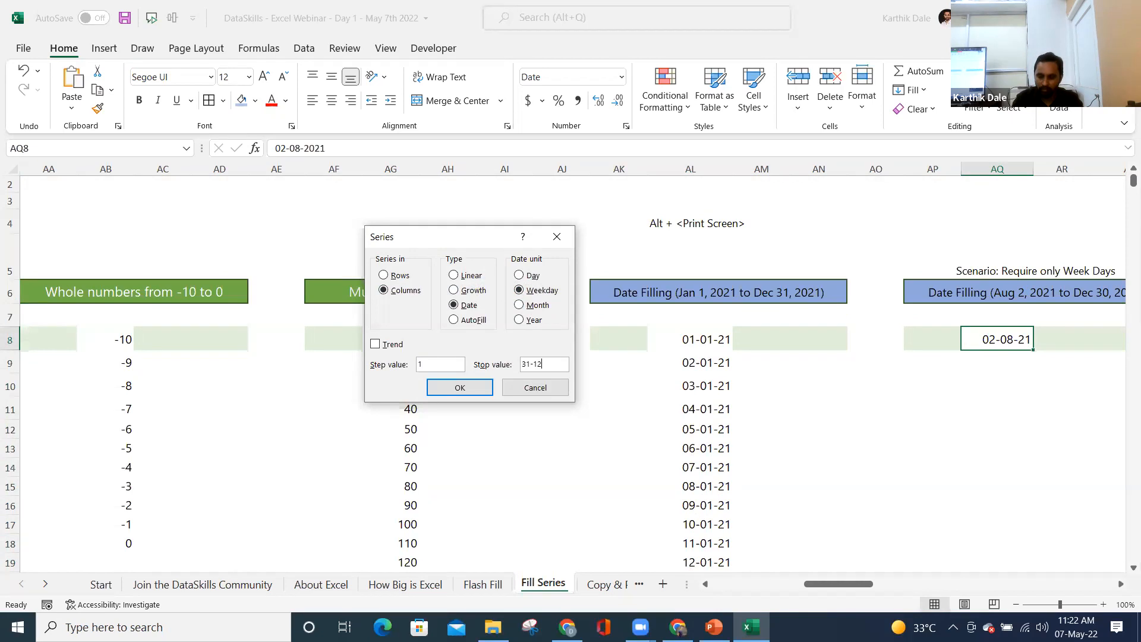
pyautogui.write('-2022')
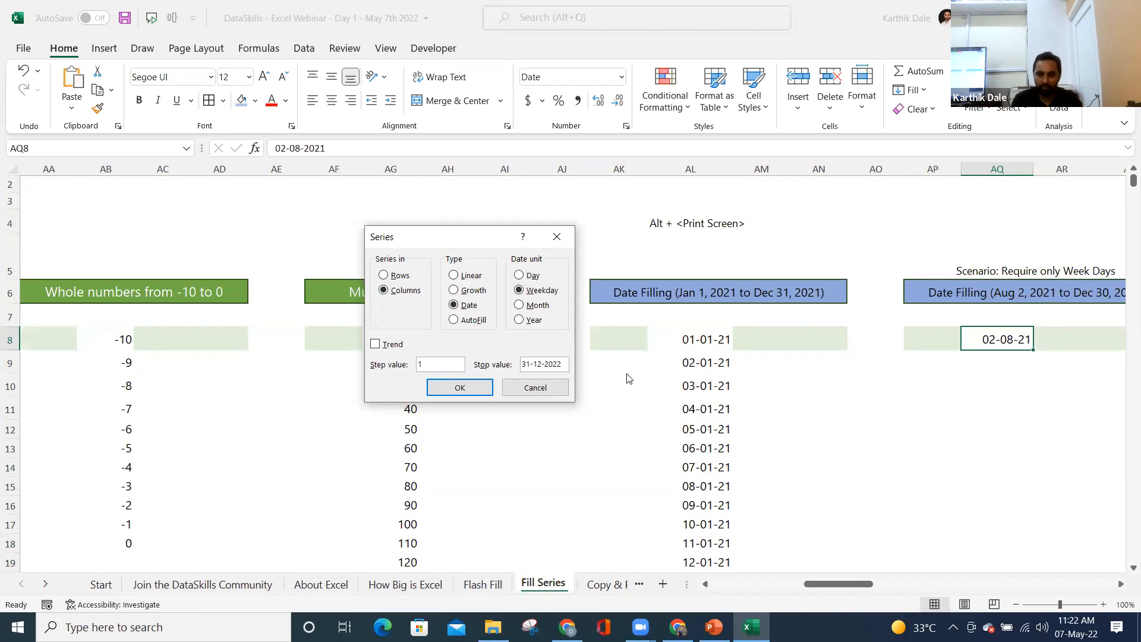
pyautogui.click(483, 387)
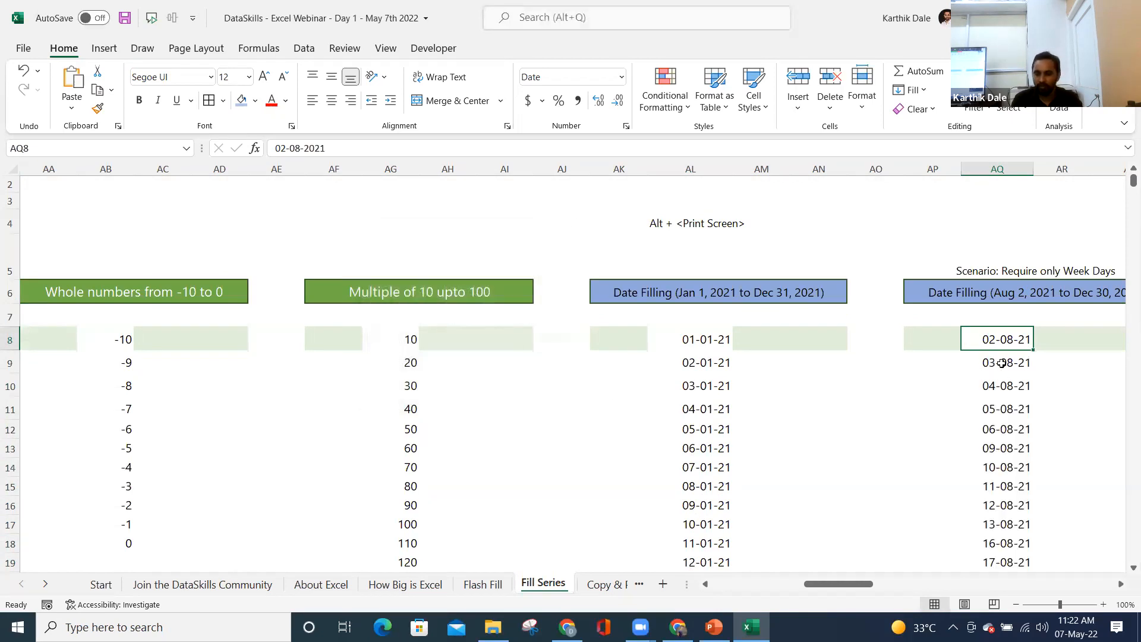
pyautogui.scroll(-1, 996, 404)
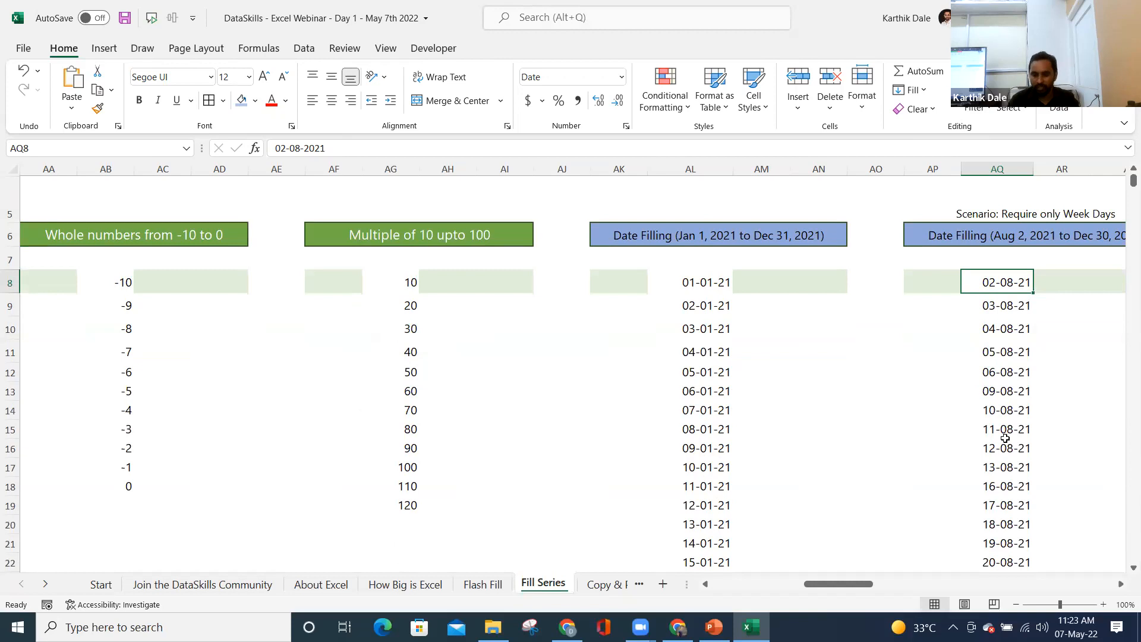
# - Select and clear the Sunday scenario's old dates below AV8
pyautogui.press('Right')
pyautogui.press('Right')
pyautogui.press('Right')
pyautogui.press('Right')
pyautogui.press('Right')
pyautogui.press('Right')
pyautogui.press('Right')
pyautogui.press('Right')
pyautogui.press('Left')
pyautogui.press('Left')
pyautogui.press('Left')
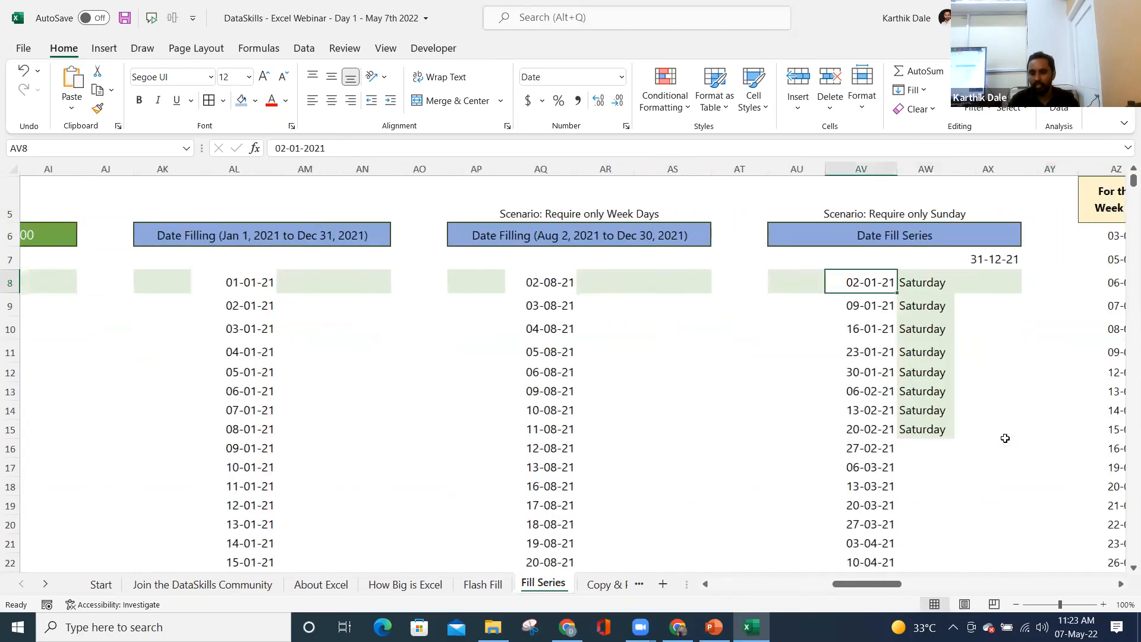
pyautogui.press('Up')
pyautogui.press('Up')
pyautogui.press('Up')
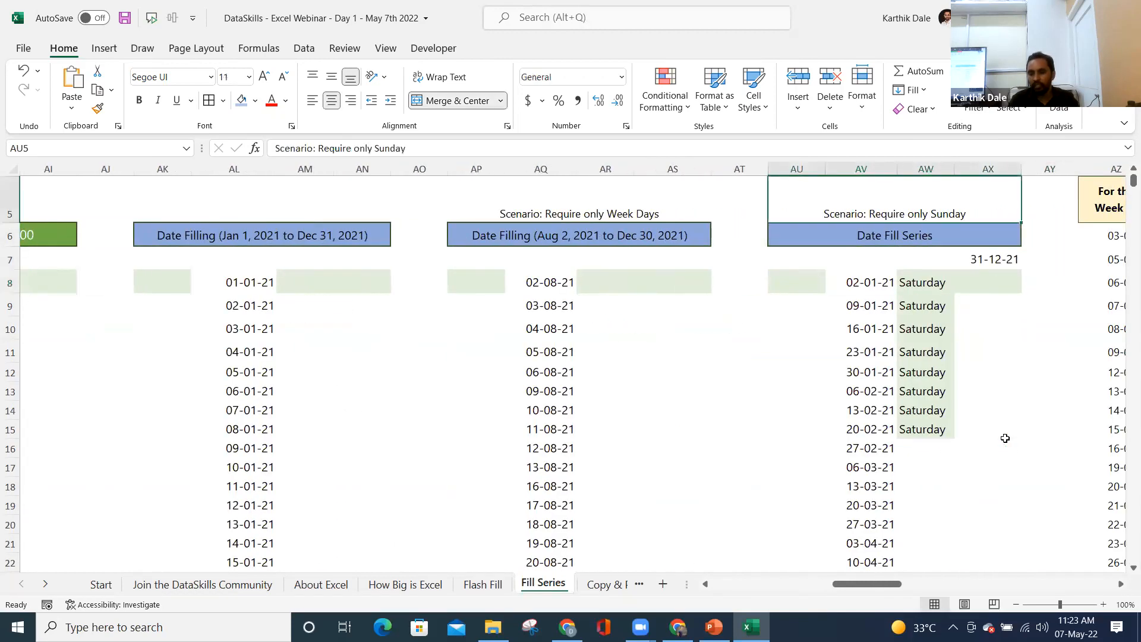
pyautogui.press('Down')
pyautogui.press('Down')
pyautogui.press('Down')
pyautogui.press('Down')
pyautogui.hotkey('ctrl', 'shift', 'Down')
pyautogui.hotkey('ctrl', 'z')
pyautogui.press('Up')
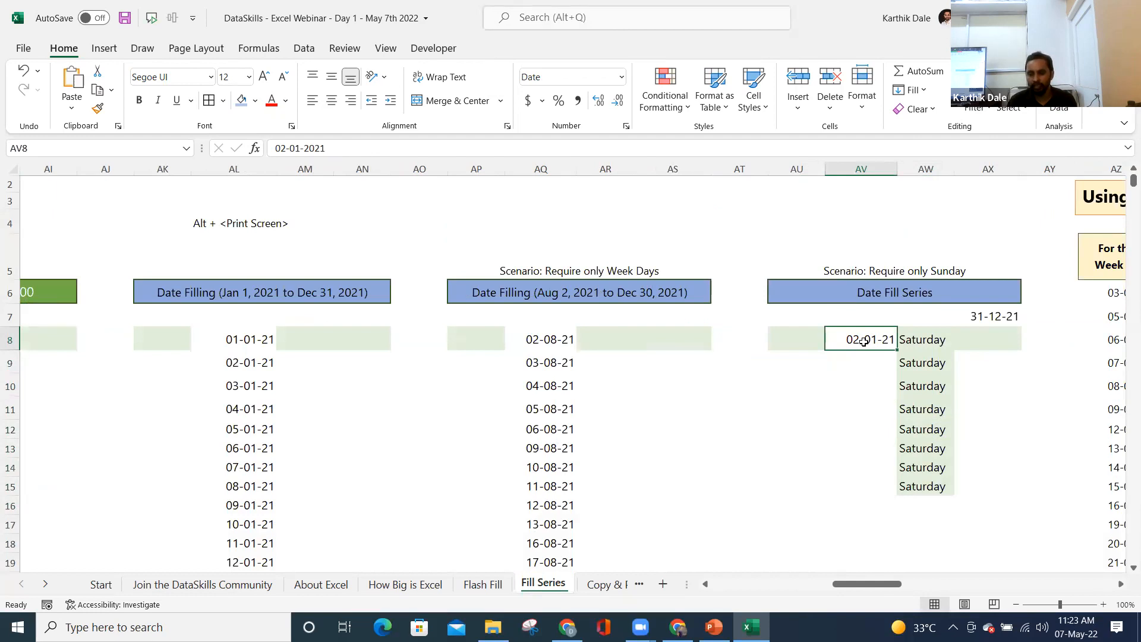
# - Look up January 2022 in the calendar to find a Sunday
pyautogui.click(1075, 628)
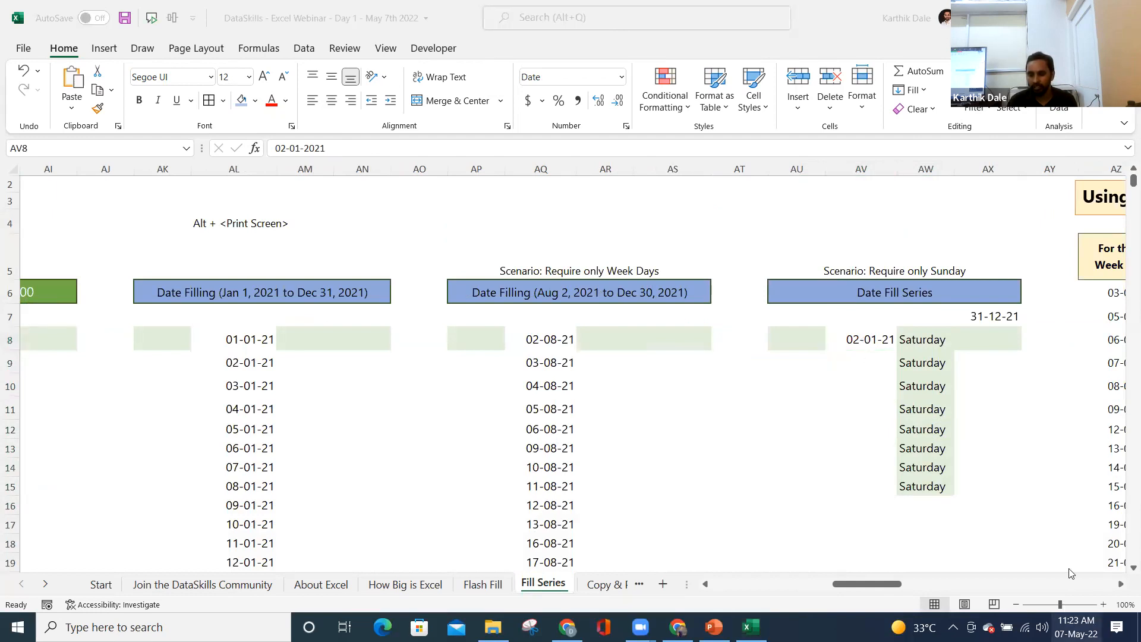
pyautogui.click(1082, 170)
pyautogui.click(1082, 170)
pyautogui.click(1082, 170)
pyautogui.click(1079, 169)
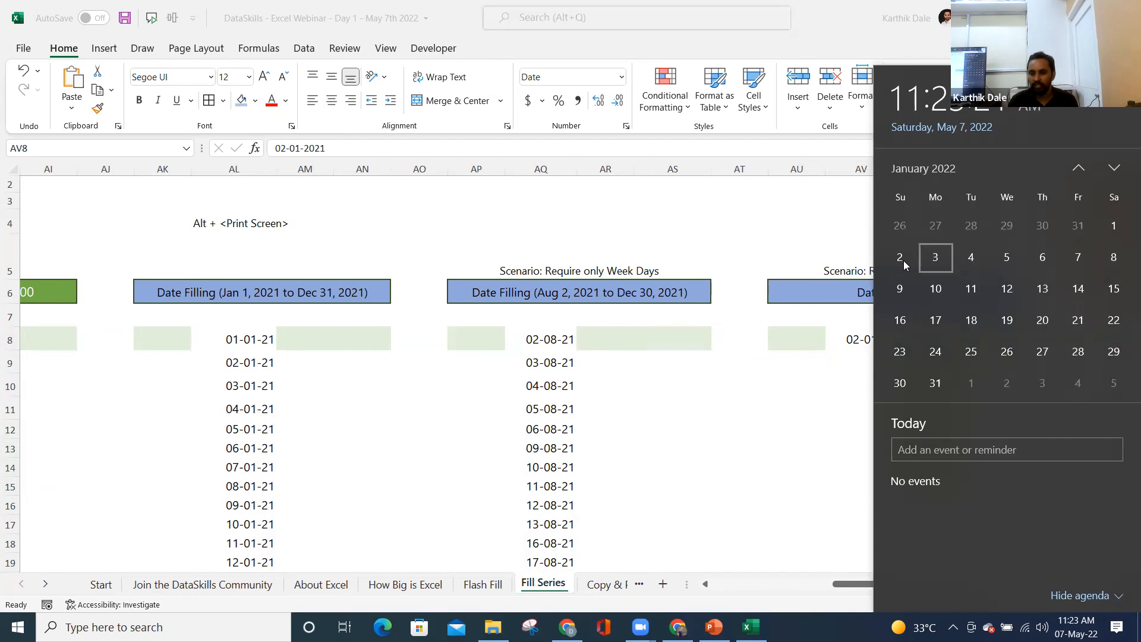
pyautogui.click(850, 342)
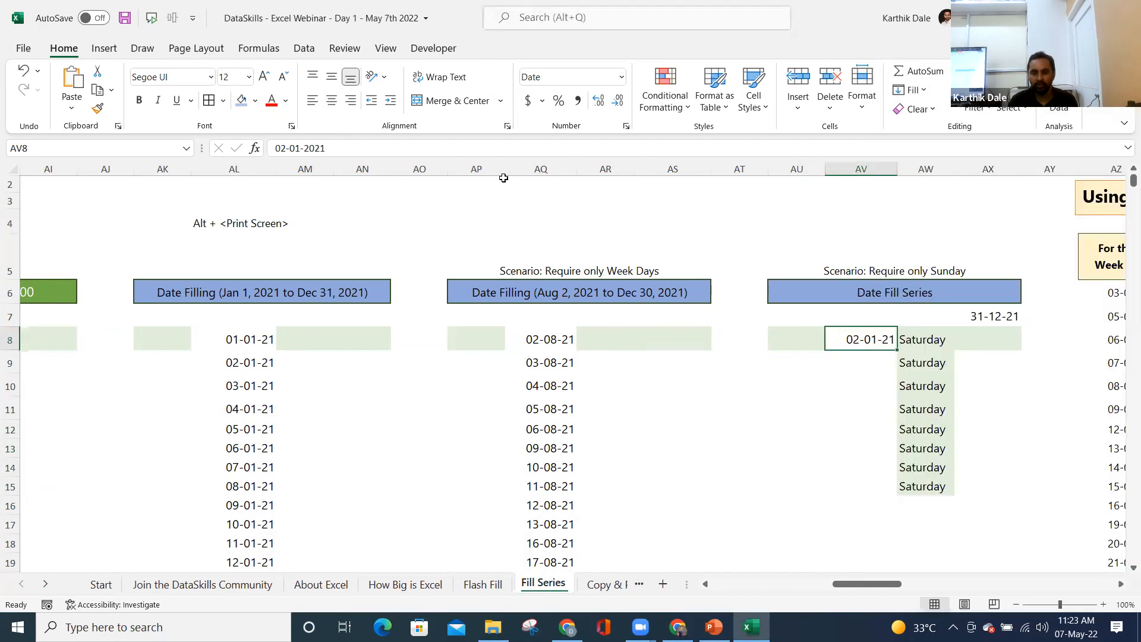
# - Change the AV8 start date to 02-01-2022, a Sunday
pyautogui.click(348, 151)
pyautogui.press('BackSpace')
pyautogui.write('2')
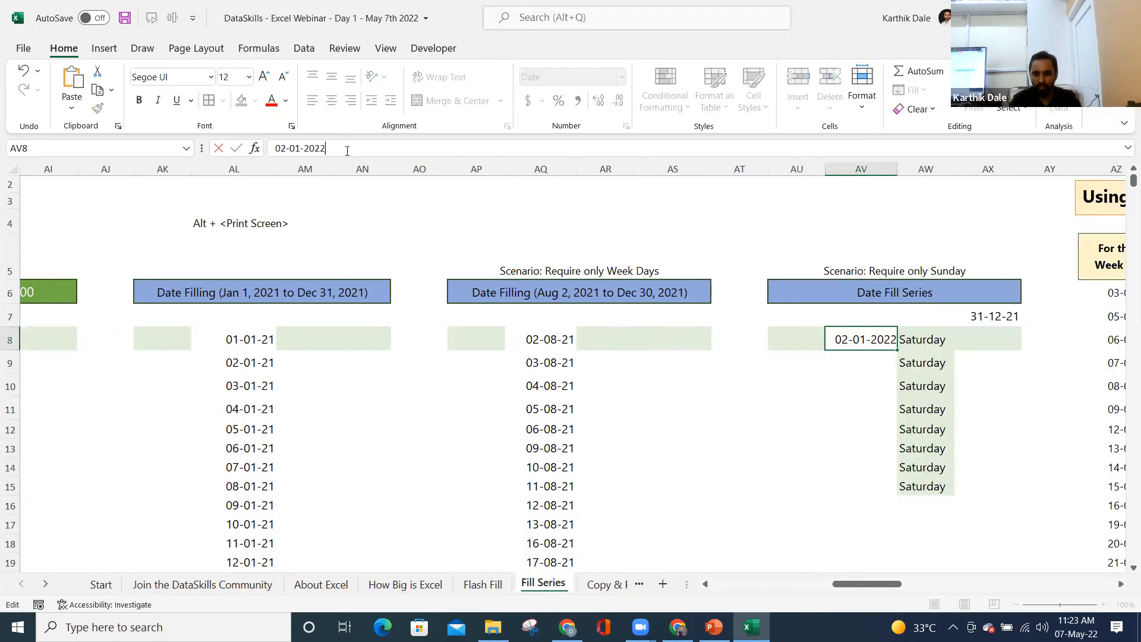
pyautogui.press('Return')
pyautogui.press('Up')
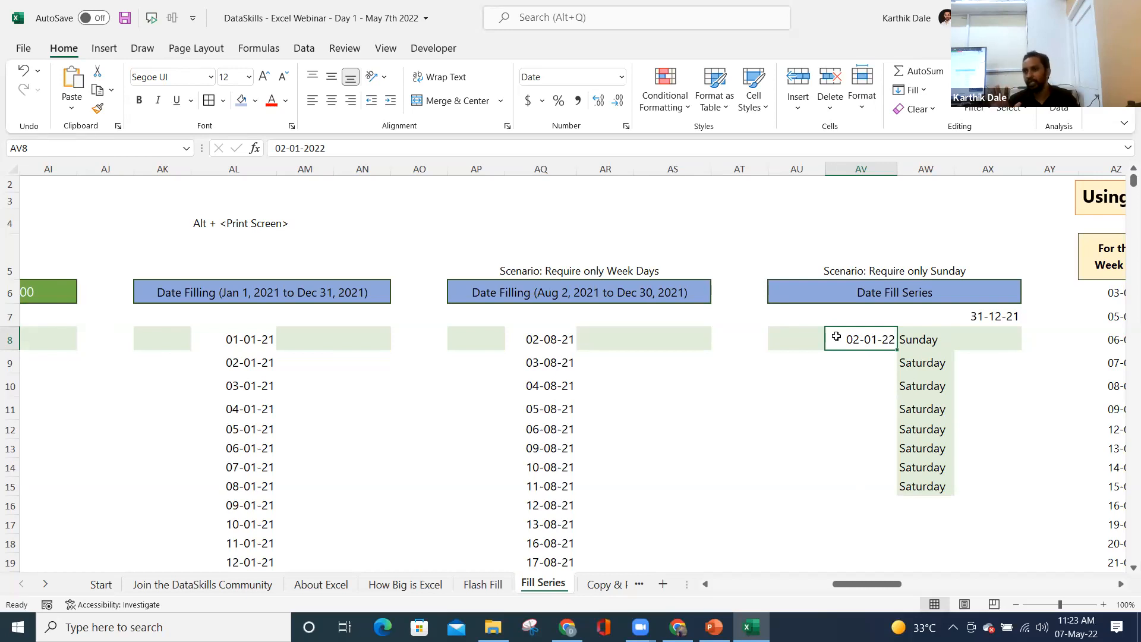
# - Open the Series dialog for column AV via Home > Fill > Series
pyautogui.hotkey('alt', 'h')
pyautogui.press('f')
pyautogui.press('i')
pyautogui.press('s')
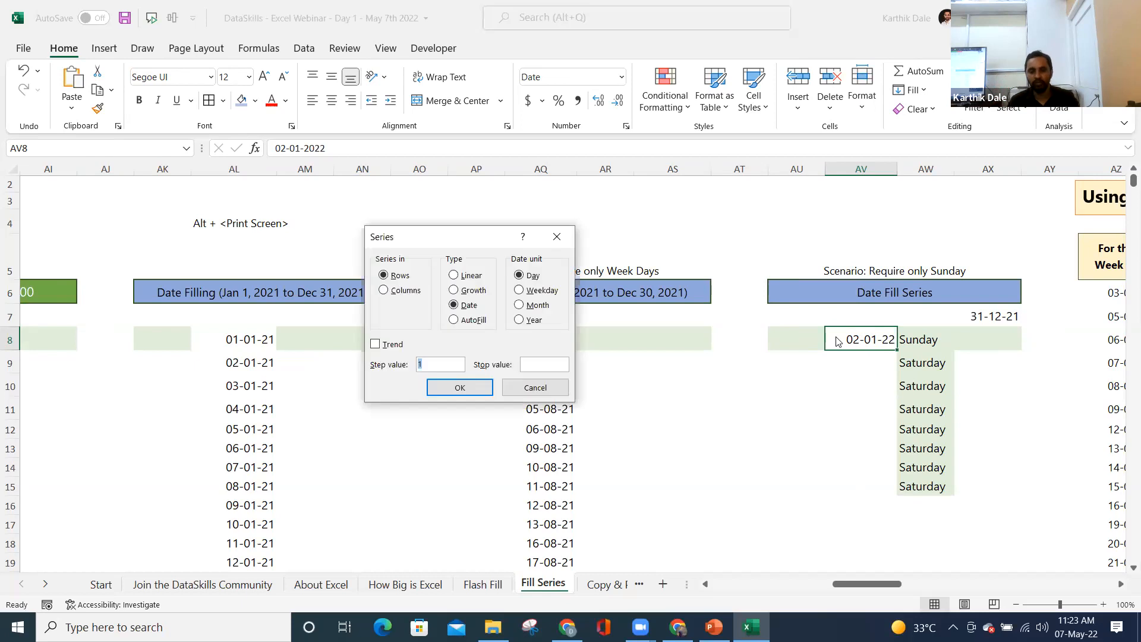
pyautogui.click(397, 300)
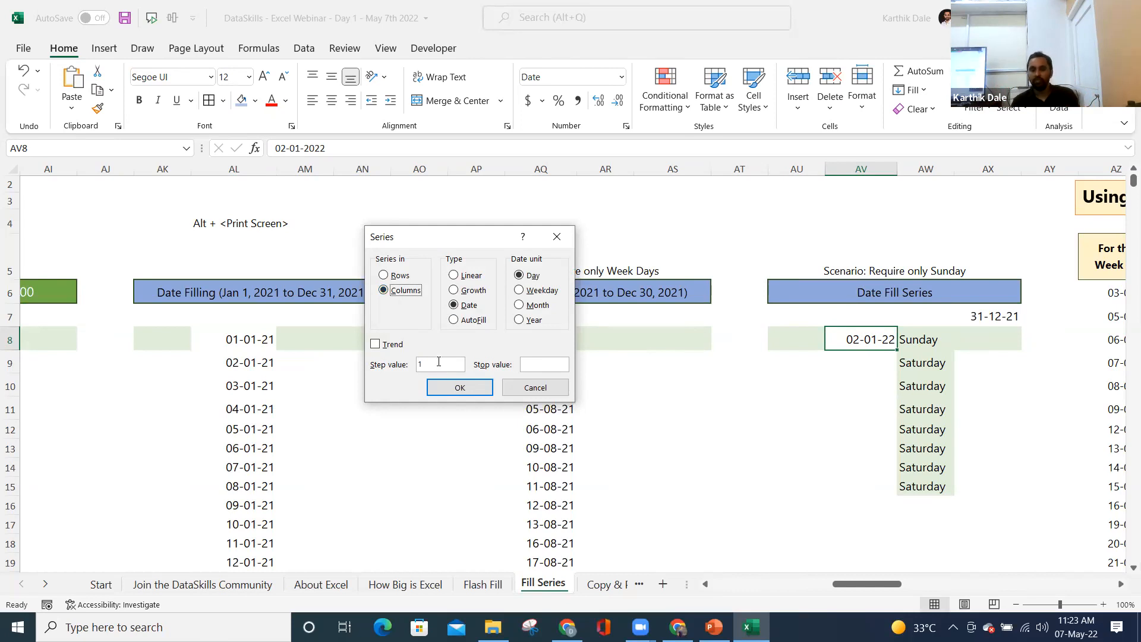
pyautogui.click(549, 370)
pyautogui.write('31')
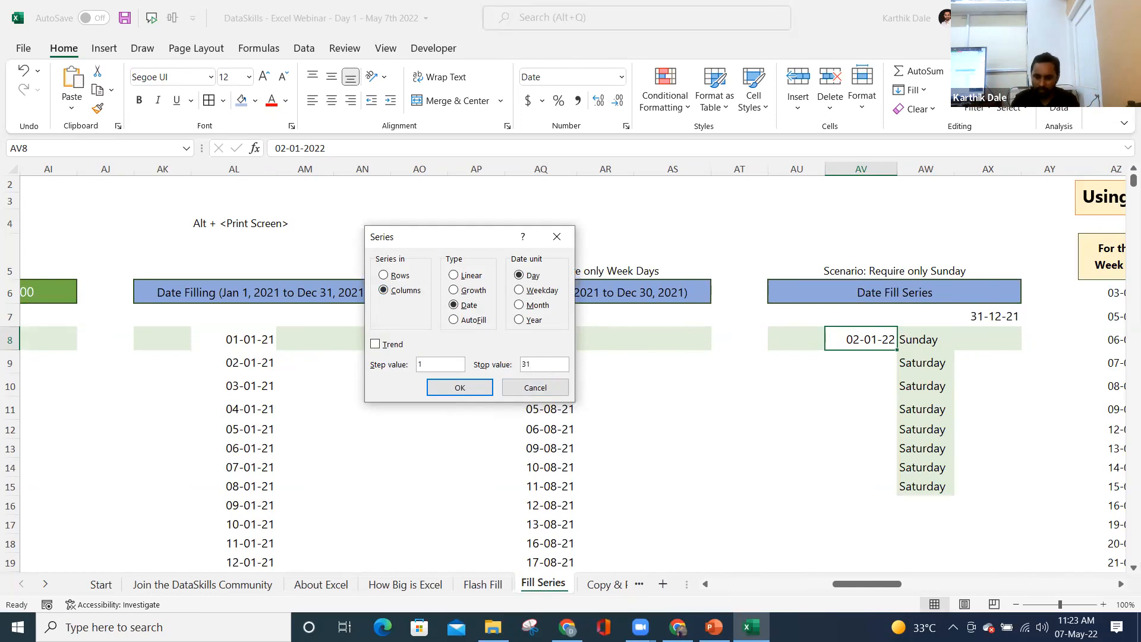
pyautogui.write('-12-2022')
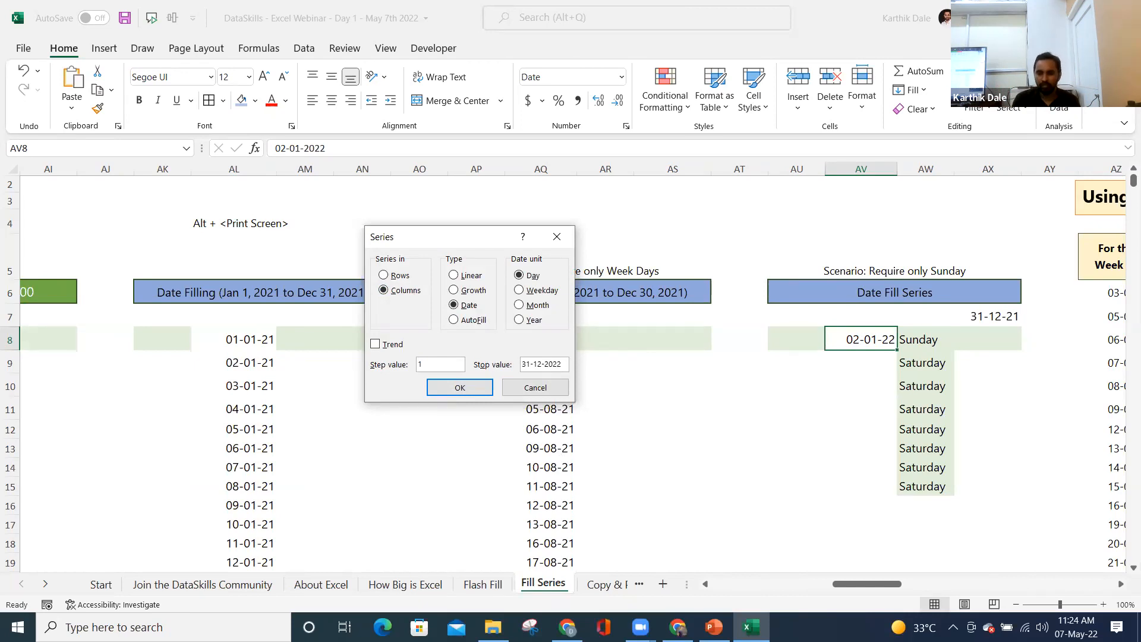
pyautogui.doubleClick(432, 365)
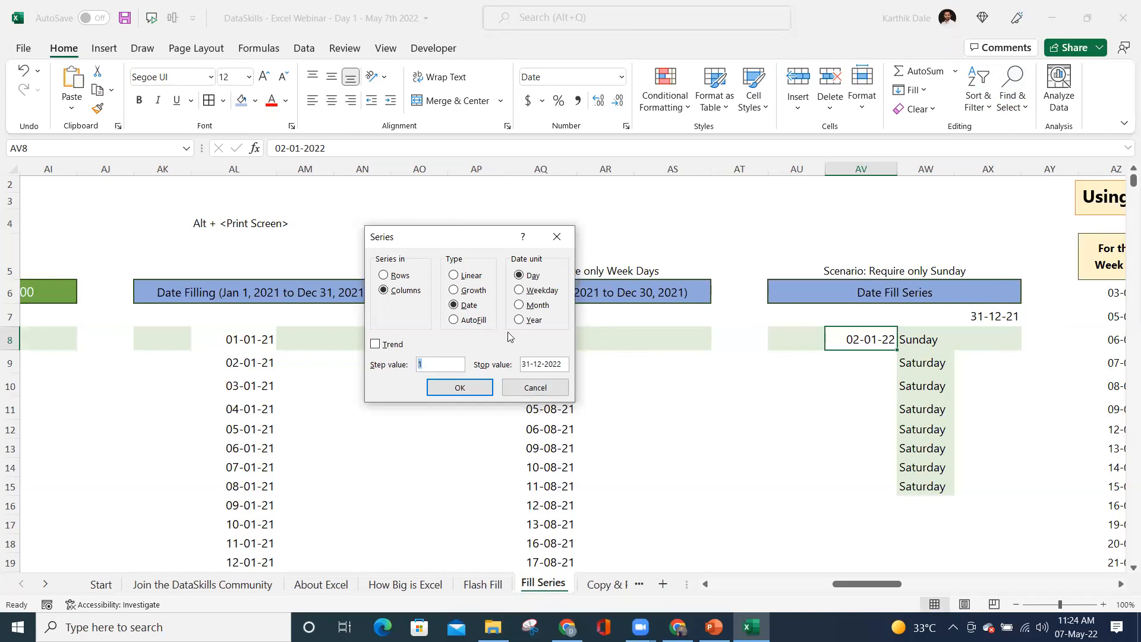
pyautogui.write('7')
pyautogui.click(476, 393)
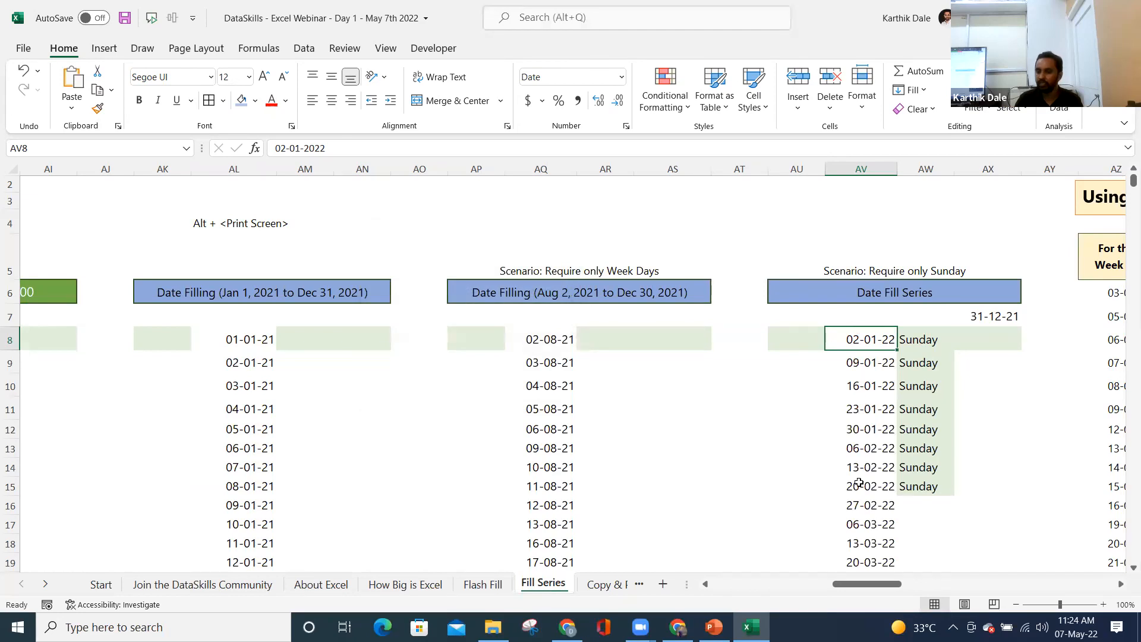
pyautogui.click(854, 380)
pyautogui.hotkey('ctrl', 'Down')
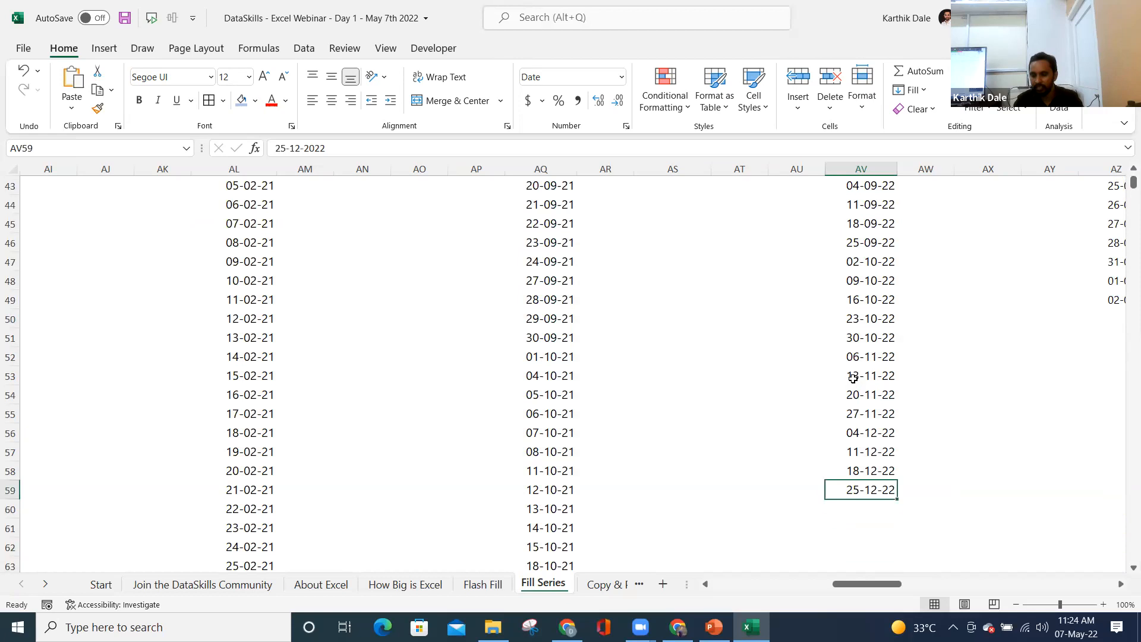
pyautogui.hotkey('ctrl', 'shift', 'Up')
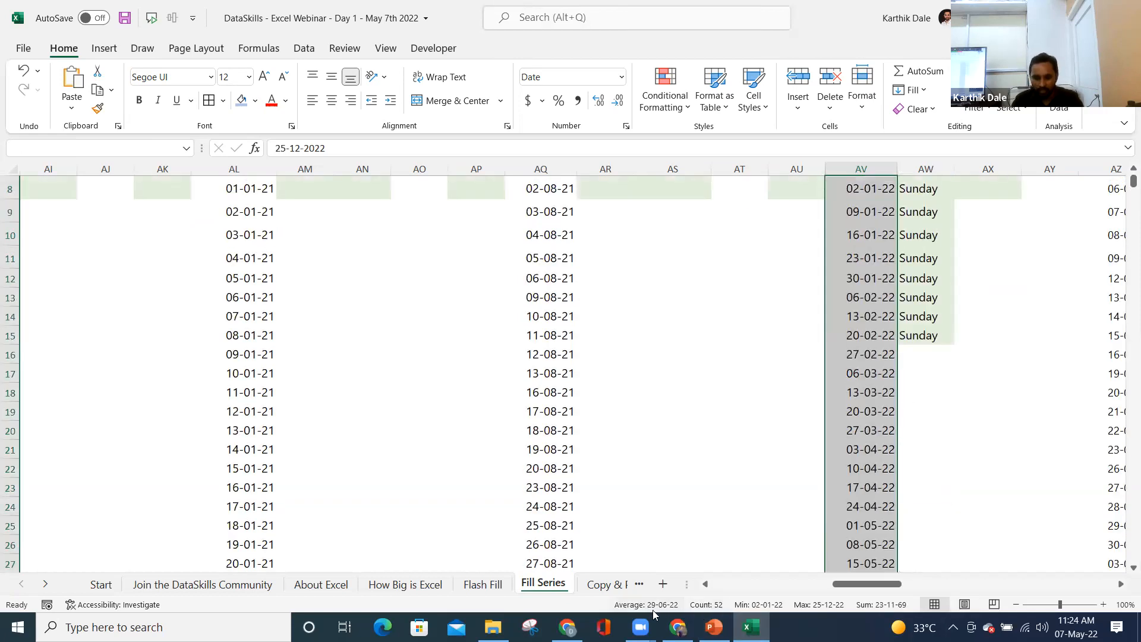
pyautogui.click(870, 485)
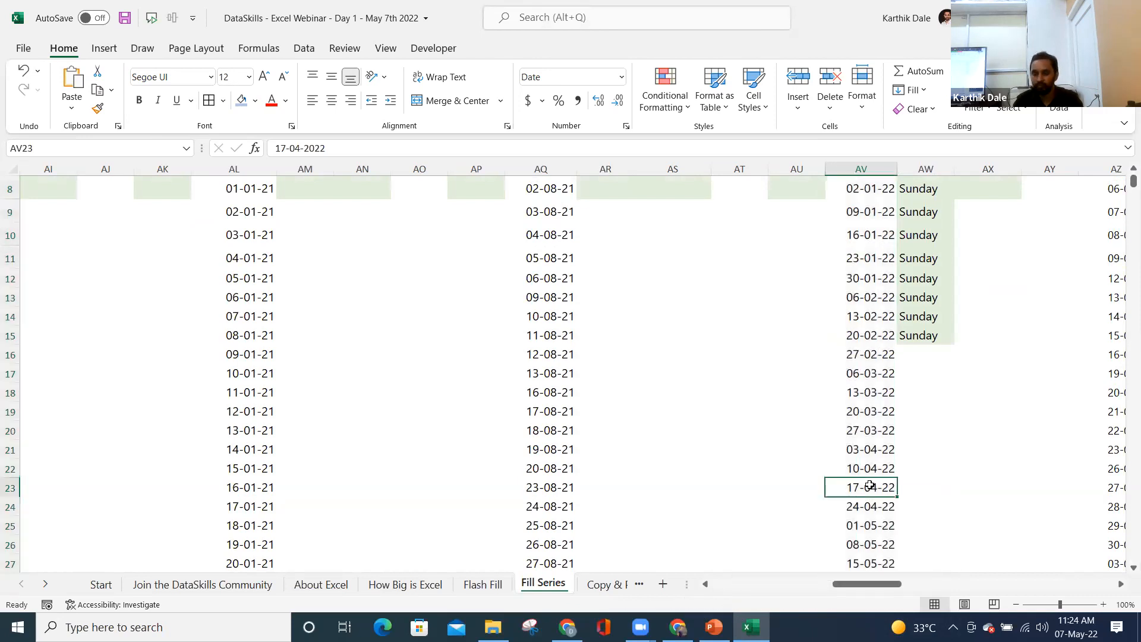
pyautogui.hotkey('ctrl', 'Up')
pyautogui.hotkey('ctrl', 'Up')
pyautogui.press('Down')
pyautogui.press('Down')
pyautogui.press('Down')
pyautogui.press('Down')
pyautogui.press('Down')
pyautogui.press('Down')
pyautogui.press('Down')
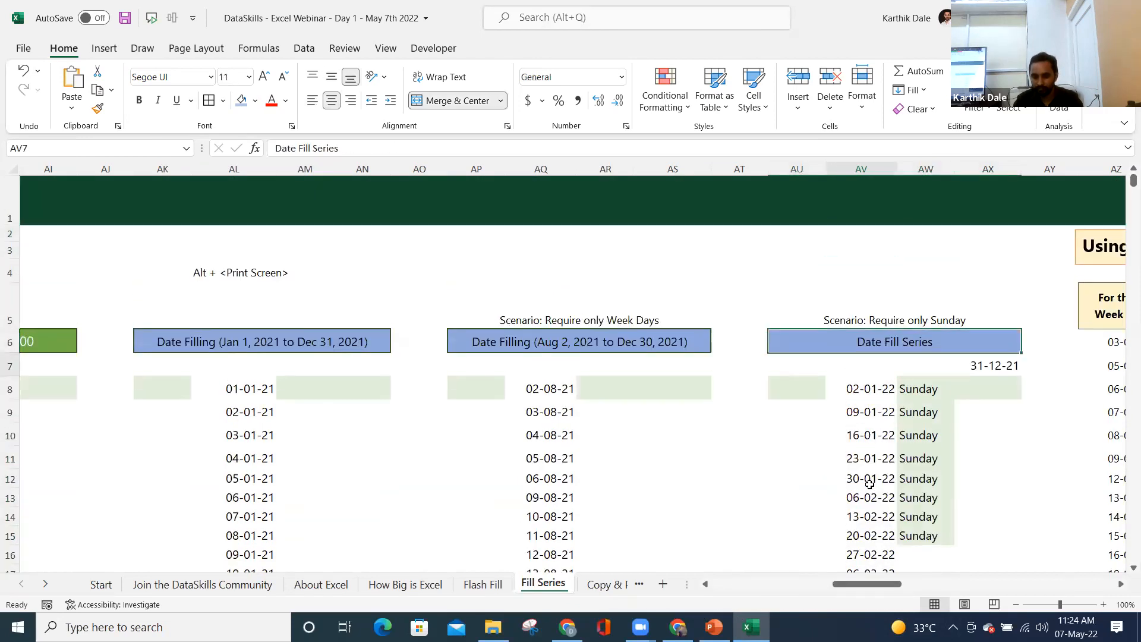
pyautogui.press('Right')
pyautogui.press('Right')
pyautogui.press('Right')
pyautogui.press('Right')
pyautogui.press('Right')
pyautogui.press('Right')
pyautogui.press('Right')
pyautogui.press('Right')
pyautogui.press('Right')
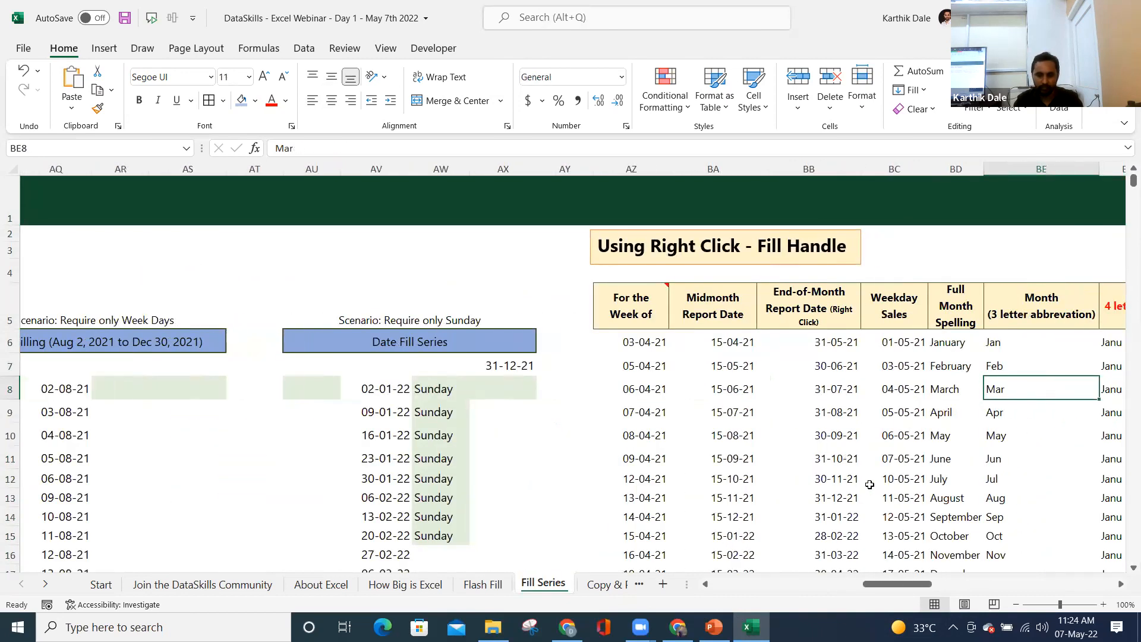
# - Save the workbook and return to the first week-of date
pyautogui.hotkey('ctrl', 's')
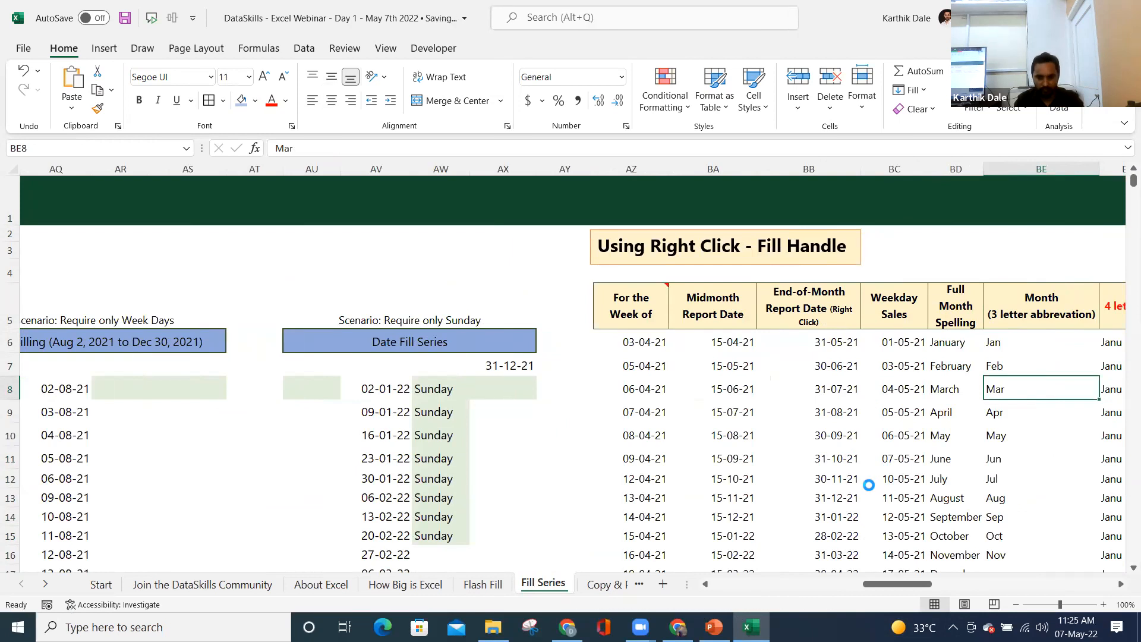
pyautogui.press('Left')
pyautogui.press('Left')
pyautogui.press('Left')
pyautogui.press('Left')
pyautogui.press('Left')
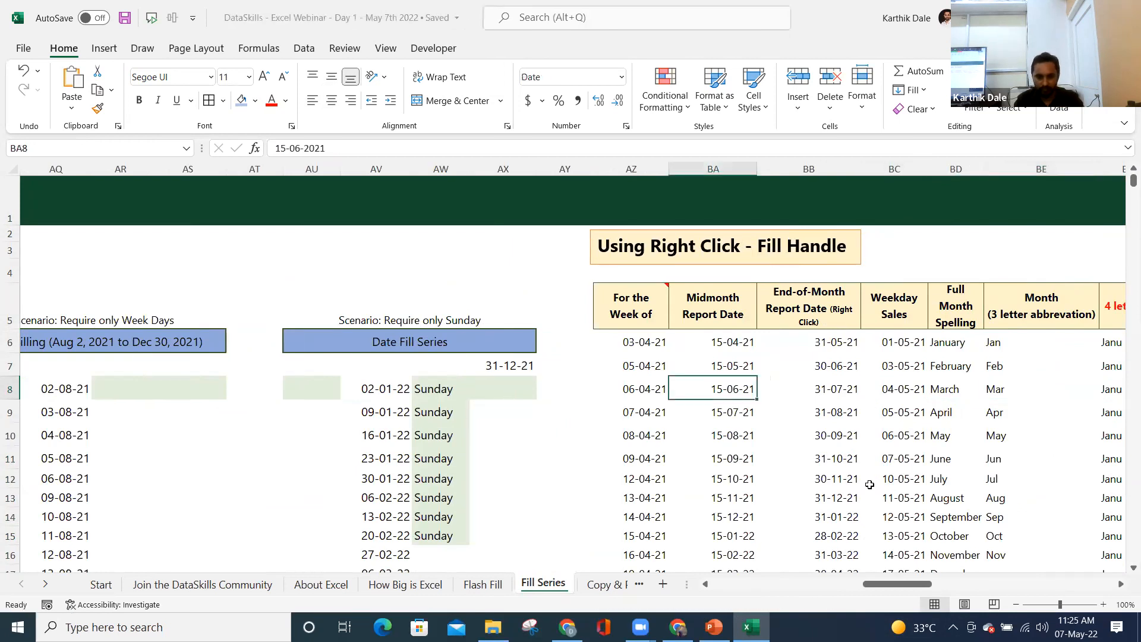
pyautogui.press('Up')
pyautogui.press('Up')
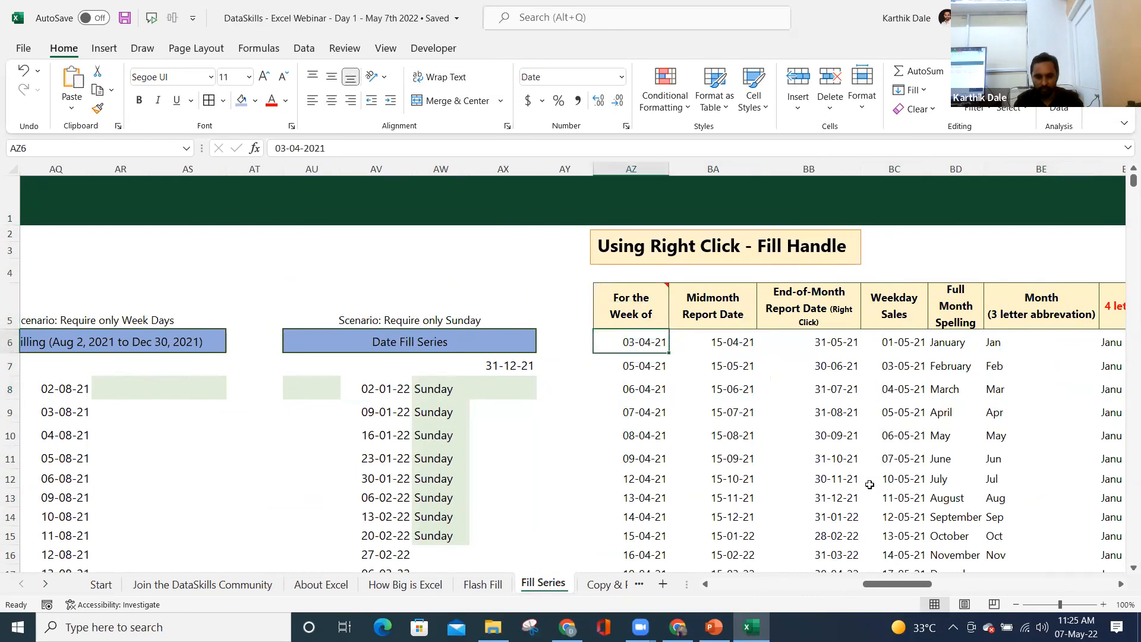
# - Move right along row 6 past the Qtr 1 quarter-label examples
pyautogui.press('Right')
pyautogui.press('Right')
pyautogui.press('Right')
pyautogui.press('Right')
pyautogui.press('Right')
pyautogui.press('Right')
pyautogui.press('Right')
pyautogui.press('Right')
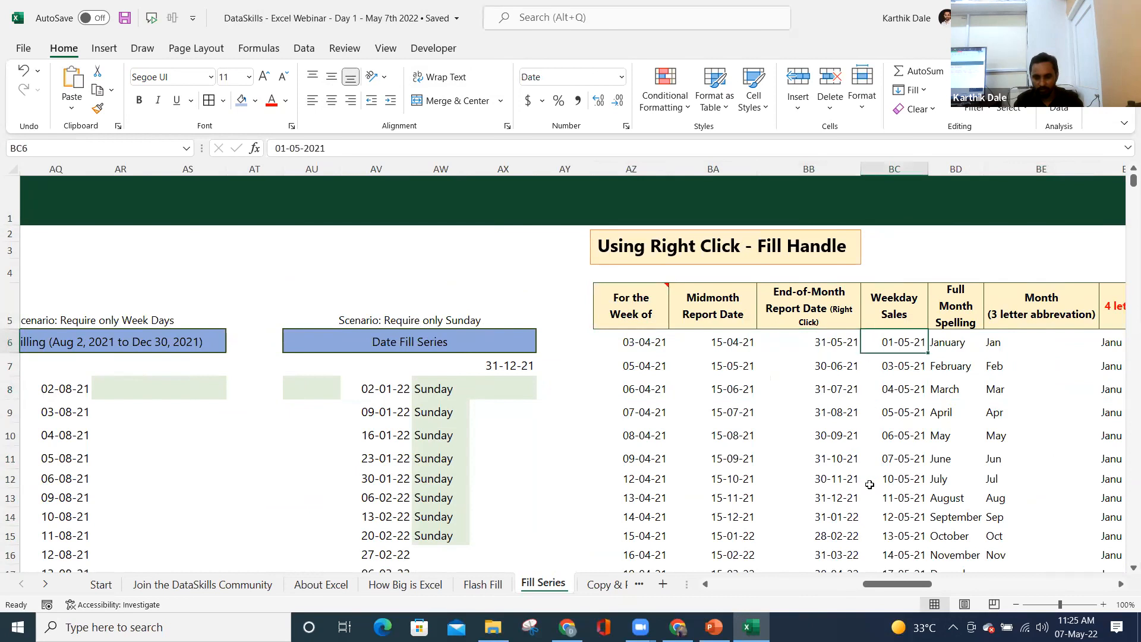
pyautogui.press('Right')
pyautogui.press('Right')
pyautogui.press('Right')
pyautogui.press('Right')
pyautogui.press('Right')
pyautogui.press('Right')
pyautogui.press('Right')
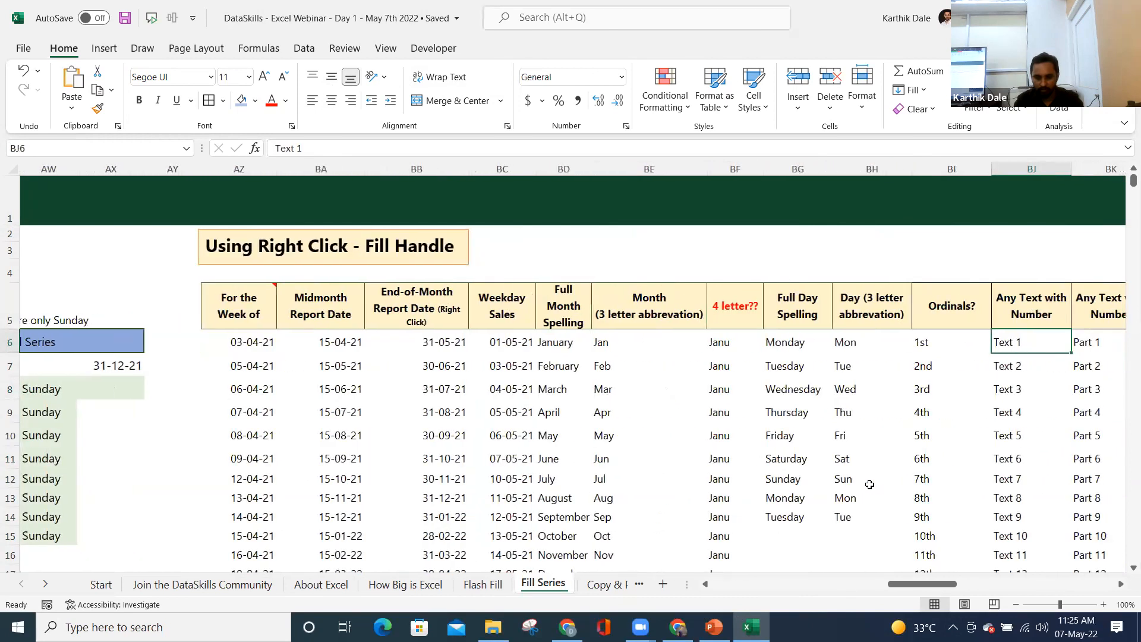
pyautogui.press('Right')
pyautogui.press('Right')
pyautogui.press('Right')
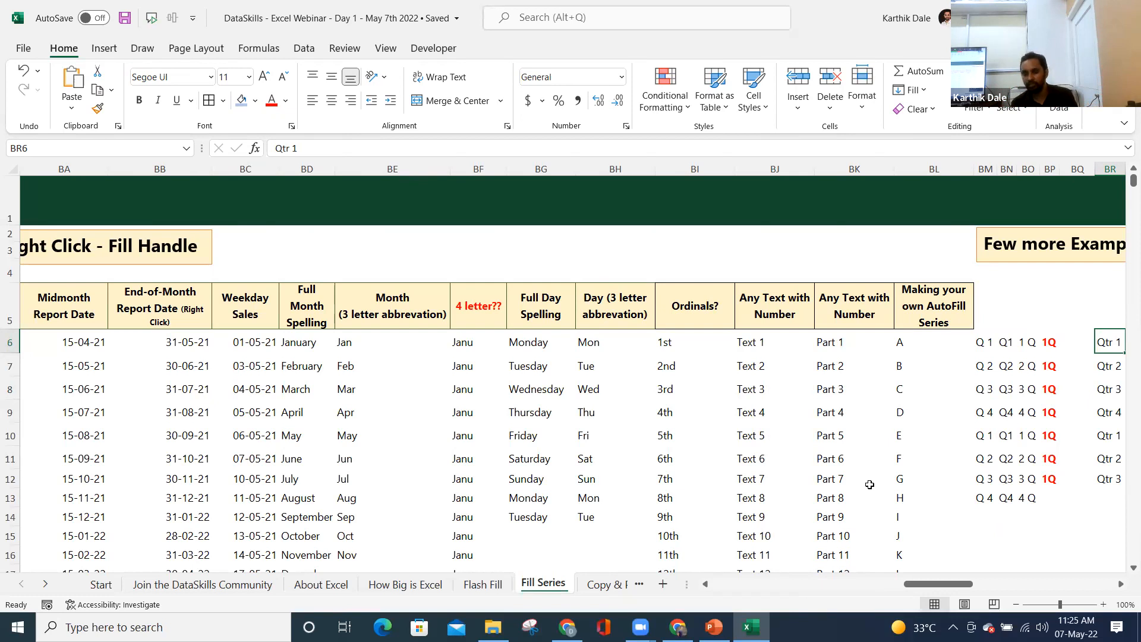
pyautogui.press('Right')
pyautogui.press('Right')
pyautogui.press('Right')
pyautogui.press('Right')
pyautogui.press('Right')
pyautogui.press('Right')
pyautogui.press('Right')
pyautogui.press('Right')
pyautogui.press('Right')
pyautogui.press('Right')
pyautogui.press('Right')
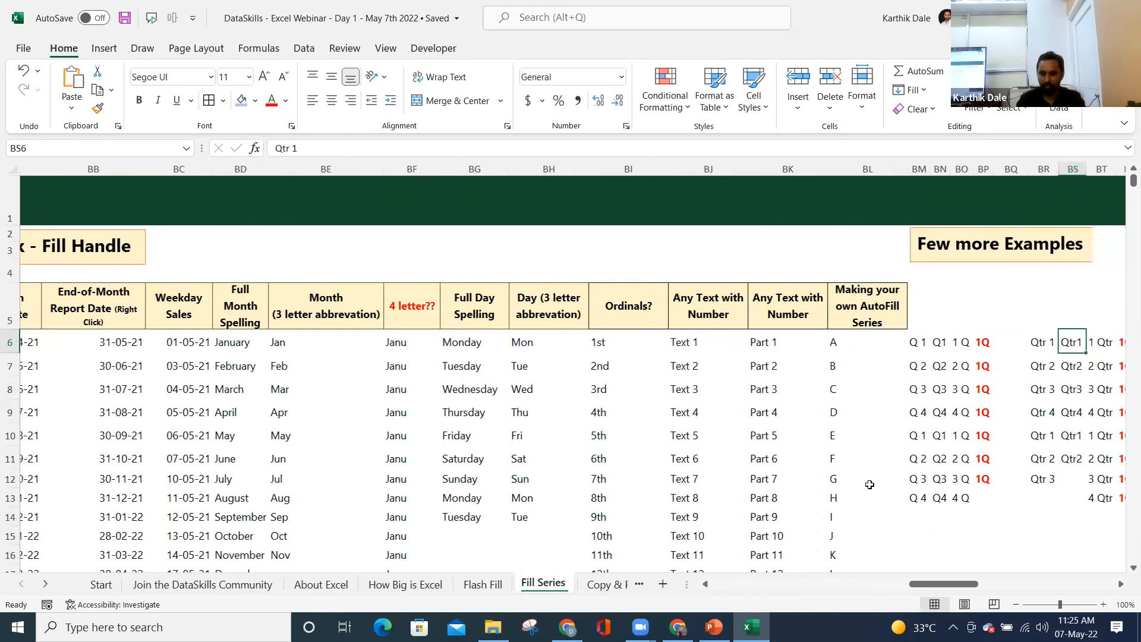
pyautogui.press('Right')
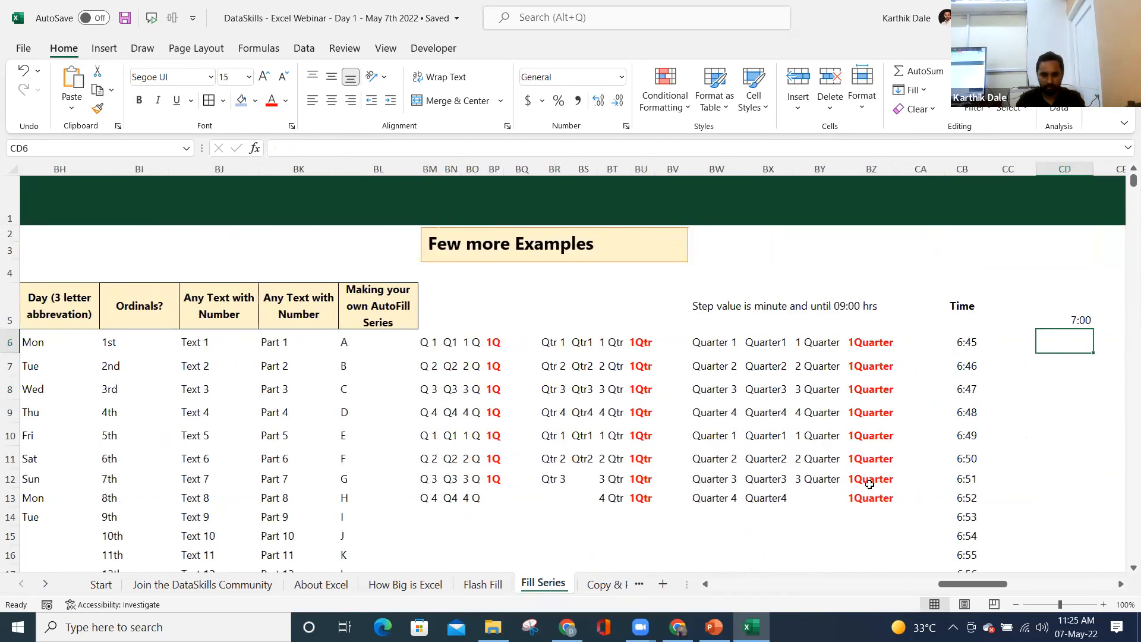
# - Clear the 6:46–7:00 times below CB6, keeping only 6:45
pyautogui.press('Right')
pyautogui.press('Right')
pyautogui.press('Right')
pyautogui.press('Right')
pyautogui.press('Right')
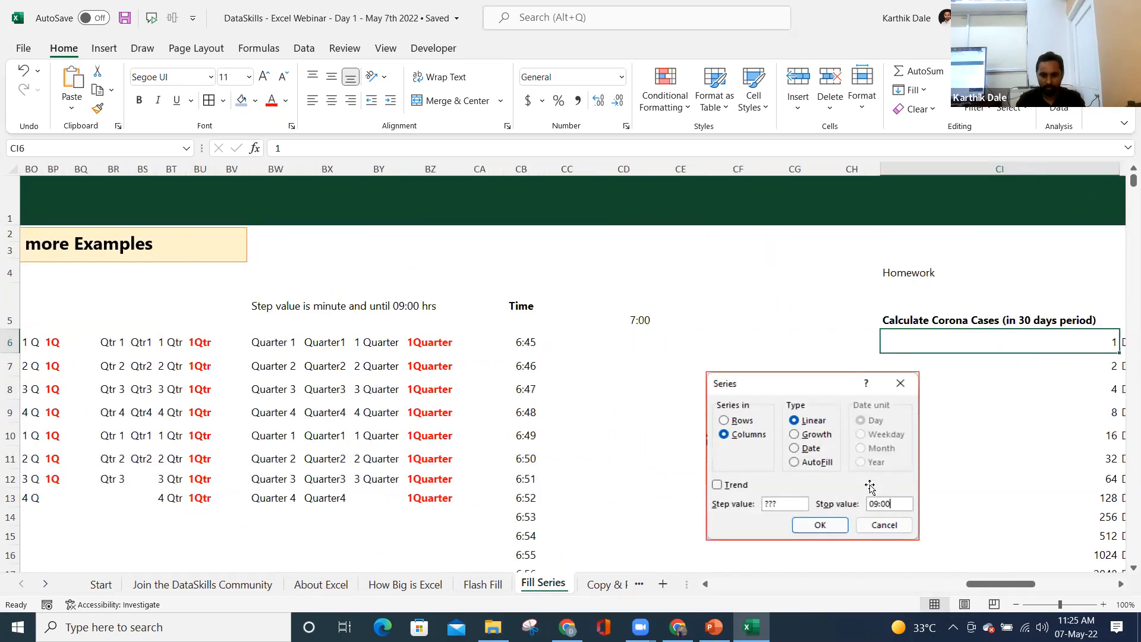
pyautogui.press('Left')
pyautogui.press('Left')
pyautogui.press('Left')
pyautogui.press('Left')
pyautogui.press('Left')
pyautogui.press('Left')
pyautogui.press('Left')
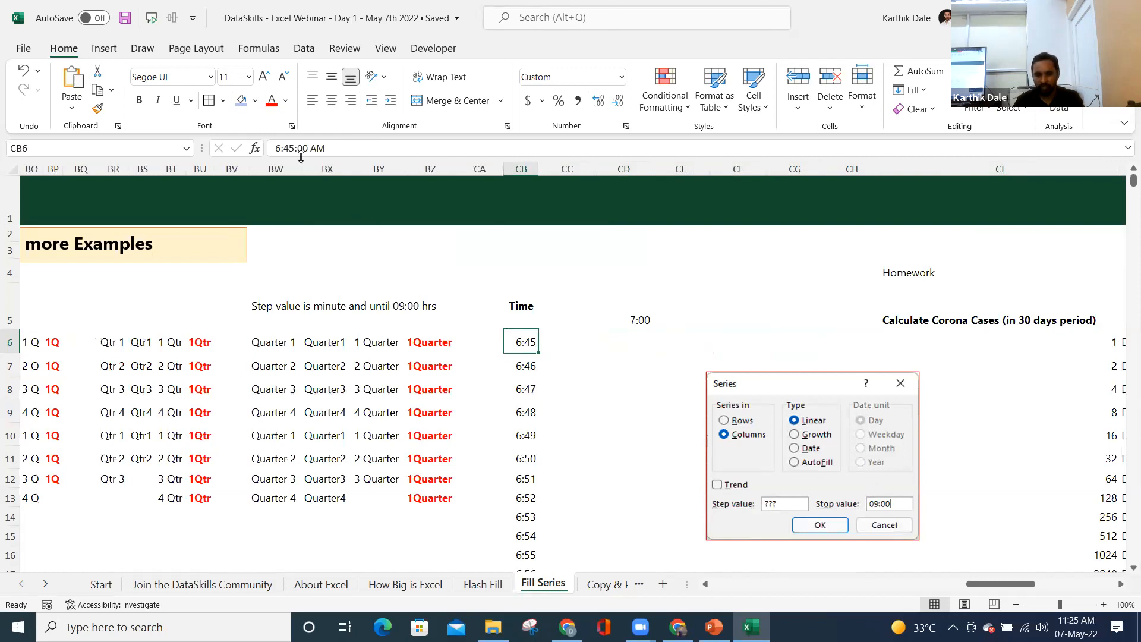
pyautogui.press('Down')
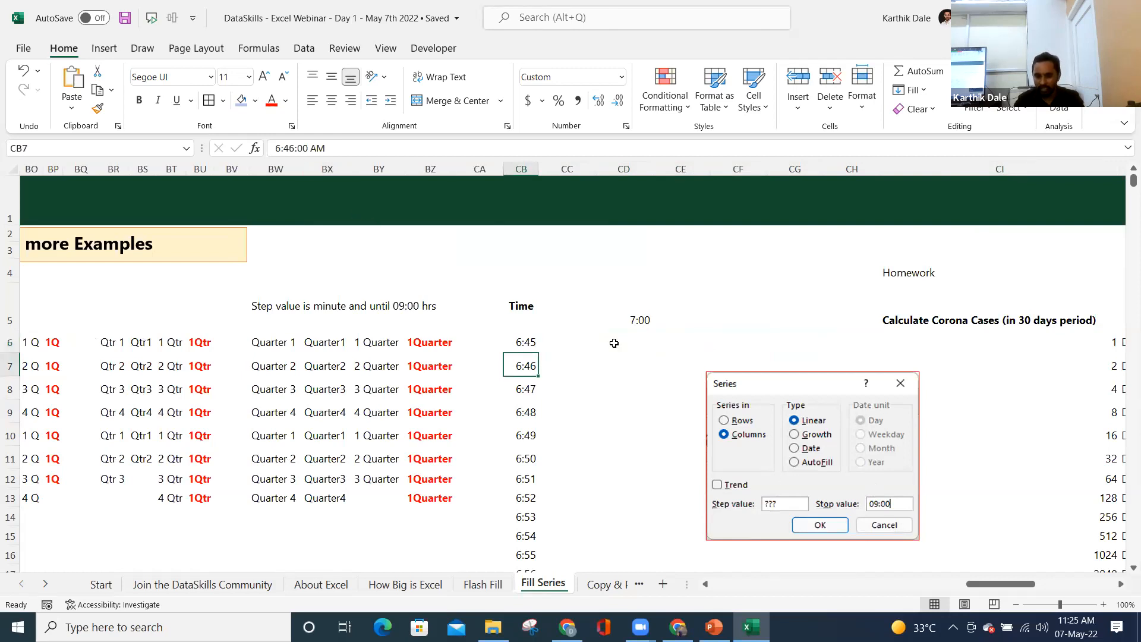
pyautogui.hotkey('ctrl', 'shift', 'Down')
pyautogui.press('Delete')
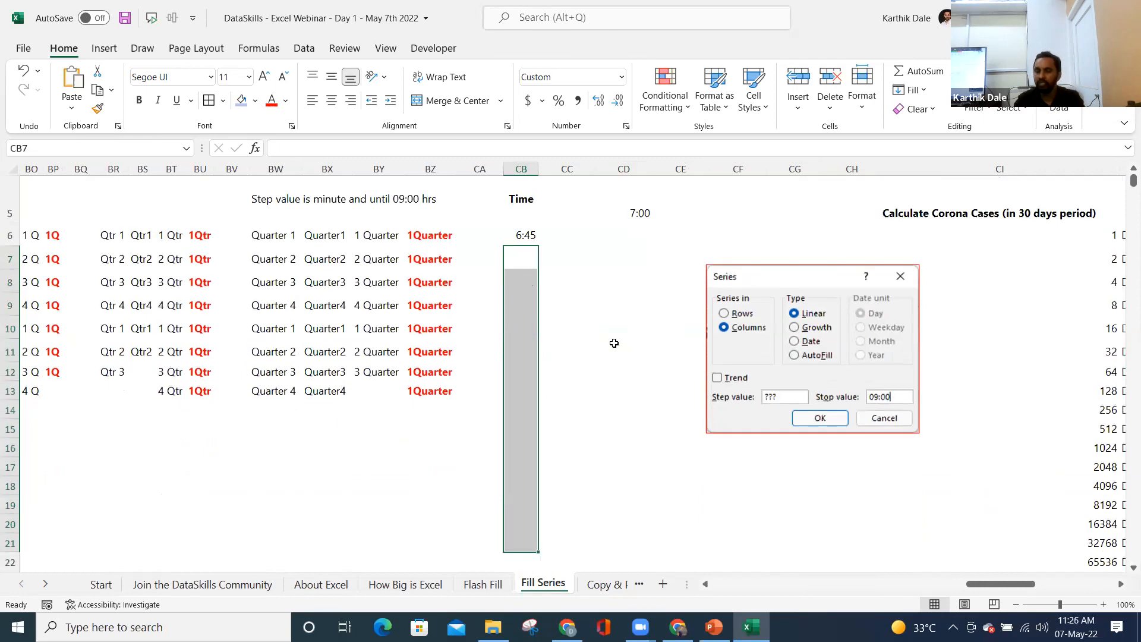
pyautogui.hotkey('ctrl', 'z')
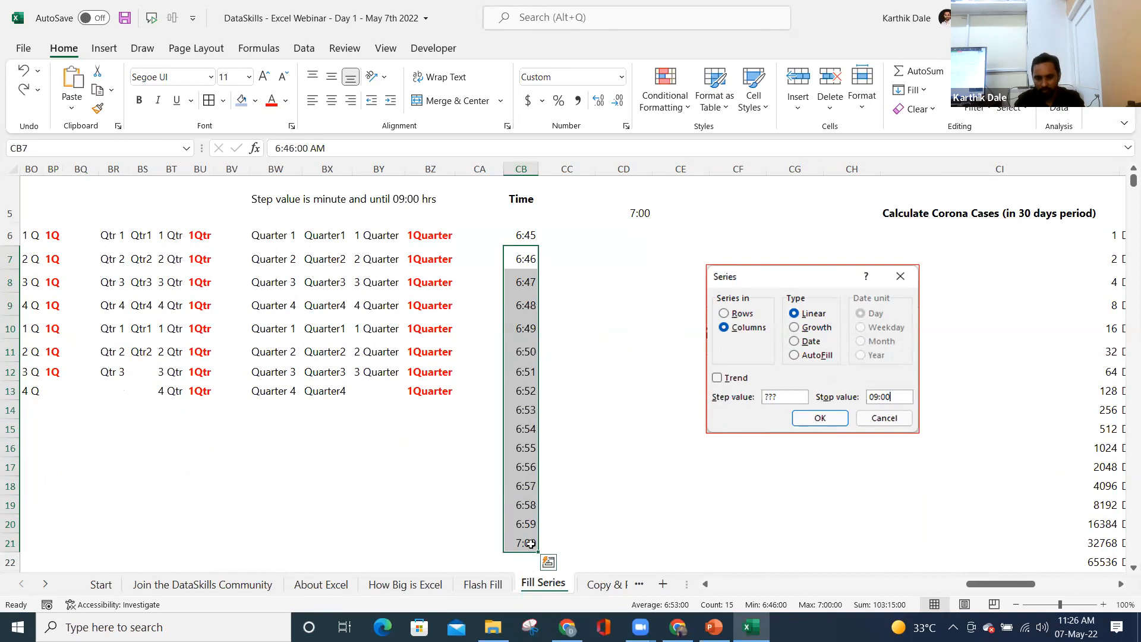
pyautogui.press('Delete')
pyautogui.press('Up')
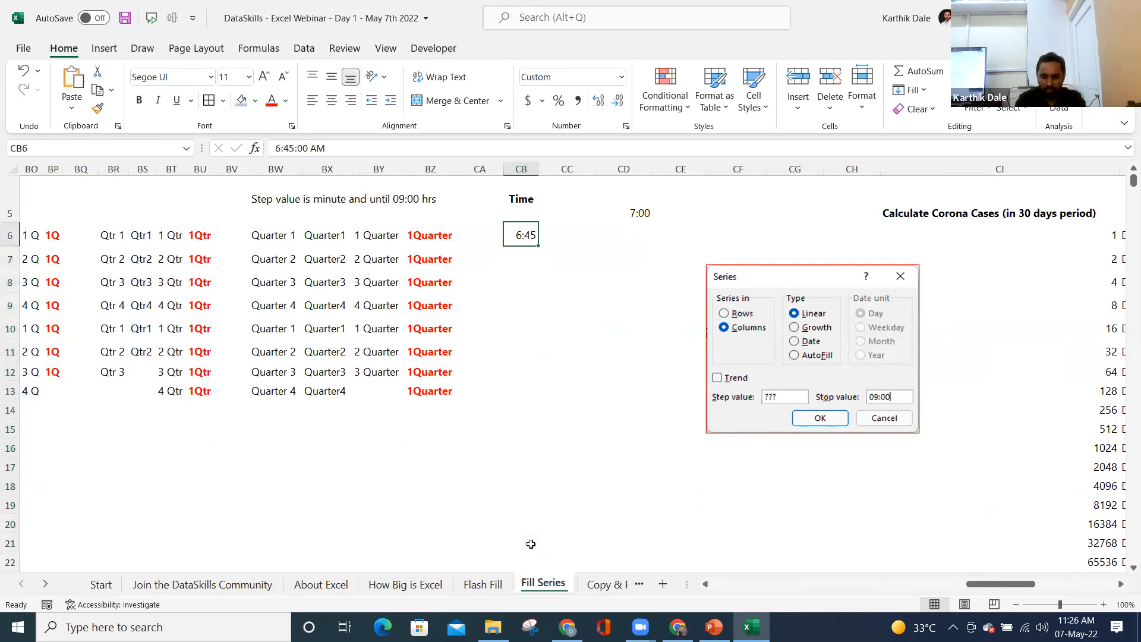
# - Apply a Columns, Linear series to the Time column with stop value 7
pyautogui.hotkey('alt', 'h')
pyautogui.press('f')
pyautogui.press('i')
pyautogui.press('s')
pyautogui.click(406, 291)
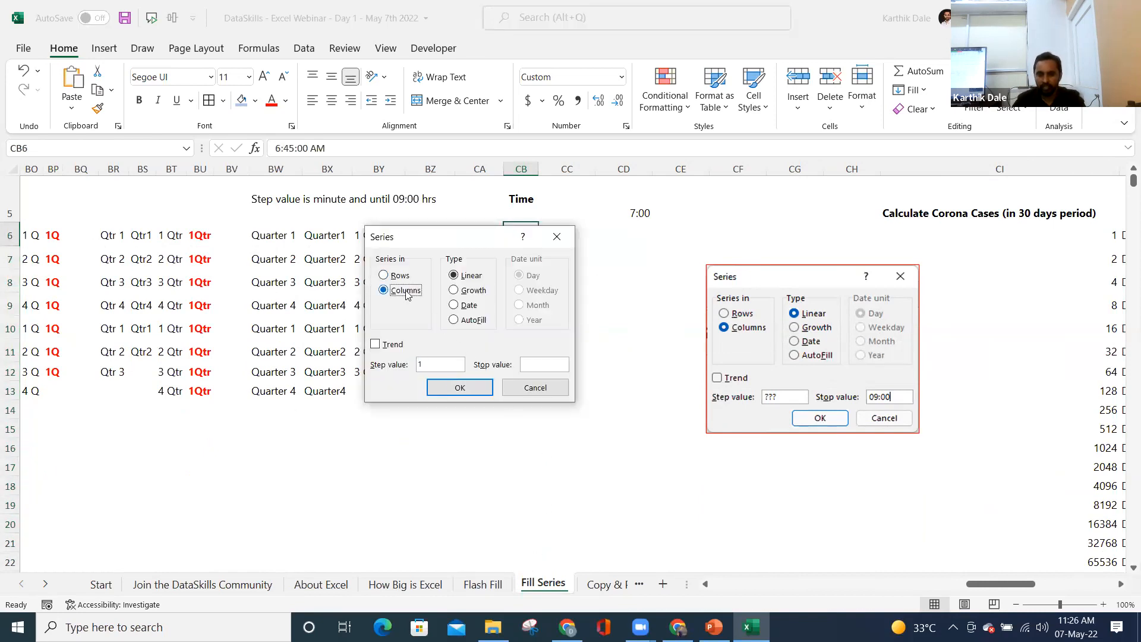
pyautogui.moveTo(451, 242); pyautogui.dragTo(284, 234)
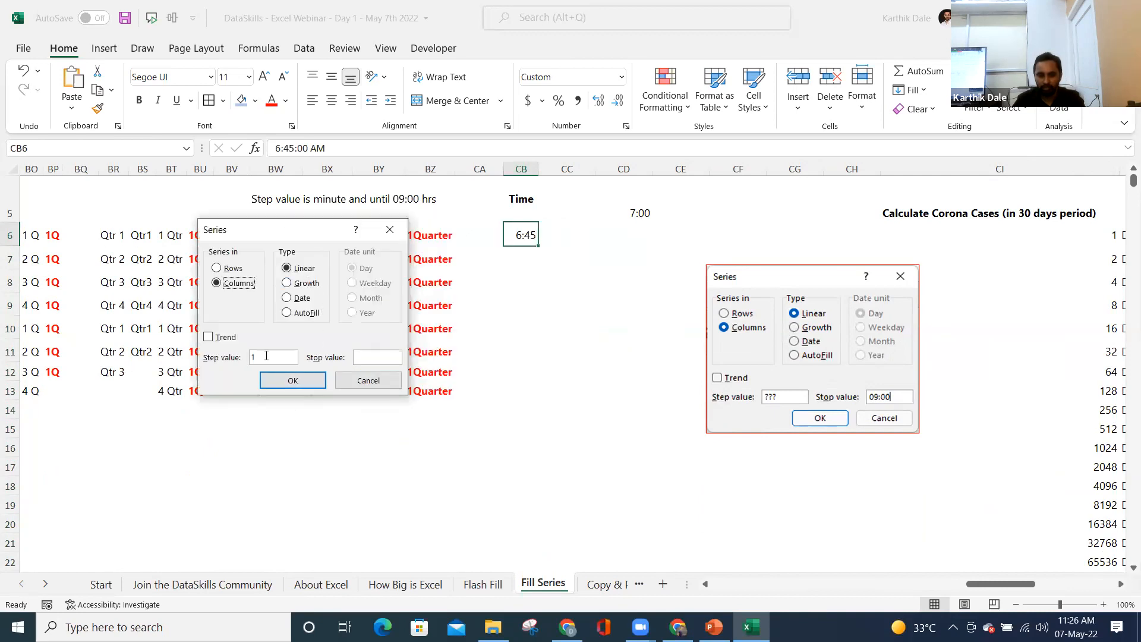
pyautogui.click(369, 358)
pyautogui.write('7')
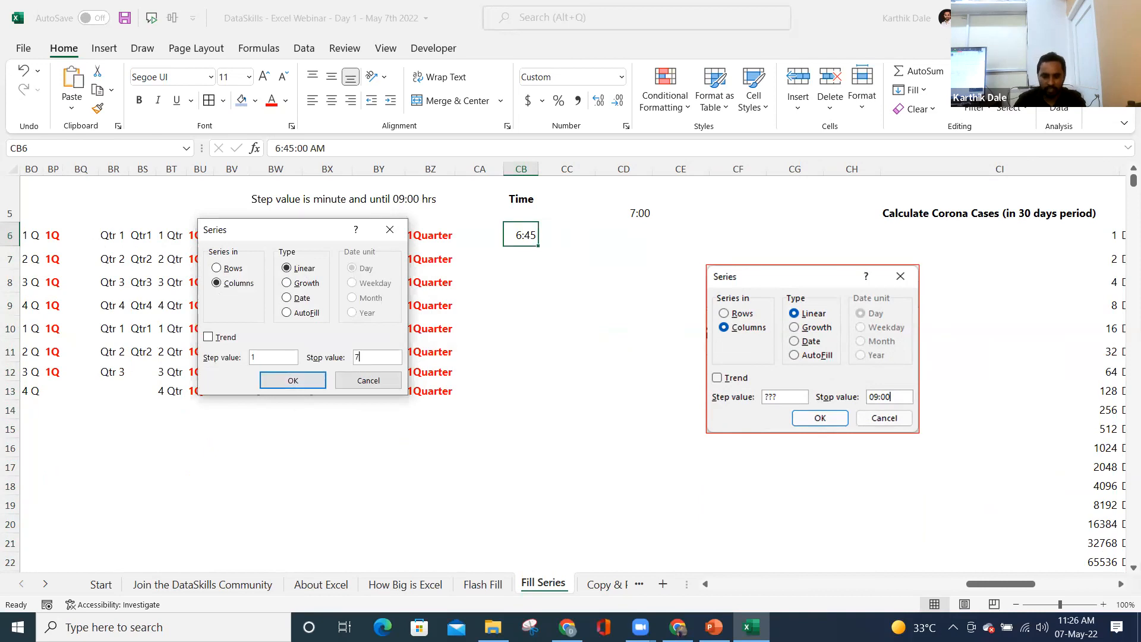
pyautogui.click(304, 381)
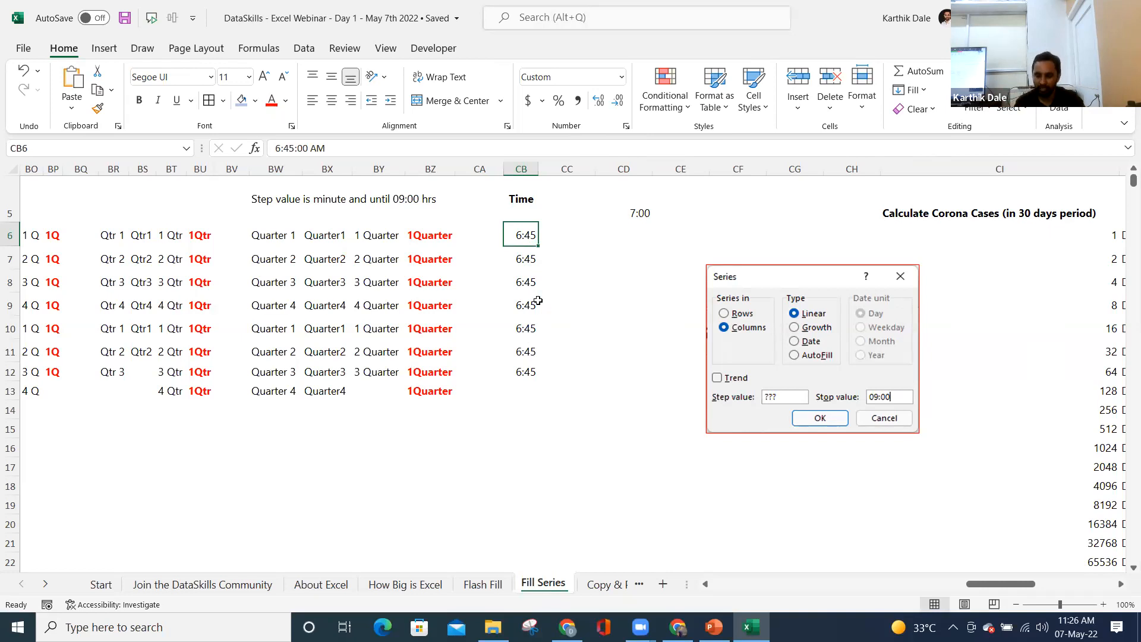
# - Review the existing Day1–Day5 corona case counts in column CI
pyautogui.press('Right')
pyautogui.press('Right')
pyautogui.press('Right')
pyautogui.press('Right')
pyautogui.press('Right')
pyautogui.press('Right')
pyautogui.press('Right')
pyautogui.press('Right')
pyautogui.press('Right')
pyautogui.press('Right')
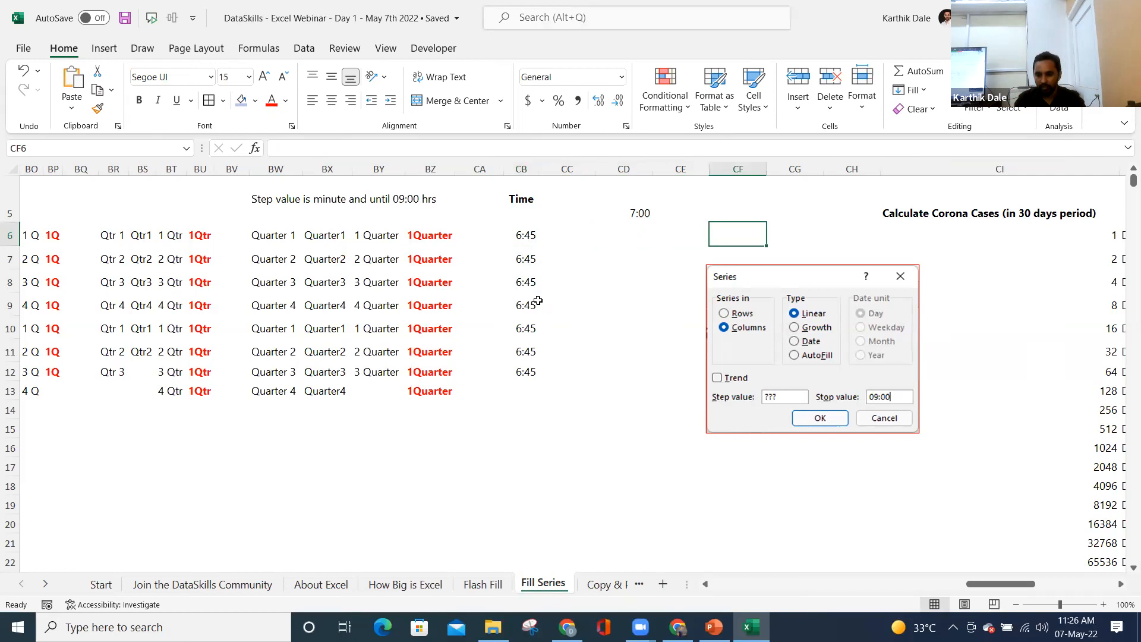
pyautogui.press('Right')
pyautogui.press('Right')
pyautogui.press('Right')
pyautogui.press('Right')
pyautogui.press('Left')
pyautogui.press('Left')
pyautogui.press('Left')
pyautogui.press('Left')
pyautogui.press('Left')
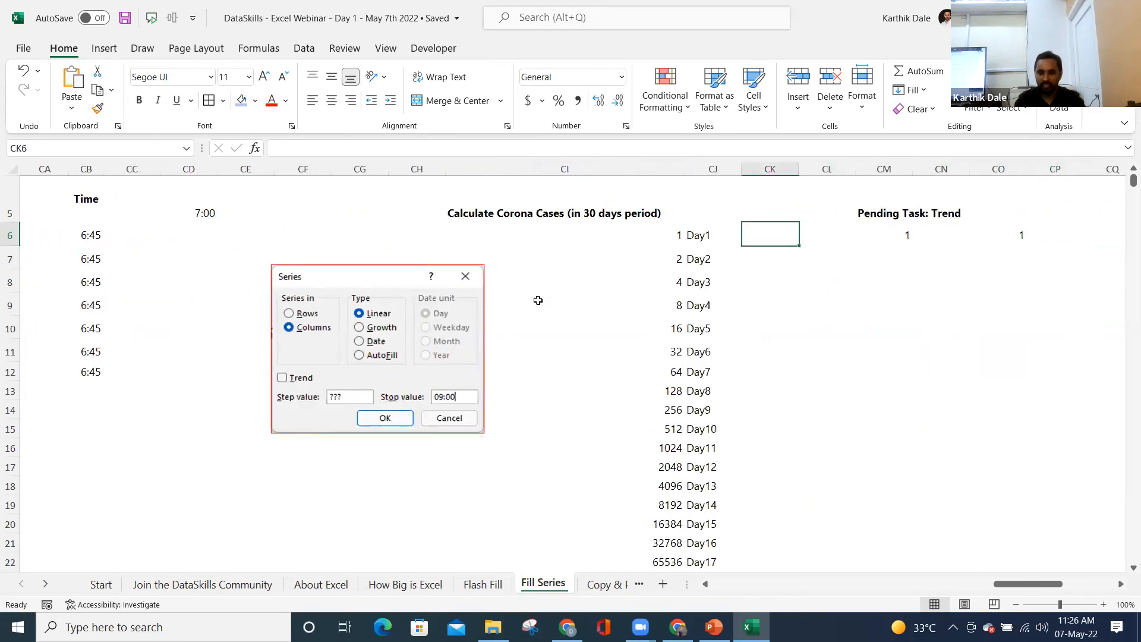
pyautogui.press('Left')
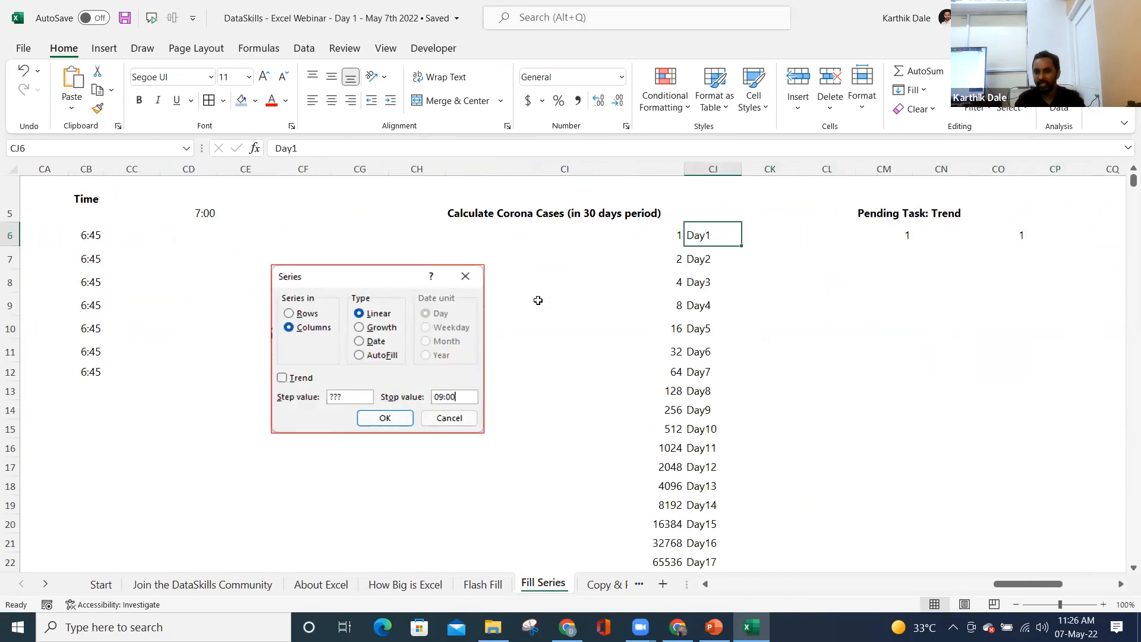
pyautogui.click(663, 236)
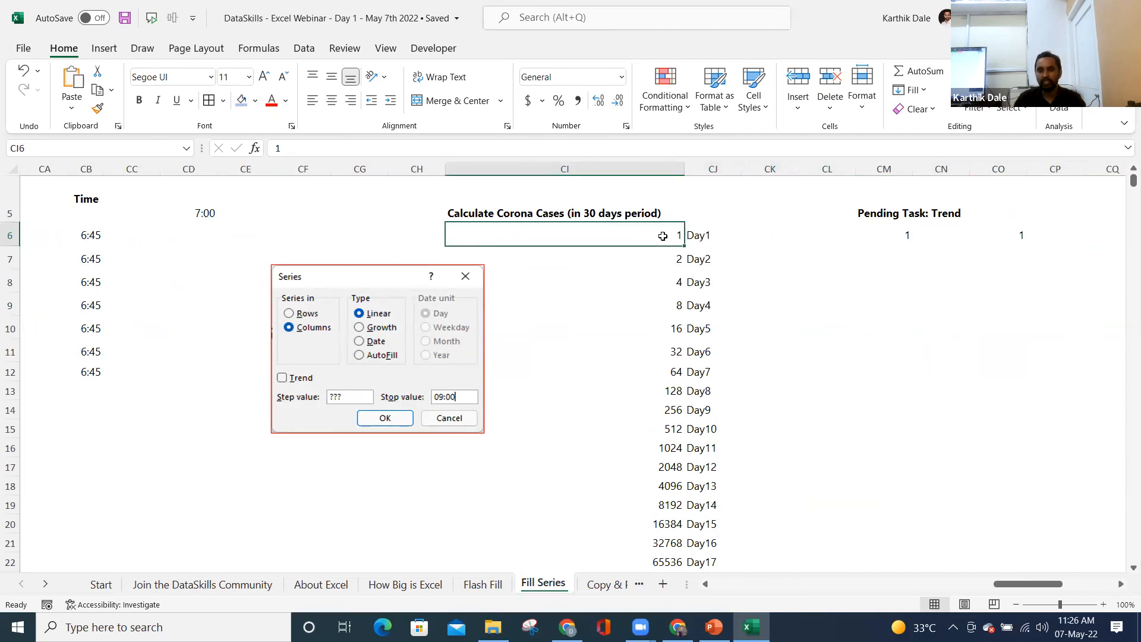
pyautogui.click(663, 256)
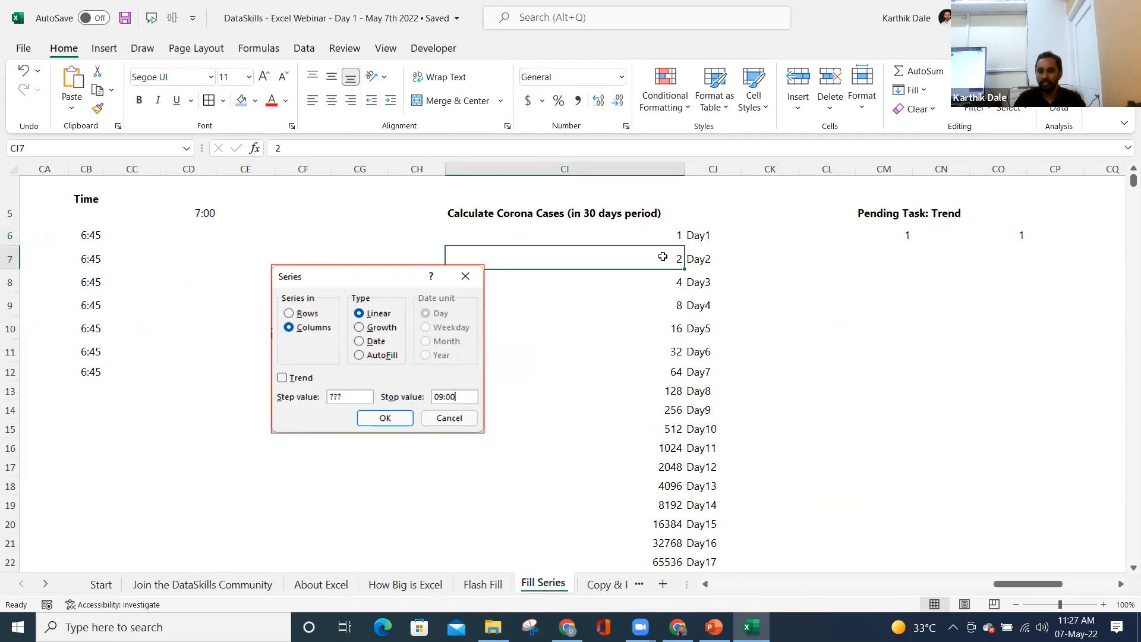
pyautogui.click(672, 304)
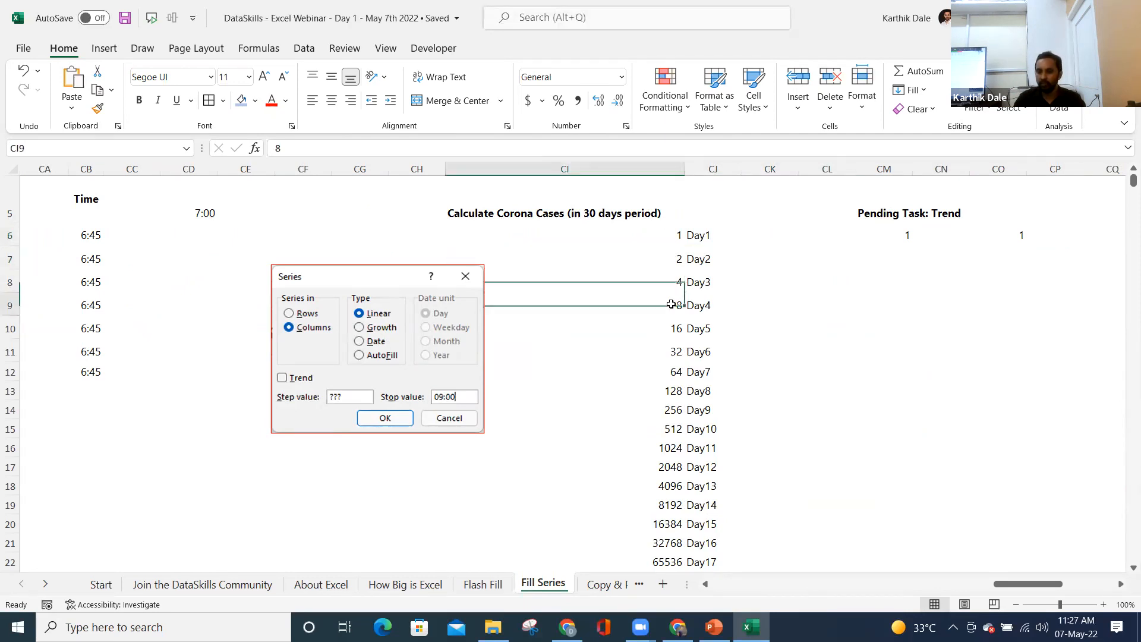
pyautogui.click(676, 327)
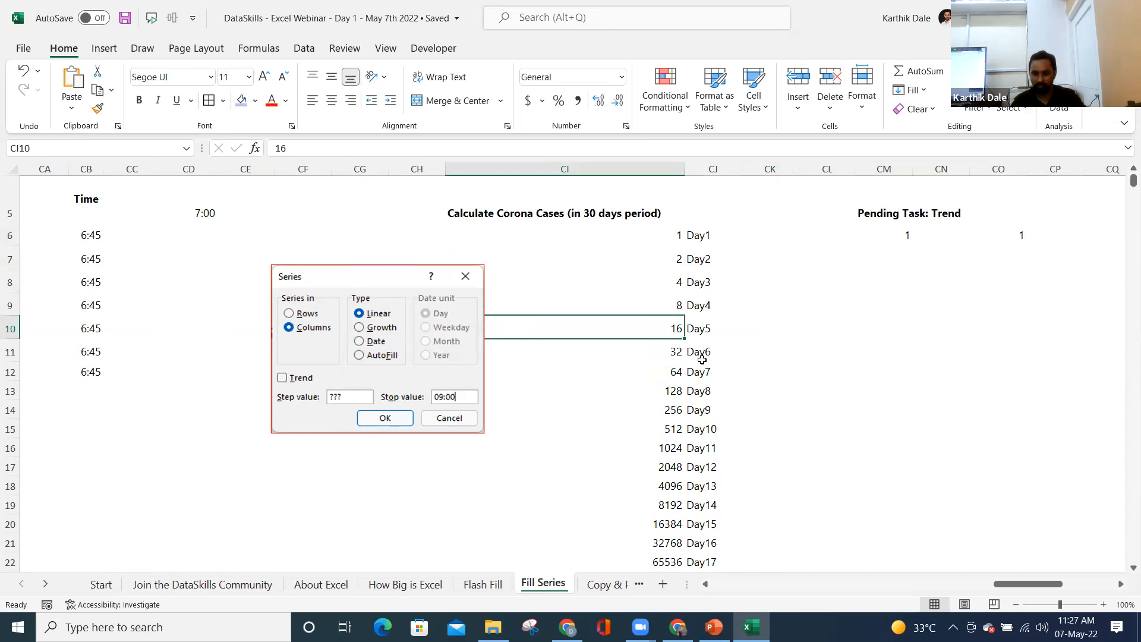
# - Clear the case counts, enter 1 in CI6, and shift the Series picture left
pyautogui.hotkey('ctrl', 'Up')
pyautogui.press('Down')
pyautogui.press('Down')
pyautogui.press('Down')
pyautogui.press('Up')
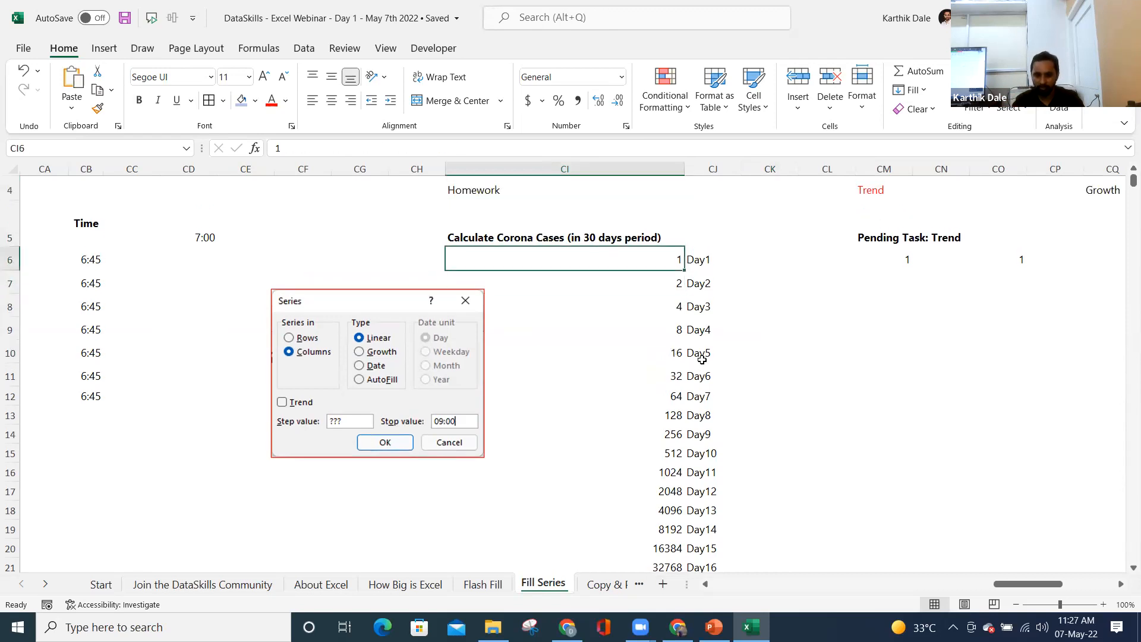
pyautogui.hotkey('ctrl', 'shift', 'Down')
pyautogui.hotkey('shift', 'Up')
pyautogui.press('Delete')
pyautogui.hotkey('ctrl', 'shift', 'Up')
pyautogui.hotkey('shift', 'Down')
pyautogui.write('1')
pyautogui.press('Return')
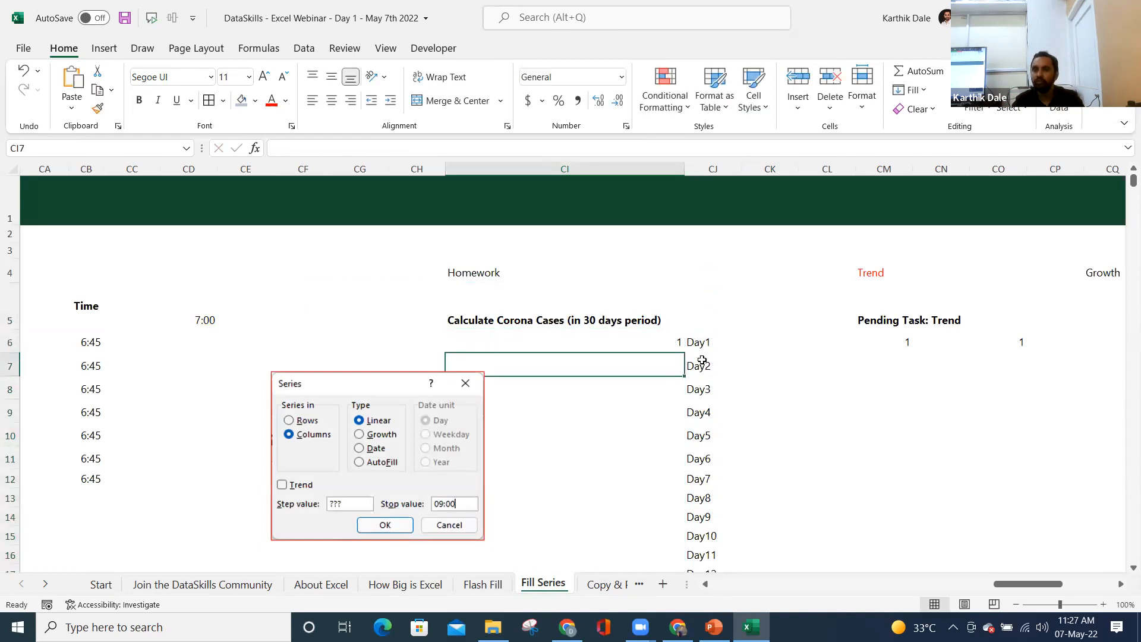
pyautogui.moveTo(335, 381); pyautogui.dragTo(249, 375)
pyautogui.click(542, 377)
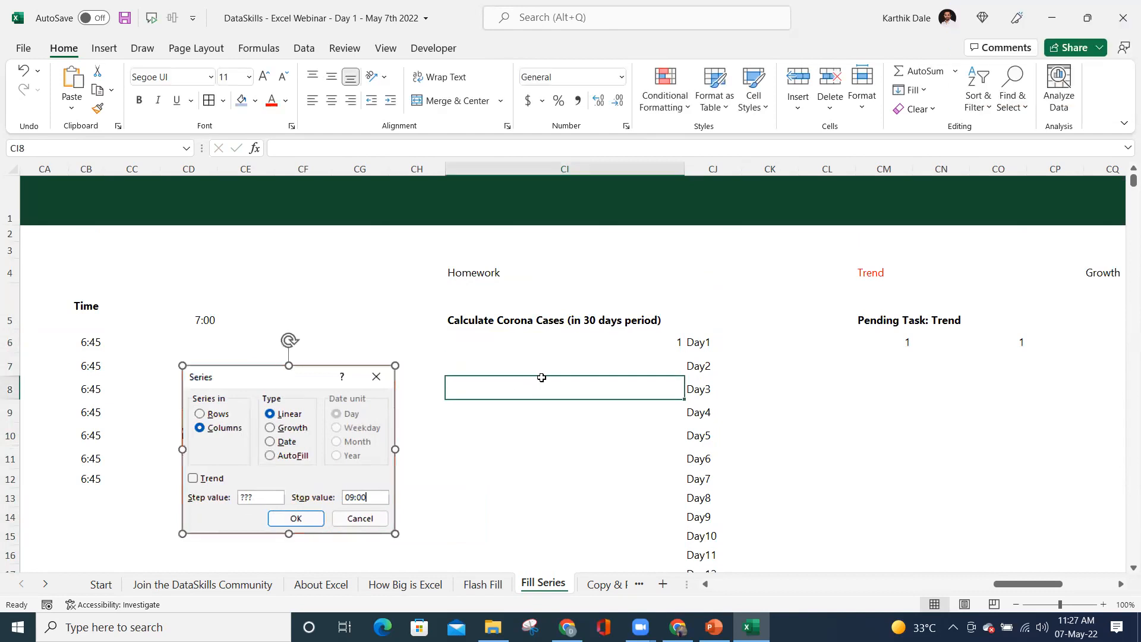
# - From CI6, set the Series dialog to Columns, Growth, step 2, then dismiss it
pyautogui.click(598, 345)
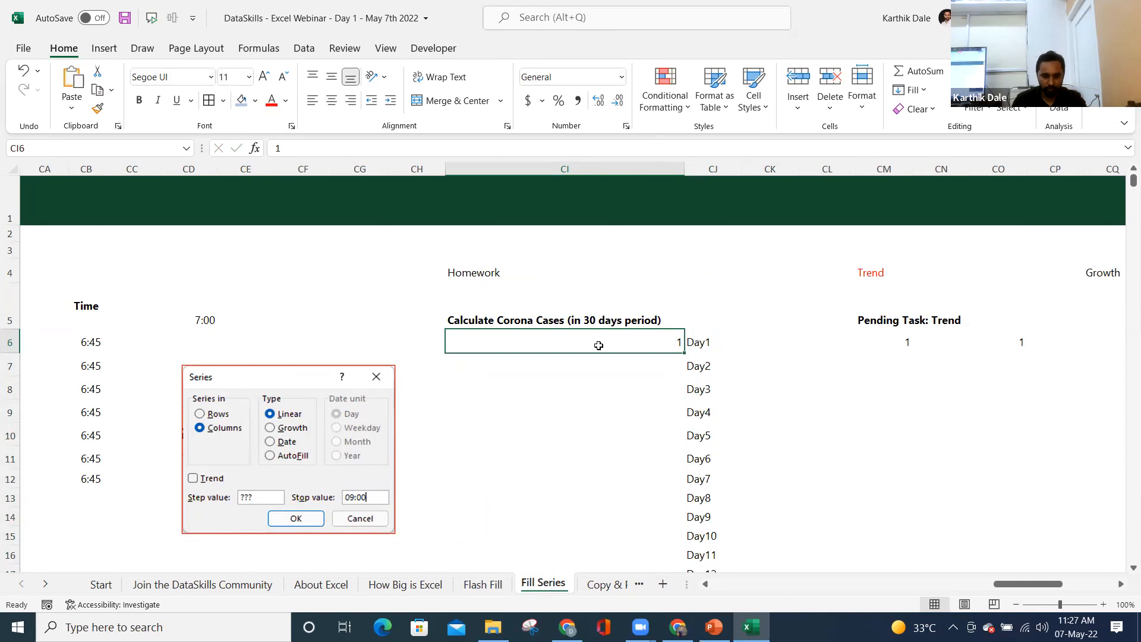
pyautogui.hotkey('alt', 'h')
pyautogui.press('f')
pyautogui.press('i')
pyautogui.press('s')
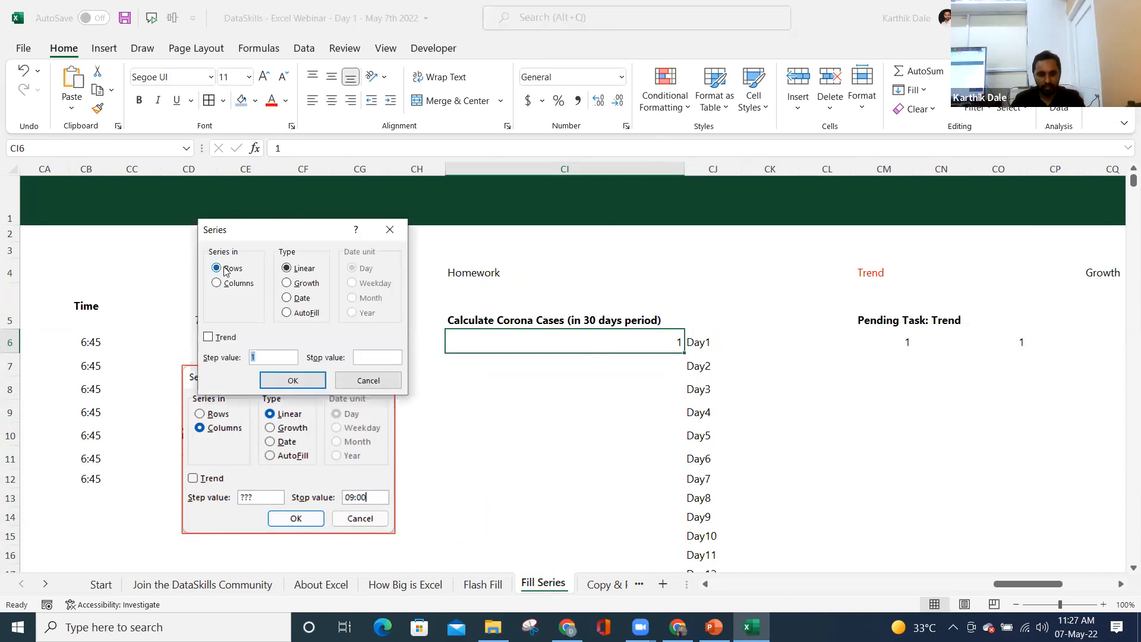
pyautogui.click(230, 286)
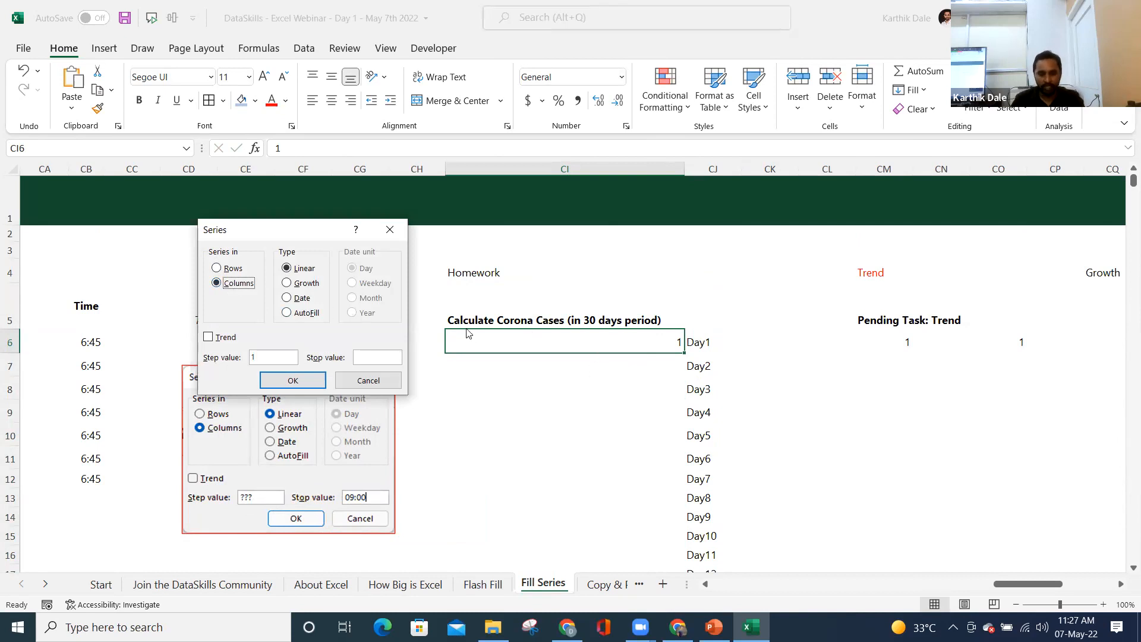
pyautogui.click(302, 283)
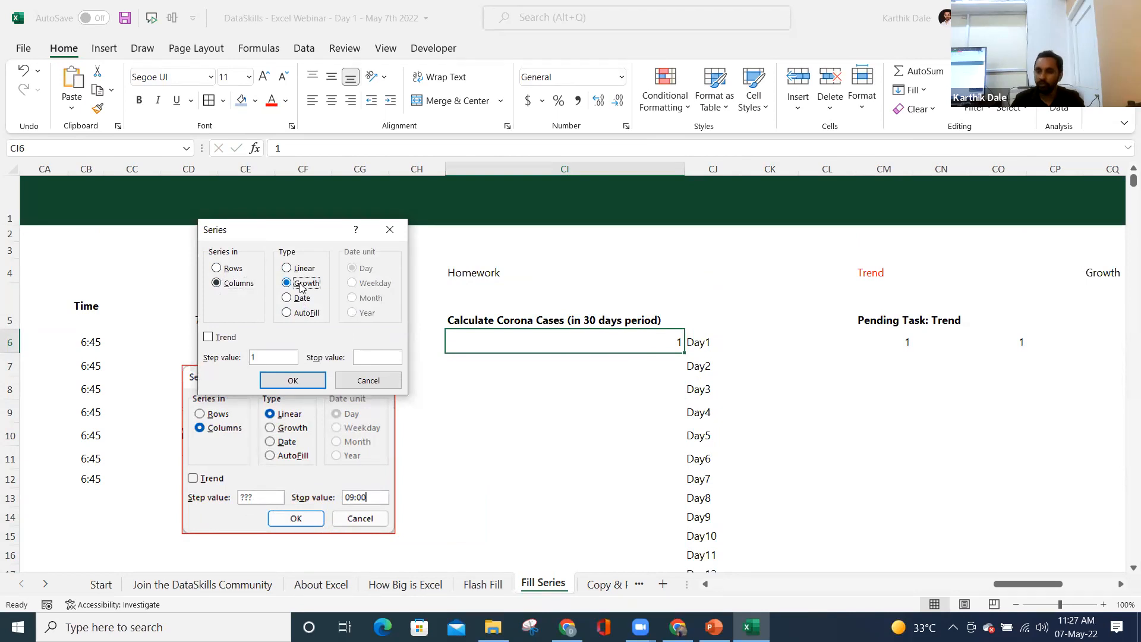
pyautogui.doubleClick(272, 355)
pyautogui.write('2')
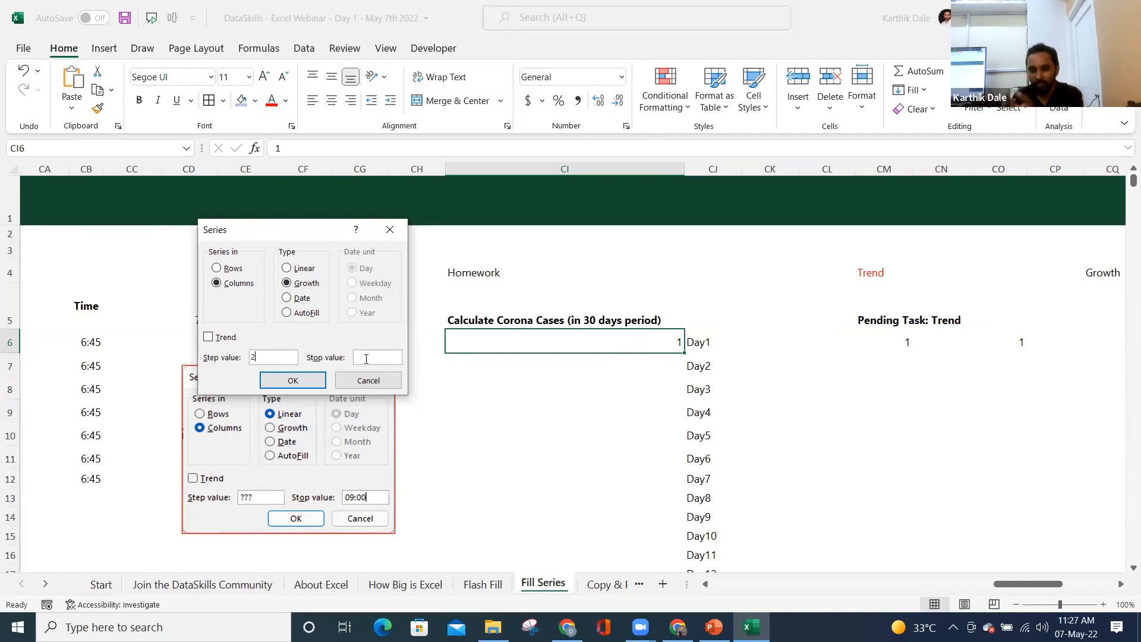
pyautogui.click(293, 380)
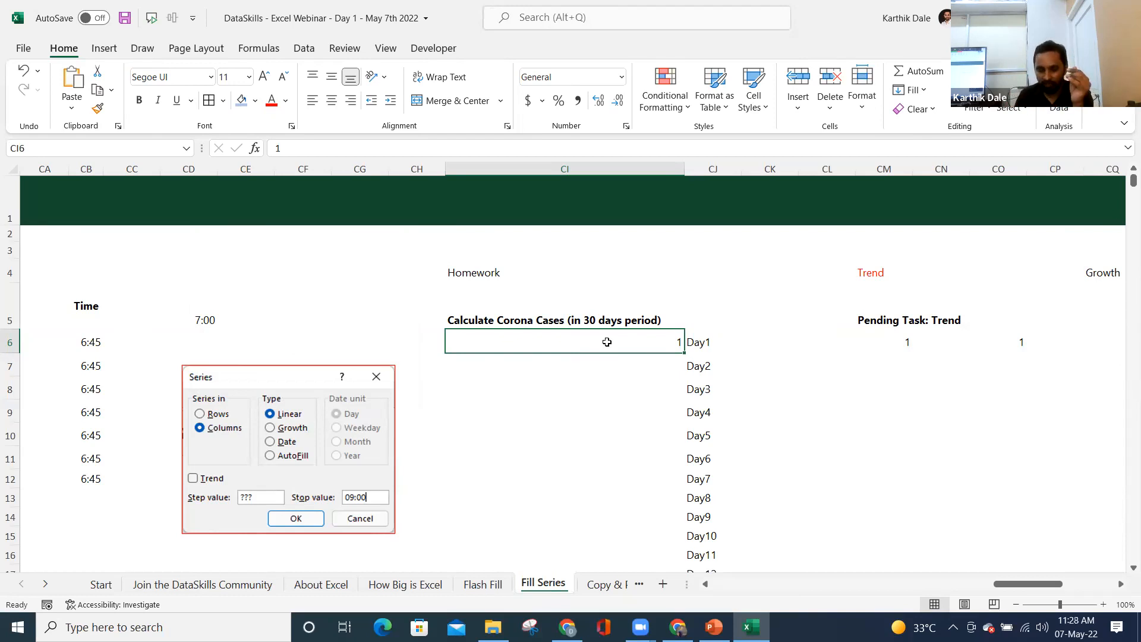
# - Fill the CI column with a Growth series of step 2 (1, 2, 4, 8…)
pyautogui.press('Return')
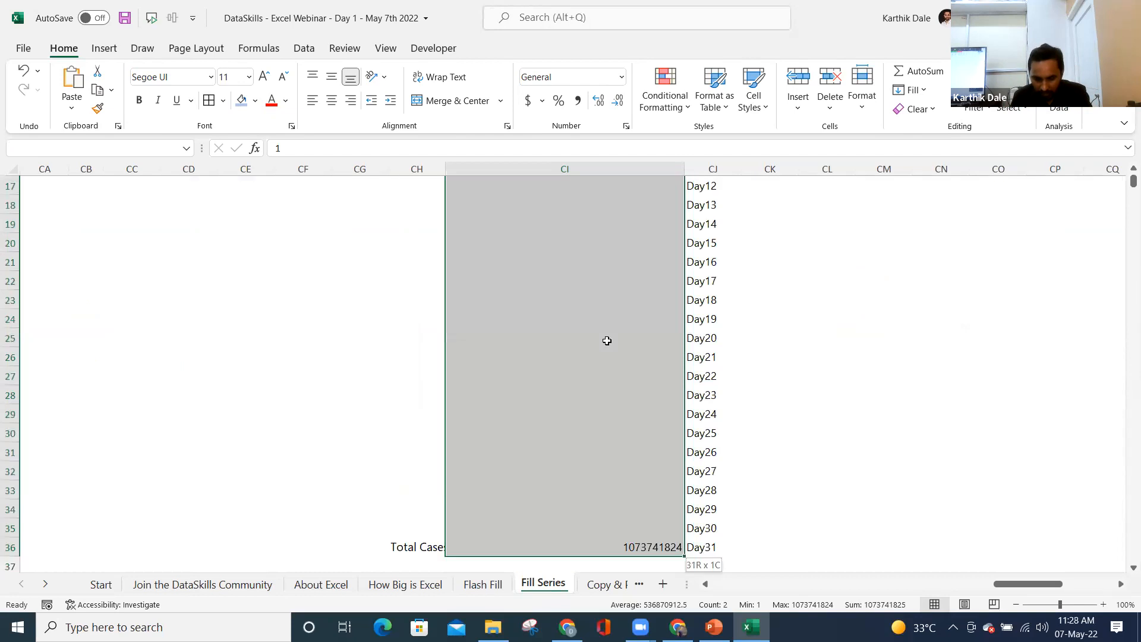
pyautogui.hotkey('alt', 'e')
pyautogui.press('i')
pyautogui.press('s')
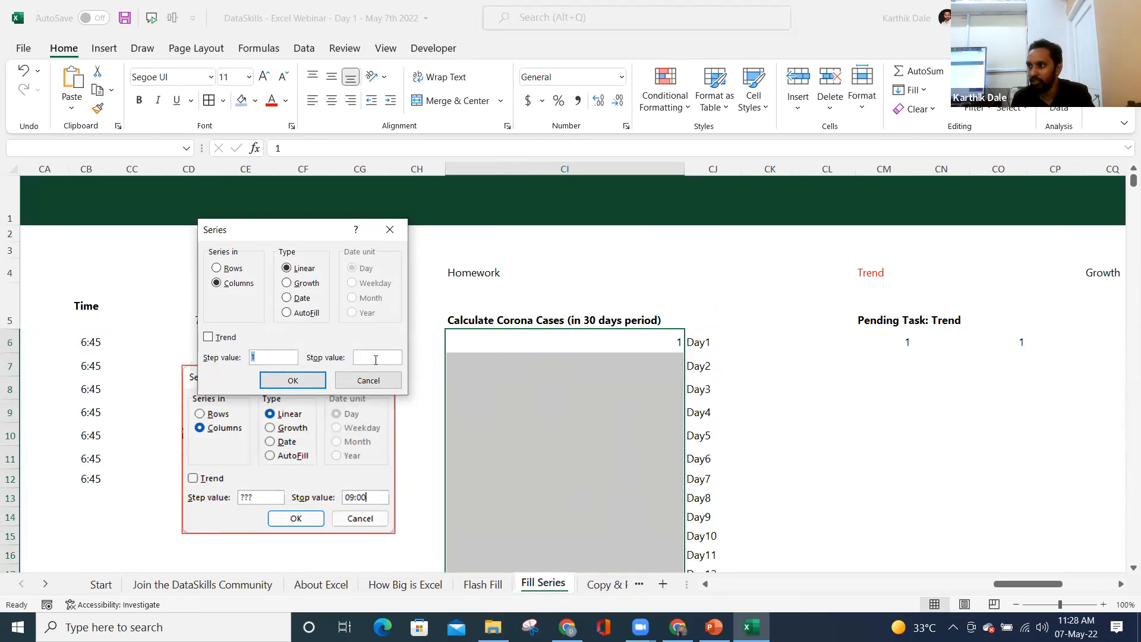
pyautogui.click(305, 284)
pyautogui.doubleClick(255, 359)
pyautogui.write('2')
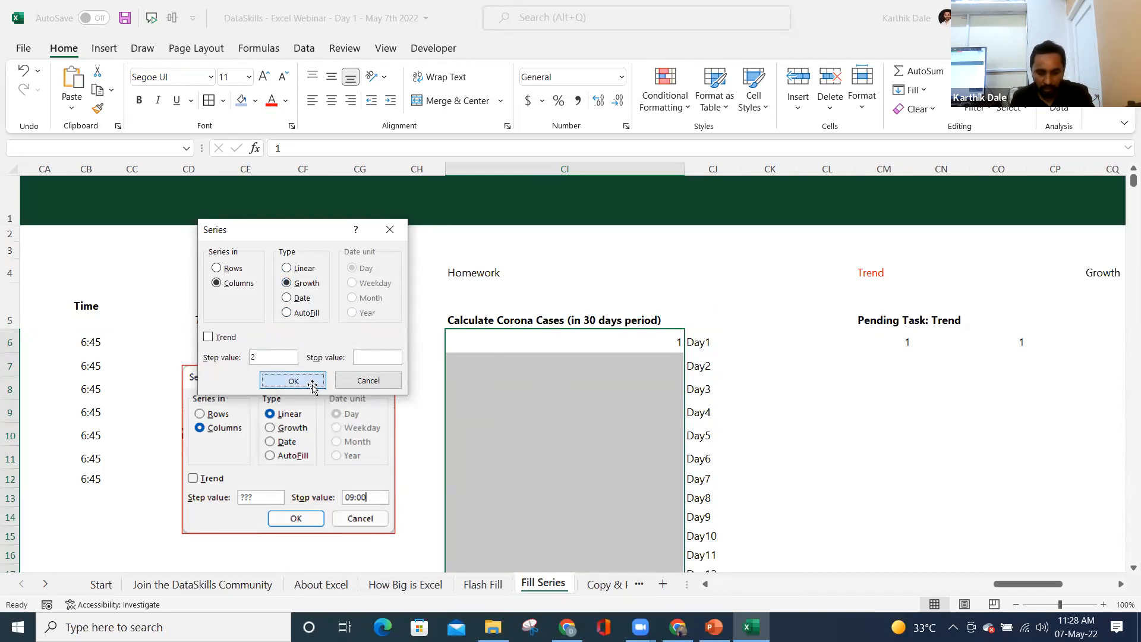
pyautogui.click(294, 381)
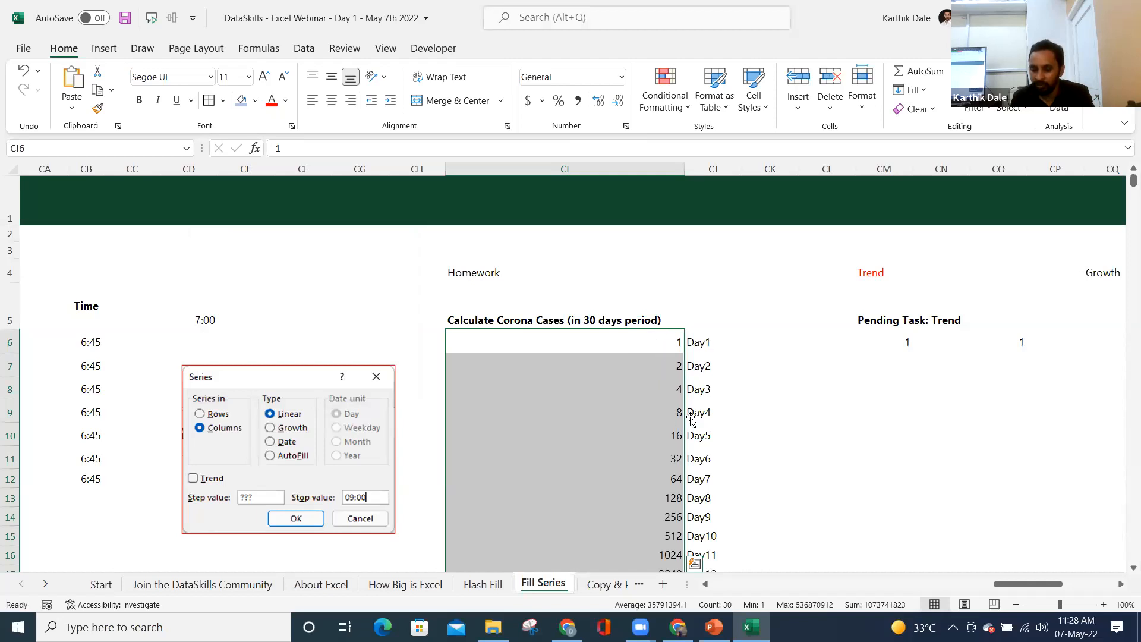
# - Check the Day17 and Day18 counts, 65536 and 131072
pyautogui.scroll(-2, 669, 517)
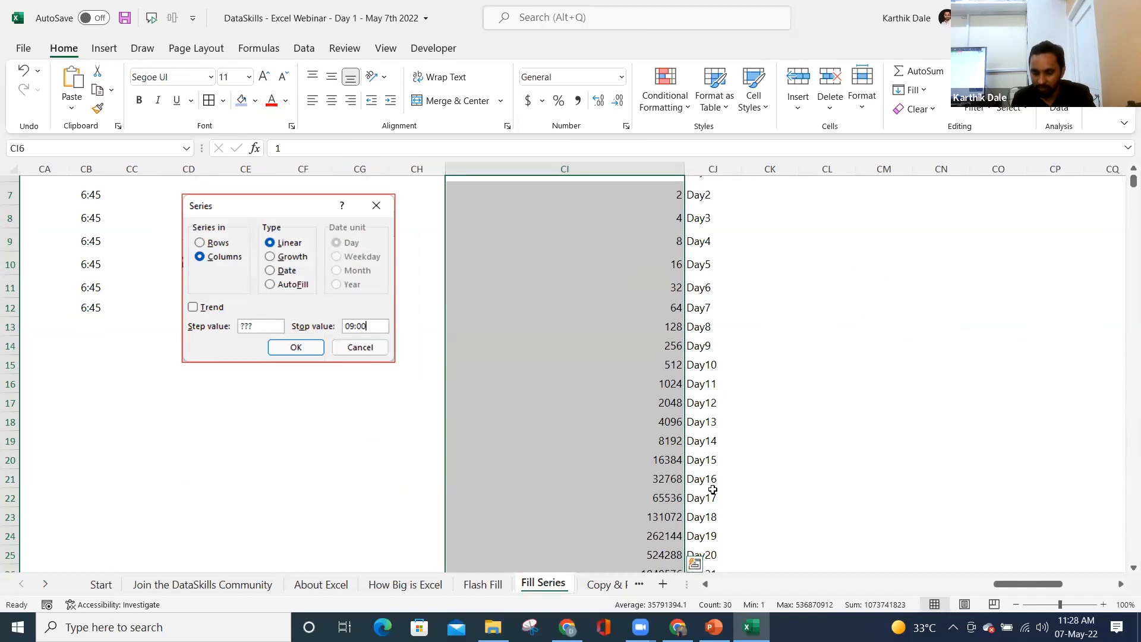
pyautogui.click(706, 517)
pyautogui.click(694, 498)
pyautogui.click(648, 499)
pyautogui.click(712, 517)
pyautogui.click(648, 517)
pyautogui.scroll(-2, 646, 464)
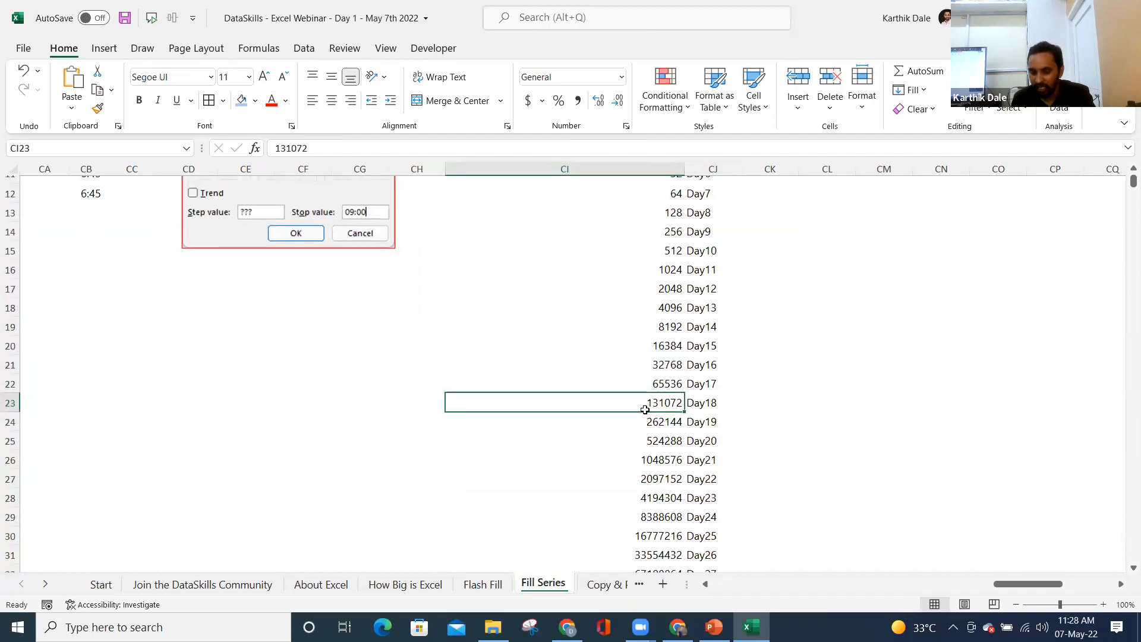
pyautogui.click(663, 429)
pyautogui.click(656, 442)
pyautogui.click(657, 465)
pyautogui.click(658, 485)
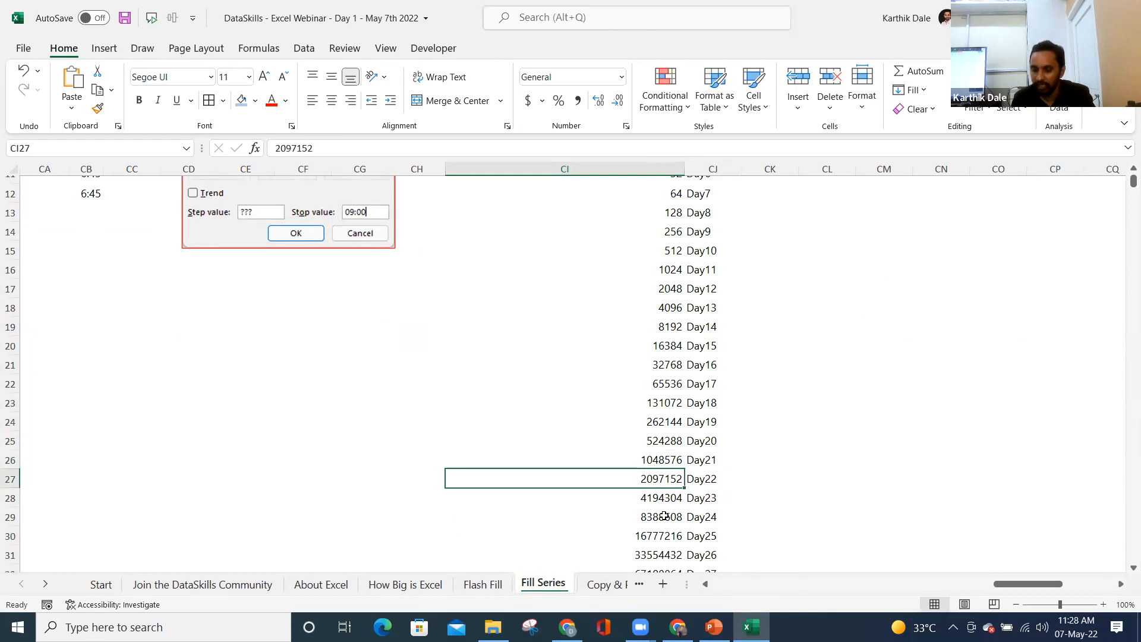
pyautogui.scroll(-4, 663, 505)
pyautogui.click(719, 402)
pyautogui.click(629, 405)
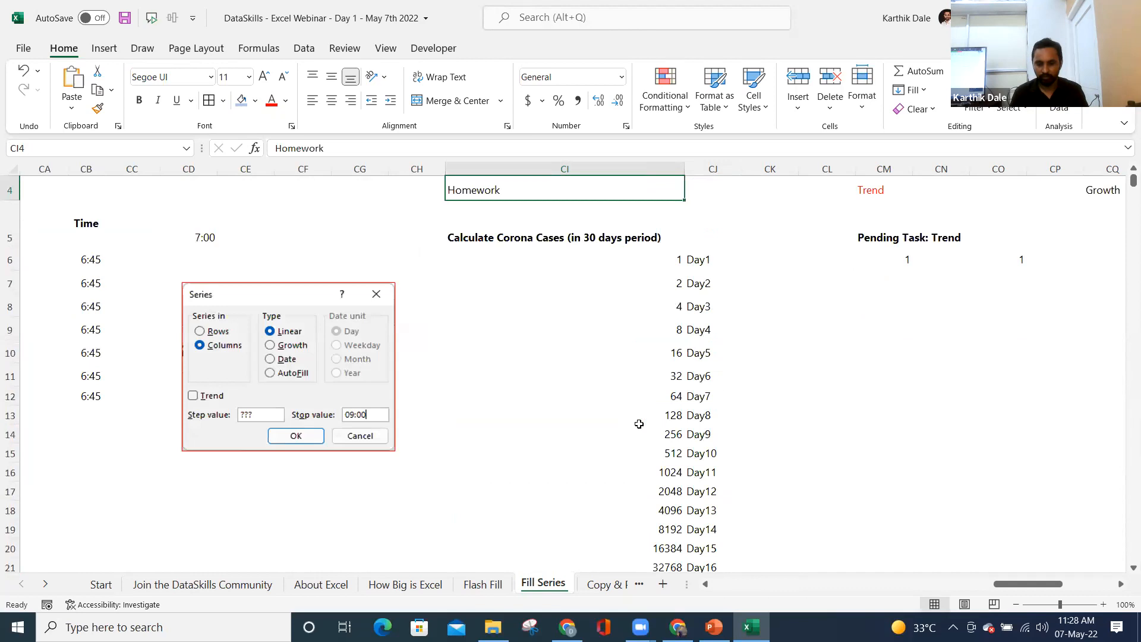
pyautogui.press('Right')
pyautogui.press('Right')
pyautogui.press('Right')
pyautogui.press('Right')
pyautogui.press('Right')
pyautogui.press('Right')
pyautogui.press('Right')
pyautogui.press('Right')
pyautogui.press('Right')
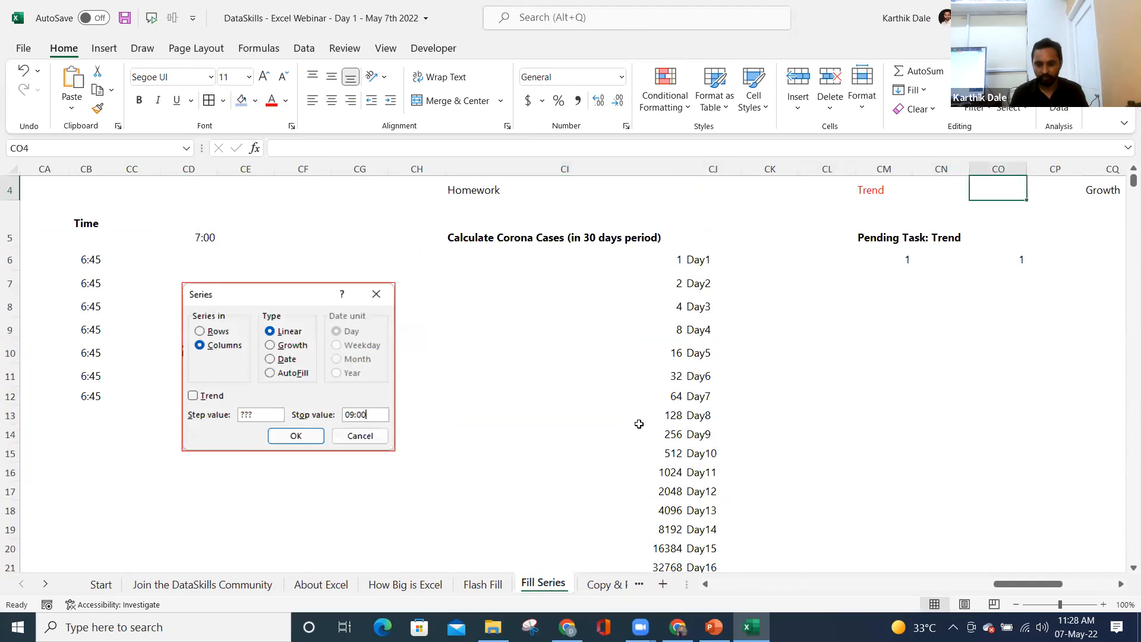
pyautogui.press('Right')
pyautogui.press('Right')
pyautogui.press('Right')
pyautogui.press('Right')
pyautogui.press('Right')
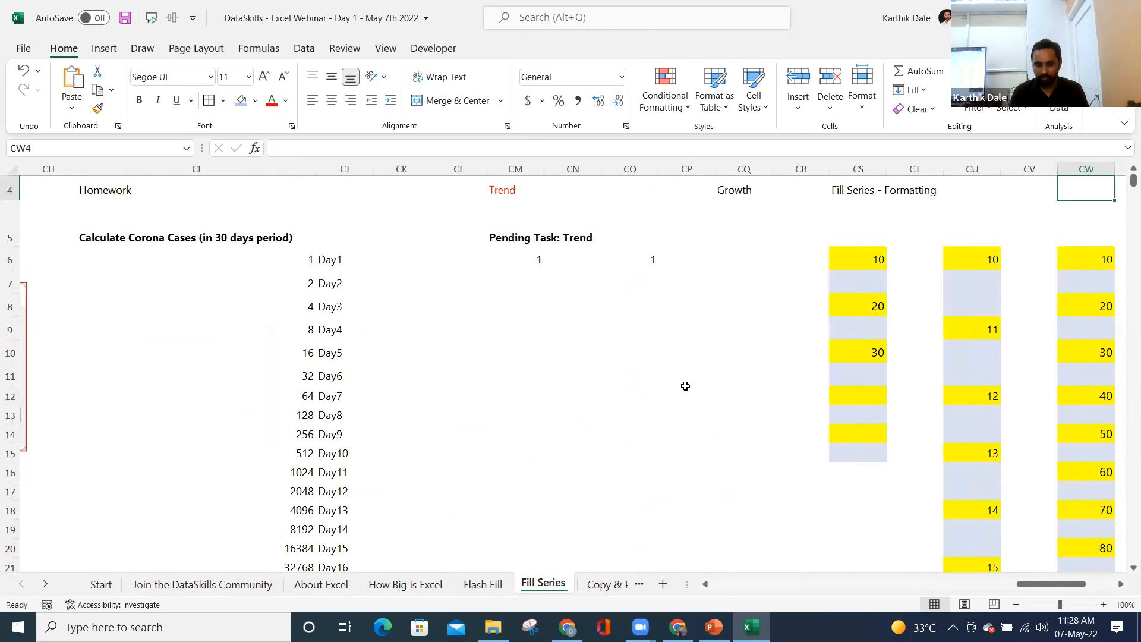
# - Delete the Pending Task: Trend label and enter 10 and 50 as the first and fifth Trend values
pyautogui.click(507, 241)
pyautogui.press('Delete')
pyautogui.press('Down')
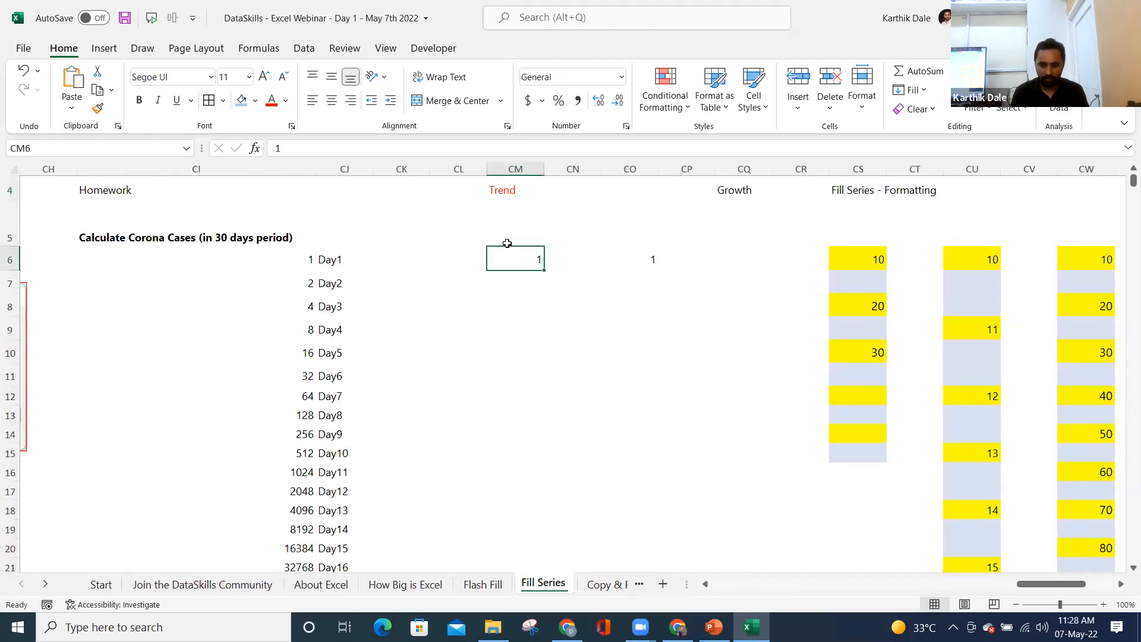
pyautogui.write('10')
pyautogui.press('Return')
pyautogui.press('Down')
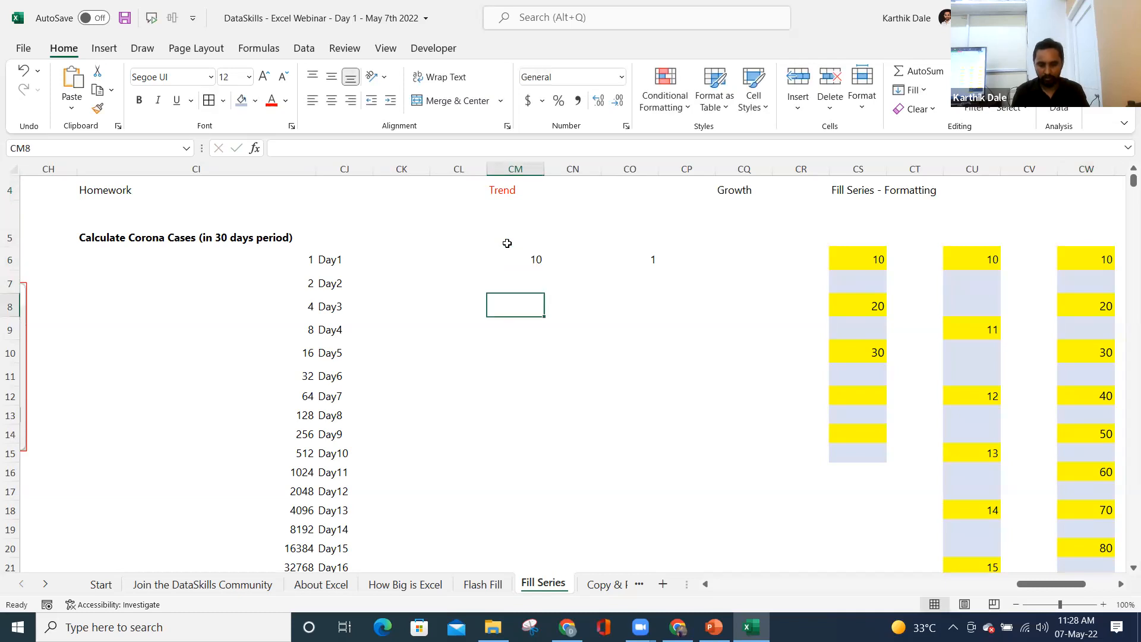
pyautogui.press('Down')
pyautogui.press('Down')
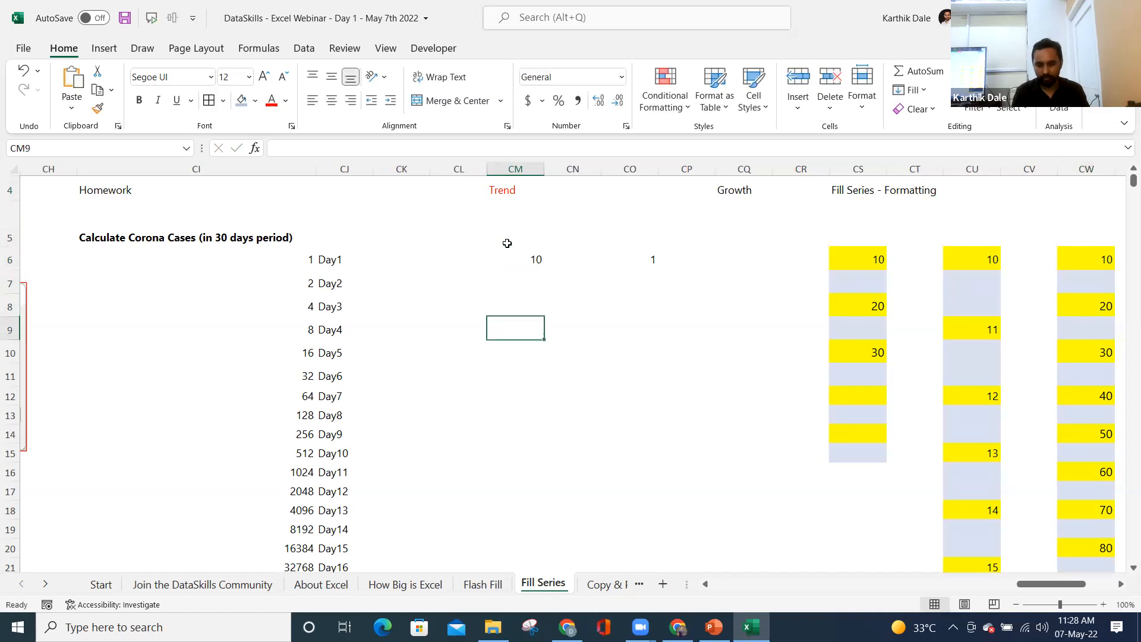
pyautogui.write('50')
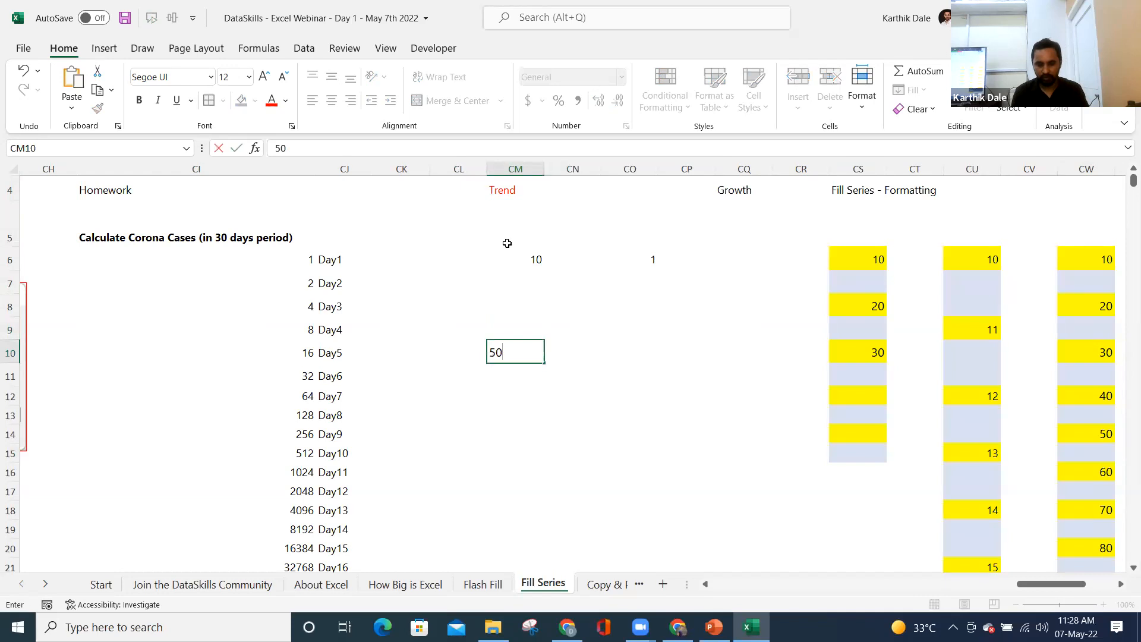
# - Apply All Borders to the five Trend cells CM6:CM10
pyautogui.click(507, 245)
pyautogui.hotkey('ctrl', 'shift', 'Down')
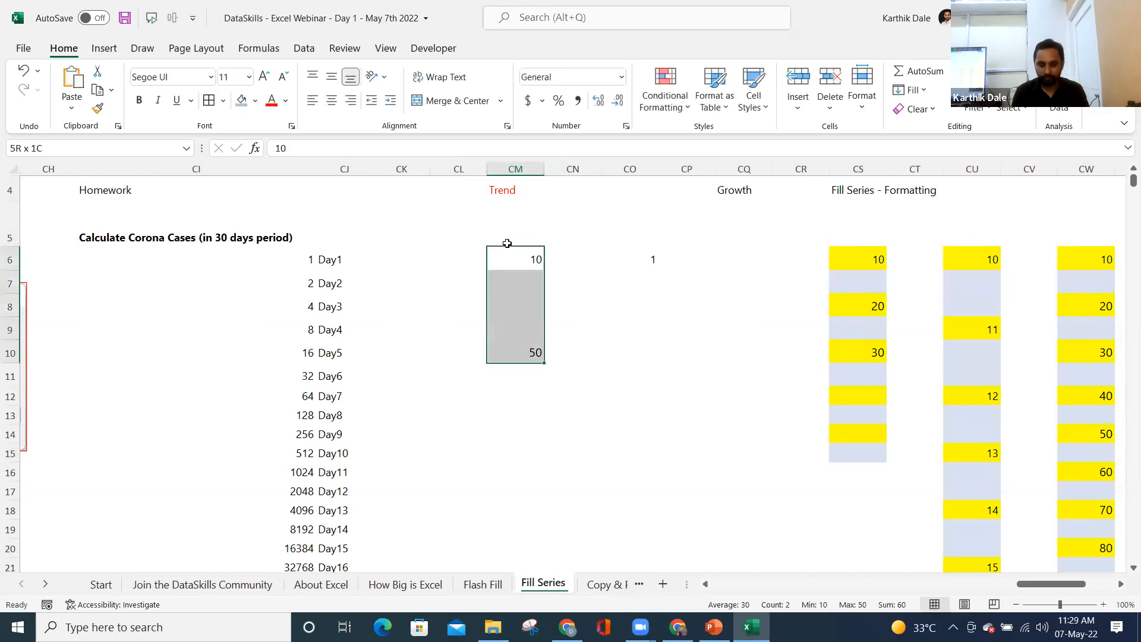
pyautogui.click(507, 243)
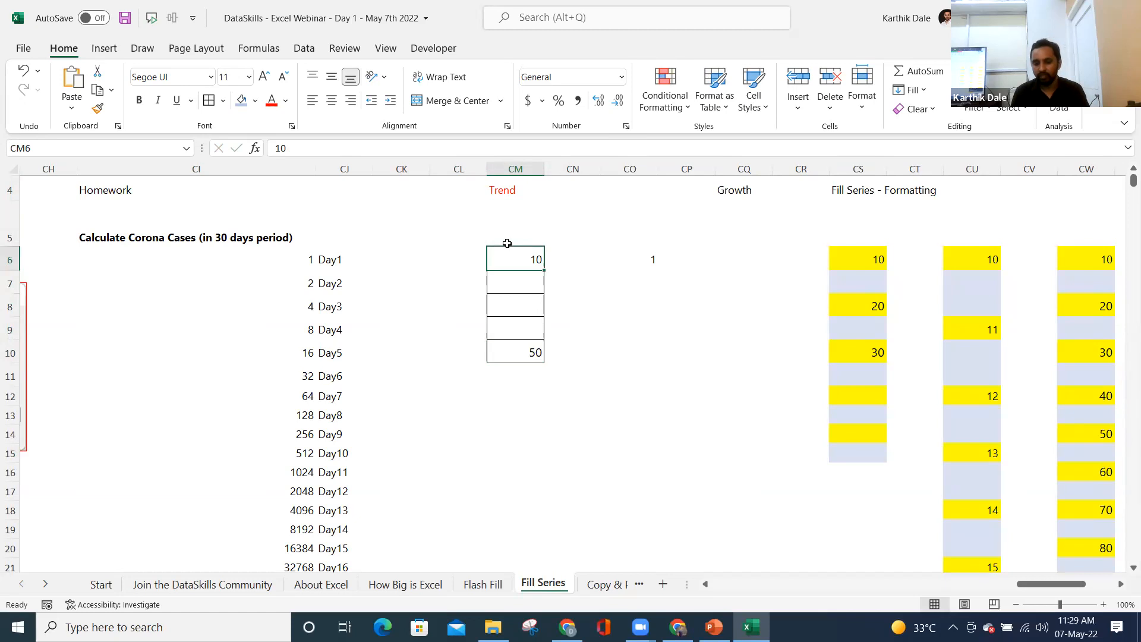
# - Replace the Trend start and end values with 20 and 60, then select CM6:CM10
pyautogui.write('20')
pyautogui.press('Return')
pyautogui.press('Return')
pyautogui.press('Return')
pyautogui.press('Return')
pyautogui.write('60')
pyautogui.press('Return')
pyautogui.press('Up')
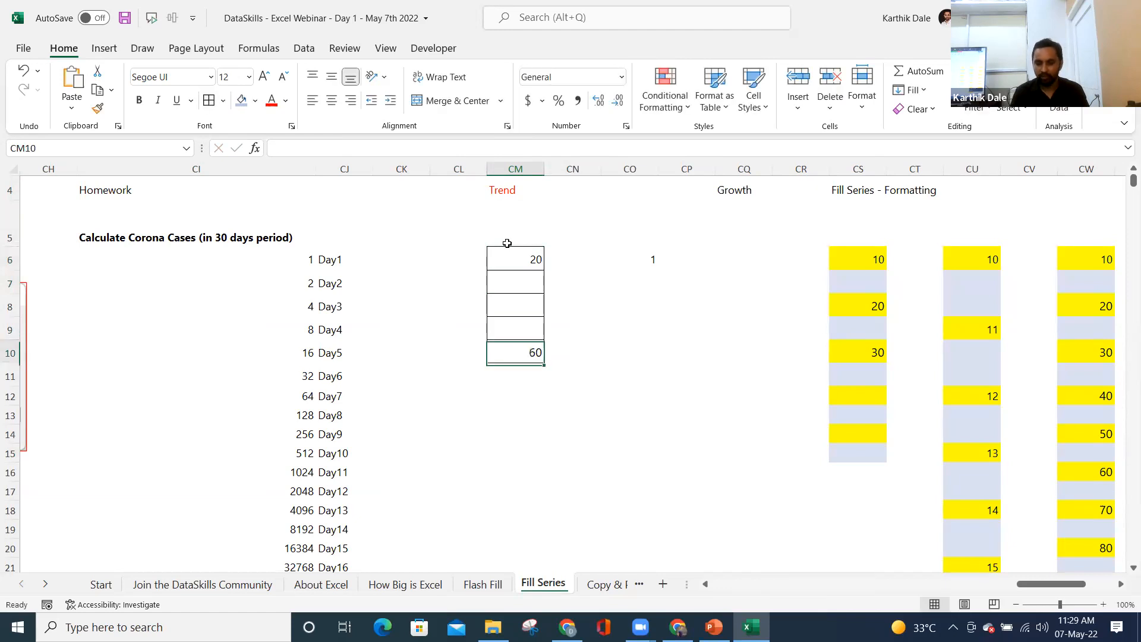
pyautogui.hotkey('ctrl', 'Up')
pyautogui.hotkey('ctrl', 'Down')
pyautogui.hotkey('ctrl', 'Up')
pyautogui.hotkey('ctrl', 'shift', 'Down')
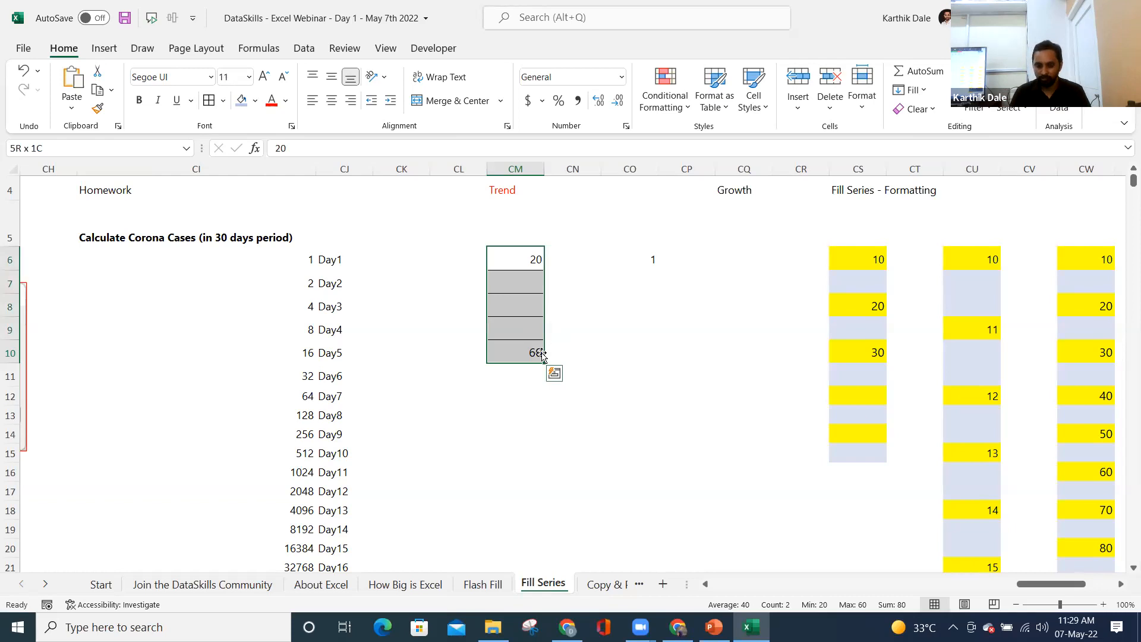
pyautogui.click(570, 253)
# - Start a second Trend block with 20 in CN6 and 120 in CN10
pyautogui.write('20')
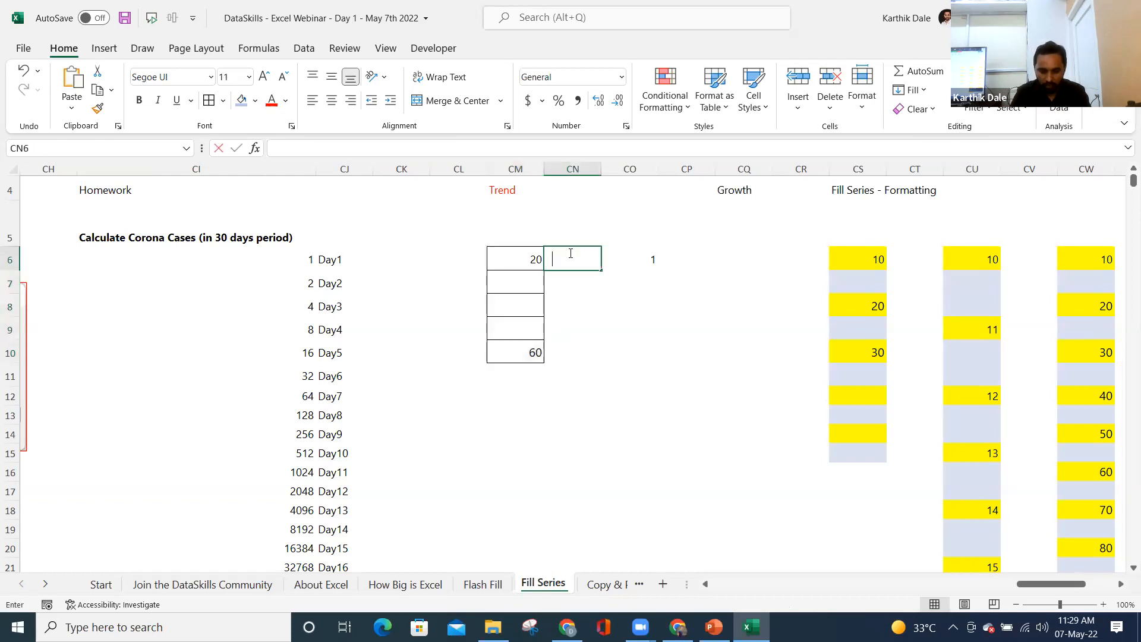
pyautogui.press('Return')
pyautogui.press('Return')
pyautogui.press('Return')
pyautogui.press('Down')
pyautogui.press('Down')
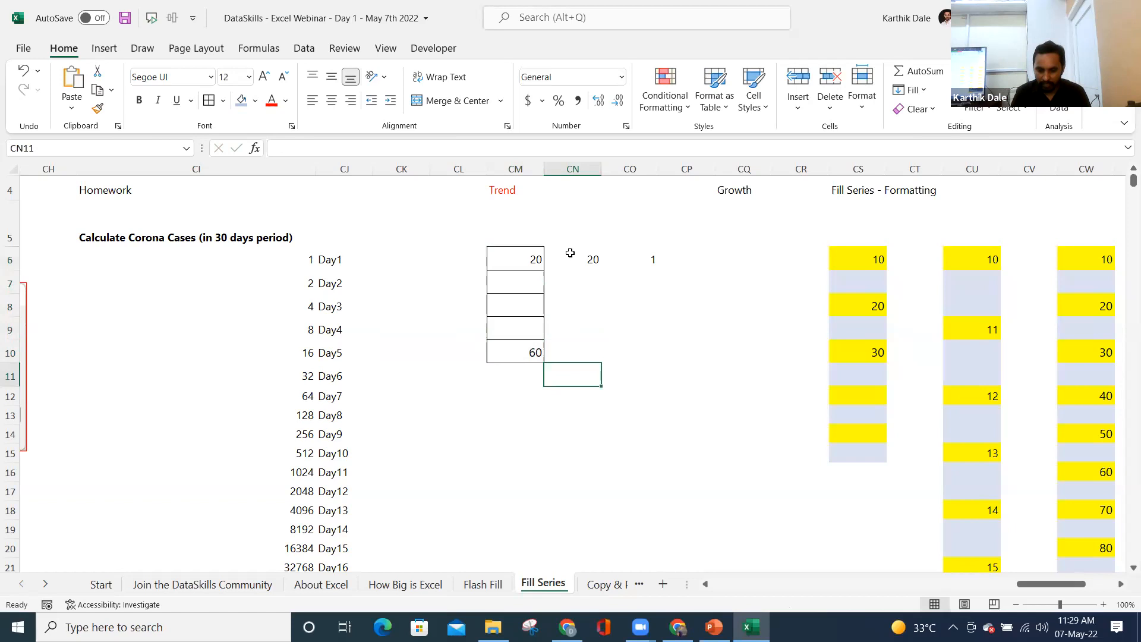
pyautogui.press('Up')
pyautogui.write('120')
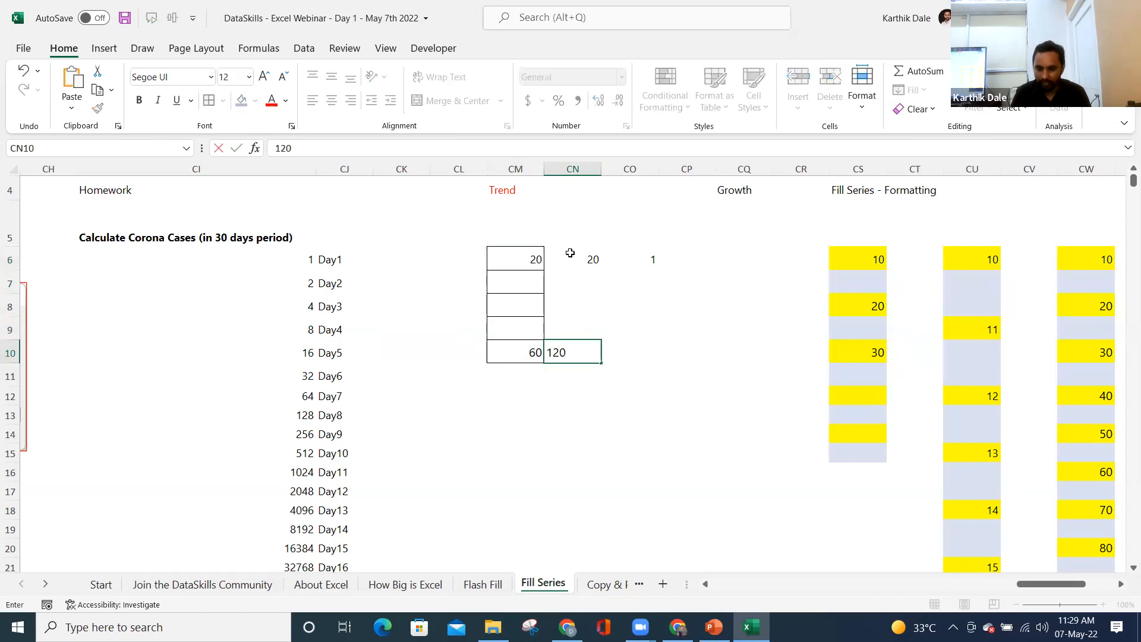
pyautogui.press('Return')
# - Select the CN6:CN10 block, border it, and step through its empty middle cells
pyautogui.press('Up')
pyautogui.hotkey('ctrl', 'Up')
pyautogui.hotkey('ctrl', 'shift', 'Down')
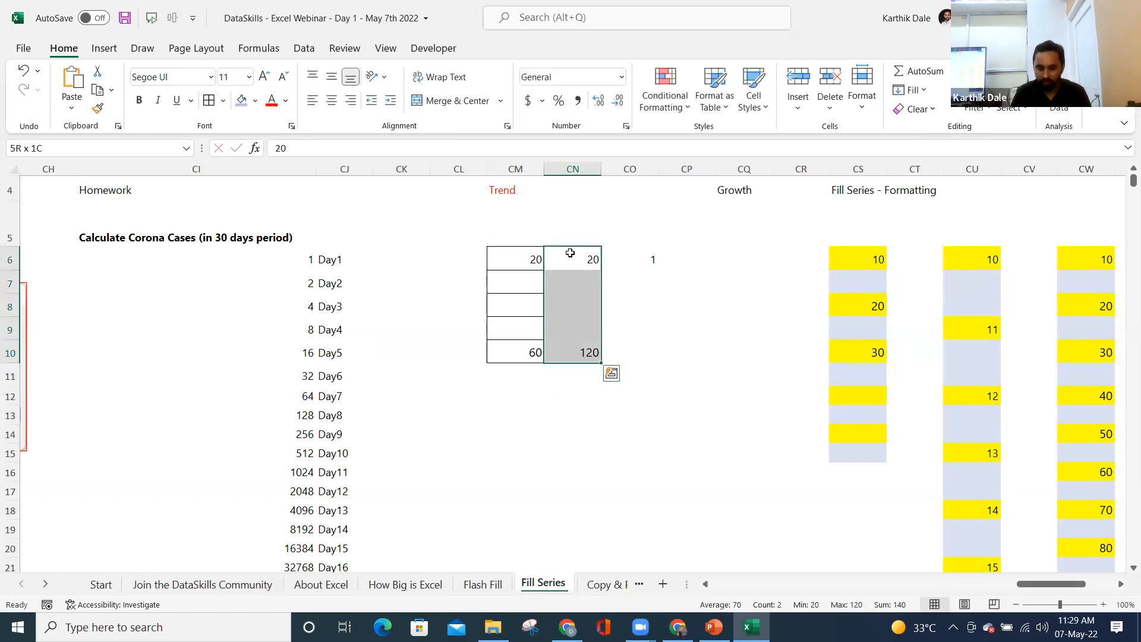
pyautogui.press('Up')
pyautogui.press('Down')
pyautogui.press('Down')
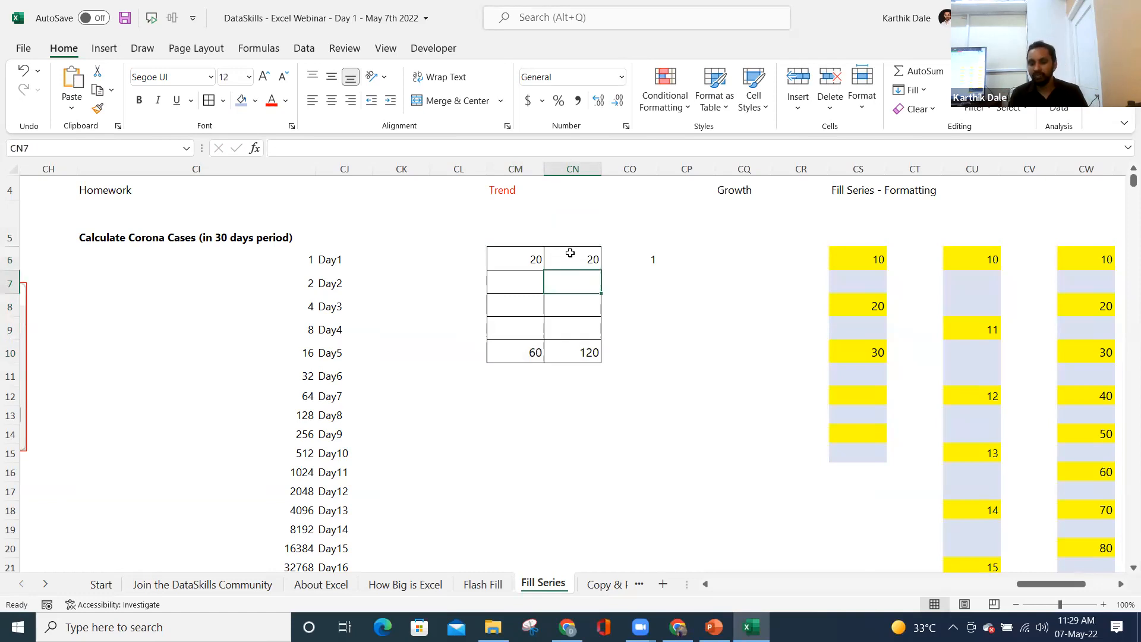
pyautogui.press('Down')
pyautogui.press('Down')
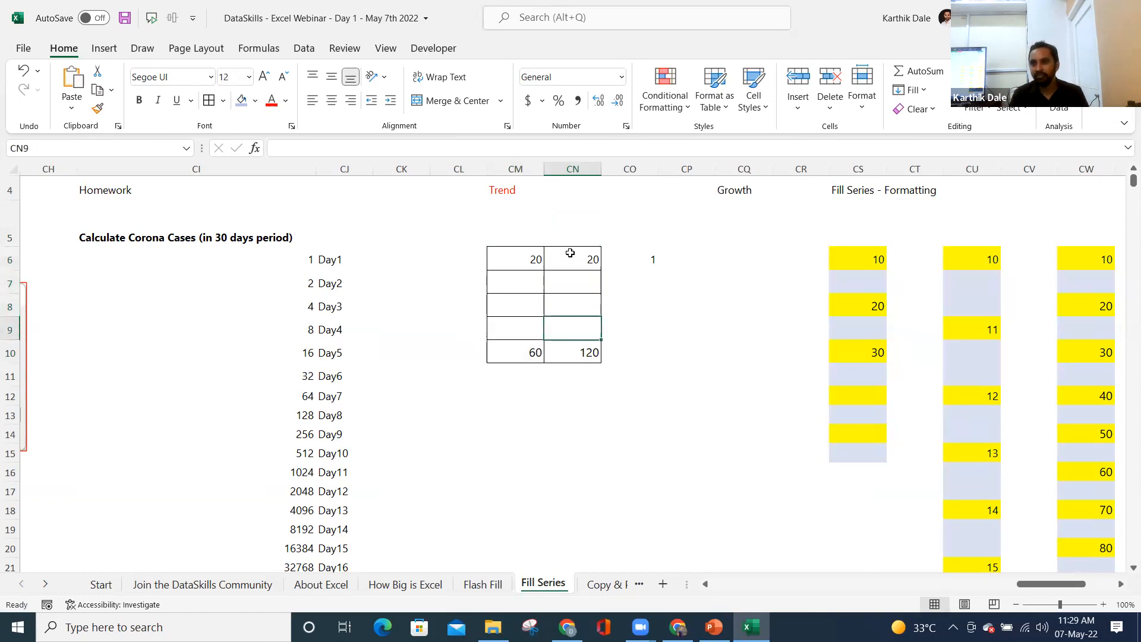
pyautogui.press('Down')
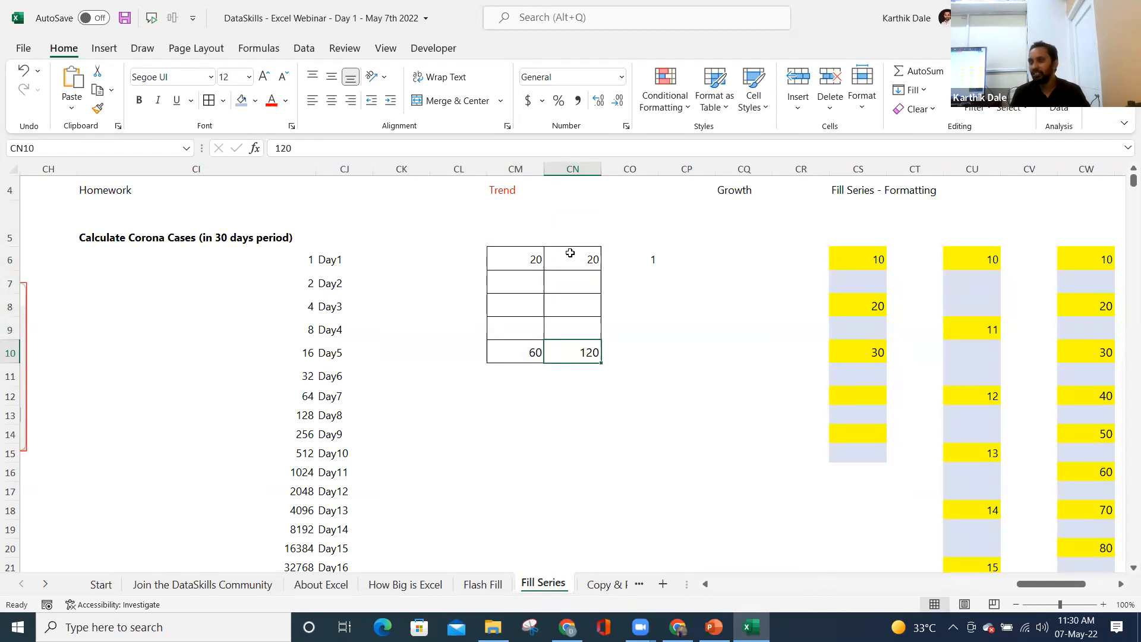
# - Select CM6:CM10 (20 to 60) and bring up the Fill options for a series
pyautogui.click(570, 253)
pyautogui.press('Left')
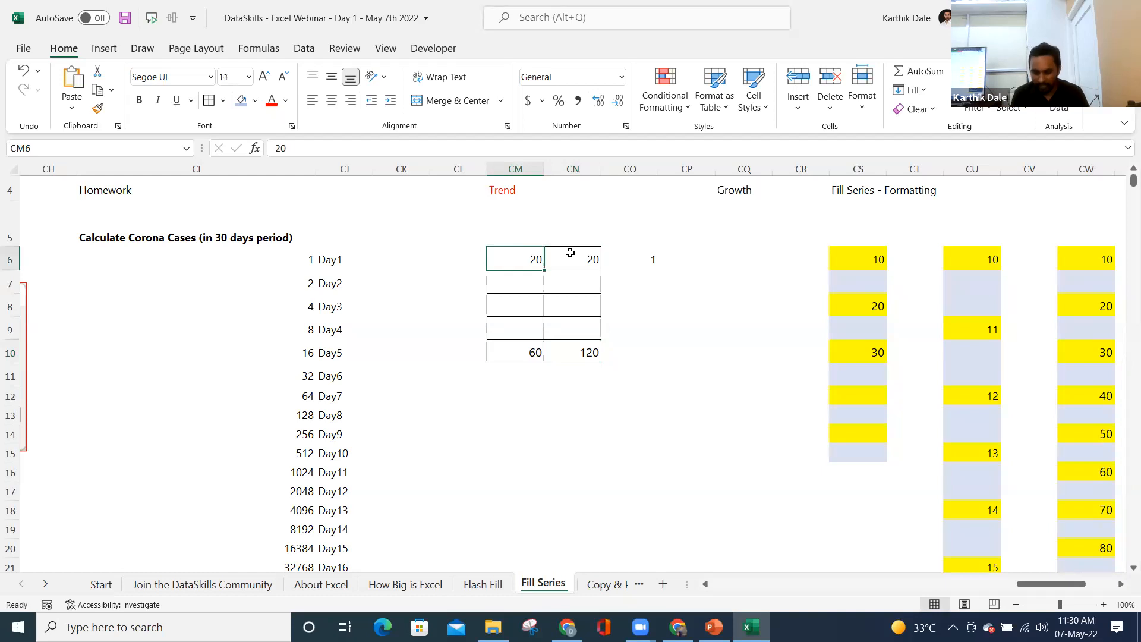
pyautogui.hotkey('ctrl', 'shift', 'Down')
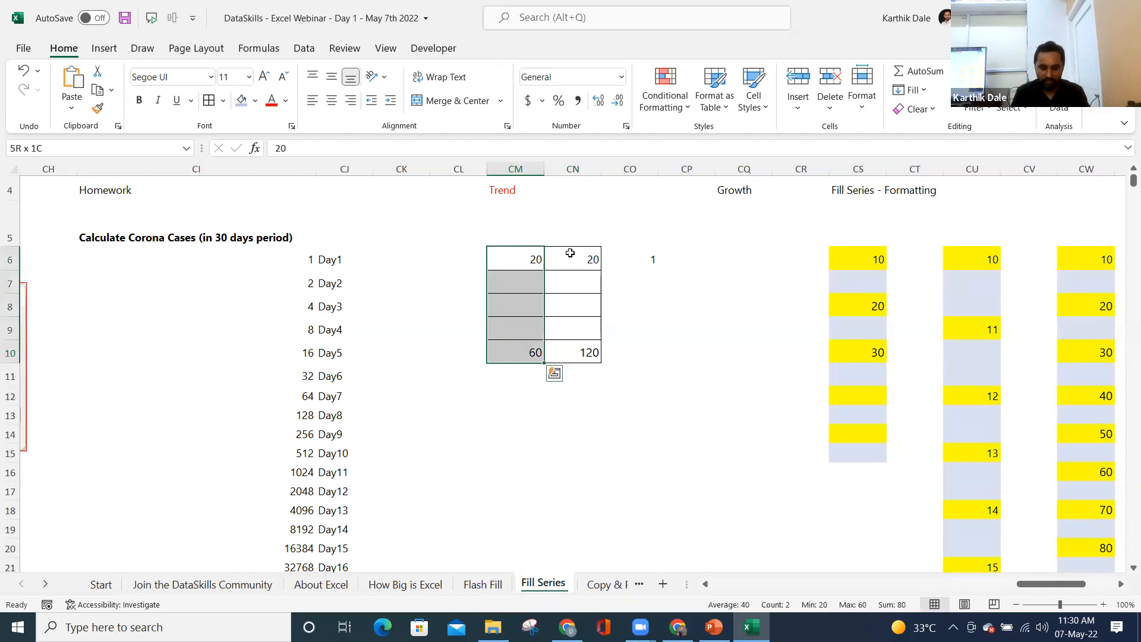
pyautogui.hotkey('alt', 'e')
pyautogui.press('i')
pyautogui.press('s')
pyautogui.press('Escape')
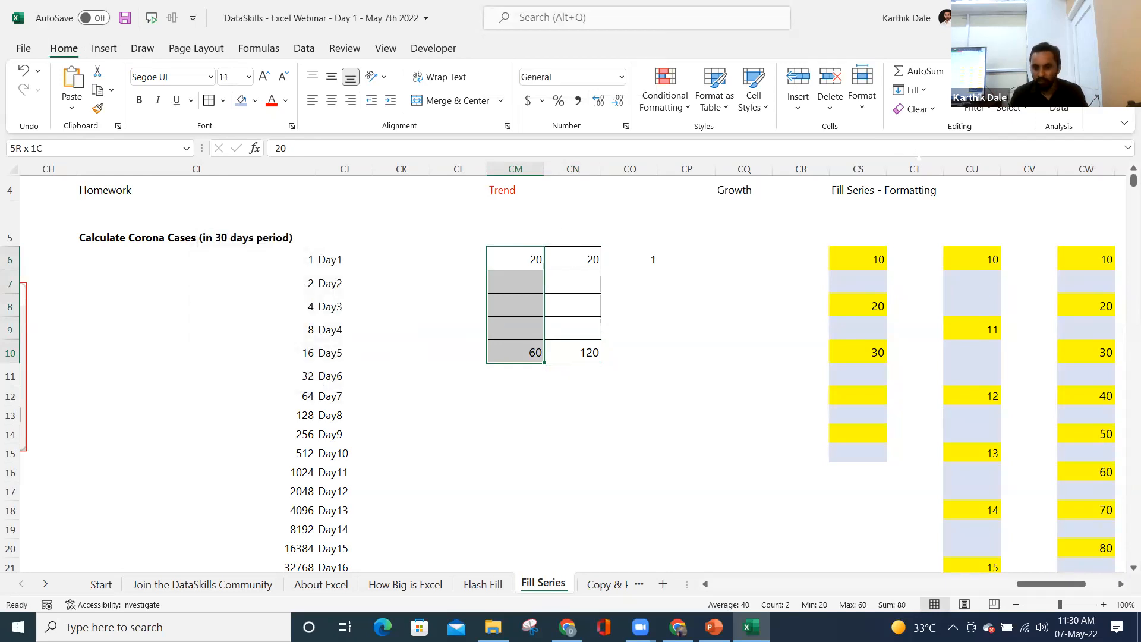
pyautogui.click(911, 90)
# - Fill CM6:CM10 with 30, 40, 50 and CN6:CN10 with 45, 70, 95 using a linear Series
pyautogui.click(932, 217)
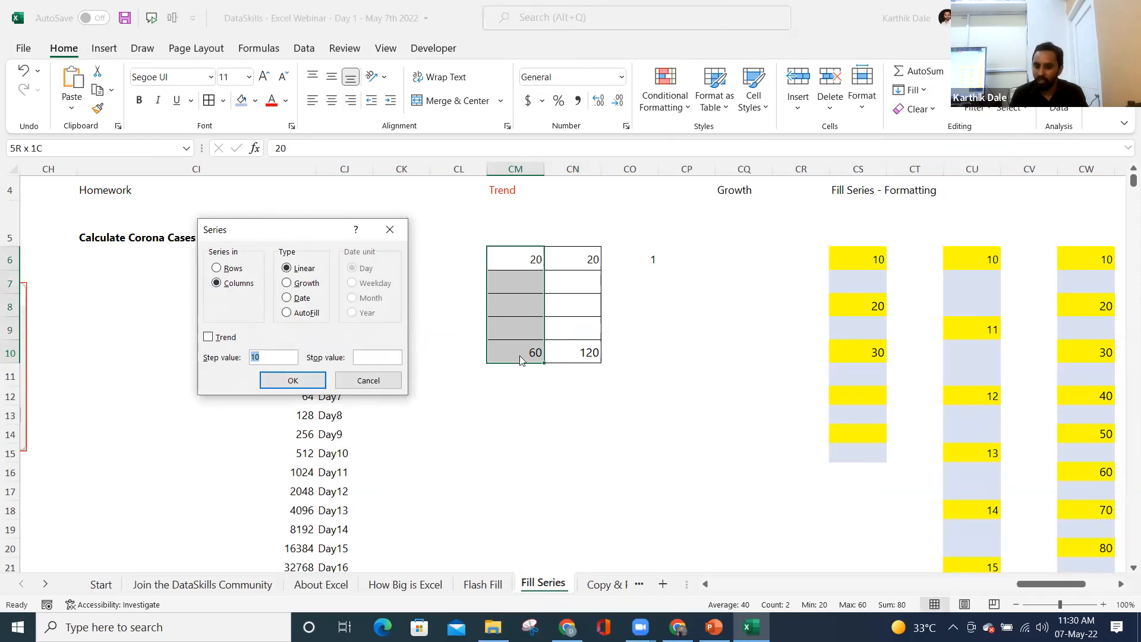
pyautogui.click(309, 380)
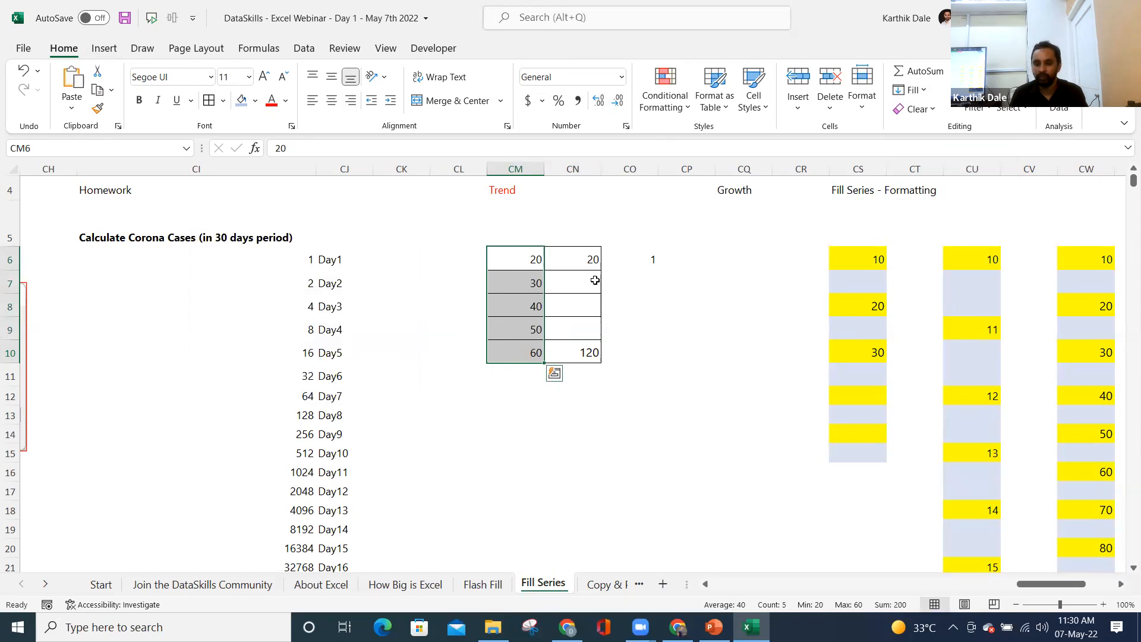
pyautogui.moveTo(589, 267); pyautogui.dragTo(586, 354)
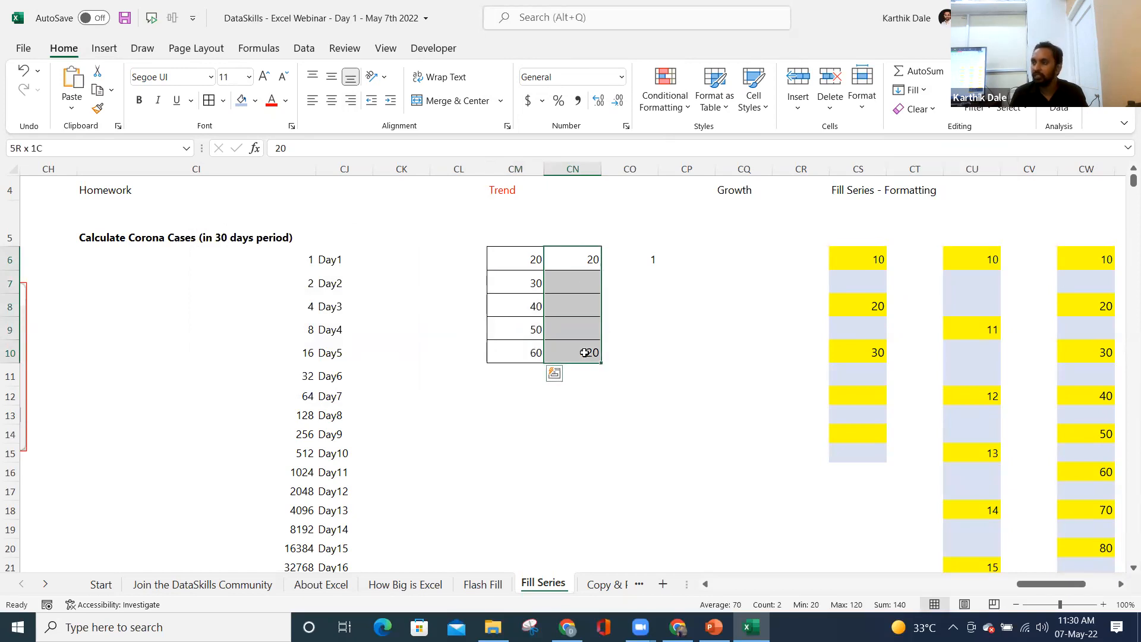
pyautogui.hotkey('alt', 'h')
pyautogui.press('f')
pyautogui.press('i')
pyautogui.press('s')
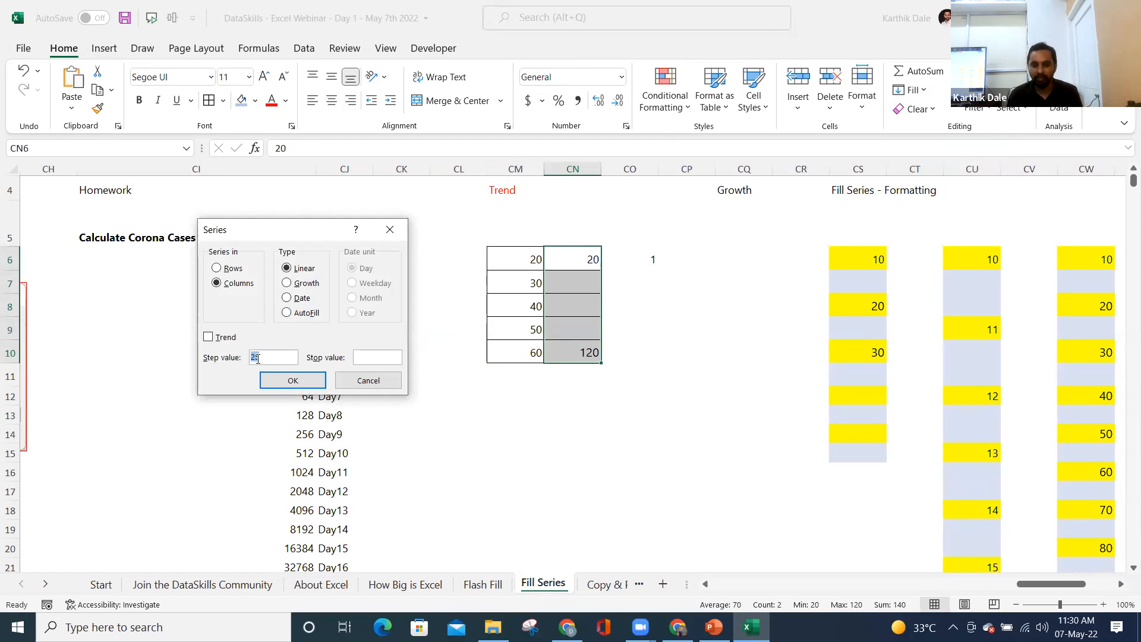
pyautogui.click(292, 382)
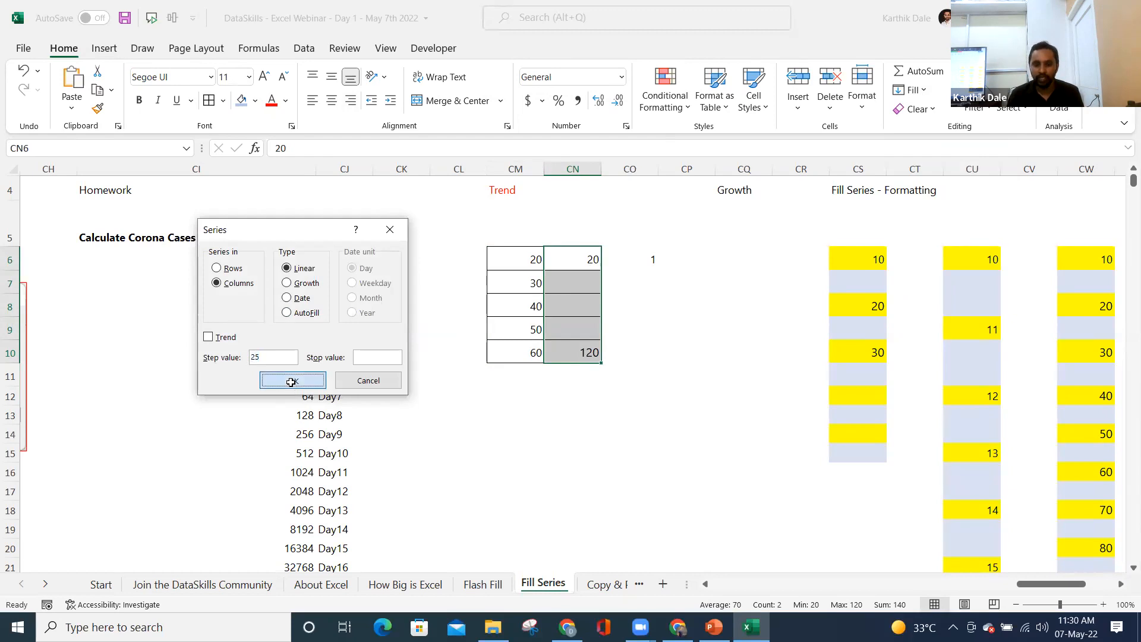
# - Check the CN values 45, 70, 95 and 120, then save the workbook
pyautogui.click(569, 277)
pyautogui.click(584, 303)
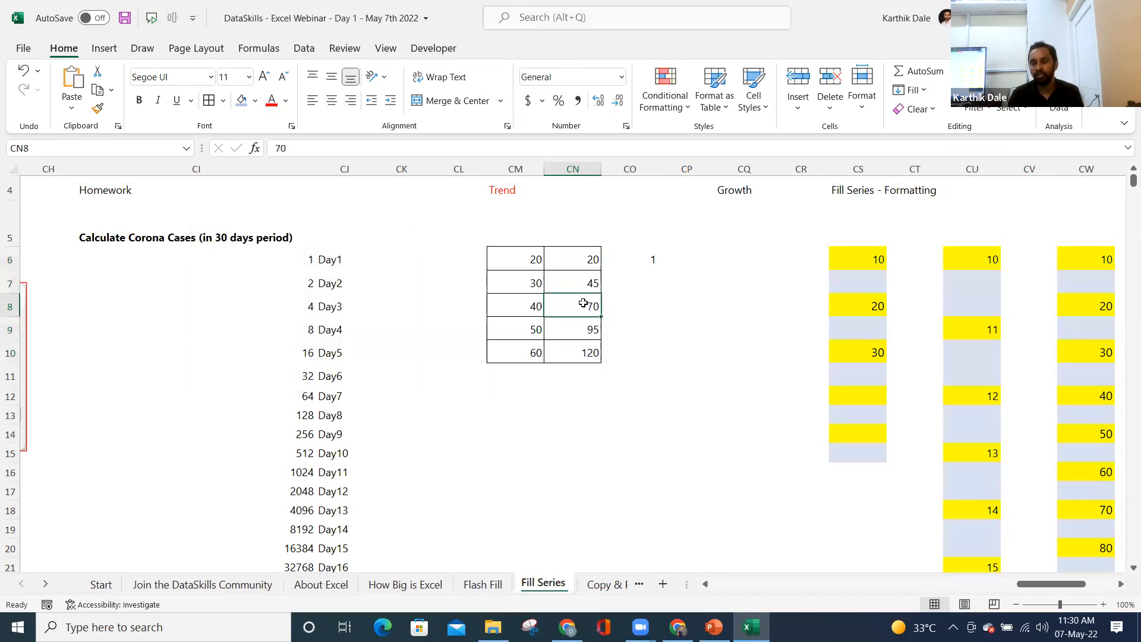
pyautogui.click(585, 329)
pyautogui.click(579, 348)
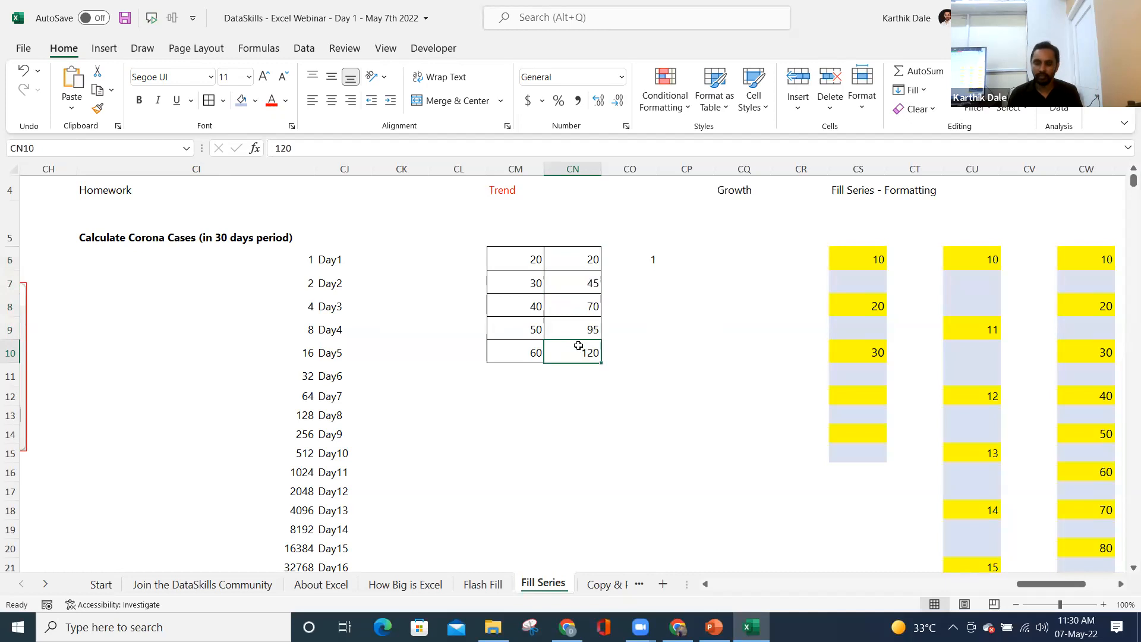
pyautogui.hotkey('ctrl', 's')
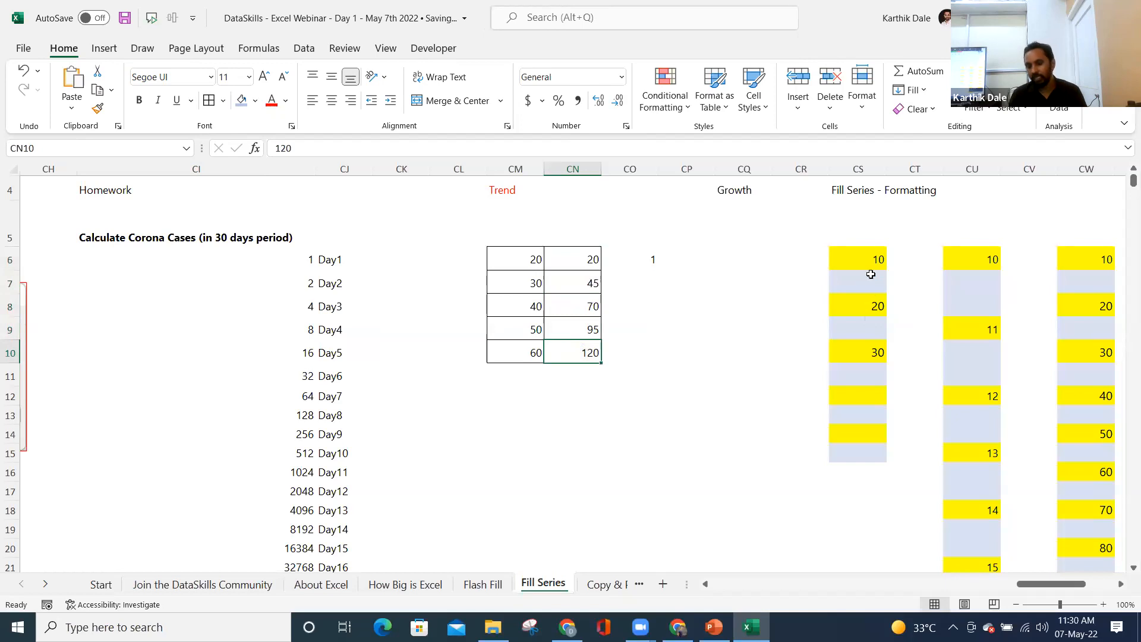
# - Clear the cells CS10:CS15
pyautogui.click(856, 349)
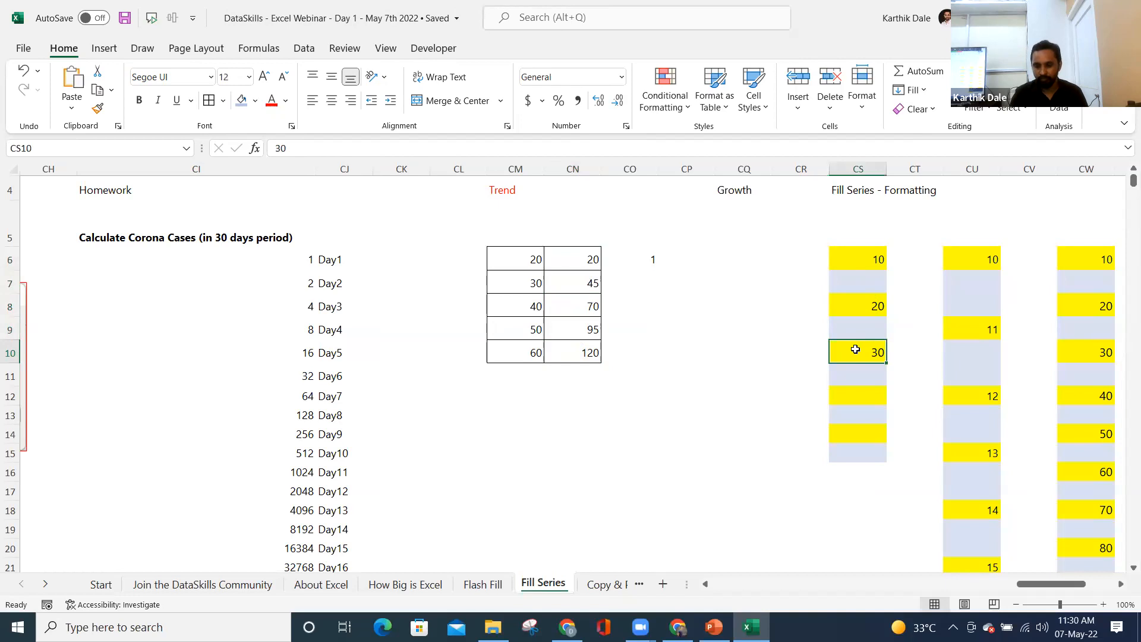
pyautogui.moveTo(856, 349); pyautogui.dragTo(854, 453)
pyautogui.click(711, 396)
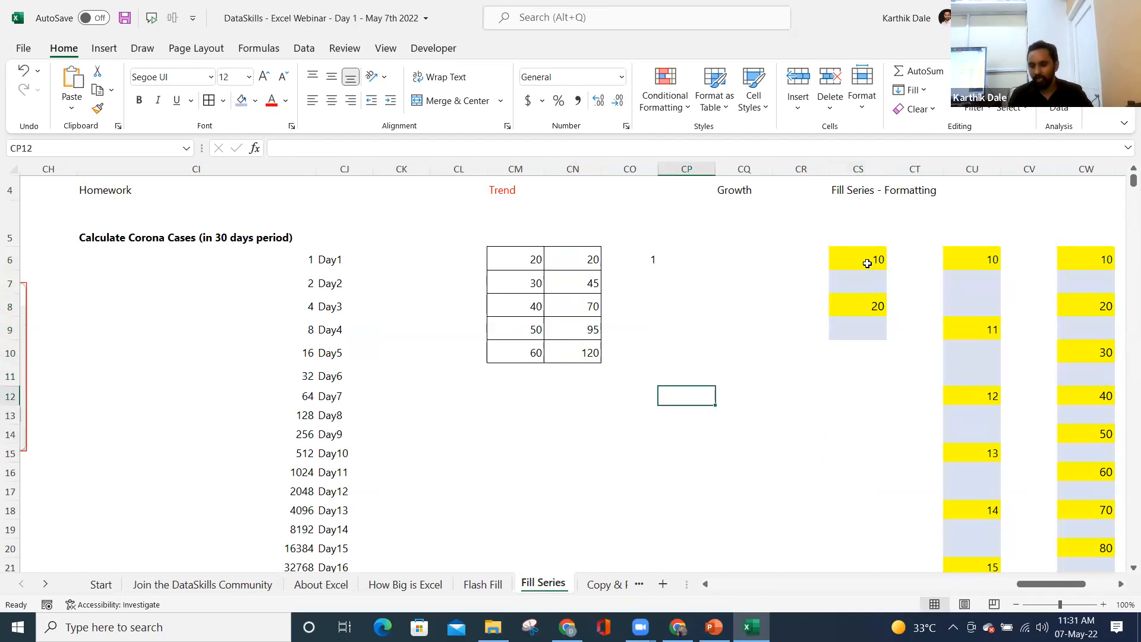
# - Check the 10, blank, 20 pattern in column CS and drag the fill down to 150
pyautogui.click(866, 326)
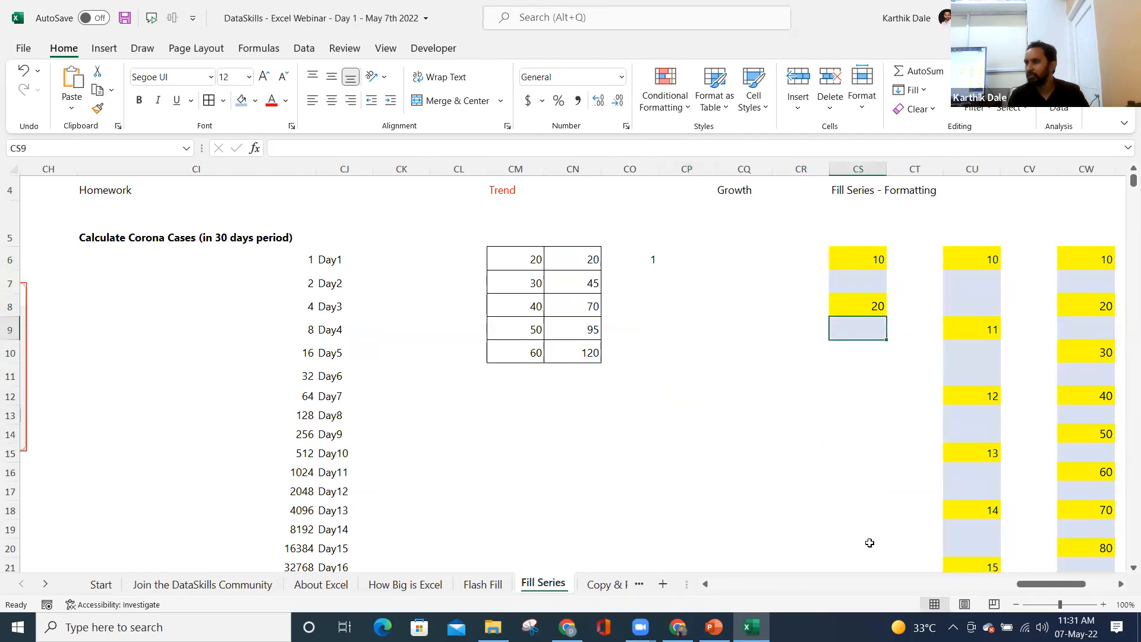
pyautogui.click(861, 263)
pyautogui.click(860, 278)
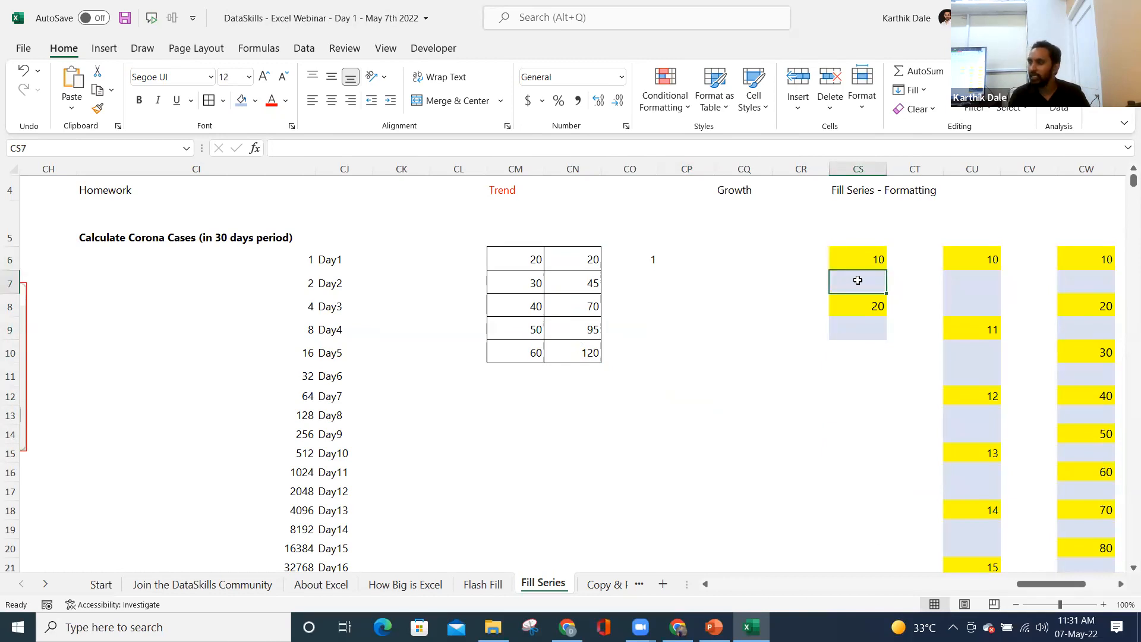
pyautogui.click(867, 306)
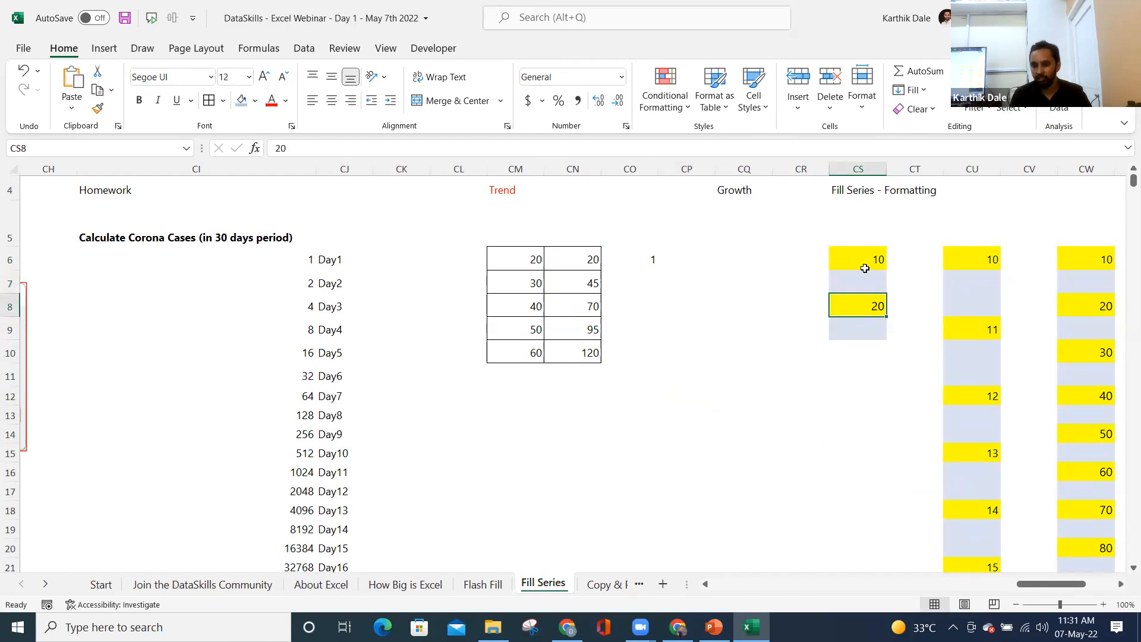
pyautogui.moveTo(866, 259); pyautogui.dragTo(876, 502)
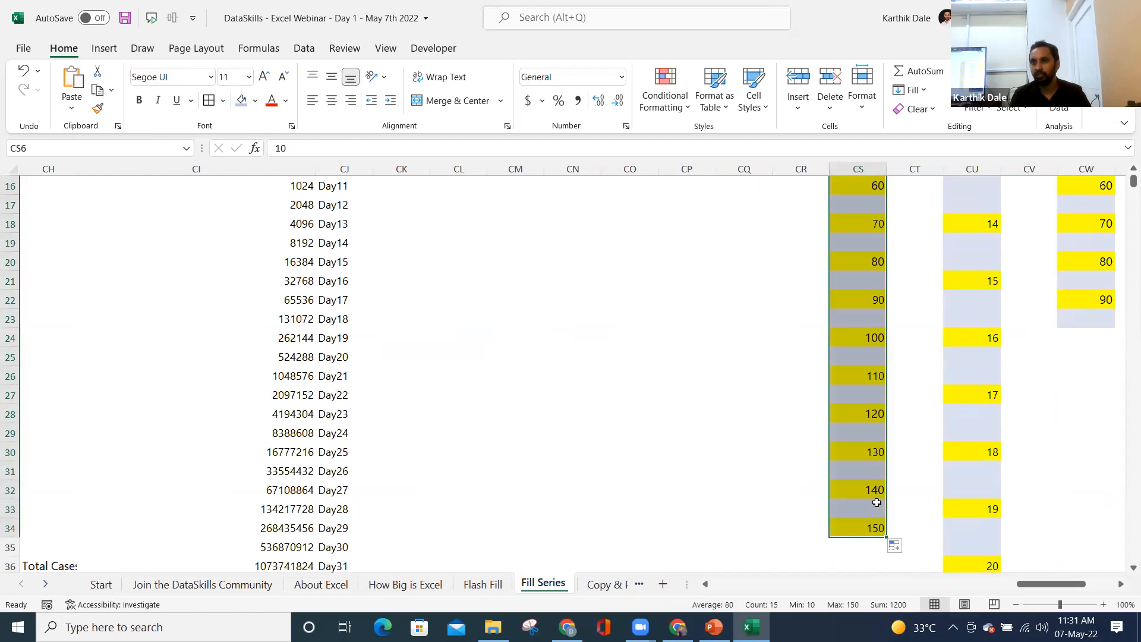
# - Inspect the second formatted column, with CU7:CU8 empty and 11 in CU9
pyautogui.scroll(5, 877, 503)
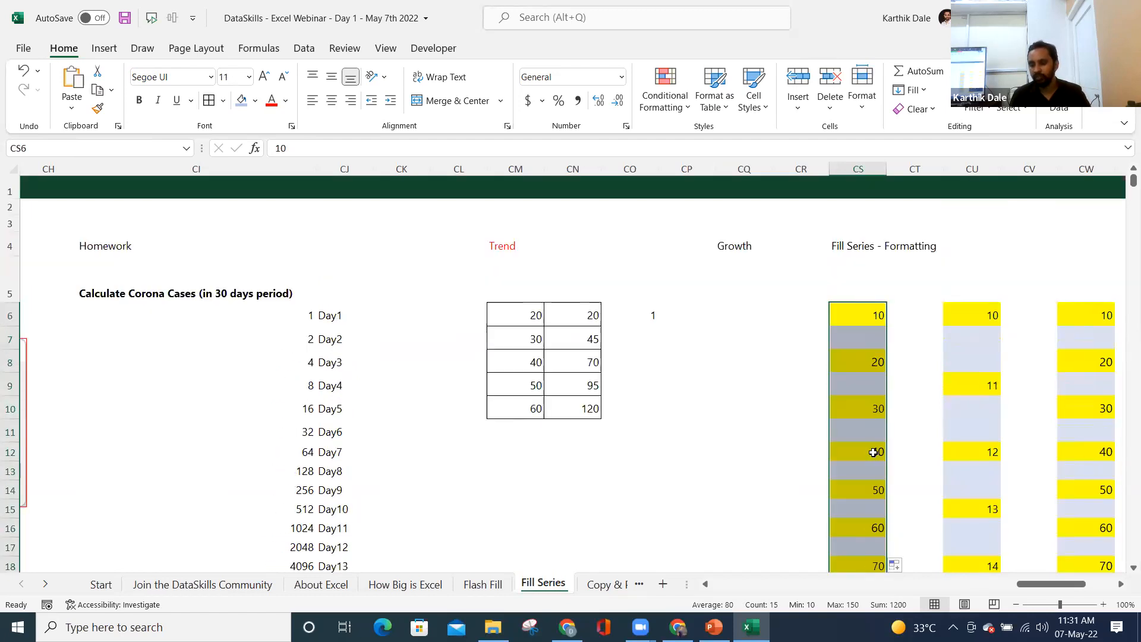
pyautogui.moveTo(968, 338); pyautogui.dragTo(969, 363)
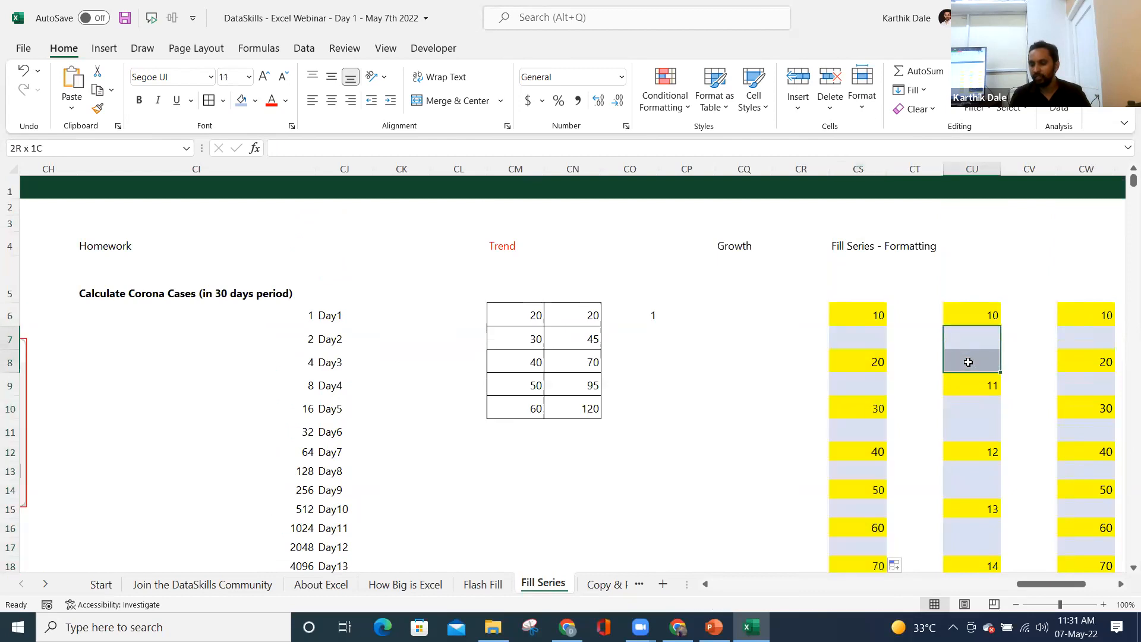
pyautogui.click(978, 384)
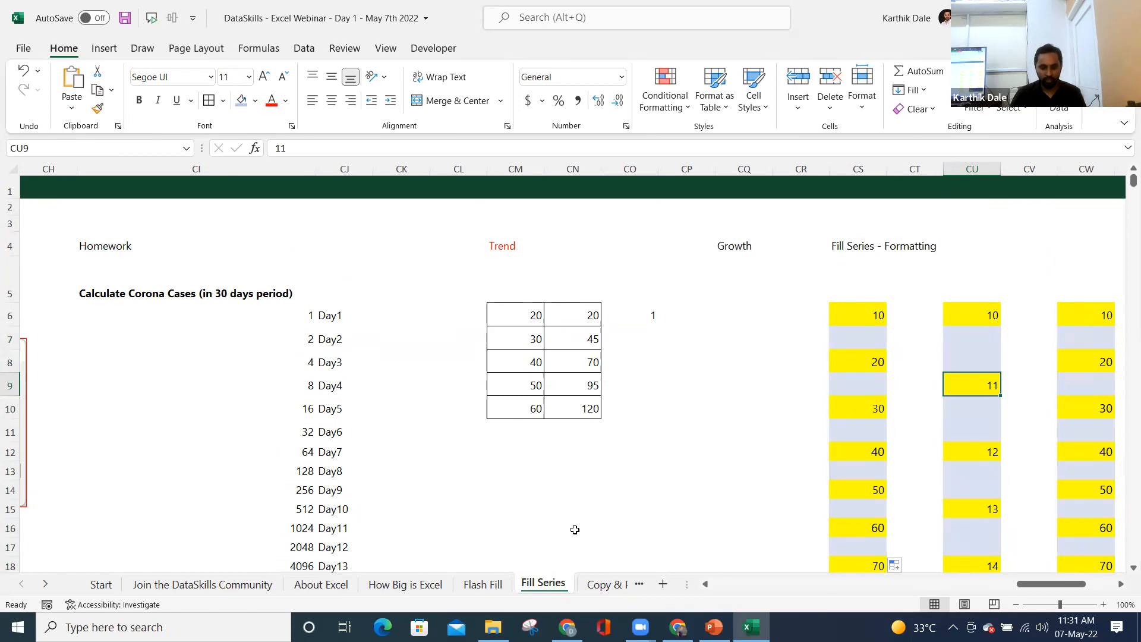
pyautogui.click(480, 584)
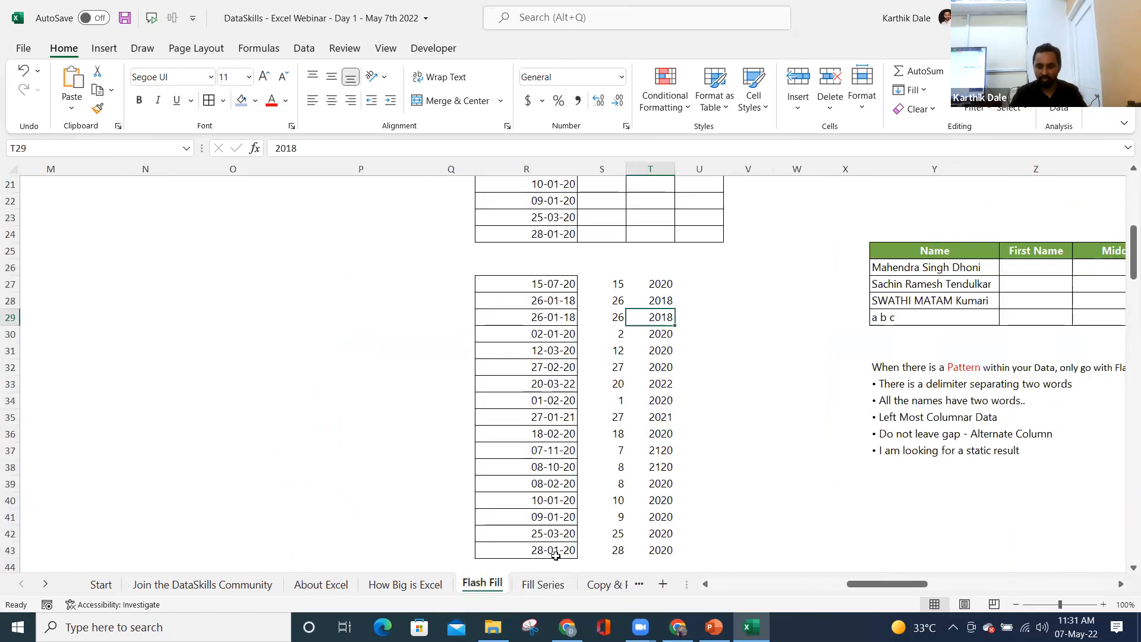
pyautogui.hotkey('ctrl', 'Home')
pyautogui.moveTo(595, 339); pyautogui.dragTo(596, 509)
pyautogui.moveTo(715, 342); pyautogui.dragTo(1074, 451)
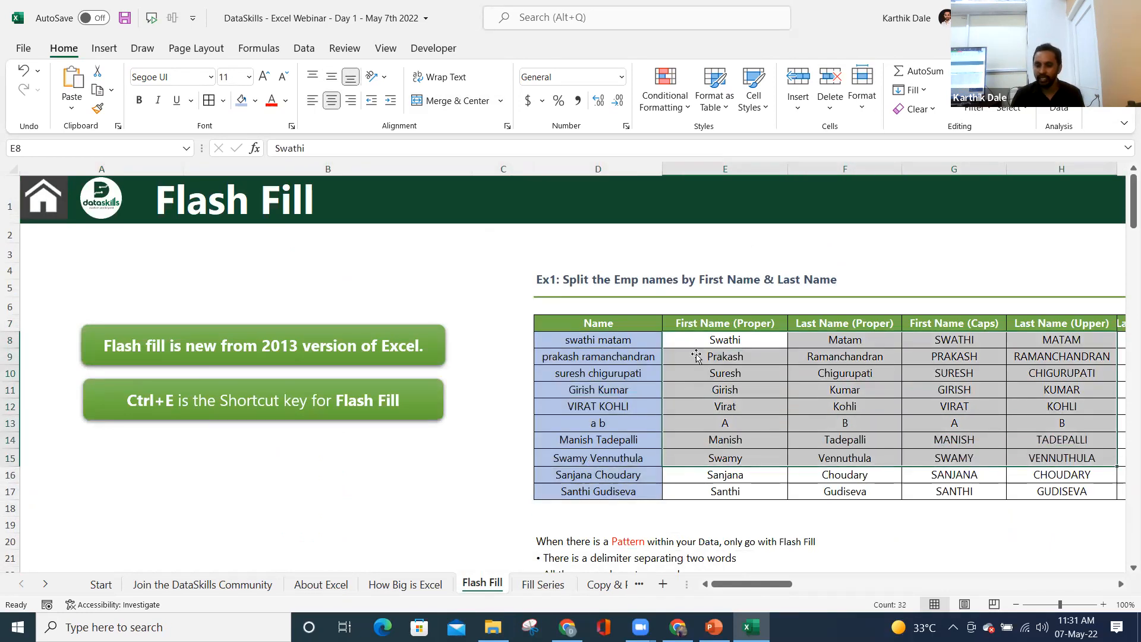
pyautogui.click(659, 352)
pyautogui.moveTo(717, 341); pyautogui.dragTo(724, 491)
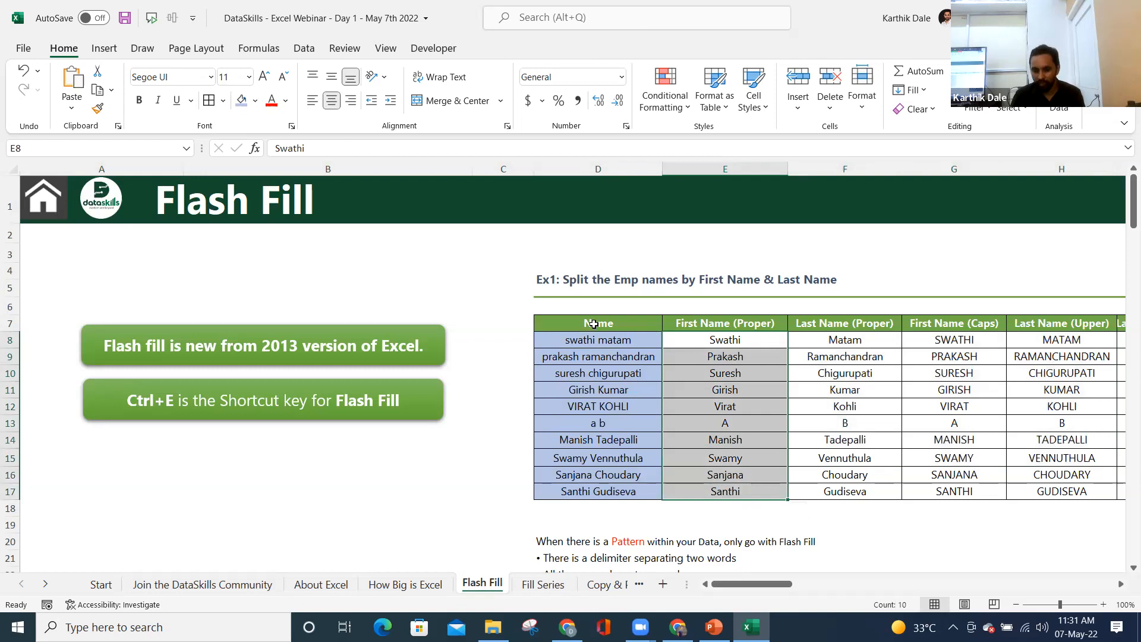
pyautogui.moveTo(595, 341); pyautogui.dragTo(602, 488)
pyautogui.moveTo(720, 346); pyautogui.dragTo(716, 480)
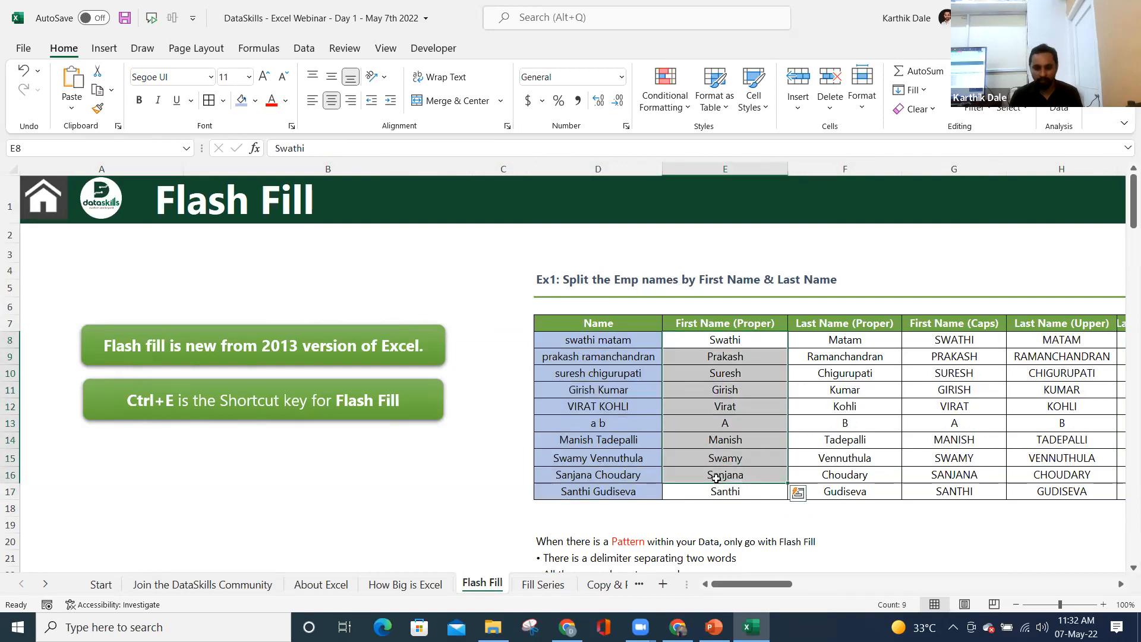
pyautogui.click(543, 584)
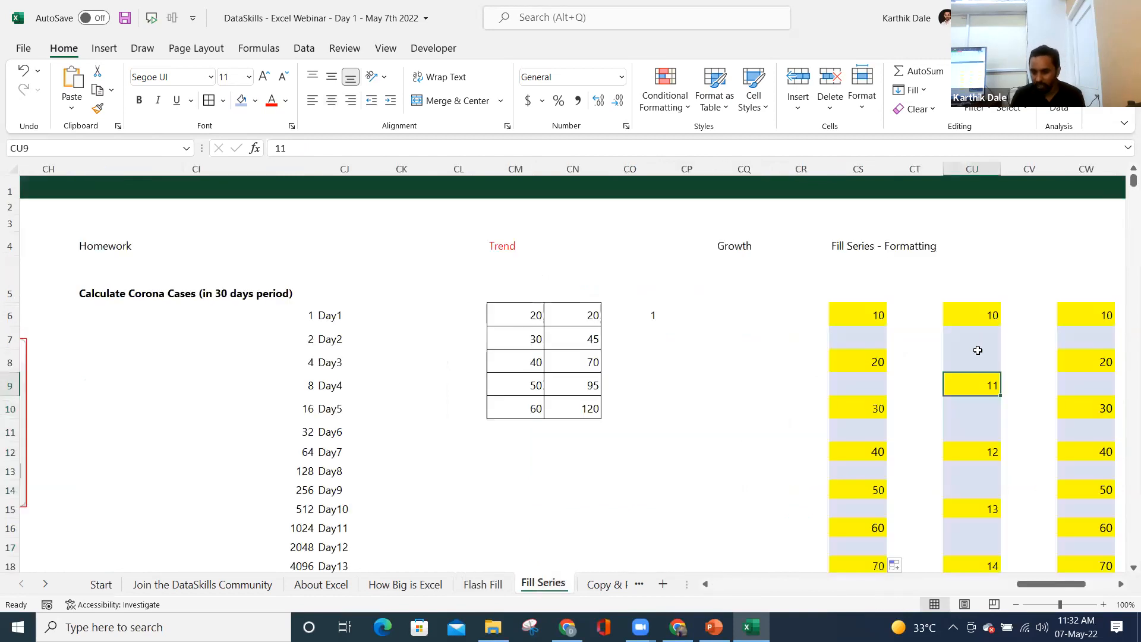
# - Select CU6:CU10, jump back to cell A1 and save the workbook
pyautogui.moveTo(978, 317); pyautogui.dragTo(1003, 443)
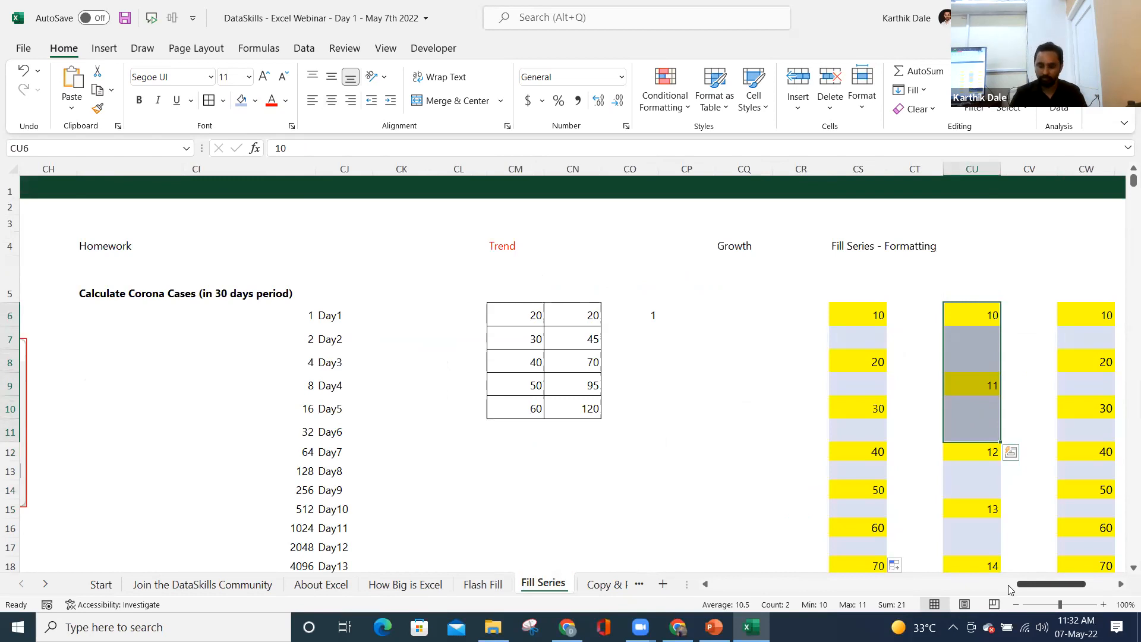
pyautogui.hotkey('ctrl', 'Home')
pyautogui.hotkey('ctrl', 's')
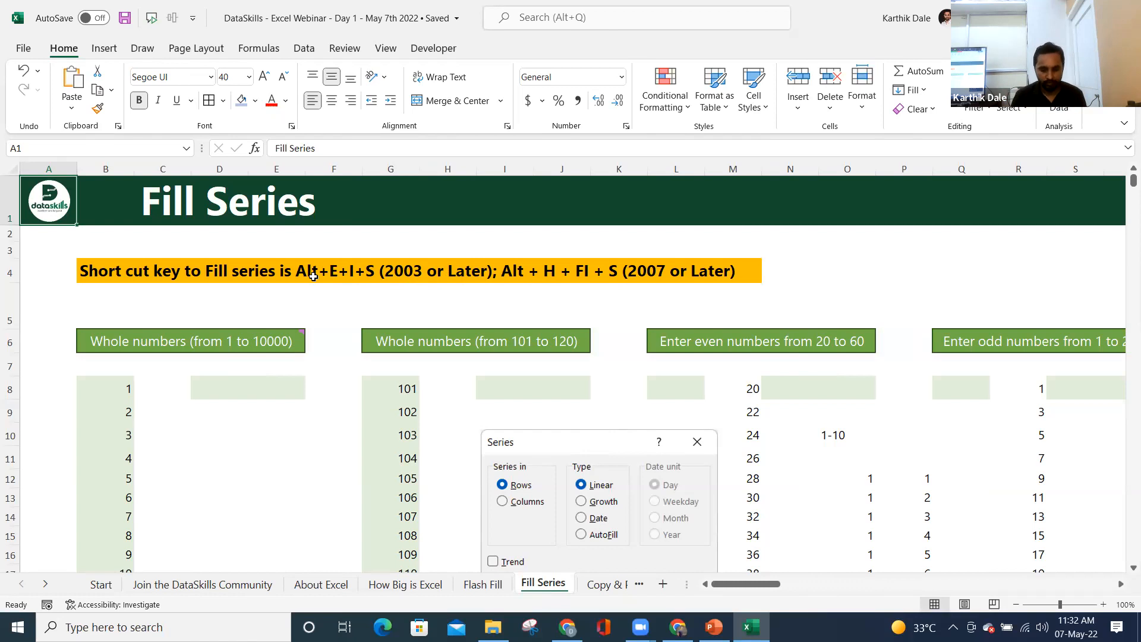
pyautogui.click(122, 392)
pyautogui.hotkey('ctrl', 's')
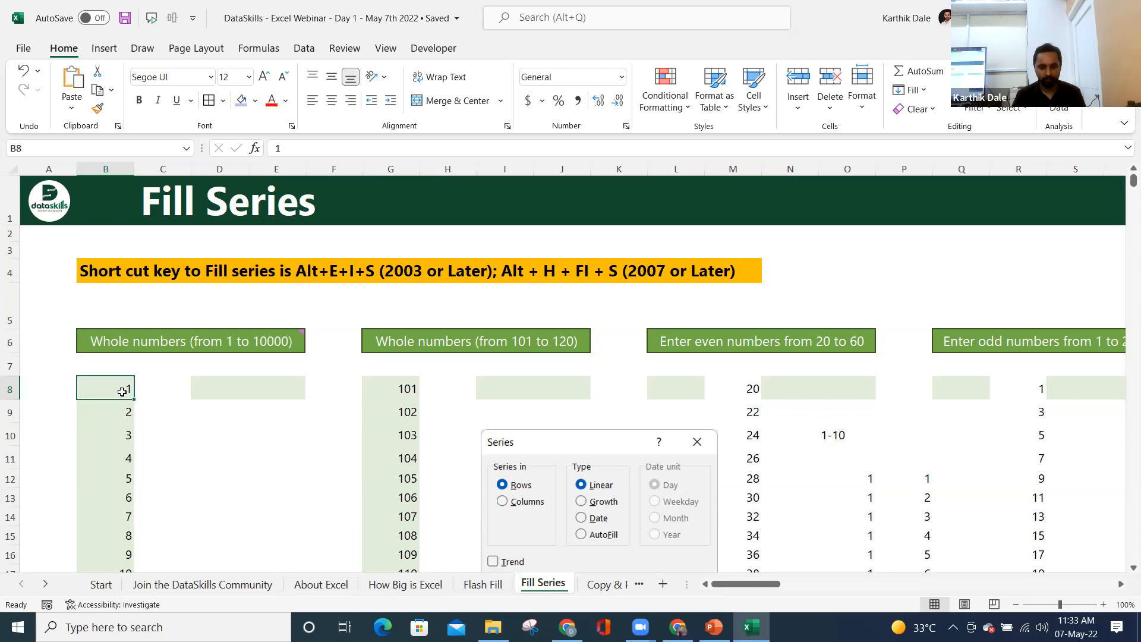
pyautogui.hotkey('ctrl', 'Home')
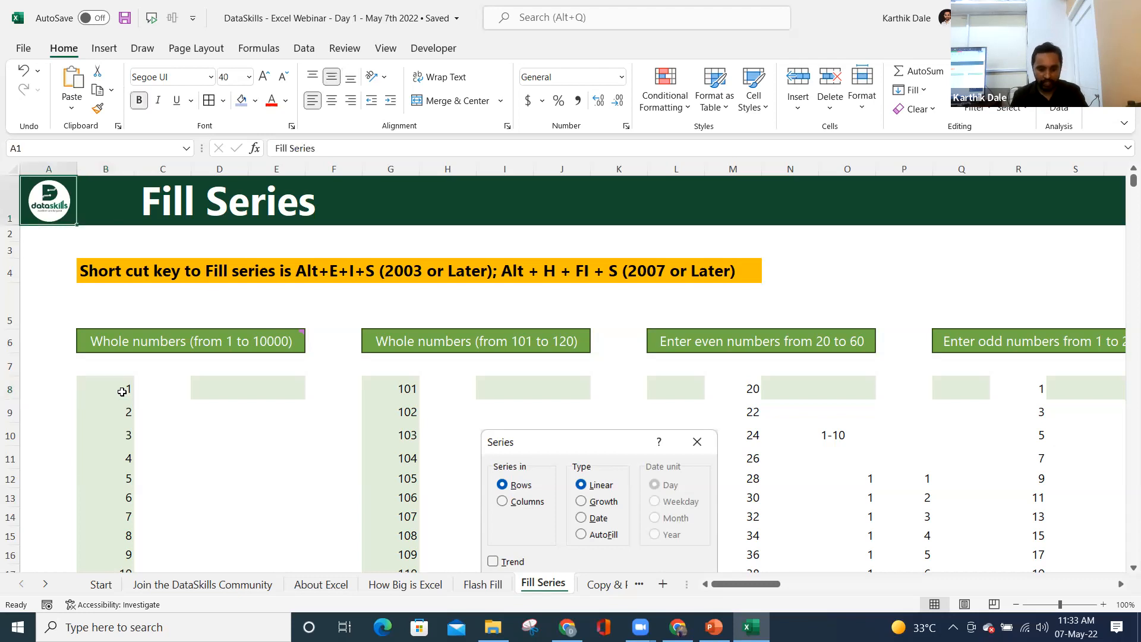
pyautogui.hotkey('ctrl', 's')
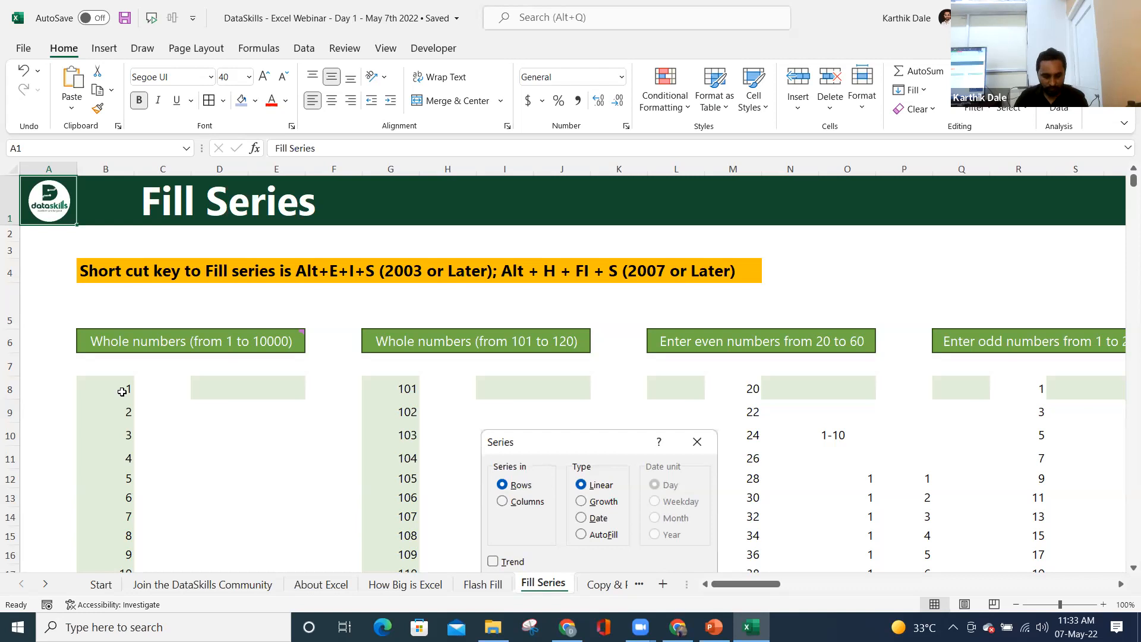
pyautogui.hotkey('ctrl', 's')
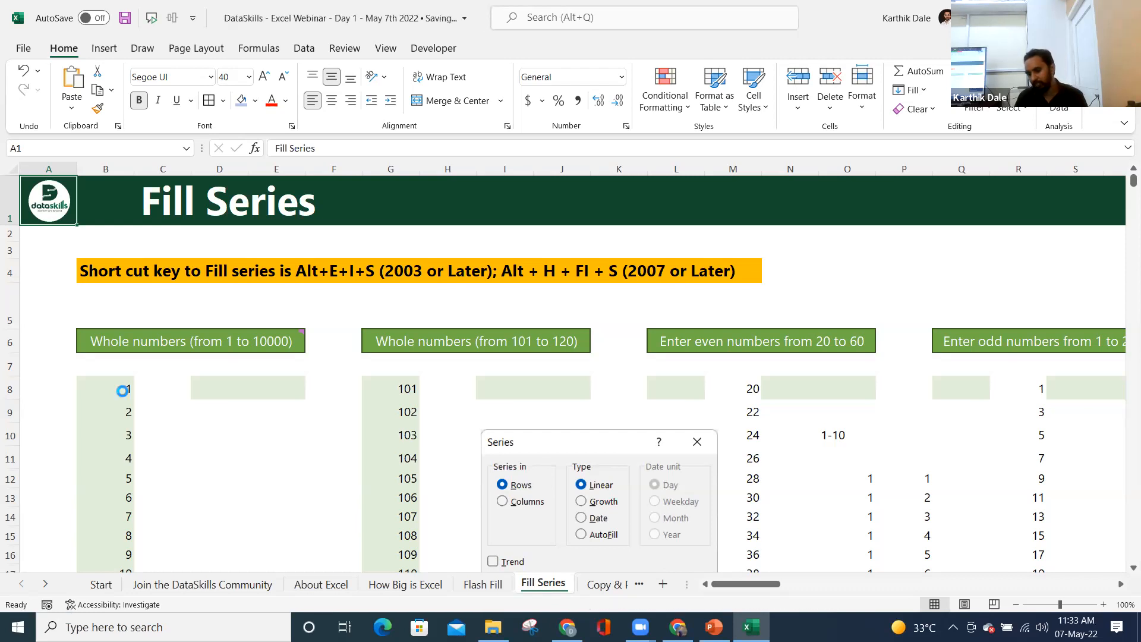